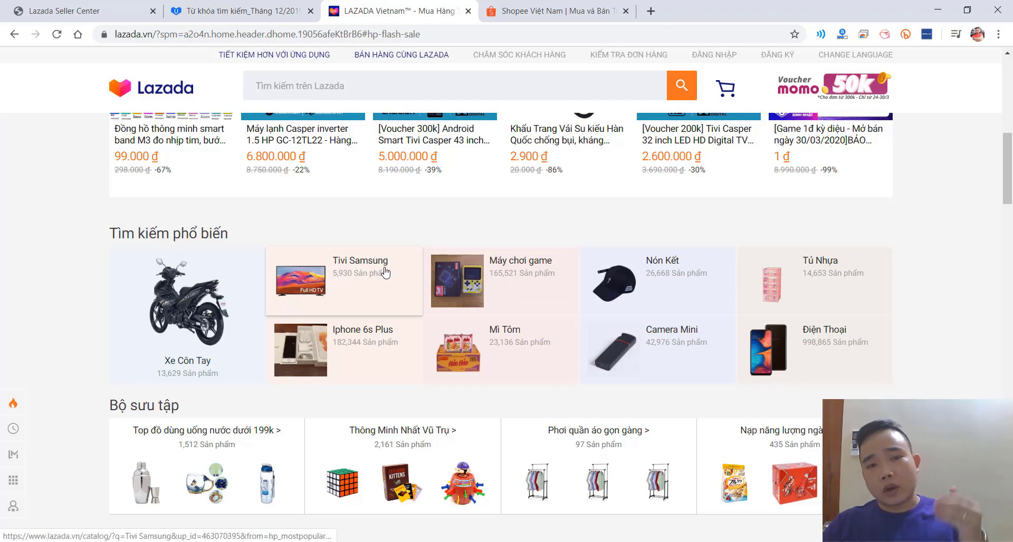
- Switch from Lazada's popular searches section to Lazada University and return to the course overview "Từ khóa xu hướng tìm kiếm hàng tháng"
triple_click(183, 235)
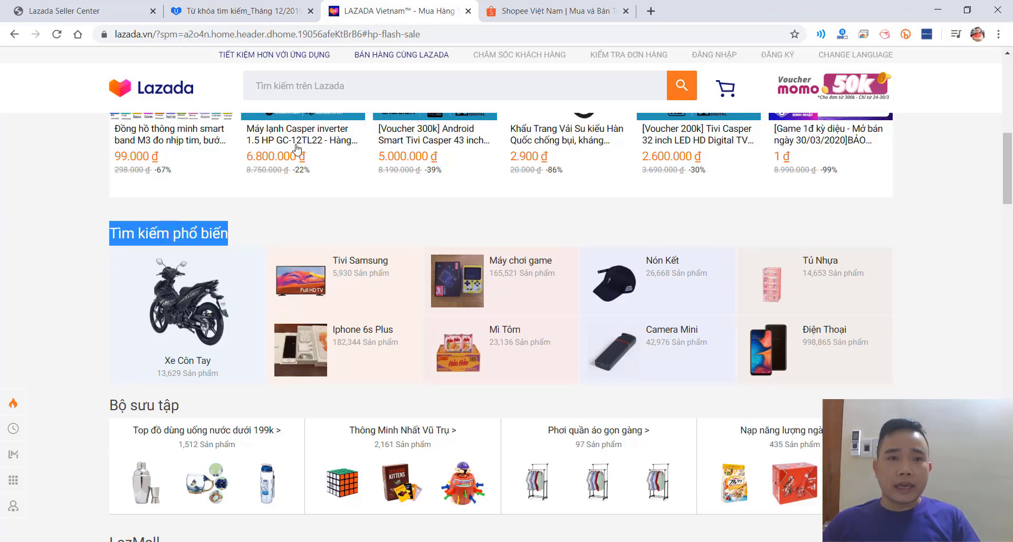
click(220, 12)
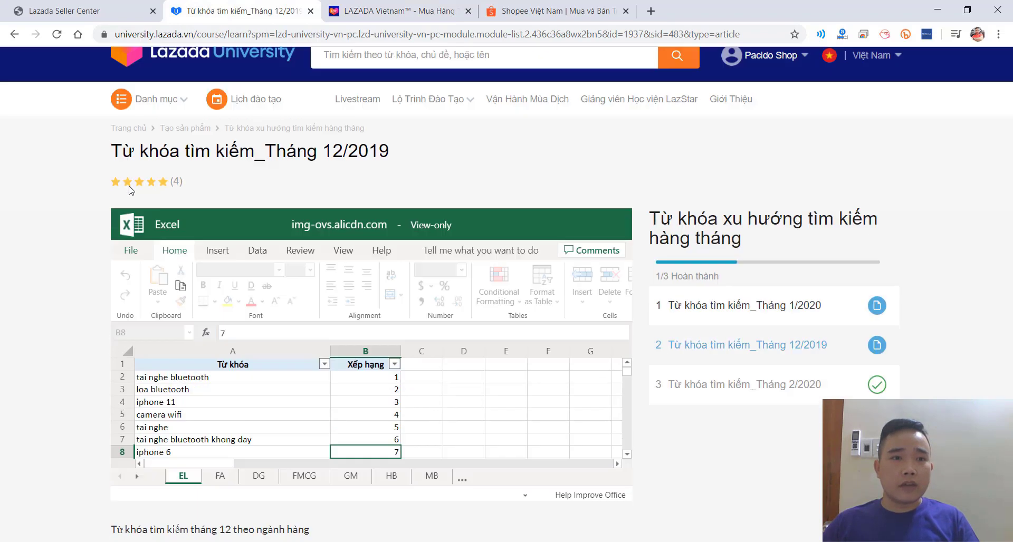
scroll(132, 188, up, 1)
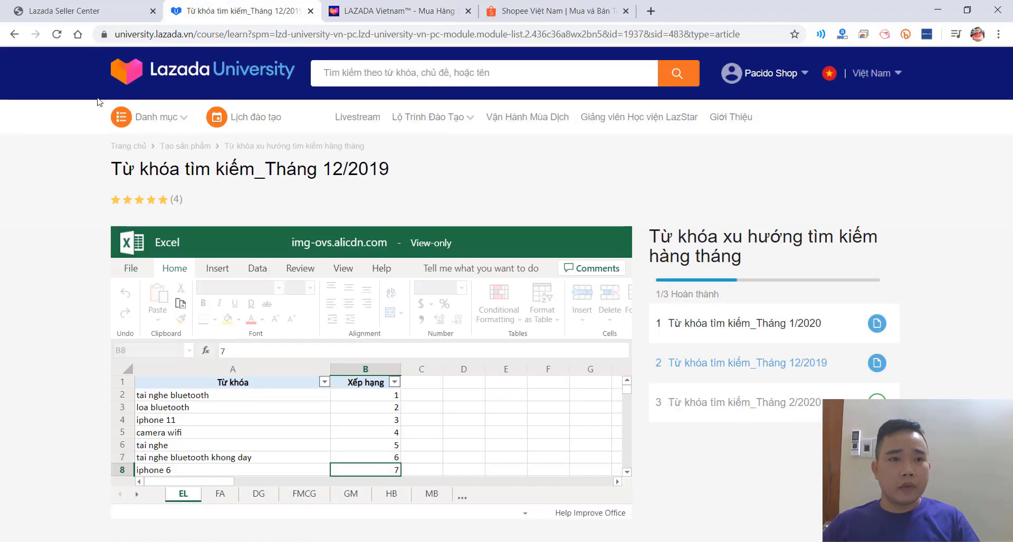
click(14, 35)
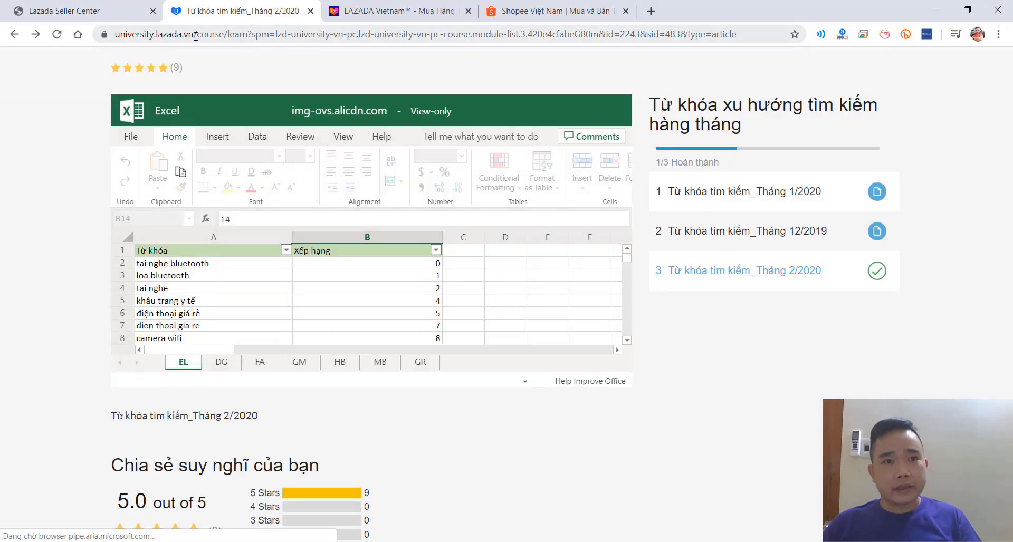
click(15, 34)
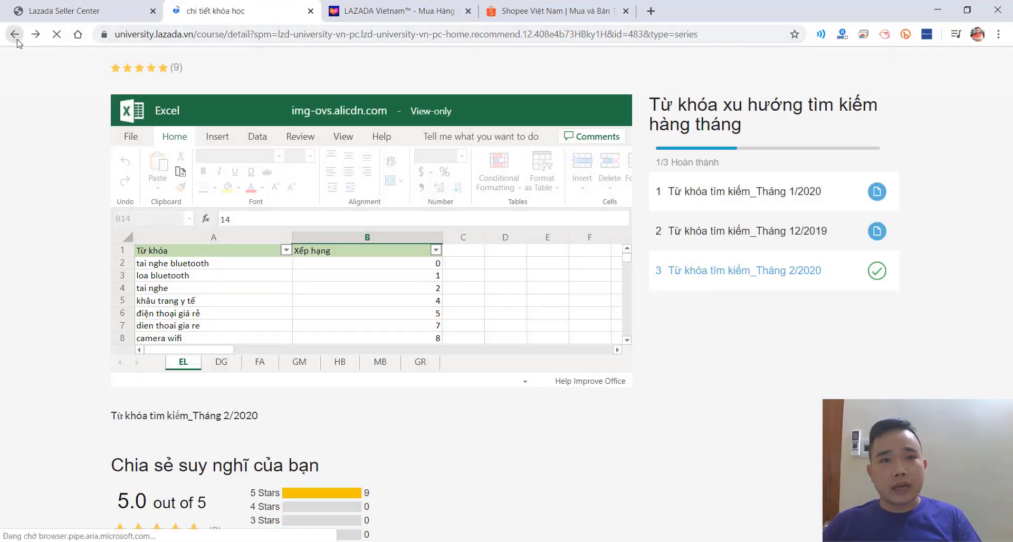
scroll(165, 151, up, 3)
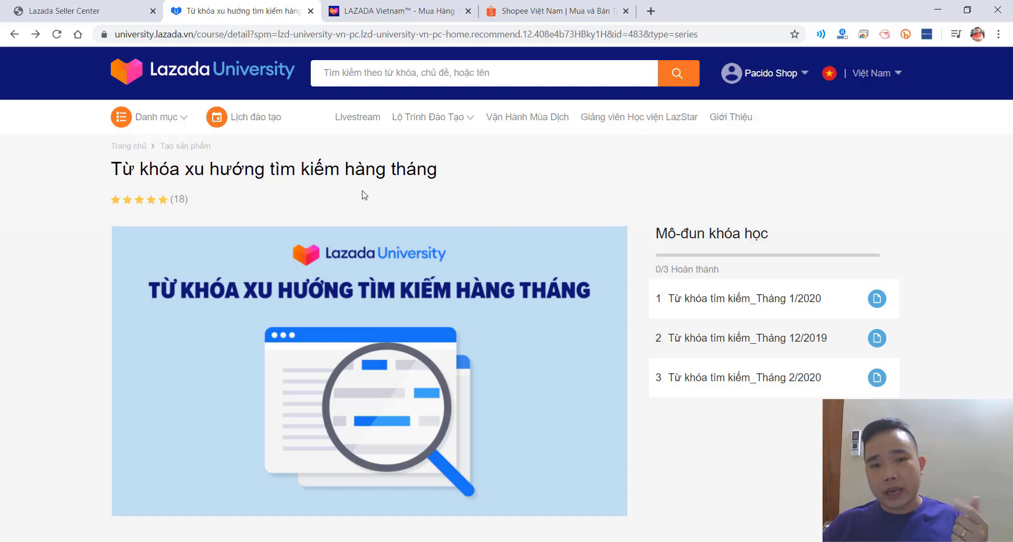
- Open the lesson "Từ khóa tìm kiếm_Tháng 2/2020" and examine the ranked search keywords on its EL sheet
click(876, 383)
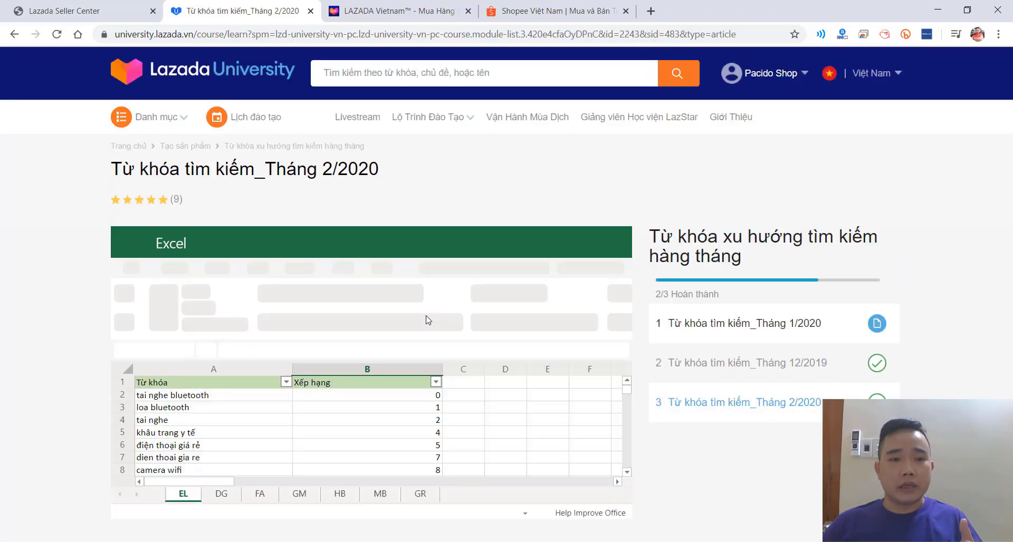
scroll(428, 320, down, 2)
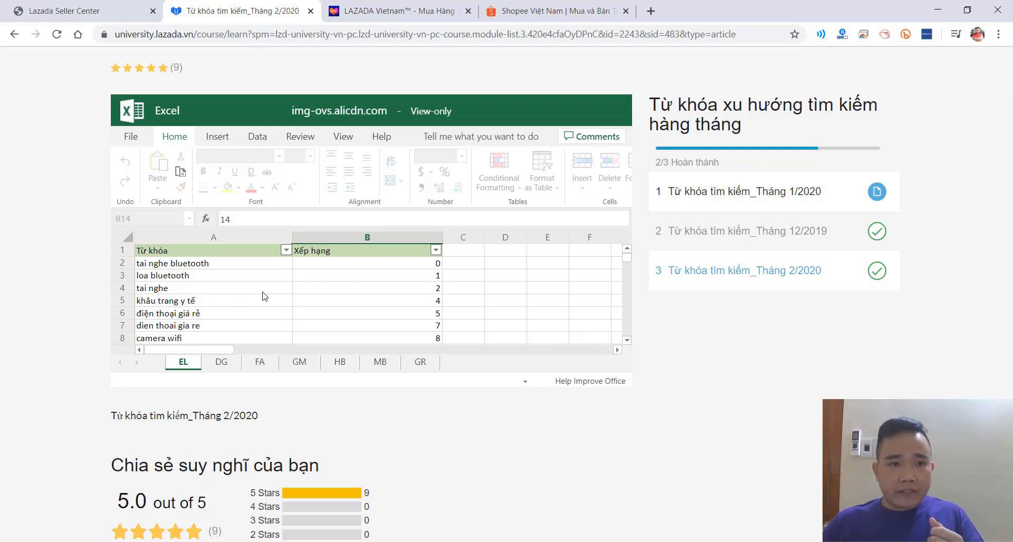
scroll(240, 298, down, 3)
scroll(240, 298, up, 3)
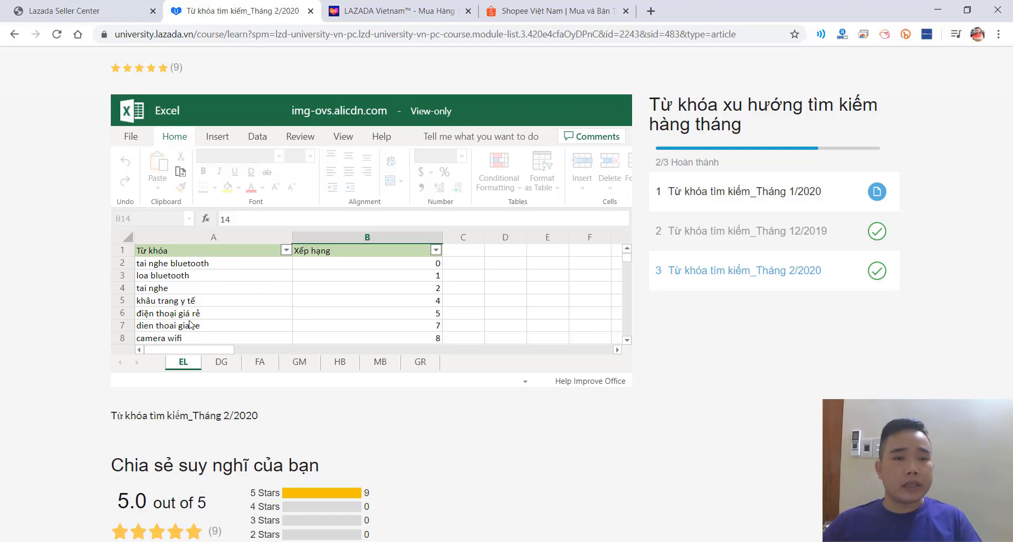
scroll(190, 325, down, 3)
scroll(266, 313, up, 3)
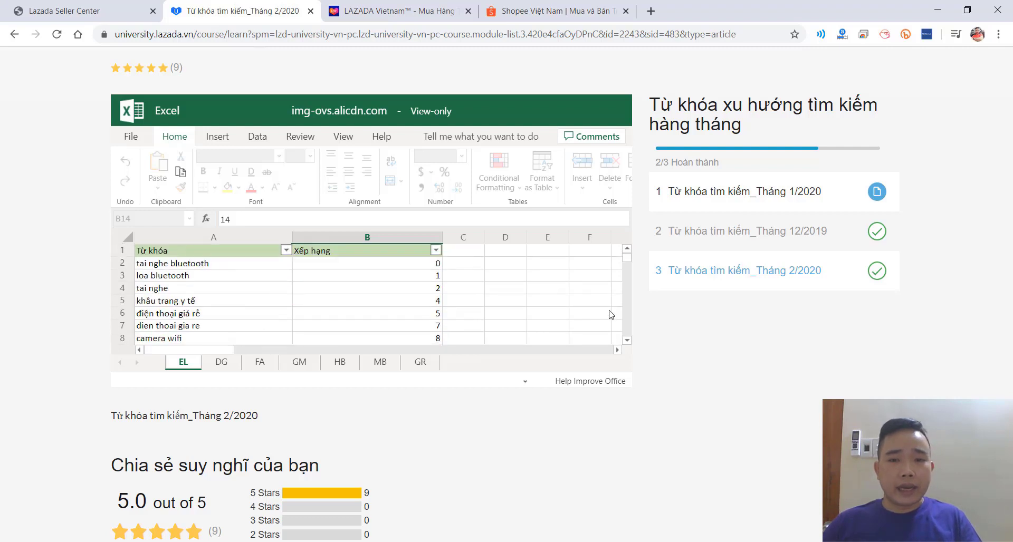
drag(629, 264, 627, 276)
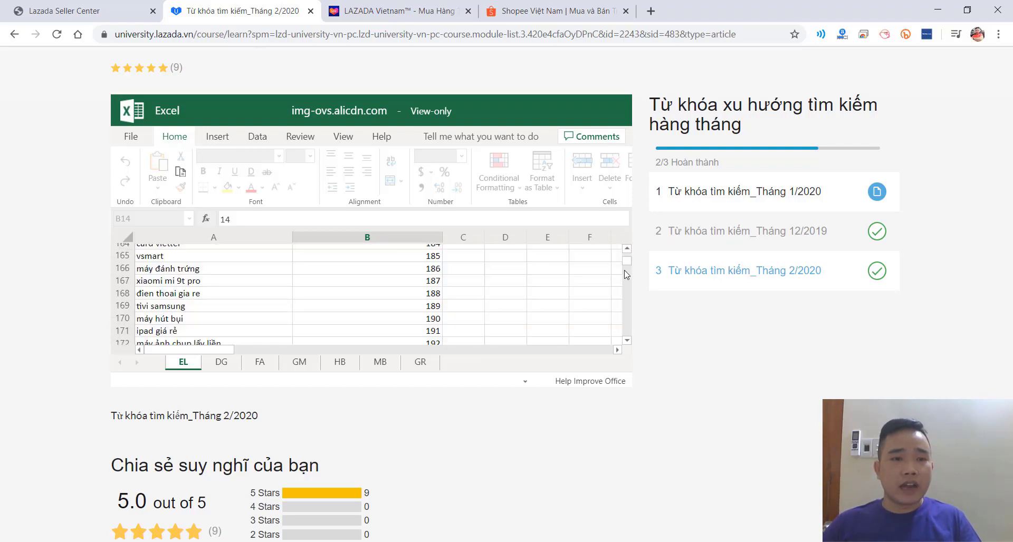
scroll(323, 294, up, 10)
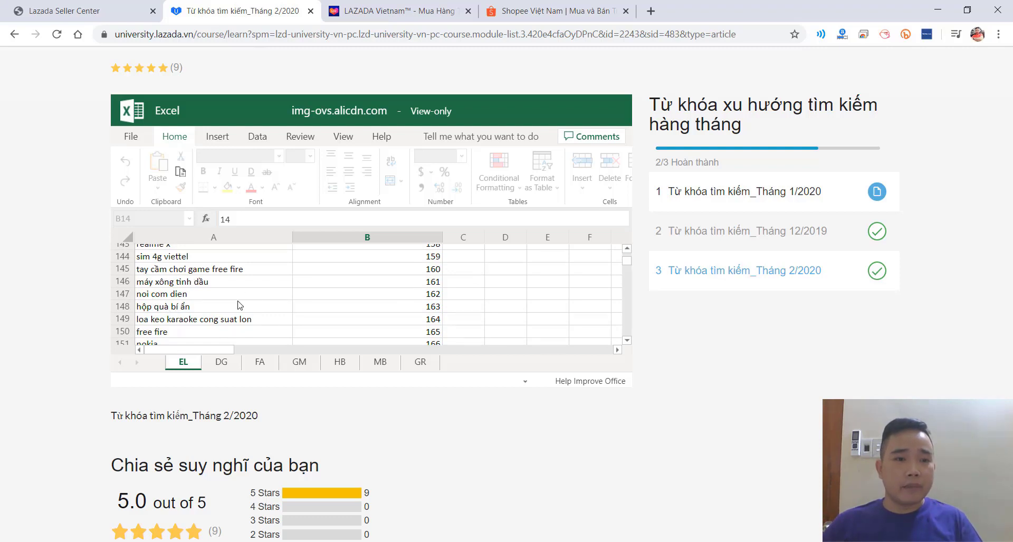
scroll(232, 308, down, 4)
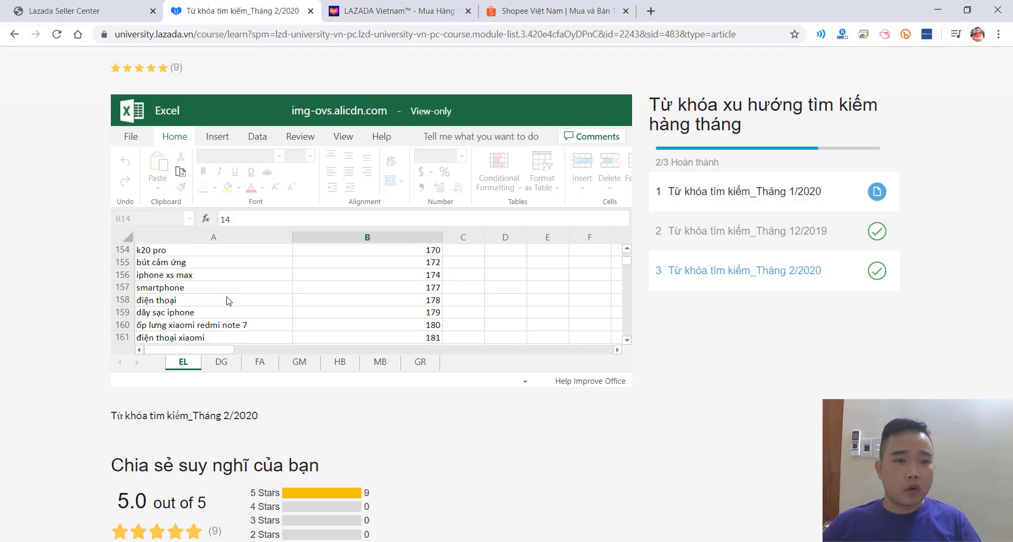
scroll(221, 300, down, 3)
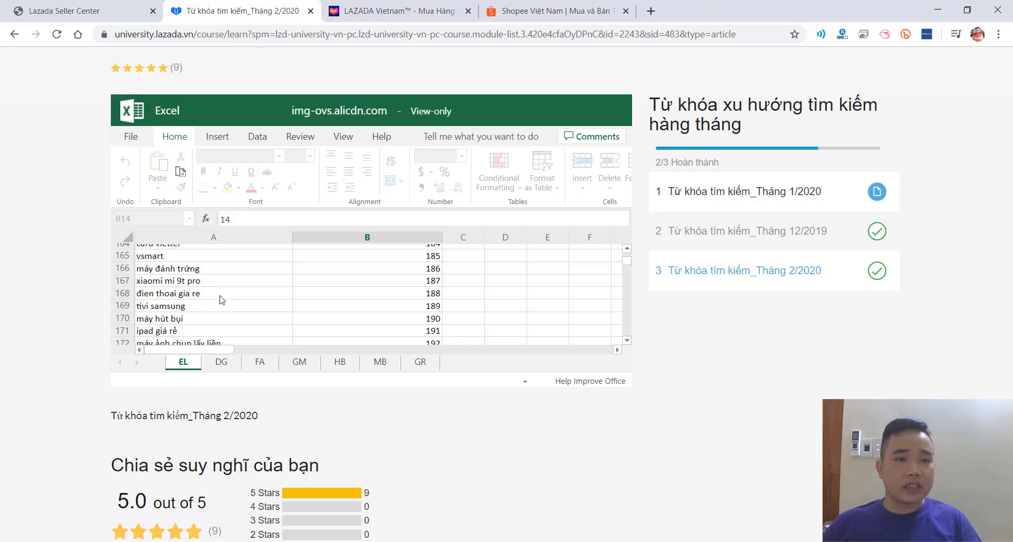
scroll(222, 299, down, 4)
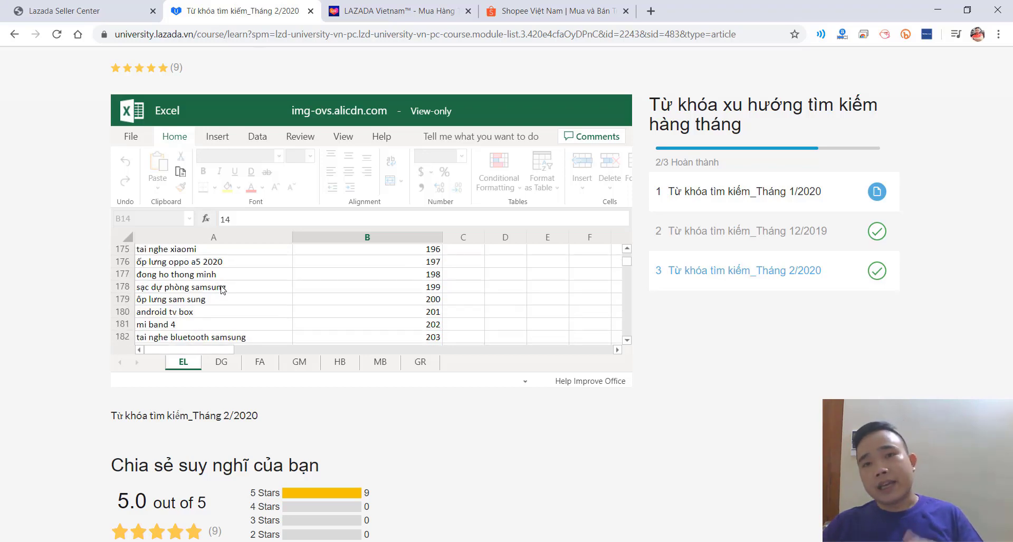
- Look over Shopee's "Xu hướng tìm kiếm" section and the banners and flash deals on the Lazada home page
click(559, 10)
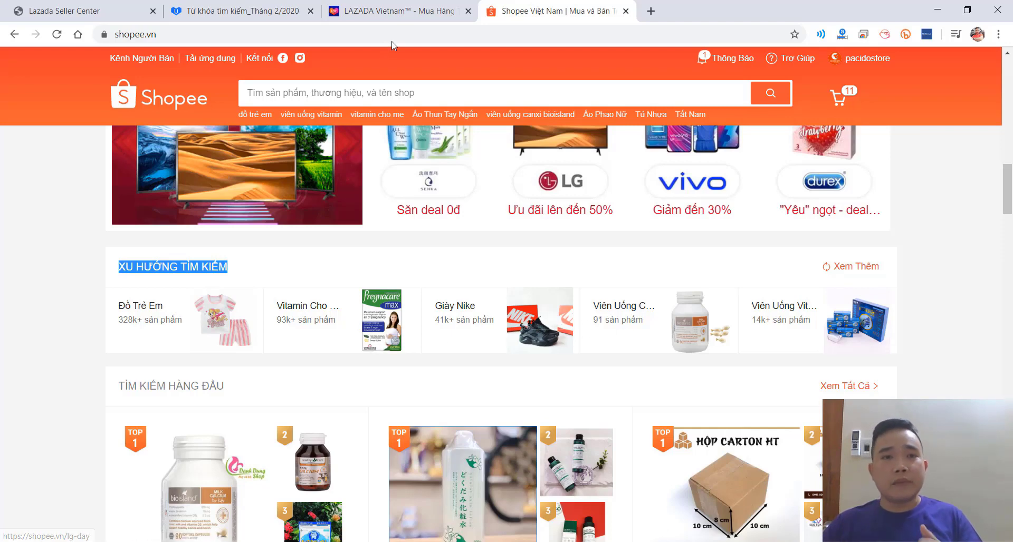
click(369, 10)
click(281, 7)
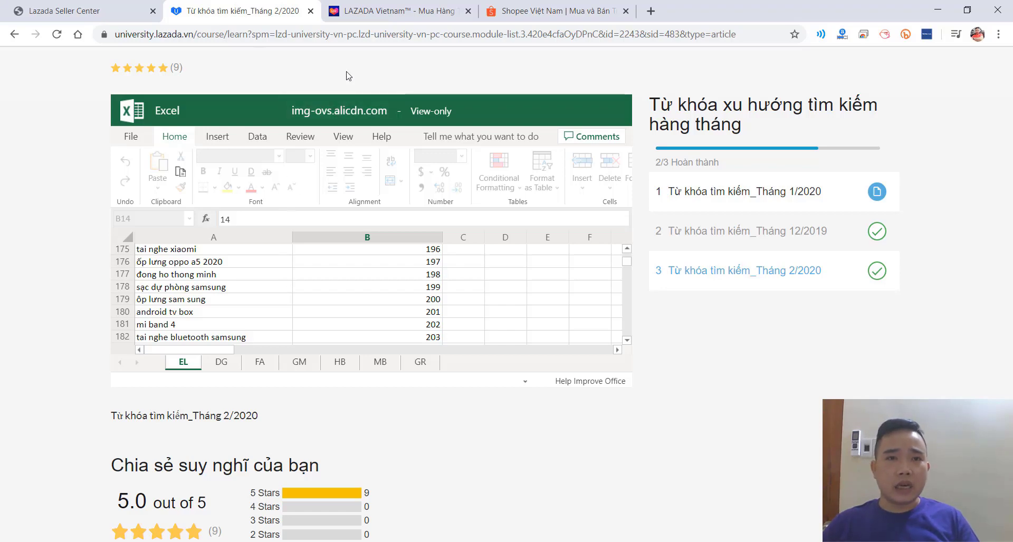
click(393, 11)
scroll(495, 238, up, 5)
scroll(495, 238, up, 5)
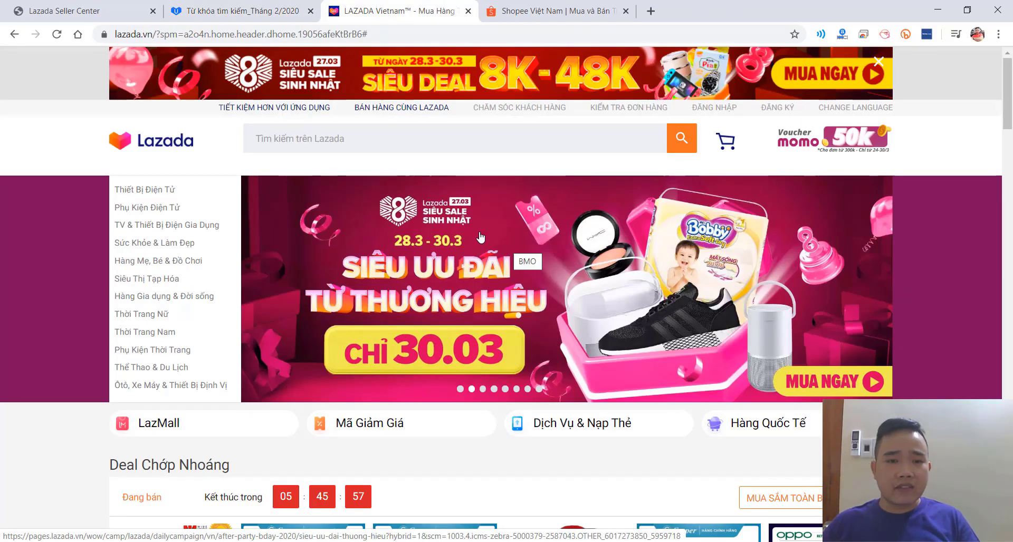
scroll(506, 248, down, 3)
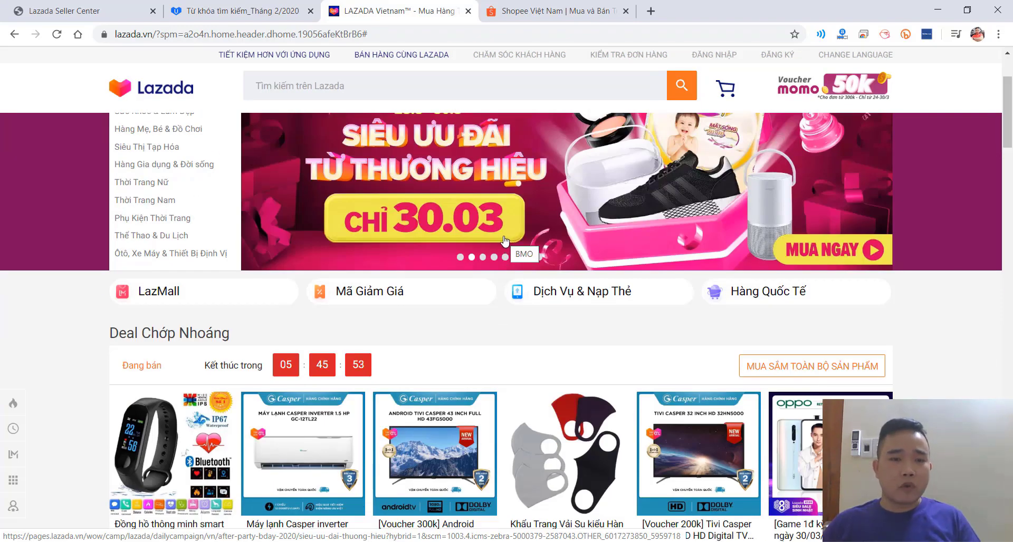
scroll(505, 243, down, 3)
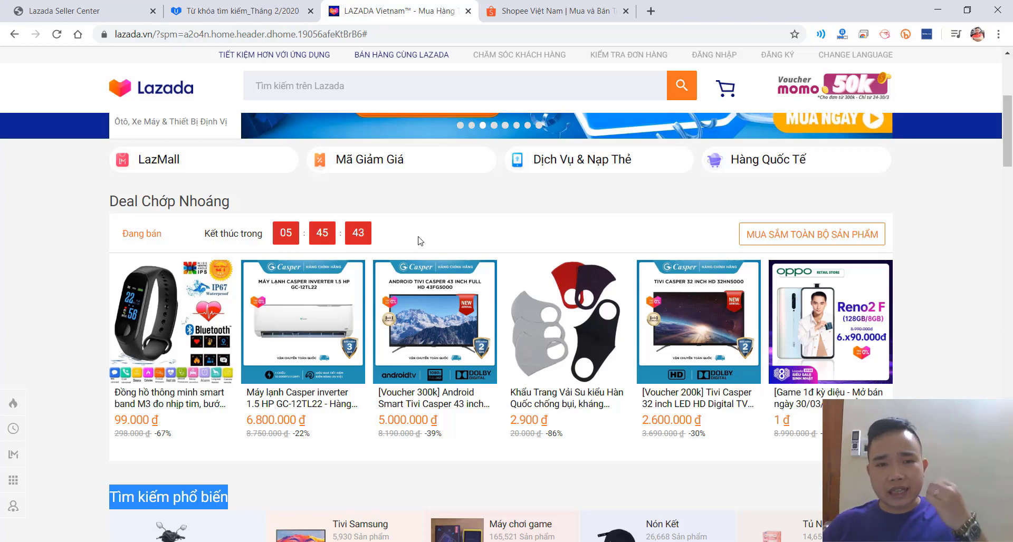
- Compare Shopee's search trends with the "Tìm kiếm phổ biến" and "Bộ sưu tập" sections on the Lazada home page
click(551, 12)
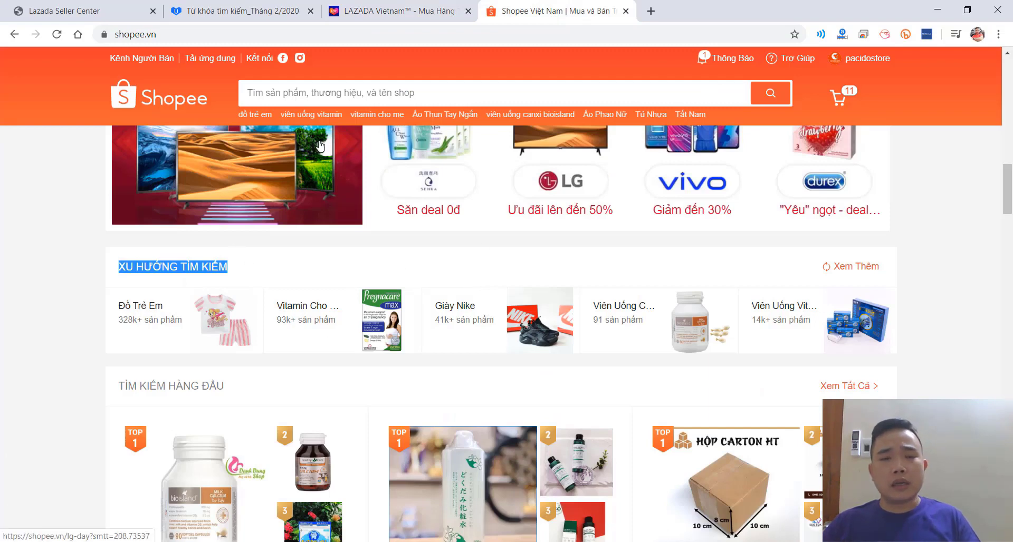
click(417, 11)
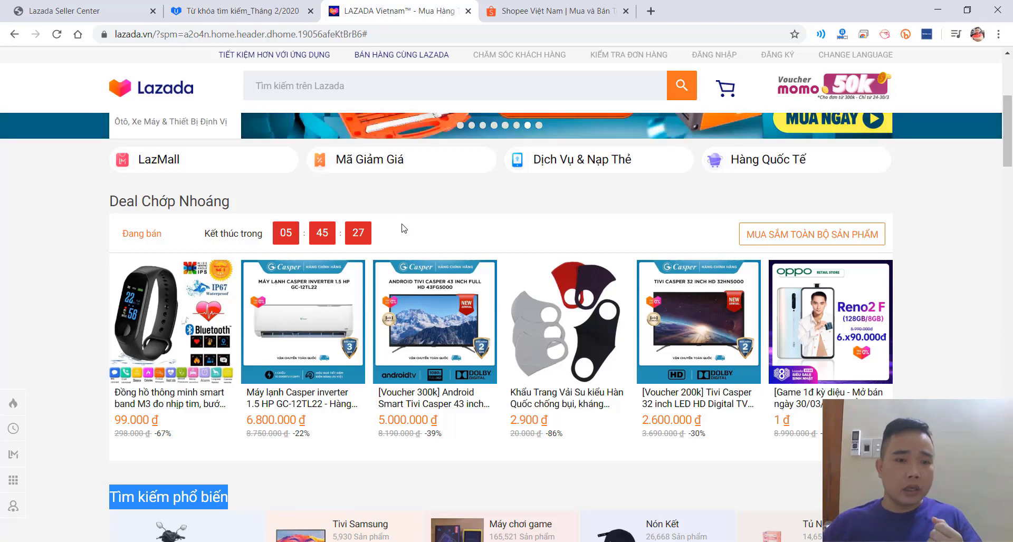
scroll(403, 223, down, 2)
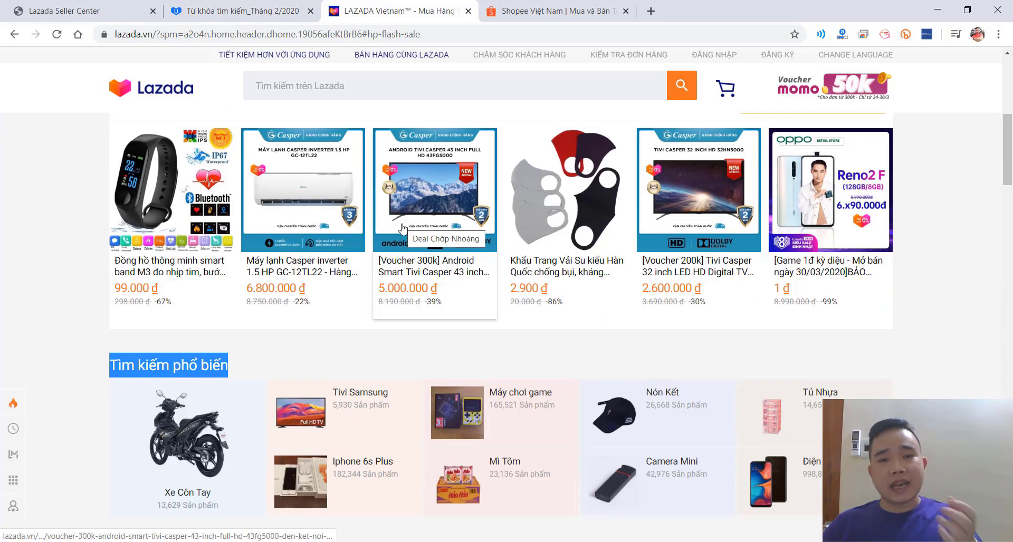
scroll(401, 227, down, 2)
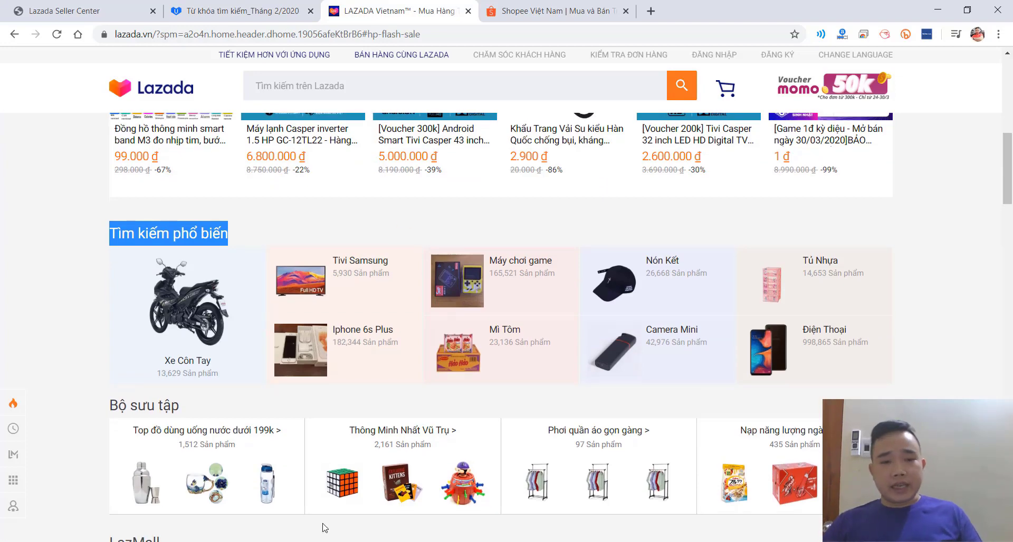
mouse_move(309, 541)
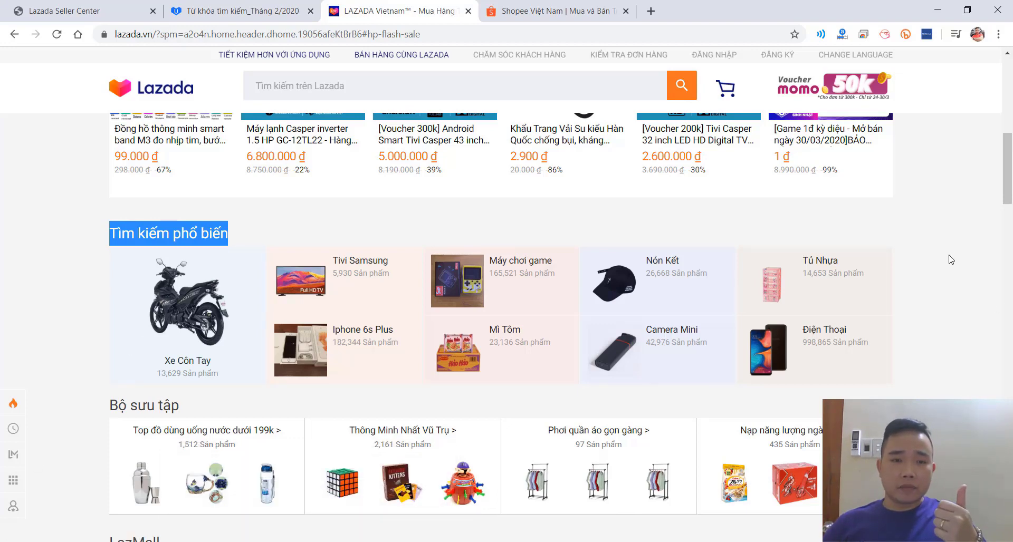
scroll(951, 260, down, 2)
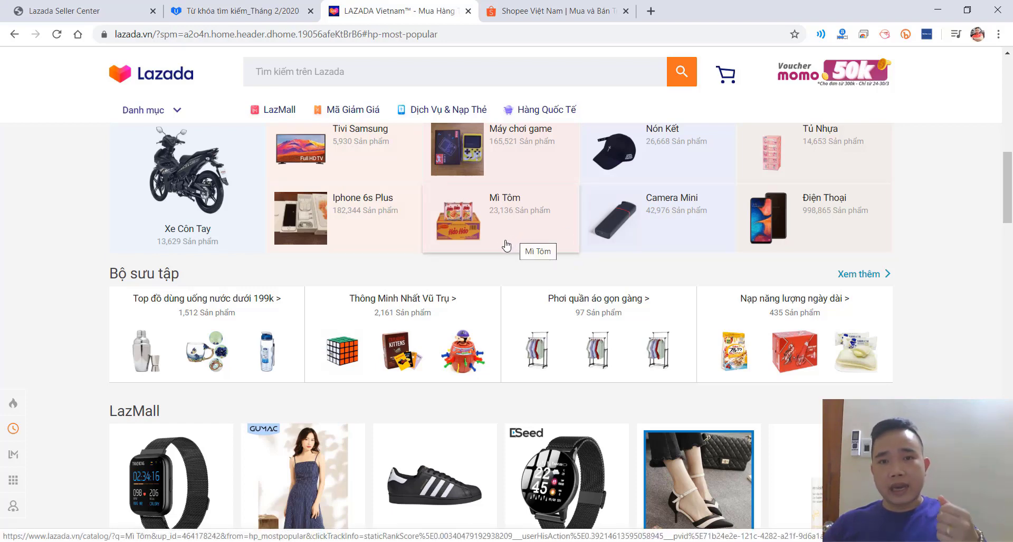
scroll(506, 242, up, 2)
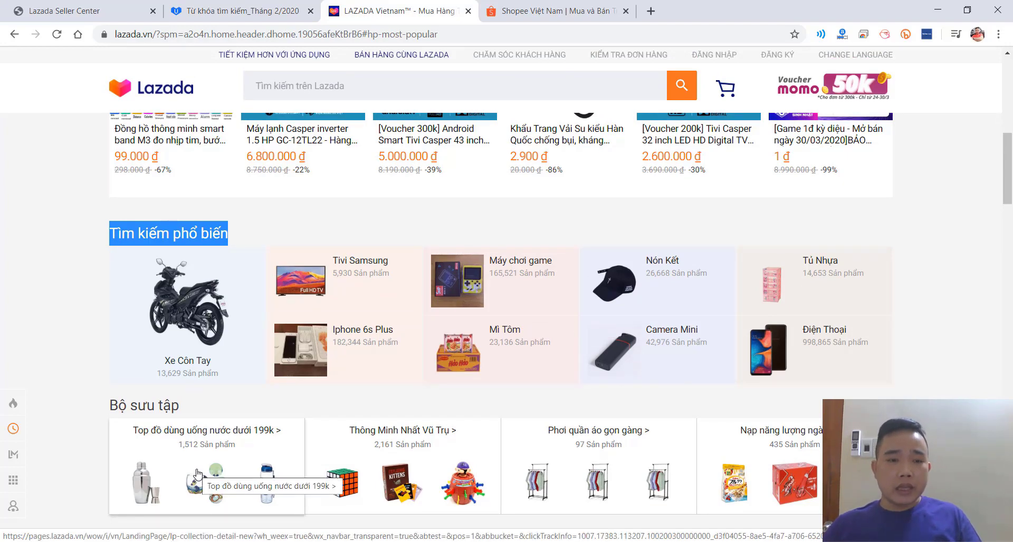
- Switch to the sticky note and list "+ Phụ kiện điện thoại", "+ Thiết bị gia dụng" and "+ Thiết bị điện tử" under "I- XÁC ĐỊNH SẢN PHẨM"
key(alt+Tab)
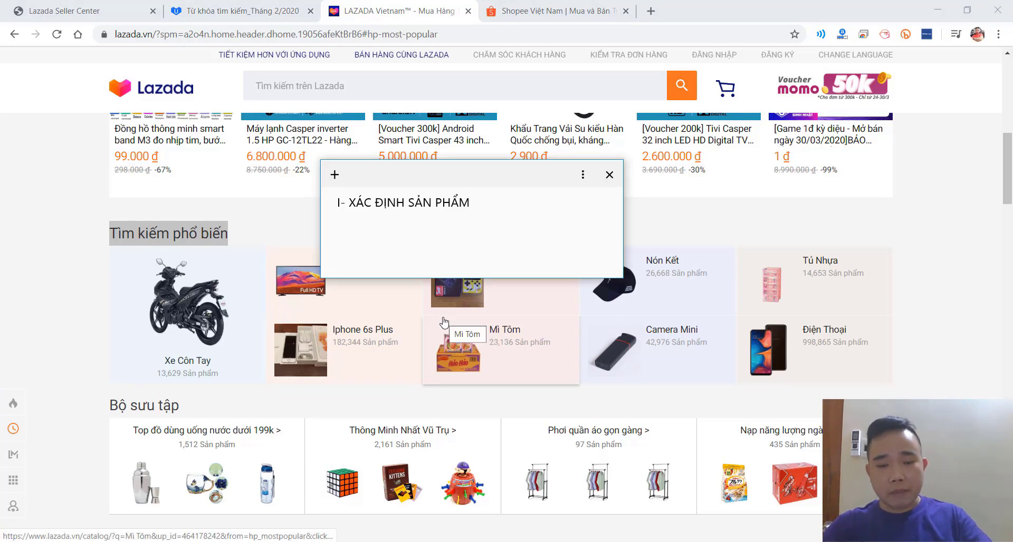
key(Return)
text(+ Phụ kiện điện thoại  + Thiết bị gia dụng  + Thiết bị điện tử)
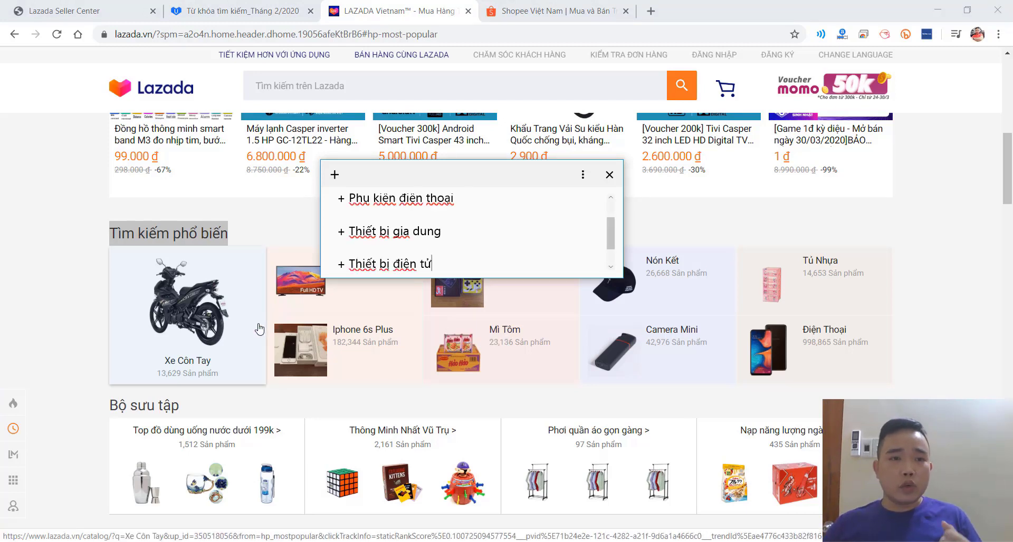
- Return to the February 2020 keyword lesson and review the listed product categories in the sticky note over it
click(280, 16)
scroll(167, 135, up, 3)
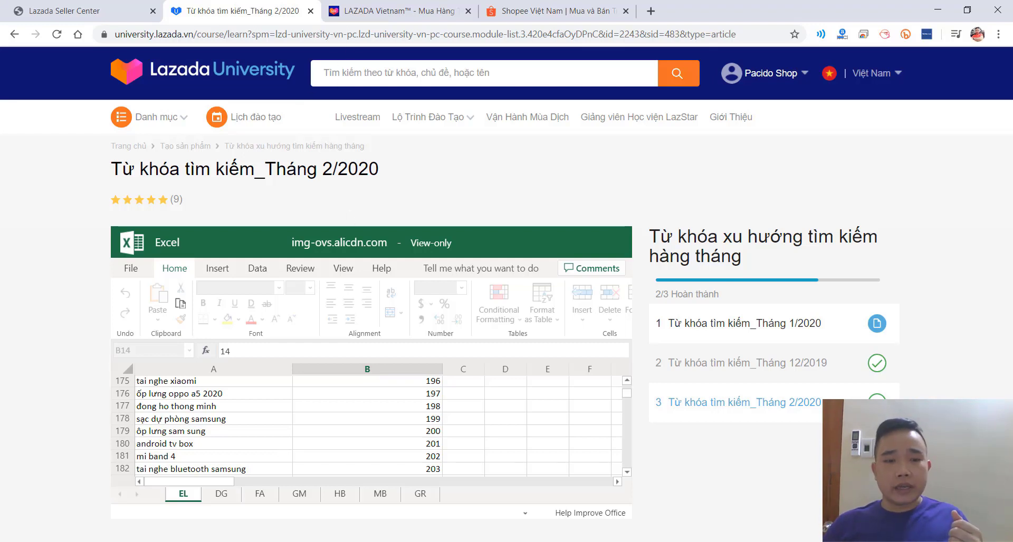
key(alt+Tab)
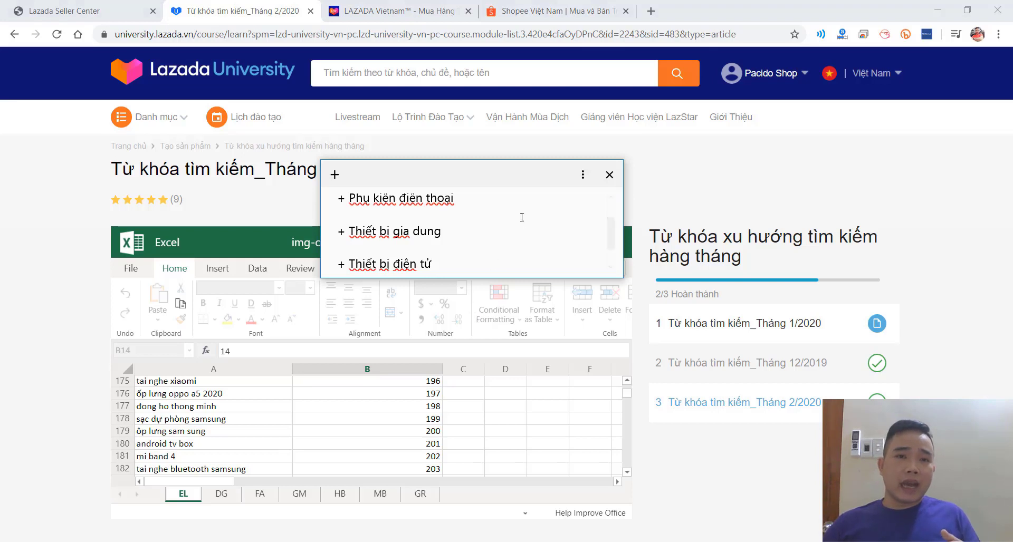
scroll(520, 232, up, 1)
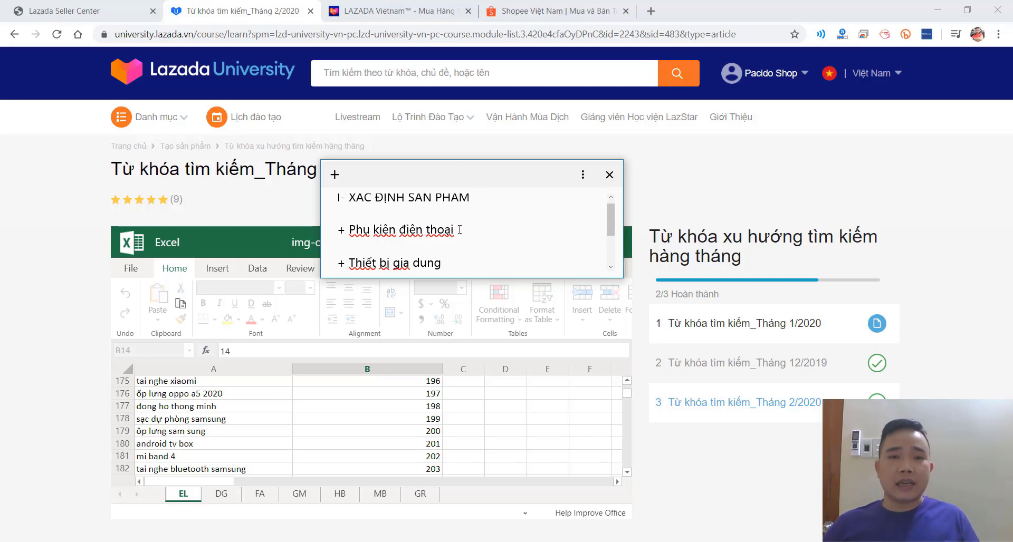
drag(443, 265, 336, 263)
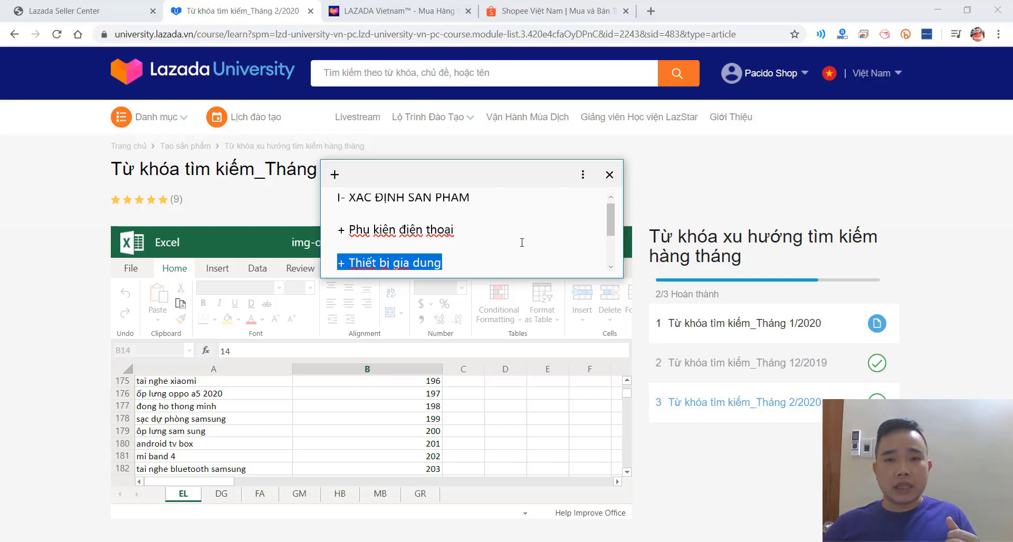
drag(610, 231, 610, 250)
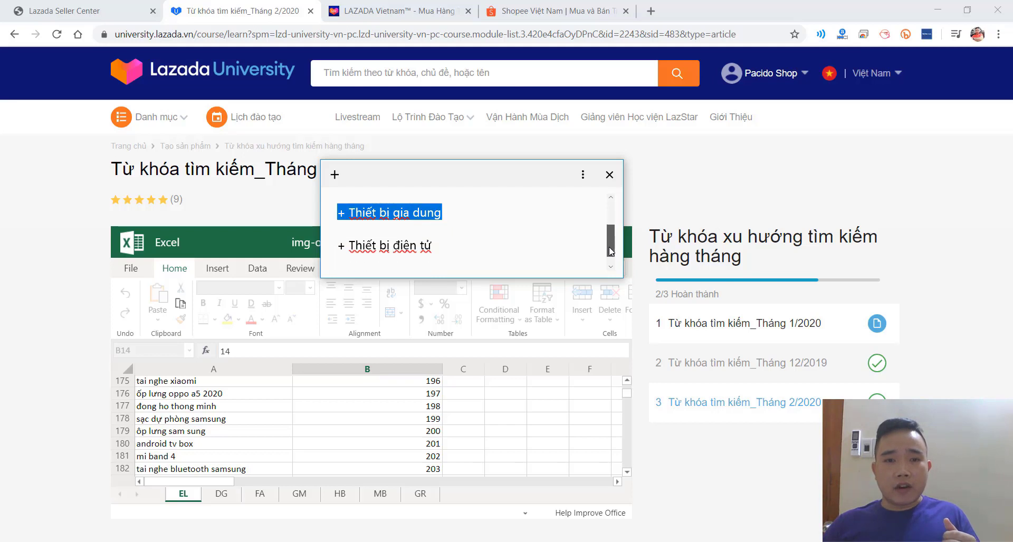
click(460, 247)
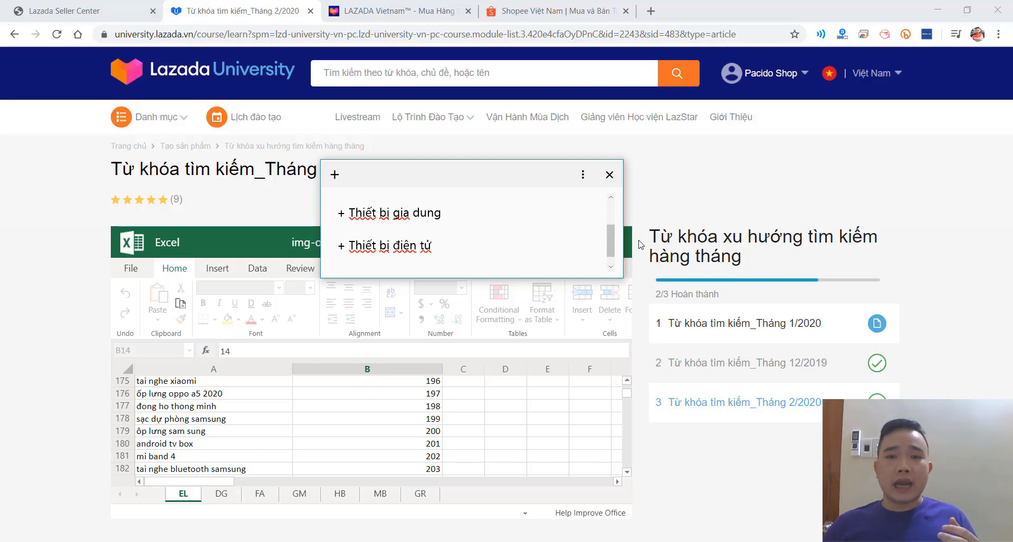
- Make the sticky note taller so the "I- XÁC ĐỊNH SẢN PHẨM" heading and its three product categories fit in view together
mouse_move(610, 252)
mouse_down()
mouse_move(613, 230)
mouse_move(615, 258)
mouse_up()
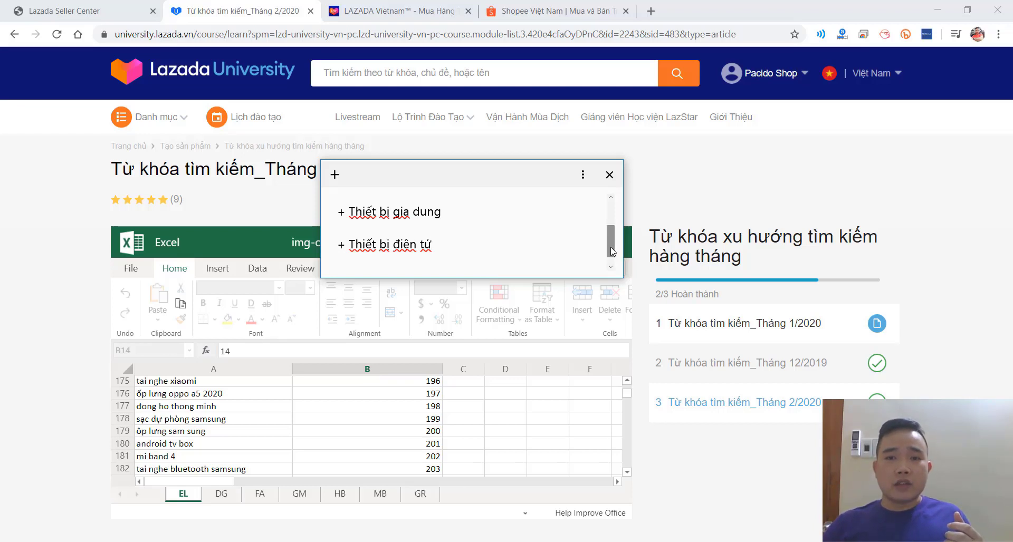
drag(611, 247, 627, 215)
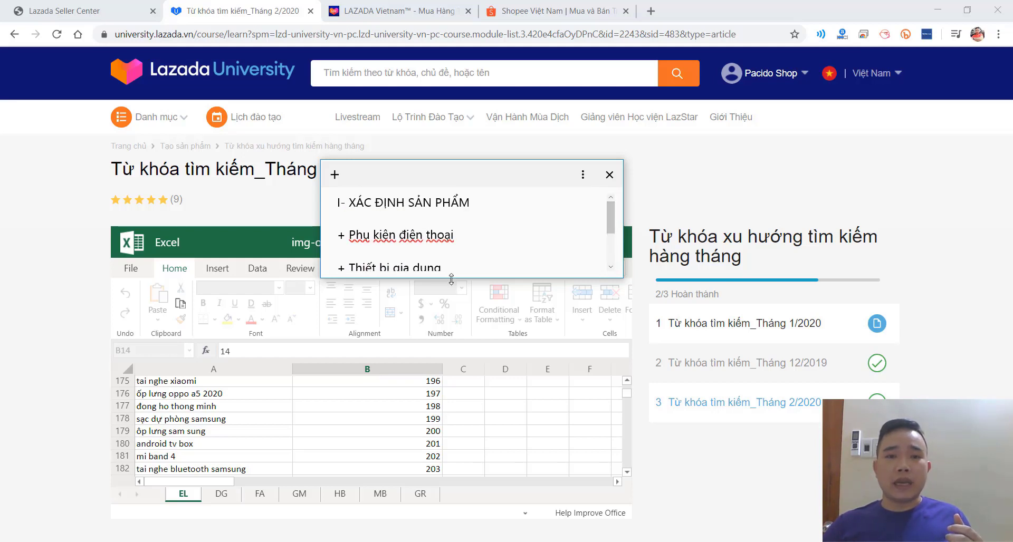
drag(448, 273, 459, 311)
scroll(574, 254, up, 2)
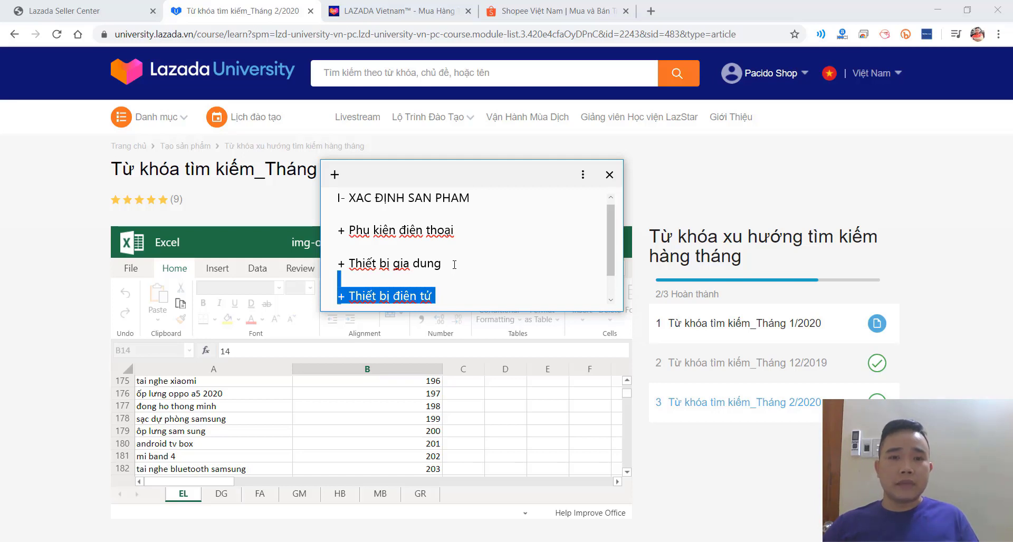
click(455, 263)
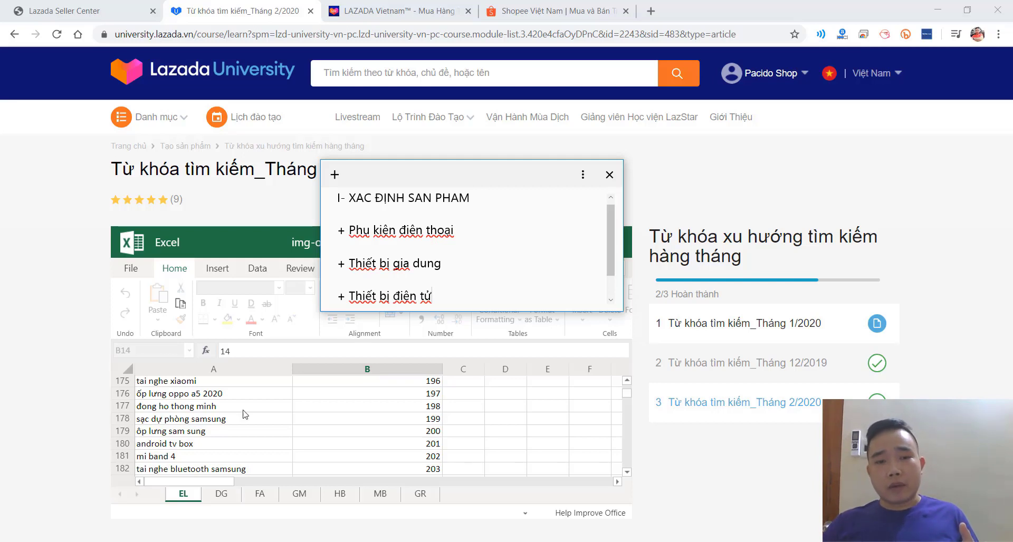
- Return to the February 2020 keyword lesson and read further down the ranked search keywords on the EL sheet
click(302, 402)
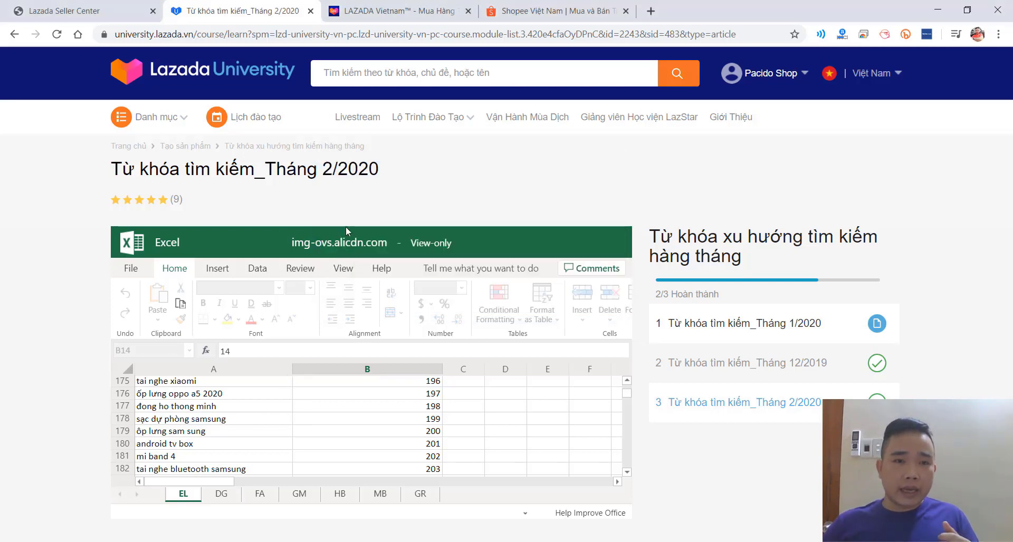
scroll(273, 327, down, 3)
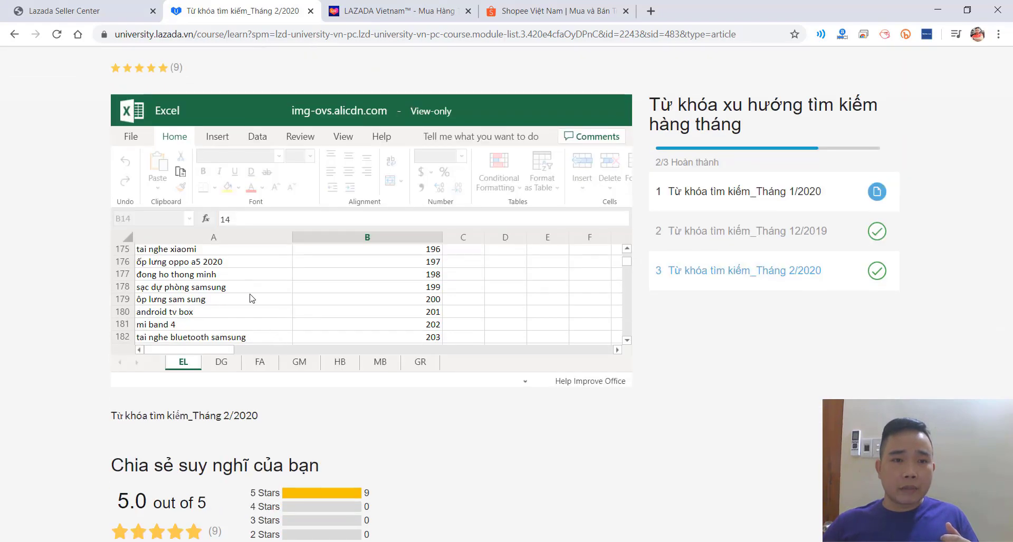
scroll(589, 311, down, 3)
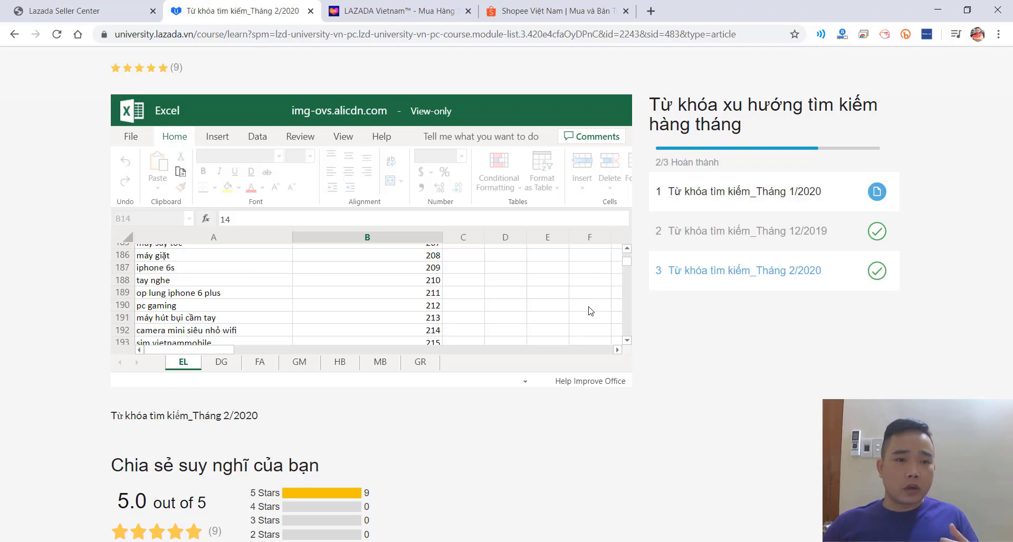
scroll(590, 310, down, 3)
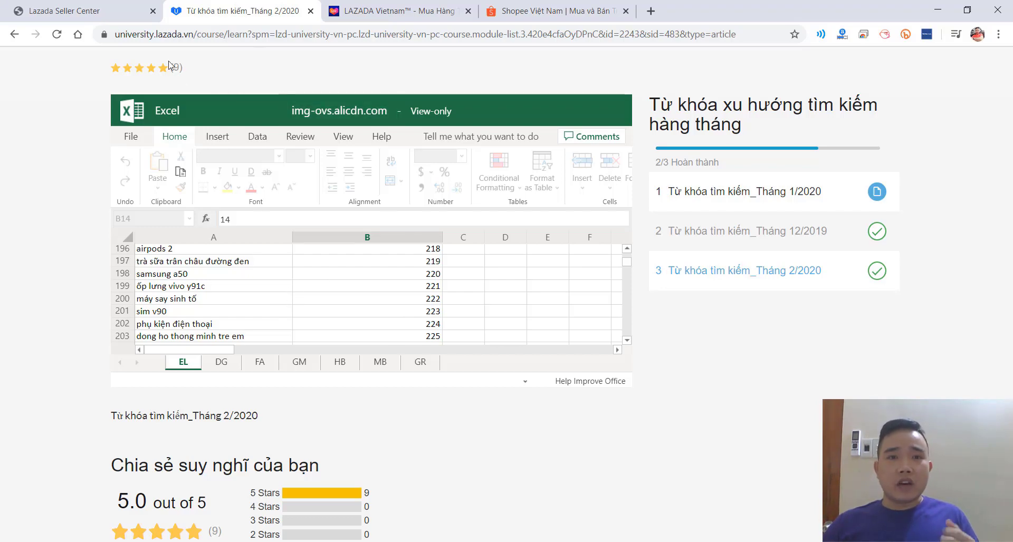
- Compare the "Tìm kiếm phổ biến" section on the Lazada home page with Shopee's "Xu hướng tìm kiếm" section
click(416, 10)
click(542, 5)
click(395, 11)
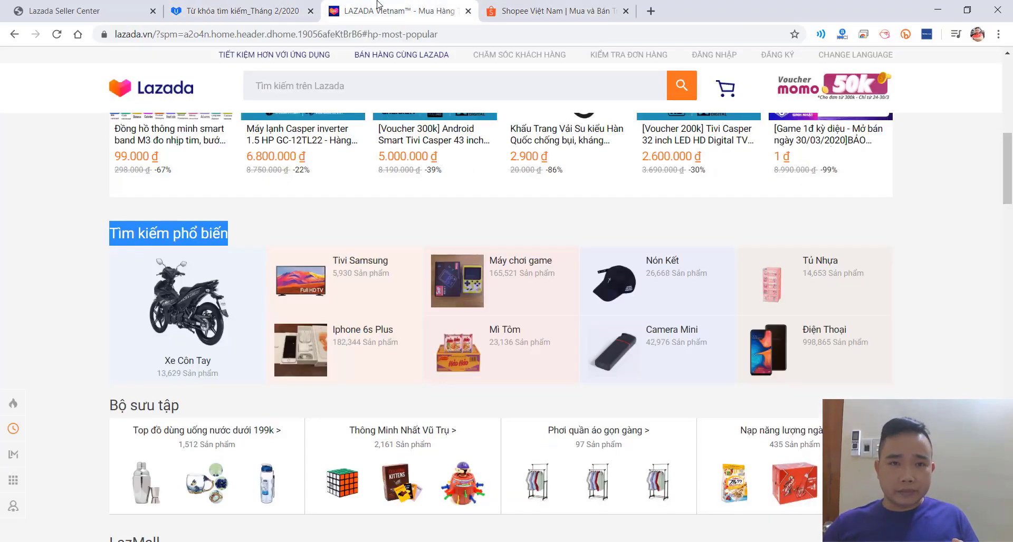
click(560, 12)
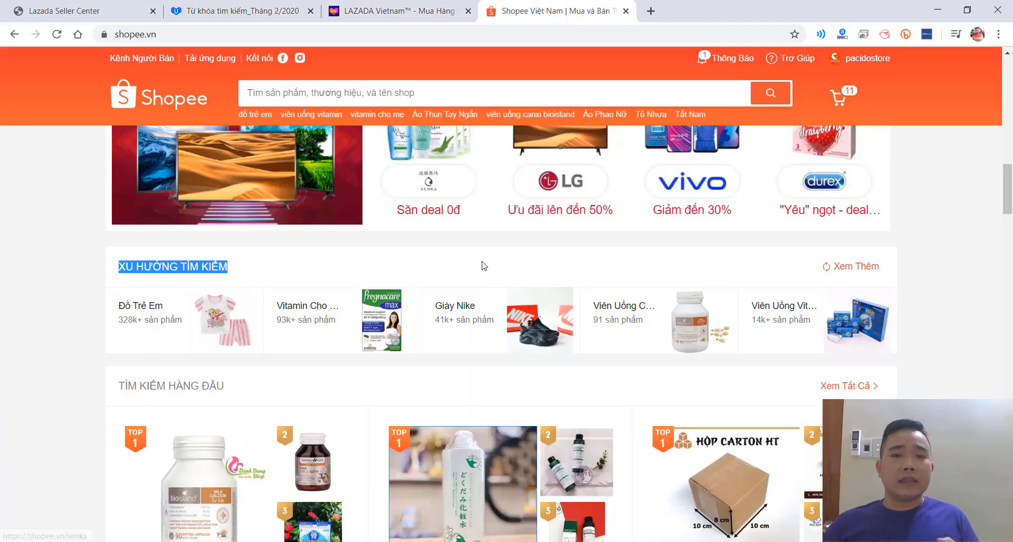
click(377, 4)
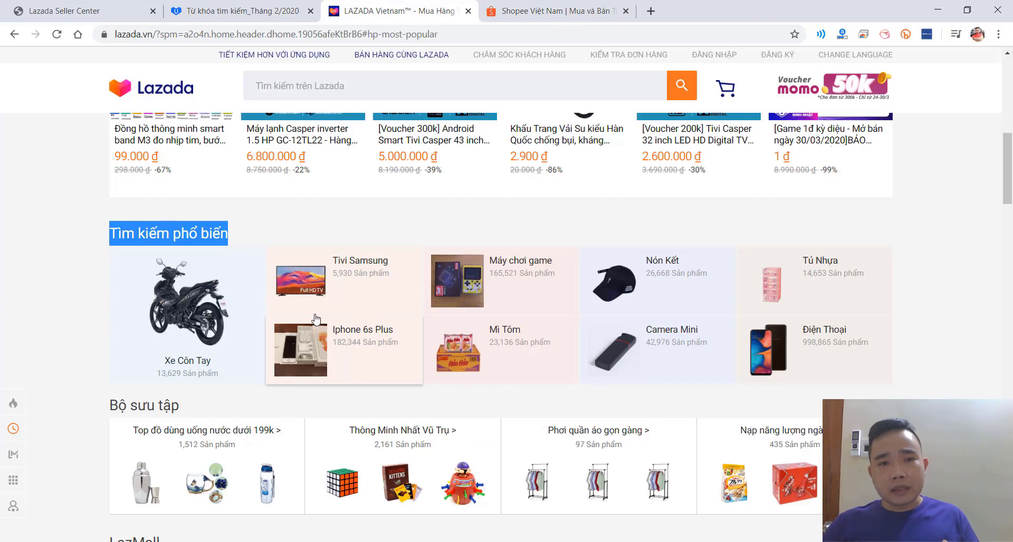
click(17, 260)
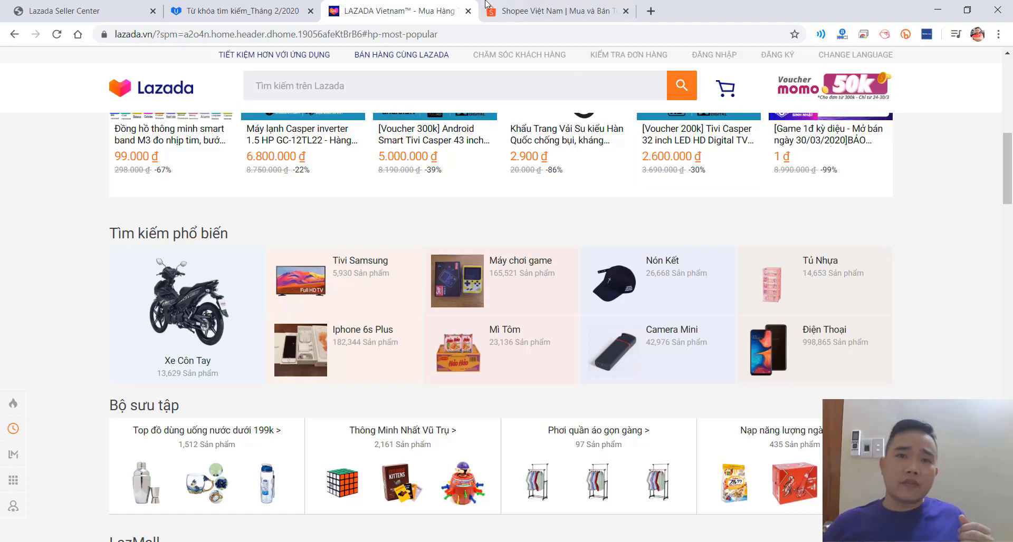
click(527, 8)
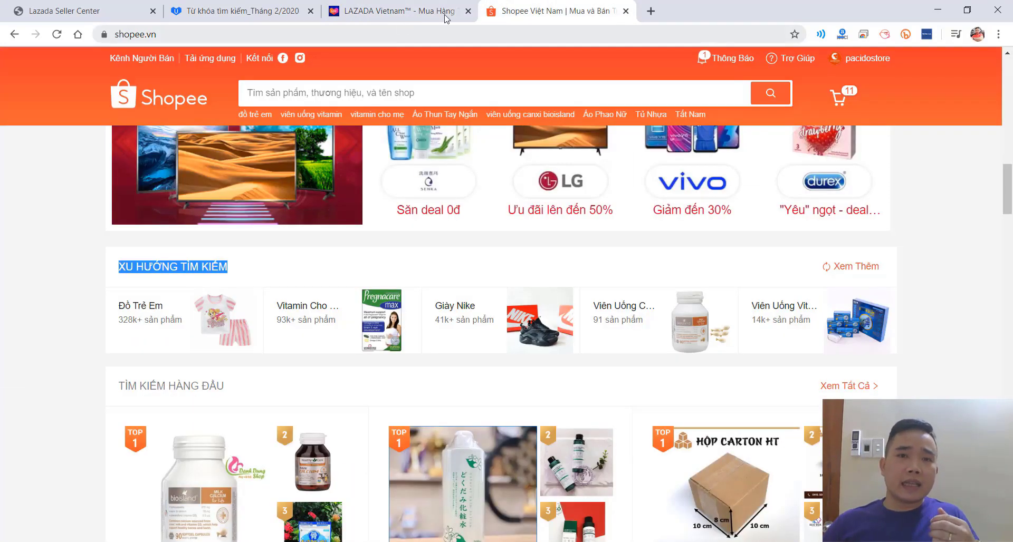
click(386, 6)
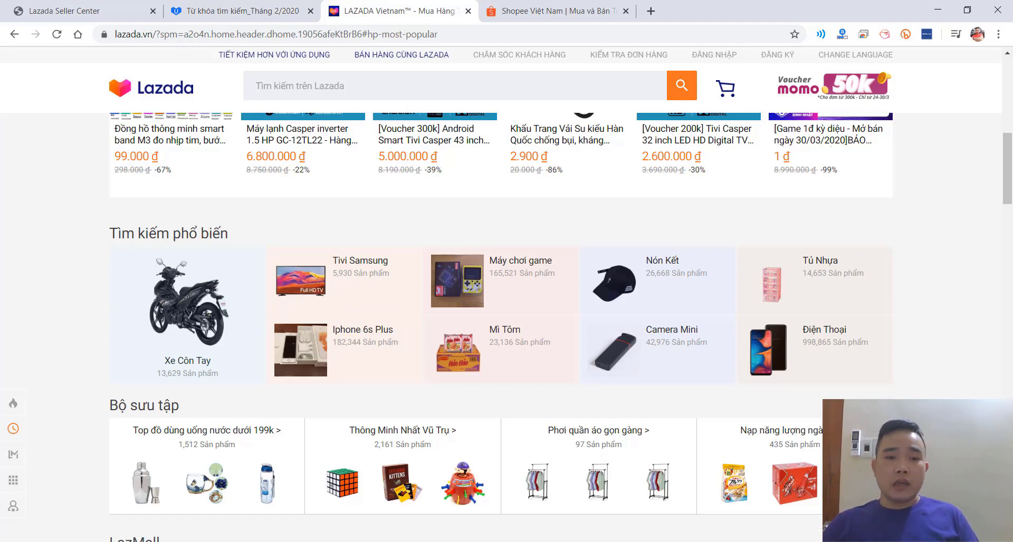
- Switch to the sticky note and replace the heading text after "I-" with "ĐI ĐÂU TÌM NGUỒN HÀNG"
key(alt+Tab)
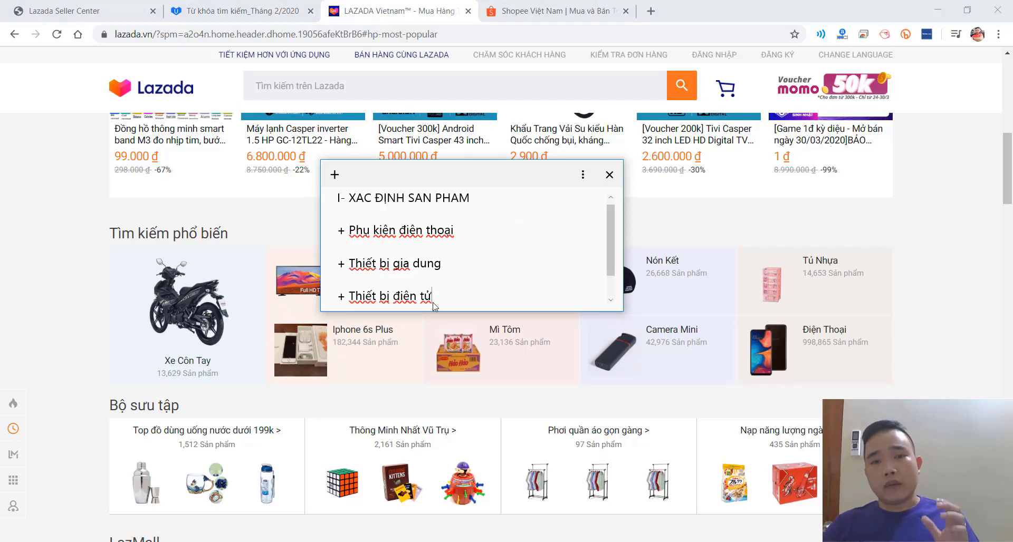
drag(352, 199, 491, 204)
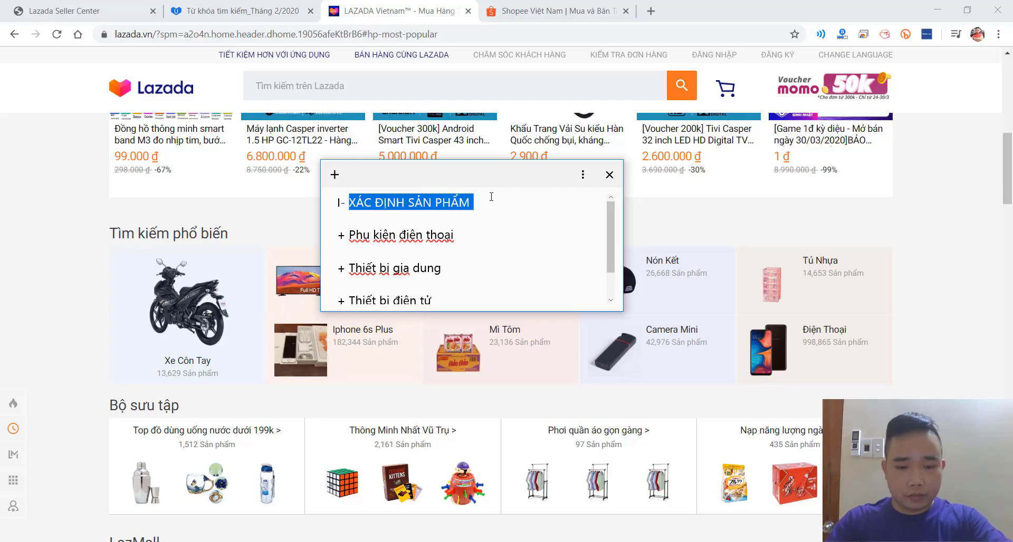
key(BackSpace)
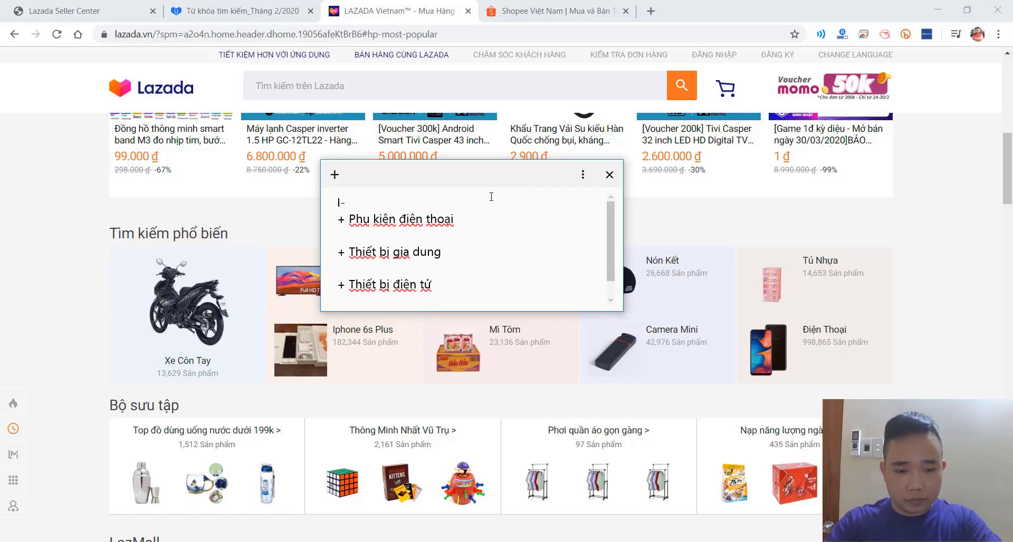
text(9ĐI ĐÂU)
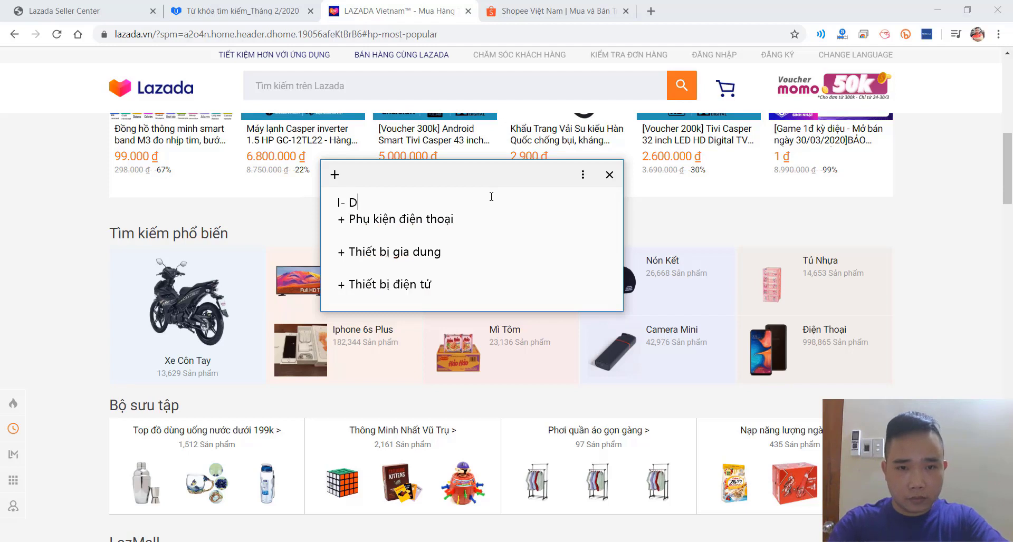
text( TÌM NGUO)
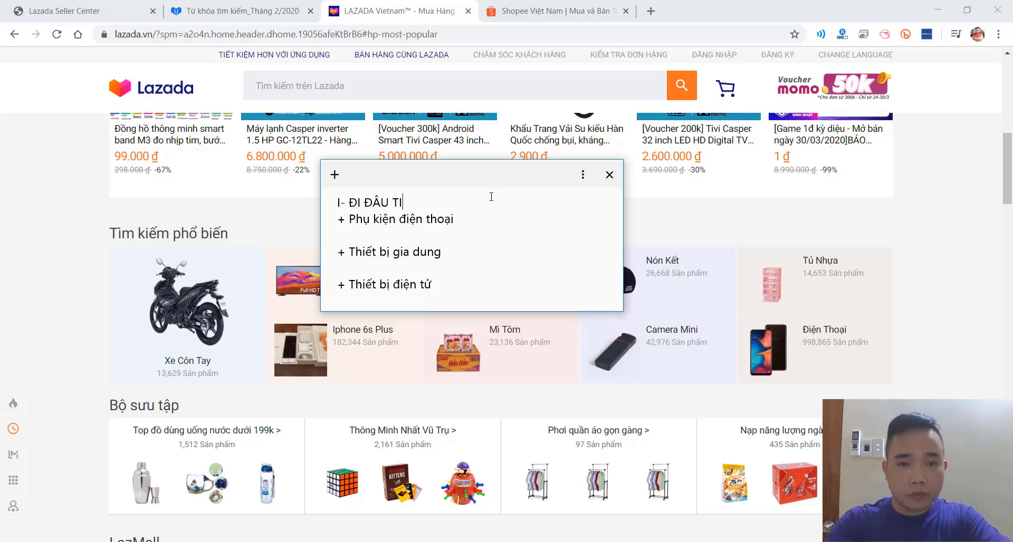
text(N HÀNG)
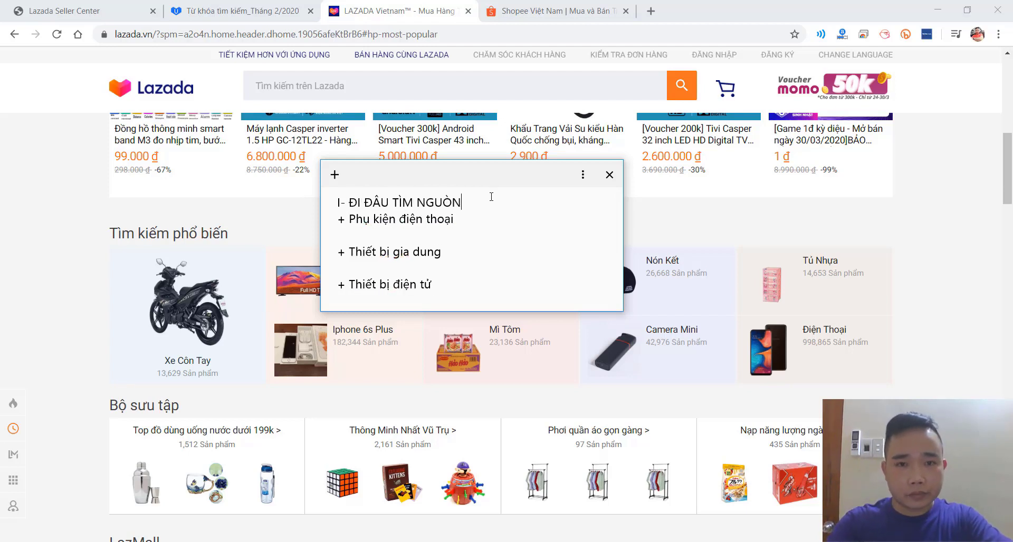
key(Return)
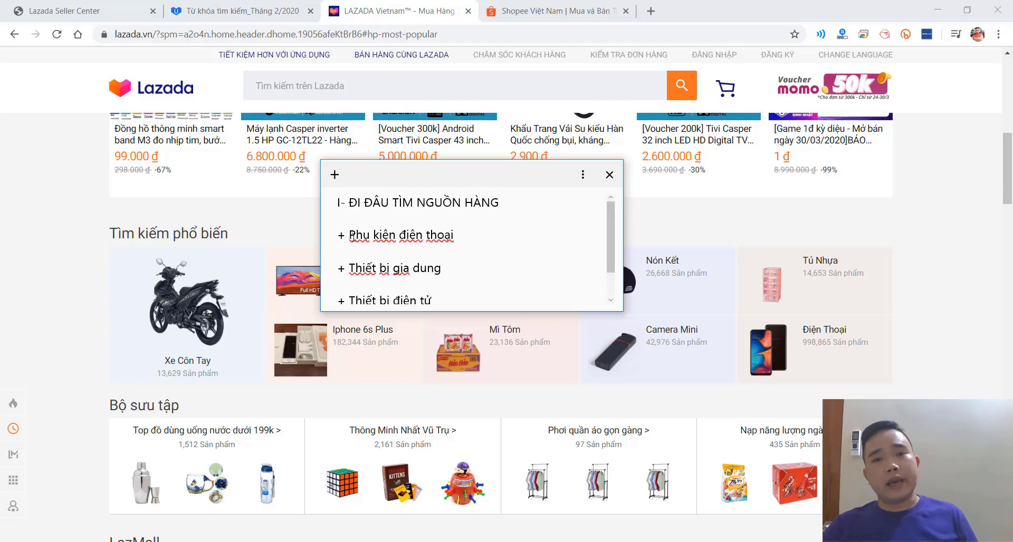
- Replace "Phụ kiện điện thoại" in the sticky note's first list item with "Facebook Group"
mouse_move(350, 235)
mouse_down()
mouse_move(488, 253)
mouse_move(437, 236)
mouse_move(351, 240)
mouse_up()
click(487, 253)
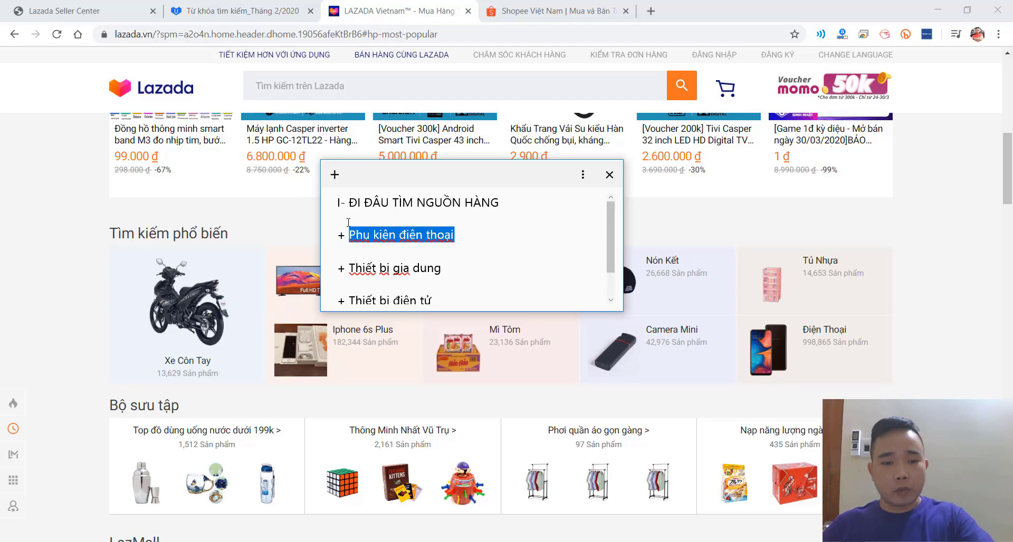
text(face)
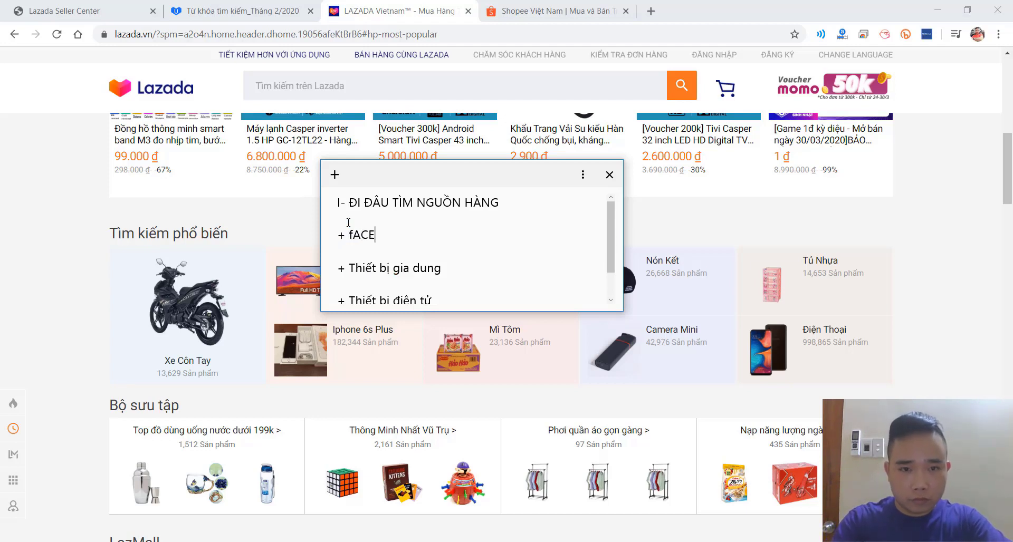
key(BackSpace)
key(BackSpace)
key(BackSpace)
key(BackSpace)
text(F)
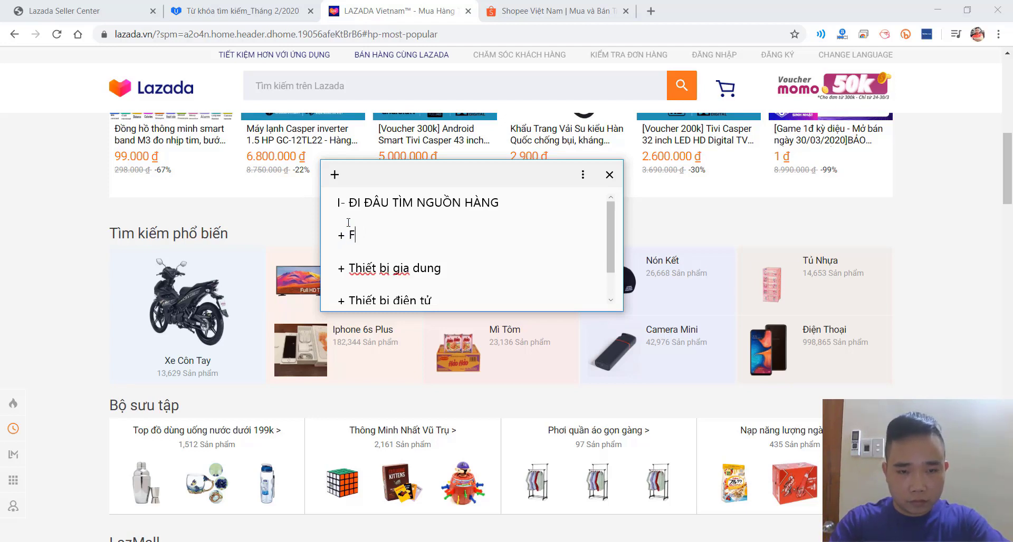
text(acebo)
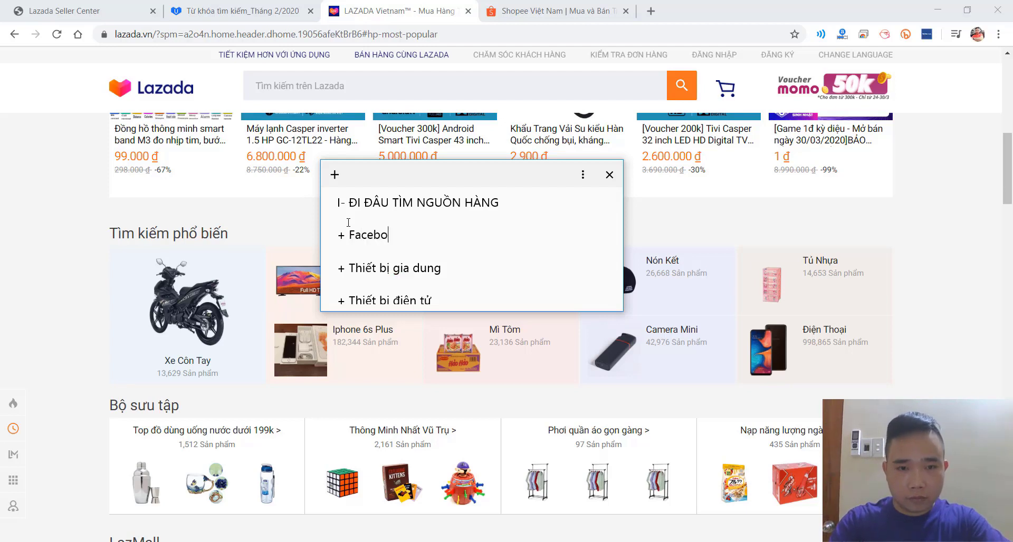
text(ok G)
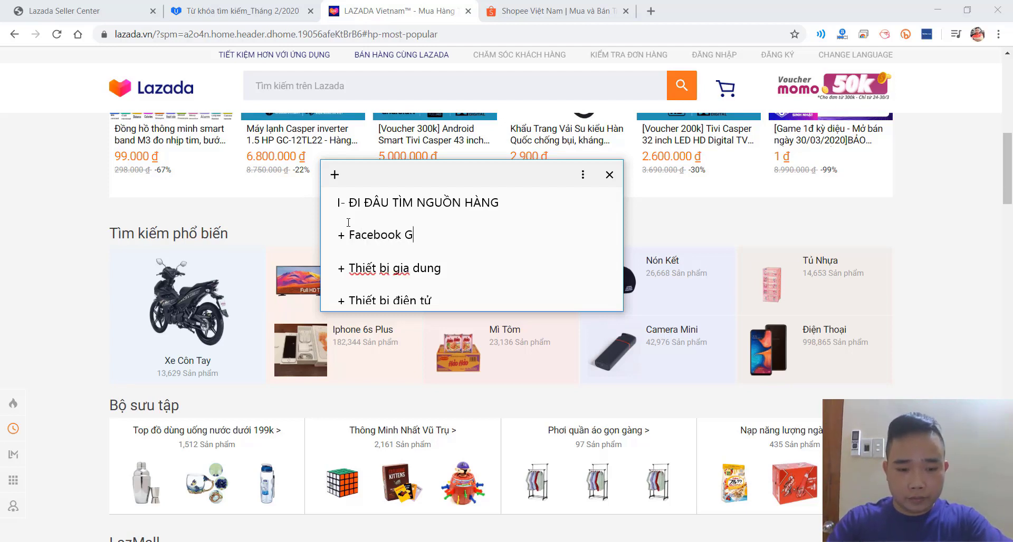
text(roup)
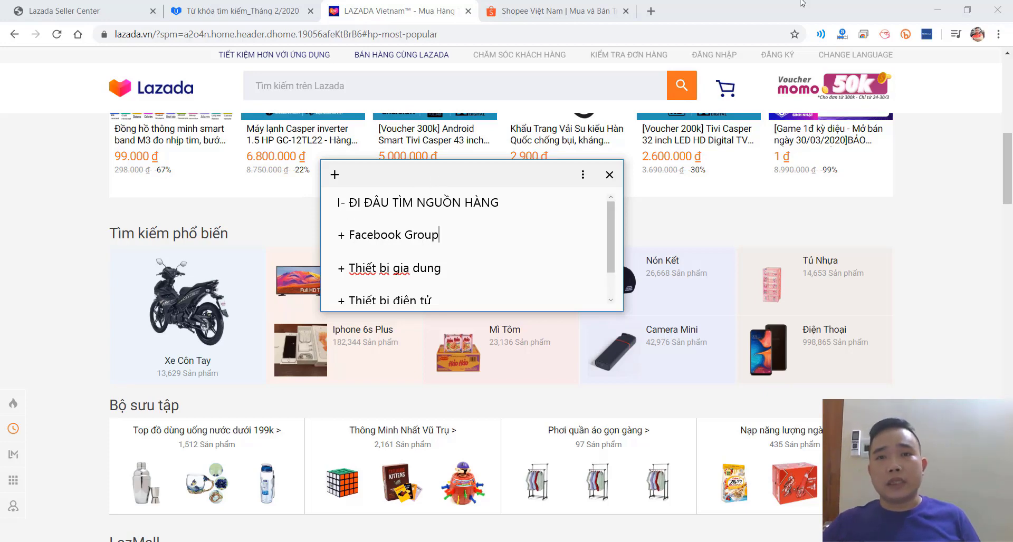
- Open facebook.com in a new browser tab and search it for "phụ kiện điện thoại"
click(651, 11)
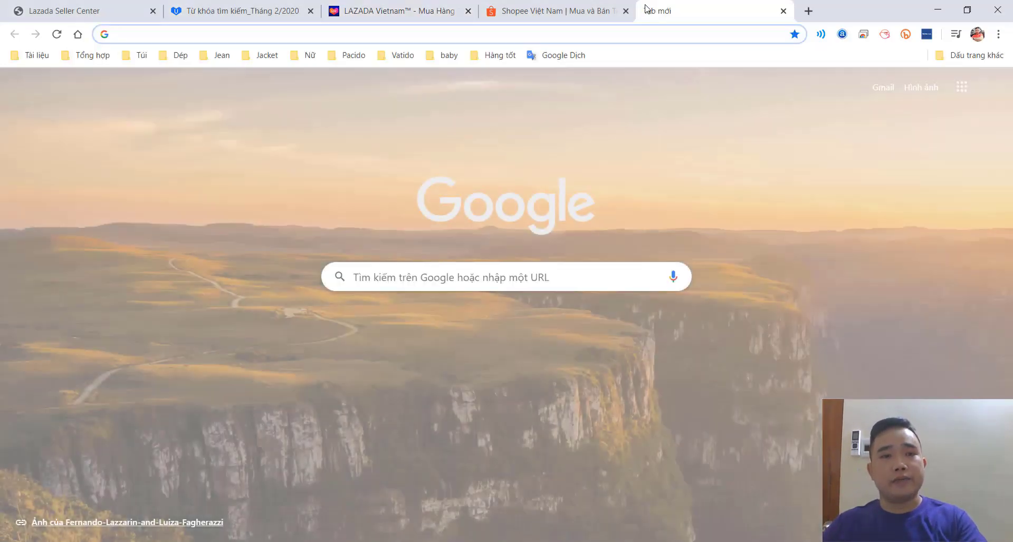
text(facebook.com)
key(Return)
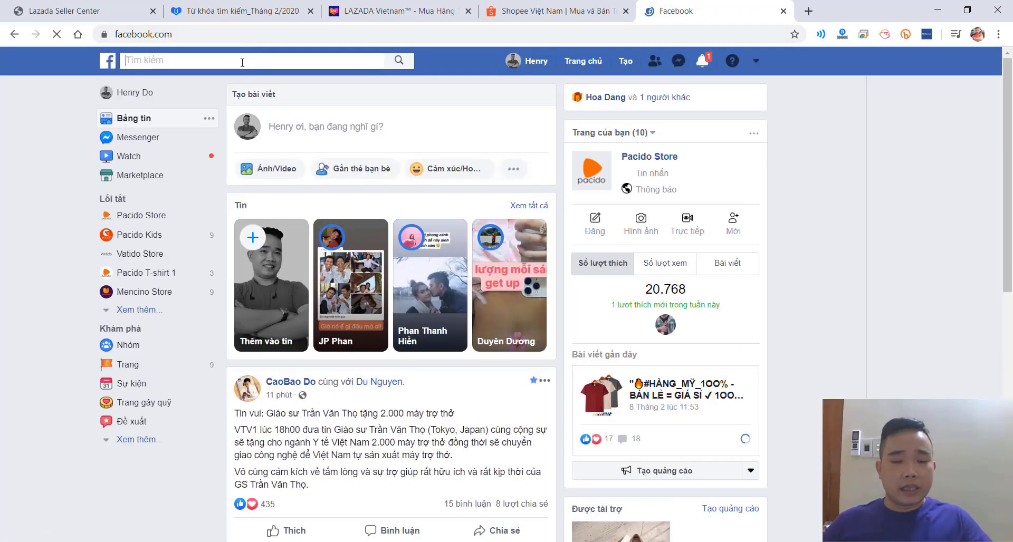
click(242, 63)
text(phụ ki)
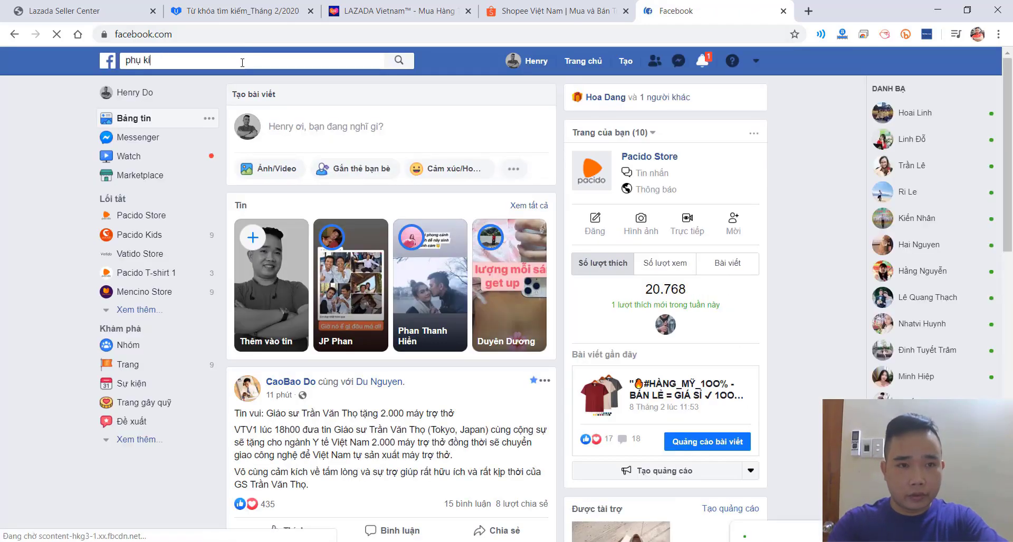
text(ện đien thoại)
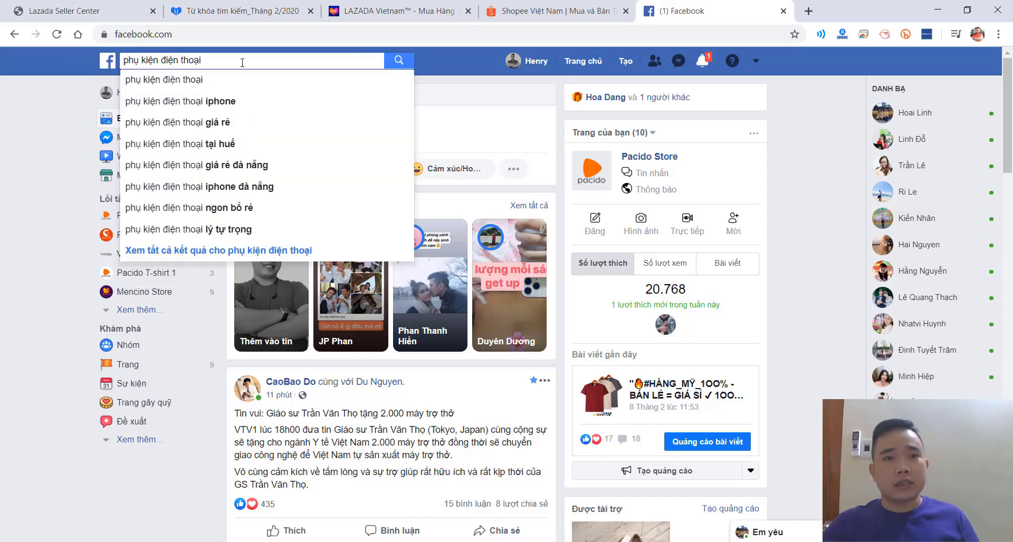
click(192, 89)
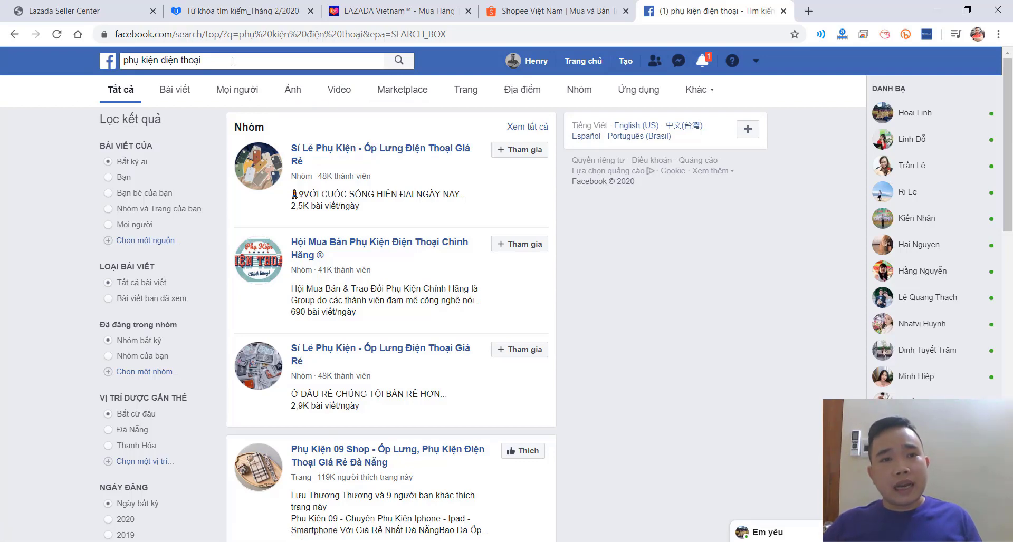
- Search Facebook for the suggested phrase "nhập hàng trung quốc tận gốc" instead
click(205, 62)
drag(235, 62, 75, 59)
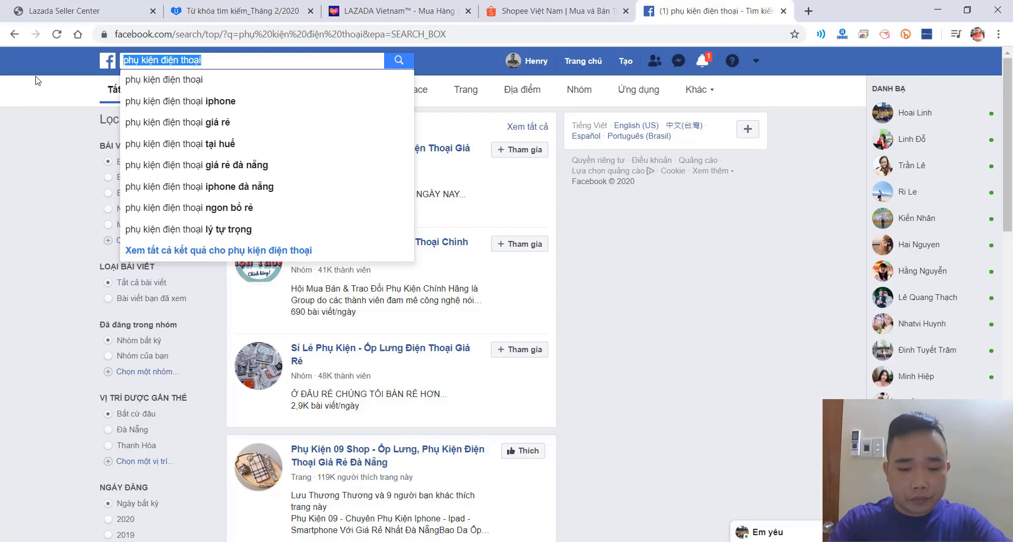
text(nhập)
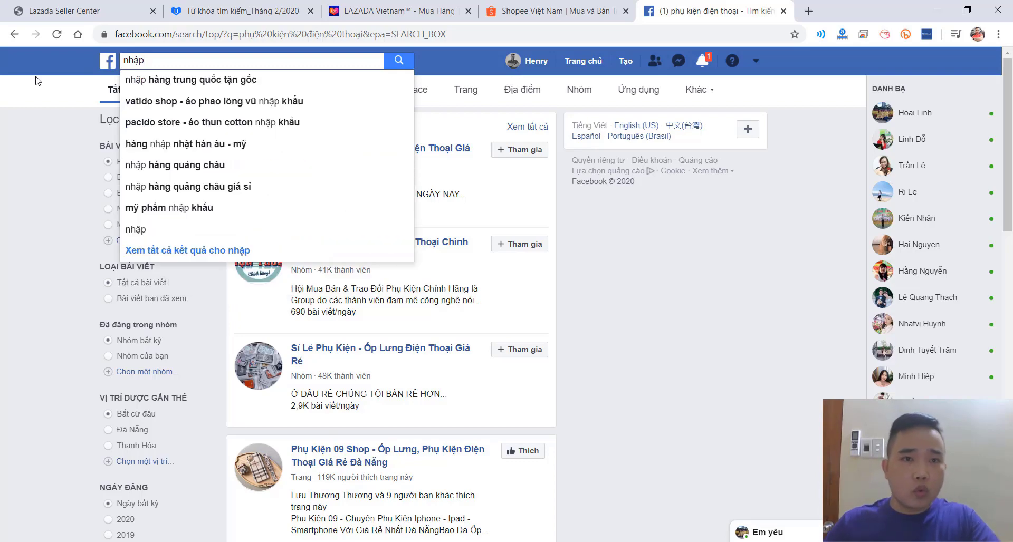
click(165, 82)
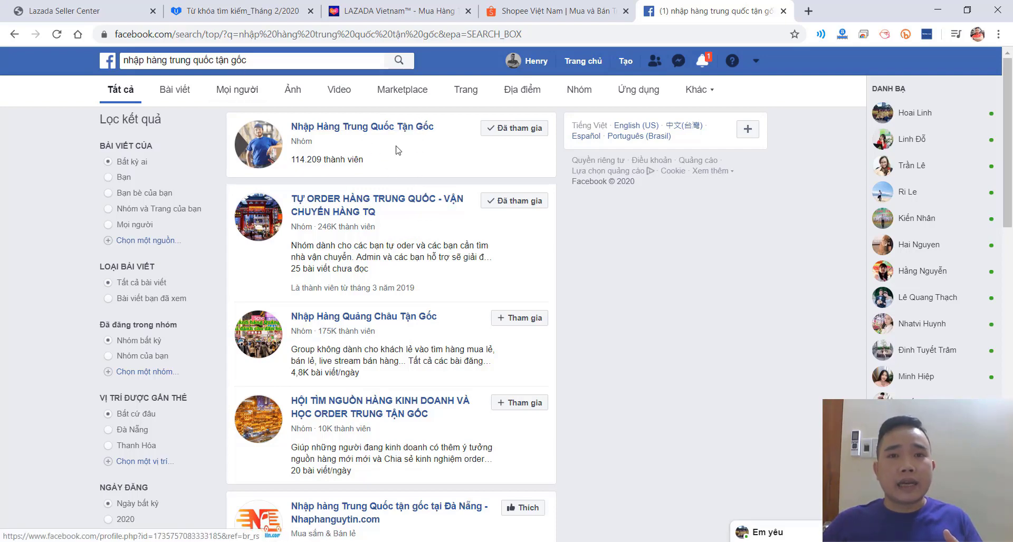
- Switch to the sticky note and replace "Thiết bị gia dụng" with "Google thần chưởng", adding a blank line after it
key(alt+Tab)
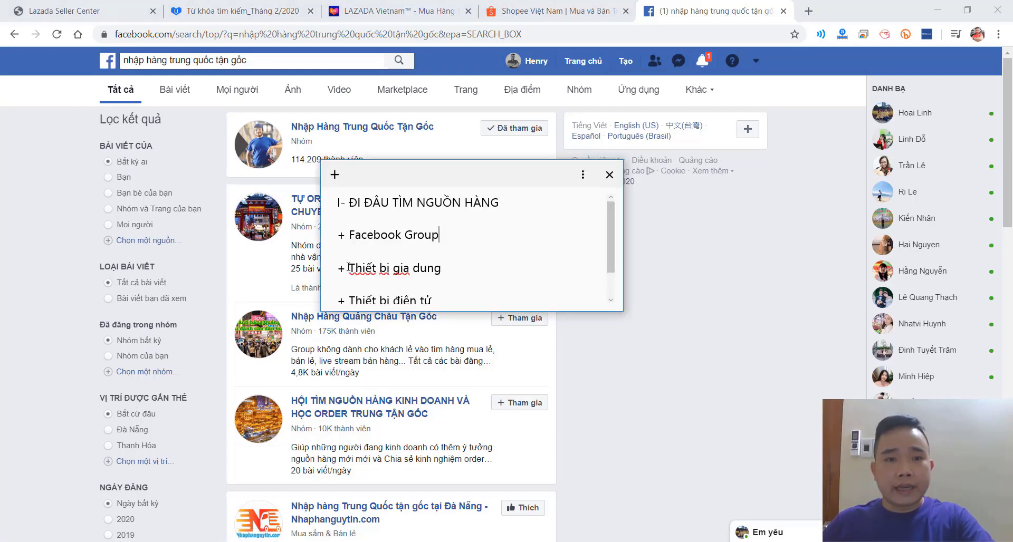
drag(346, 268, 468, 268)
key(BackSpace)
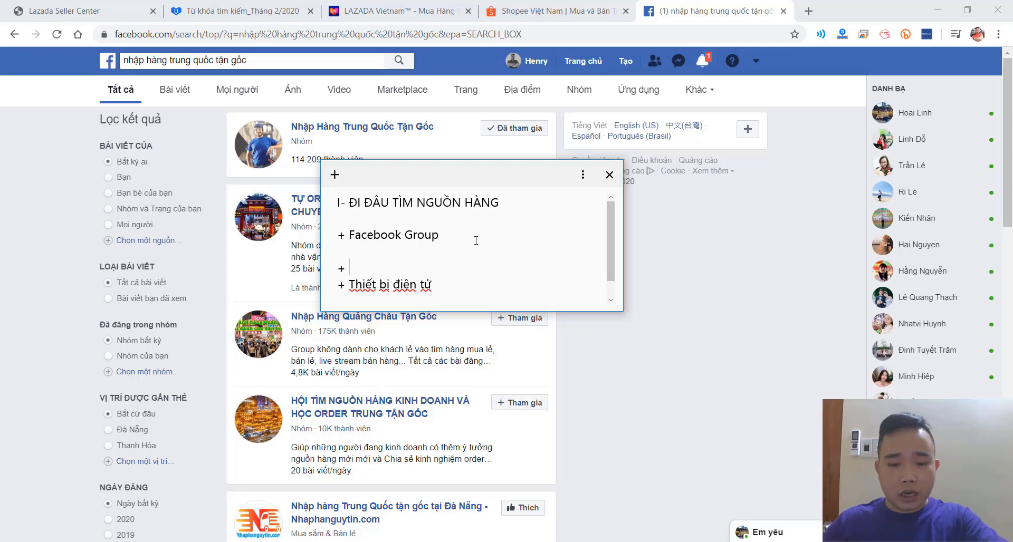
text(G)
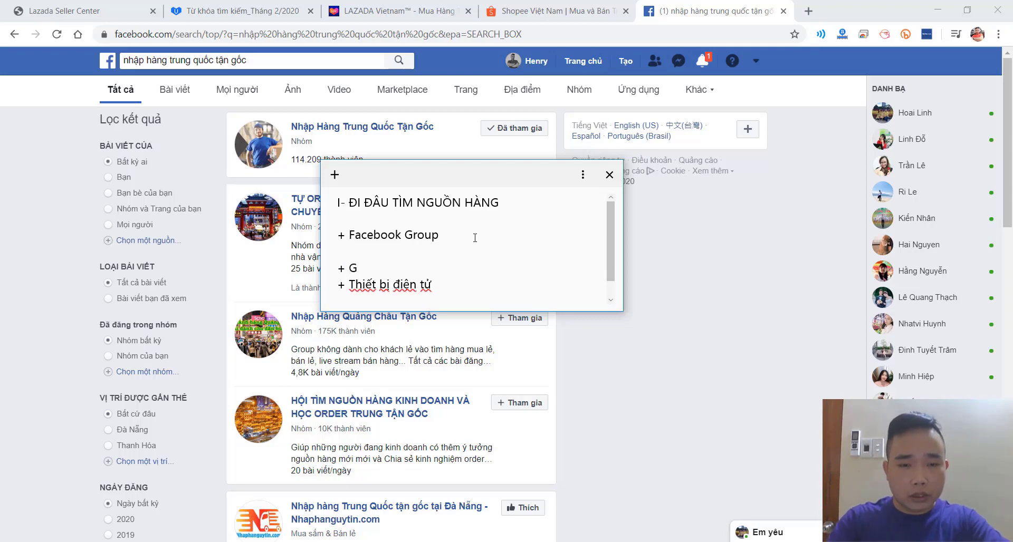
text(oogle )
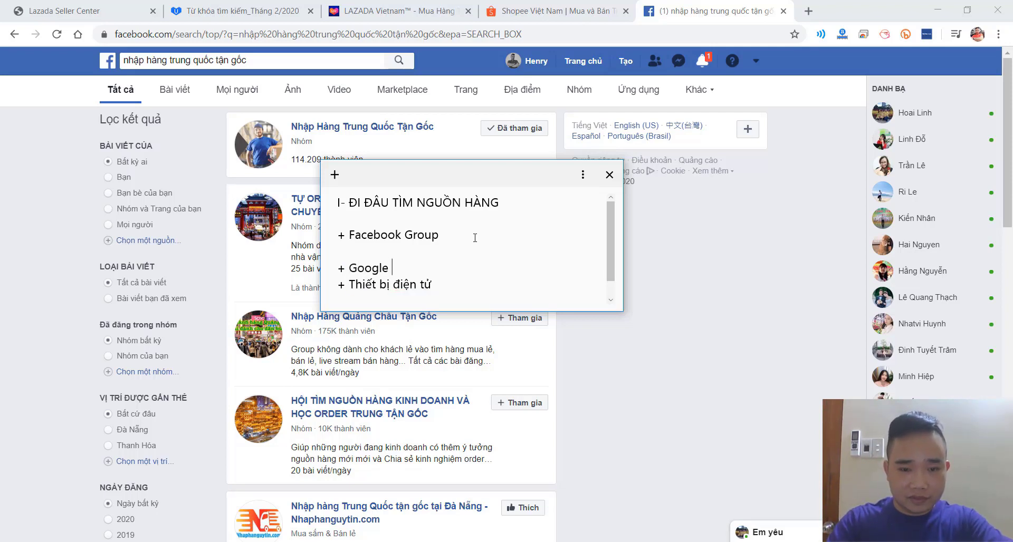
text(thaần chưởng)
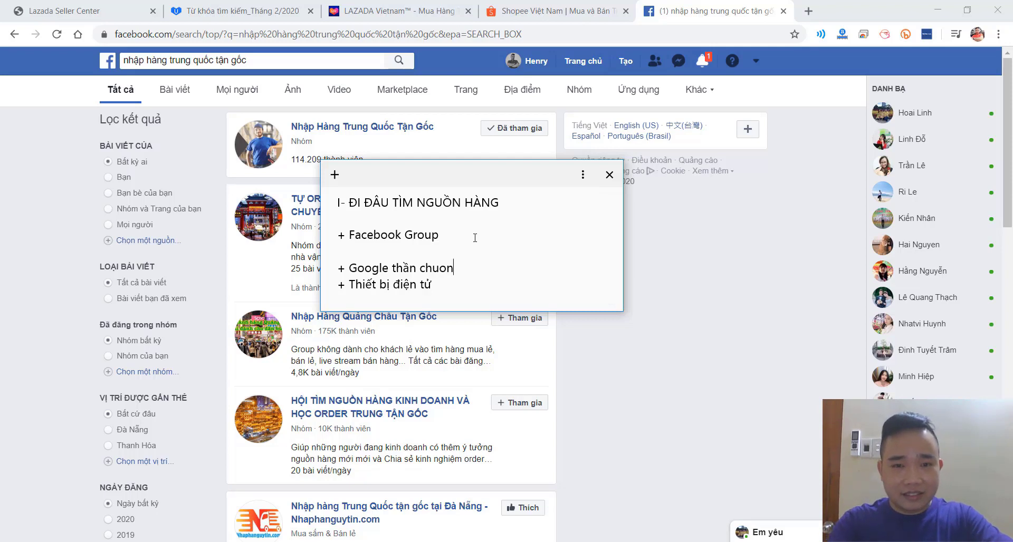
key(Return)
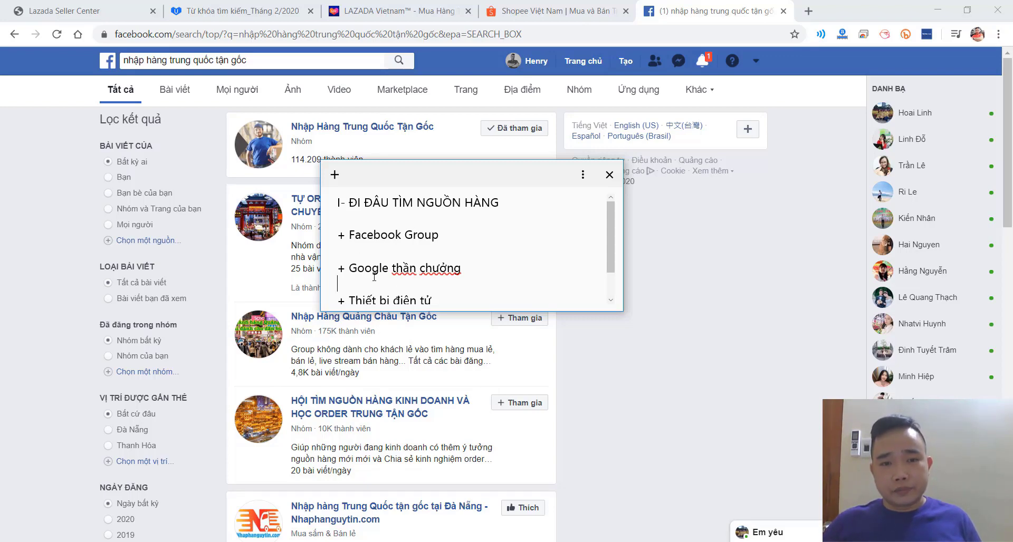
- Search Google by voice in a new browser tab and trim the spoken query to "phụ kiện điện thoại"
click(807, 11)
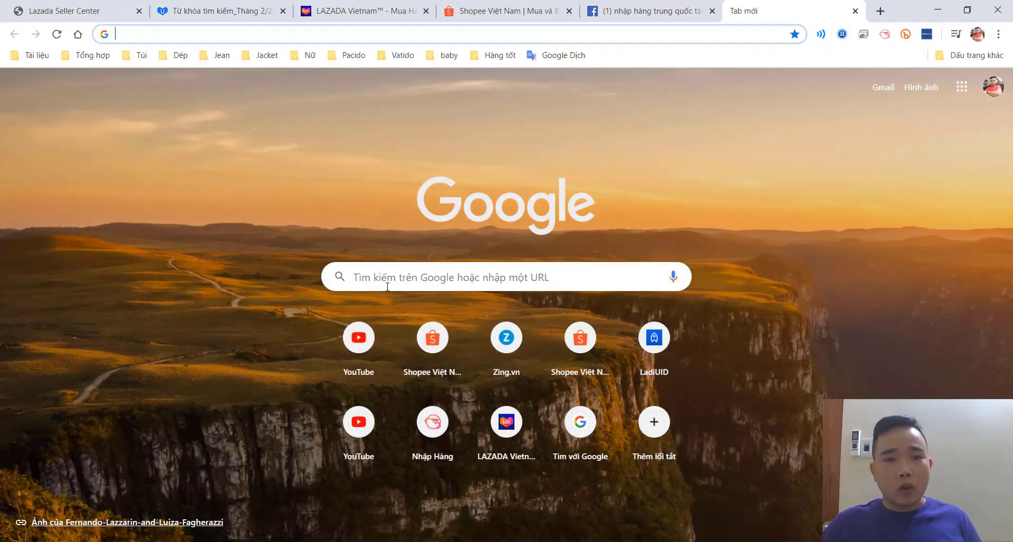
click(387, 285)
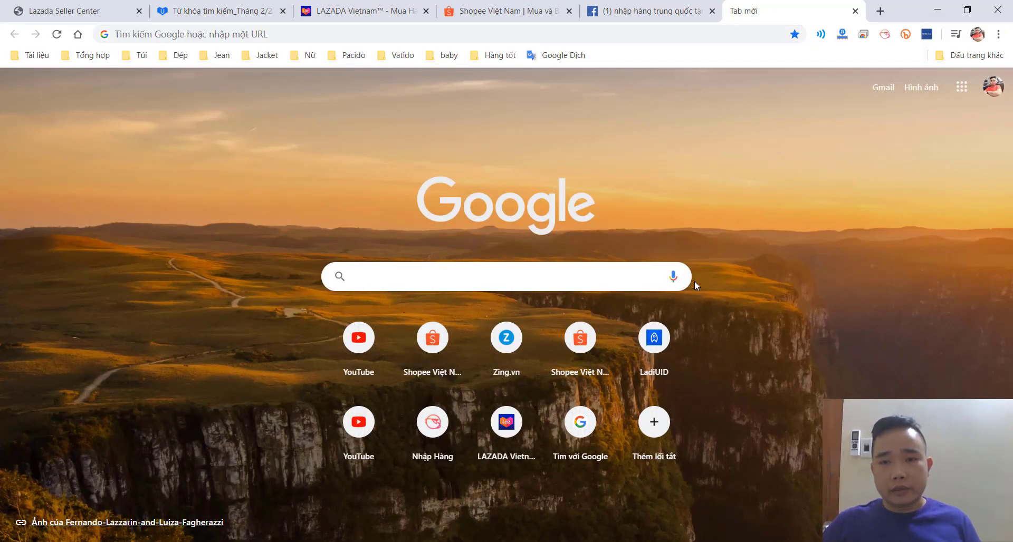
click(673, 278)
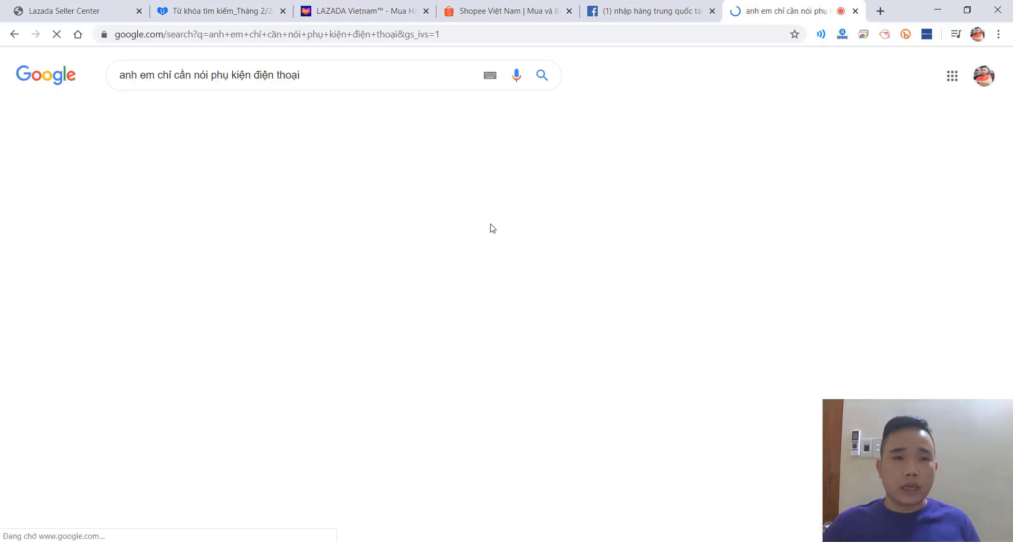
drag(211, 75, 8, 77)
key(BackSpace)
key(Return)
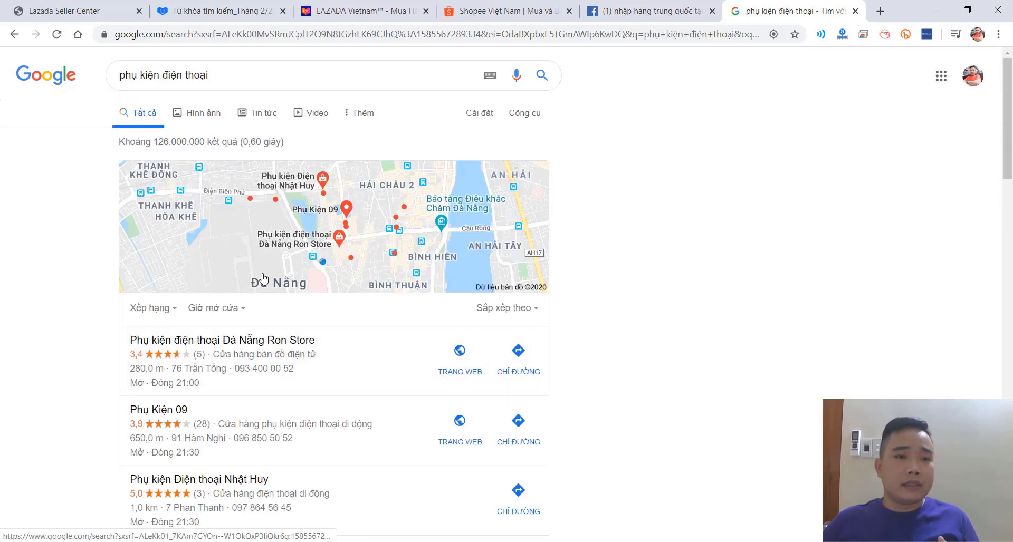
- Look over the local shop results and refine the Google search with the suggested phrase "phụ kiện điện thoại giá sỉ"
scroll(194, 183, down, 3)
scroll(226, 346, up, 3)
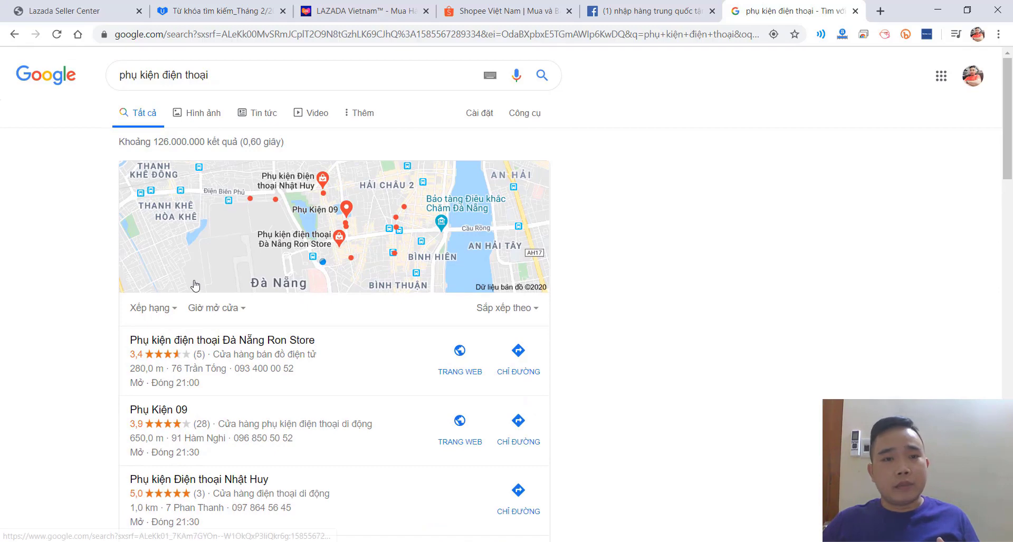
scroll(196, 287, down, 3)
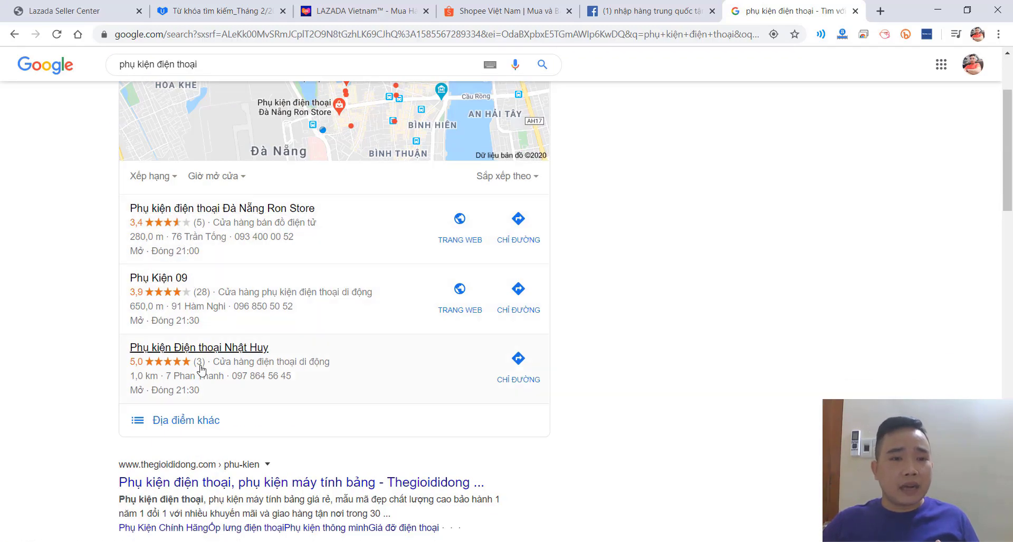
scroll(219, 303, up, 3)
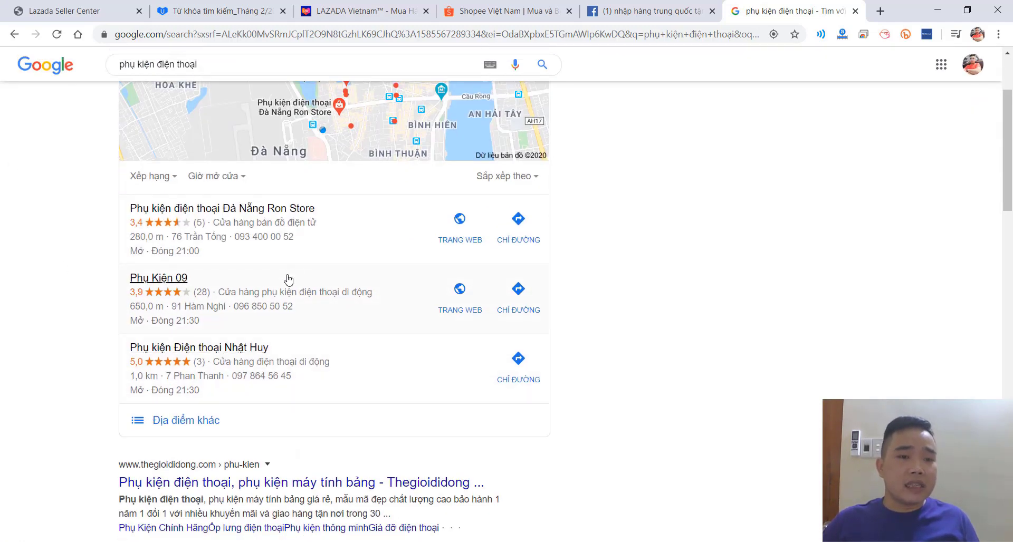
scroll(314, 300, up, 3)
click(198, 88)
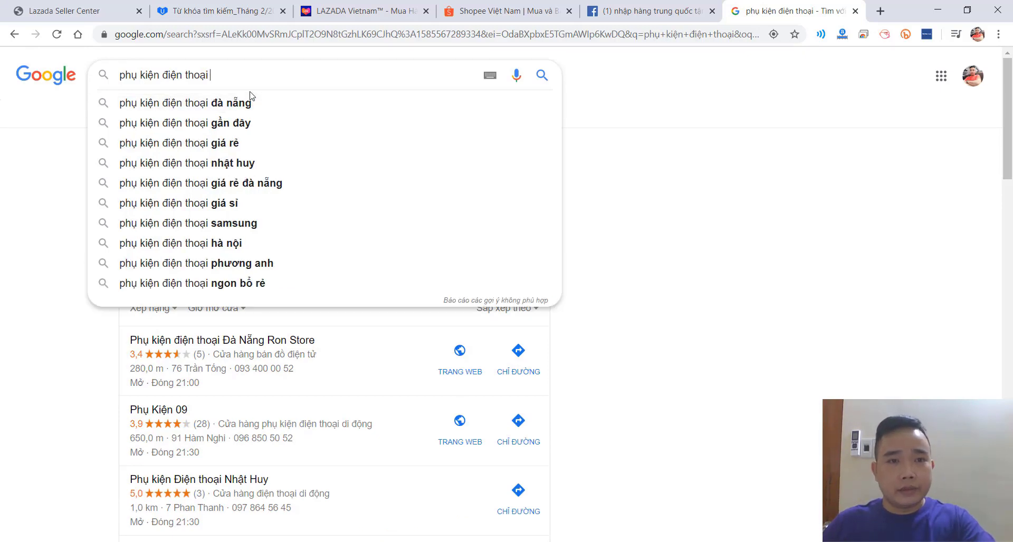
click(197, 205)
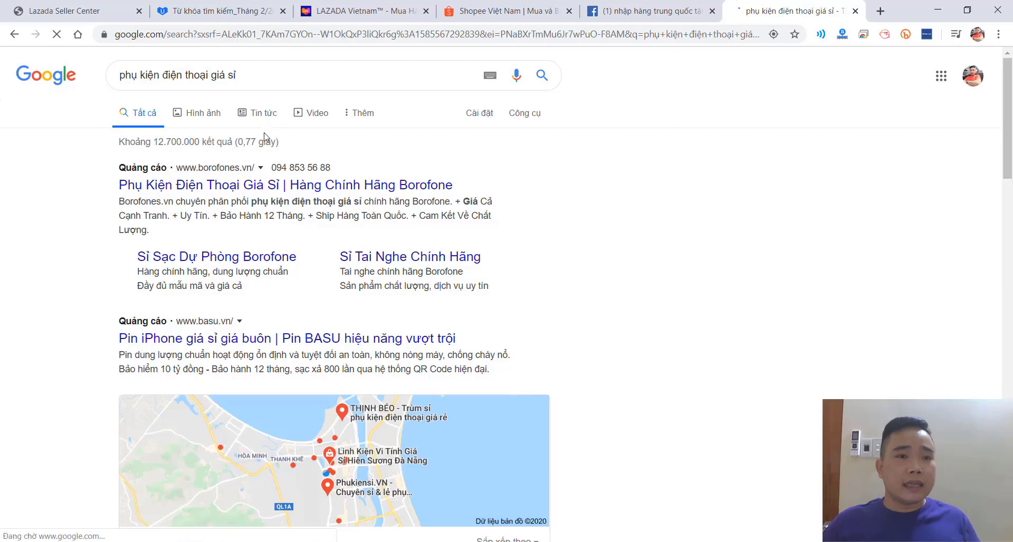
scroll(450, 179, down, 5)
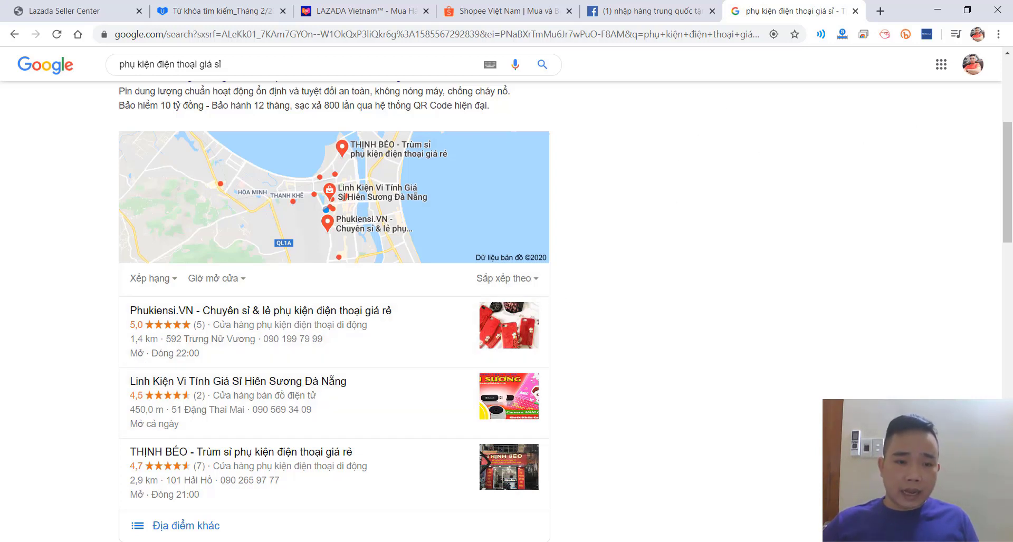
- Replace "Thiết bị điện tử" in the sticky note with "Nhập trực tiếp qua 1688, taobao" and delete the two site names again
key(alt+Tab)
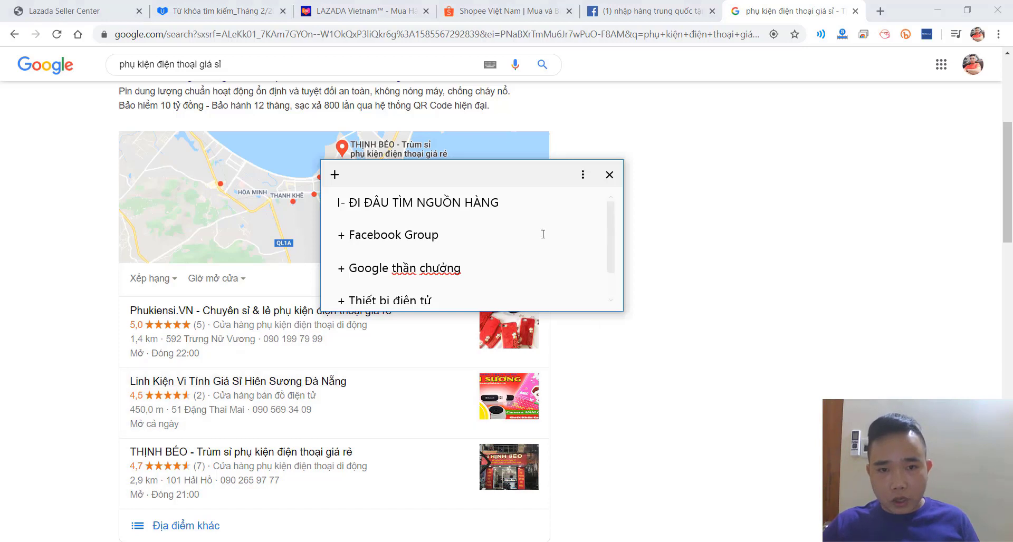
drag(478, 300, 347, 302)
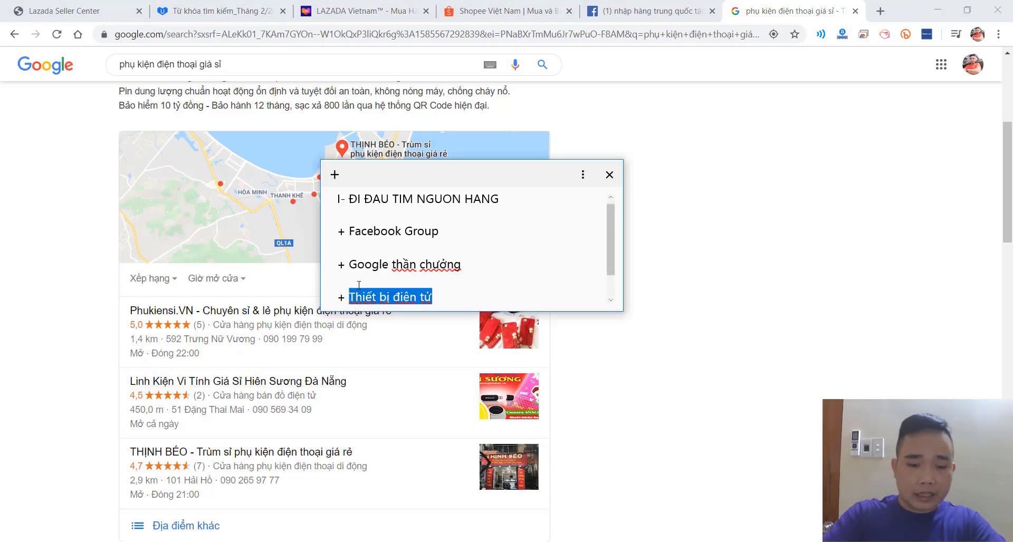
text(Nhap tr)
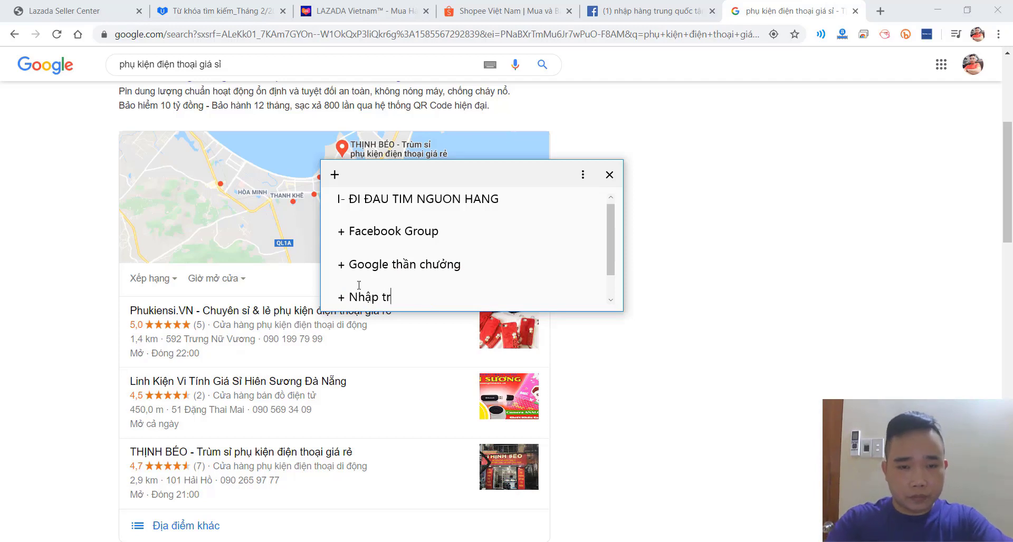
text(ưc tiếp qua )
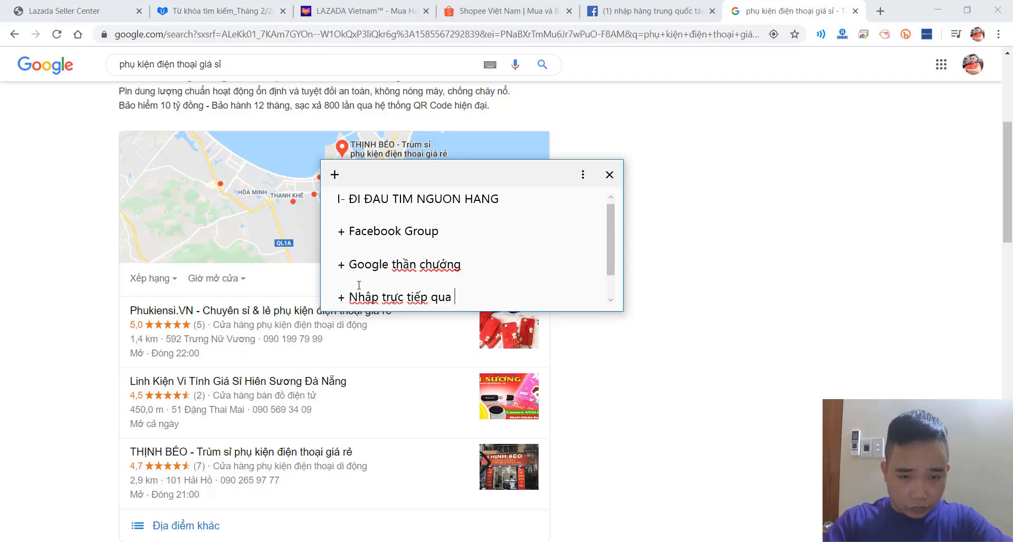
text(1)
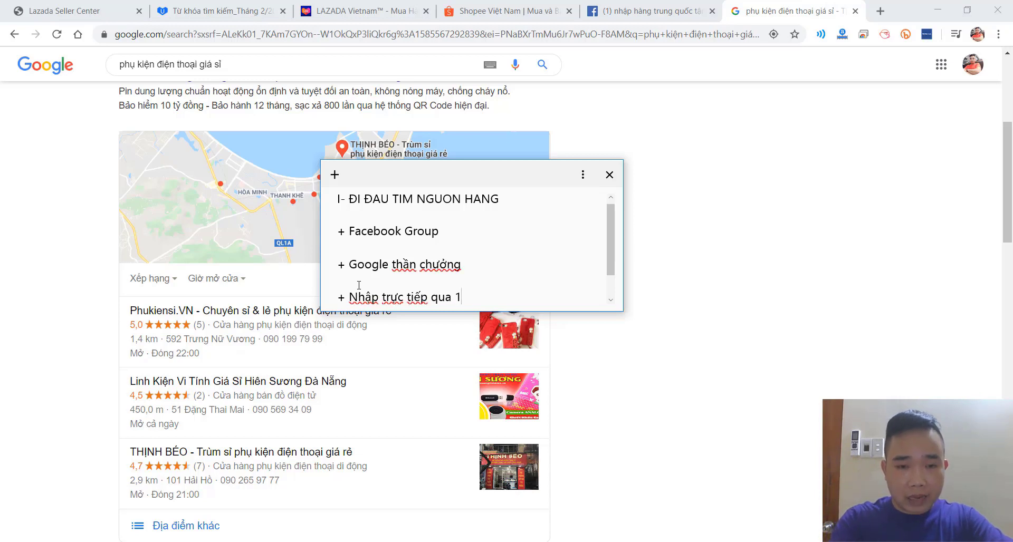
text(688, taobao)
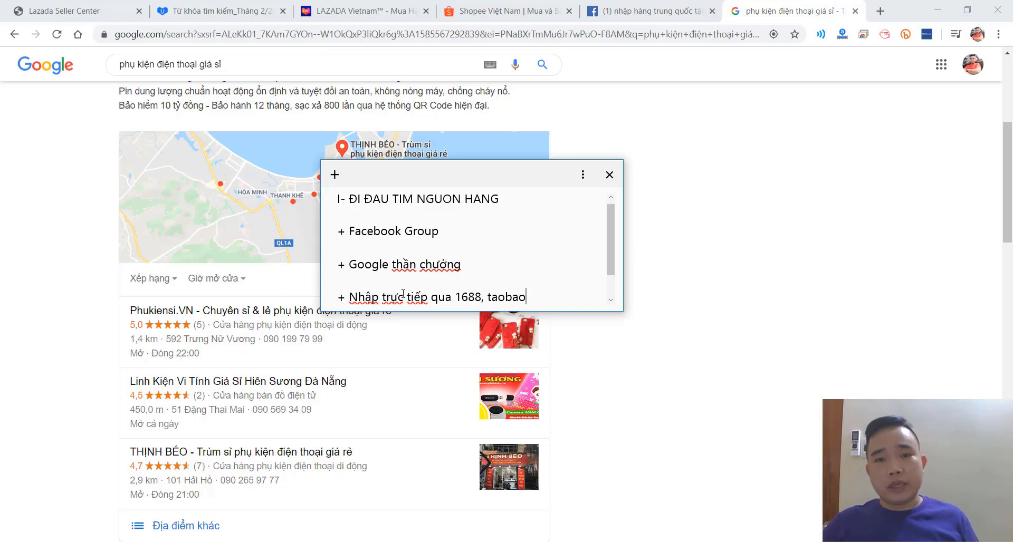
drag(455, 297, 545, 295)
key(BackSpace)
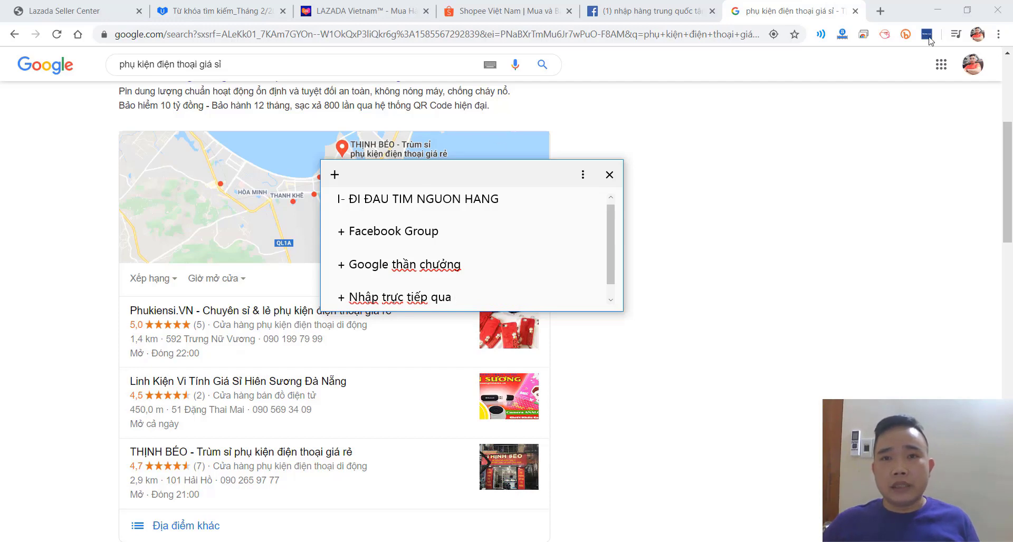
- Switch back to the browser and open 1688.com in a new tab
click(880, 10)
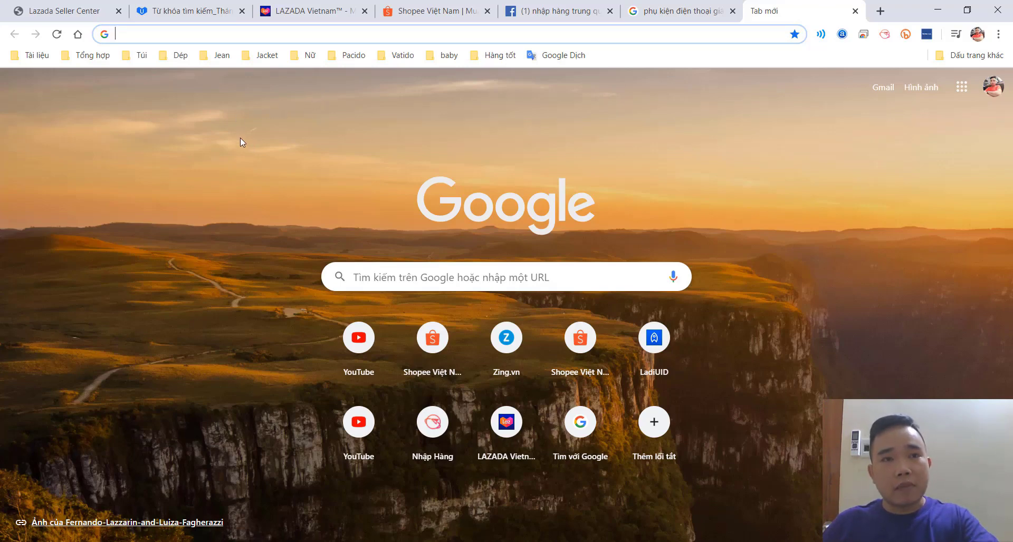
text(1688.com)
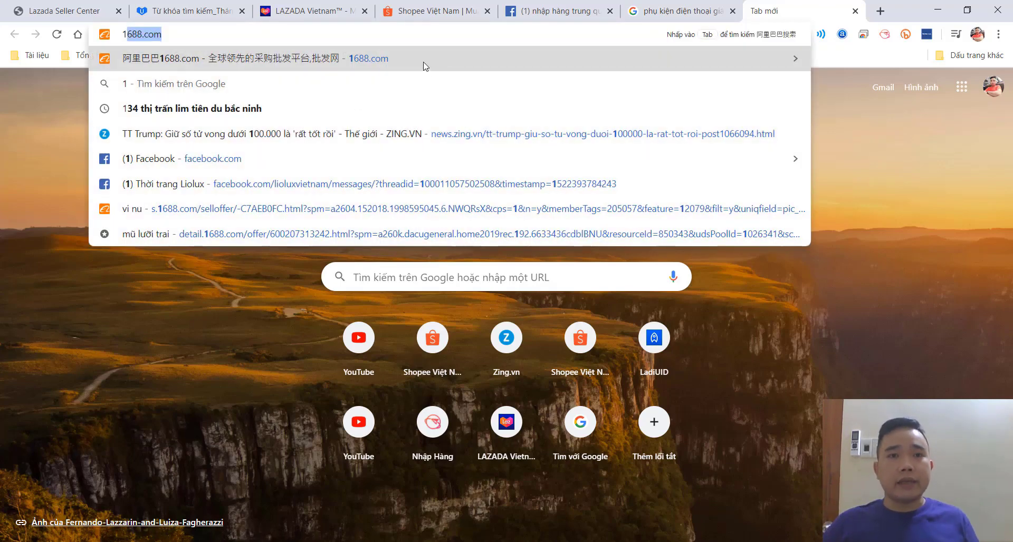
key(Return)
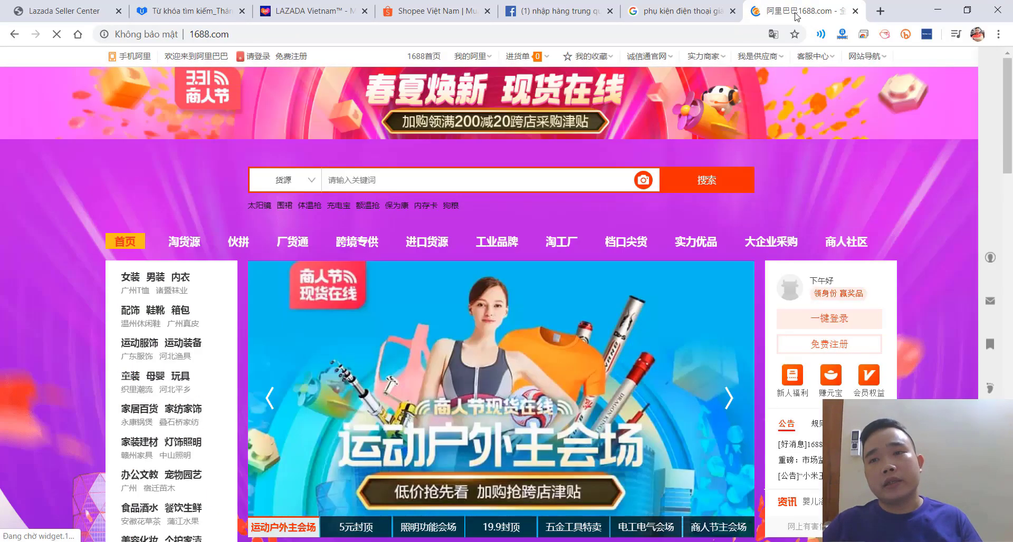
- Open the Taobao website in another new tab and browse the recommended products on its homepage
click(880, 12)
text(t)
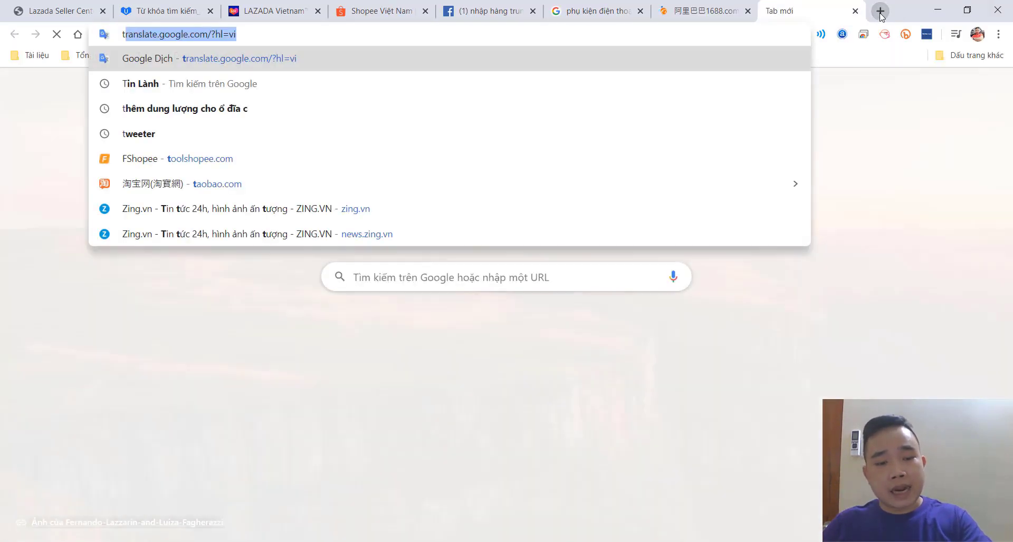
text(ao)
key(Return)
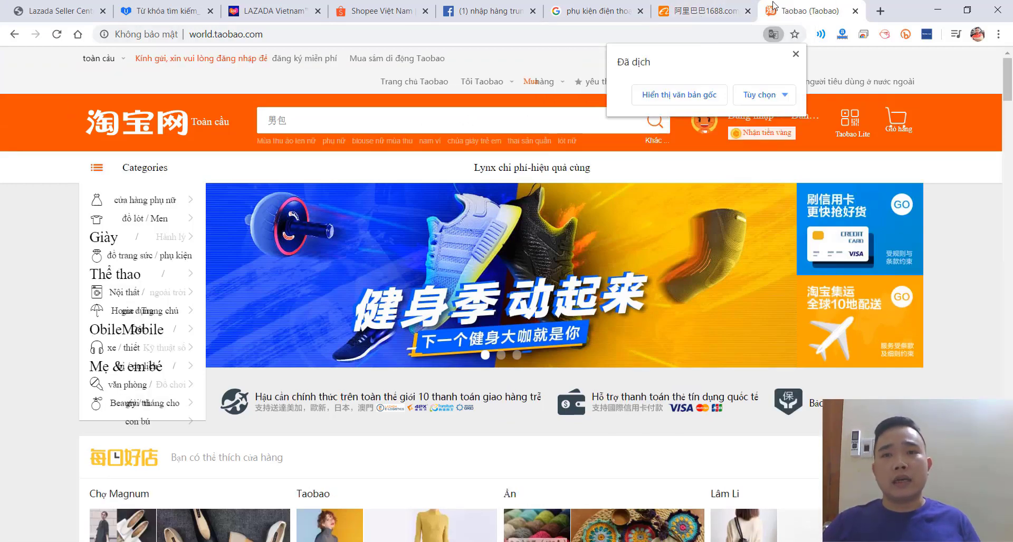
scroll(158, 282, down, 5)
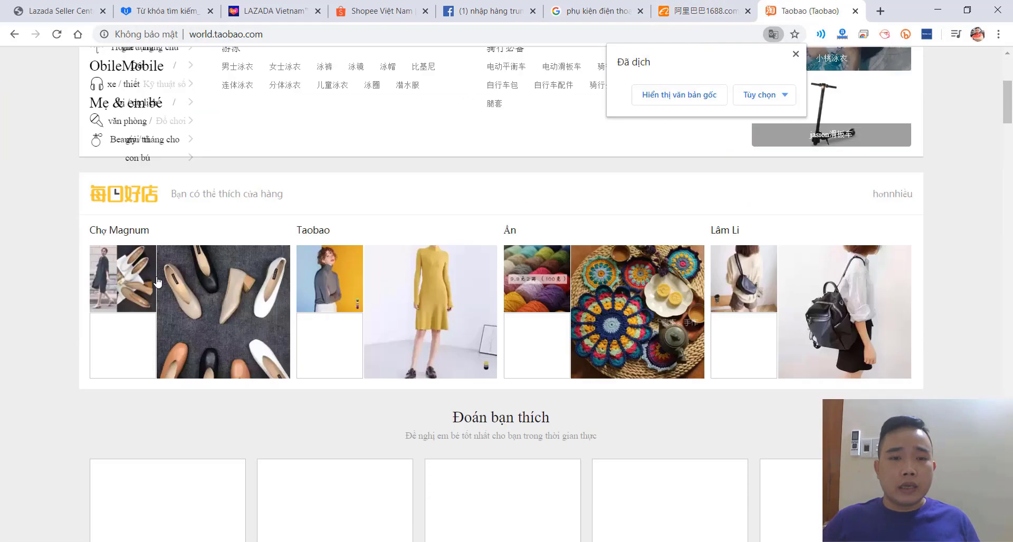
scroll(157, 282, down, 9)
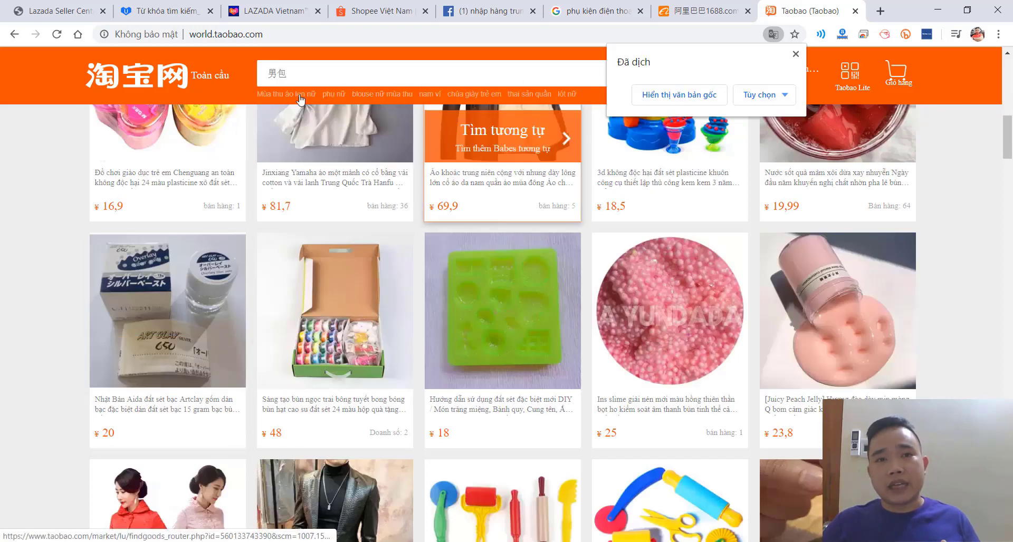
- Return to the open 1688.com page and examine its product search box and homepage
click(660, 11)
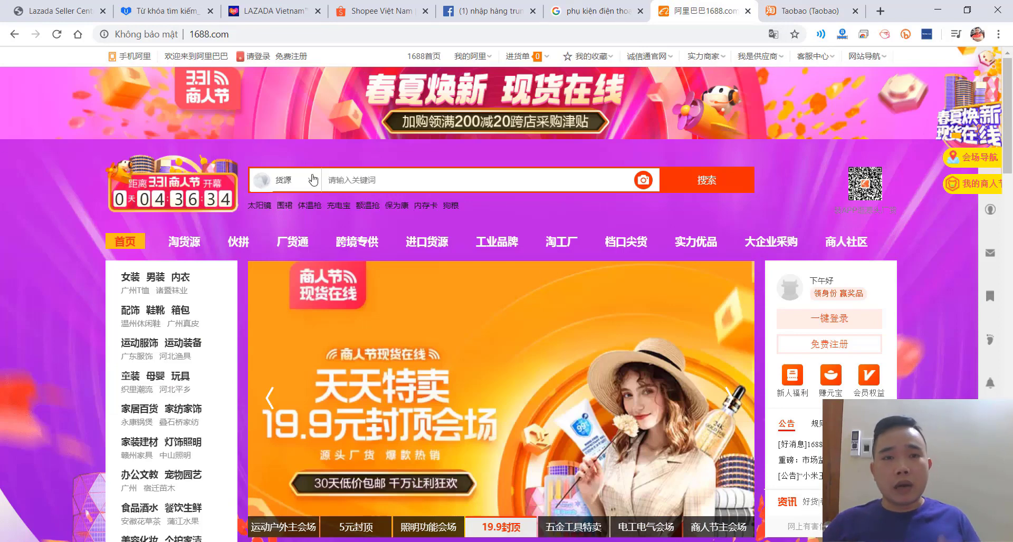
click(395, 179)
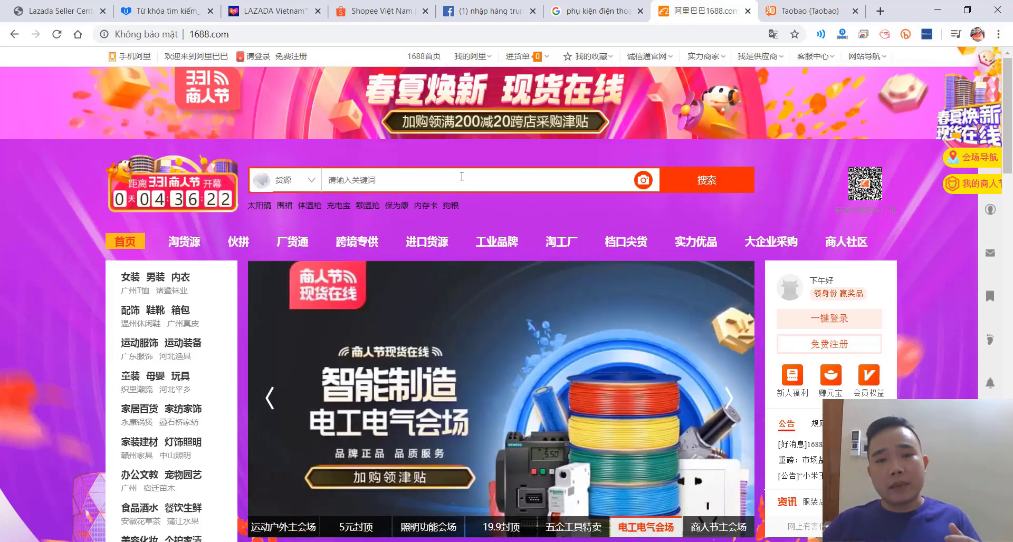
scroll(461, 176, down, 5)
scroll(462, 176, up, 5)
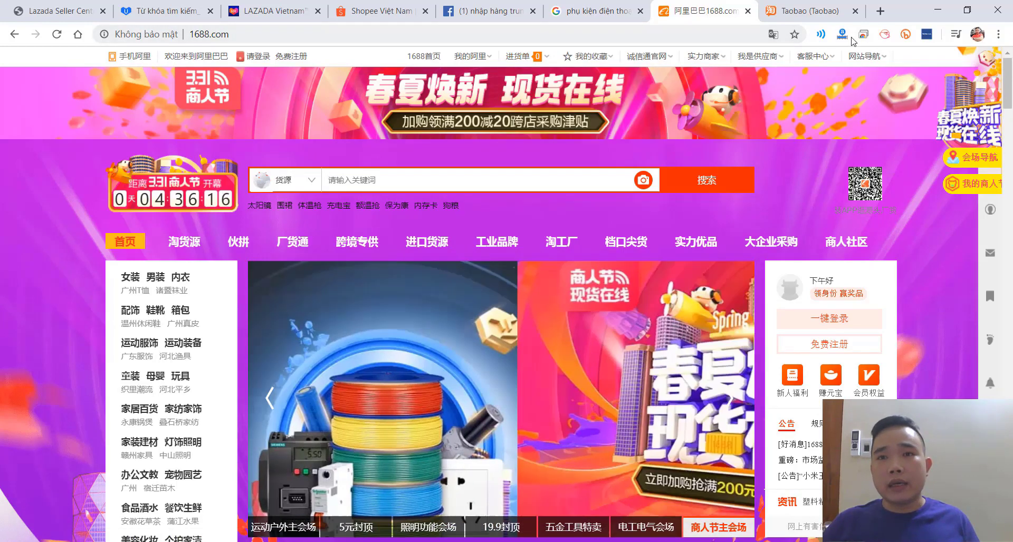
- Open Google Translate in a new browser tab
click(880, 10)
text(tr)
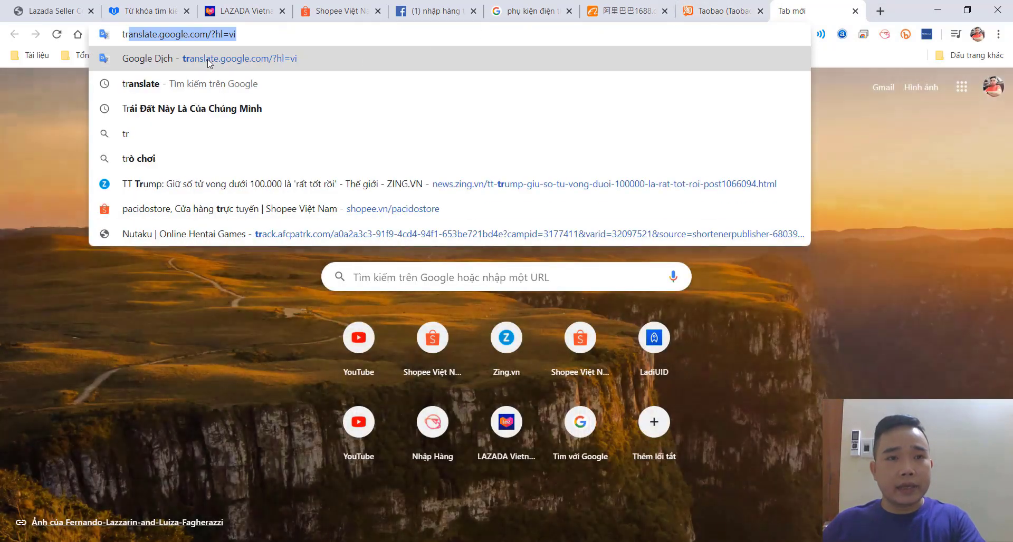
key(Return)
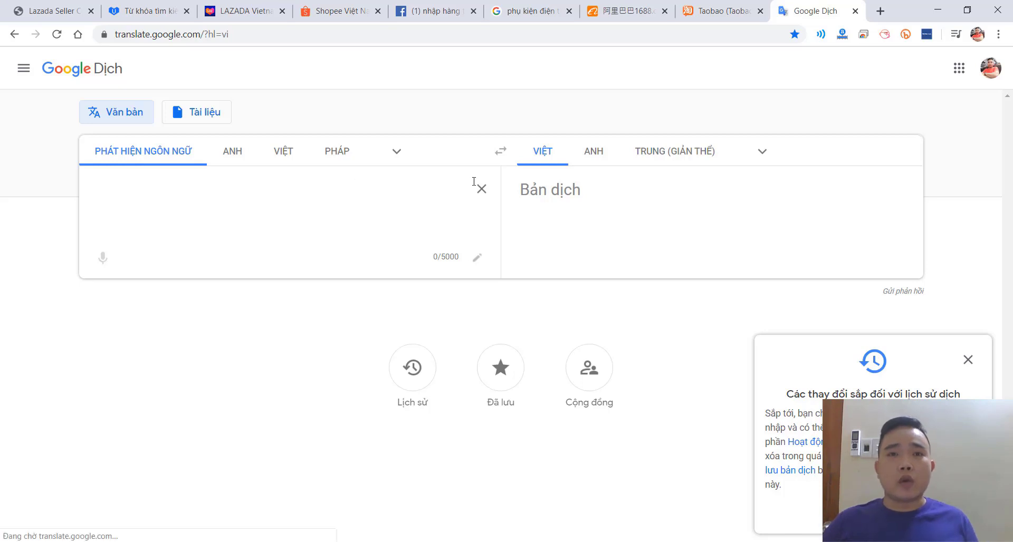
- Return to the open 1688.com homepage and search its products for "iphone"
click(625, 14)
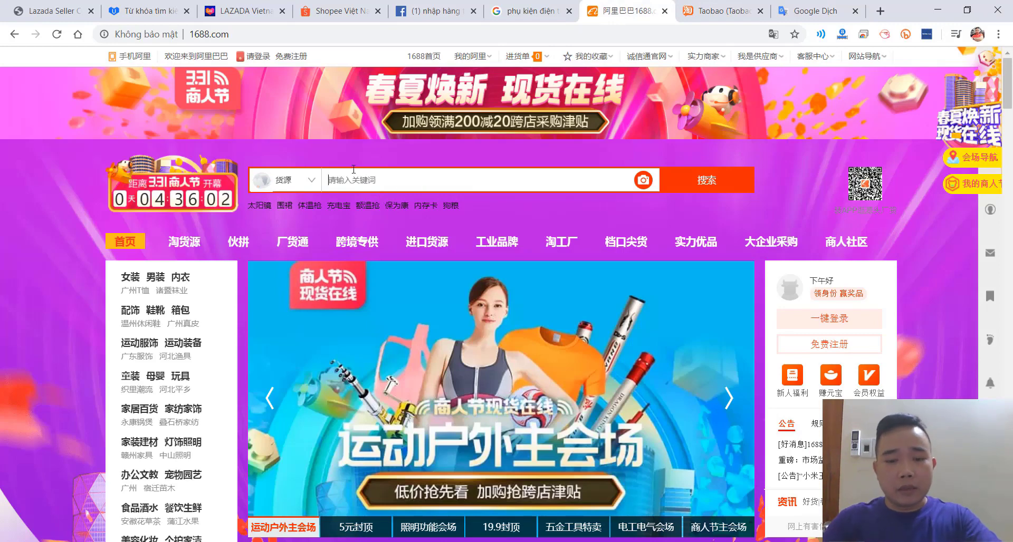
text(iph)
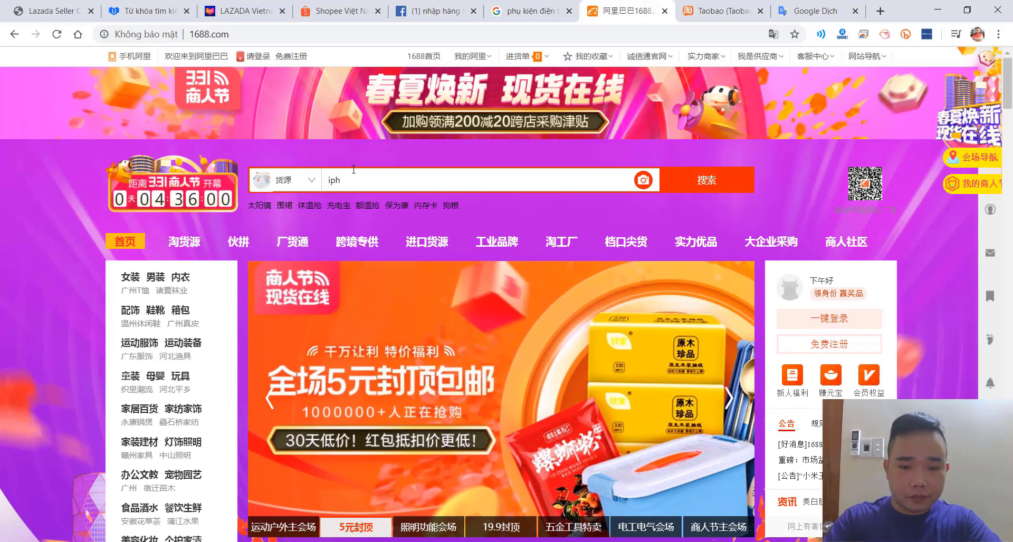
text(ione)
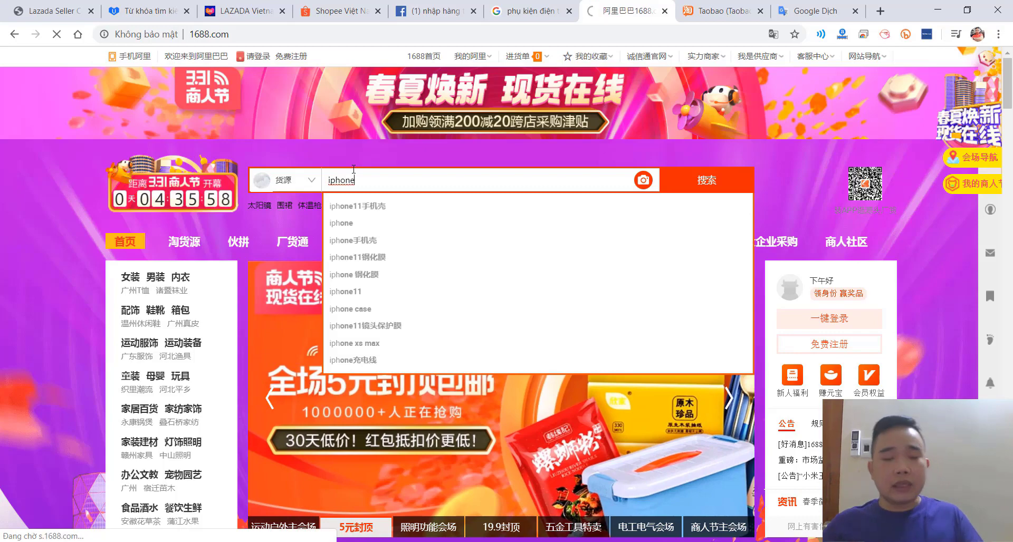
key(Return)
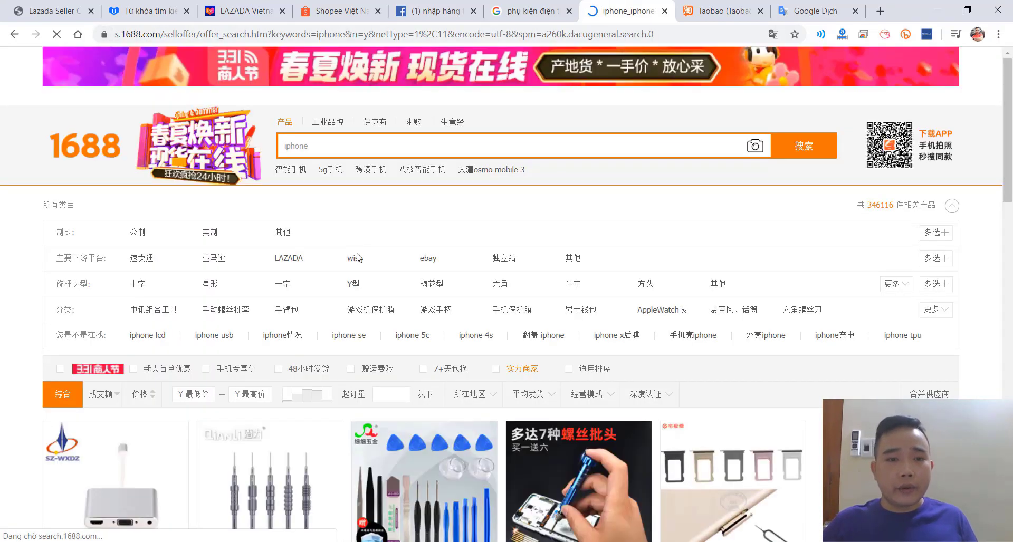
- Browse the 1688 product results for "iphone" and examine their wholesale prices, then return to the start of the results
scroll(93, 330, down, 3)
scroll(94, 330, down, 5)
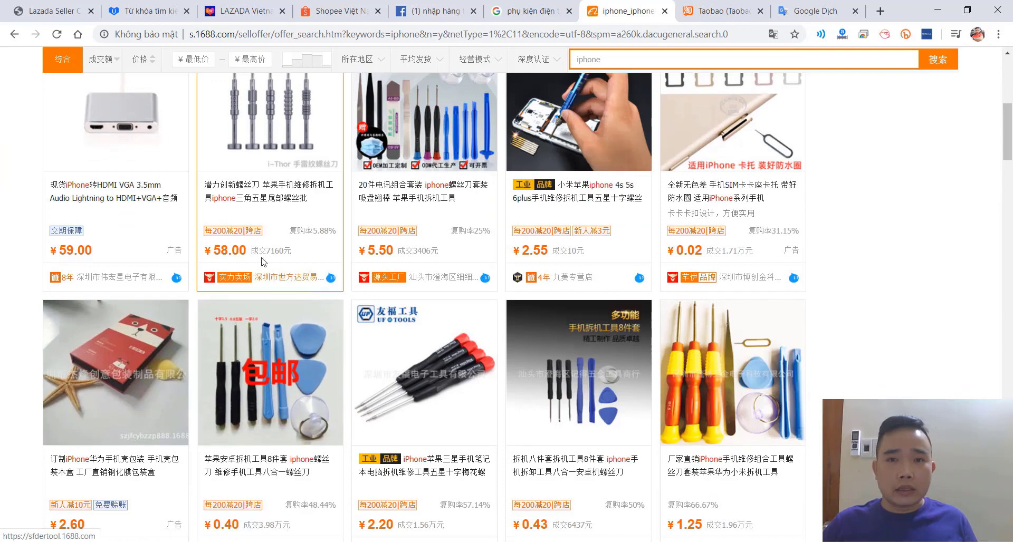
scroll(790, 228, down, 10)
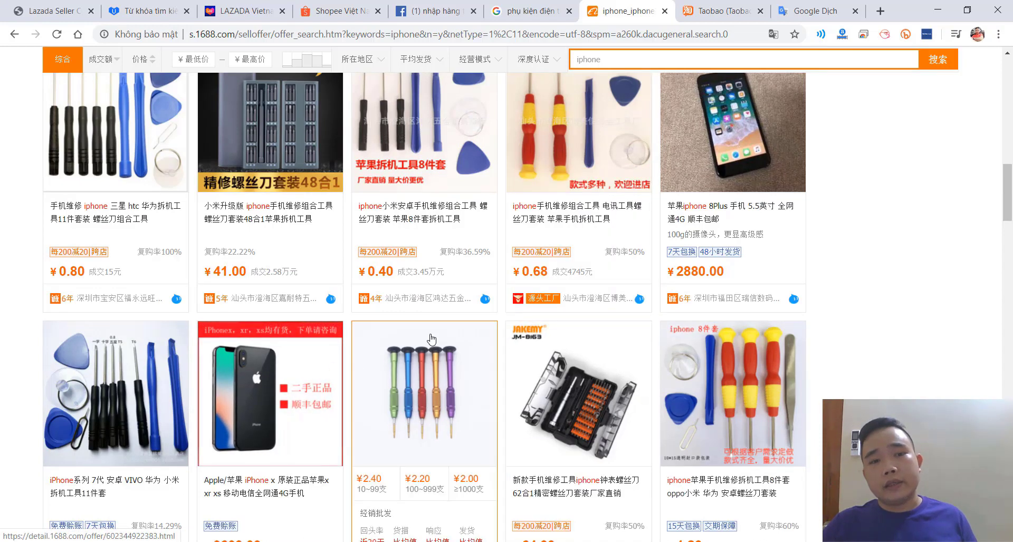
scroll(428, 331, down, 3)
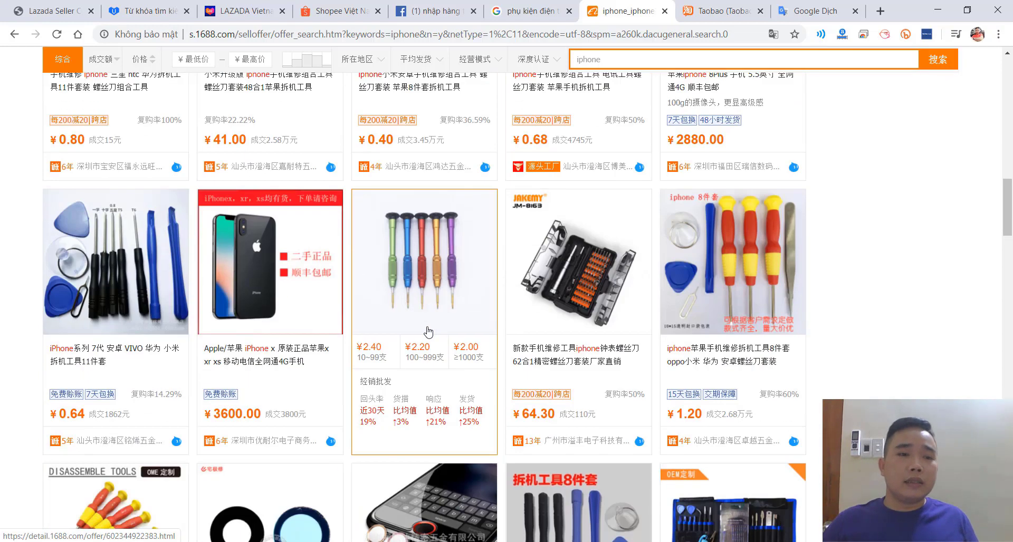
scroll(428, 331, down, 2)
scroll(428, 331, down, 2)
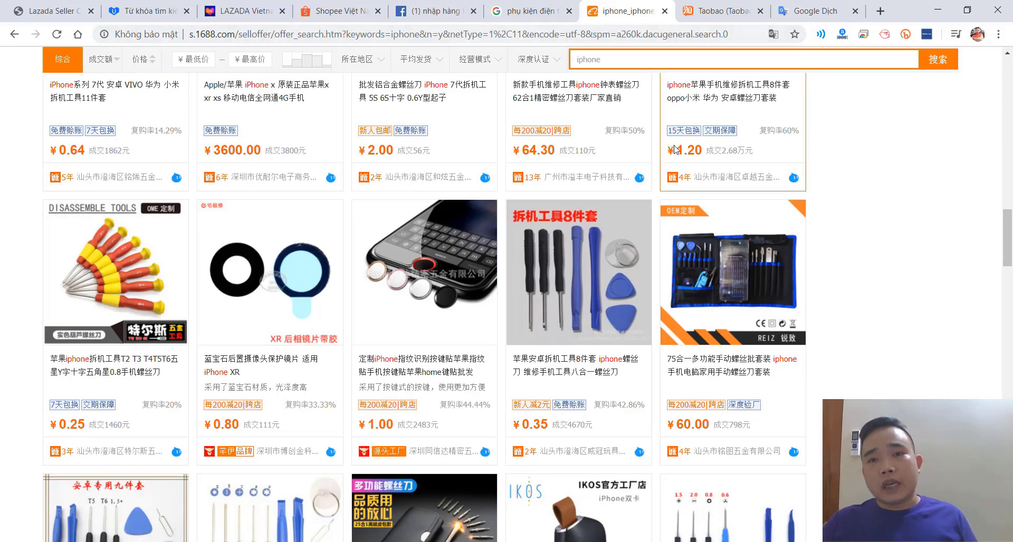
scroll(660, 140, up, 15)
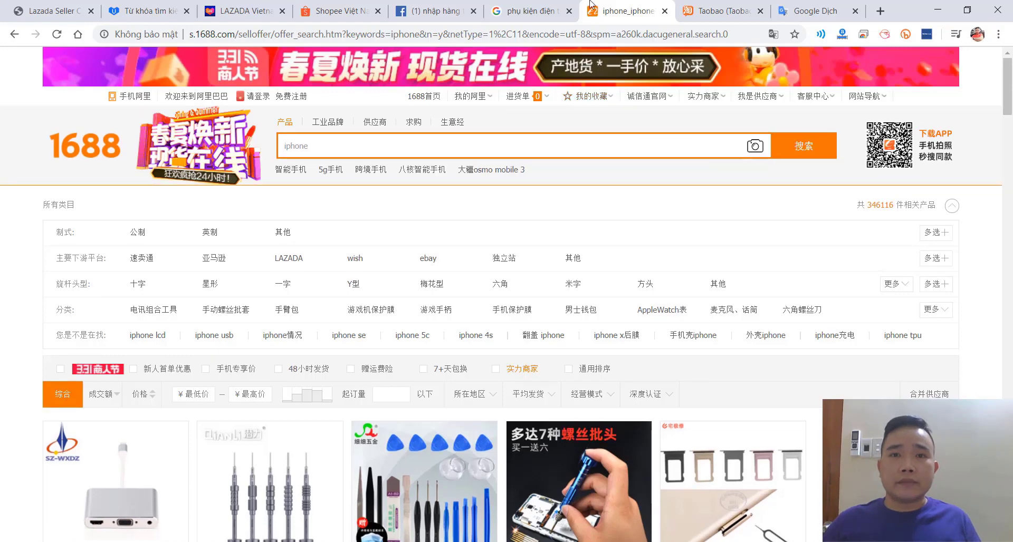
- Close the Google results, 1688 and Taobao pages, return to the Facebook group search results, and switch to the other window
click(569, 11)
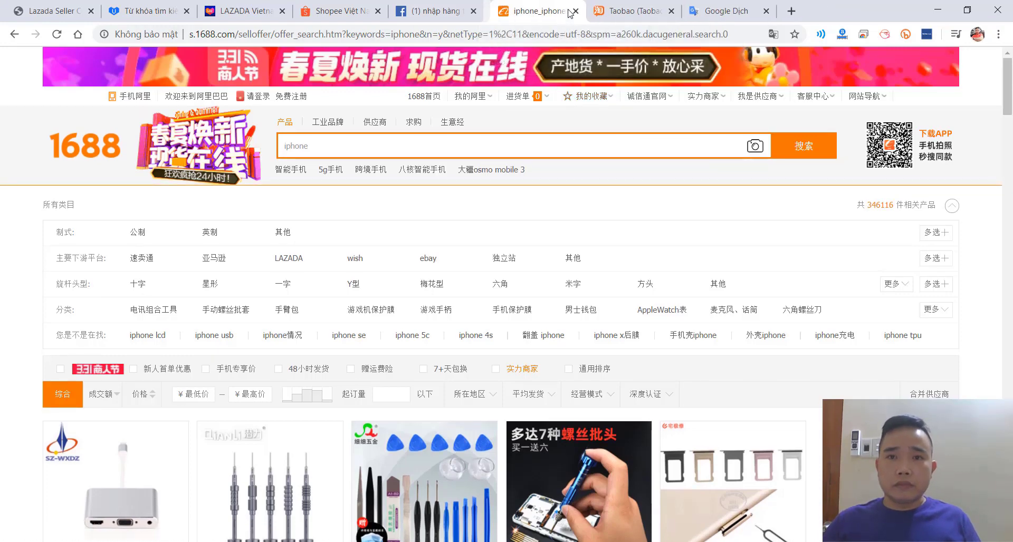
click(568, 10)
click(569, 11)
click(455, 5)
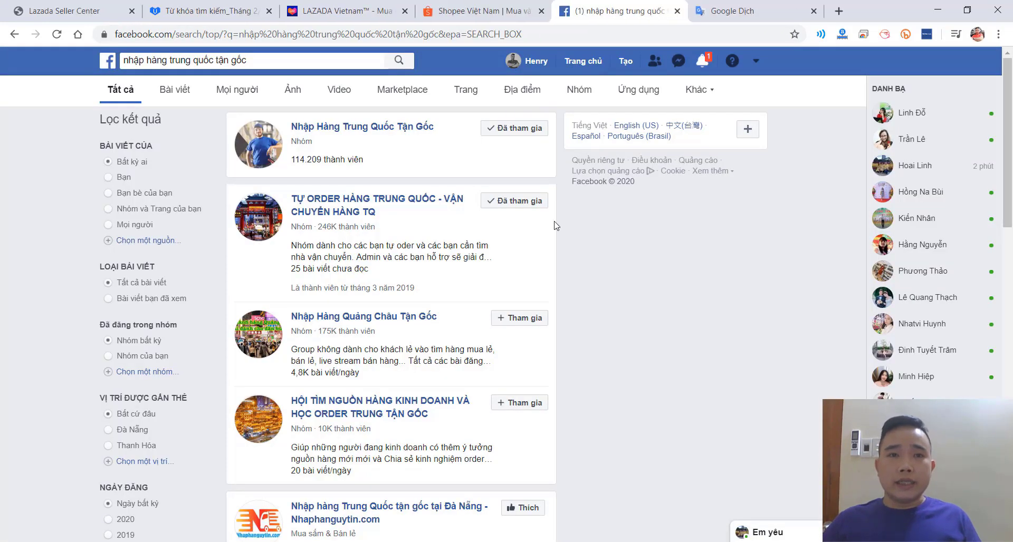
key(alt+Tab)
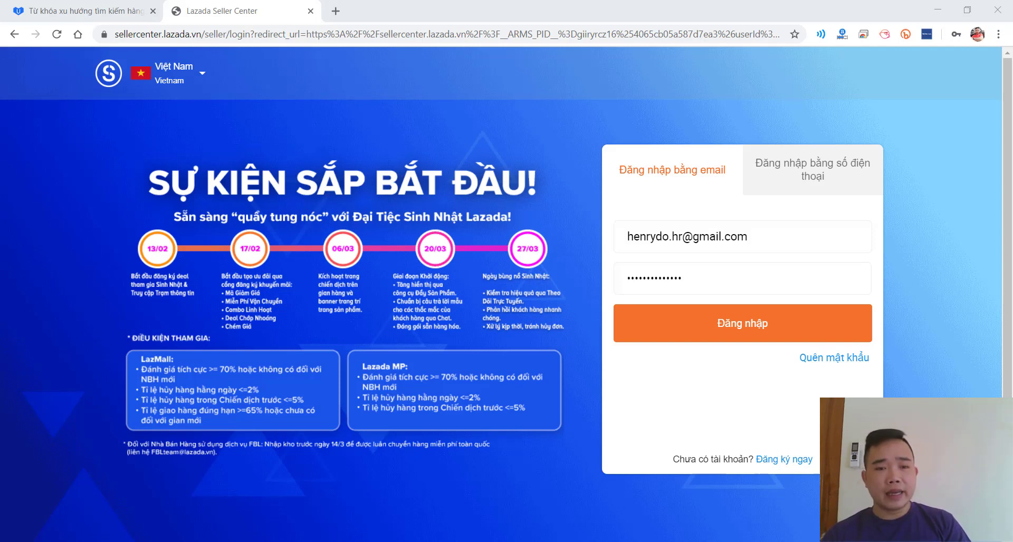
- Open the Lazada seller registration page from the login page and review the LazMall, domestic and foreign seller options
mouse_move(341, 541)
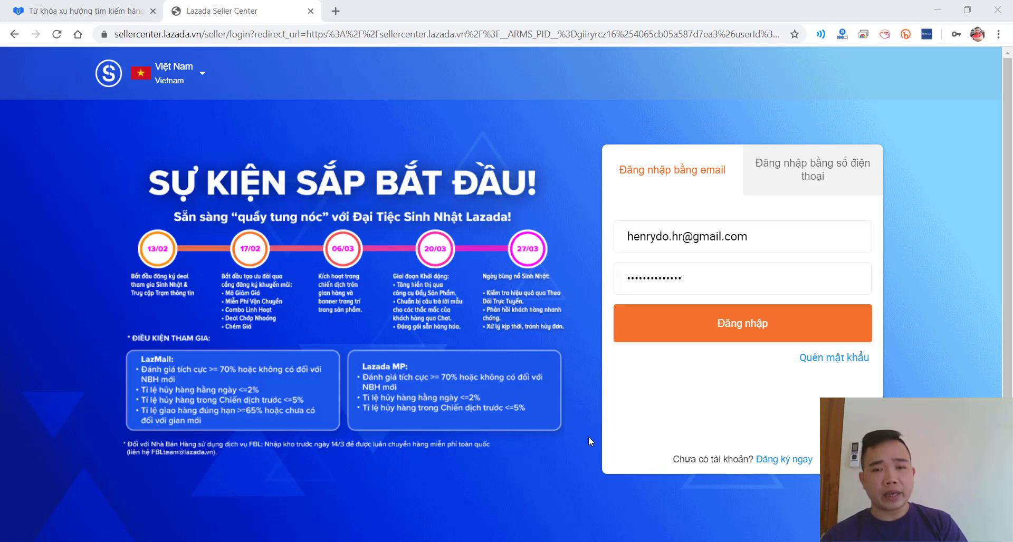
click(781, 466)
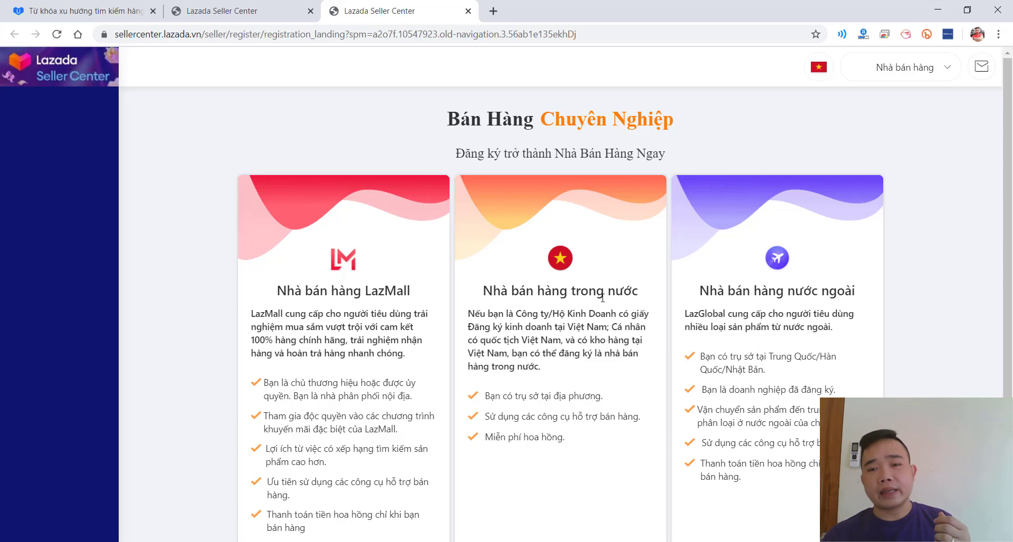
scroll(601, 298, down, 2)
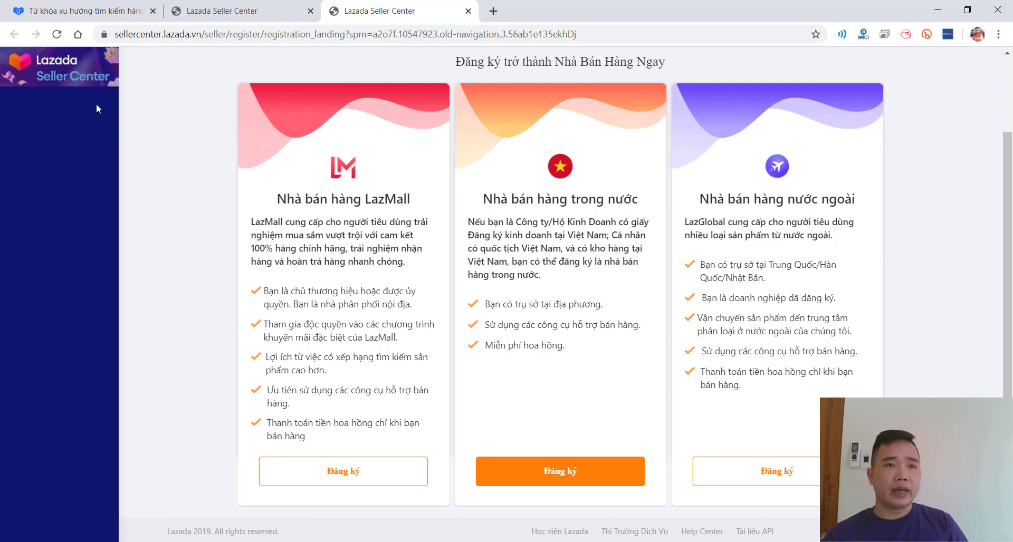
- Open a new browser tab, bring up the university.lazada.vn address suggestion, and return to the seller registration page
click(494, 11)
text(U)
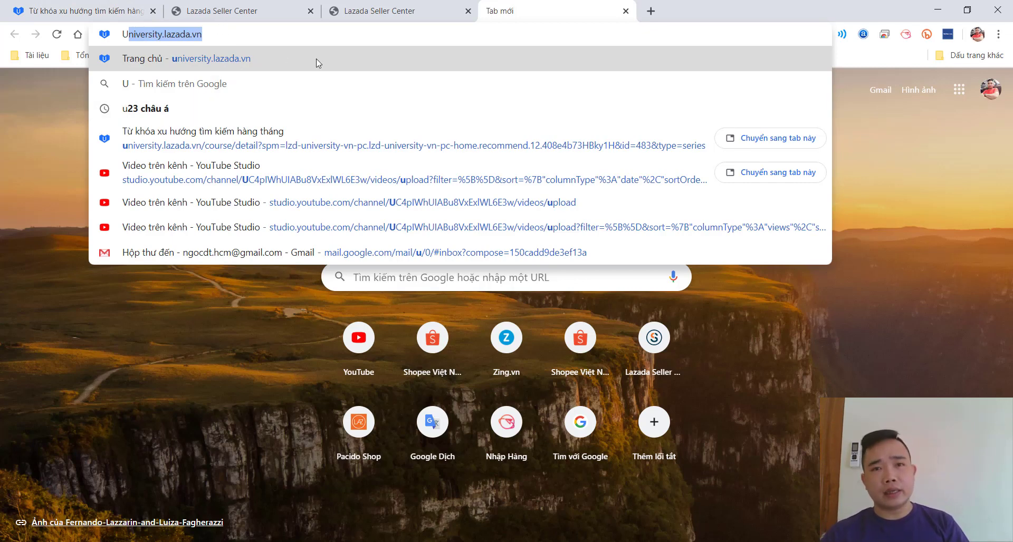
click(391, 4)
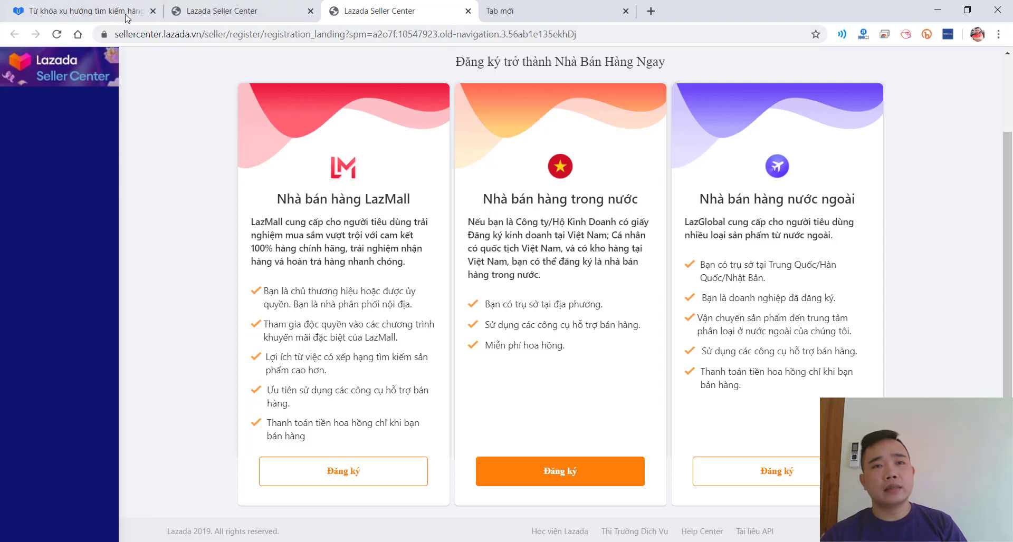
- Log in to Lazada Seller Center with the prefilled account details and close the product review announcement
click(250, 16)
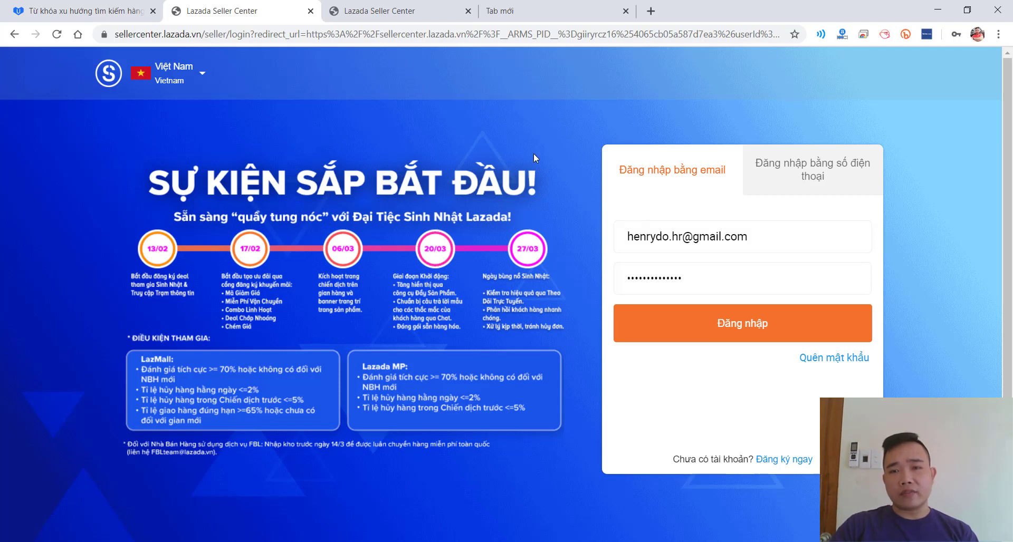
click(709, 330)
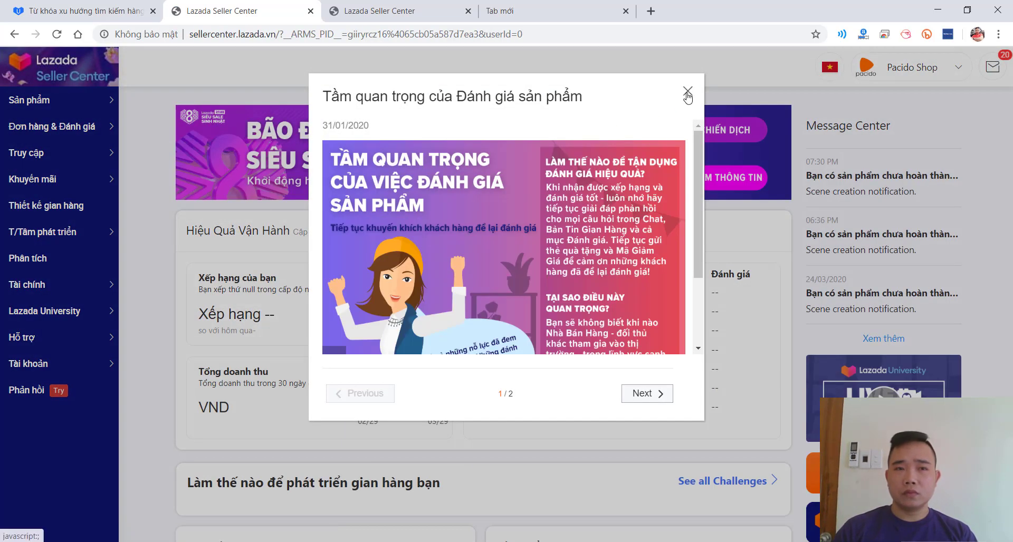
click(685, 94)
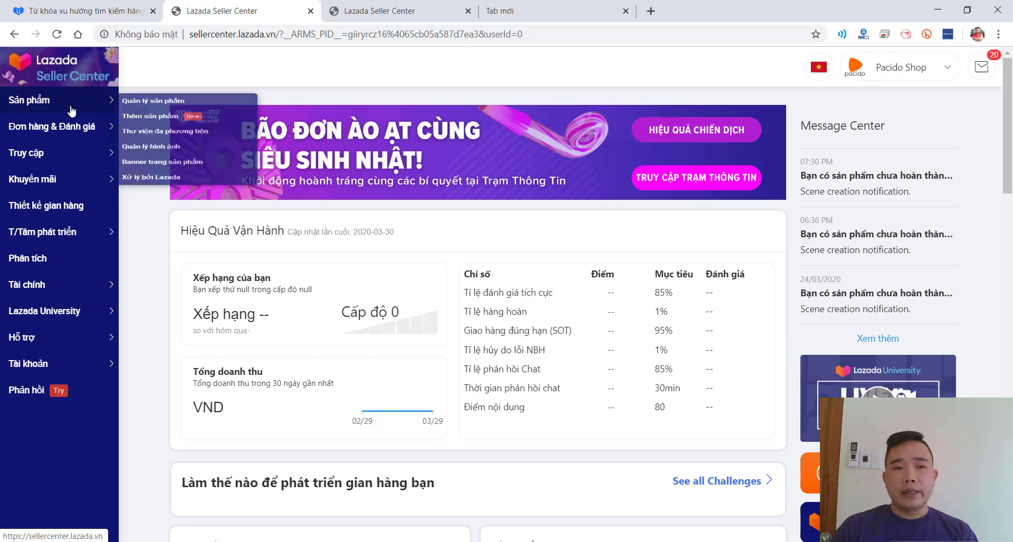
- Examine the Seller Center options for products, orders and reviews, traffic, promotions, store design and analytics
mouse_move(417, 304)
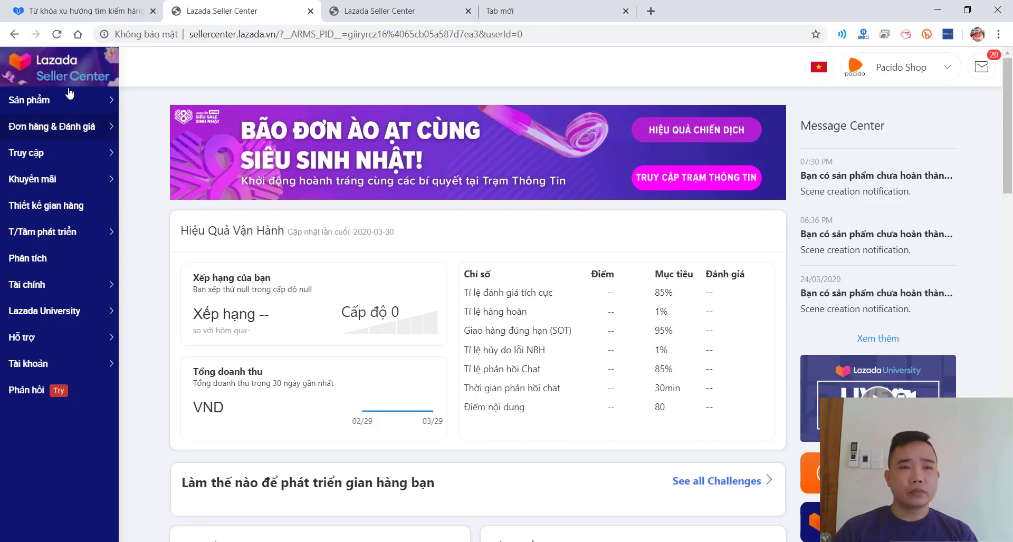
mouse_move(52, 110)
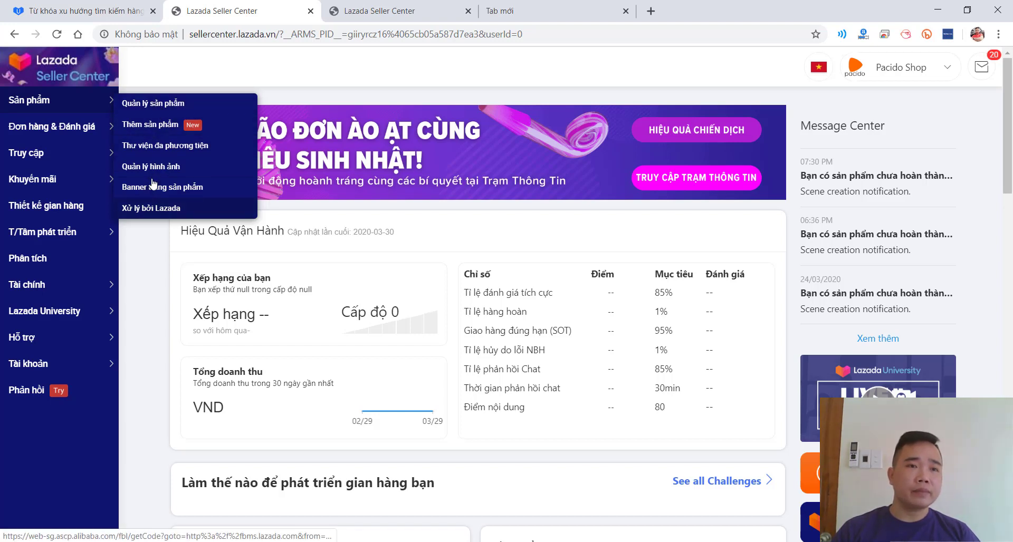
mouse_move(30, 138)
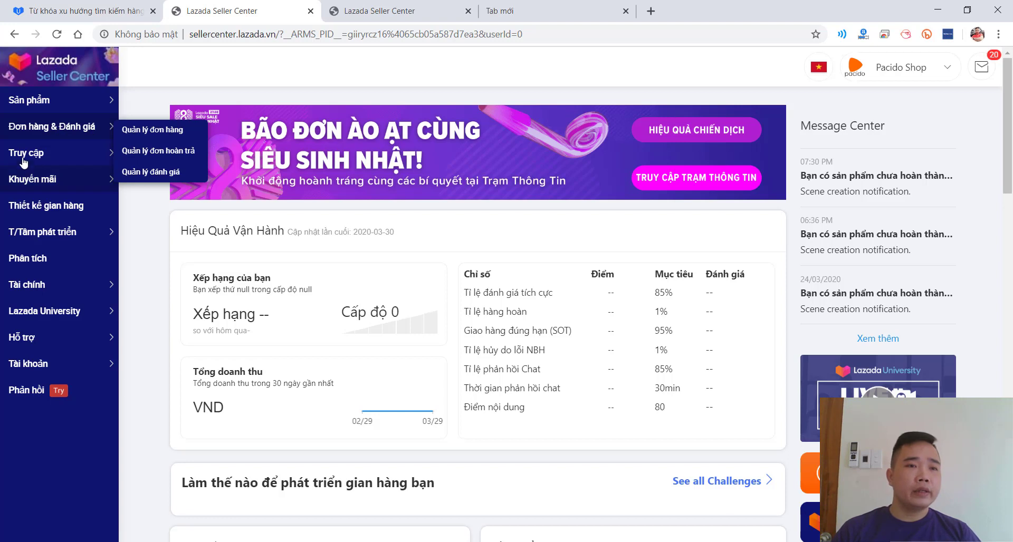
mouse_move(27, 158)
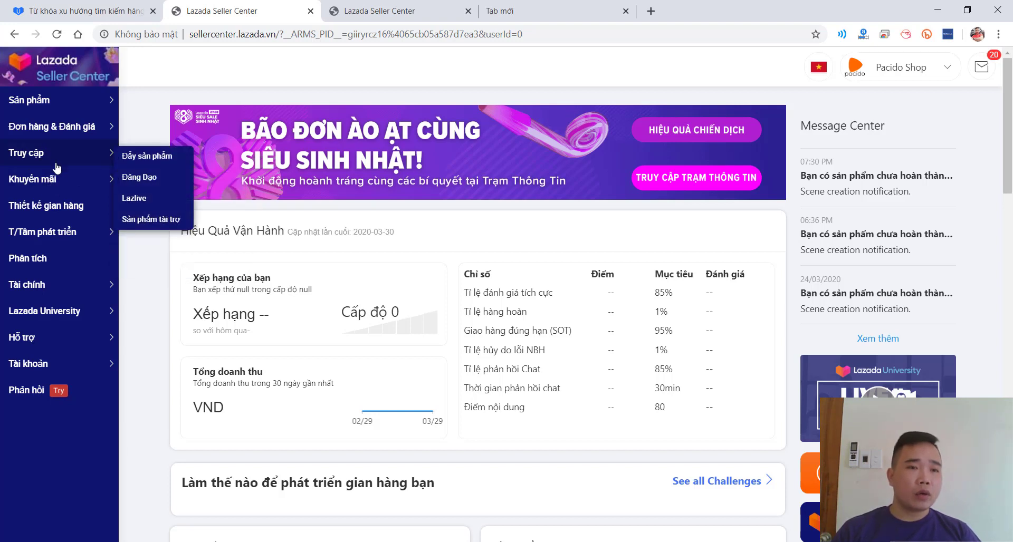
mouse_move(44, 194)
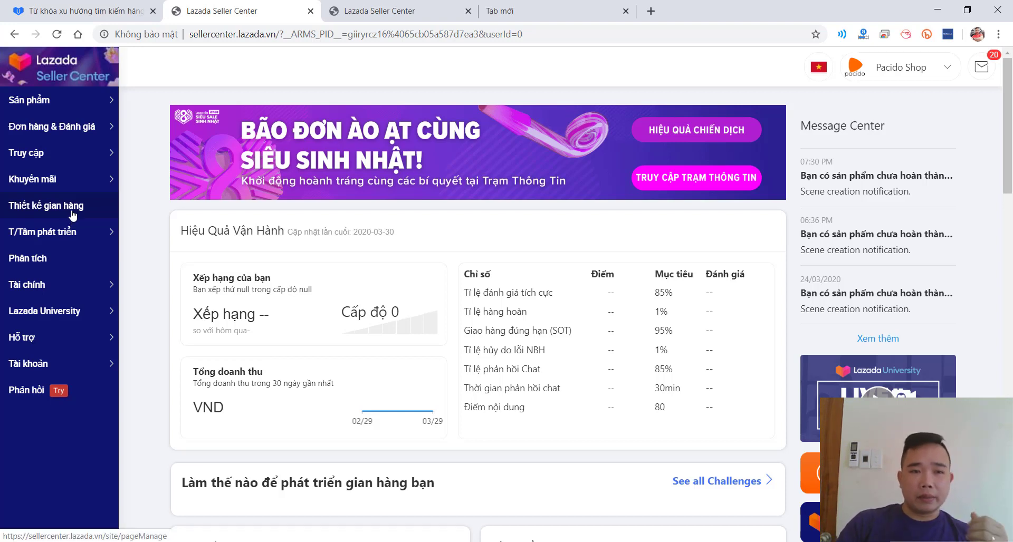
mouse_move(31, 242)
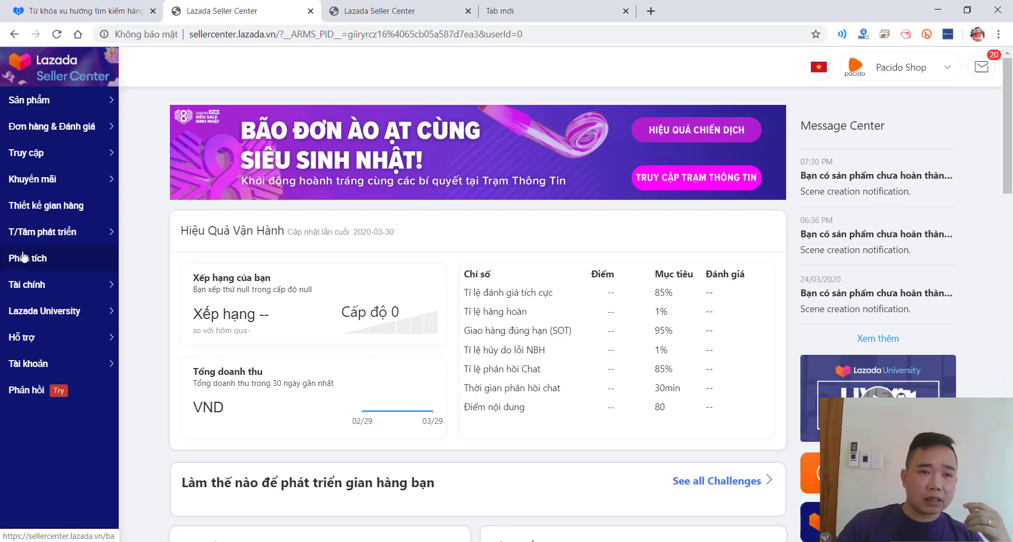
- Review the dashboard's operational performance, orders and products sections, plus the finance and Lazada University options
mouse_move(267, 284)
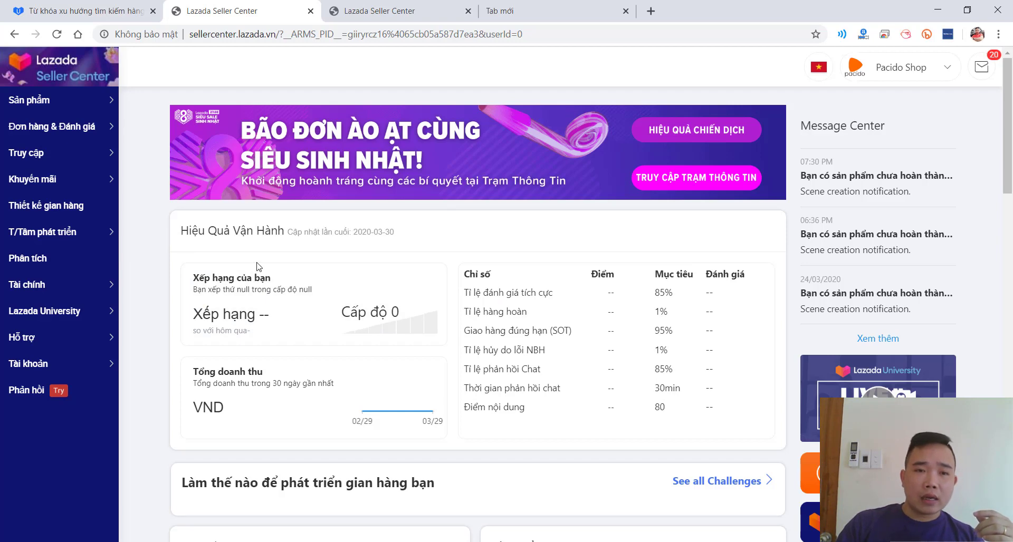
mouse_move(231, 246)
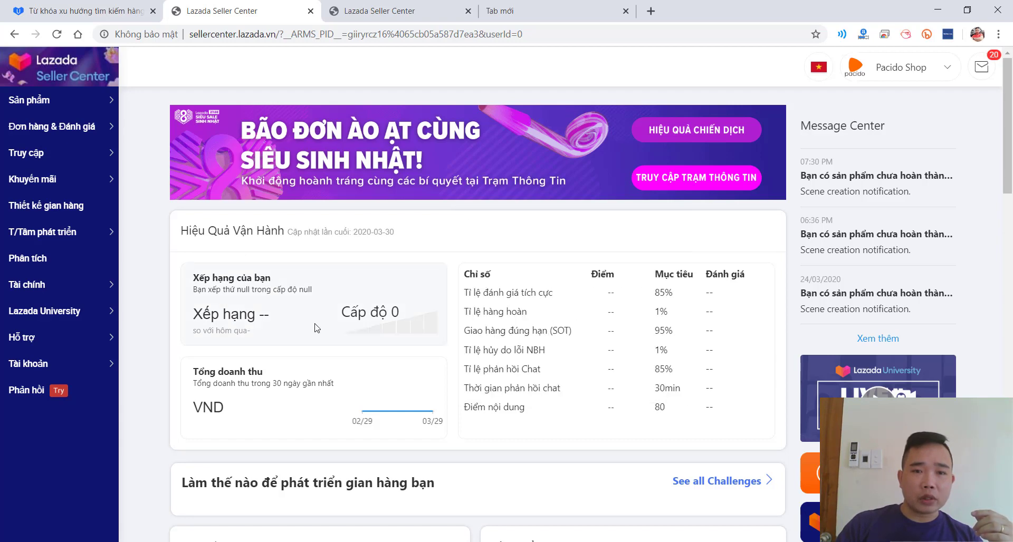
scroll(317, 327, down, 10)
scroll(392, 272, up, 5)
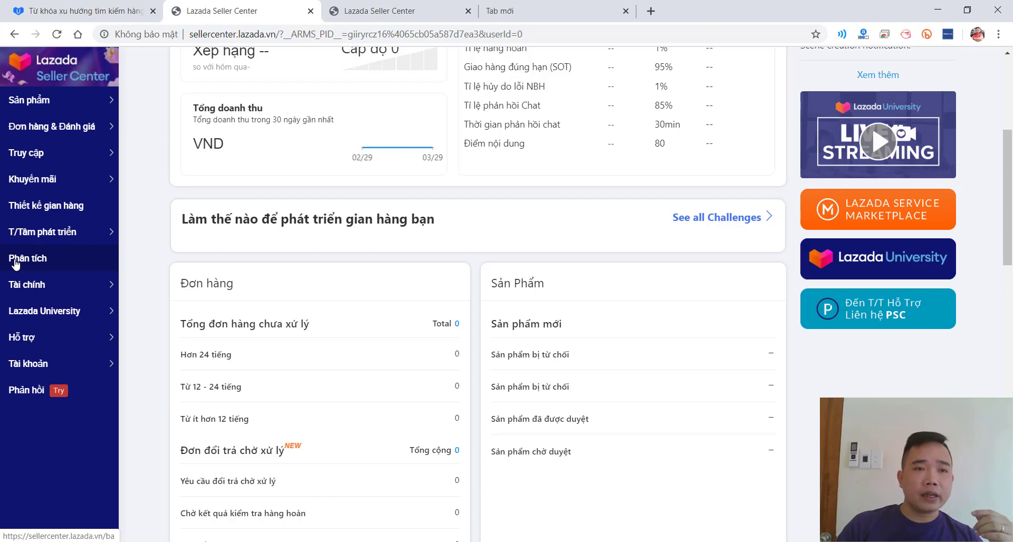
mouse_move(31, 287)
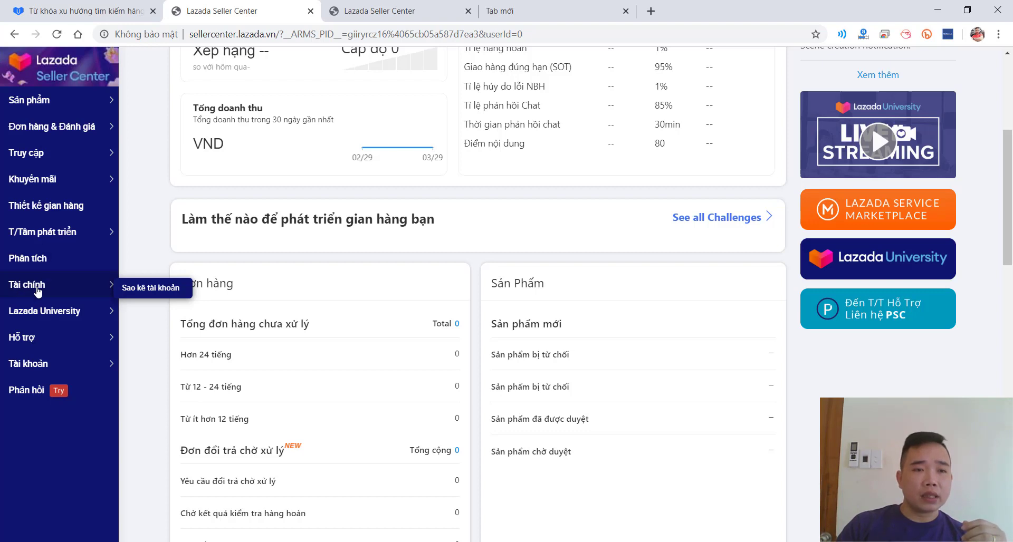
mouse_move(61, 322)
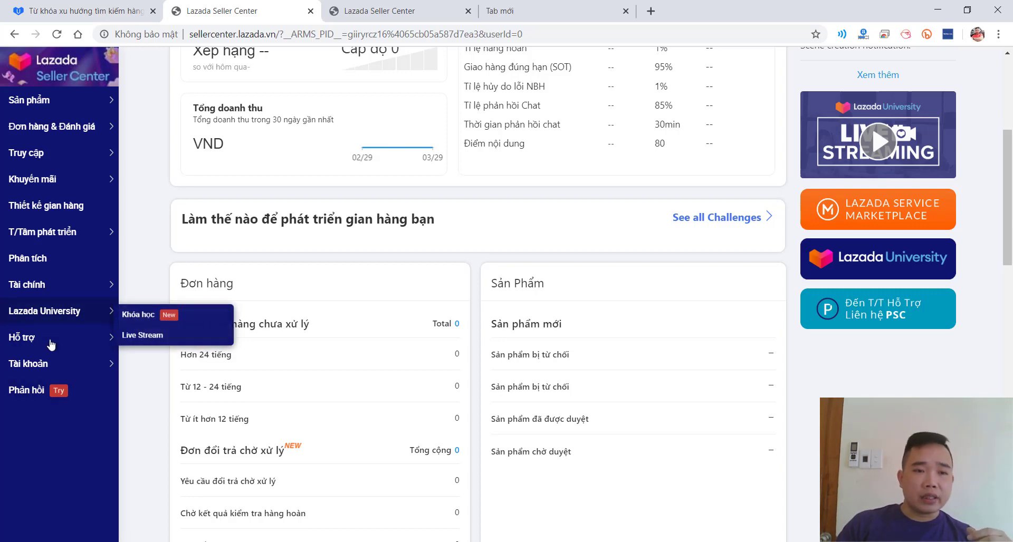
scroll(10, 338, up, 5)
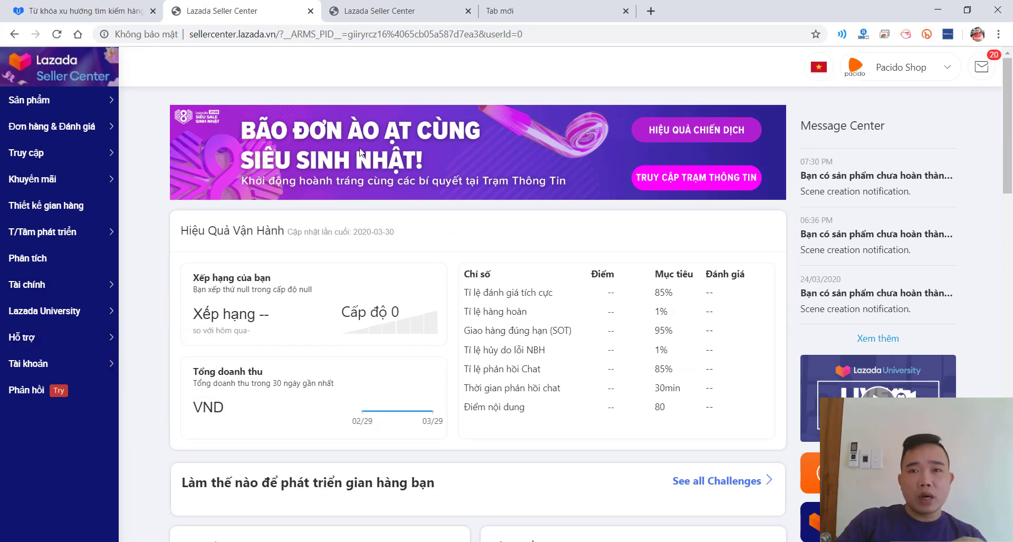
- Open the Pacido Shop storefront at lazada.vn/pacido-shop in the blank tab, view it, and return to Seller Center
click(503, 5)
drag(196, 35, 112, 49)
text(La)
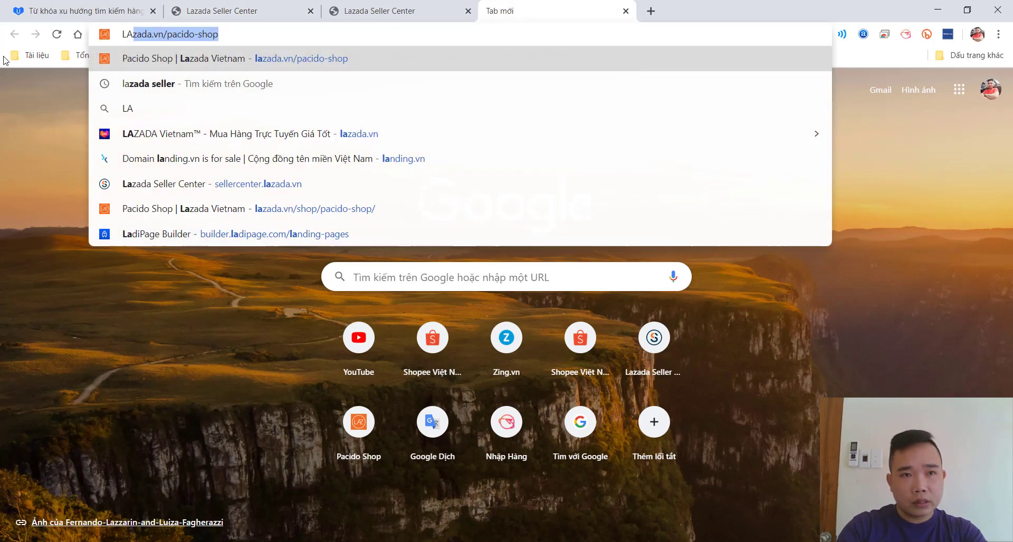
key(Return)
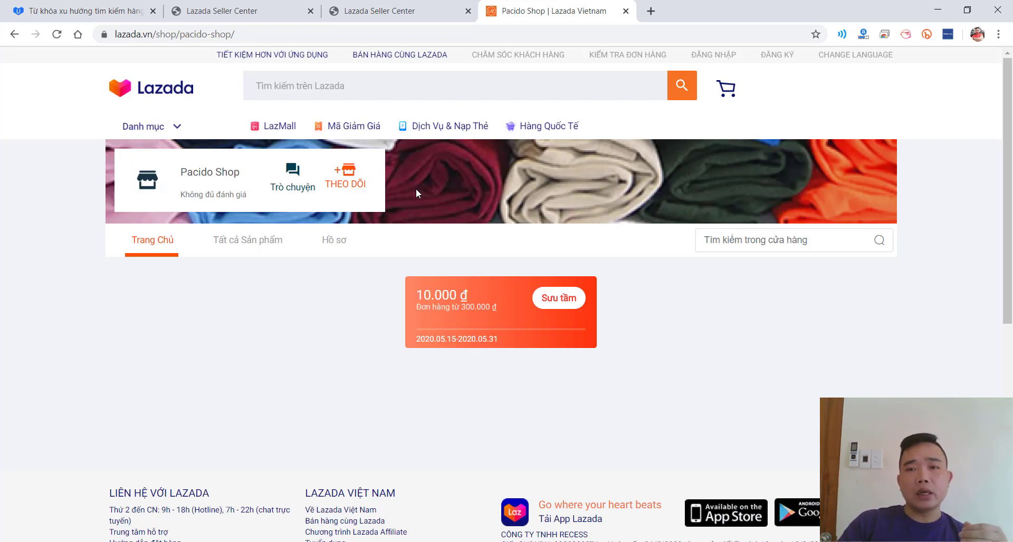
click(392, 7)
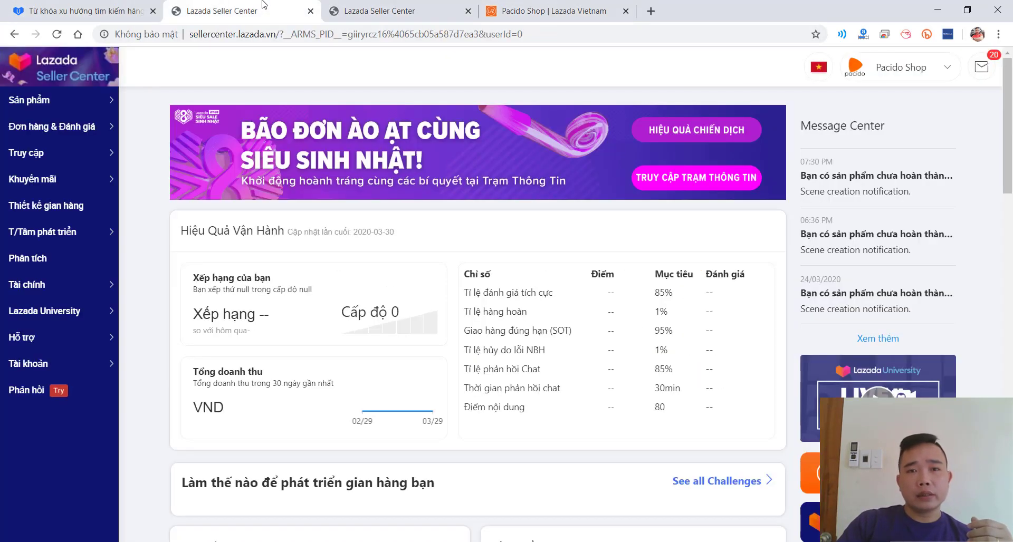
- Switch to the sticky note and replace its heading text after "I-" with "TẠI SAO PHẢI XÂY DỰNG THƯƠNG HIỆU"
click(264, 8)
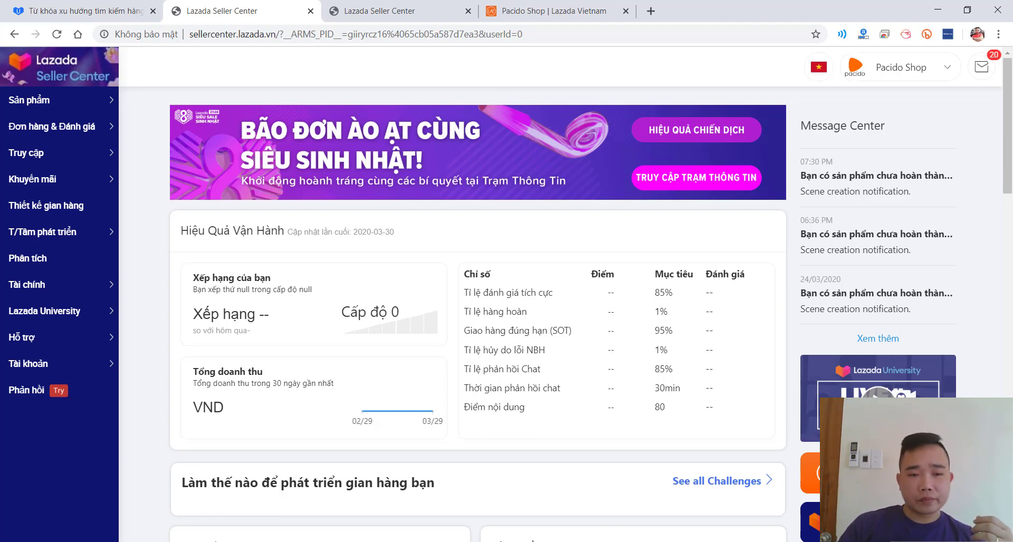
key(alt+Tab)
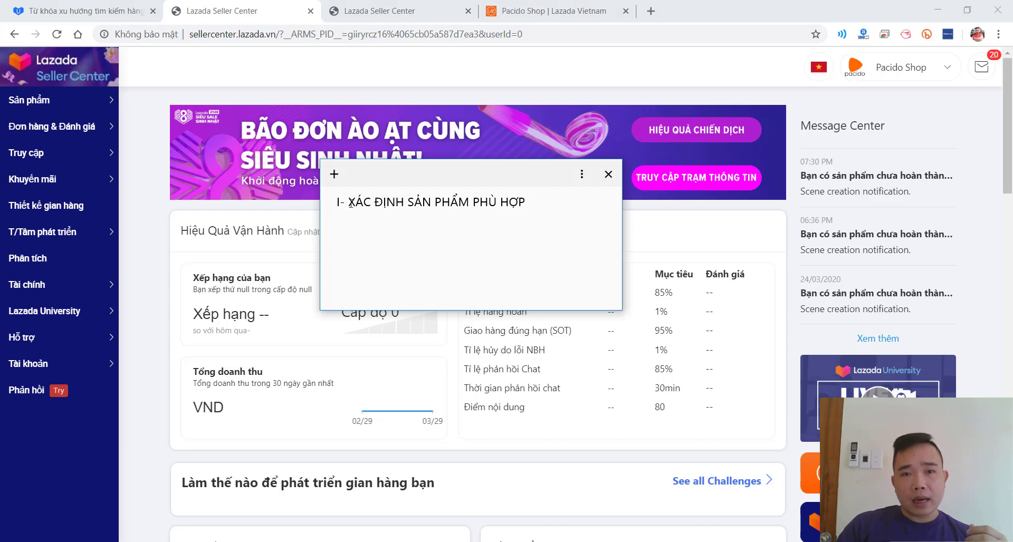
drag(350, 203, 529, 201)
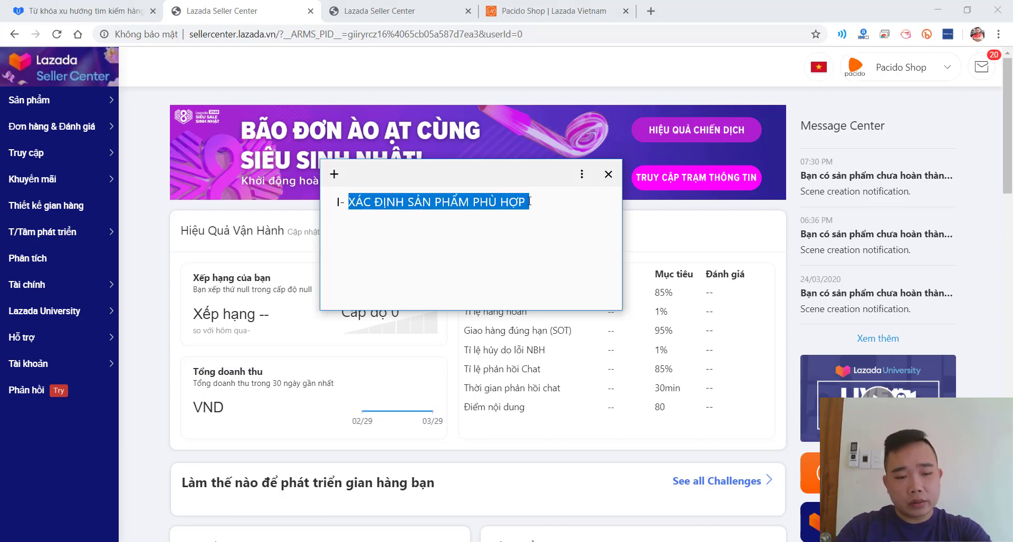
text(tại)
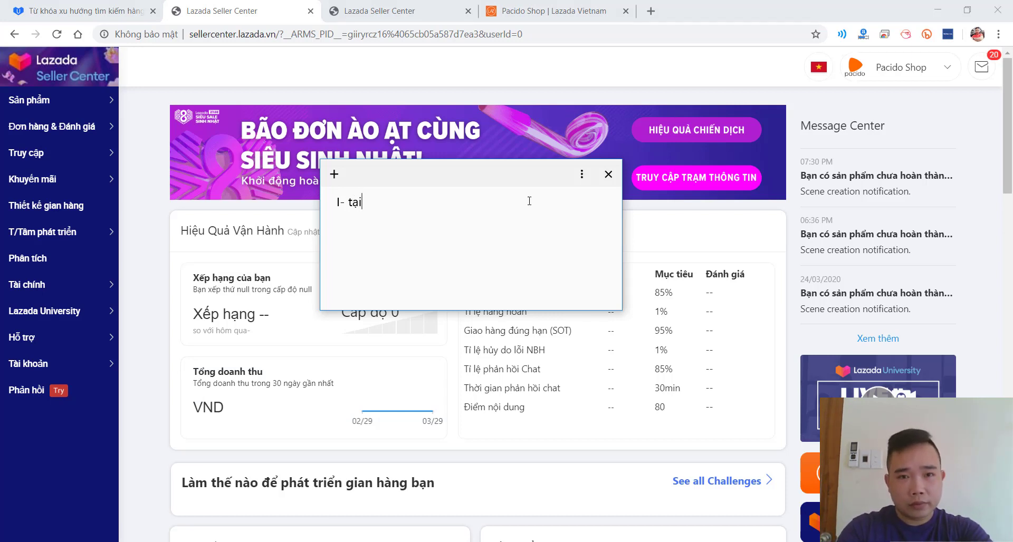
key(BackSpace)
key(BackSpace)
key(BackSpace)
text(TAO)
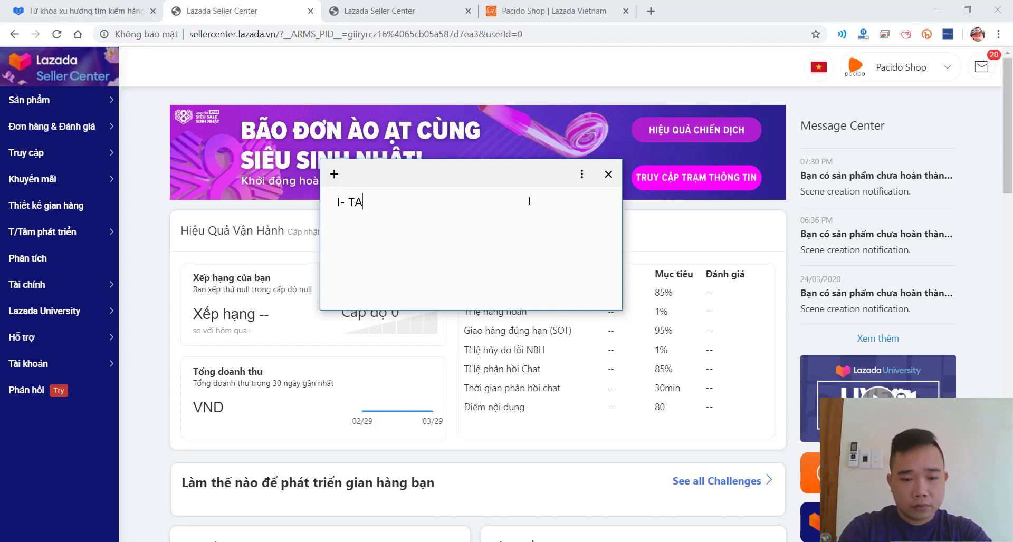
key(BackSpace)
text(I SAO)
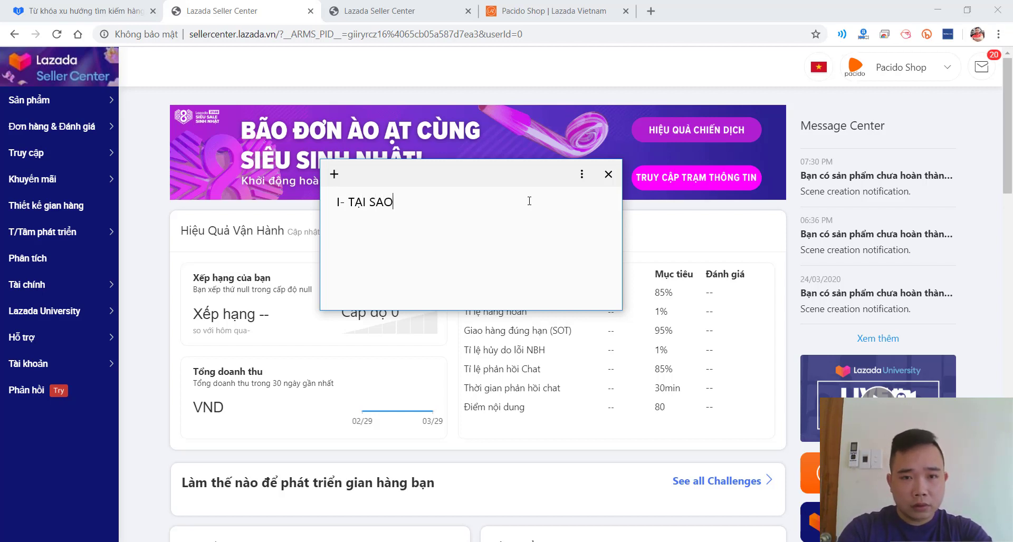
text( PHẢI XÂY DU)
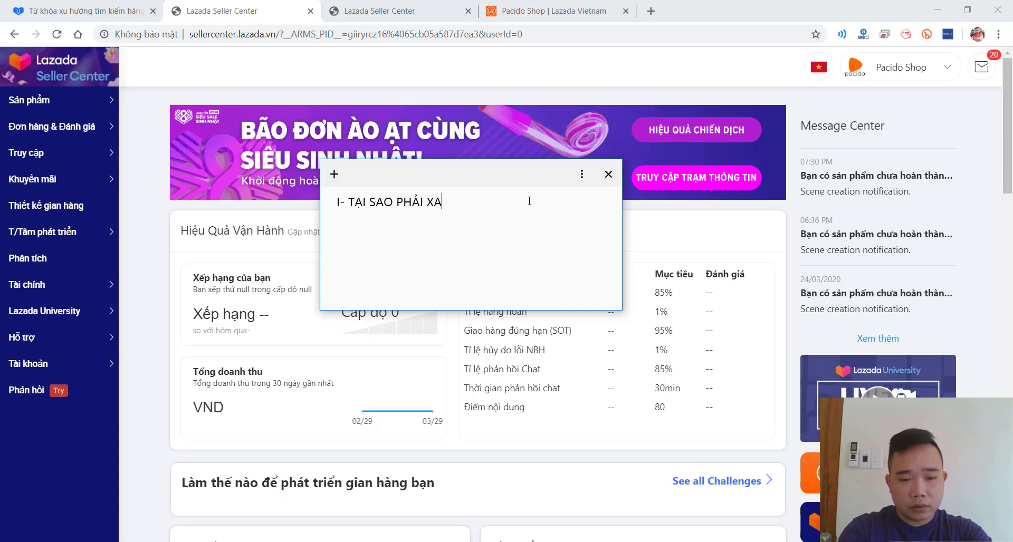
text(ỰNG T)
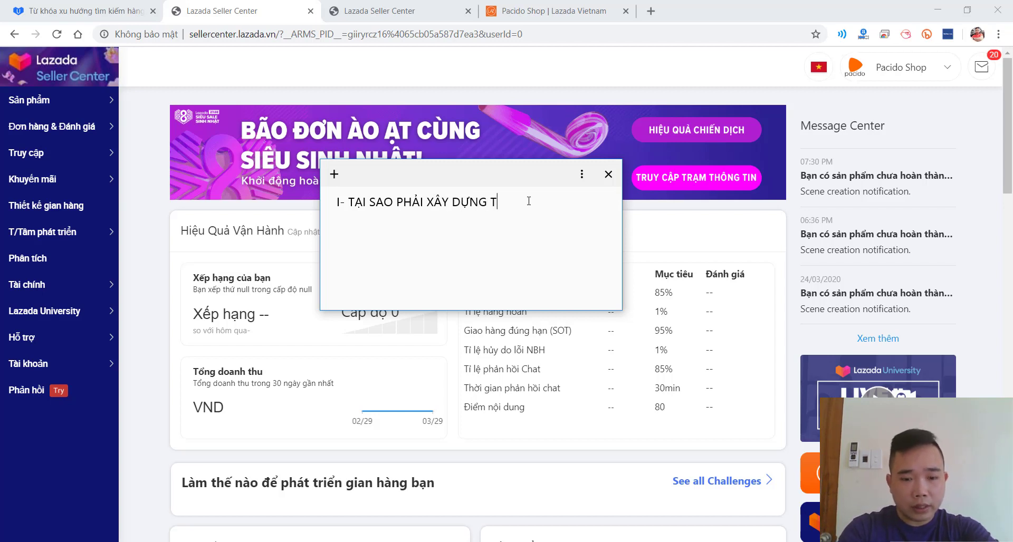
text(HUOWNG HIEU)
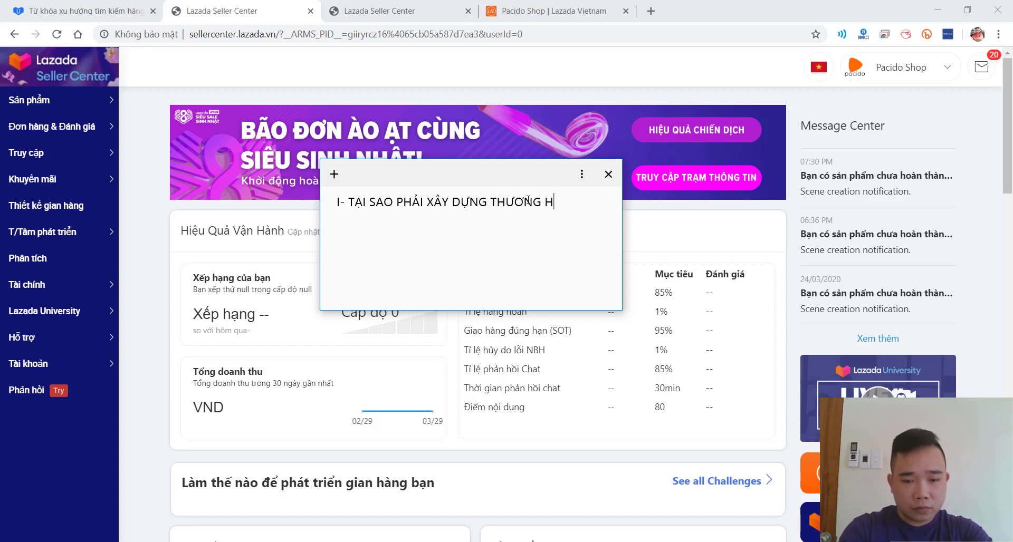
- Add the point "+ Giúp khách tin tưởng shop hơn" below the note's heading, separated by a blank line
key(Return)
key(Return)
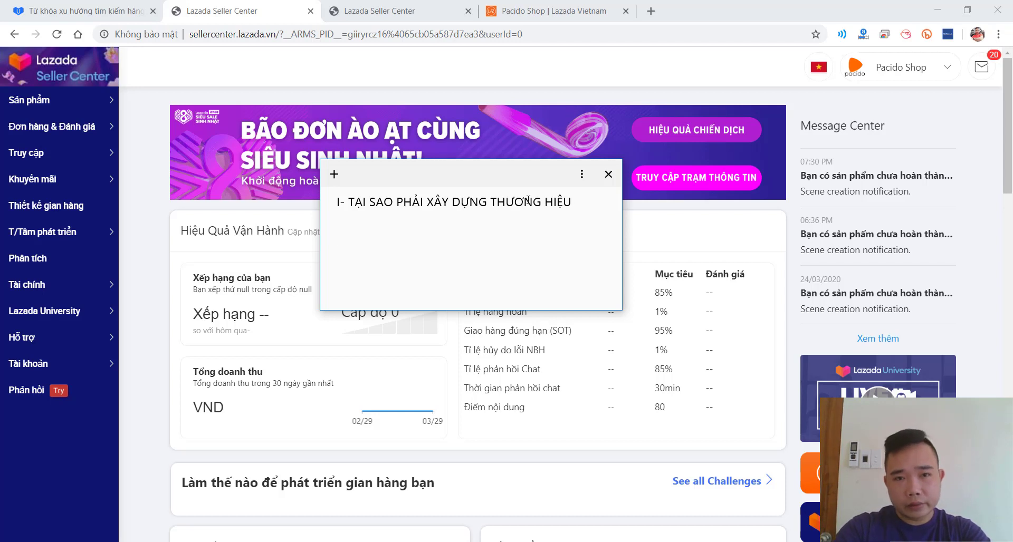
text(+ giu)
key(BackSpace)
key(BackSpace)
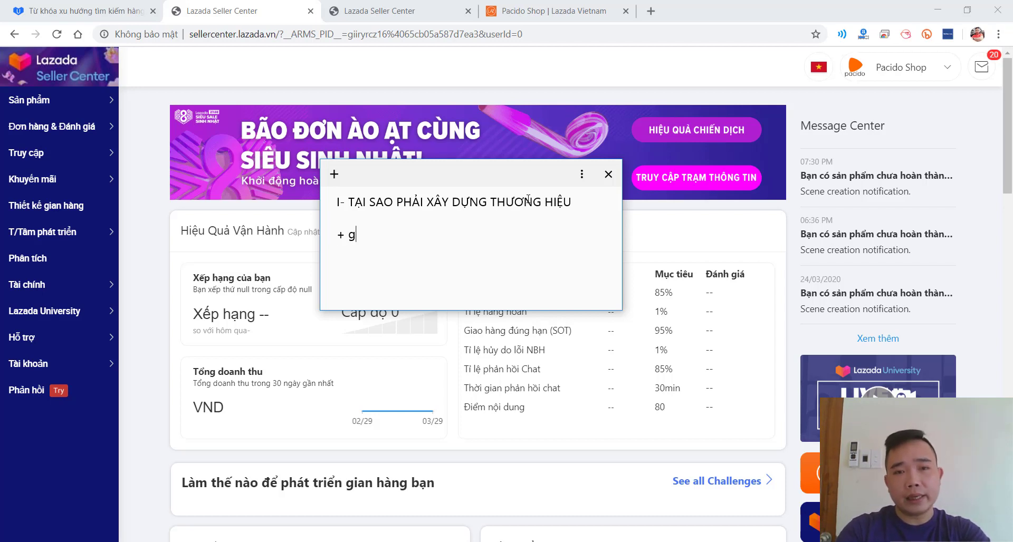
key(BackSpace)
text(Giúp)
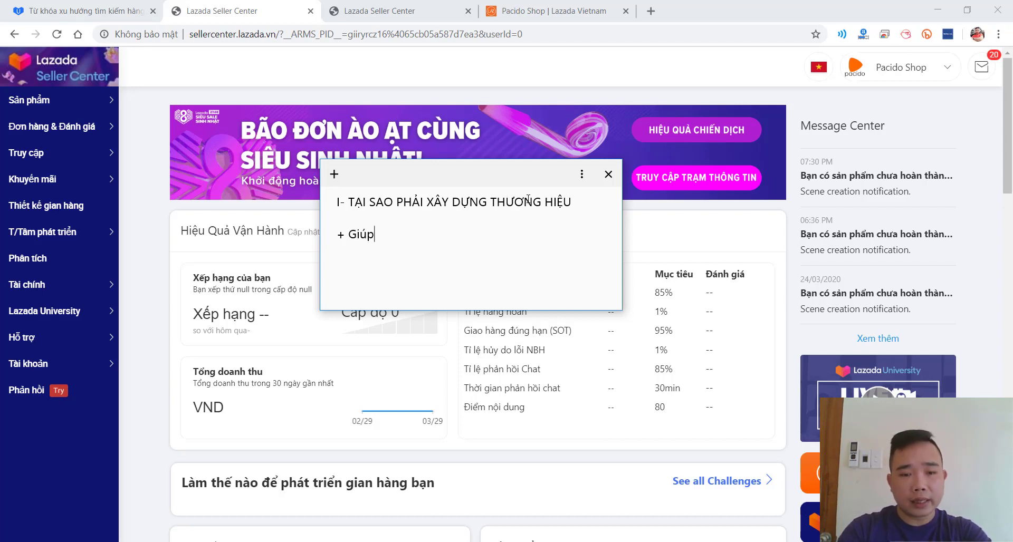
text( khách ti)
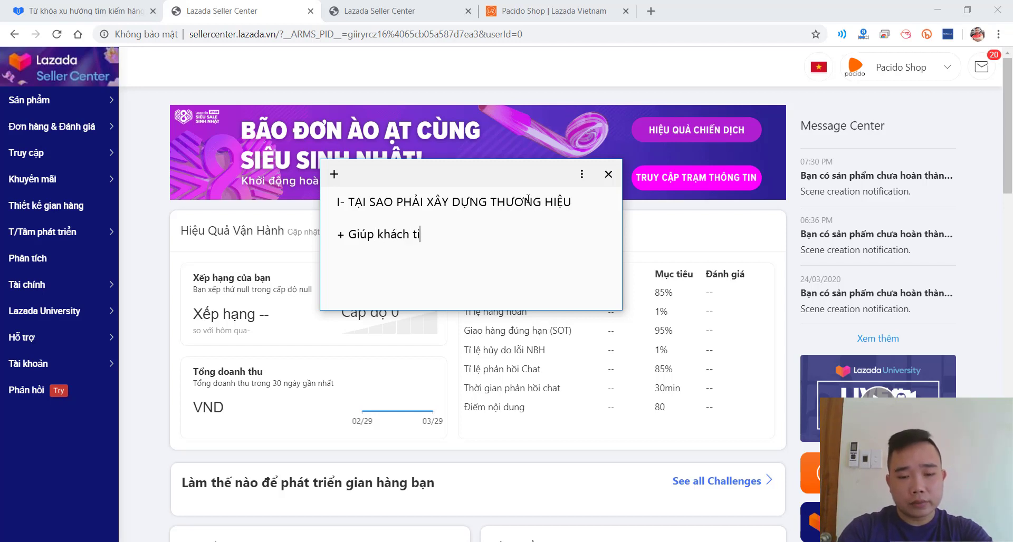
text(n tuởng shop)
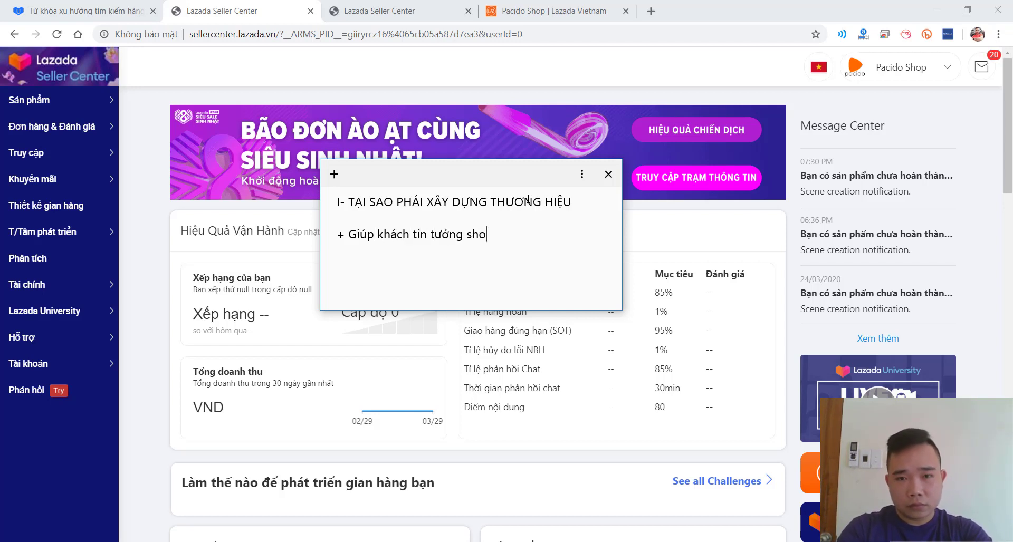
key(BackSpace)
key(BackSpace)
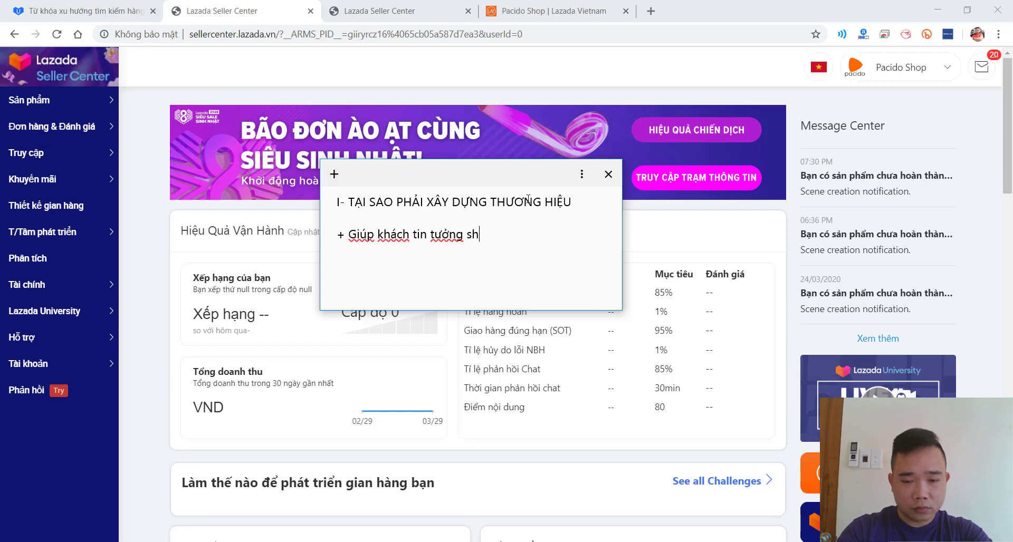
text(op hơn)
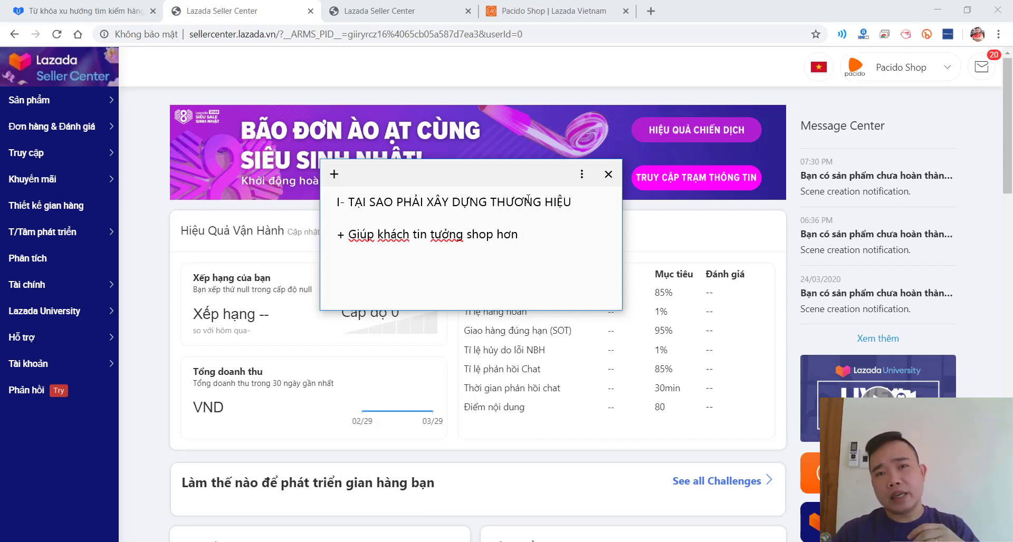
- View the Pacido Shop storefront, close the seller registration page, and return to the Seller Center dashboard
click(588, 20)
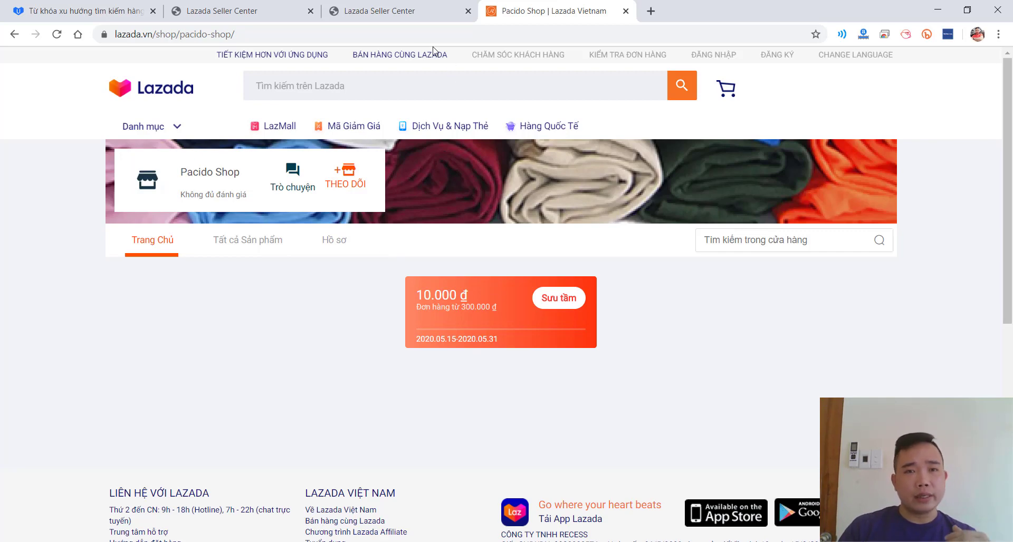
click(389, 6)
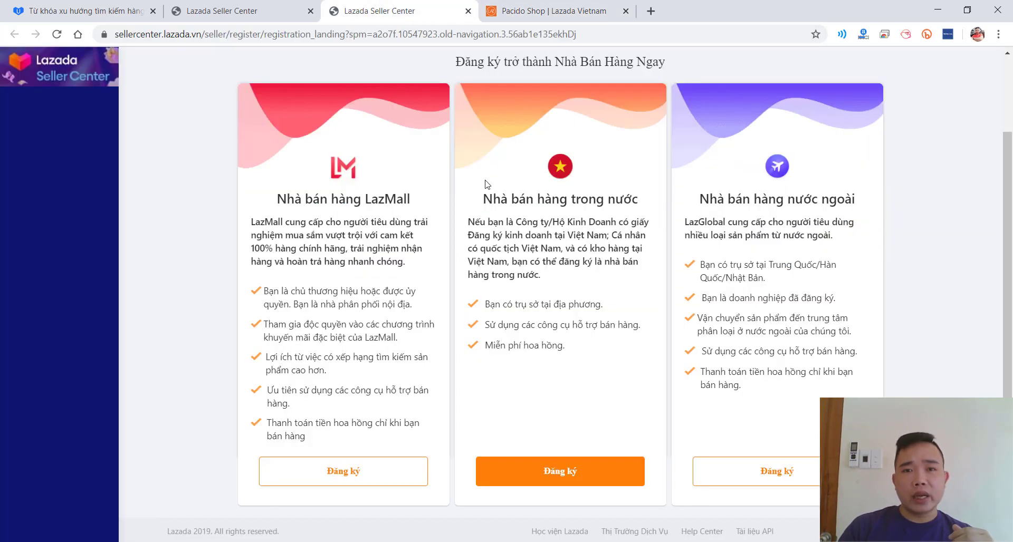
click(468, 11)
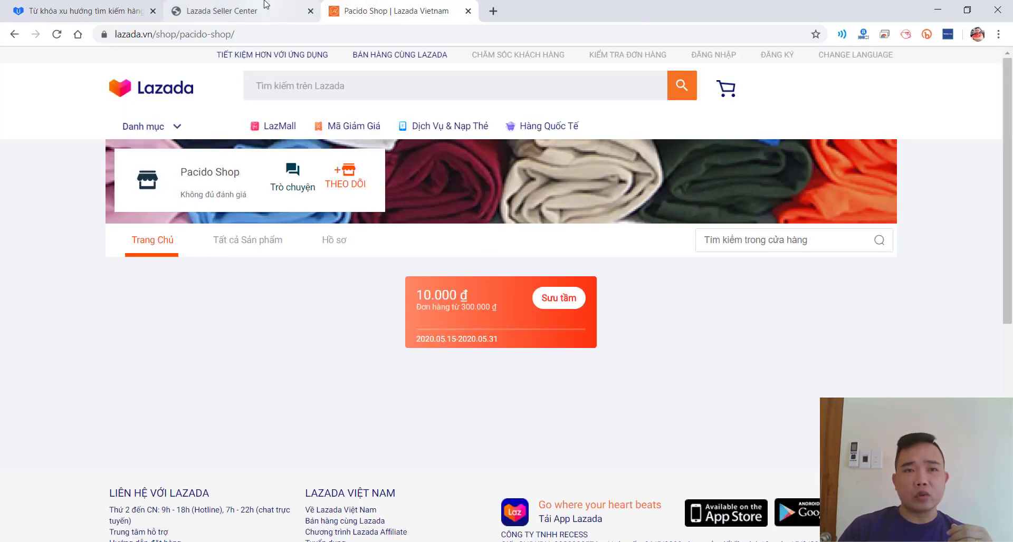
click(264, 9)
click(428, 329)
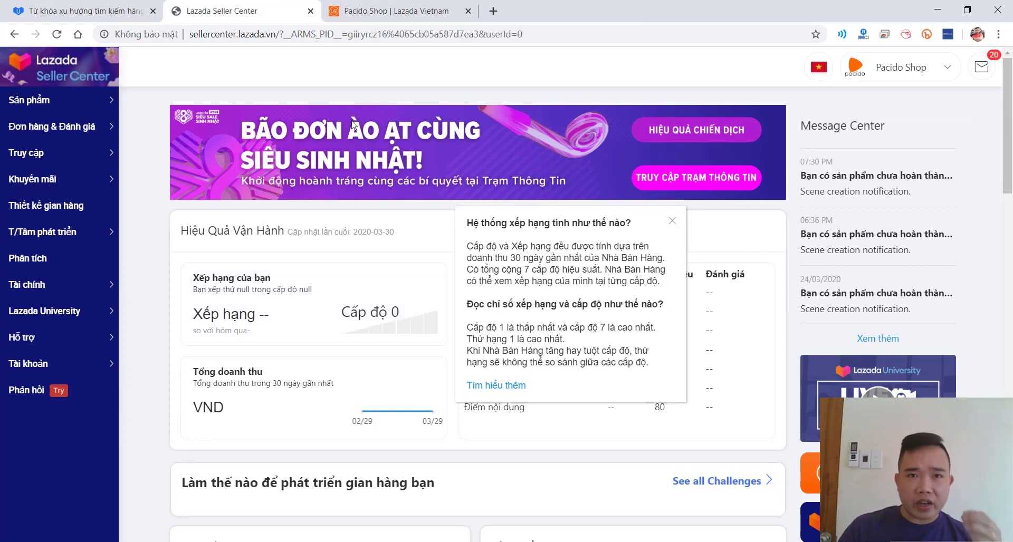
click(361, 244)
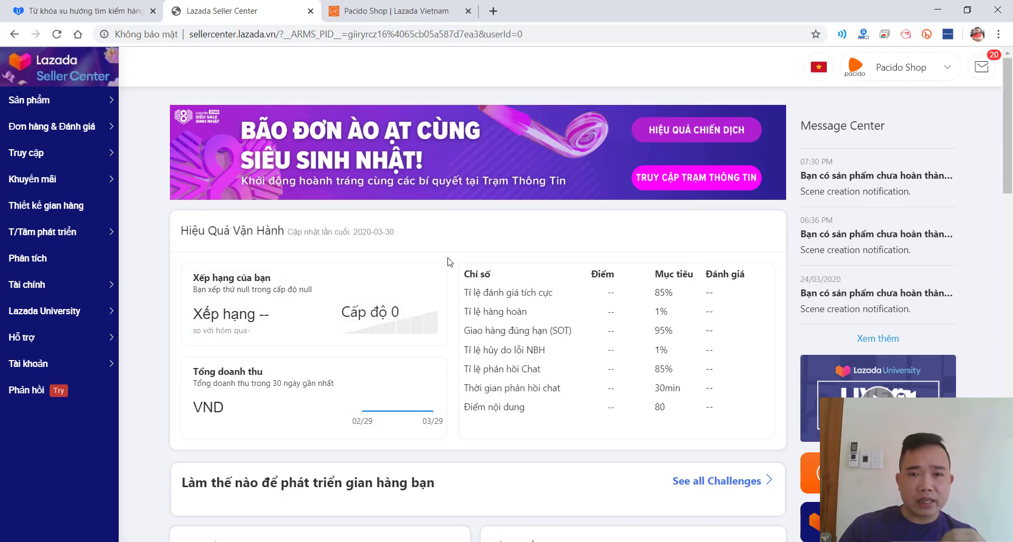
mouse_move(443, 269)
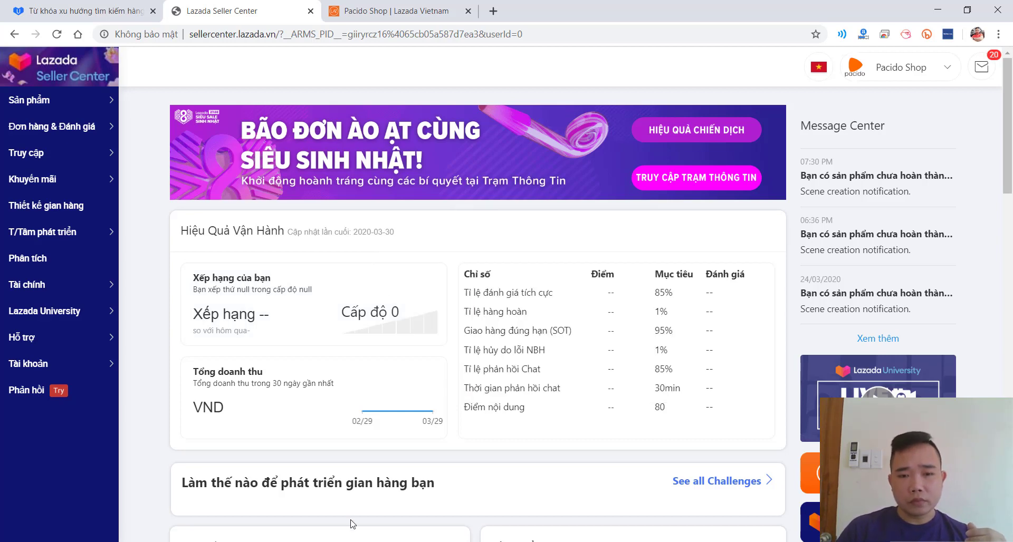
- Return to the sticky note and add a second point "+ Giúp khách hàng nhớ đến shop", with a blank line between the points
key(alt+Tab)
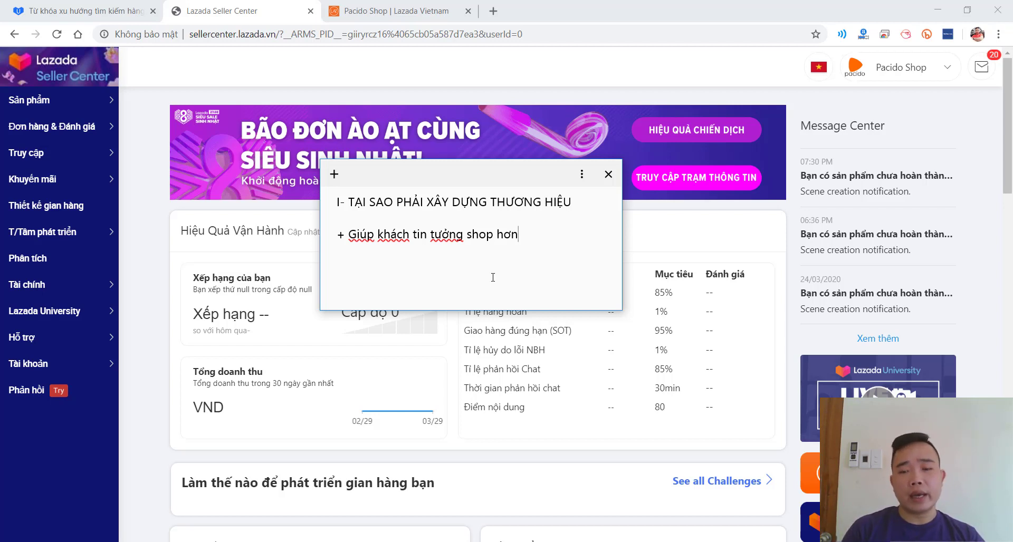
key(Return)
text(+ )
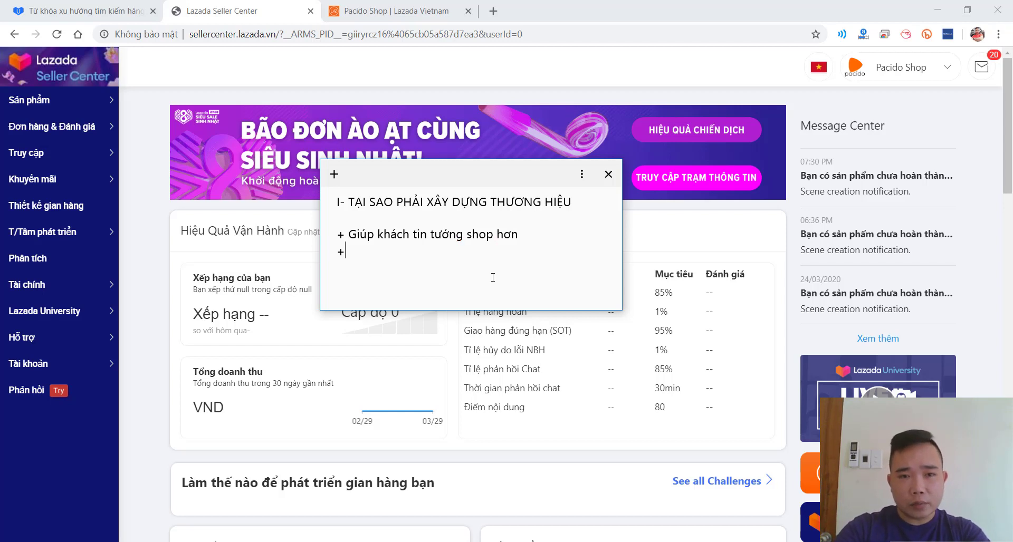
text(Giúp )
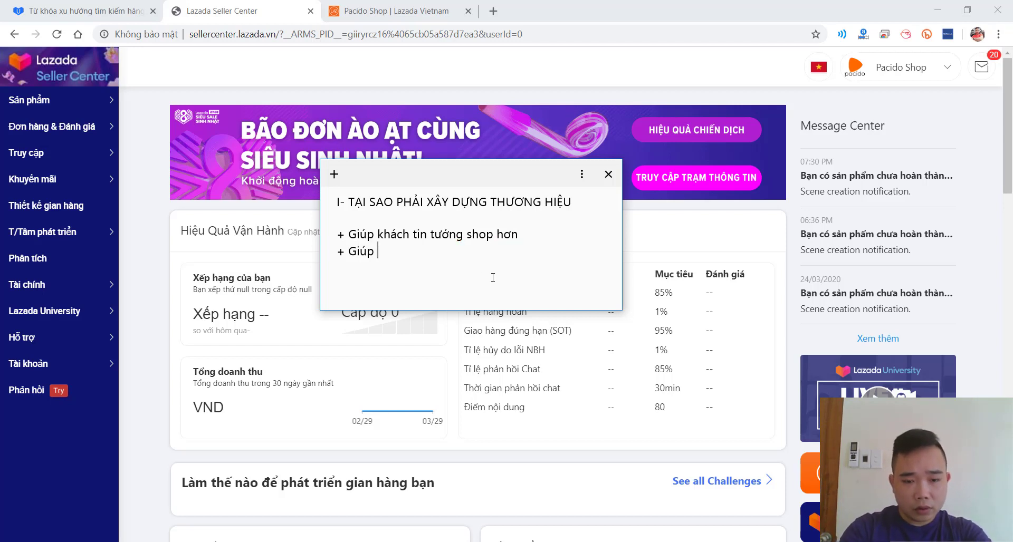
text(khach hàng )
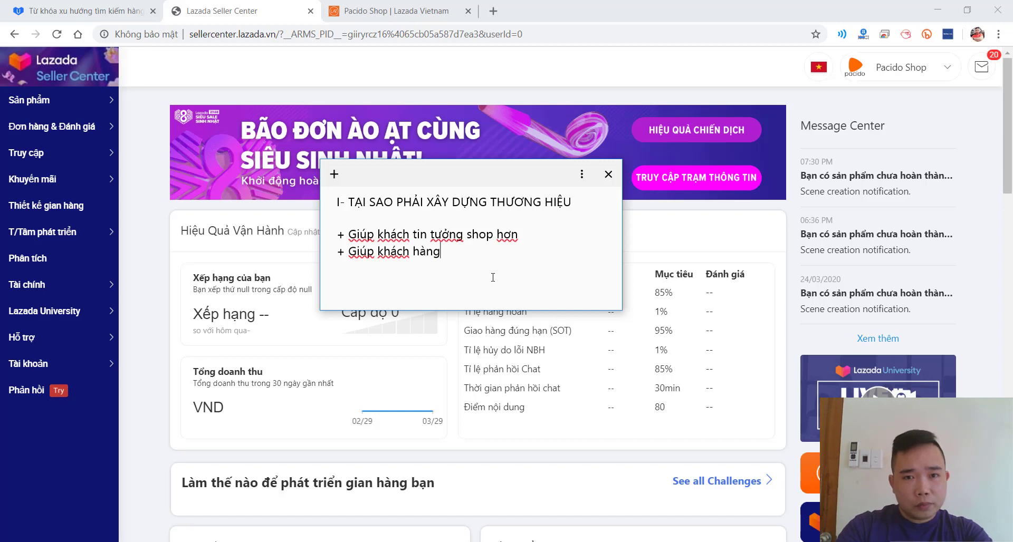
text(nhớ d)
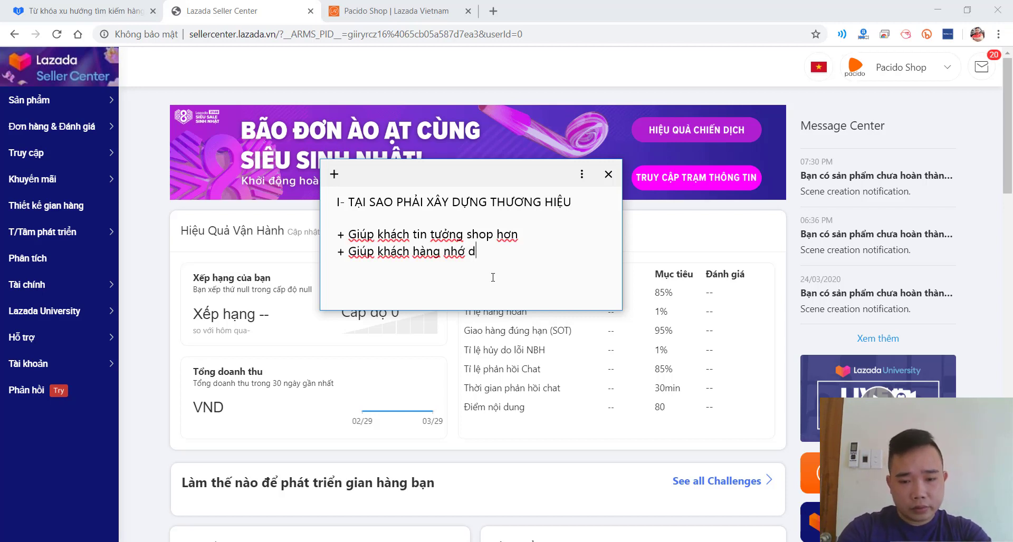
key(BackSpace)
text(đến shop)
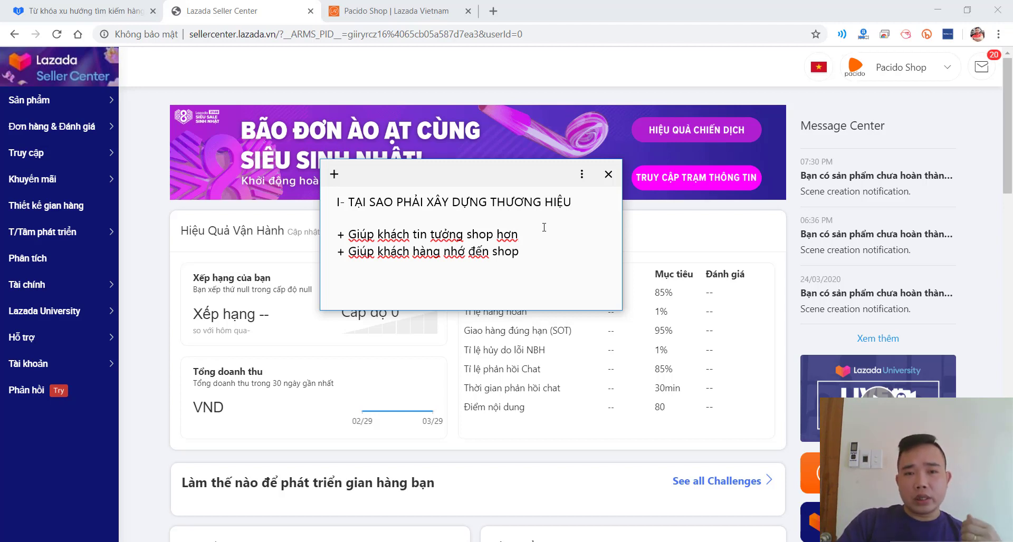
key(Return)
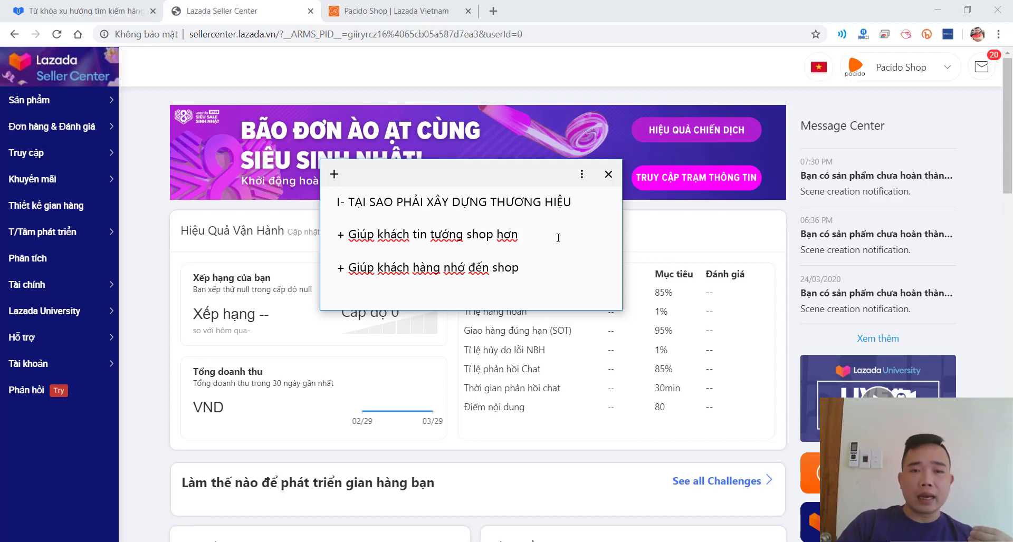
click(547, 246)
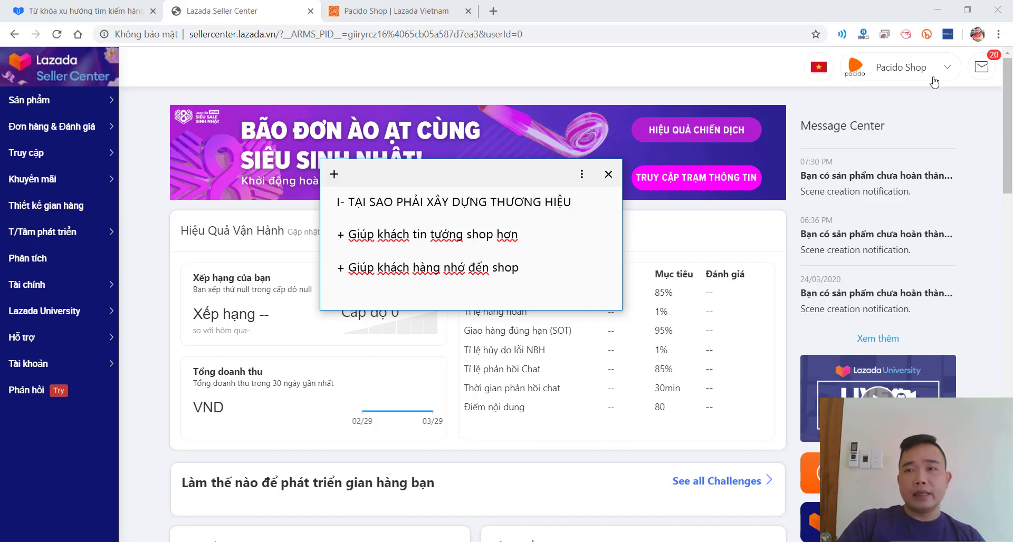
- Open the seller account's profile information (Thông tin) and change the shop display name to "Pacido Store"
click(916, 71)
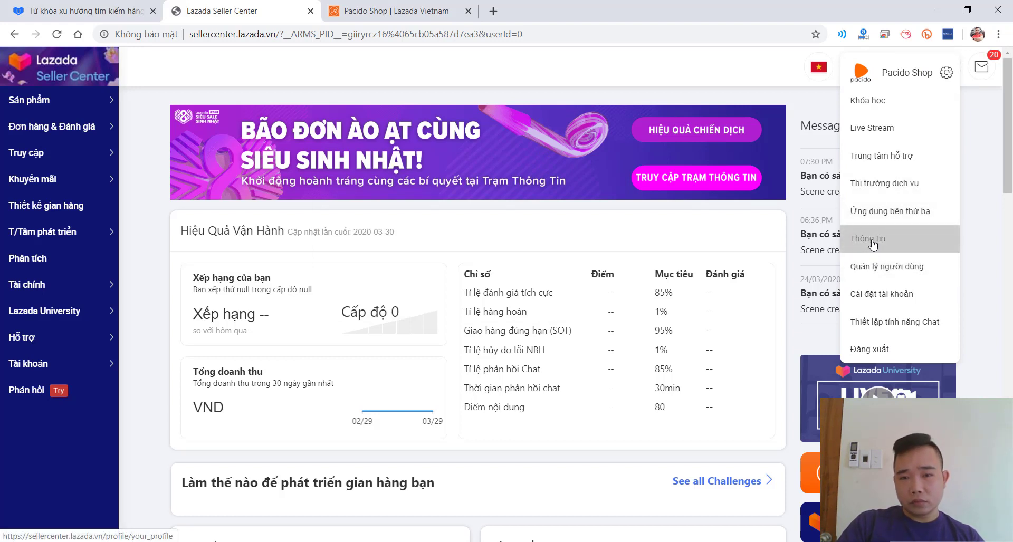
click(870, 240)
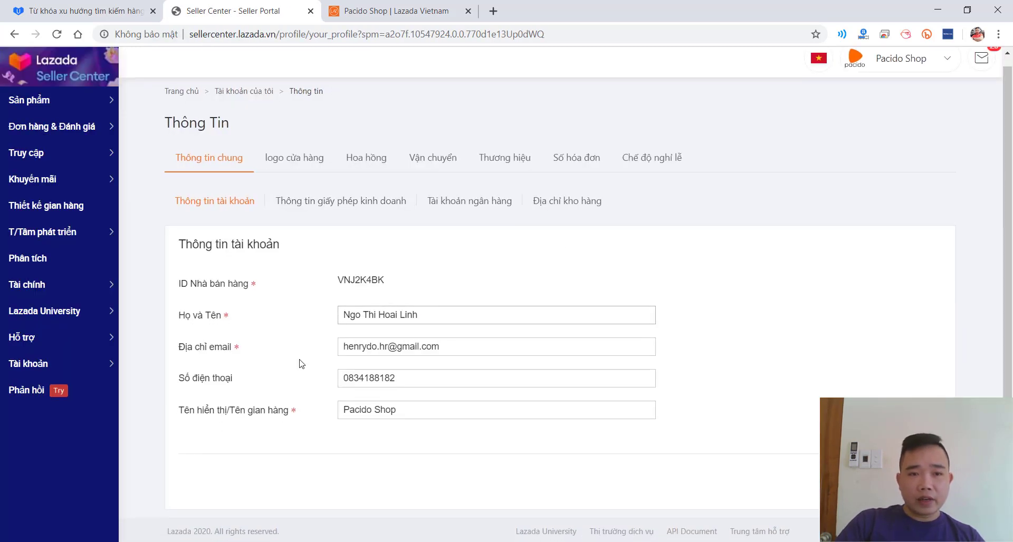
double_click(378, 409)
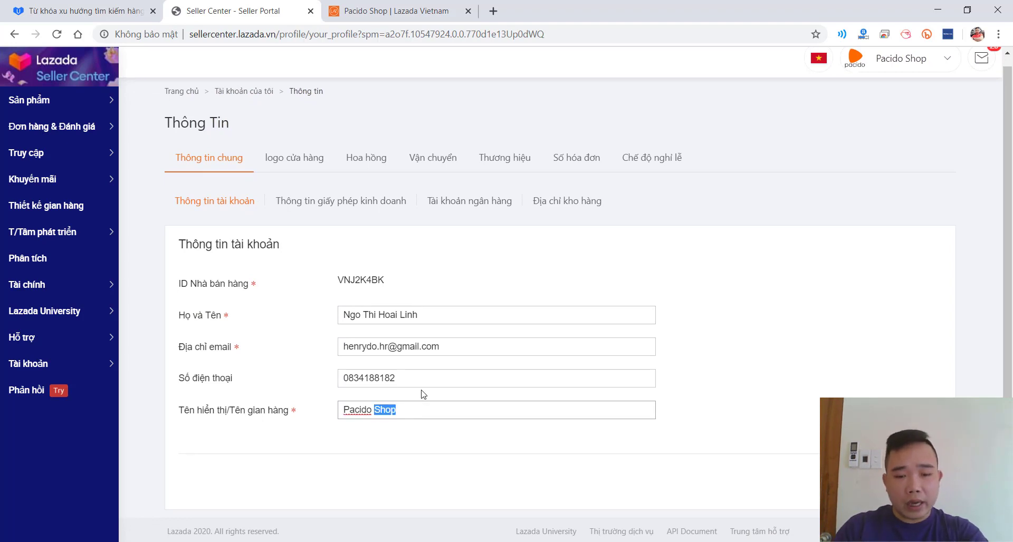
text(Sto)
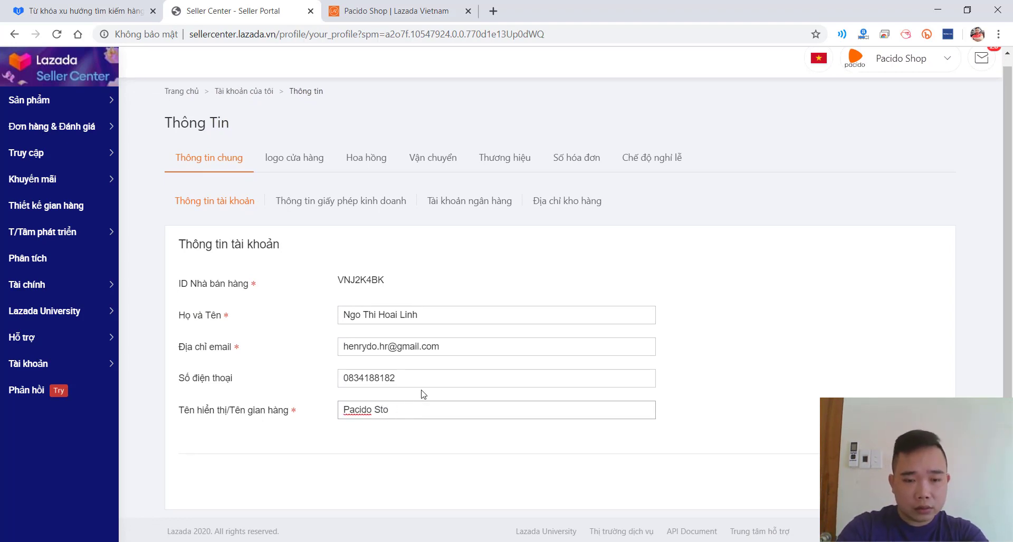
text(re)
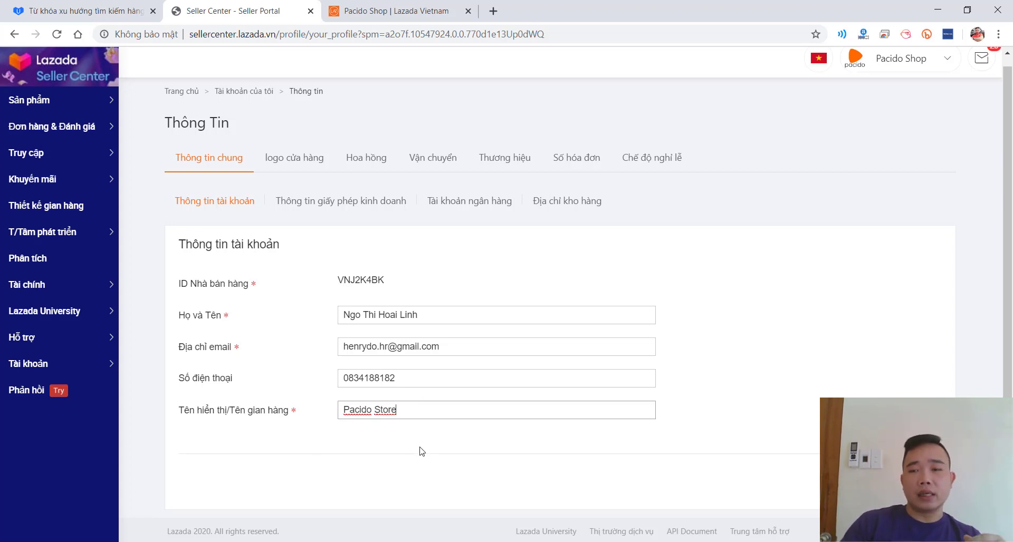
- Try to submit the account information with the display name "Pacido Store", dismiss the error, and return to the display name field
click(918, 481)
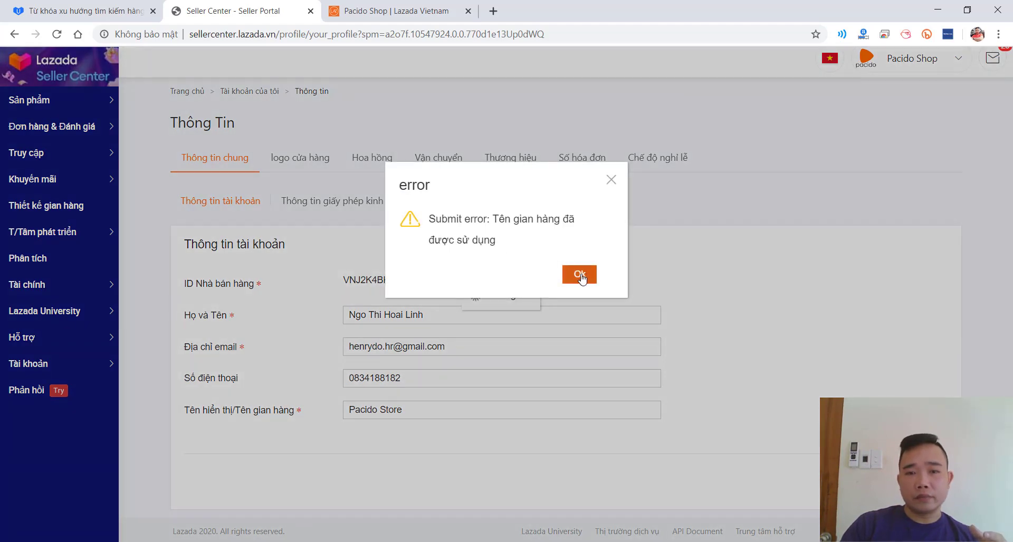
click(580, 276)
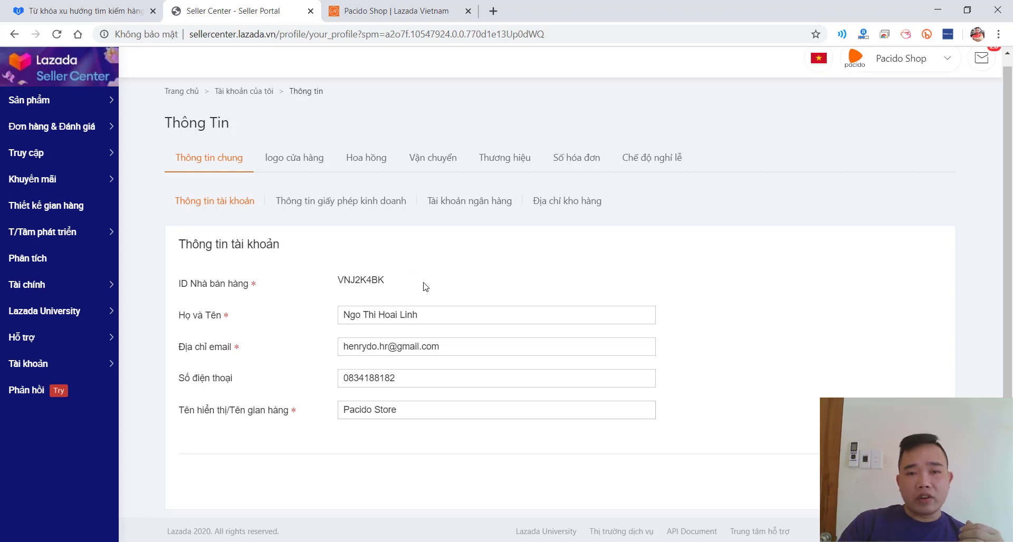
double_click(377, 412)
click(369, 415)
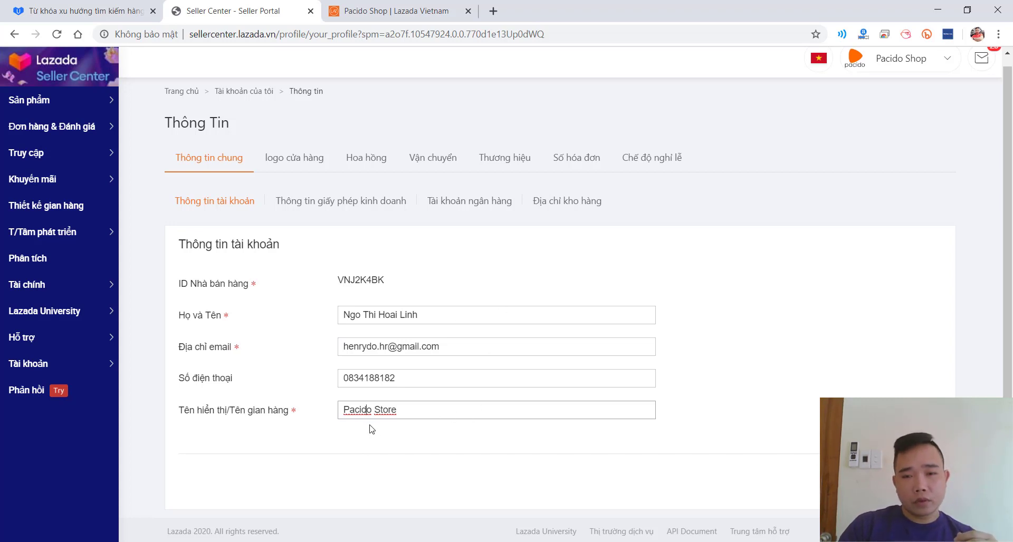
scroll(538, 335, up, 1)
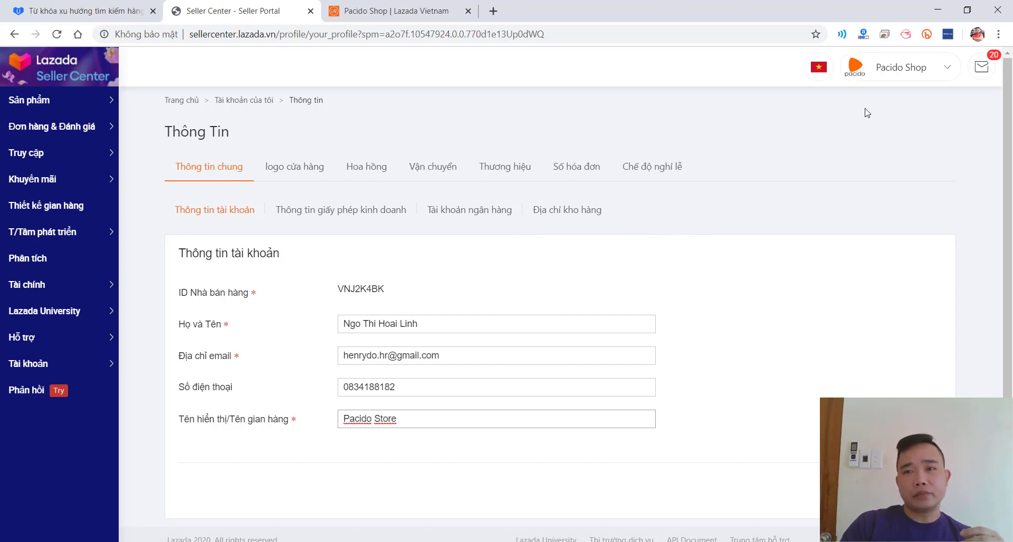
- View the shop logo section (logo cửa hàng) of the profile and check the options in the account menu
drag(161, 94, 313, 185)
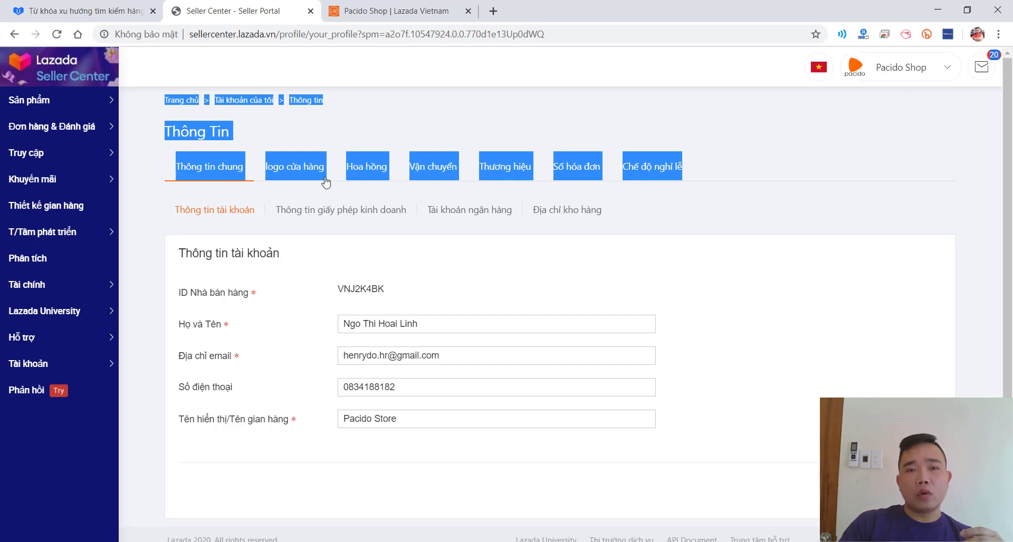
click(316, 174)
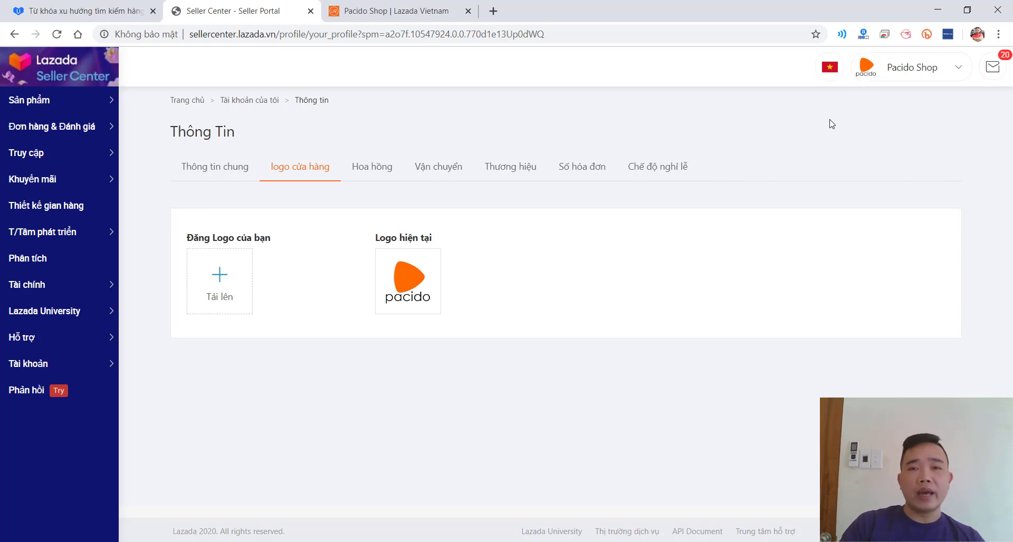
click(924, 69)
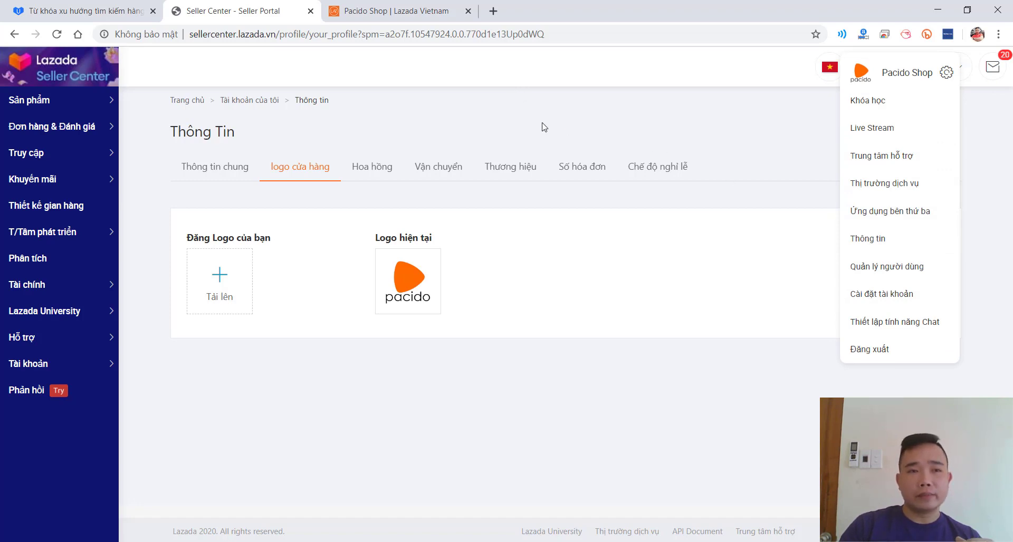
click(410, 124)
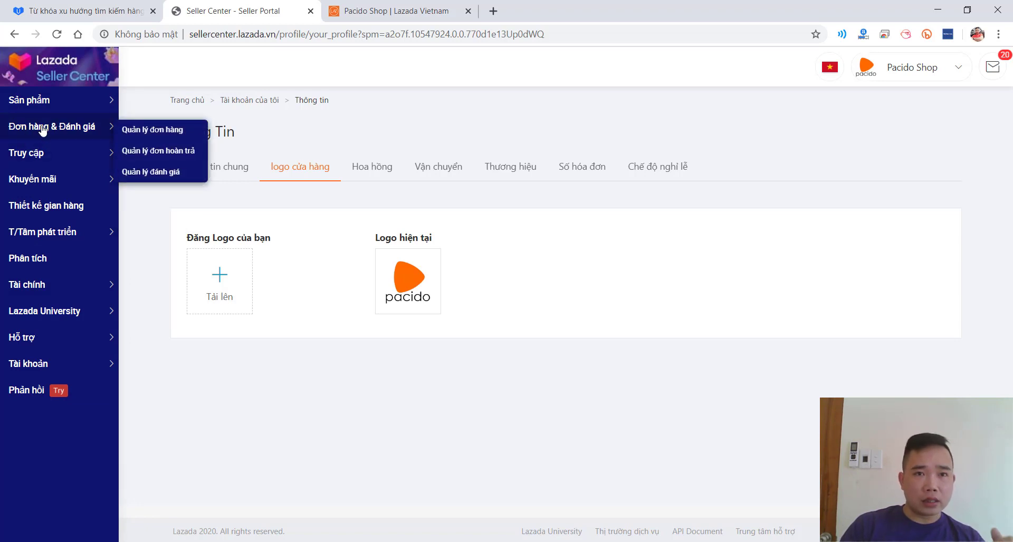
- View the public Pacido Shop storefront, highlight "pacido-shop" in its web address, and return to the Seller Center
mouse_move(40, 144)
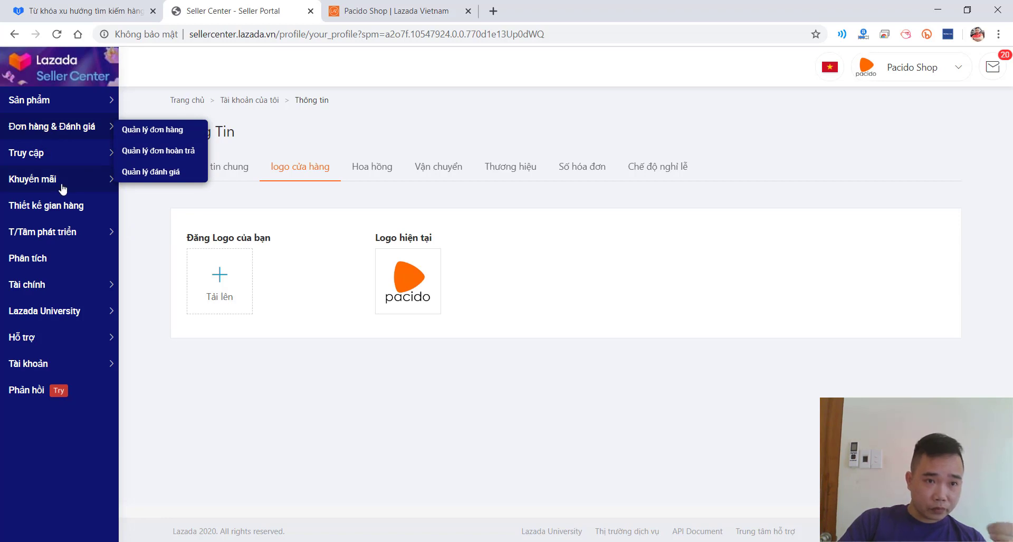
click(79, 214)
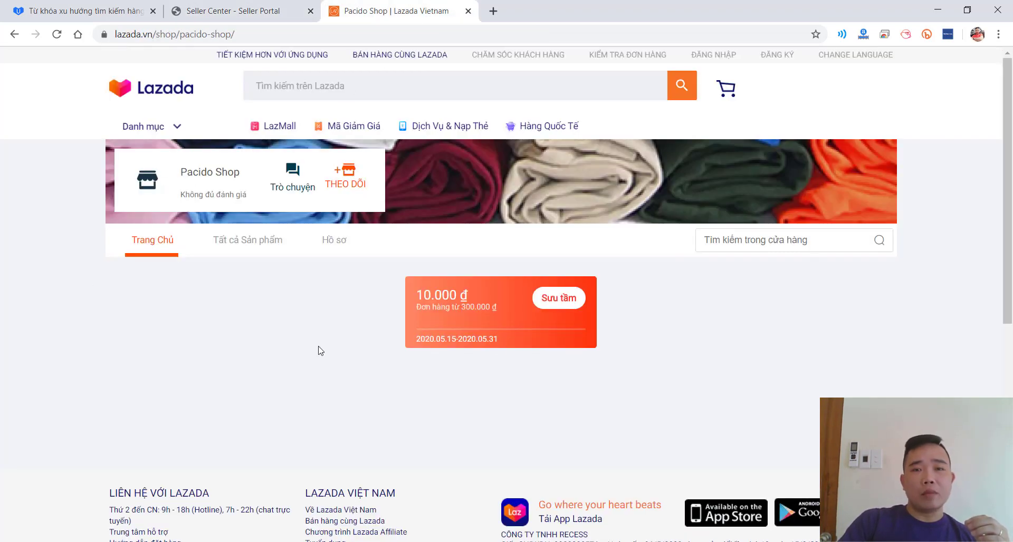
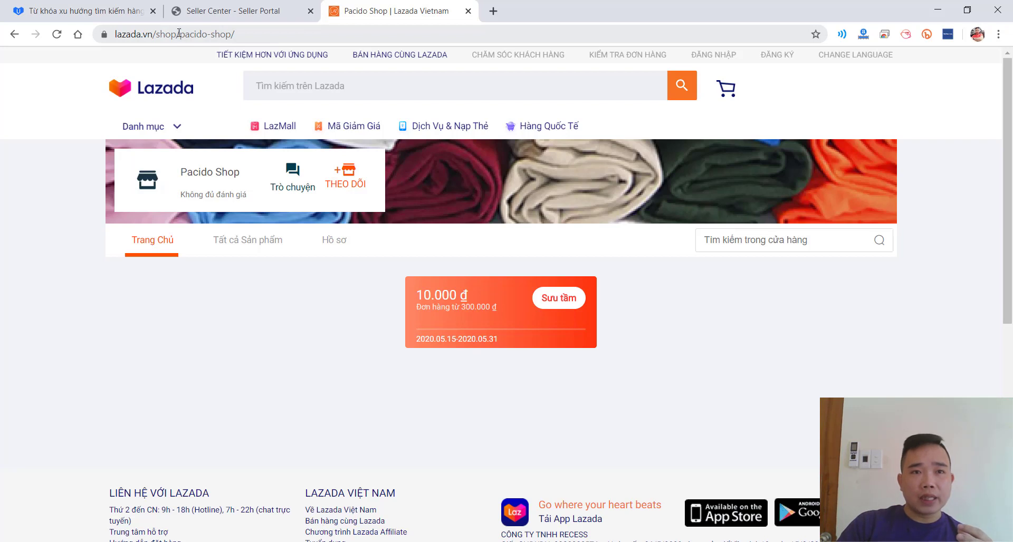
drag(180, 38, 232, 38)
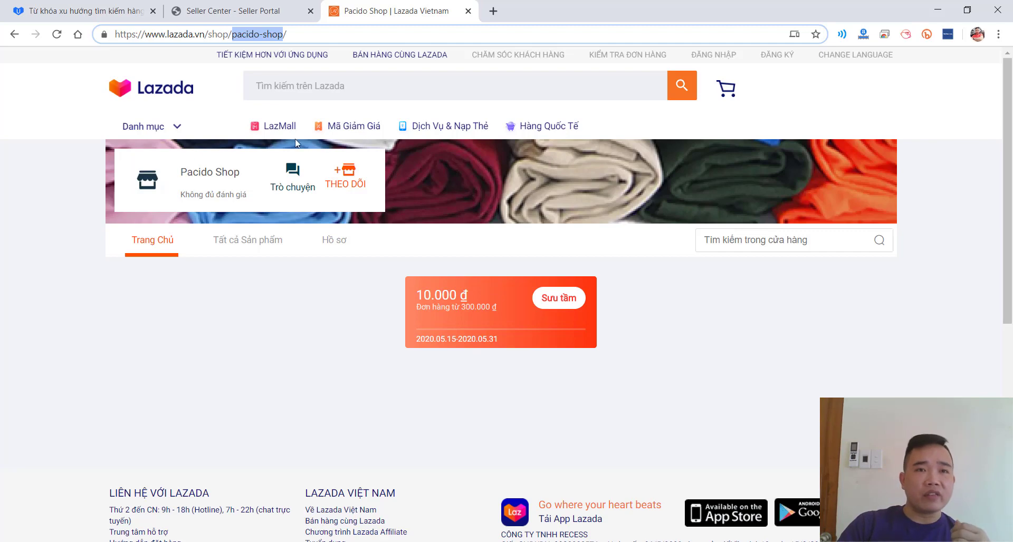
click(241, 5)
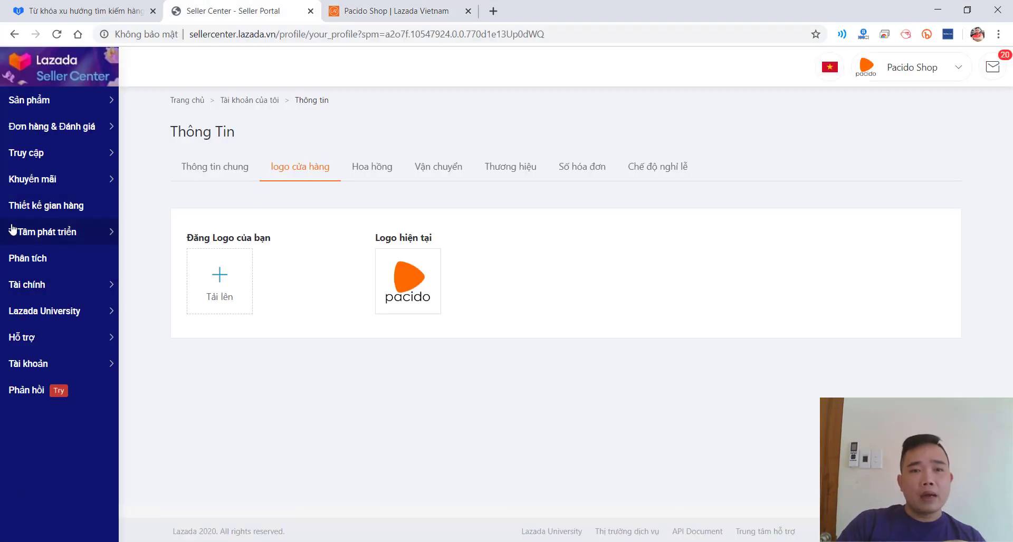
- Open the store design page (Thiết kế gian hàng) and compare its homepage preview with the public storefront
click(50, 208)
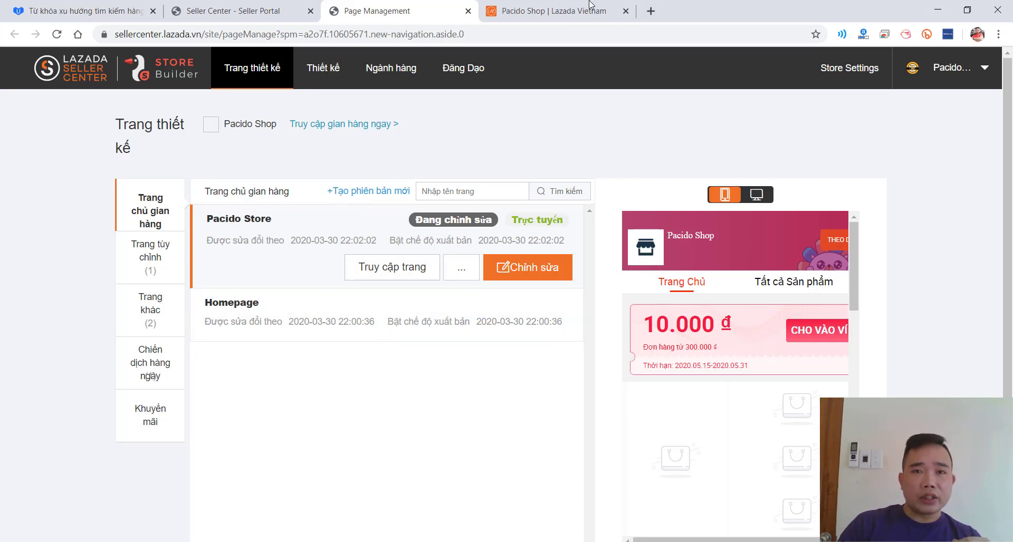
key(ctrl+Tab)
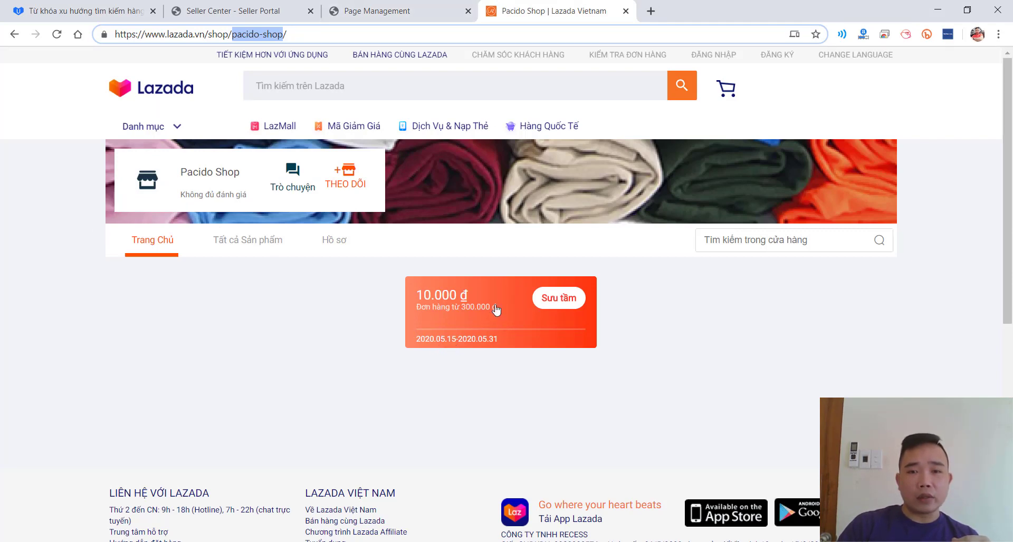
click(382, 16)
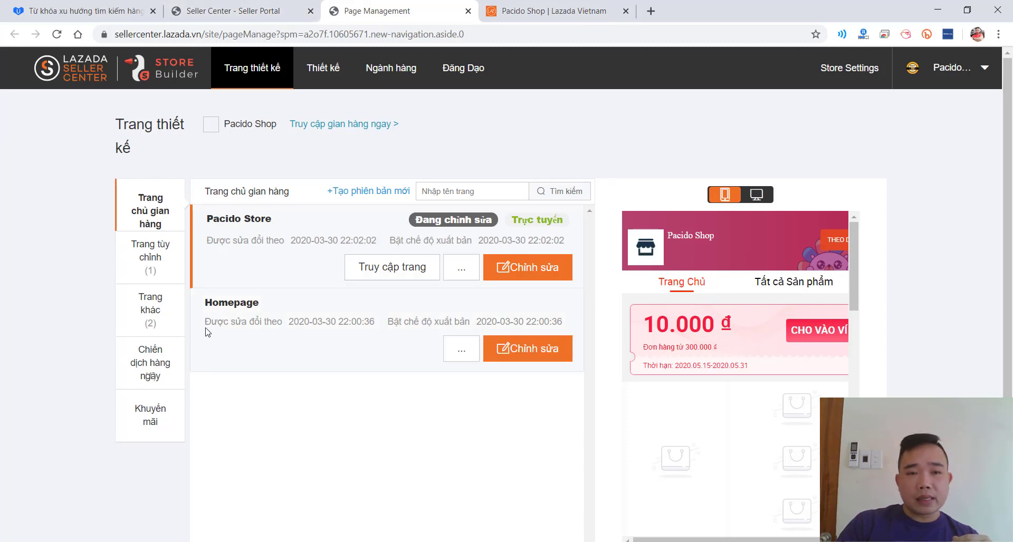
click(549, 11)
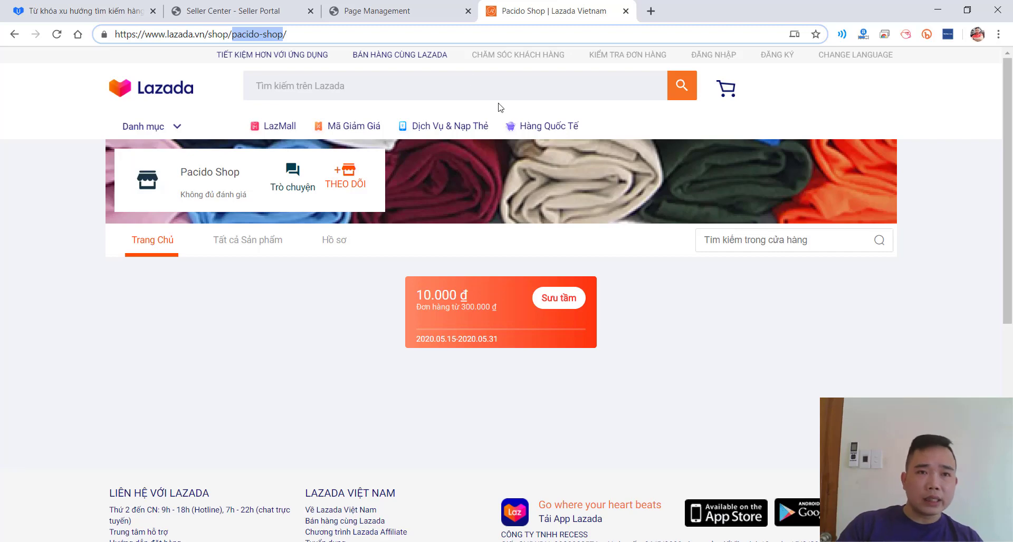
click(402, 7)
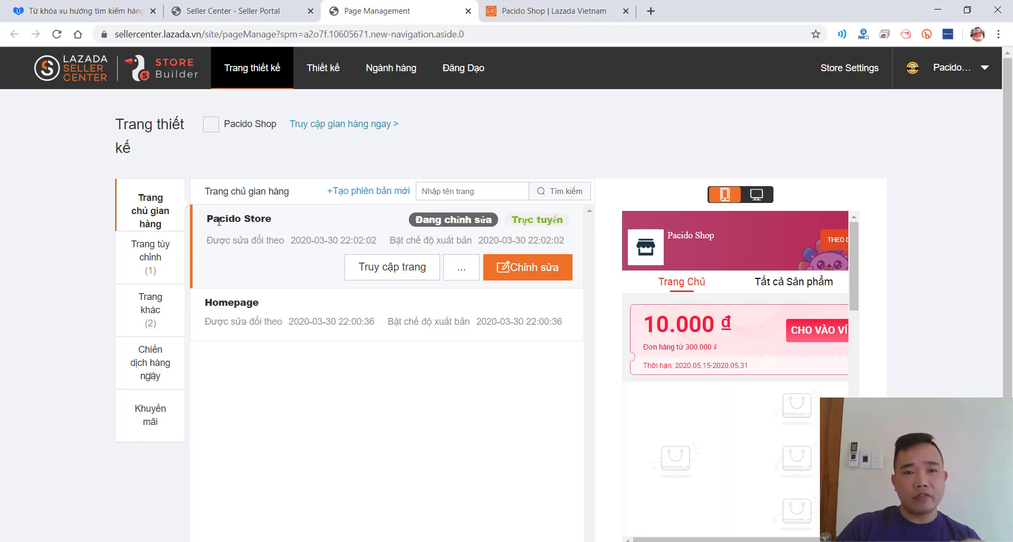
- Create a new version of the store homepage named "Pacido Shop"
click(367, 193)
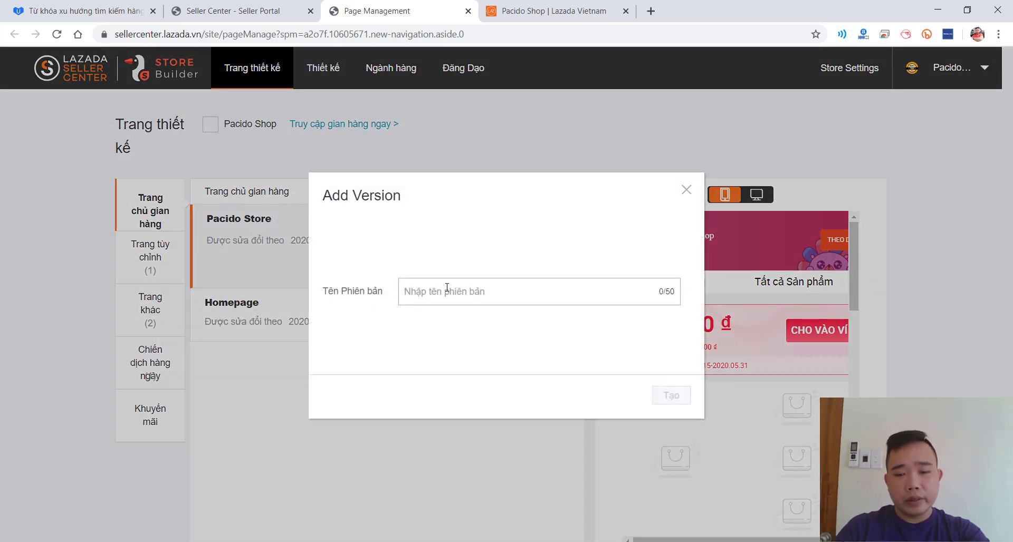
text(Pacido)
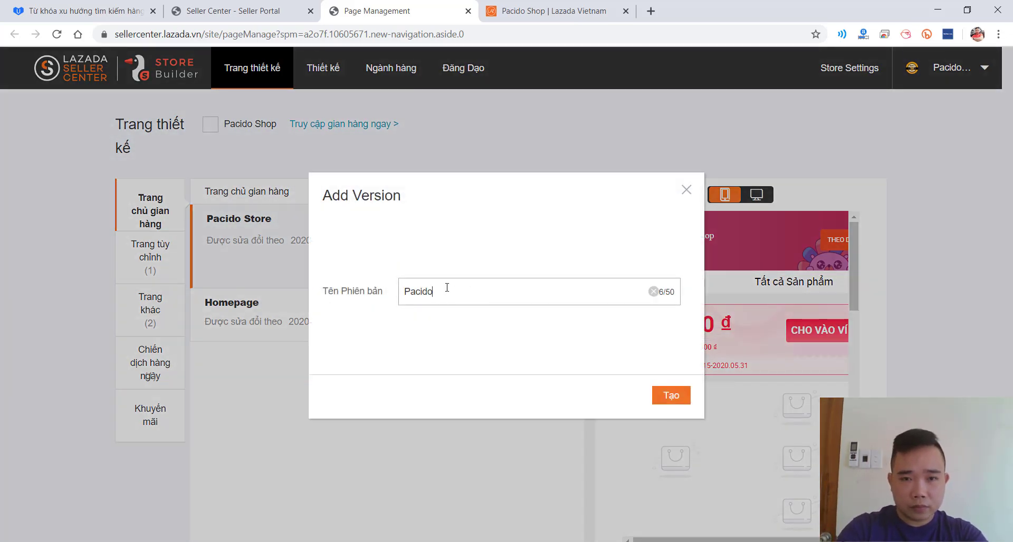
text( Shop)
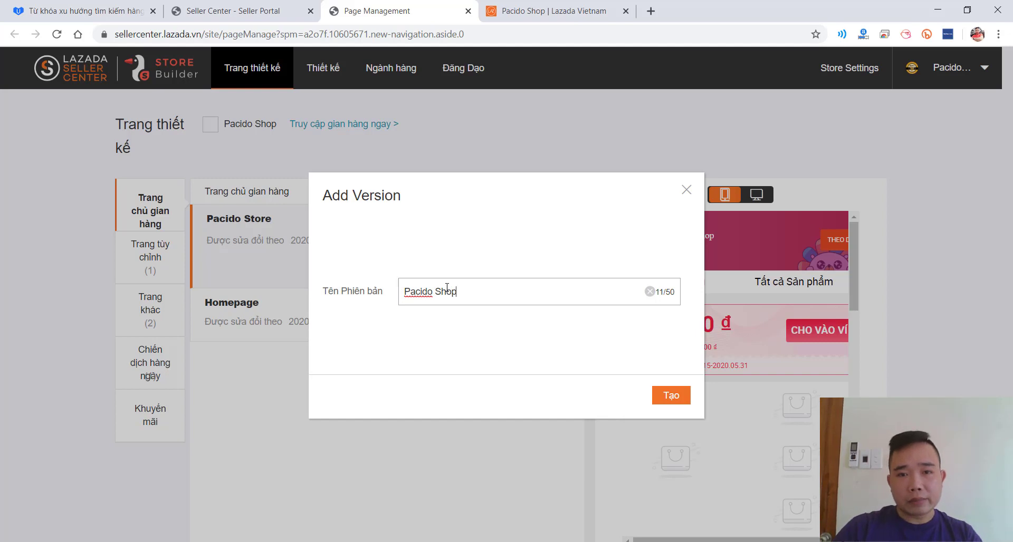
click(679, 398)
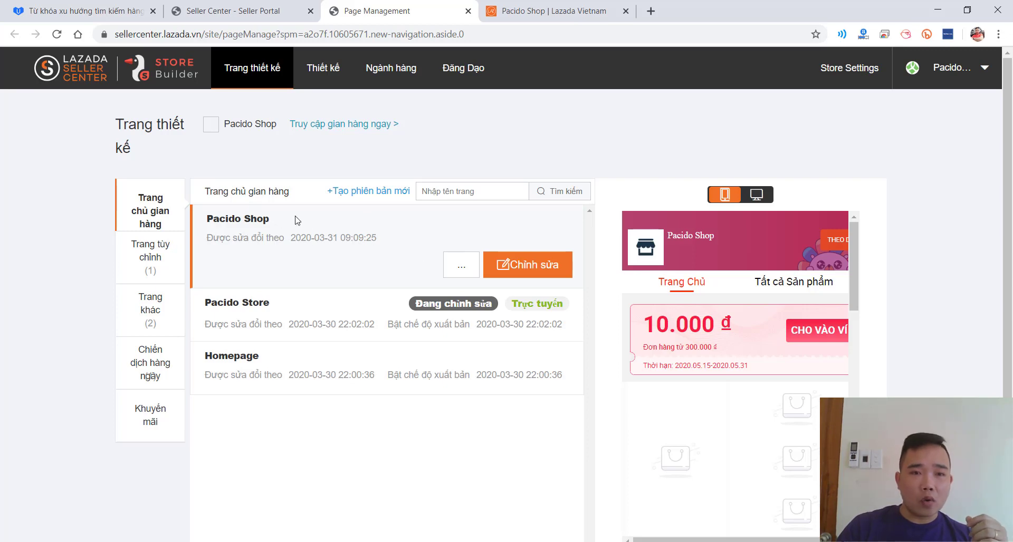
- Open the new "Pacido Shop" homepage version in the design editor and check it against the public storefront
click(522, 266)
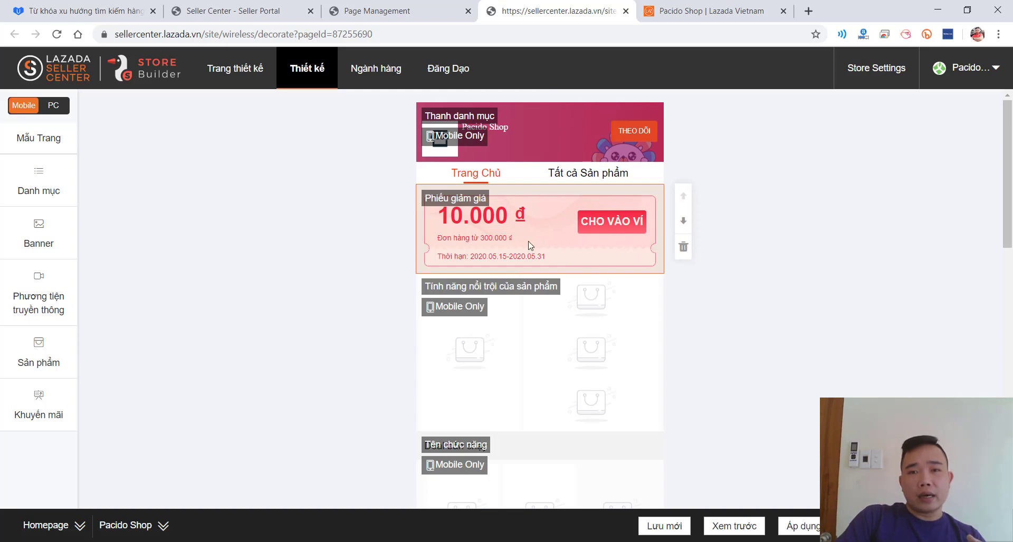
key(ctrl+Tab)
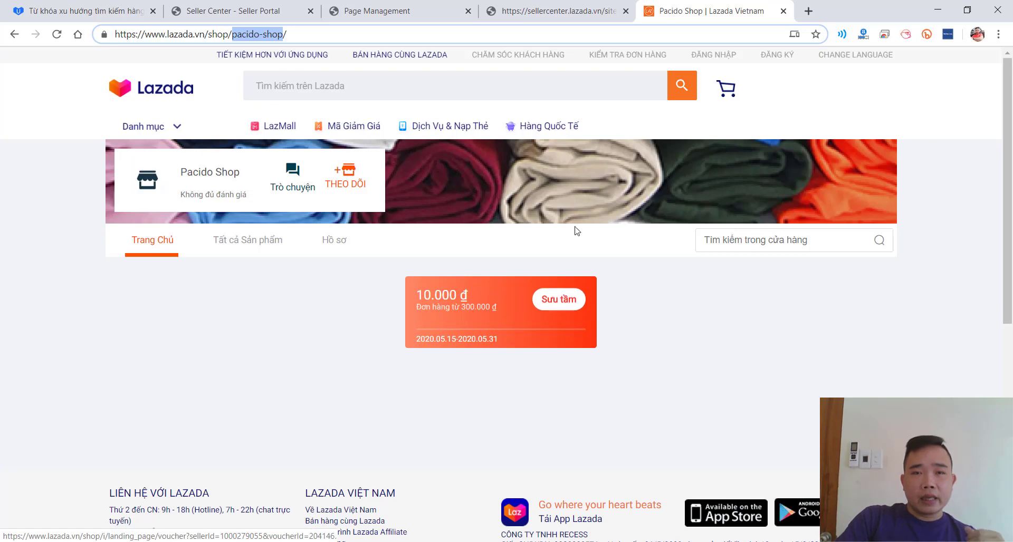
click(264, 10)
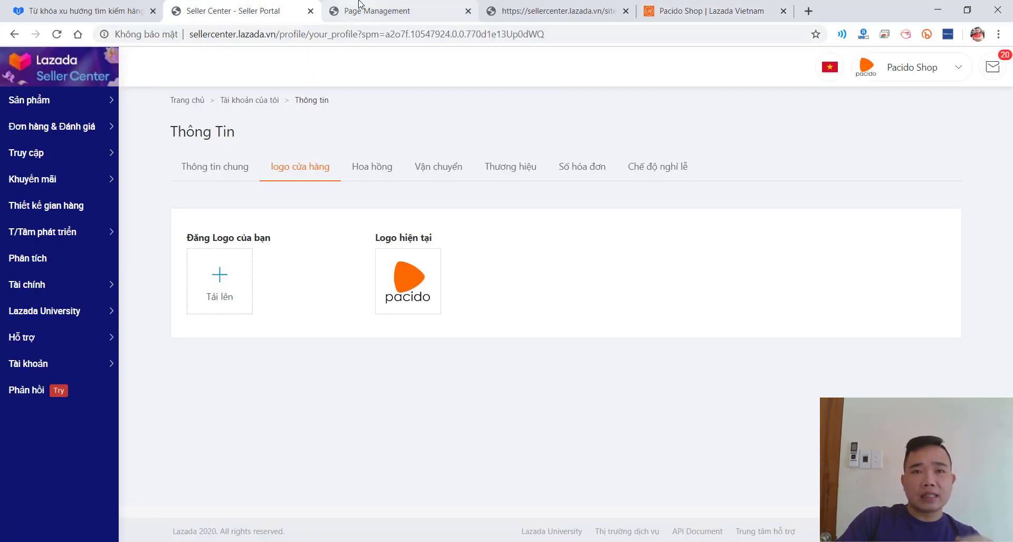
click(377, 8)
click(537, 5)
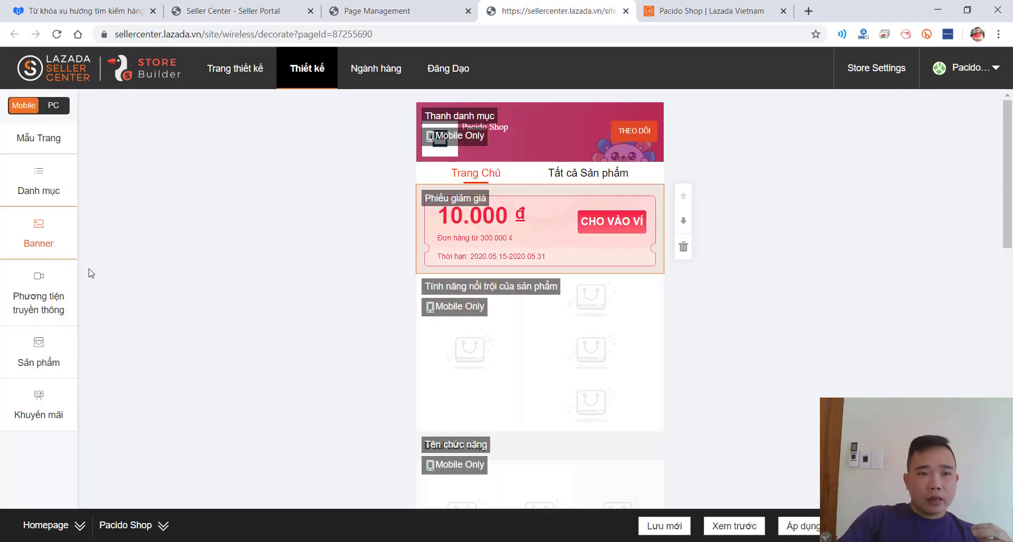
- Apply the Digital Electronics Store Template to the mobile homepage design and examine its modules
click(46, 143)
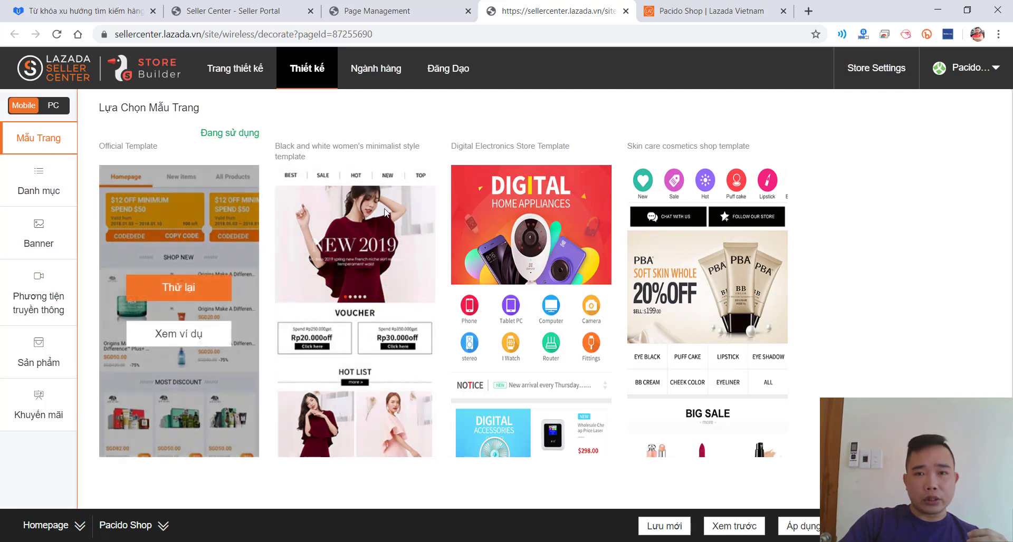
mouse_move(535, 212)
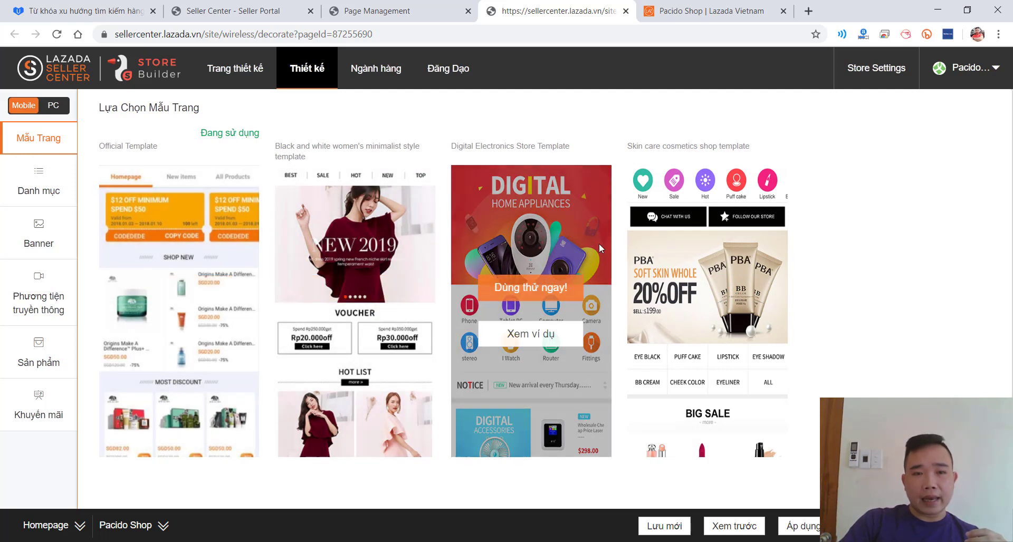
mouse_move(390, 295)
mouse_move(585, 306)
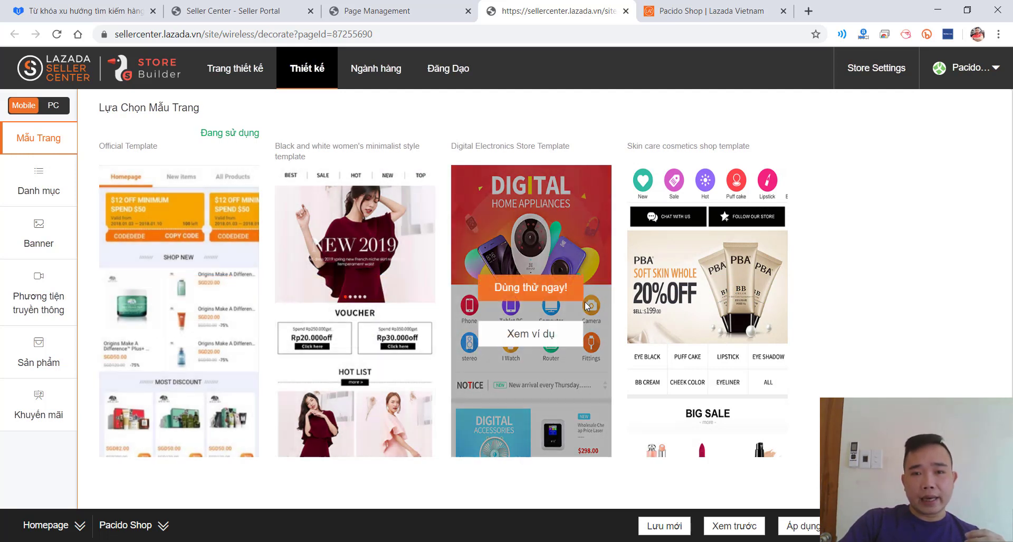
mouse_move(783, 350)
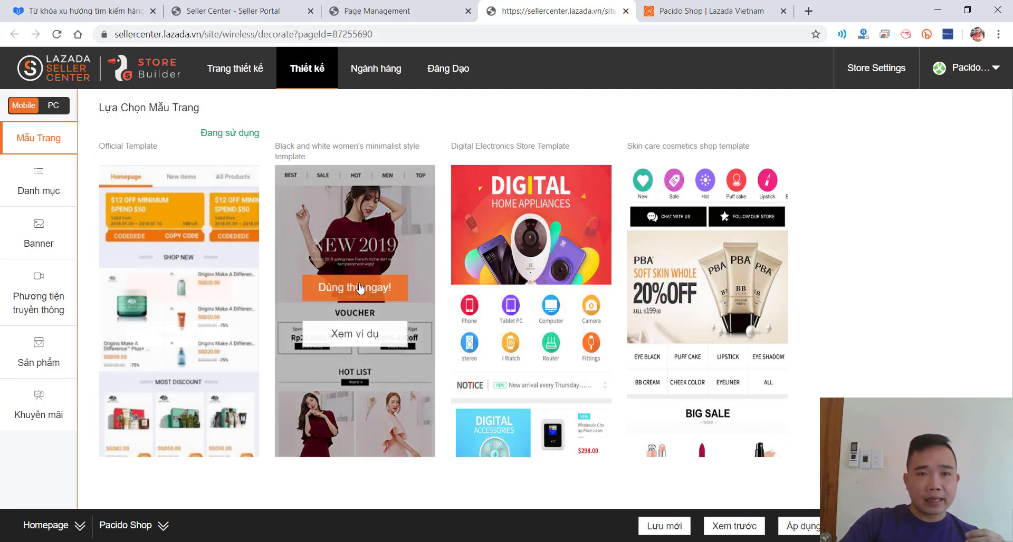
mouse_move(467, 290)
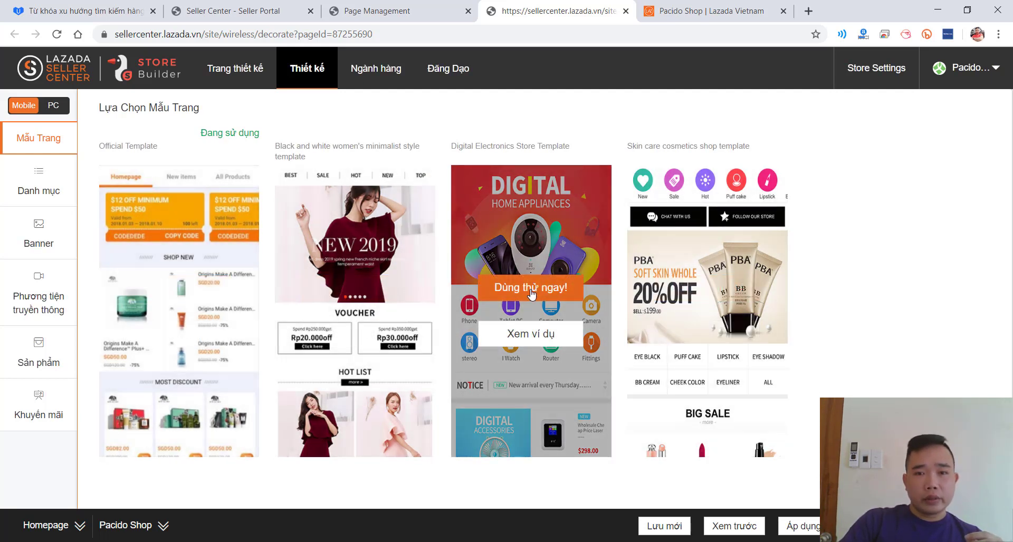
click(531, 293)
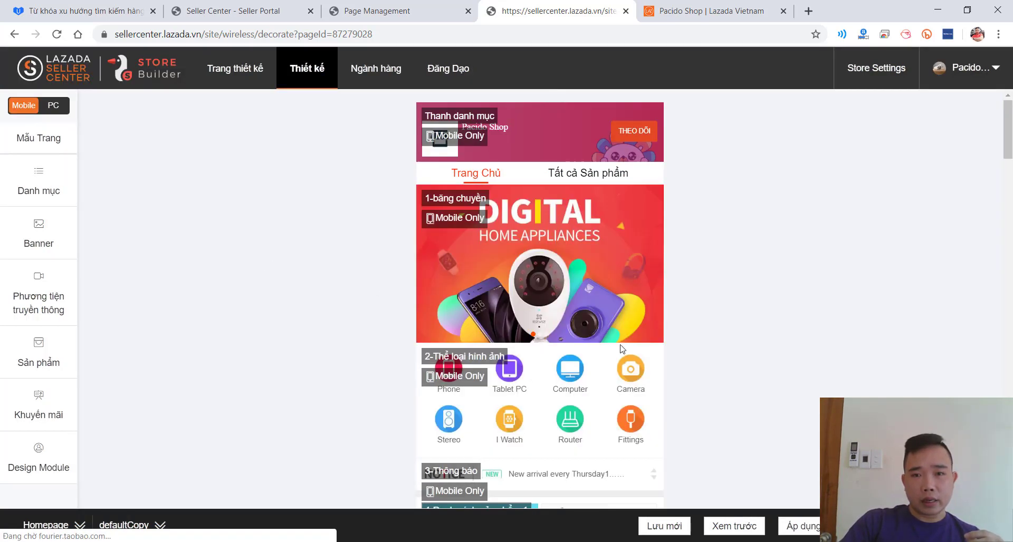
scroll(646, 339, down, 7)
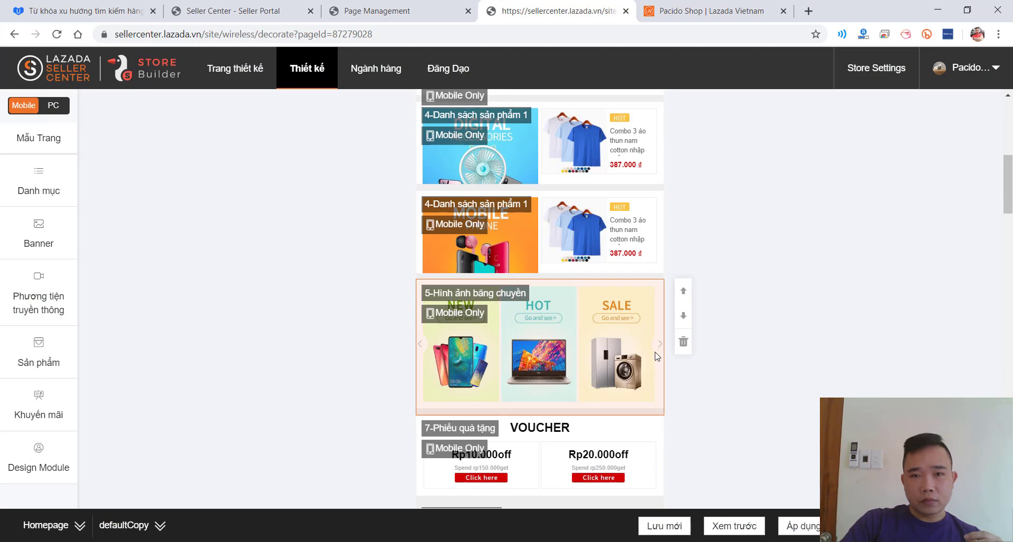
scroll(657, 356, up, 2)
scroll(612, 322, down, 6)
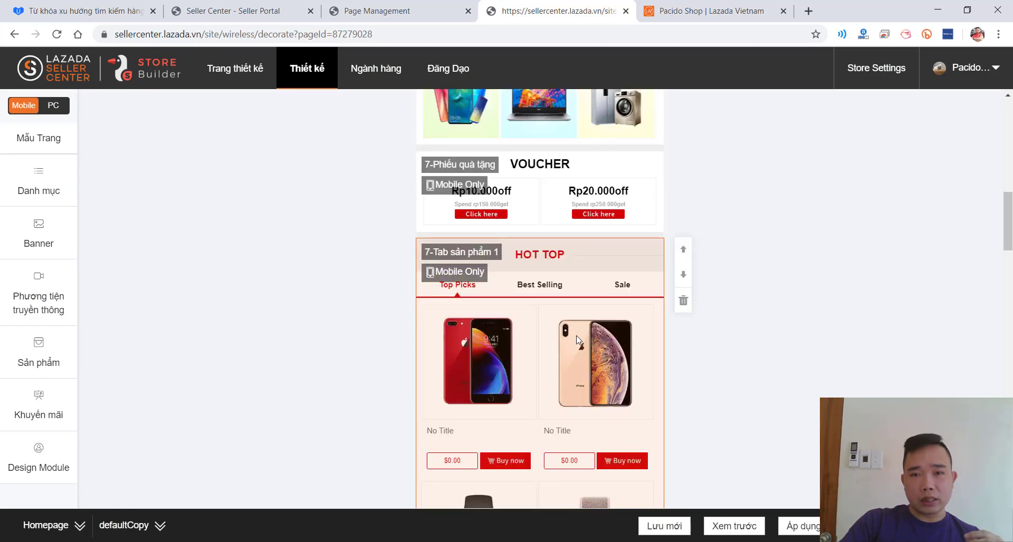
scroll(578, 340, down, 10)
scroll(580, 338, up, 17)
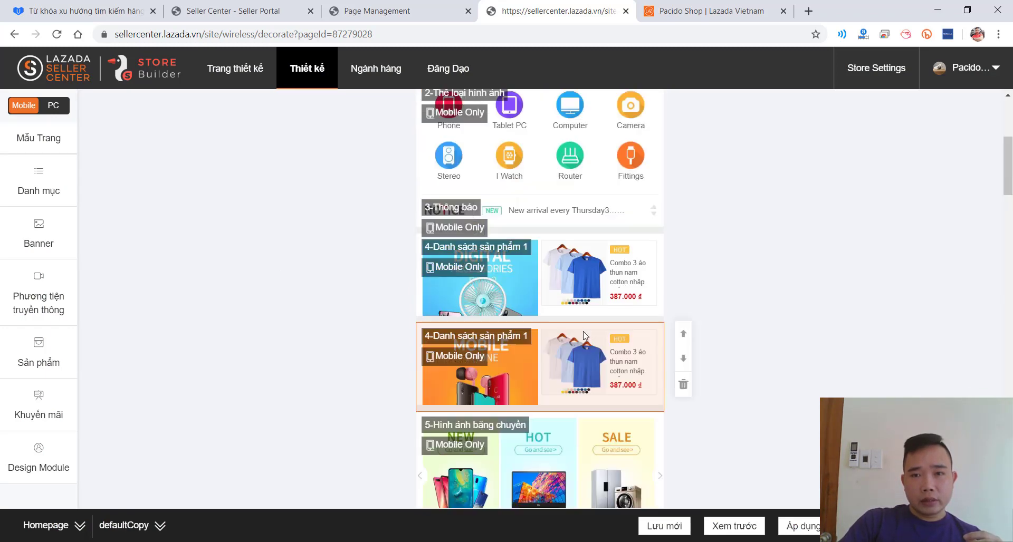
- Look at the settings of the top carousel module (1-băng chuyền) and delete the module from the mobile homepage
scroll(504, 294, up, 5)
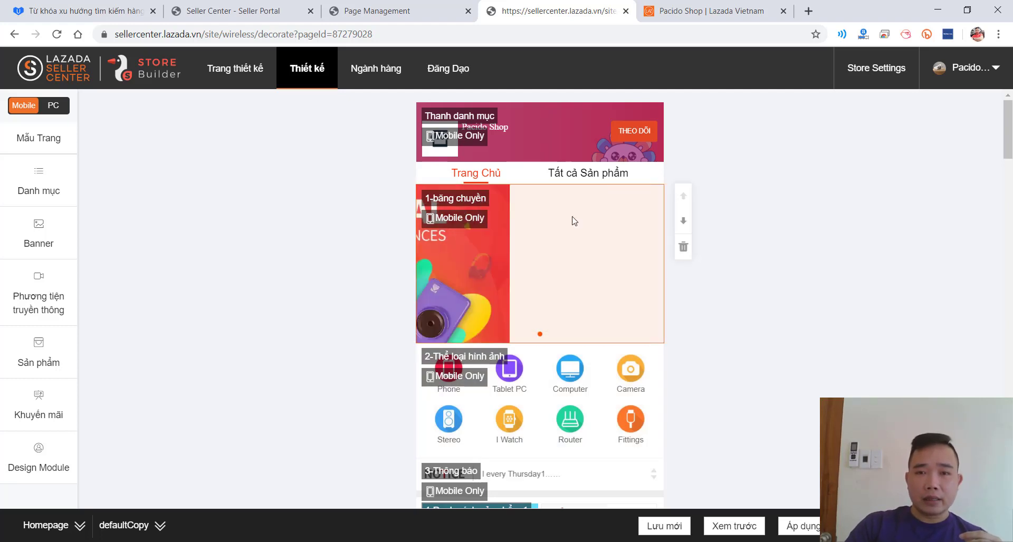
click(571, 216)
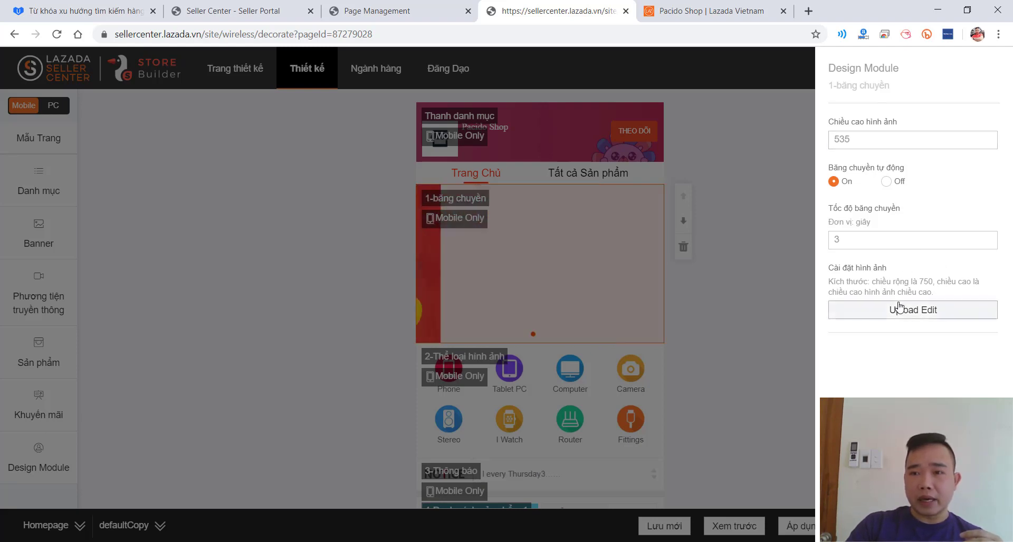
click(641, 278)
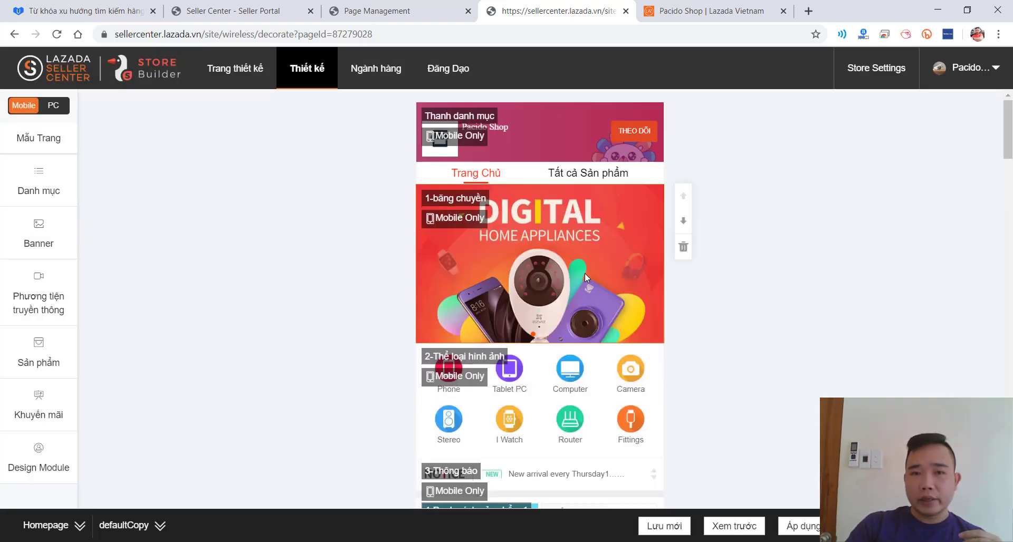
click(686, 253)
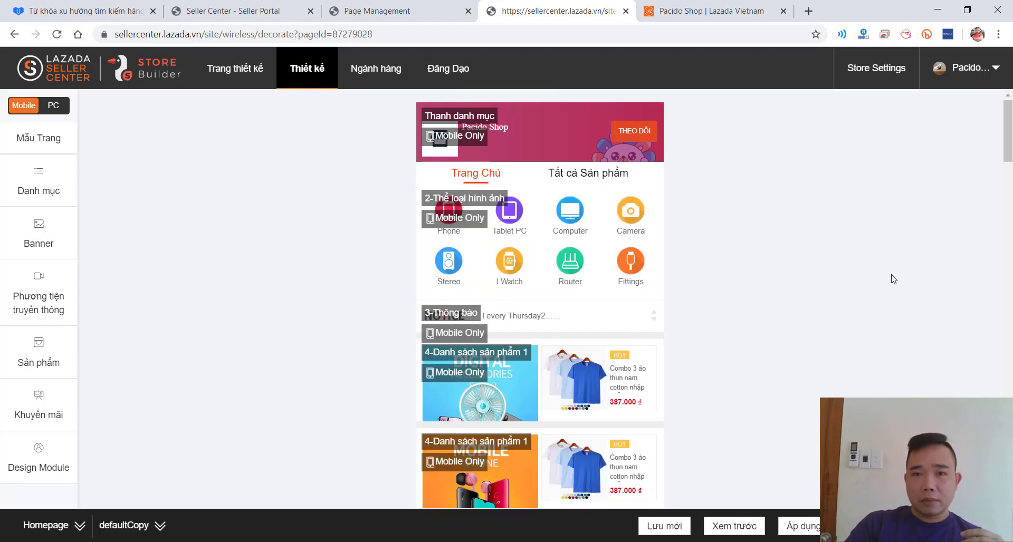
- Add a single-banner module (Banner đơn) directly under the store header and upload image 1281, cropped, as its Vietnamese picture
click(55, 236)
drag(165, 160, 507, 201)
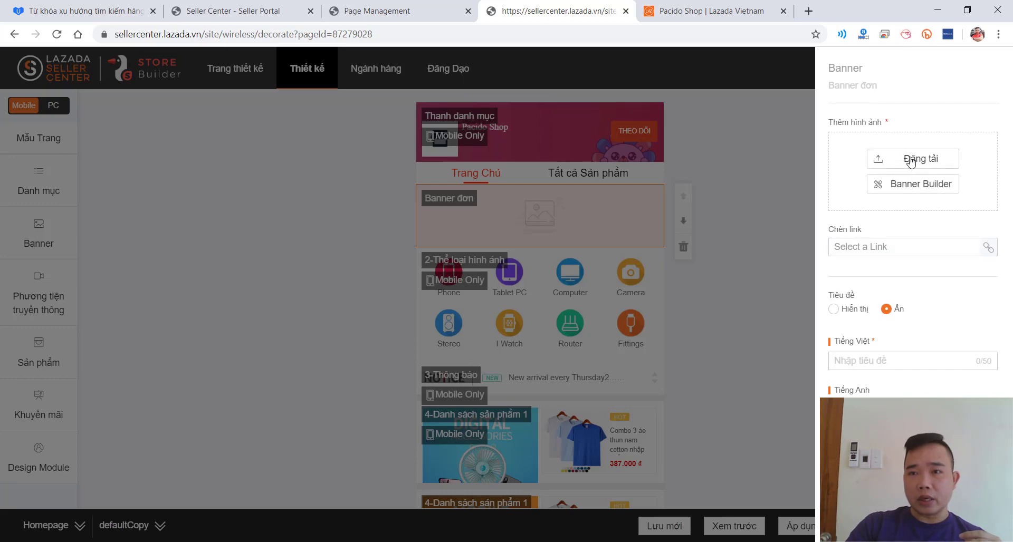
click(908, 158)
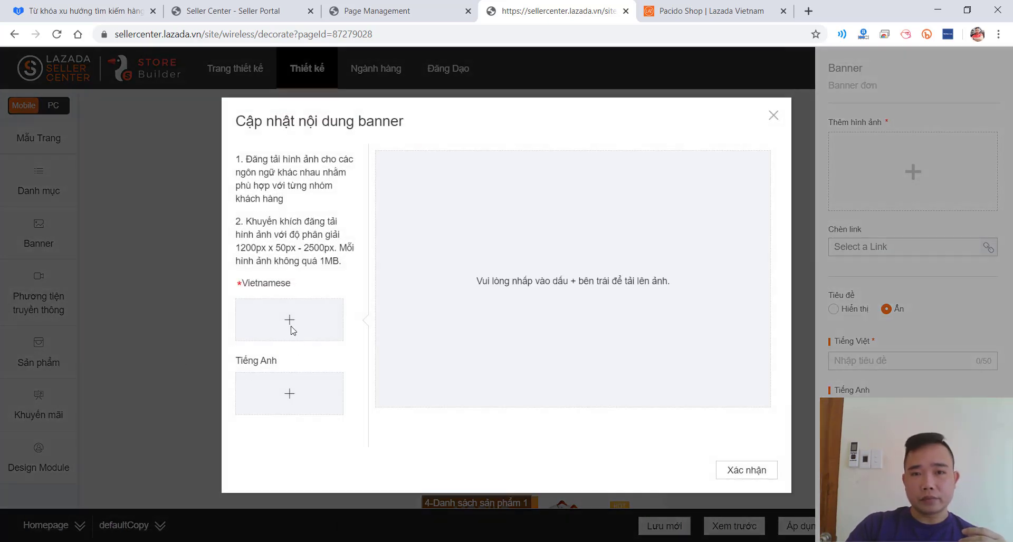
click(291, 331)
double_click(393, 124)
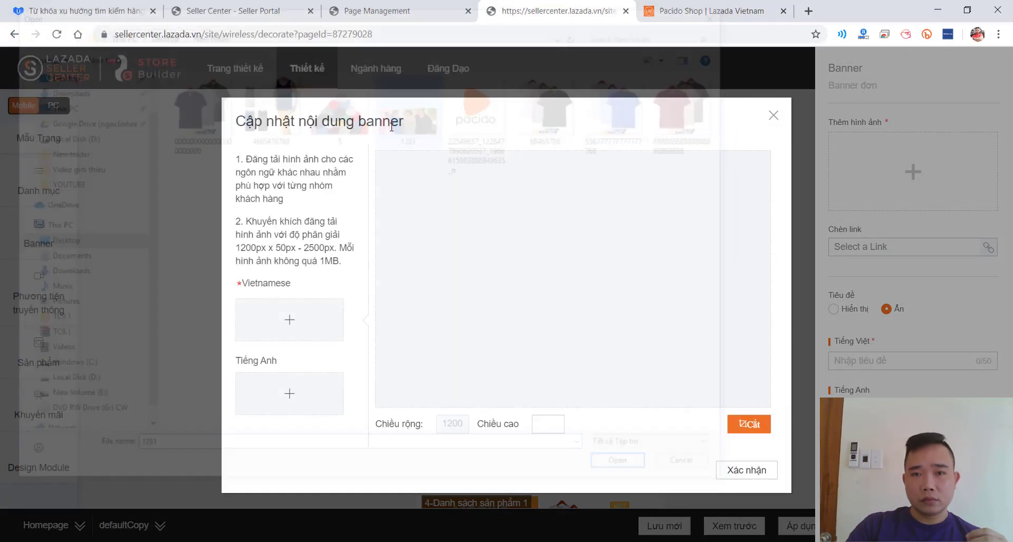
click(747, 428)
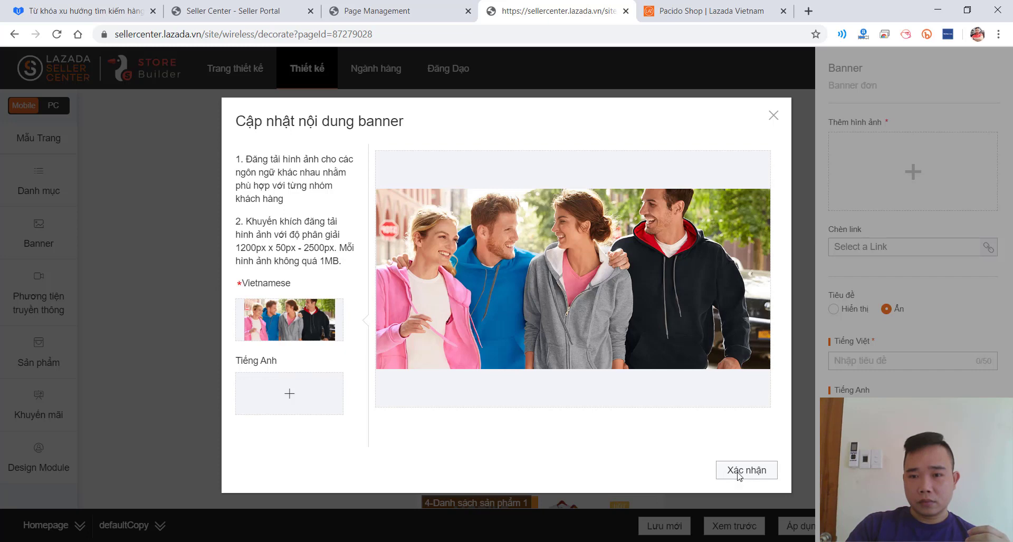
click(738, 474)
click(759, 504)
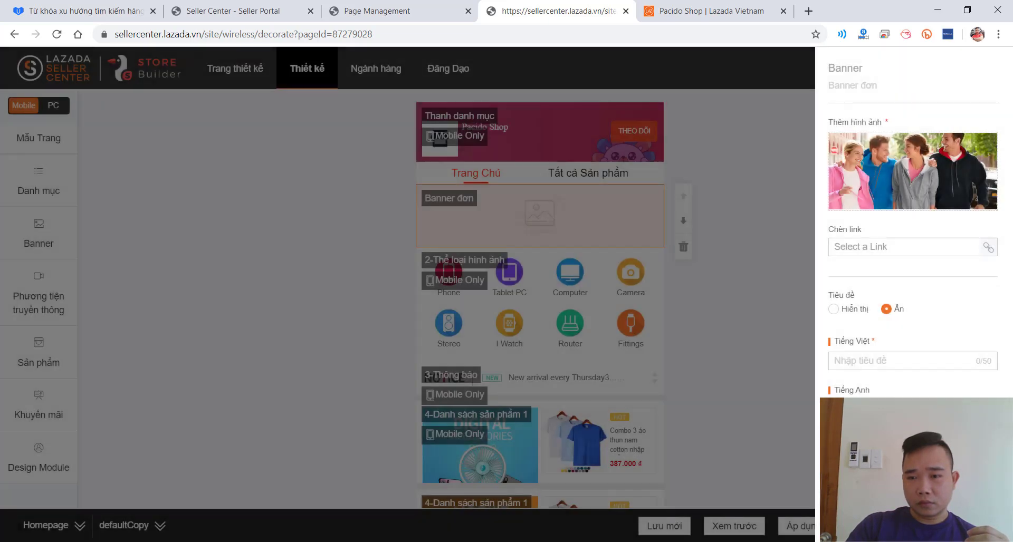
click(395, 230)
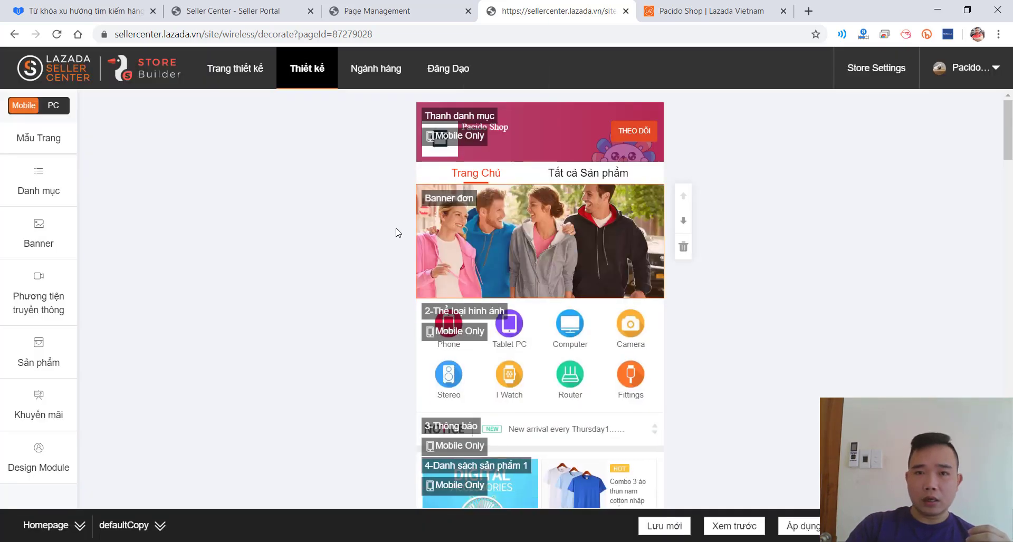
- Replace the header's 1200 x 128 desktop banner for Vietnamese with the cropped image 54675678 from the Desktop folder
click(549, 129)
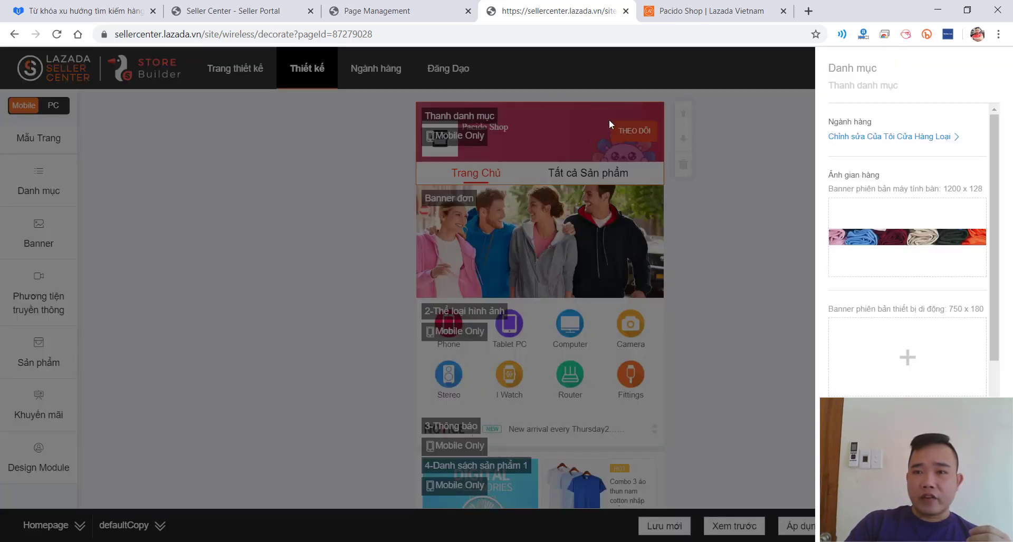
click(678, 10)
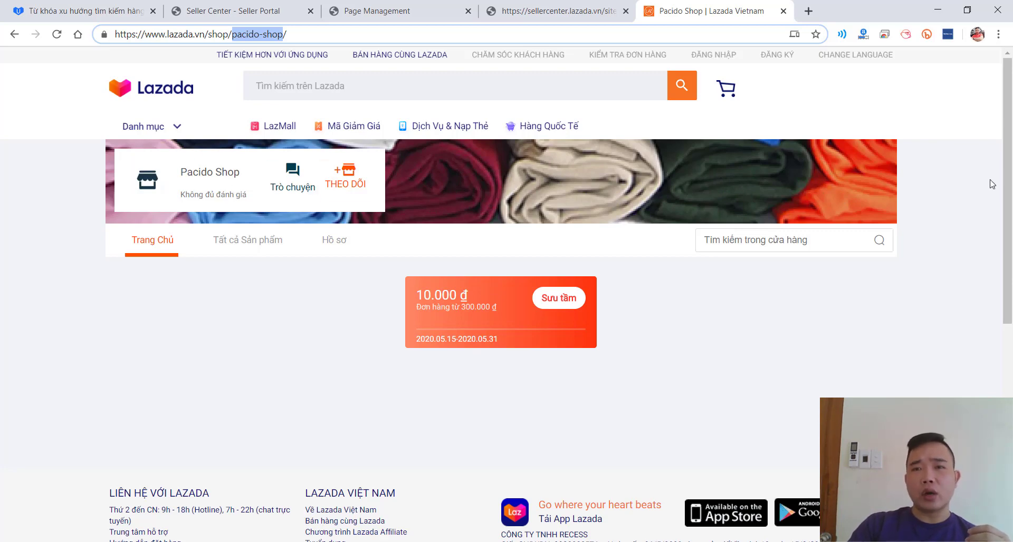
click(546, 9)
mouse_move(919, 251)
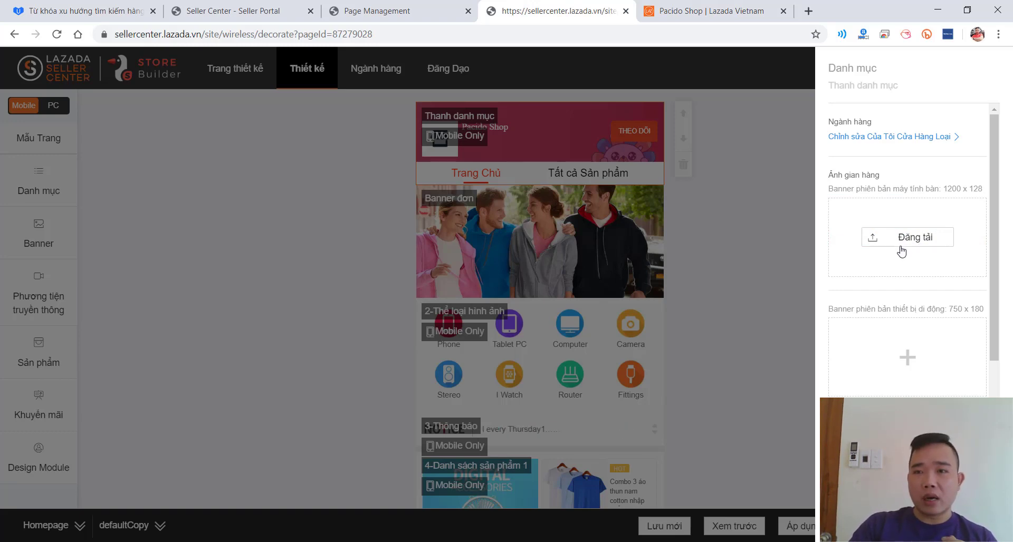
click(879, 250)
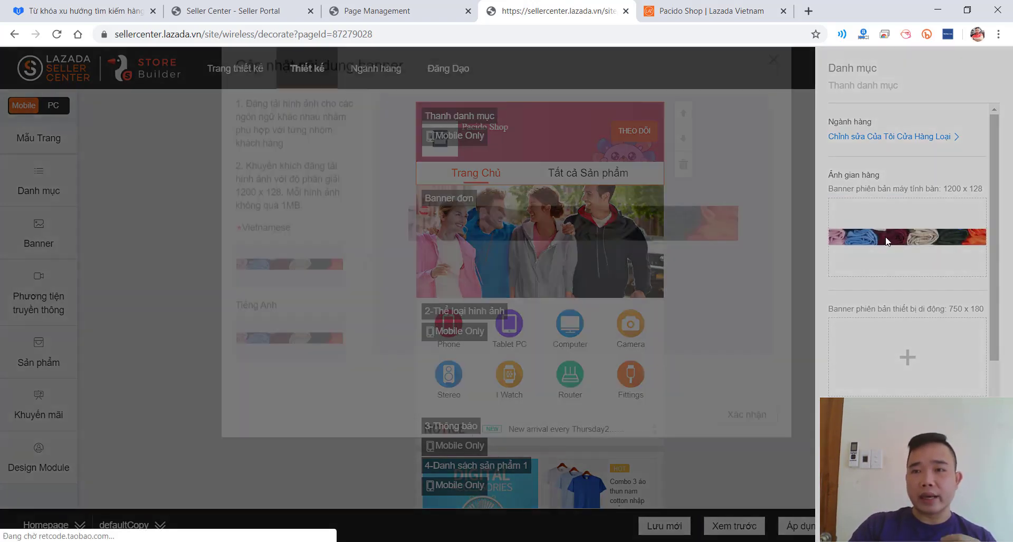
click(287, 319)
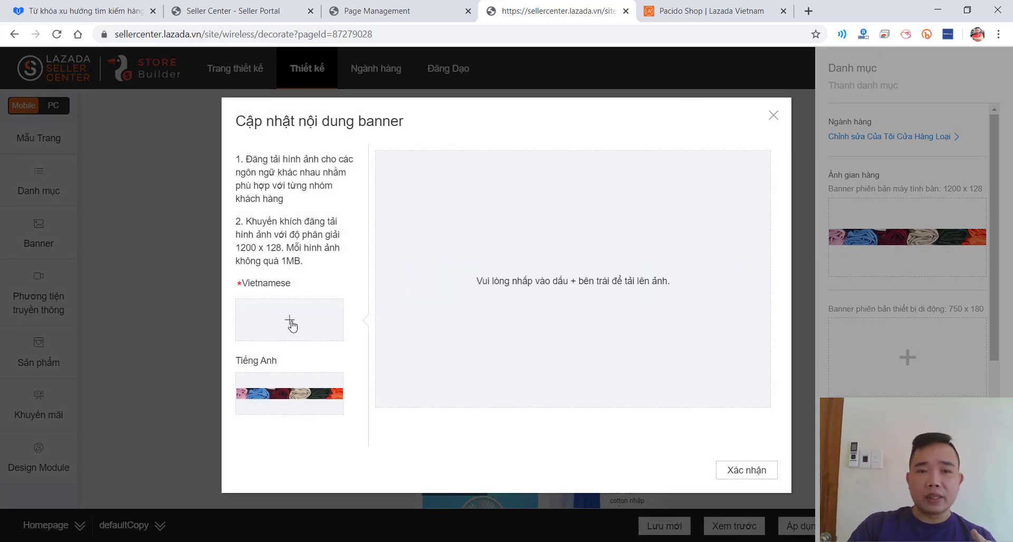
click(290, 323)
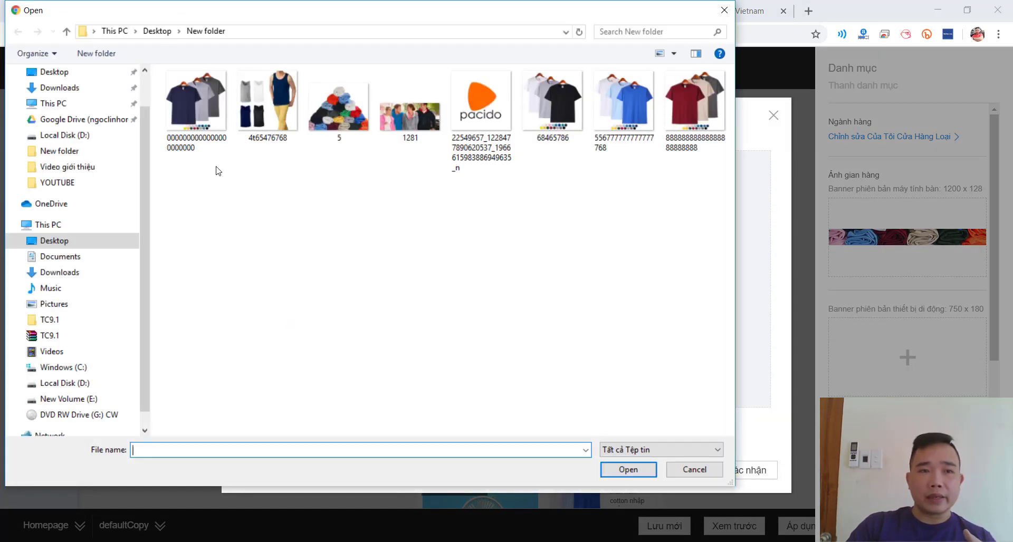
click(59, 72)
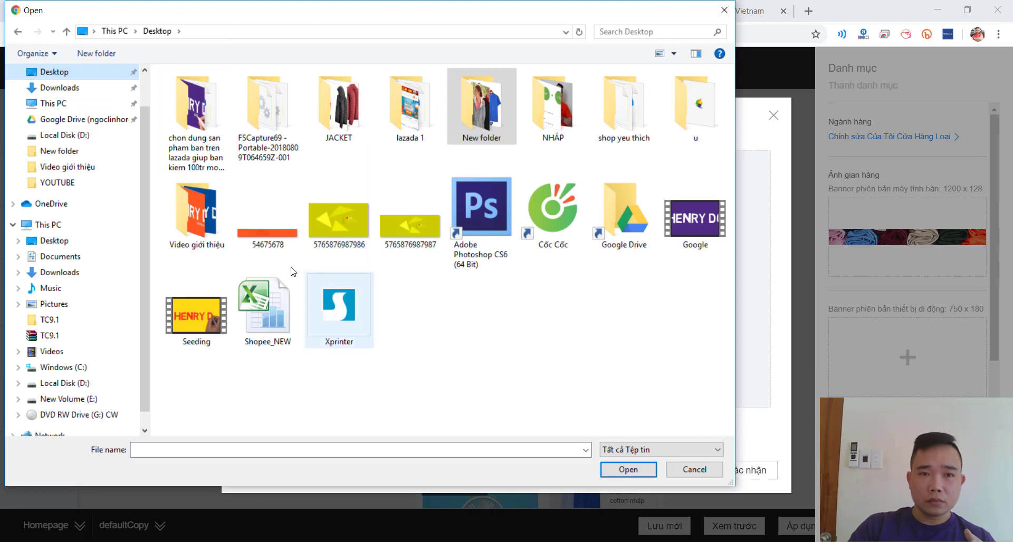
double_click(275, 249)
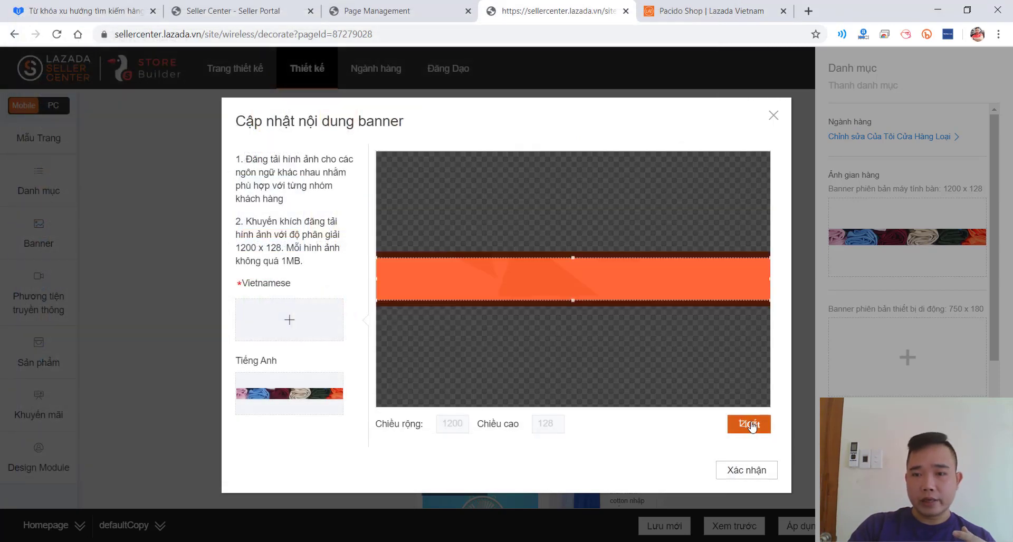
click(751, 427)
click(734, 471)
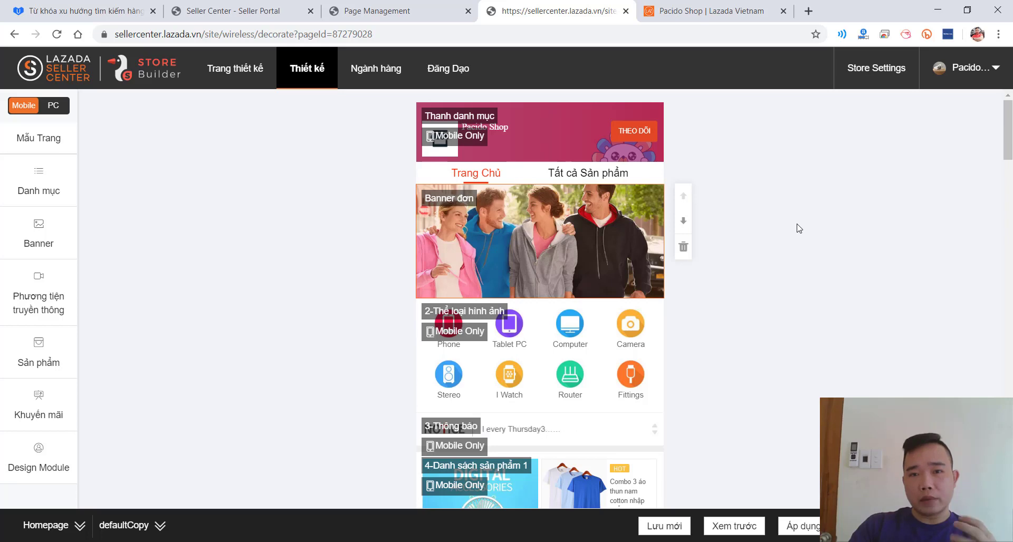
- Publish the homepage design for both mobile and desktop and view the published storefront page
click(807, 526)
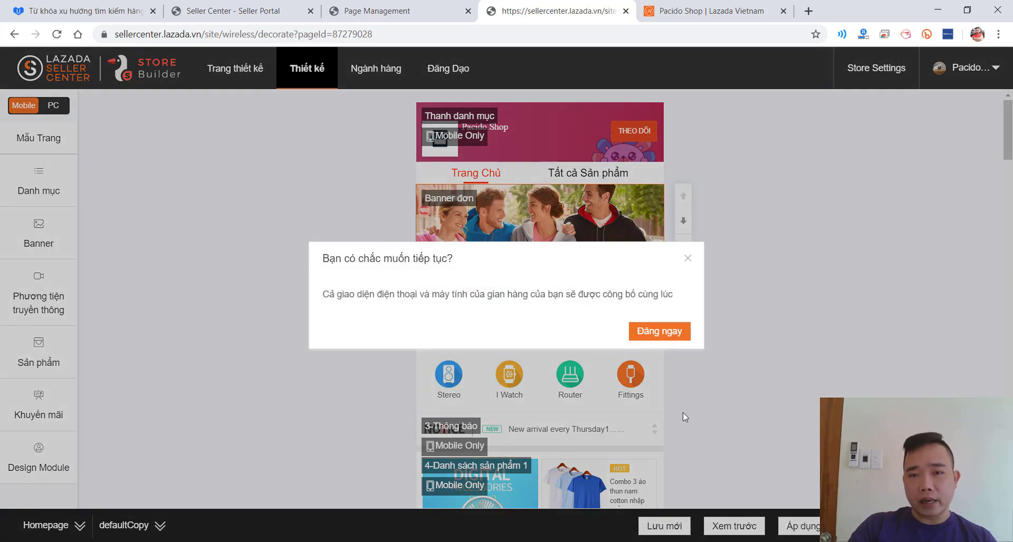
click(659, 332)
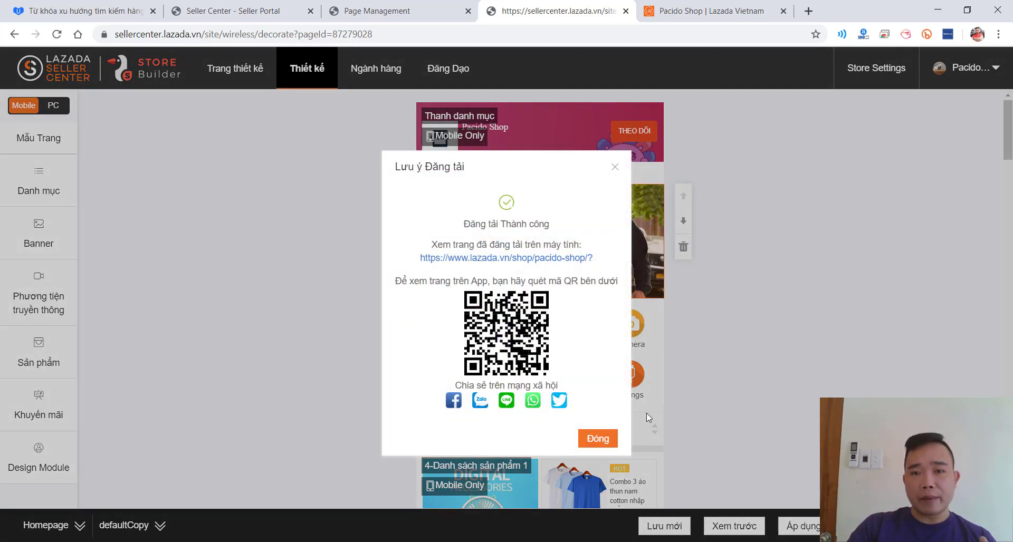
click(559, 264)
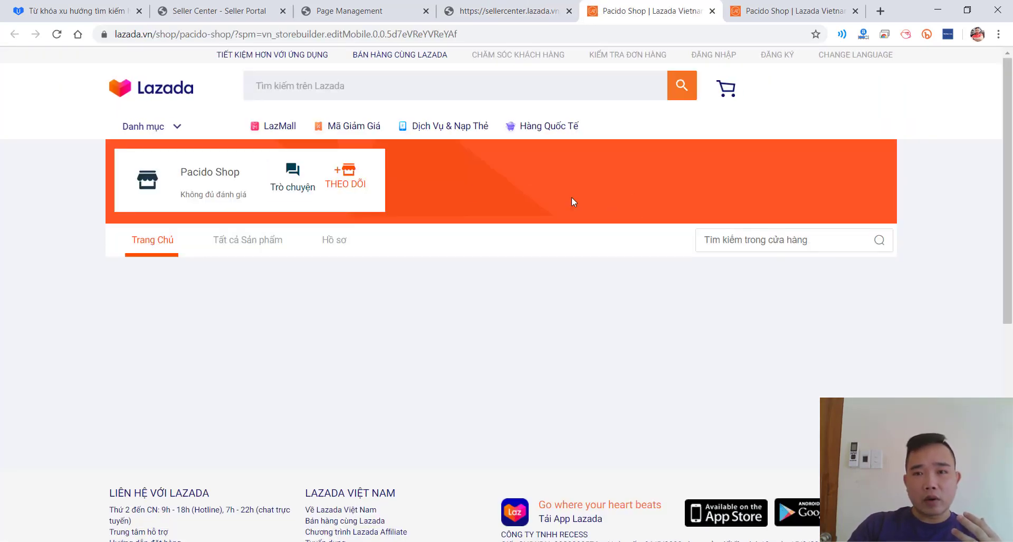
scroll(572, 197, down, 1)
scroll(443, 217, up, 1)
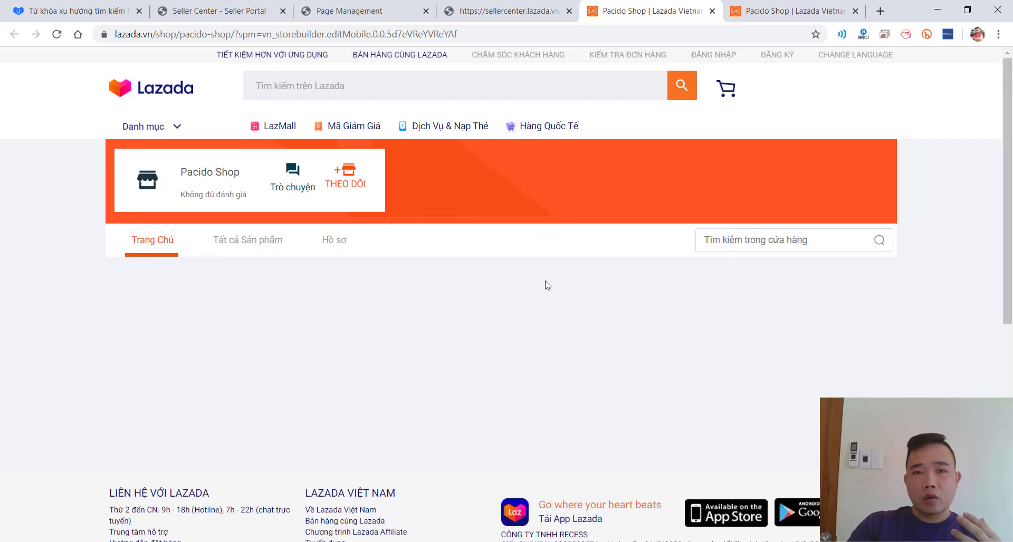
scroll(352, 346, down, 2)
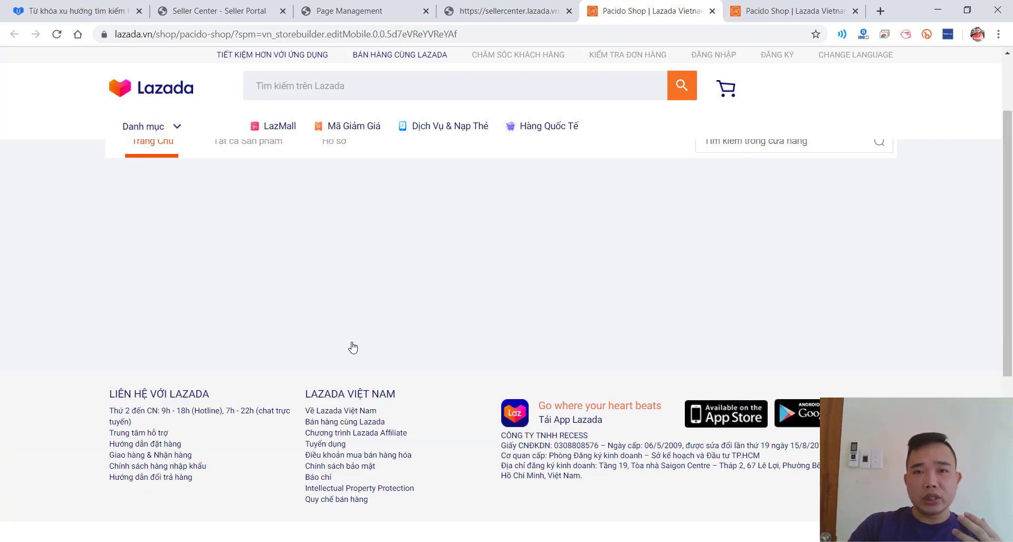
scroll(351, 344, up, 2)
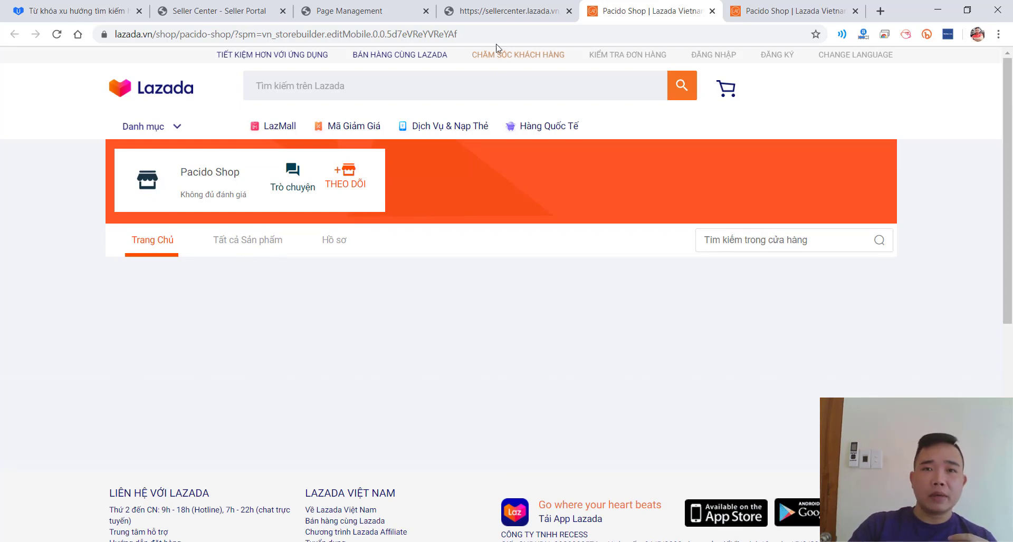
- Dismiss the publishing notice in the design editor and reload the public storefront to recheck it
click(495, 10)
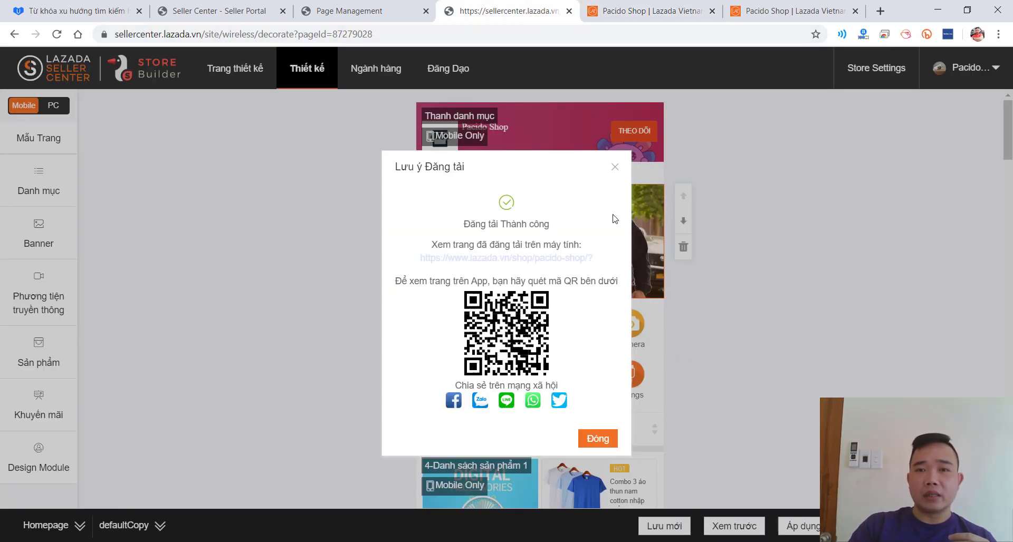
click(615, 167)
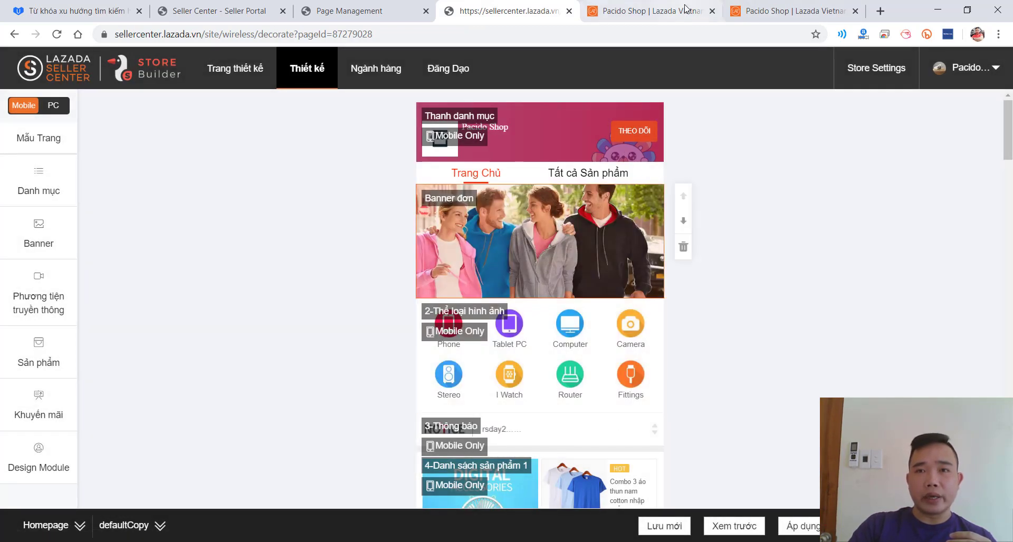
click(648, 10)
key(F5)
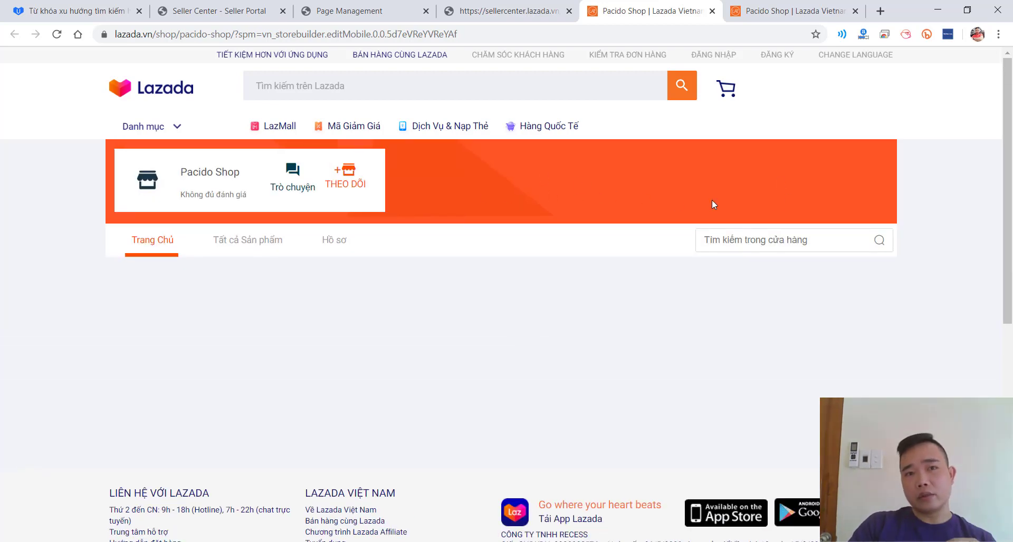
- Return to the design editor and examine the mobile modules and the settings of the first product list module (4-Danh sách sản phẩm 1)
click(528, 11)
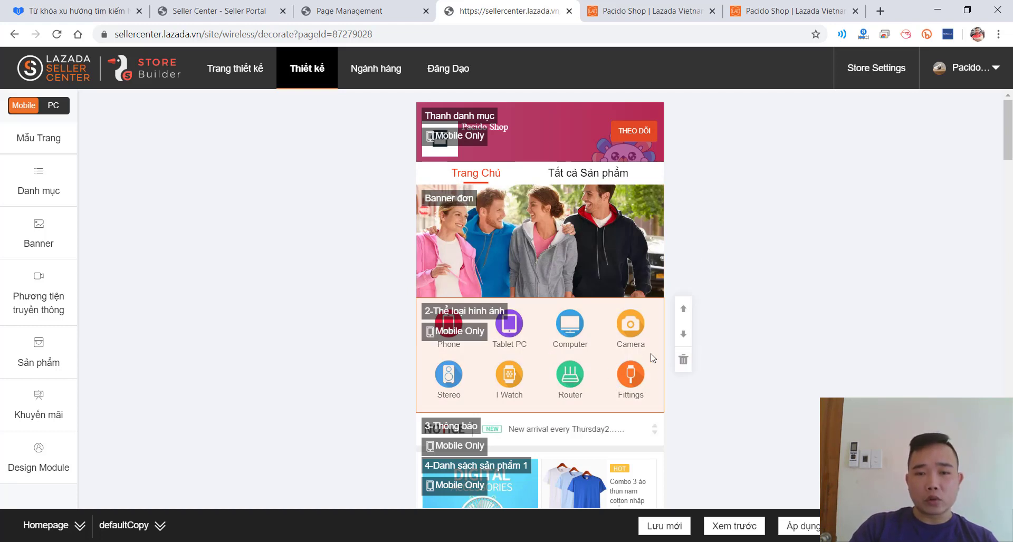
click(39, 238)
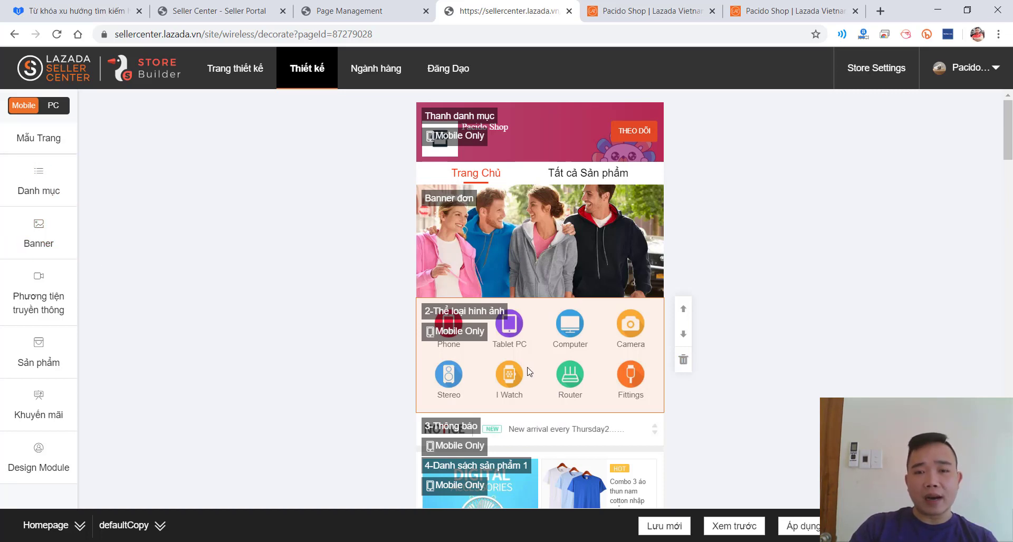
scroll(580, 369, down, 3)
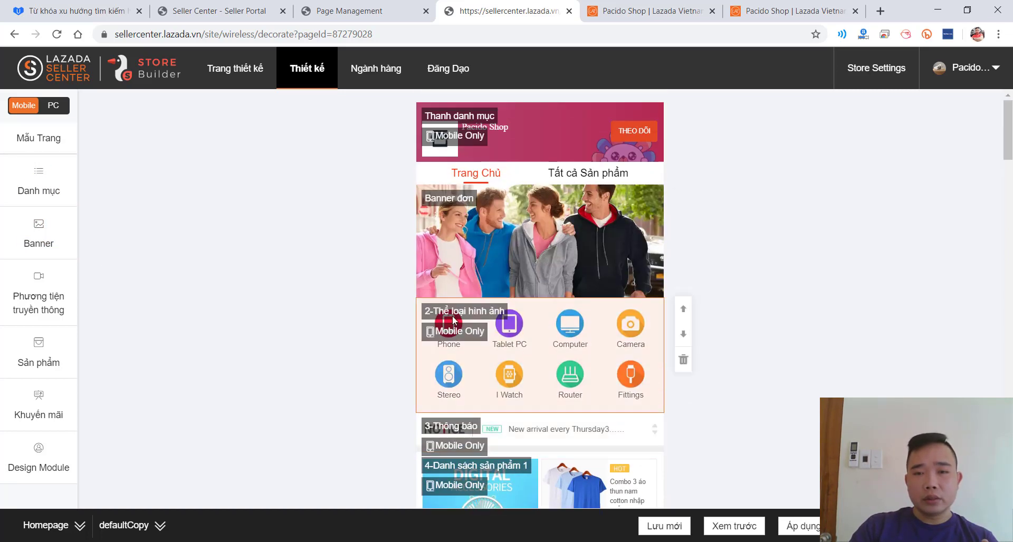
scroll(472, 327, down, 3)
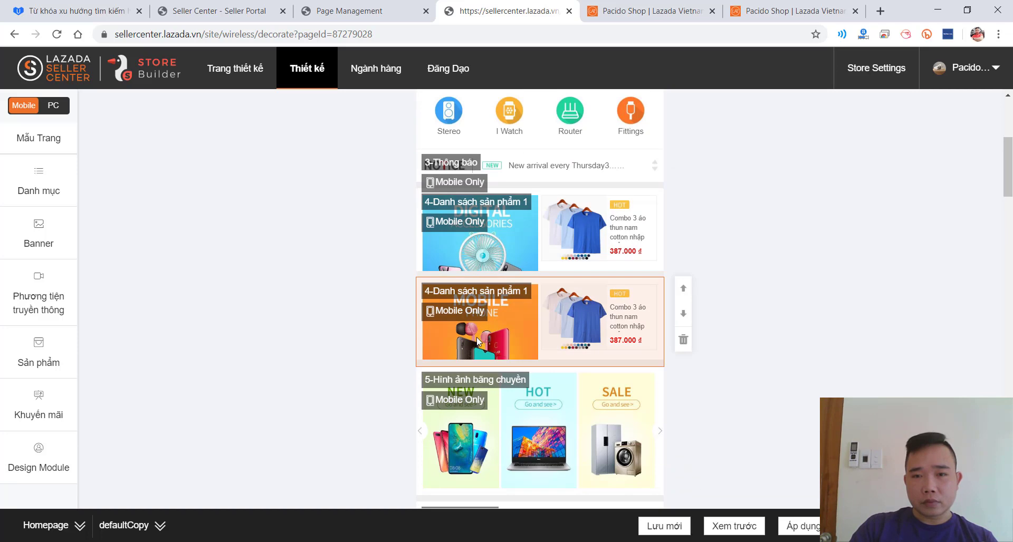
click(495, 238)
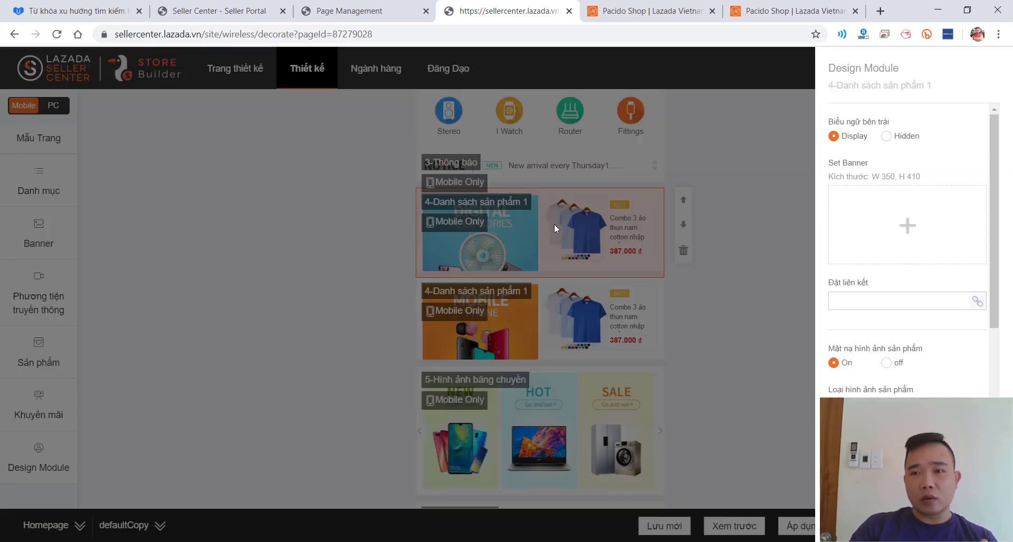
mouse_move(891, 258)
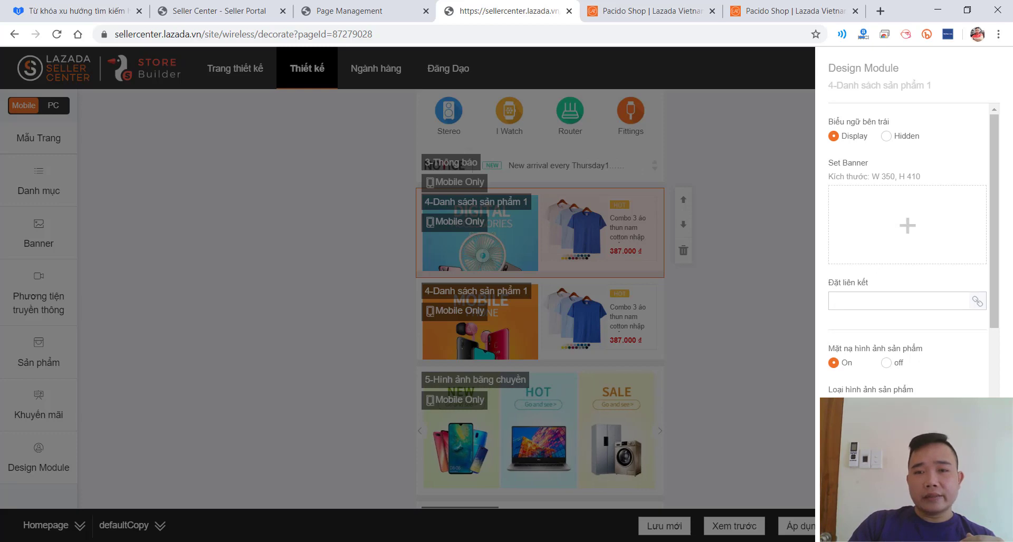
click(623, 437)
scroll(470, 324, up, 5)
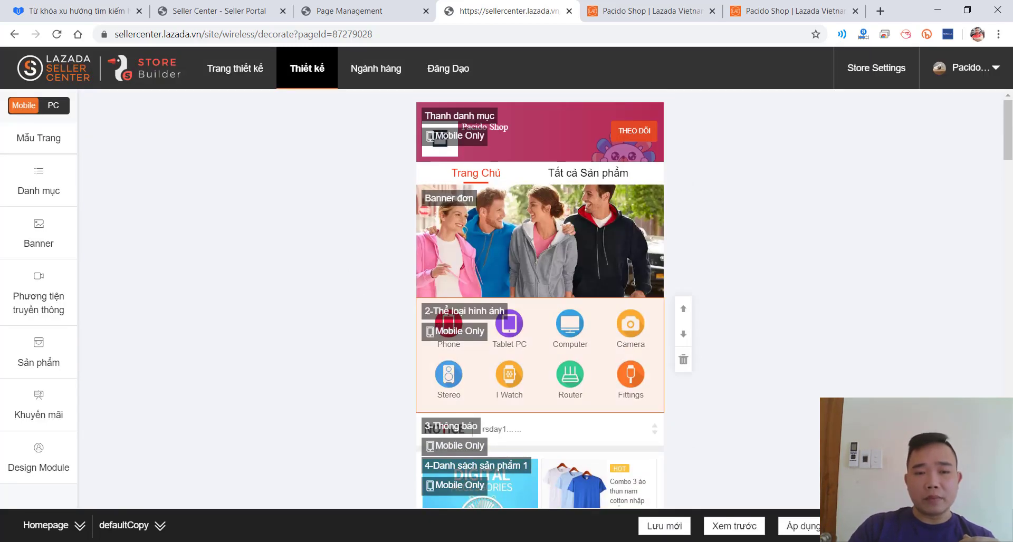
- Switch to the sticky note and replace its heading after "I-" with "THIẾT KẾ CỬA HÀNG", keeping a blank line below it
key(alt+Tab)
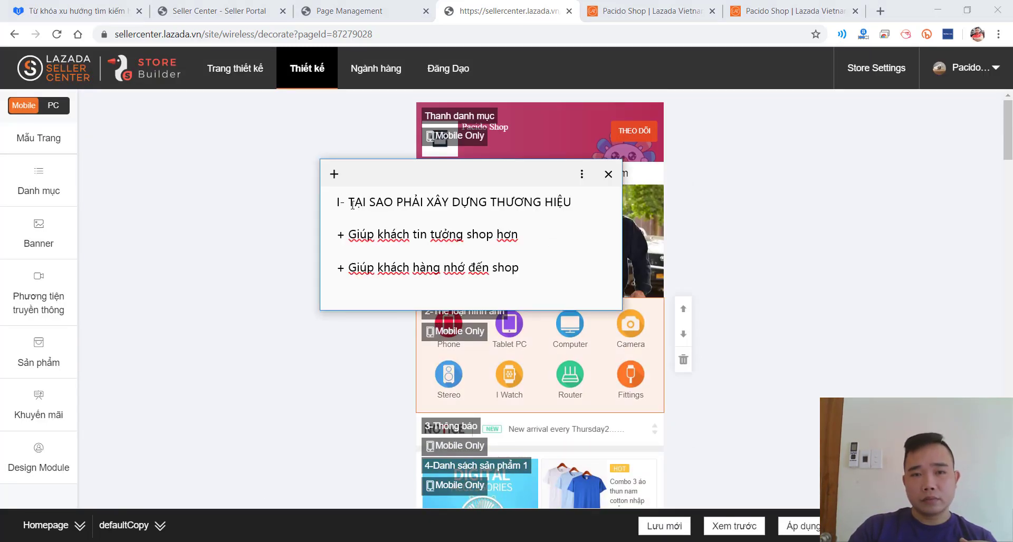
drag(352, 204, 592, 202)
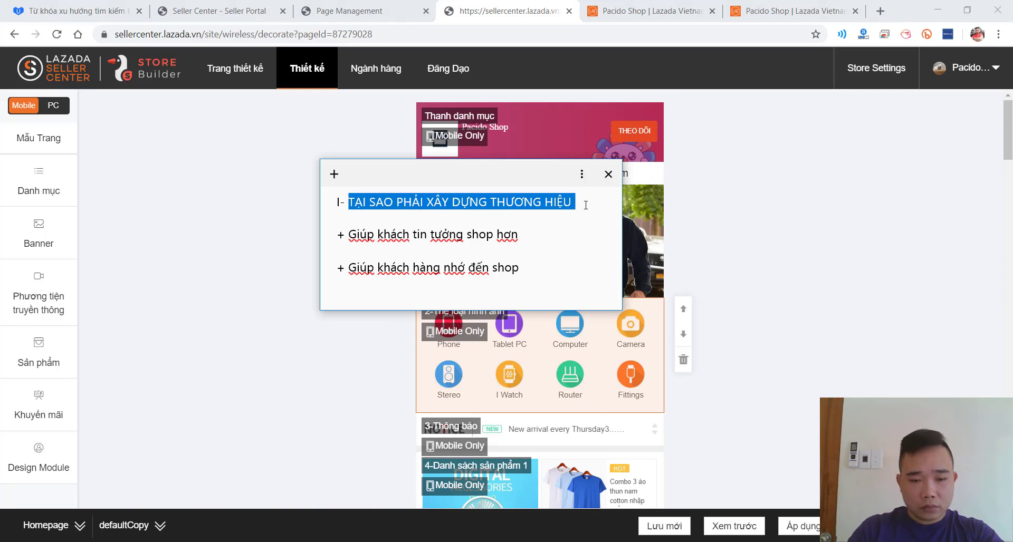
text(T)
key(BackSpace)
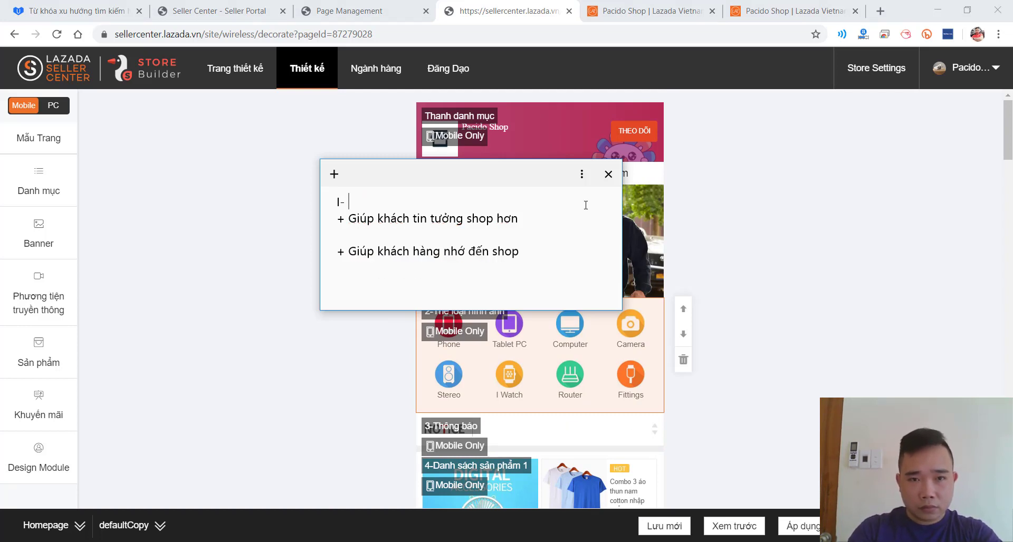
text(THIẾT )
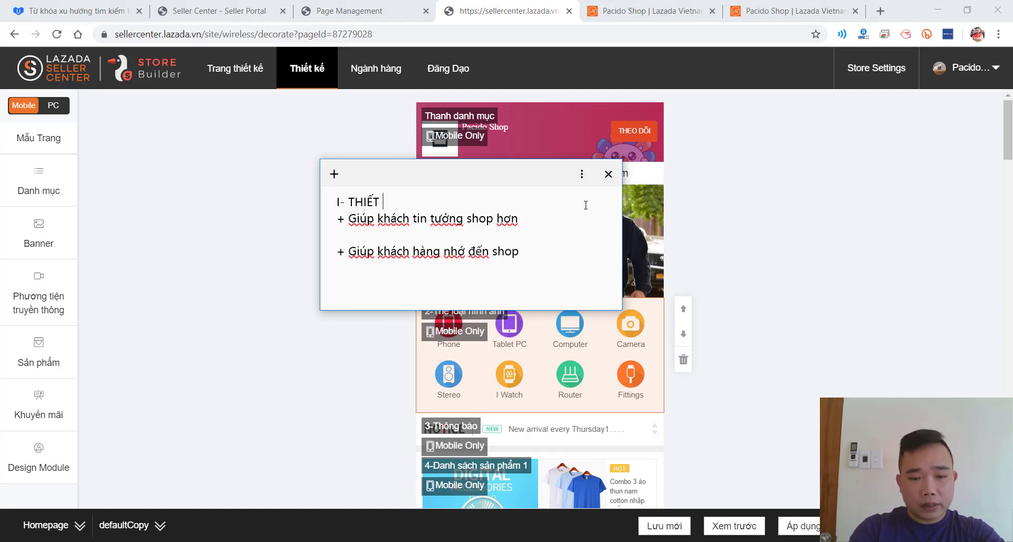
text(KẾ CƯA )
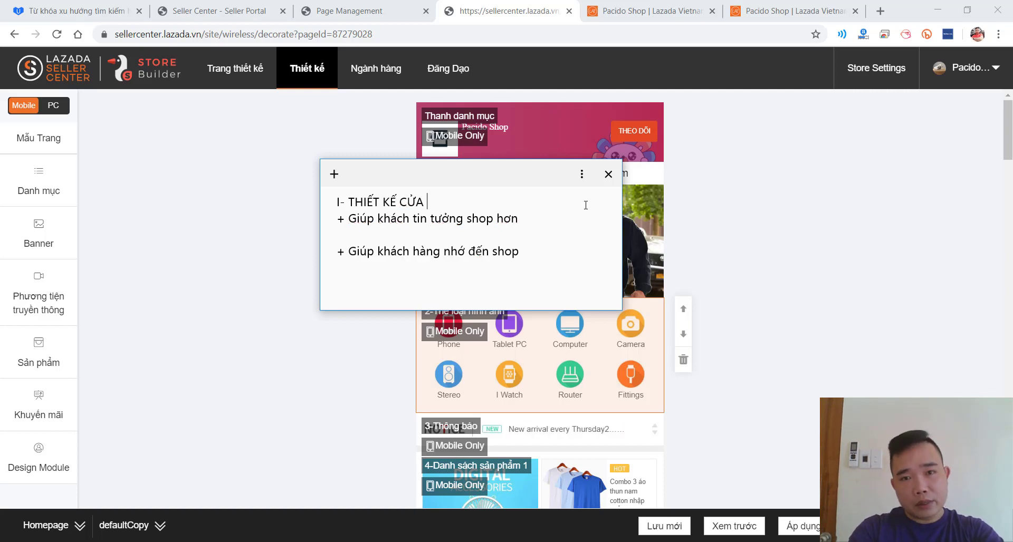
text(HÀNG)
key(Return)
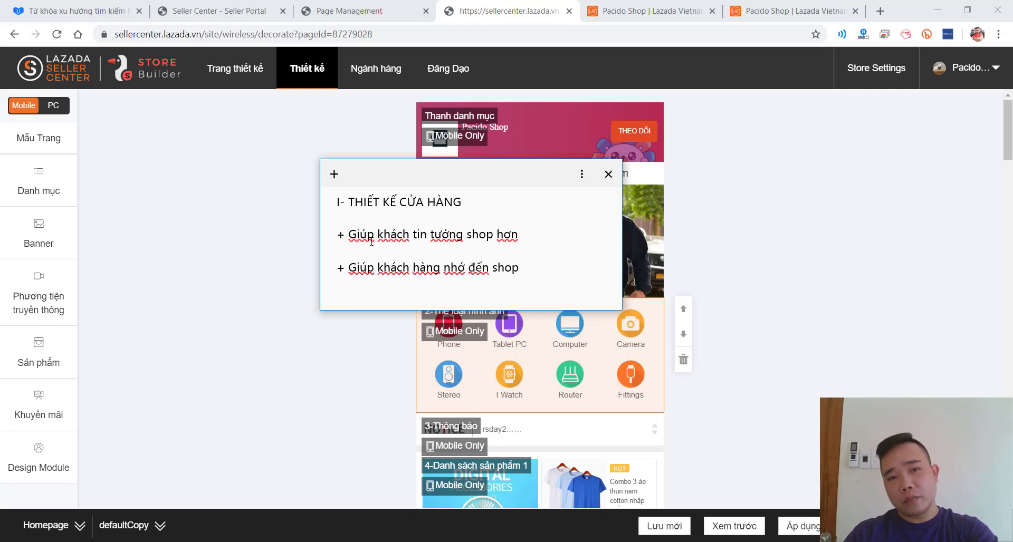
- Replace the text of the note's first "+" point with "Kho ảnh"
drag(349, 234, 530, 230)
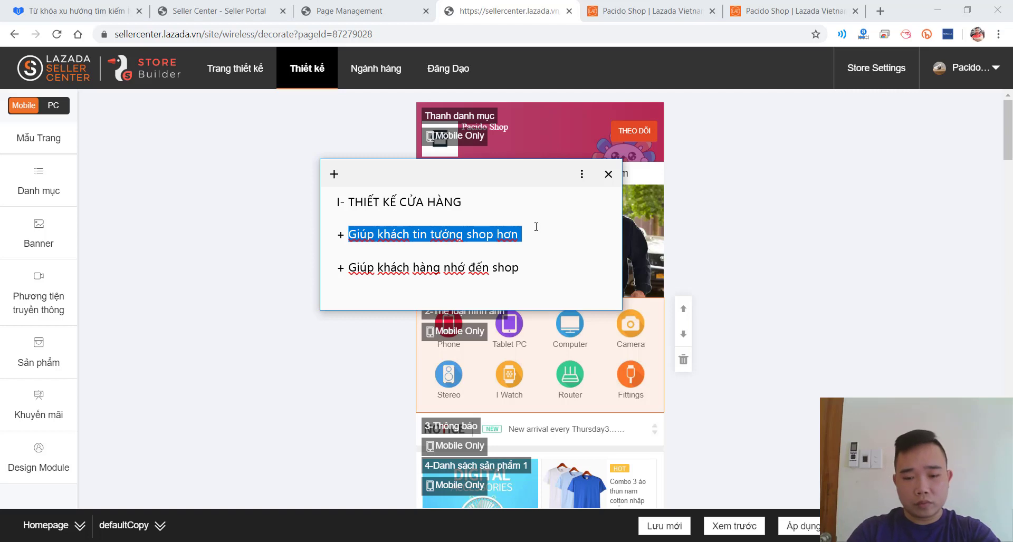
text(k)
key(BackSpace)
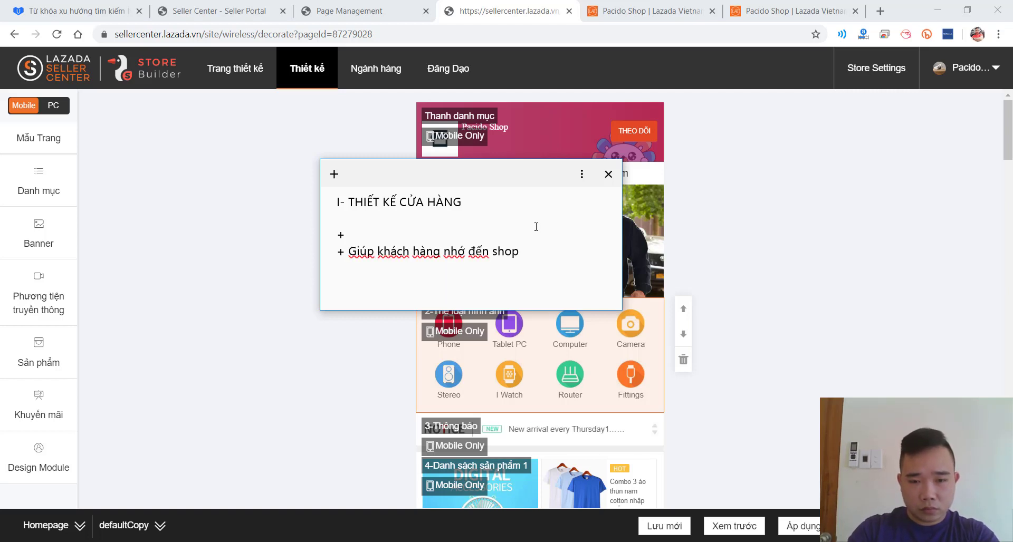
text(kha)
key(BackSpace)
key(BackSpace)
key(BackSpace)
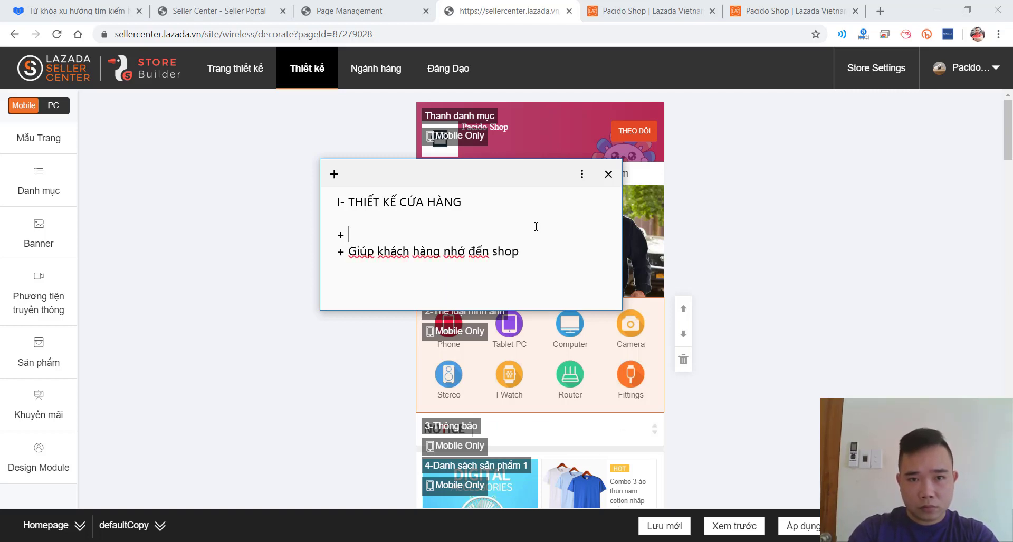
text(Kho ảnh)
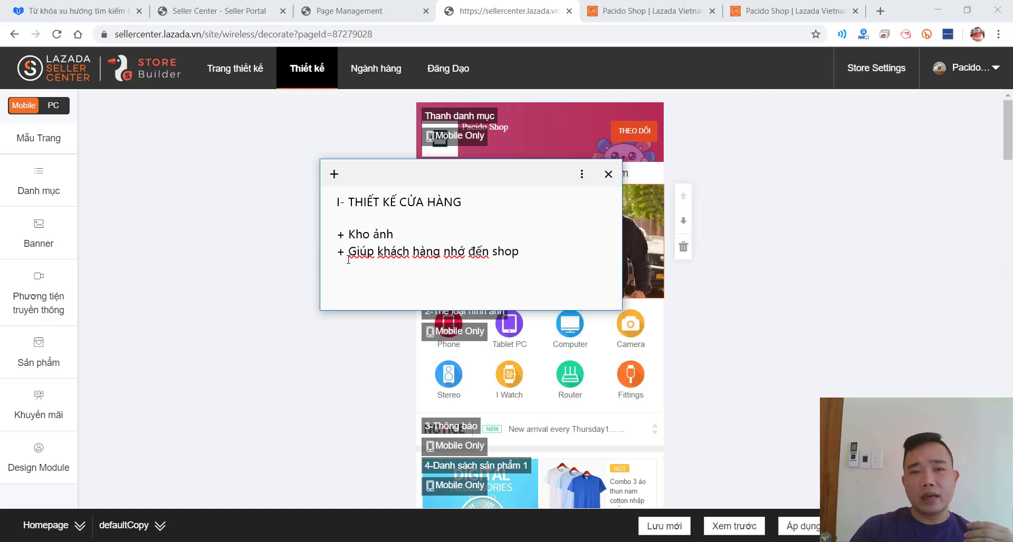
- Replace the second "+" point with "Video quay về sp" and move the note off the mobile homepage preview
drag(349, 256, 577, 253)
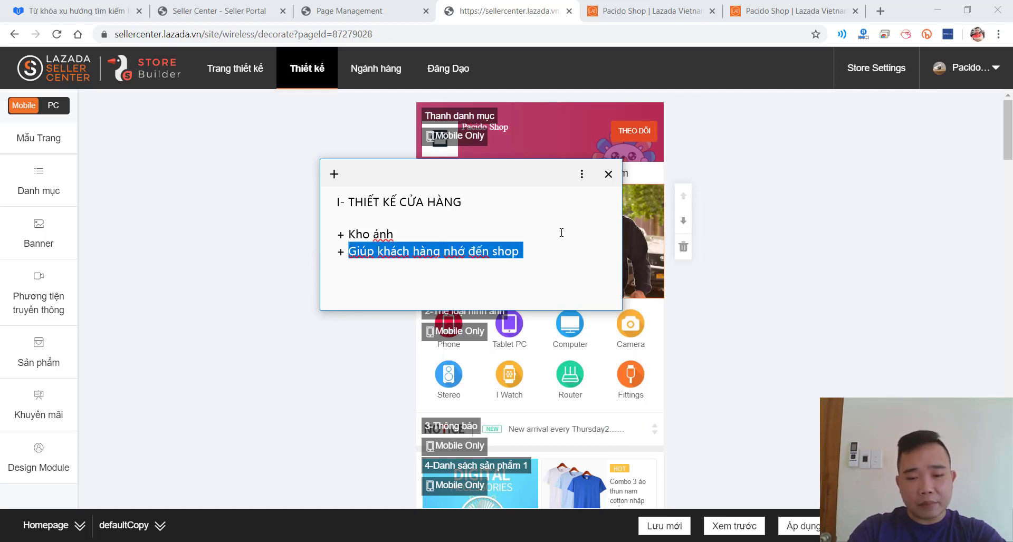
text(Video quay)
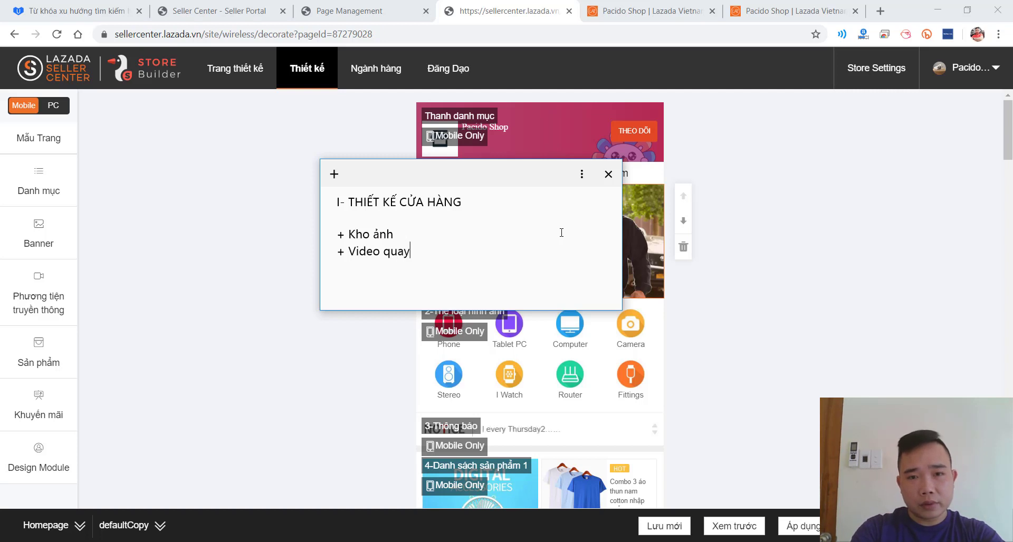
text( về sp)
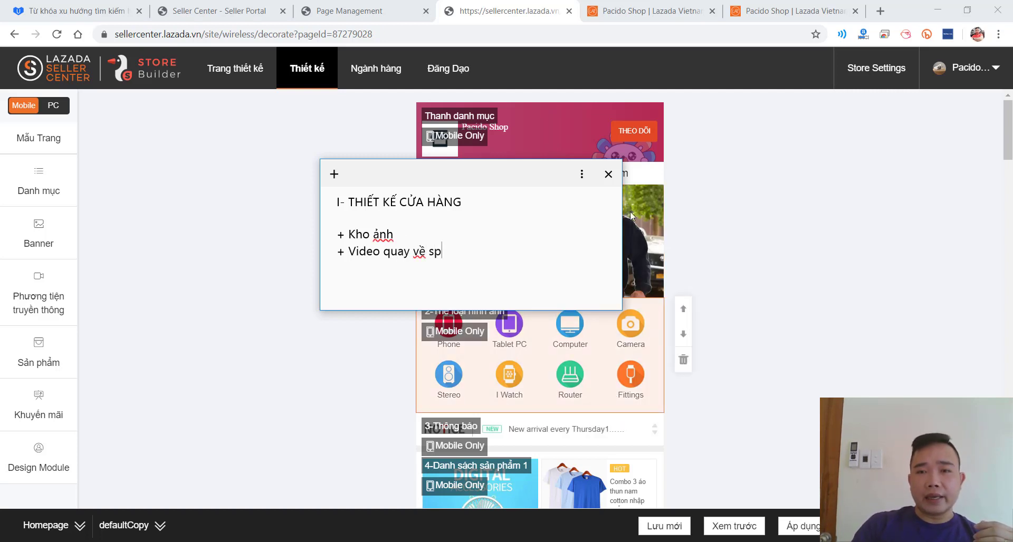
drag(433, 187, 260, 194)
drag(354, 184, 306, 184)
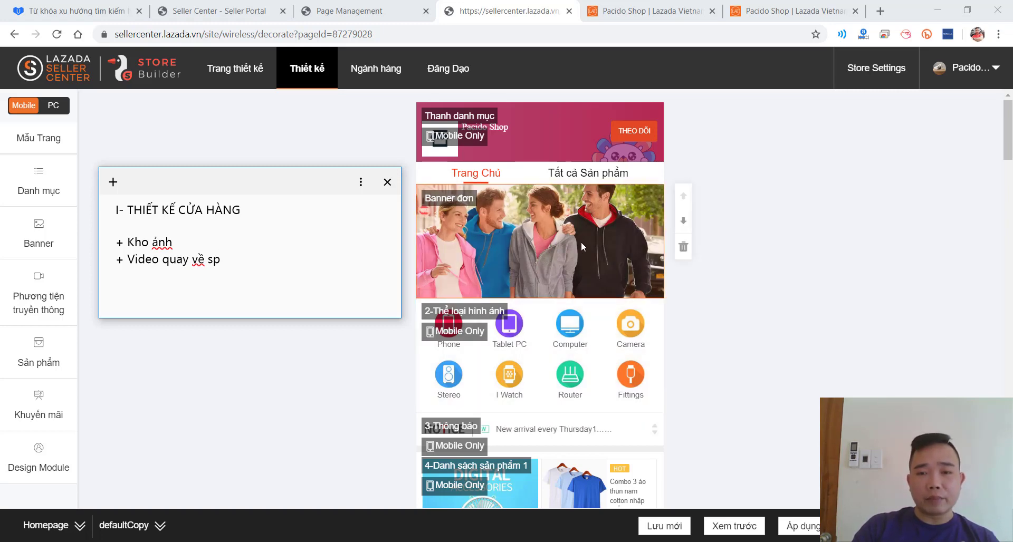
- Examine the mobile homepage modules in the design editor and compare them with the two open public storefront pages
scroll(581, 242, down, 7)
scroll(620, 306, down, 2)
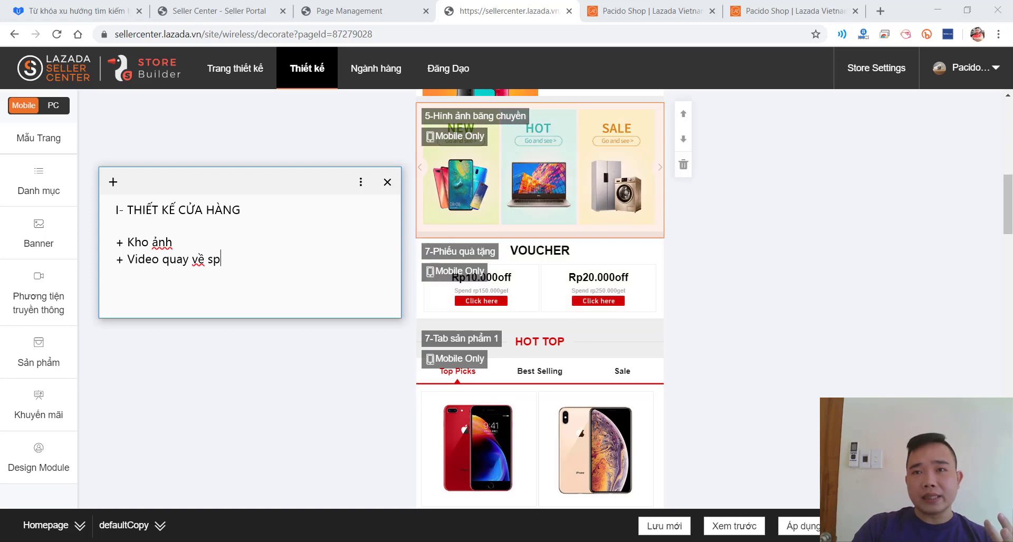
click(770, 12)
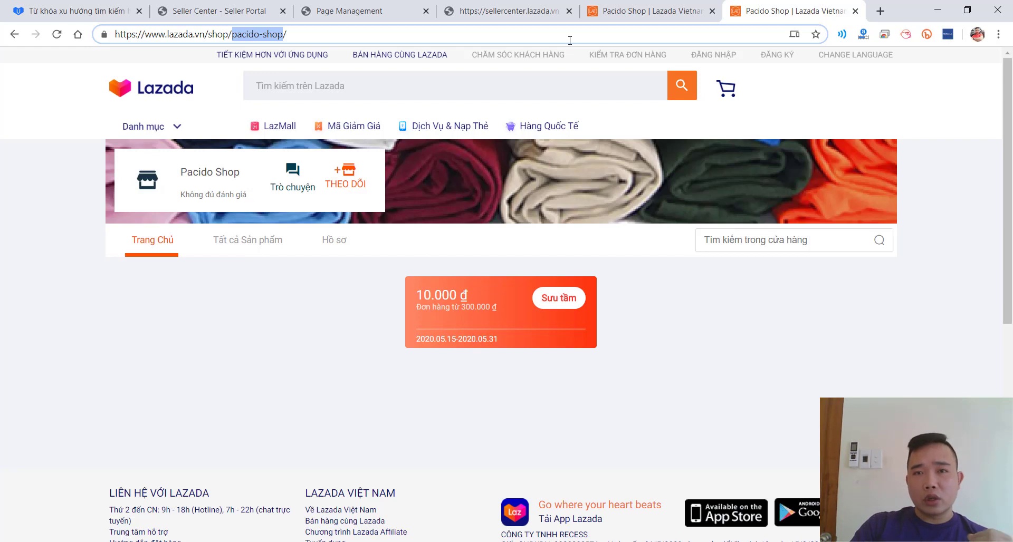
click(633, 11)
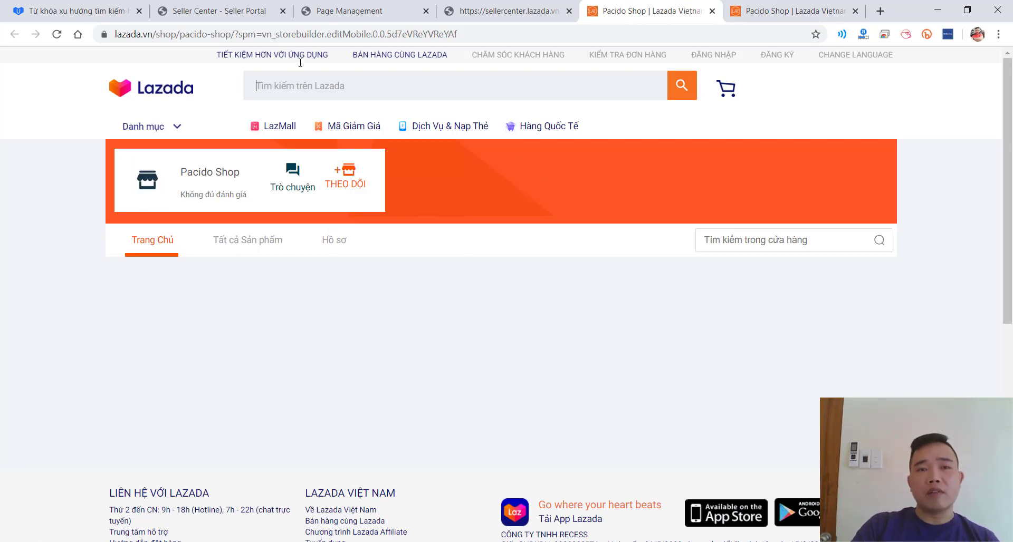
click(503, 10)
scroll(422, 242, down, 3)
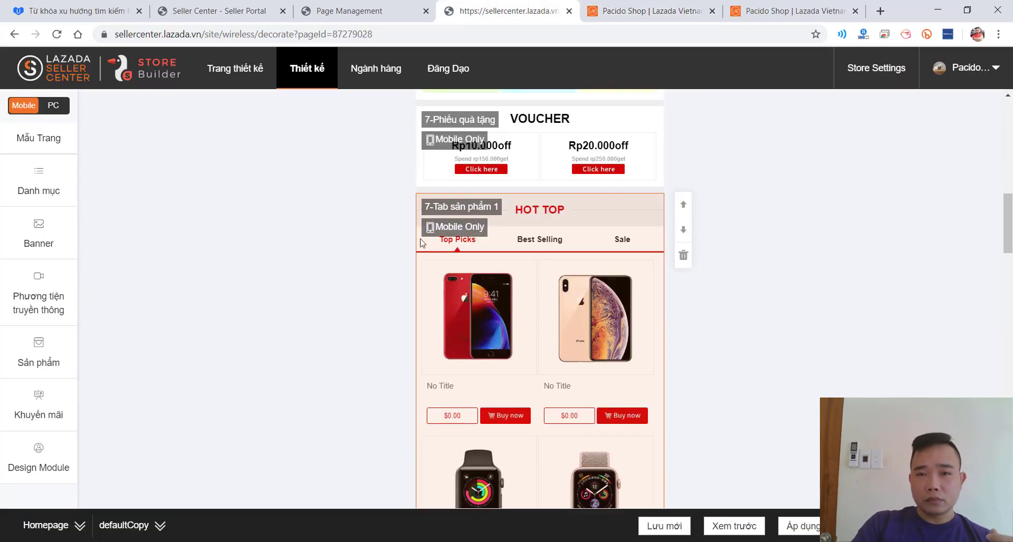
scroll(421, 243, up, 7)
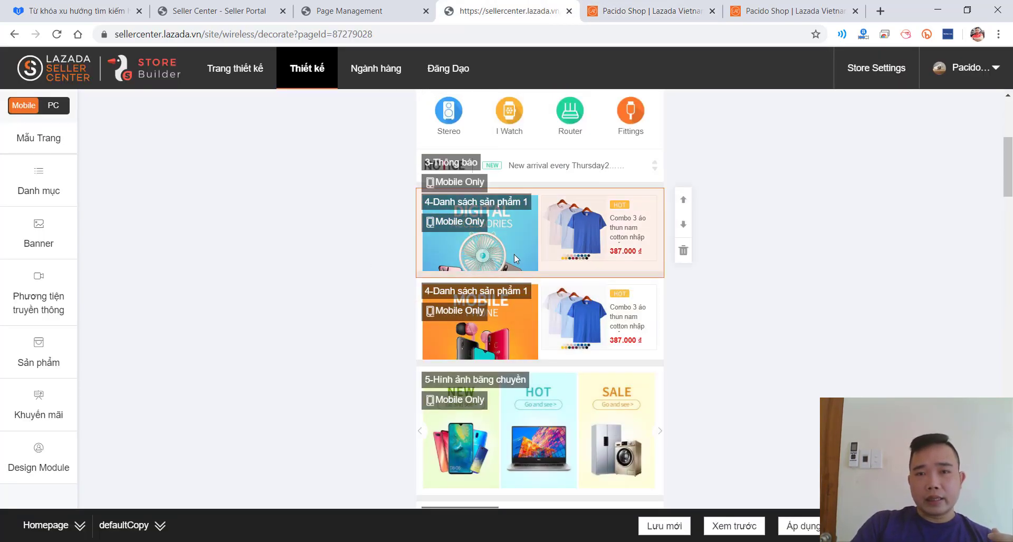
scroll(488, 282, up, 2)
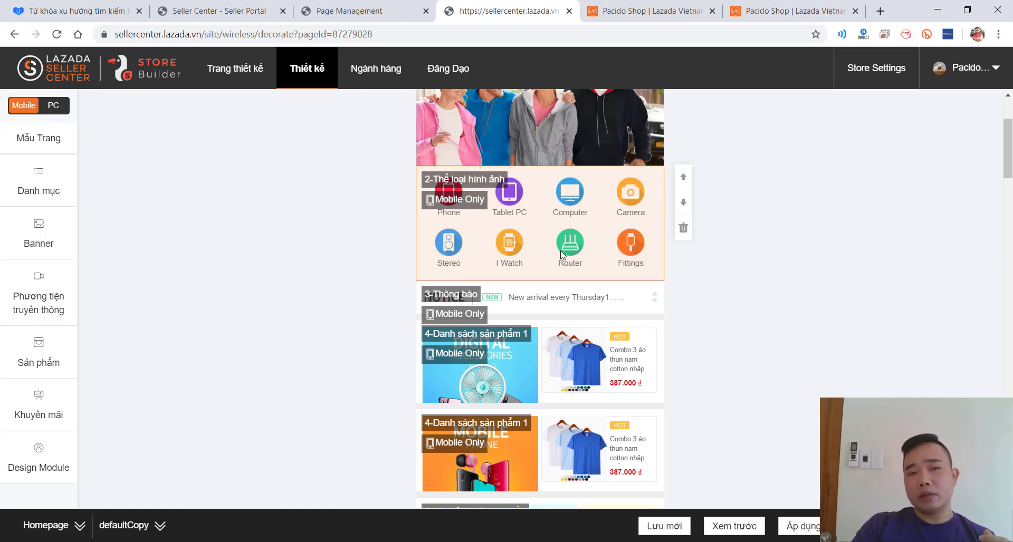
scroll(474, 247, up, 3)
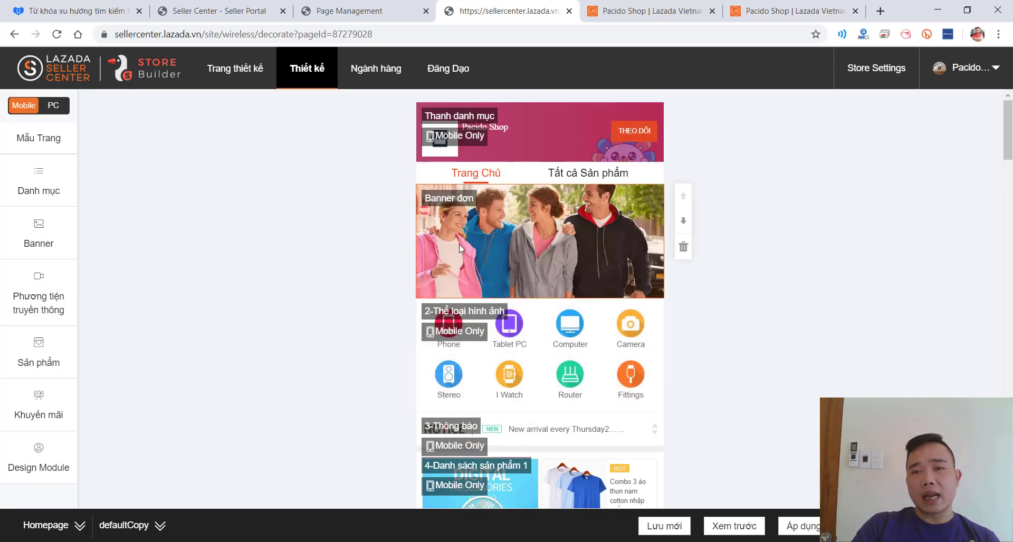
scroll(522, 343, down, 2)
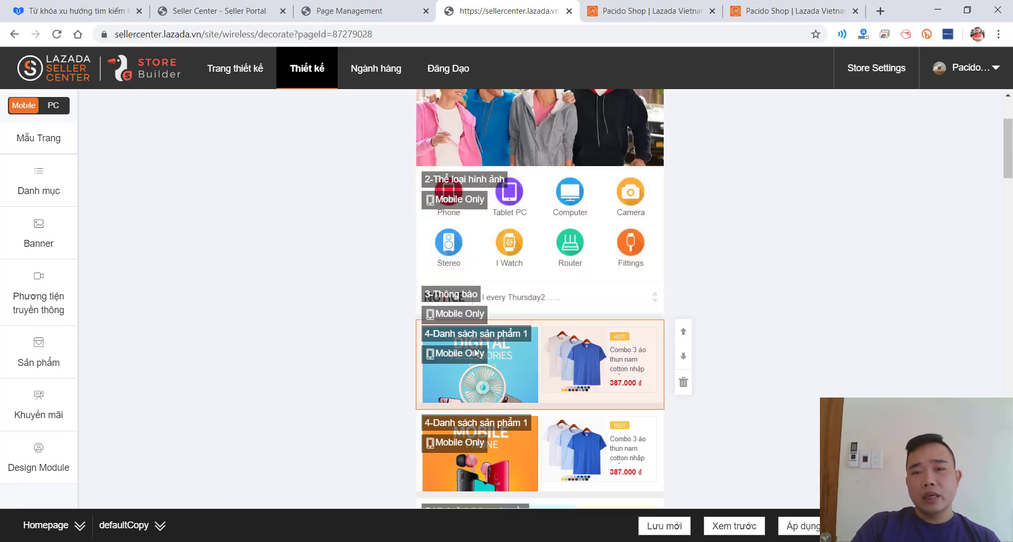
scroll(549, 299, up, 1)
scroll(549, 298, up, 1)
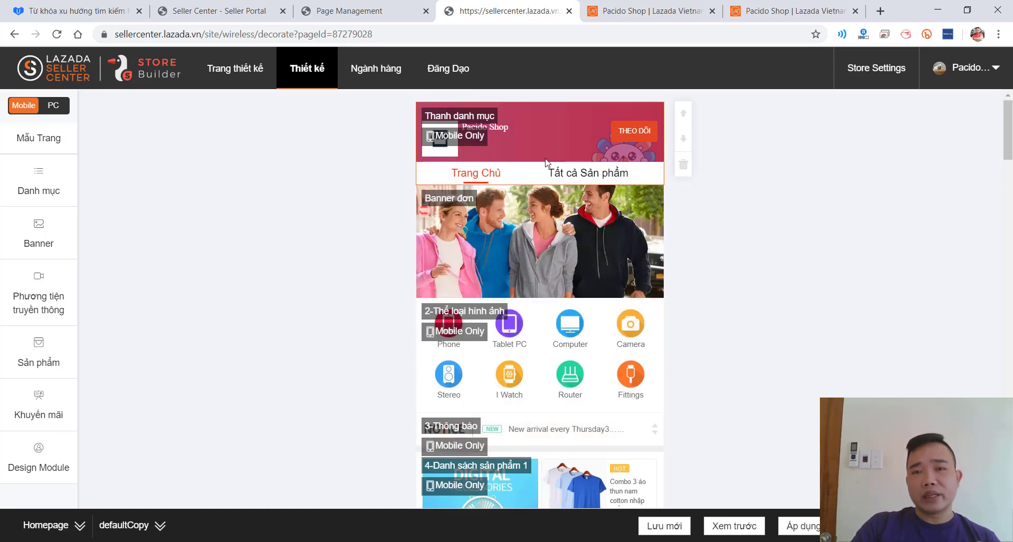
- Reload the public Pacido Shop storefront and check both open storefront pages
click(793, 12)
click(58, 34)
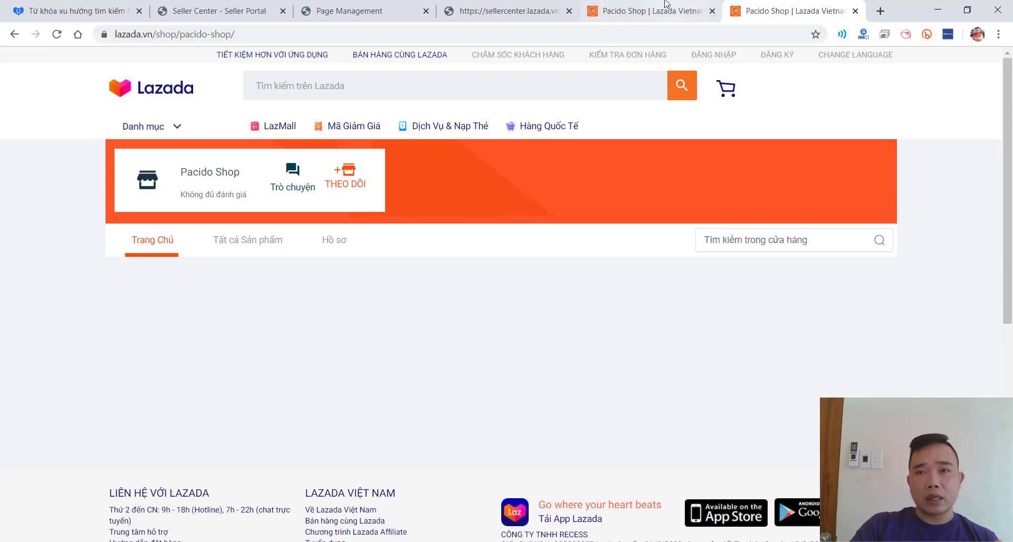
click(660, 12)
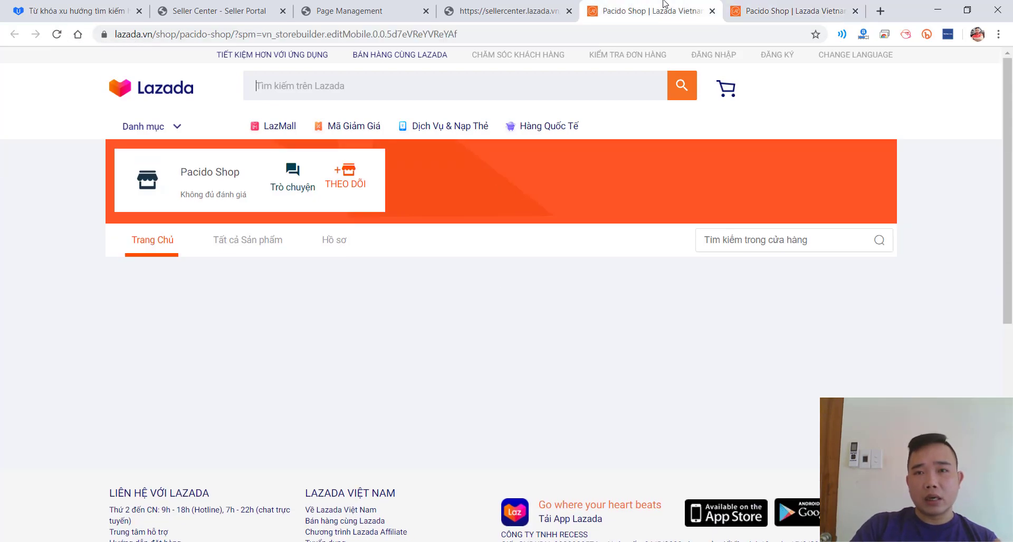
- Apply the mobile homepage with its structure and content copied to the desktop version, and reload the public storefront
click(488, 5)
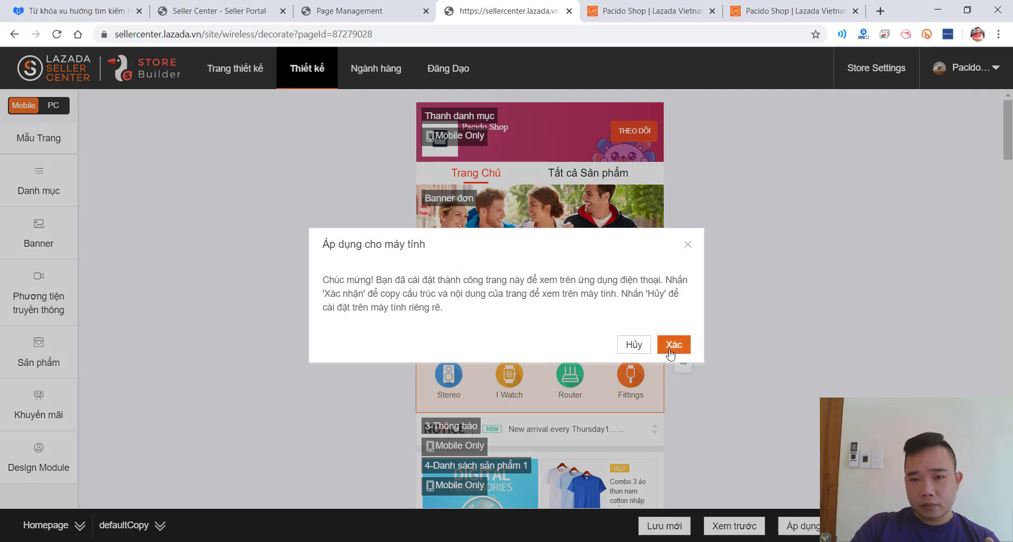
click(669, 343)
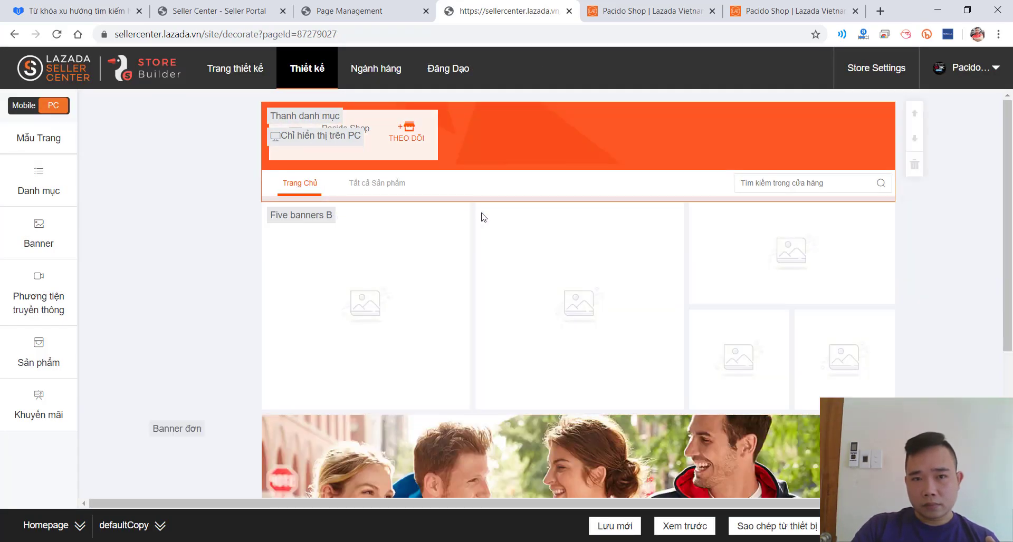
click(760, 5)
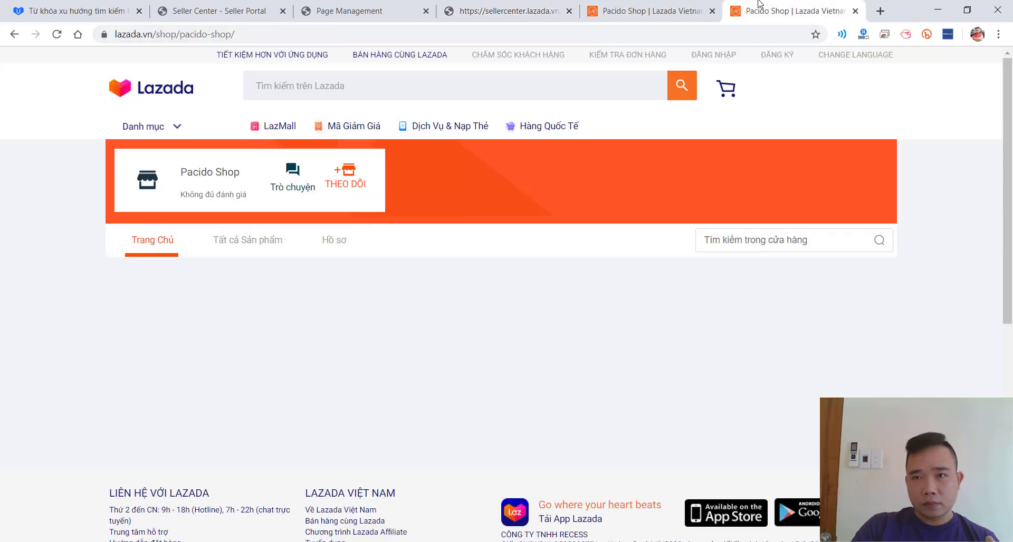
click(58, 35)
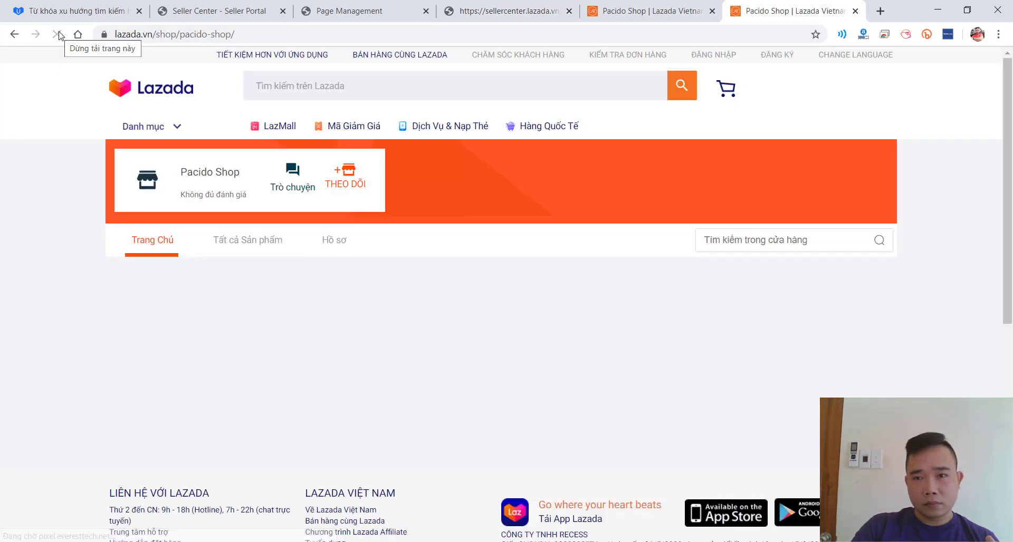
- Open the updated page design list (Trang thiết kế) from the design editor and examine the mobile preview of the defaultCopy homepage
click(371, 9)
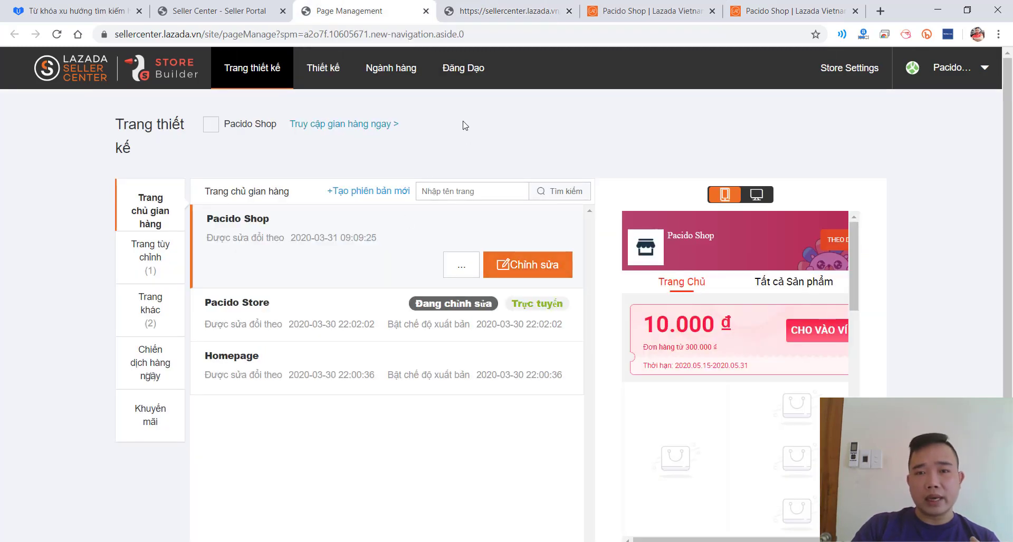
click(543, 6)
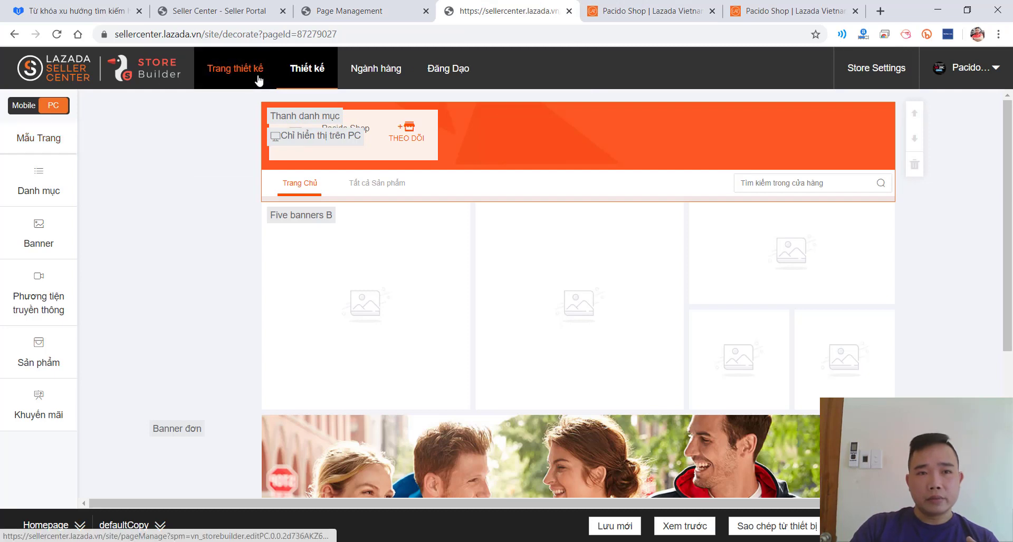
click(235, 70)
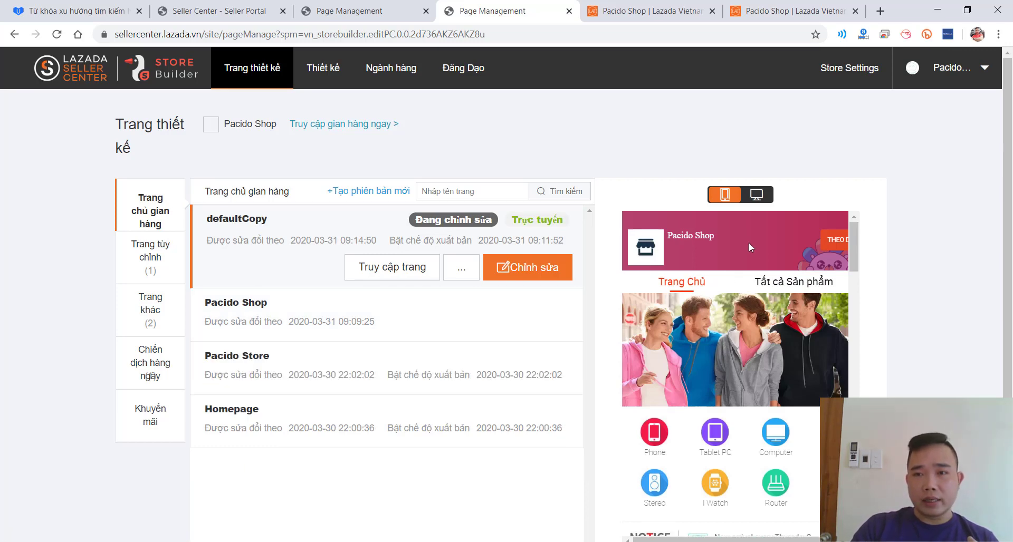
scroll(748, 317, down, 3)
scroll(780, 331, up, 3)
scroll(754, 354, down, 6)
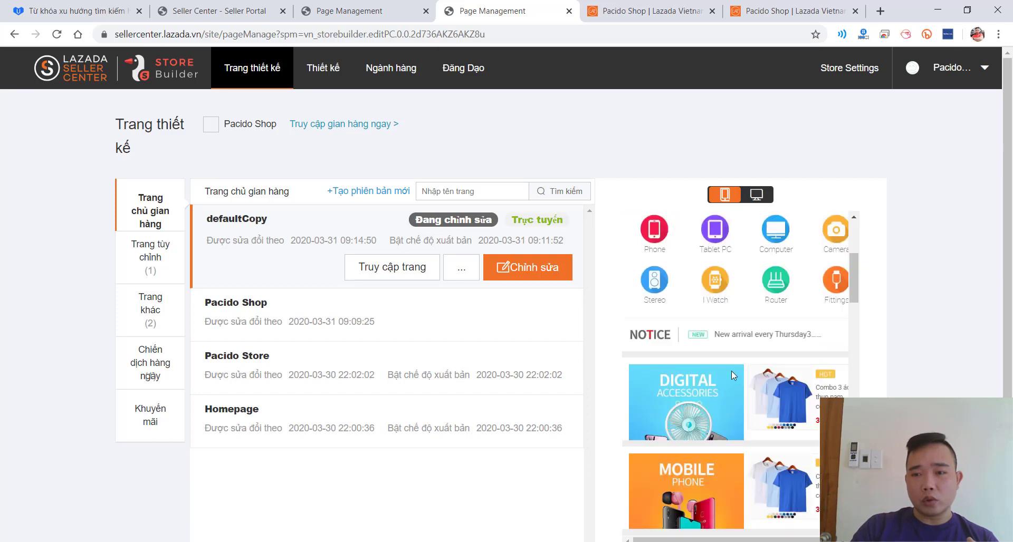
scroll(760, 364, up, 3)
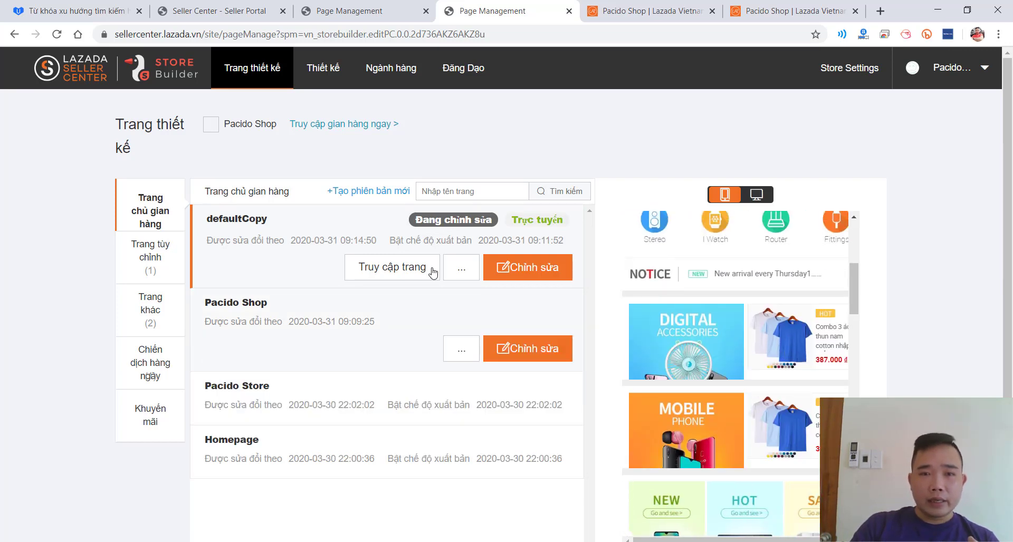
mouse_move(421, 307)
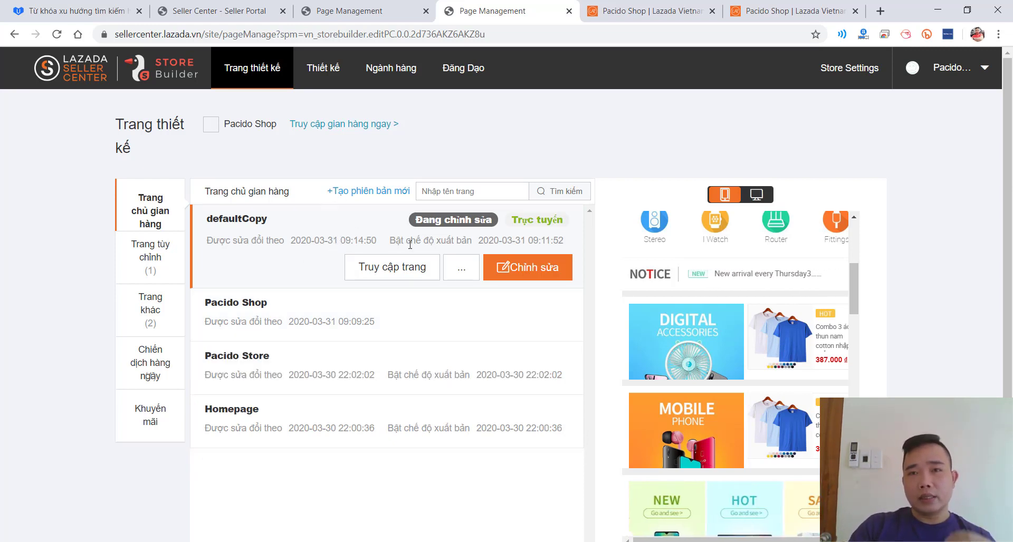
- Return to the Seller Center portal and open the form for adding a new product (Thêm sản phẩm)
scroll(696, 337, up, 5)
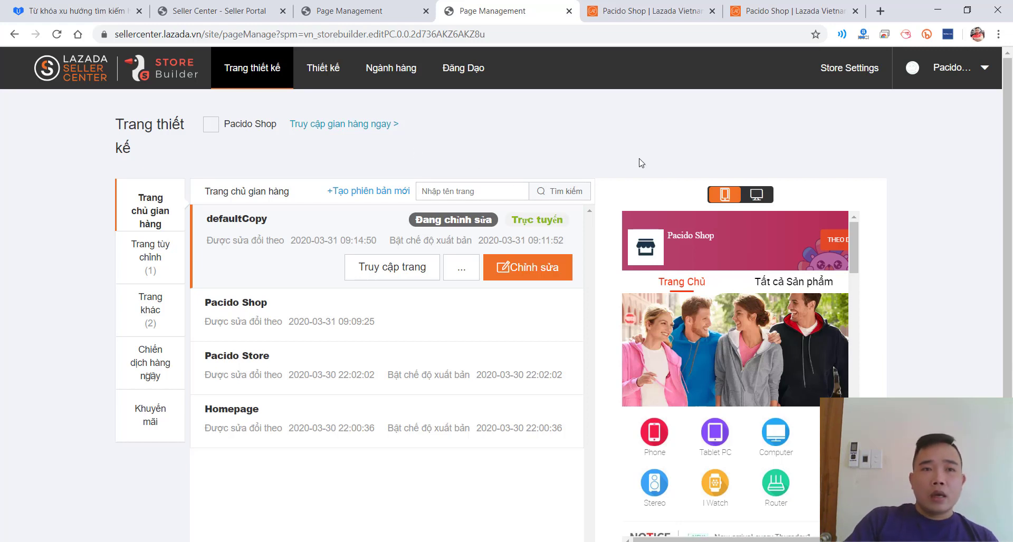
click(330, 6)
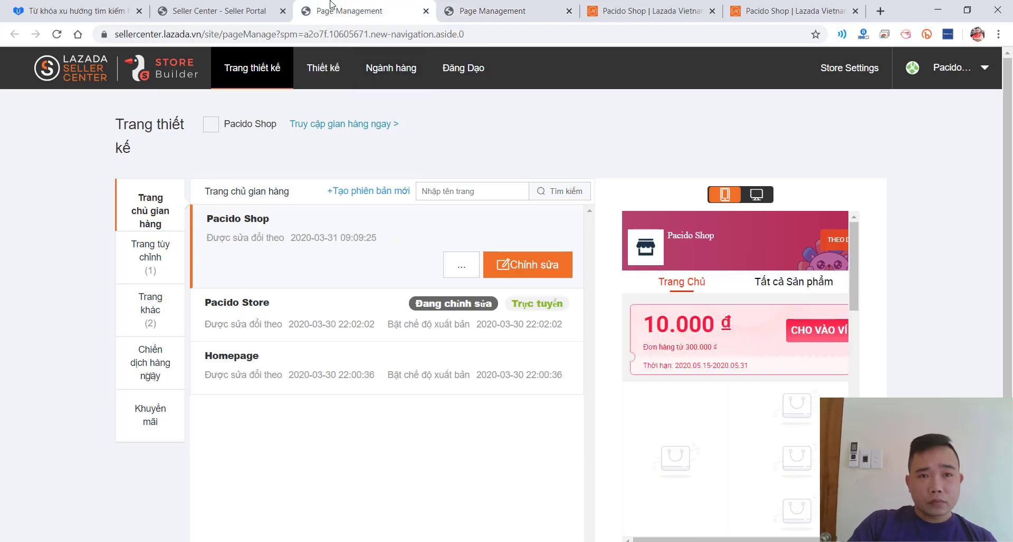
click(237, 7)
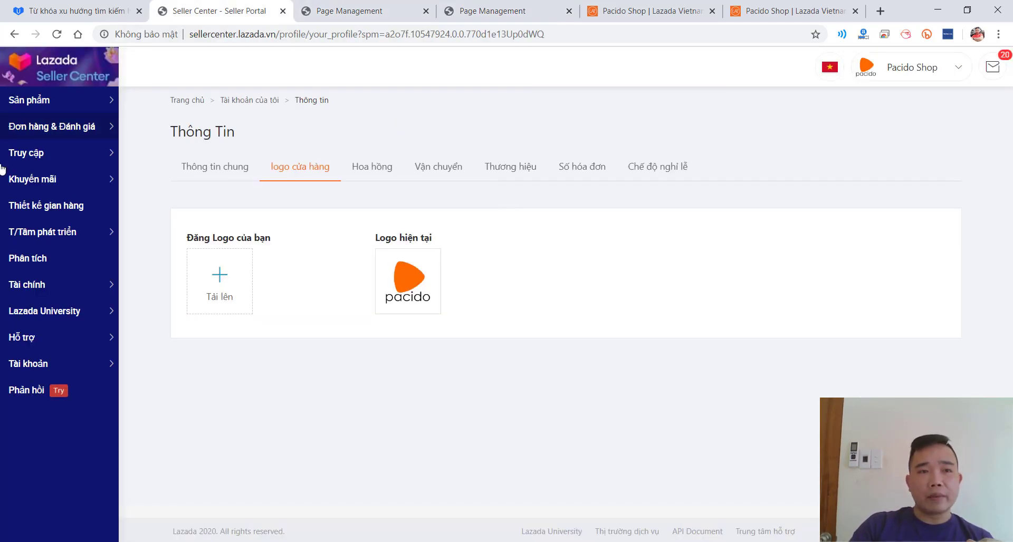
mouse_move(40, 103)
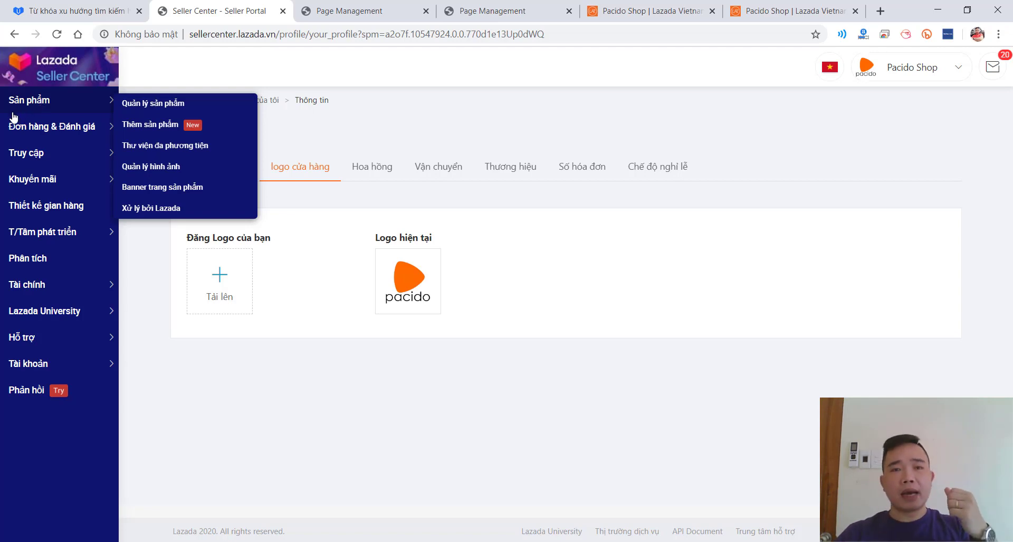
mouse_move(7, 123)
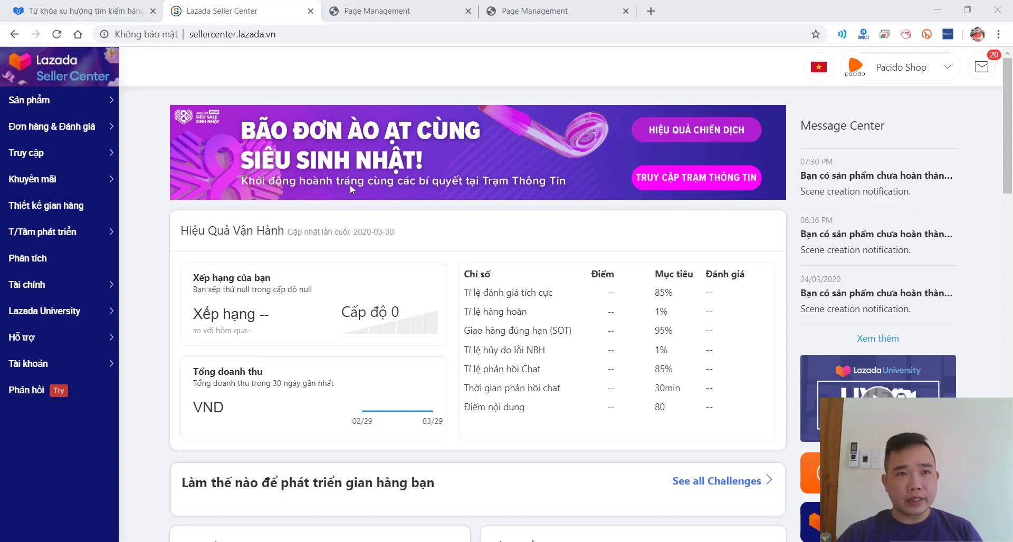
mouse_move(21, 98)
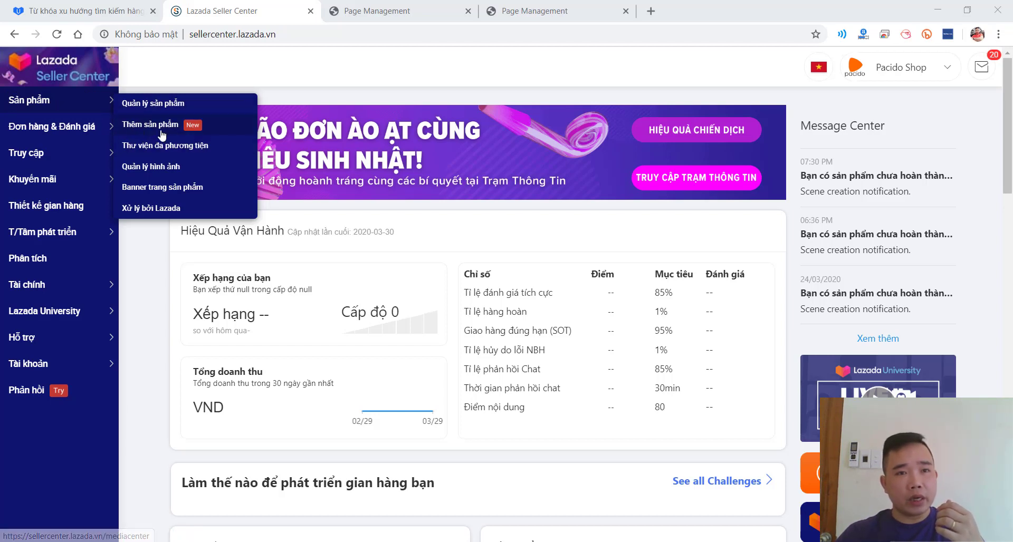
click(146, 125)
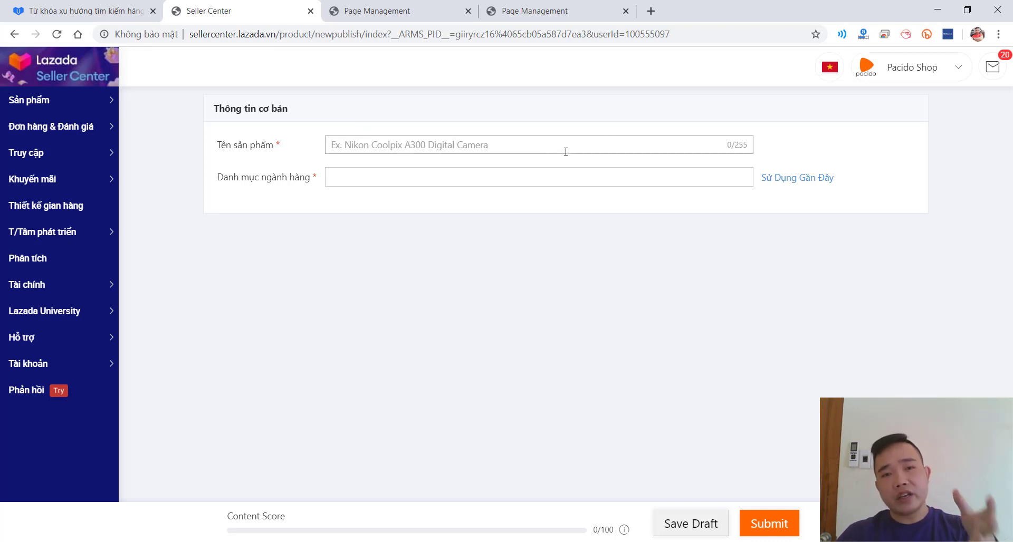
- Enter the product name "Combo 3 áo thun nam 100% cotton nhập khẩu - Pacido Shop"
text(Co)
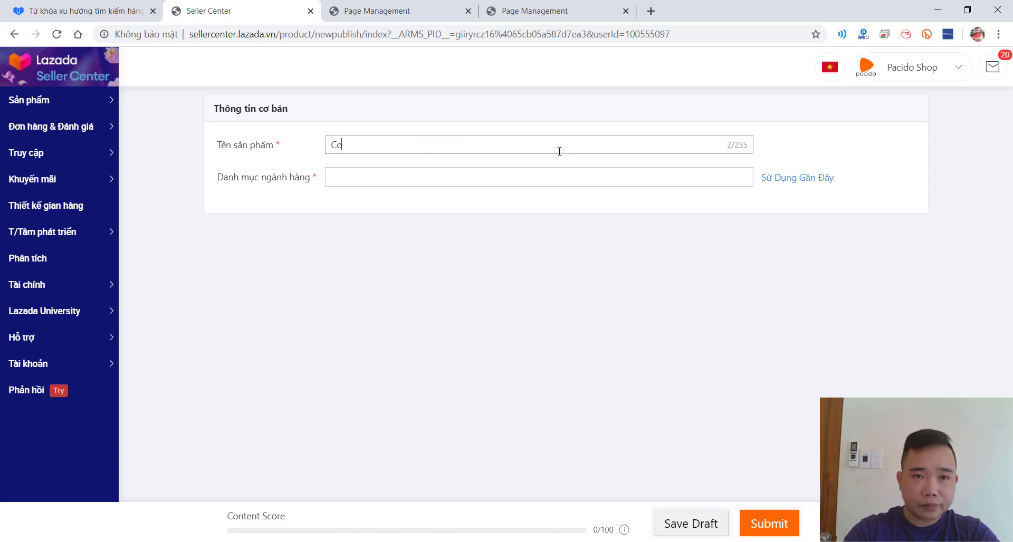
text(mbo 3 áo thun t)
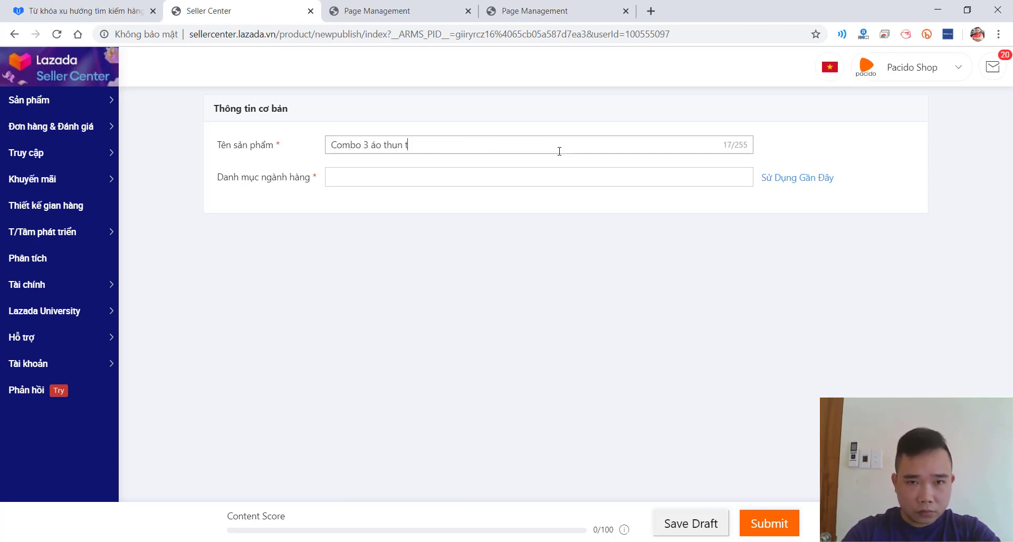
key(BackSpace)
text(nam )
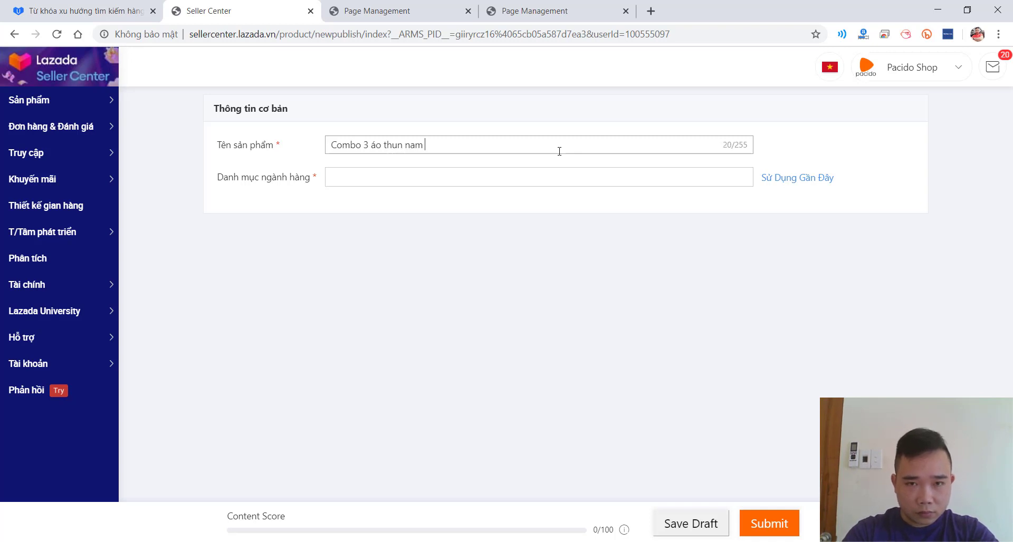
text(100% cotton)
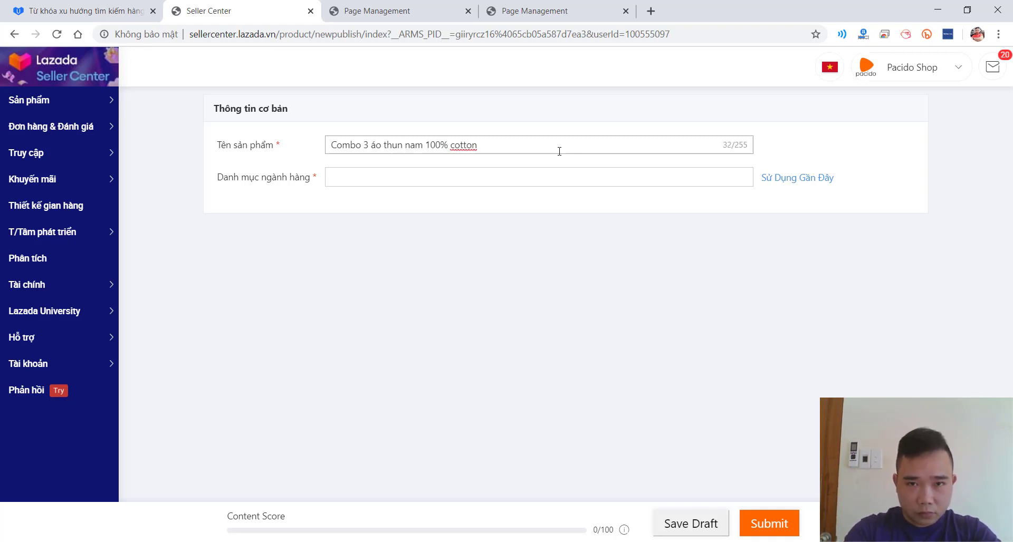
text( nhập k)
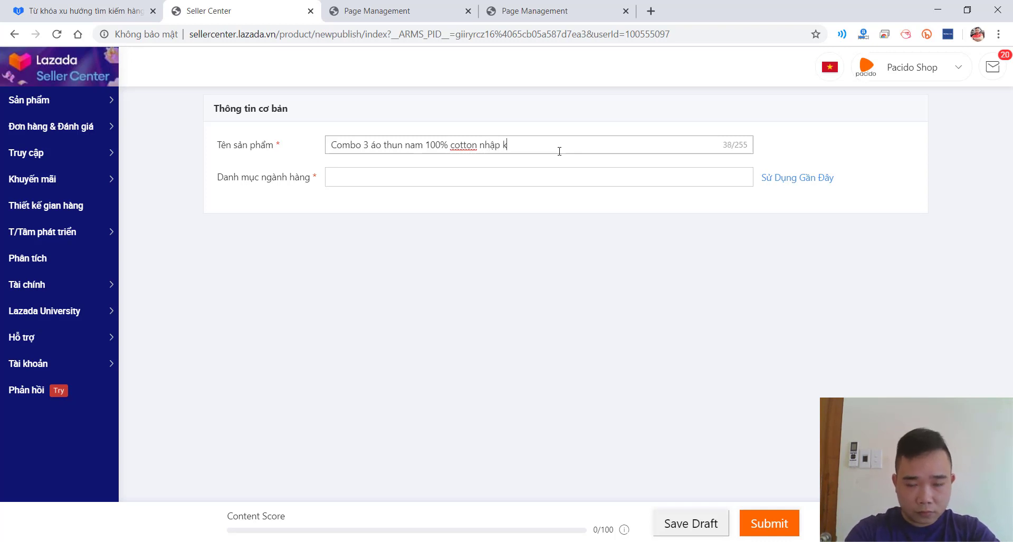
text(hau)
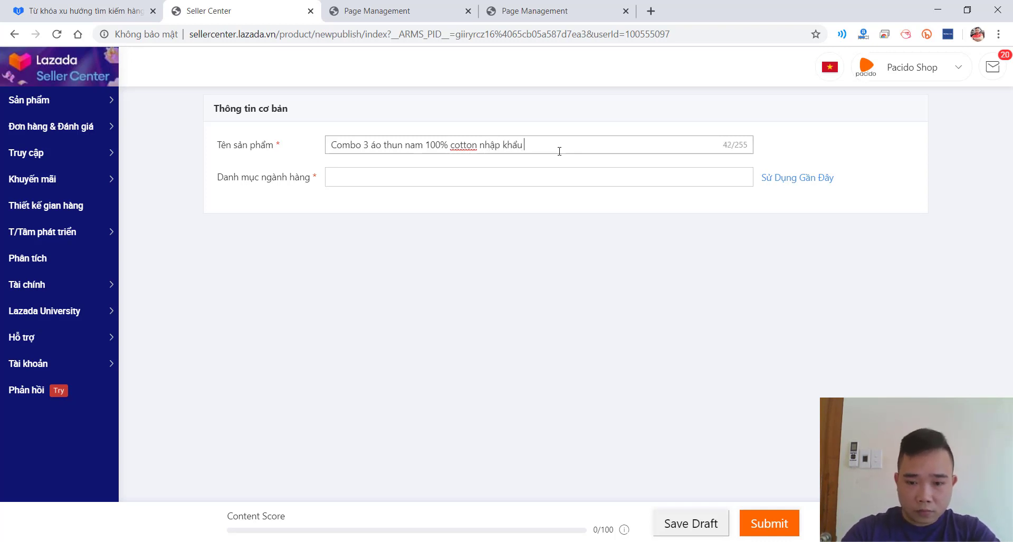
text( - Pa)
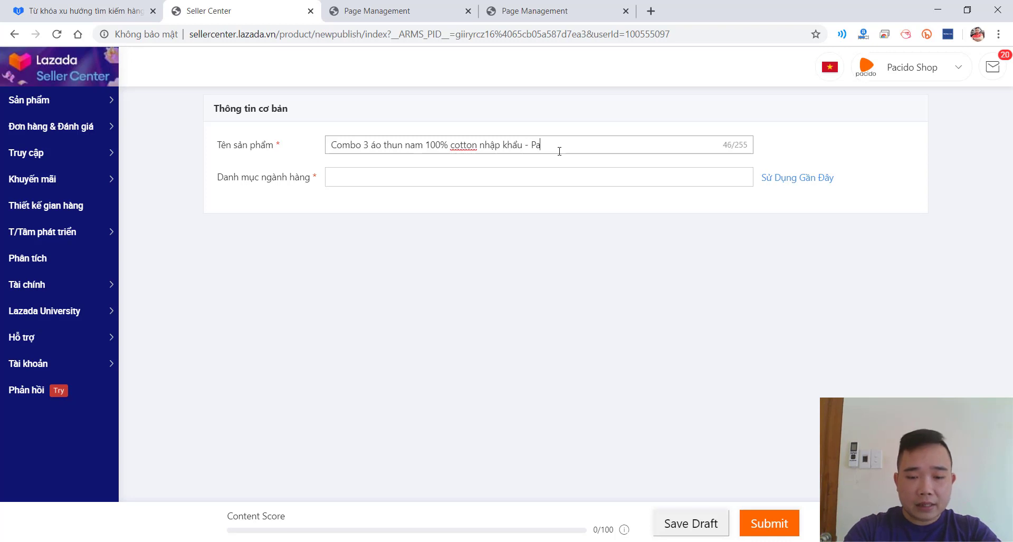
text(cido Shop)
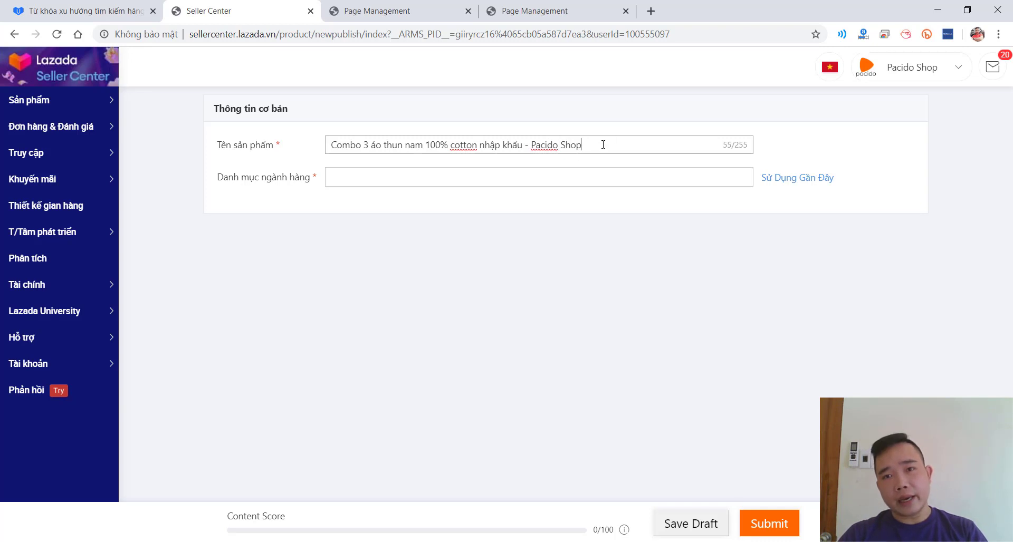
- Replace "Pacido Shop" at the end of the product name with "Phukien24h"
drag(603, 145, 529, 147)
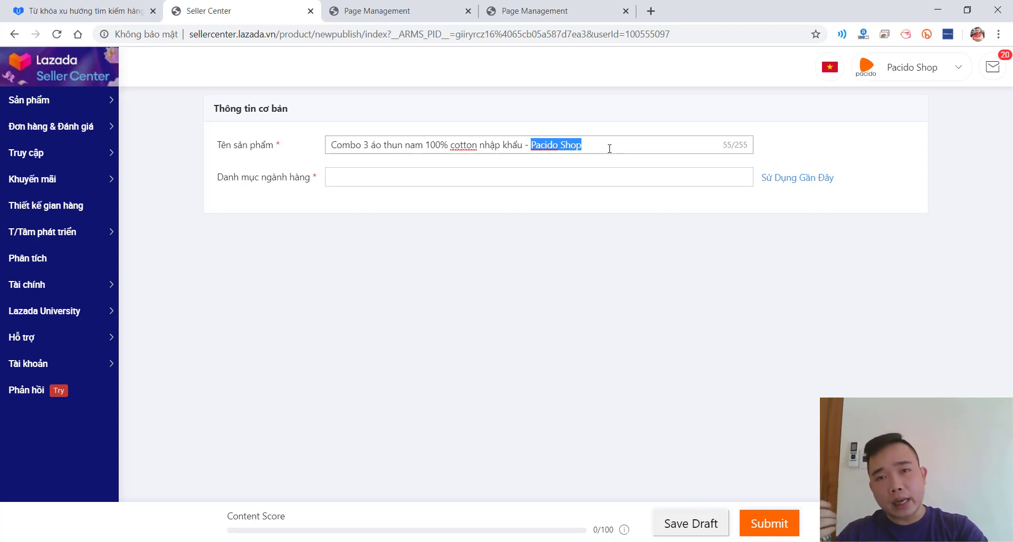
text(Phu)
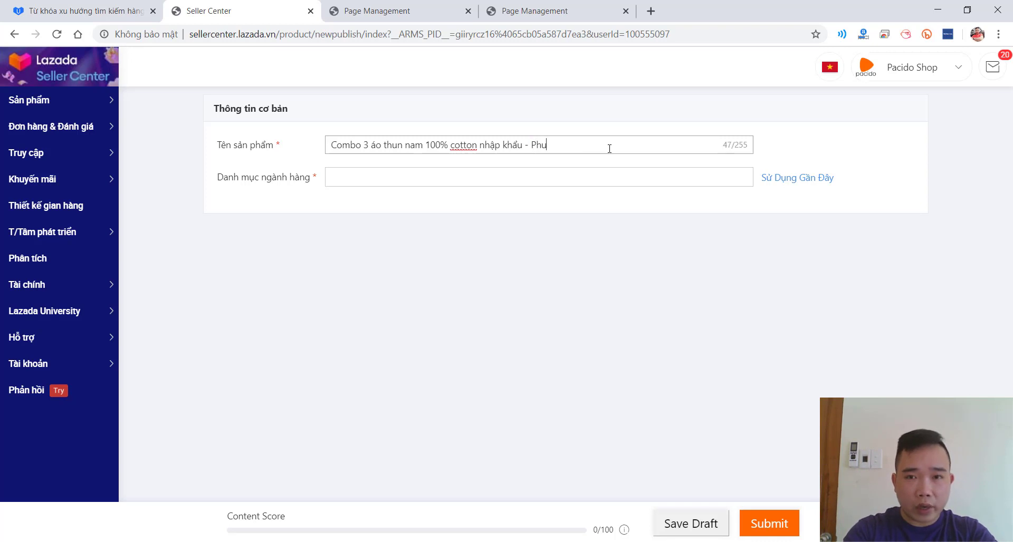
text(kien2)
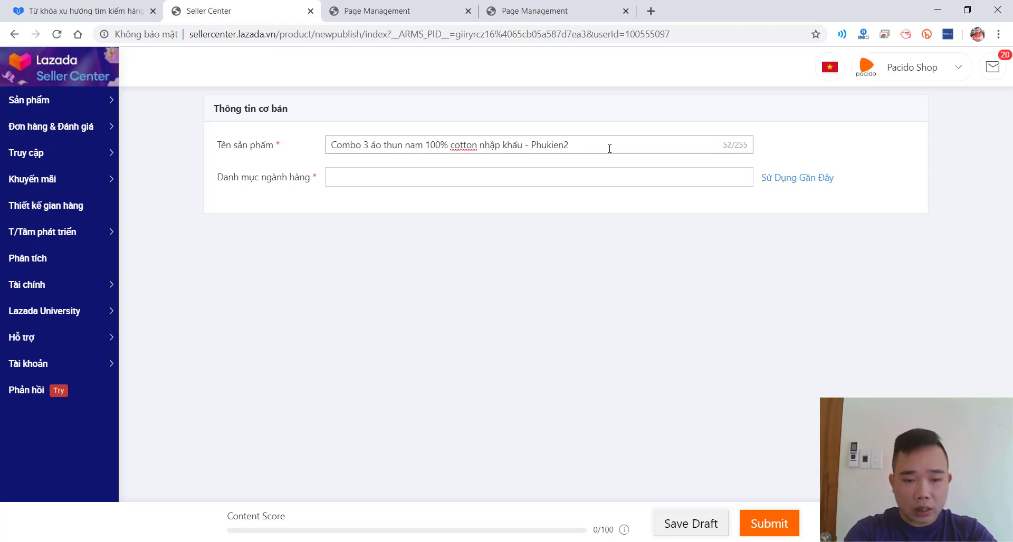
text(4h)
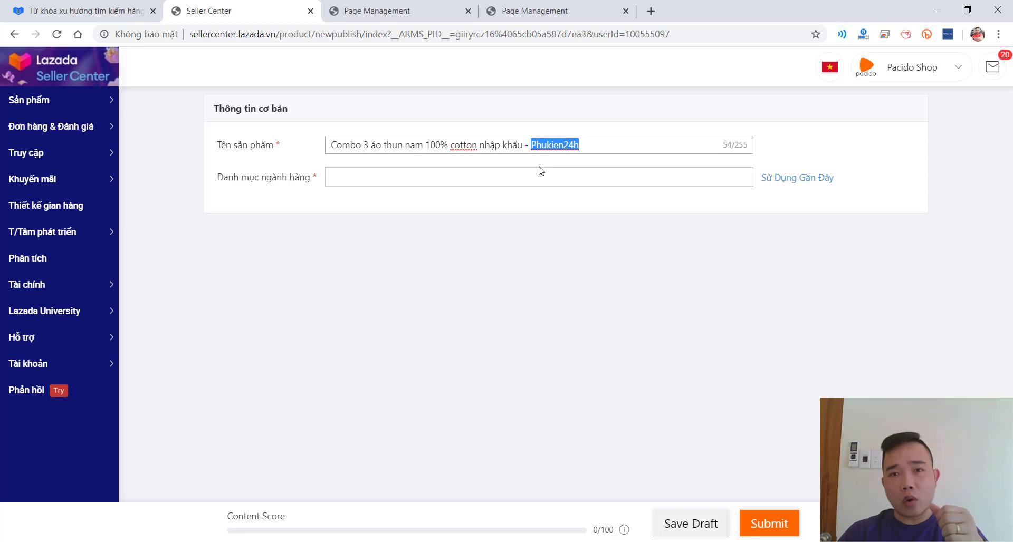
- Remove the shop name and its dash from the product name, leaving "Combo 3 áo thun nam 100% cotton nhập khẩu"
drag(532, 143, 610, 146)
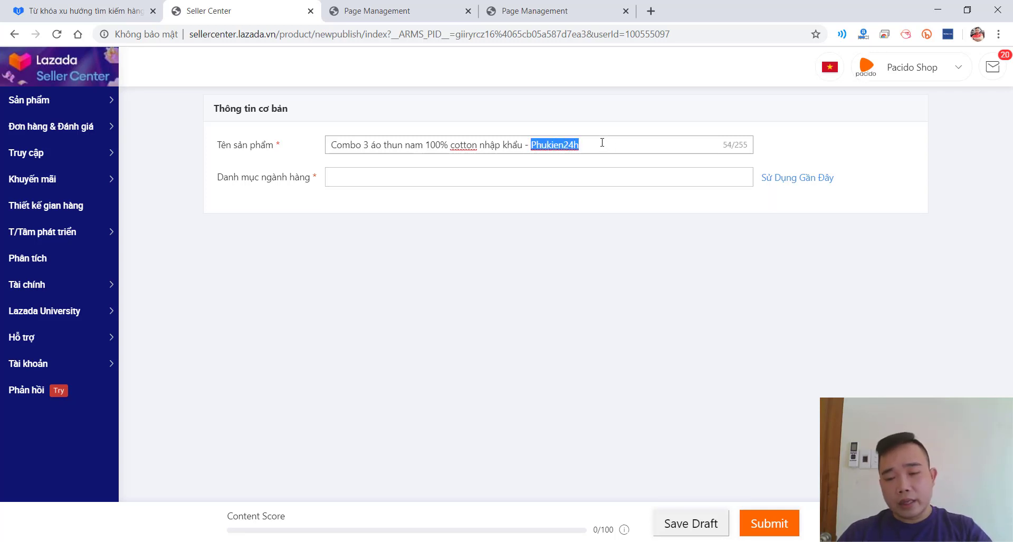
key(BackSpace)
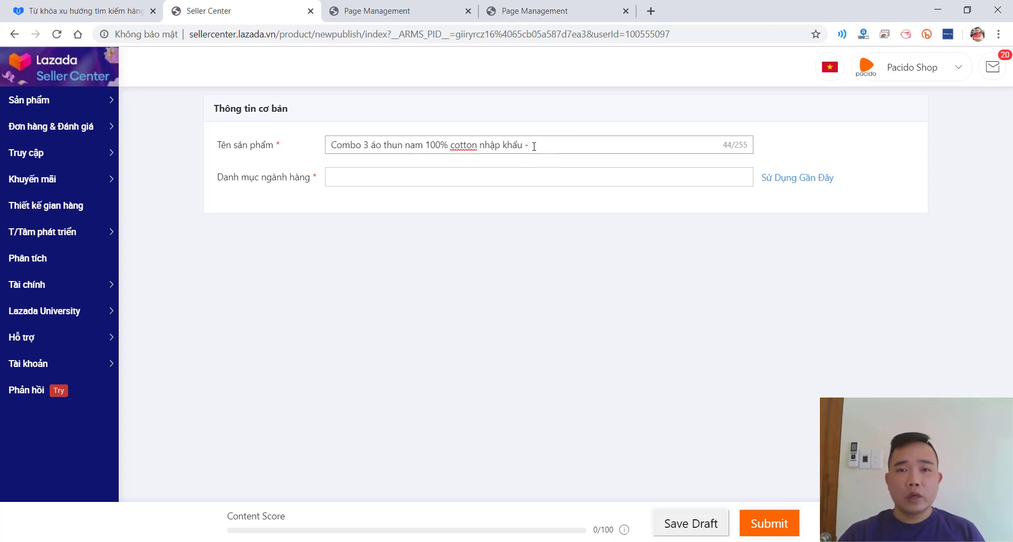
drag(533, 146, 523, 147)
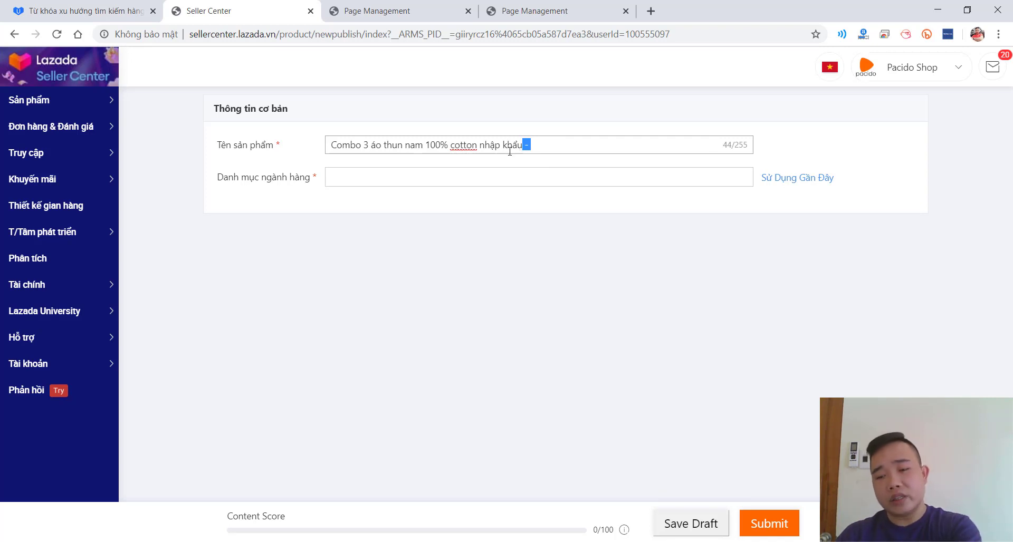
key(BackSpace)
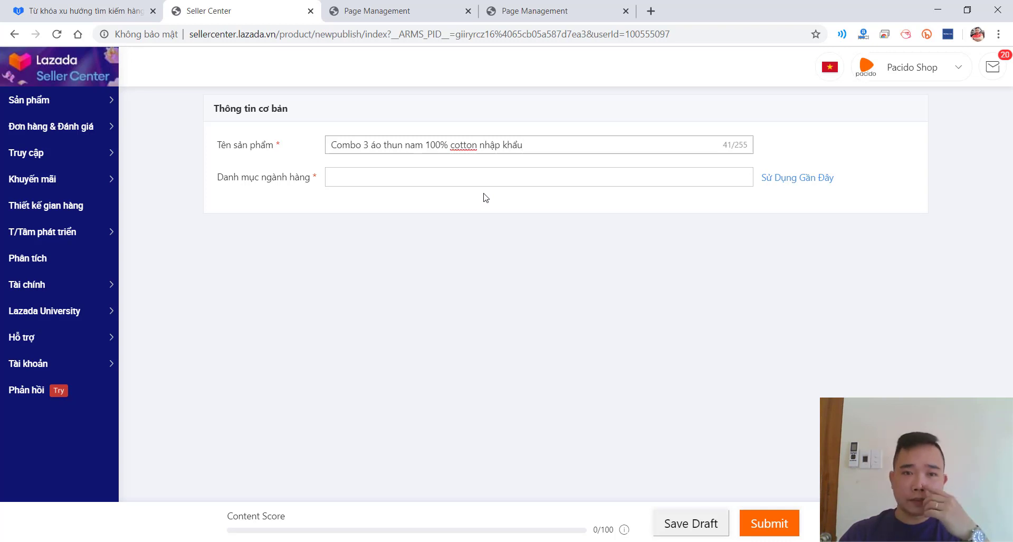
- Open the product category picker and look through the top-level categories for the one covering men's clothing
click(461, 183)
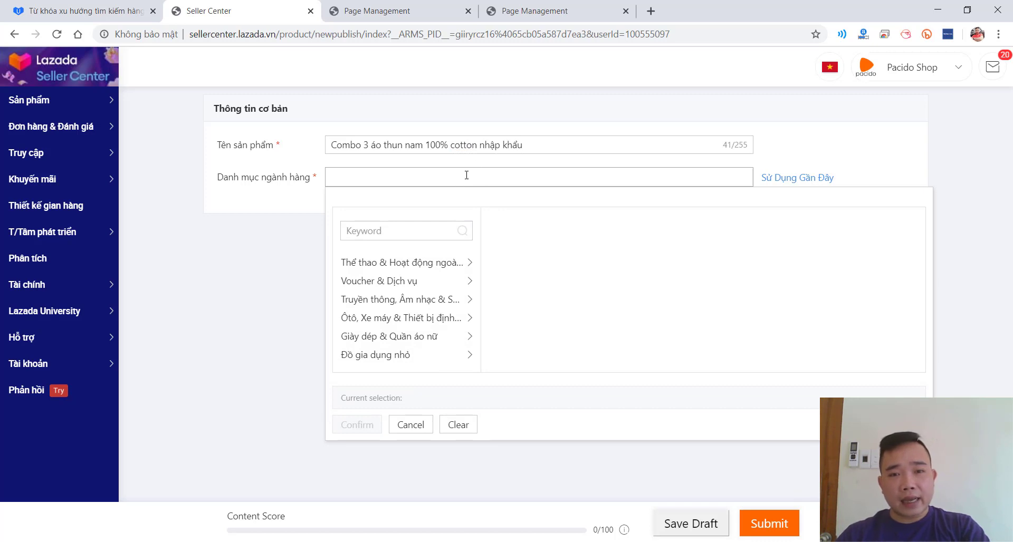
scroll(457, 289, down, 5)
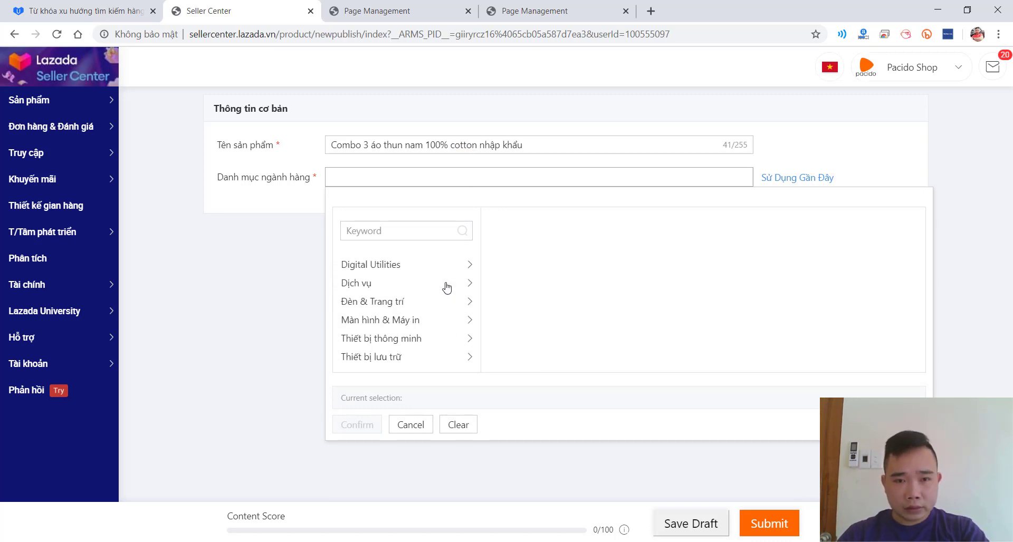
scroll(447, 288, down, 4)
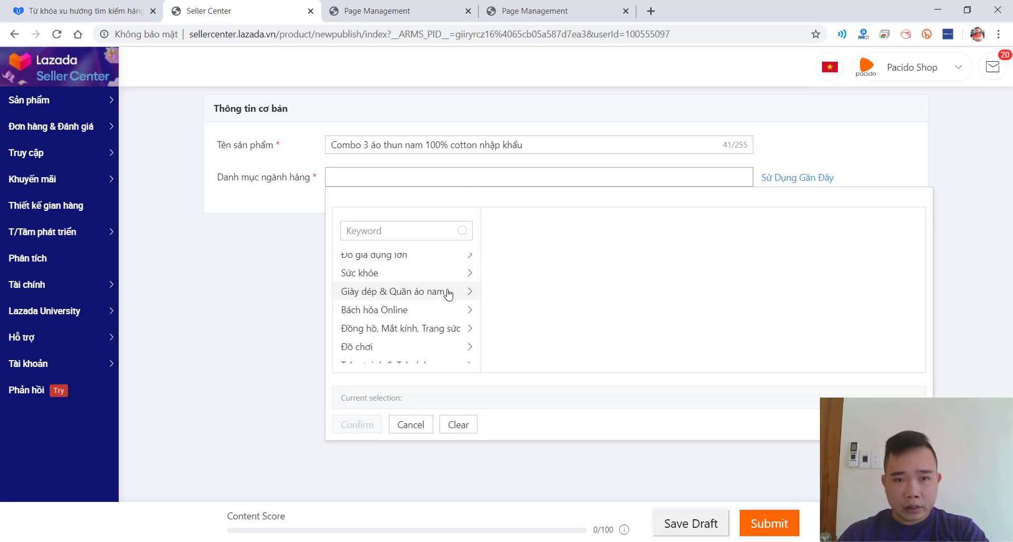
scroll(447, 294, down, 10)
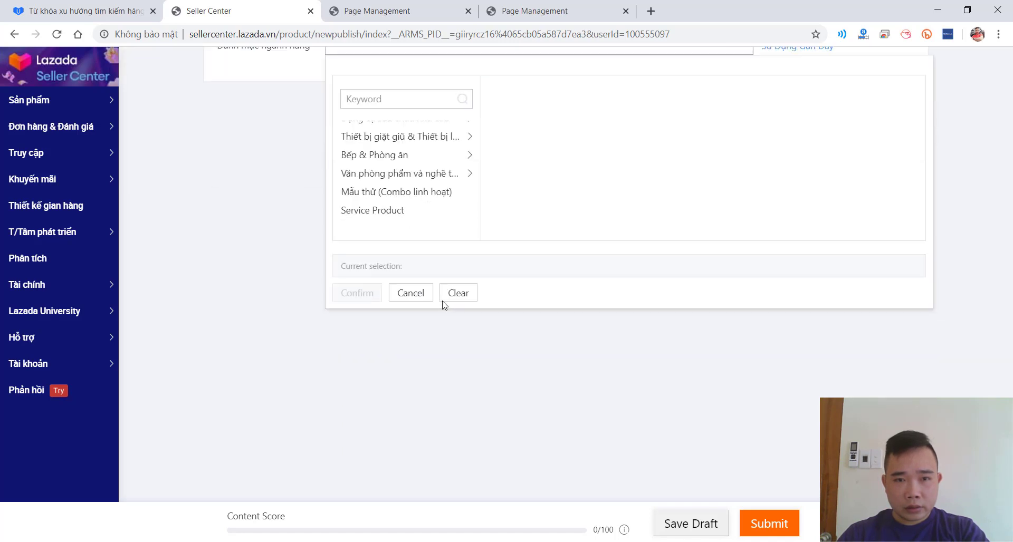
scroll(427, 243, up, 6)
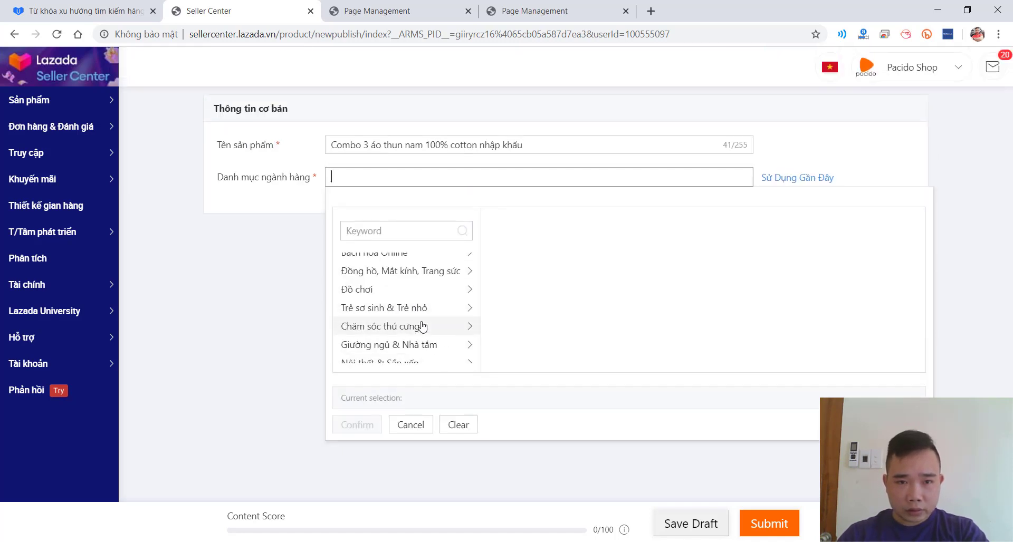
scroll(422, 327, down, 3)
scroll(433, 327, down, 3)
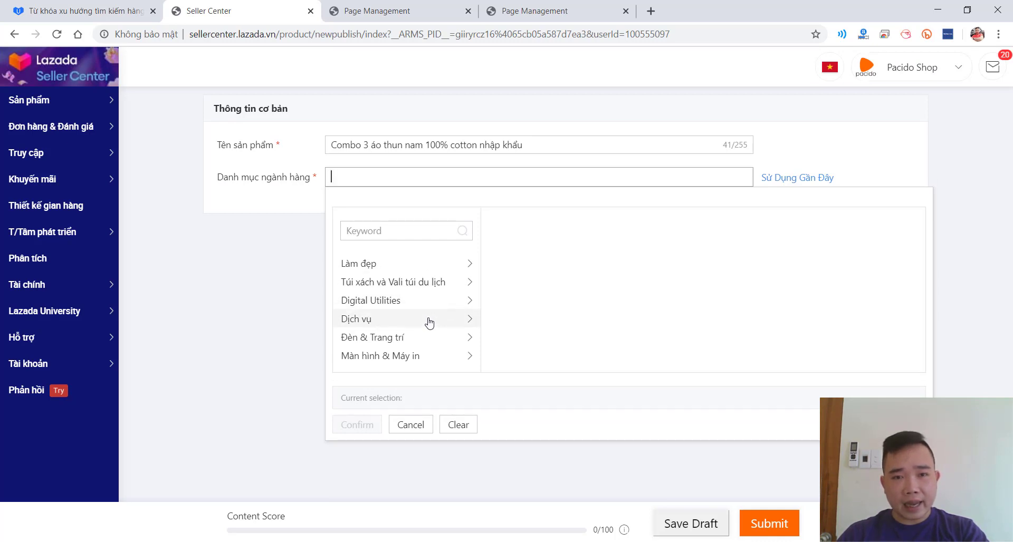
scroll(429, 319, down, 3)
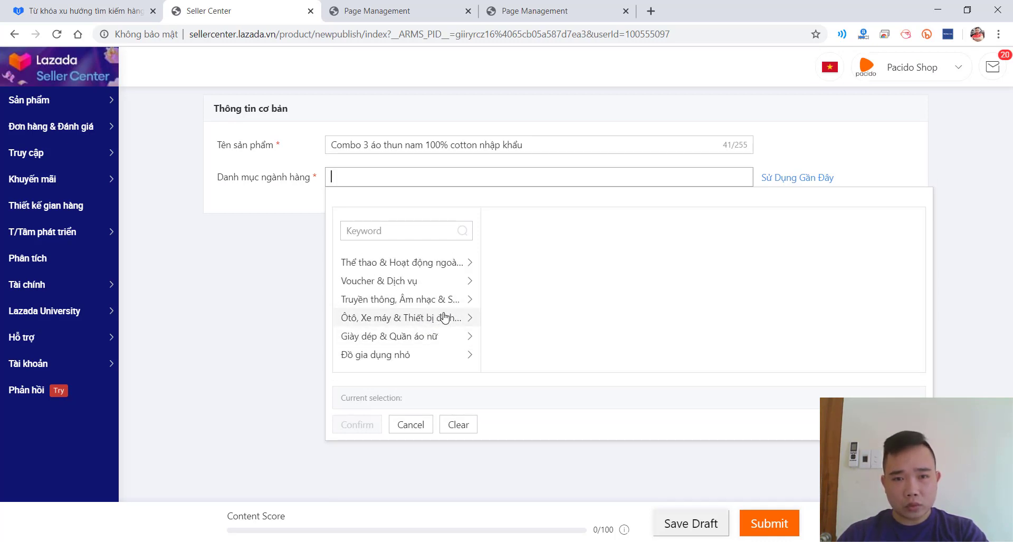
scroll(444, 312, up, 3)
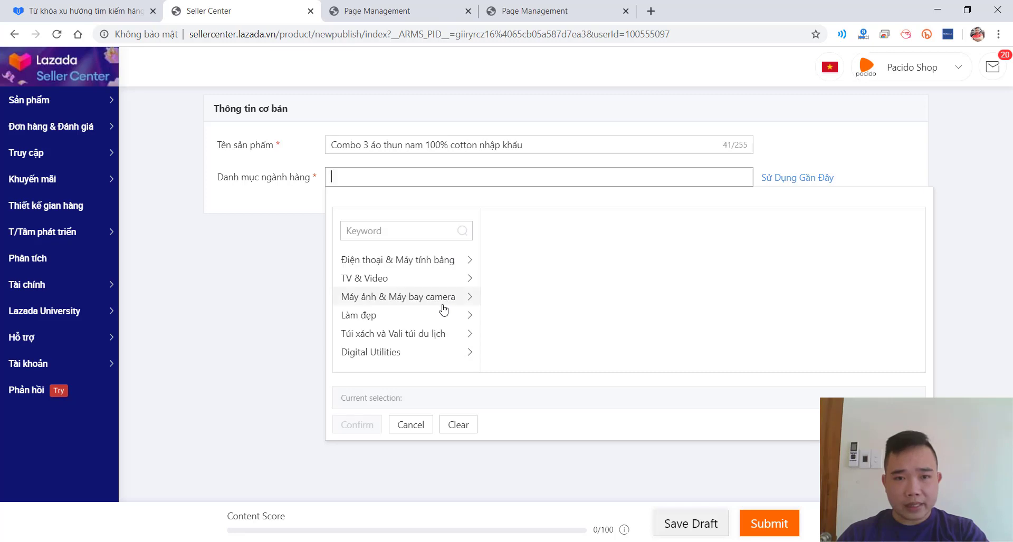
scroll(420, 305, down, 2)
scroll(434, 330, up, 2)
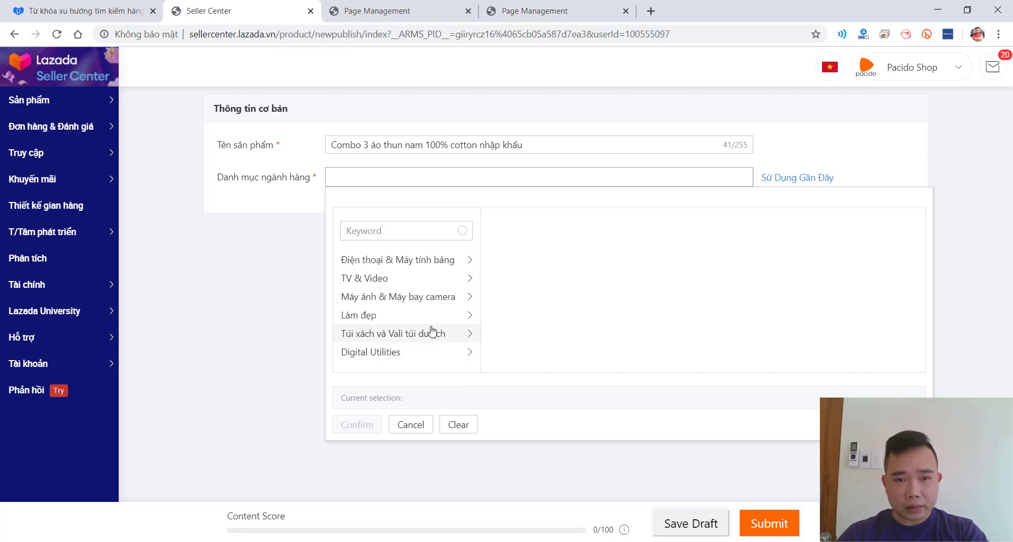
scroll(411, 320, down, 3)
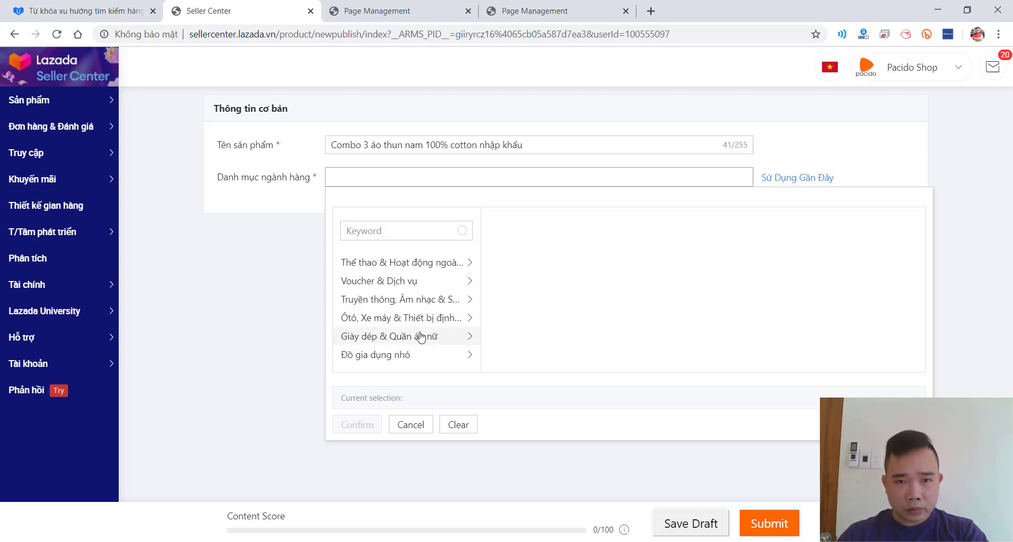
scroll(421, 310, down, 8)
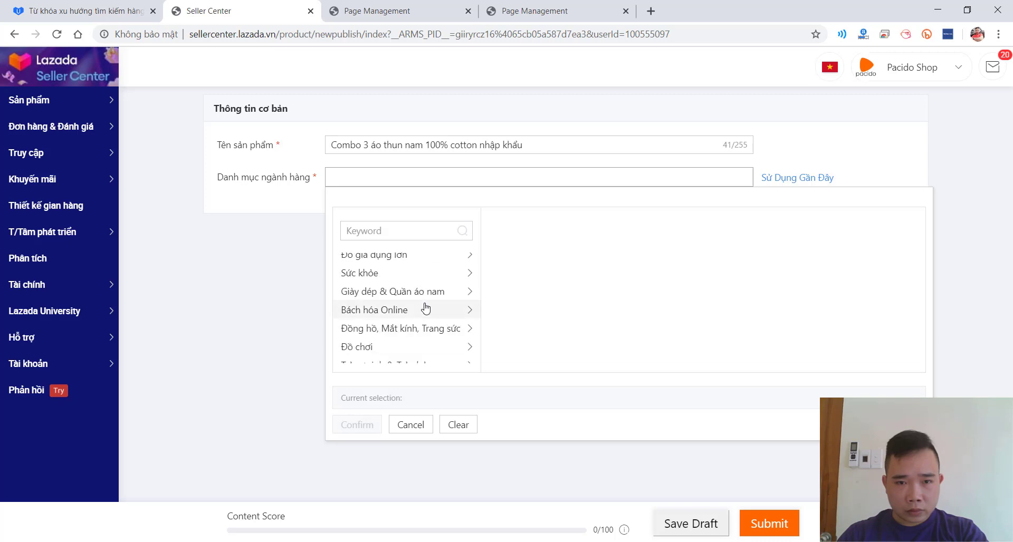
scroll(434, 310, down, 2)
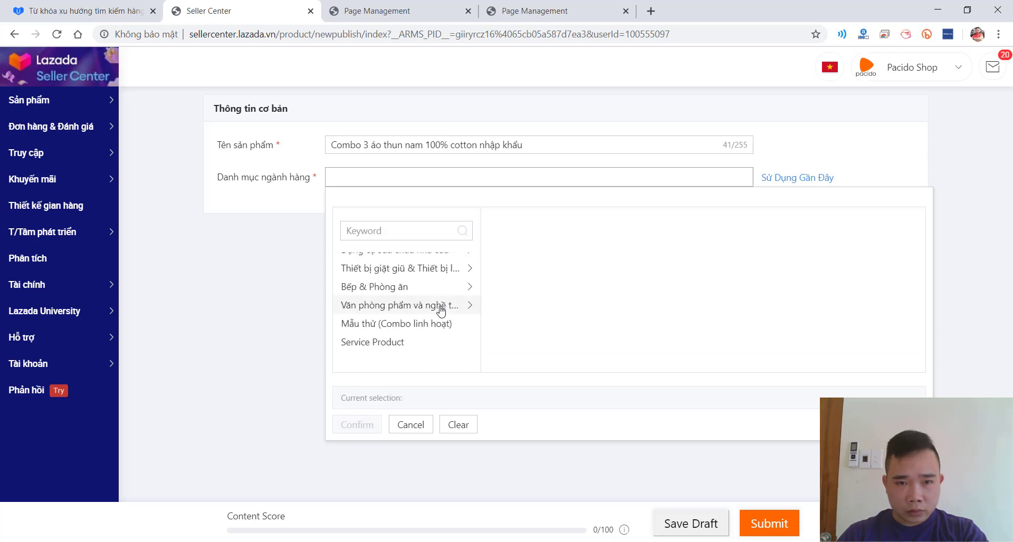
scroll(440, 303, down, 3)
scroll(426, 218, up, 3)
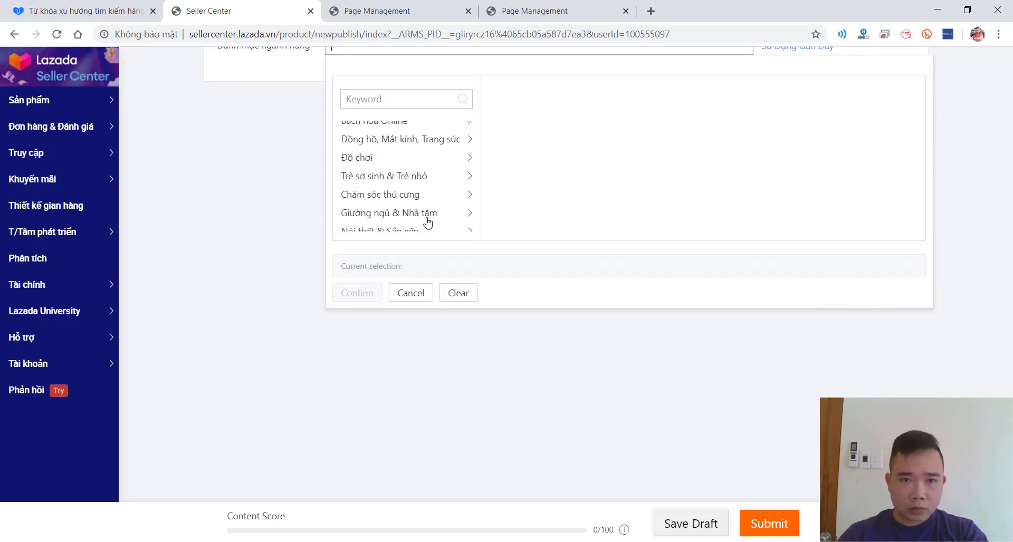
scroll(422, 217, down, 2)
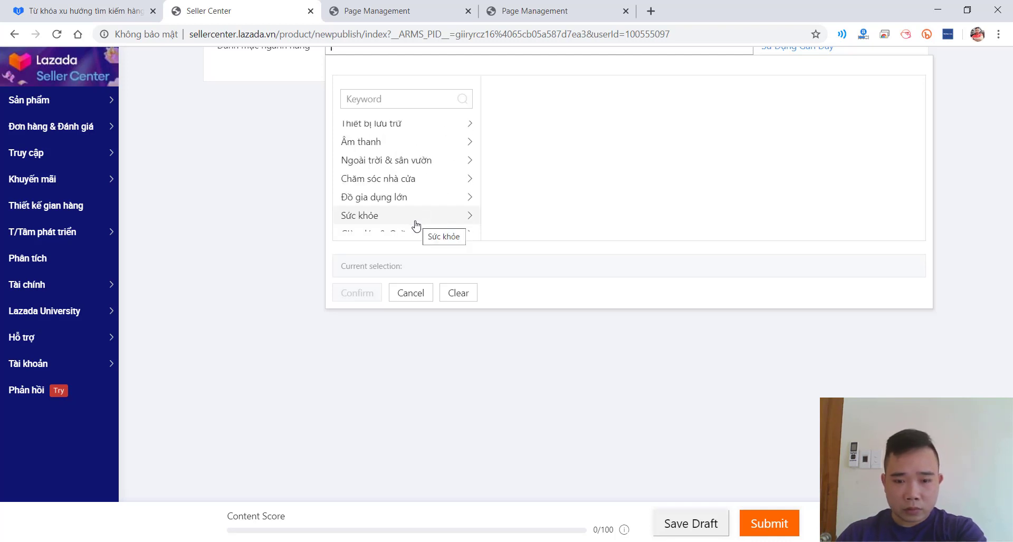
- Filter the top-level categories by "q" and choose Giày dép & Quần áo nam > Quần áo nam
text(q)
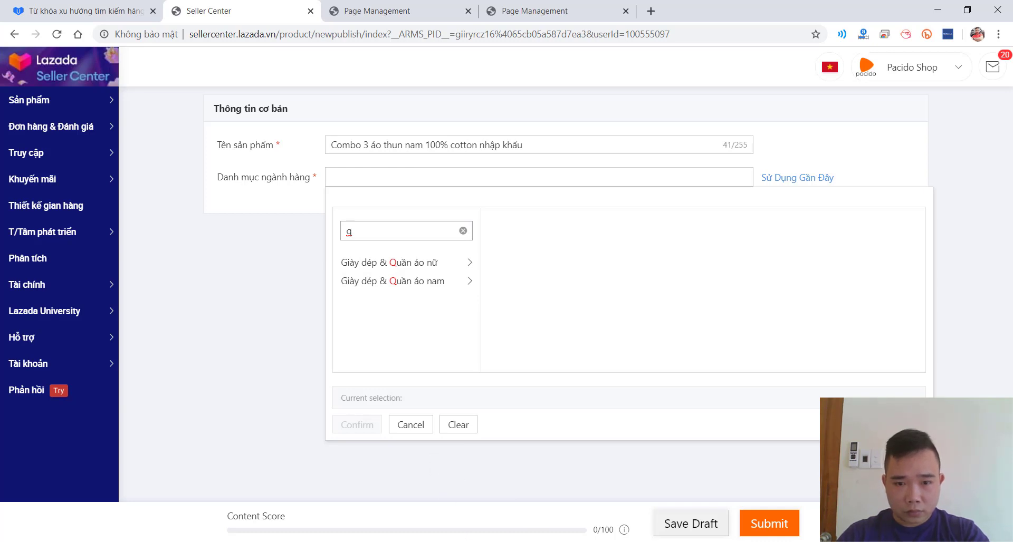
mouse_move(468, 492)
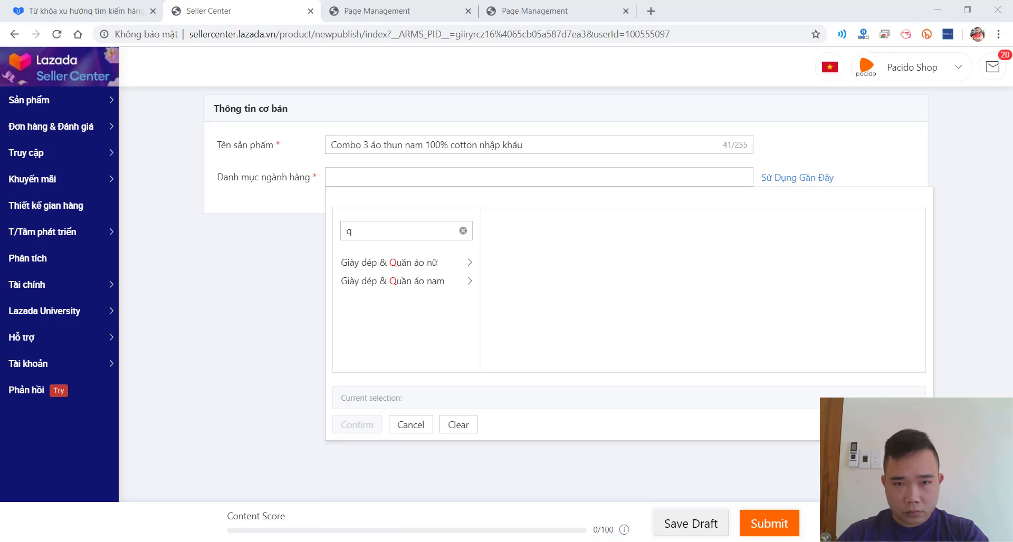
click(382, 225)
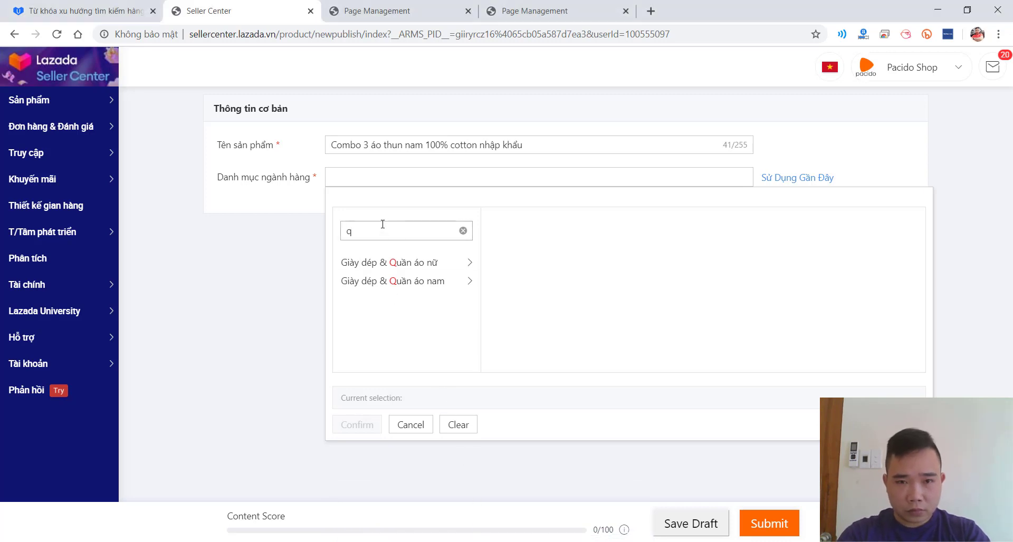
click(419, 285)
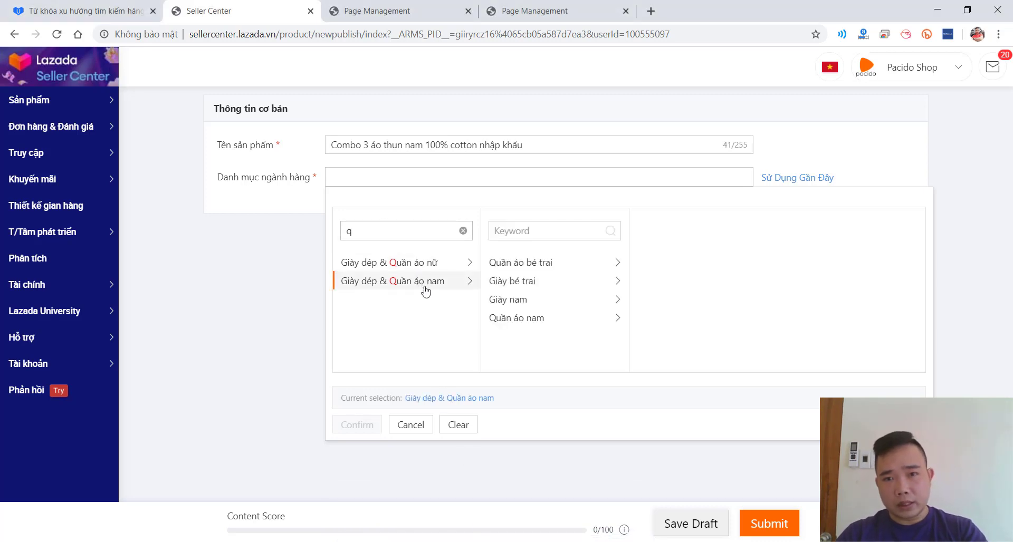
click(578, 327)
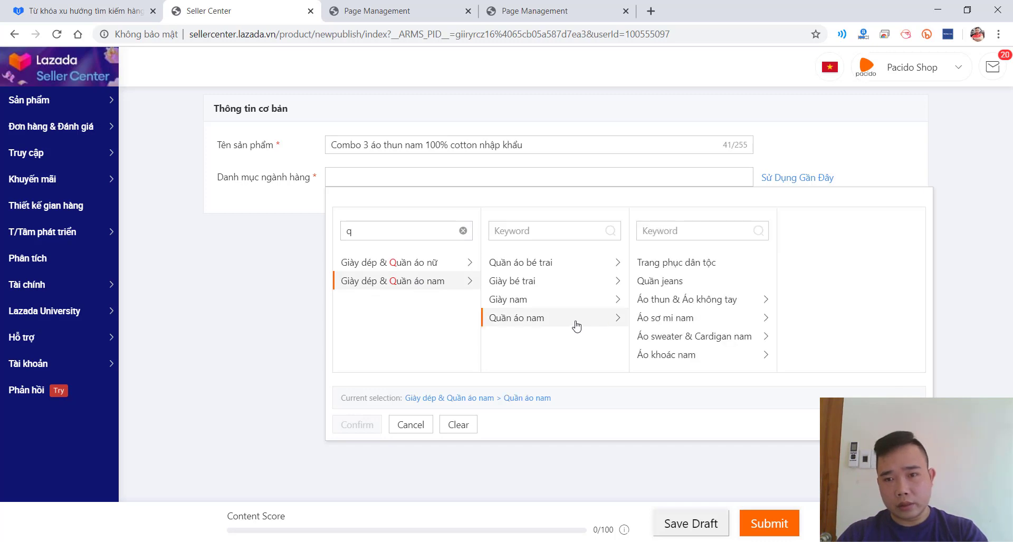
- Check the Áo khoác nam subcategories, then set the category to Áo thun & Áo không tay > Áo thun nam and confirm it
click(704, 359)
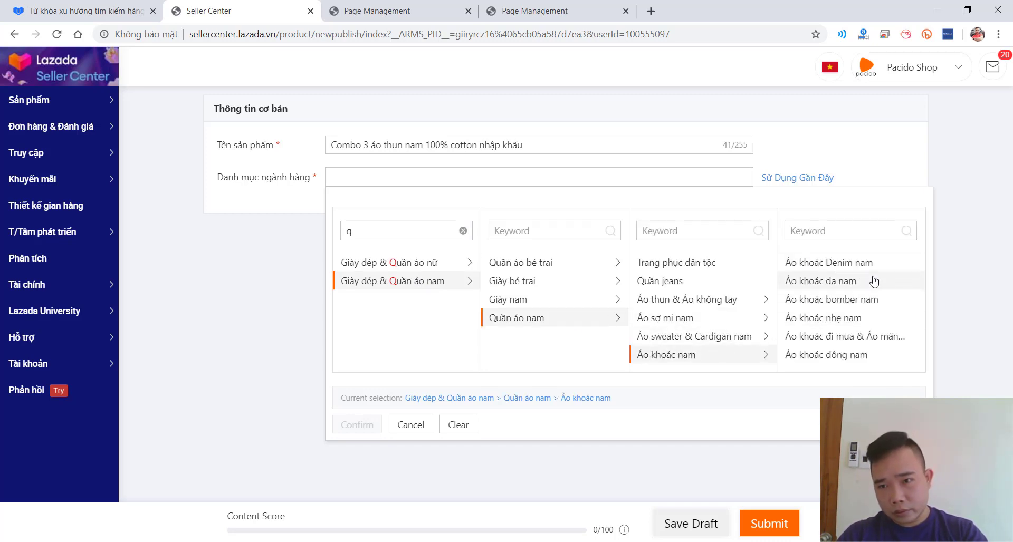
scroll(887, 307, down, 1)
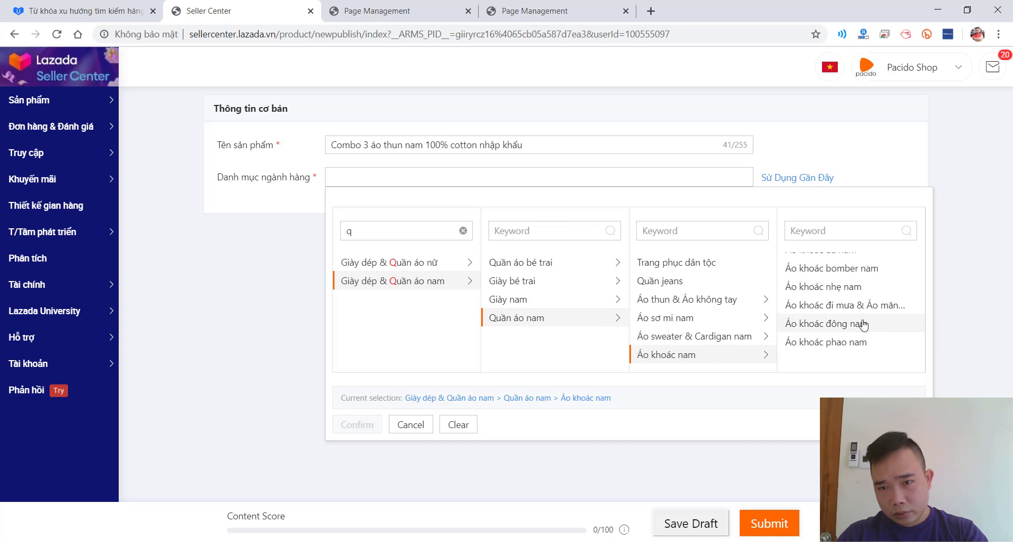
click(696, 302)
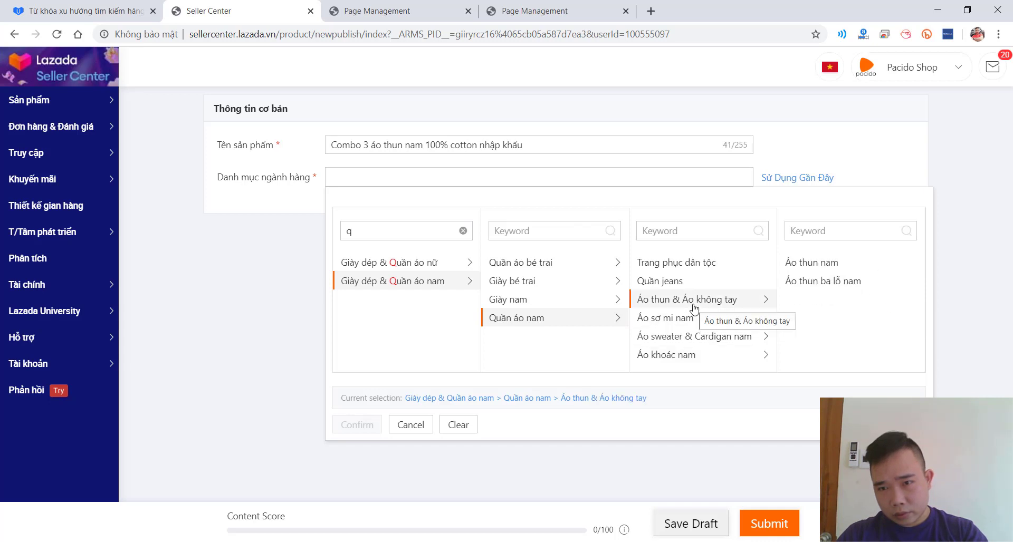
click(820, 265)
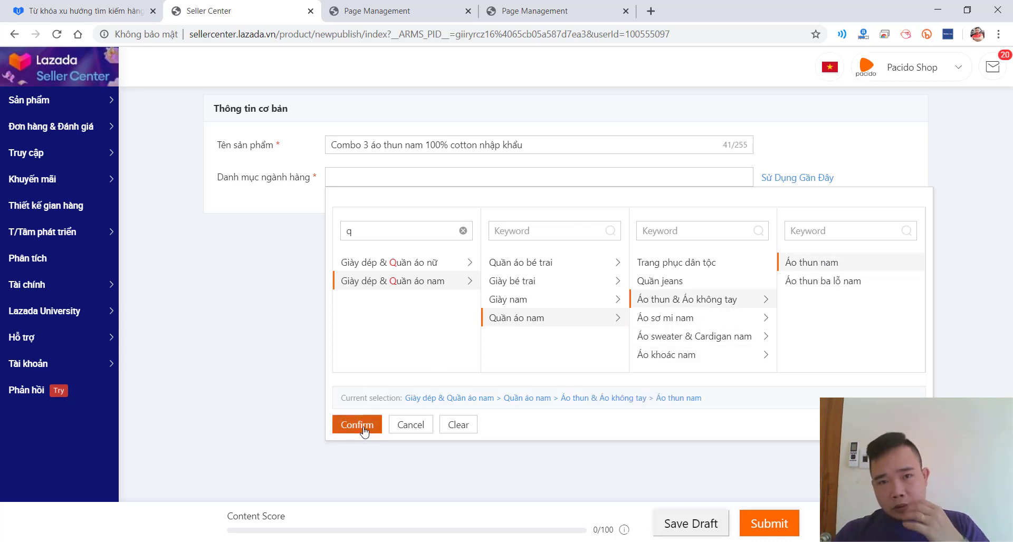
click(359, 425)
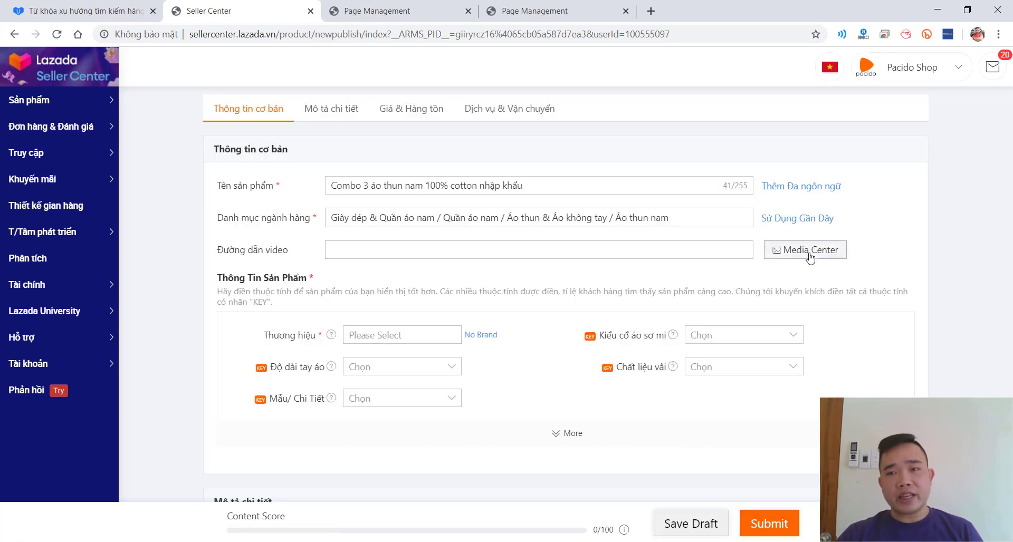
- Go from the product's Media Center to the video management page and open the form for uploading a new video
click(790, 251)
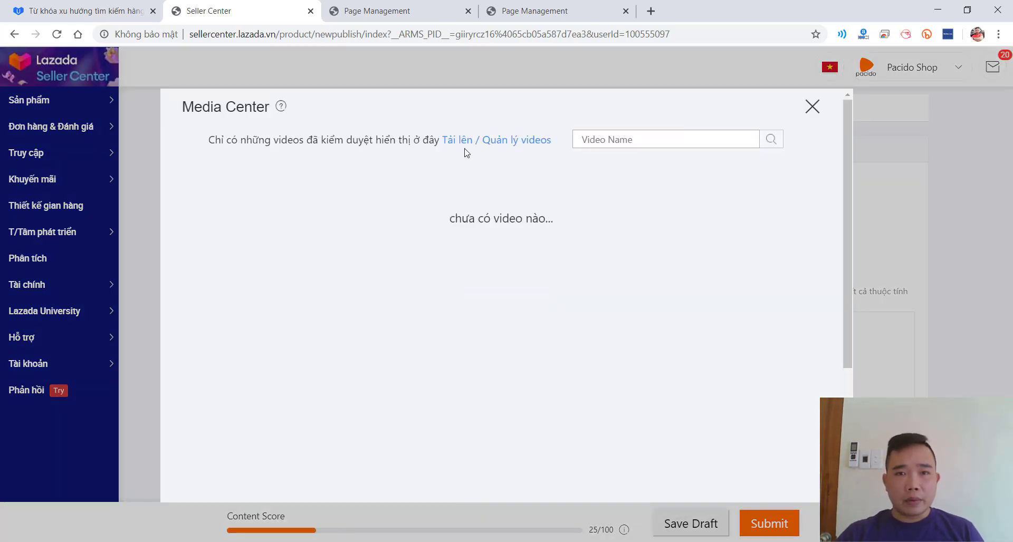
click(452, 147)
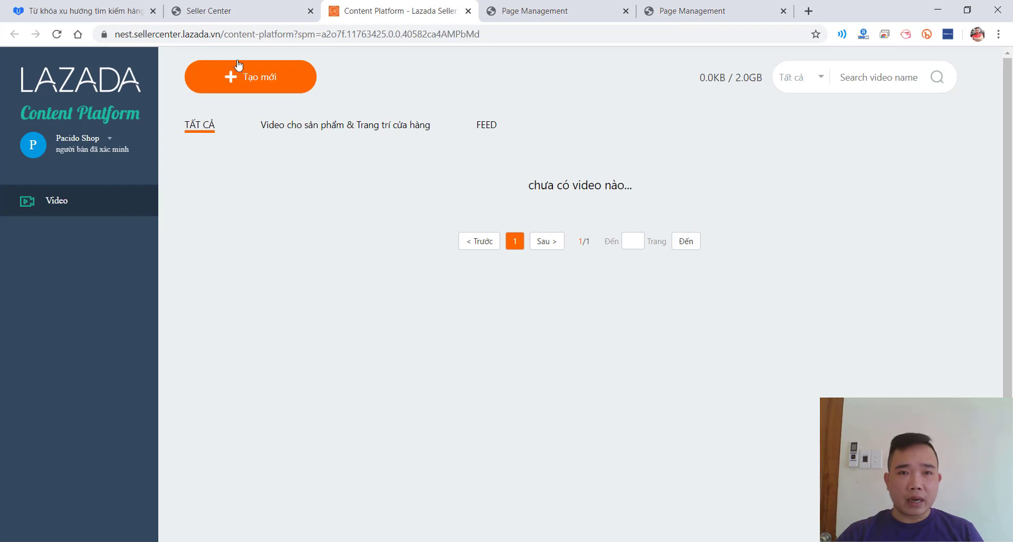
click(239, 80)
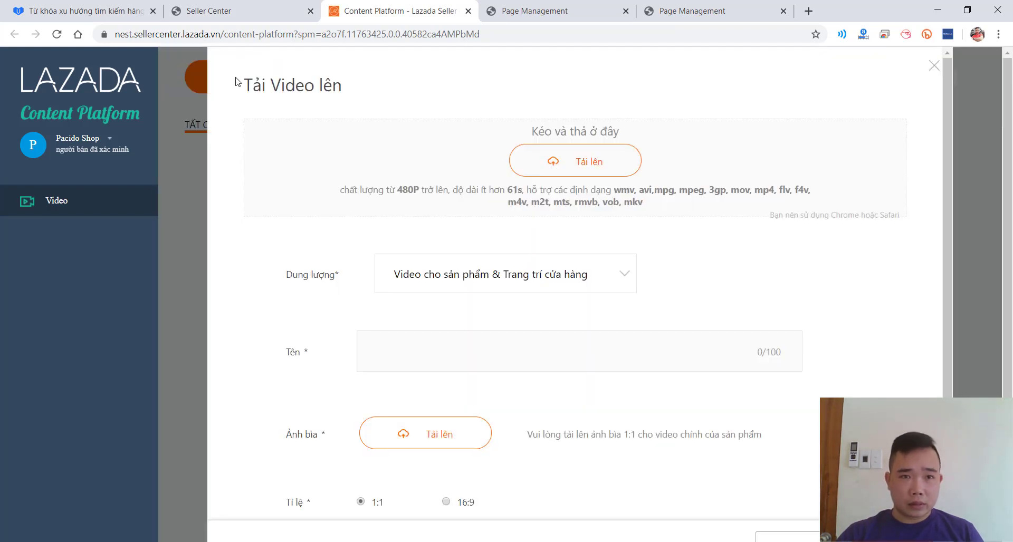
- Upload T-shirt.mp4 from the Downloads folder and name the video "T-shirt"
click(564, 166)
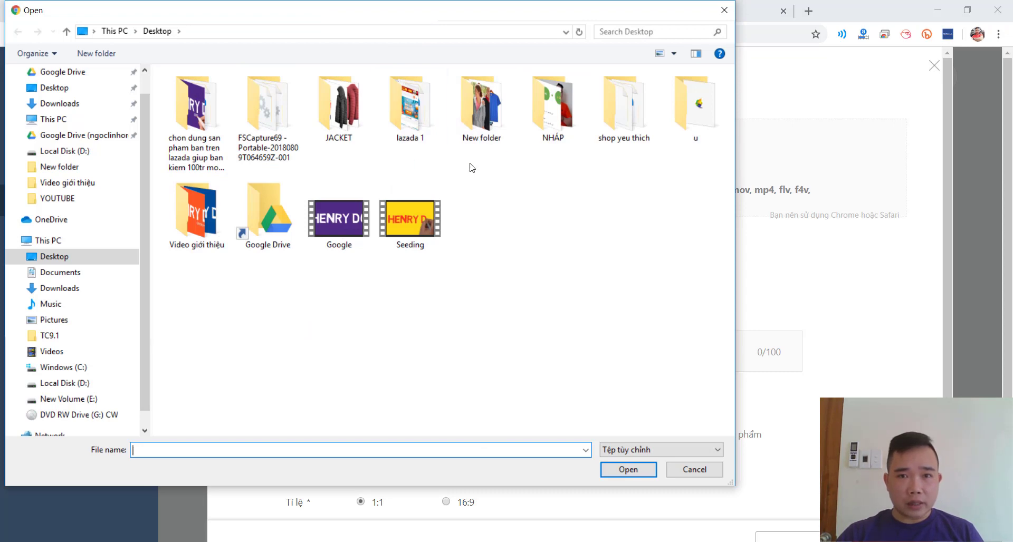
click(45, 108)
double_click(268, 100)
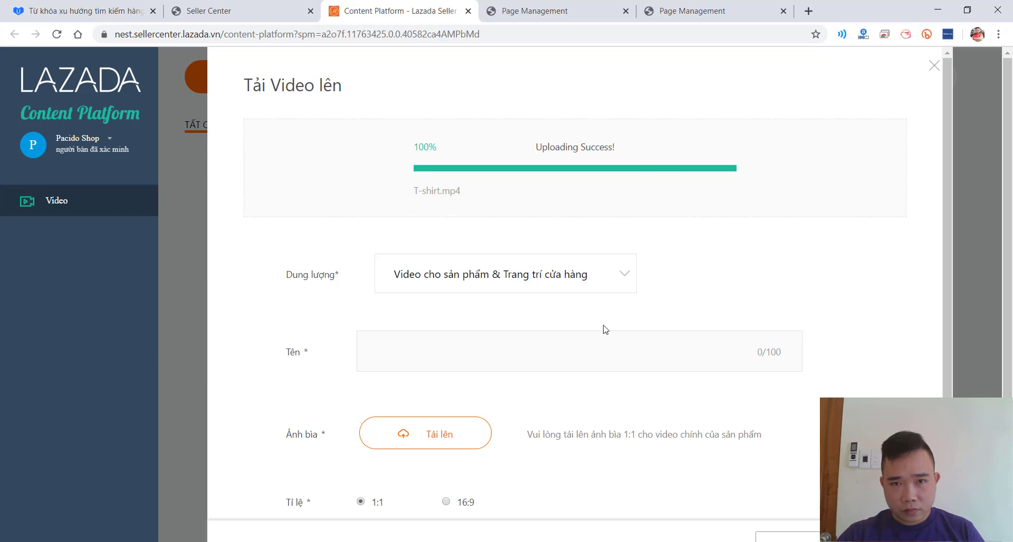
text(T-shirt)
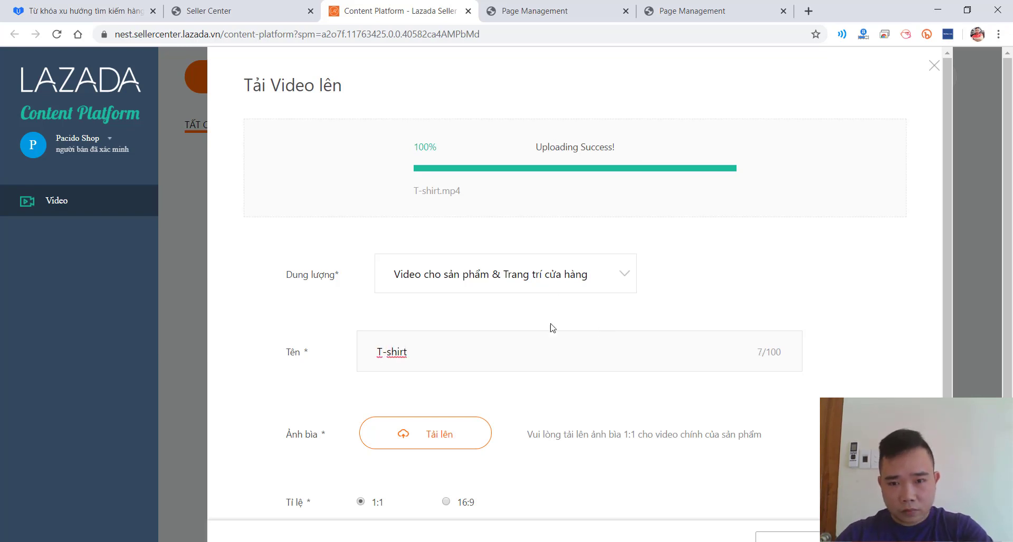
- Upload image 1281 from the Desktop's New folder as the T-shirt video's cover, then submit the video and finish
scroll(551, 330, down, 3)
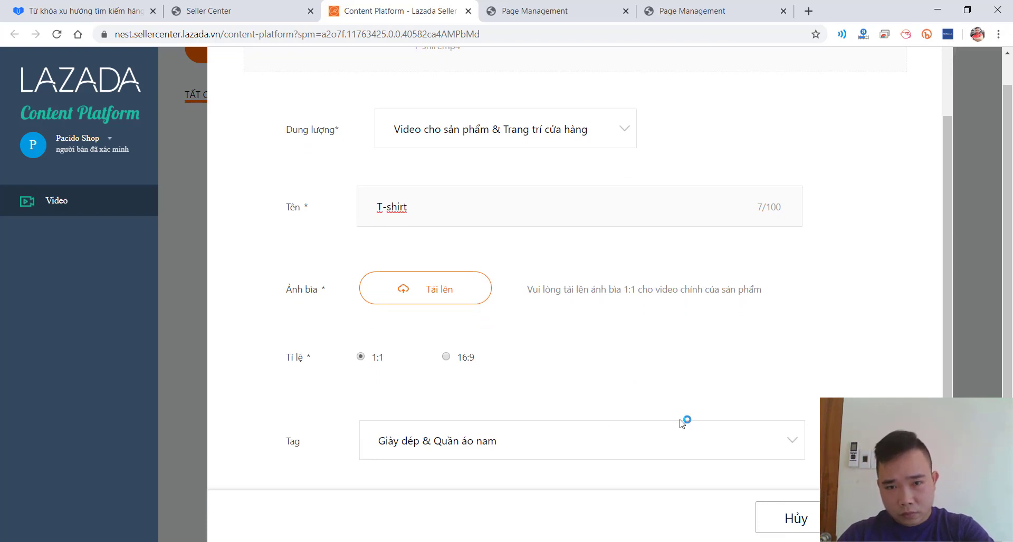
click(444, 304)
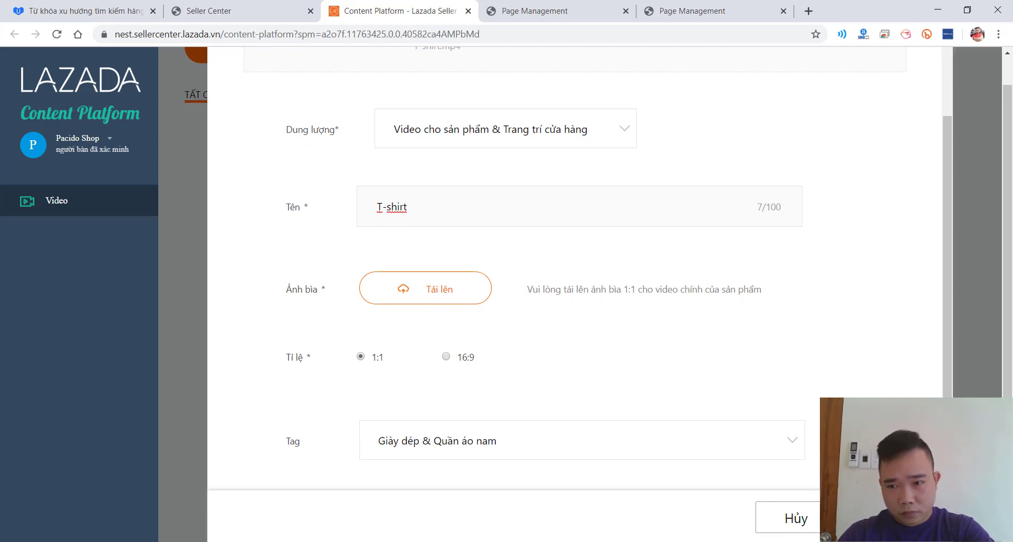
click(430, 296)
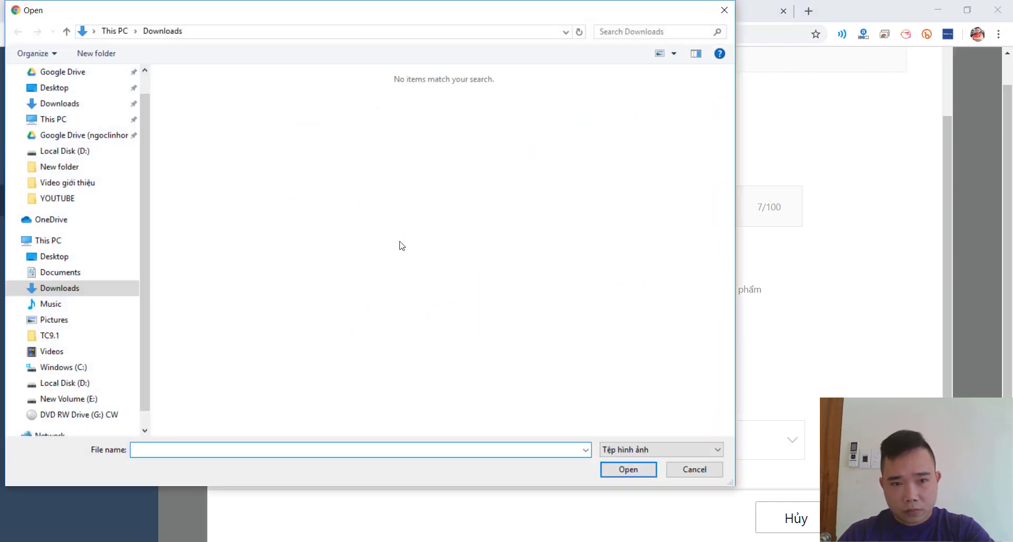
scroll(66, 118, up, 1)
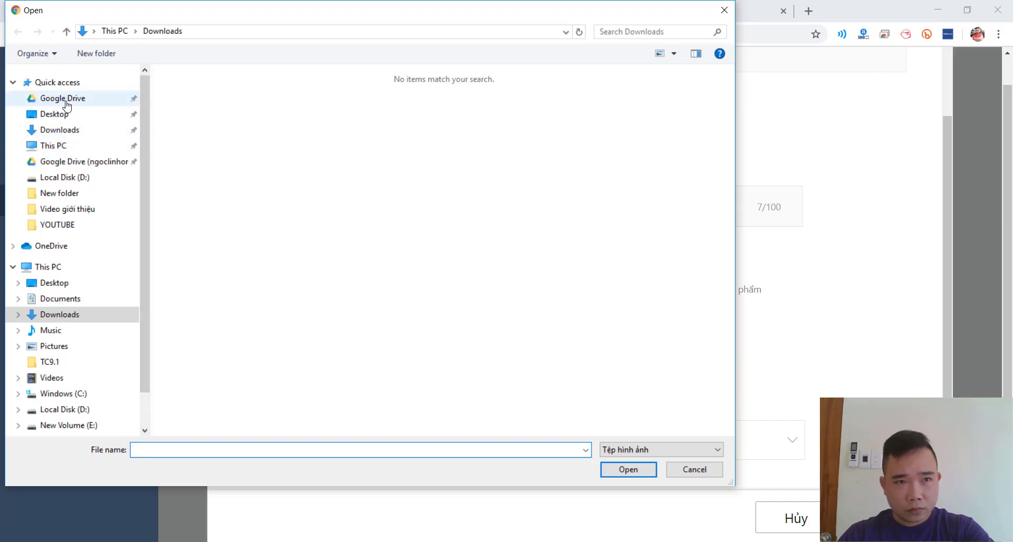
click(63, 120)
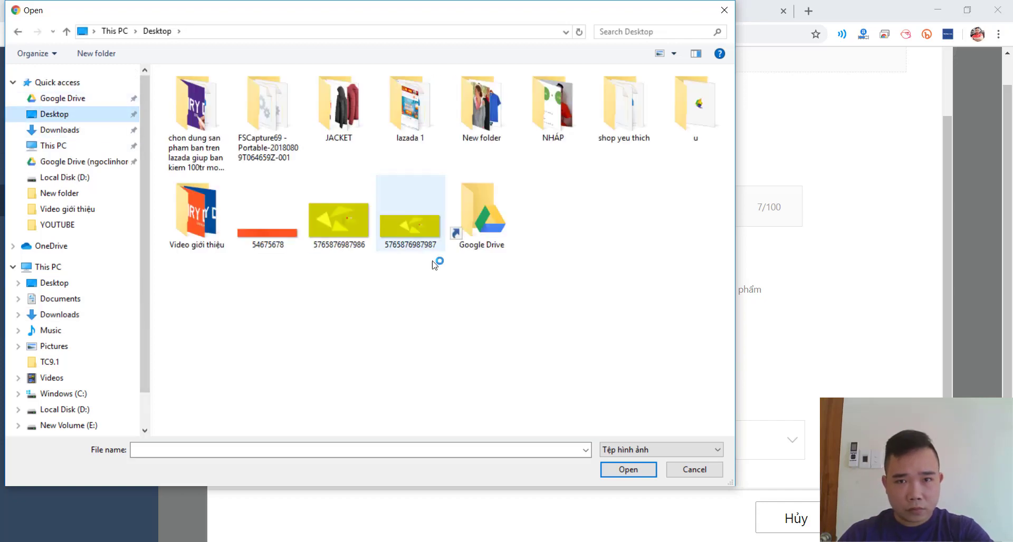
double_click(483, 131)
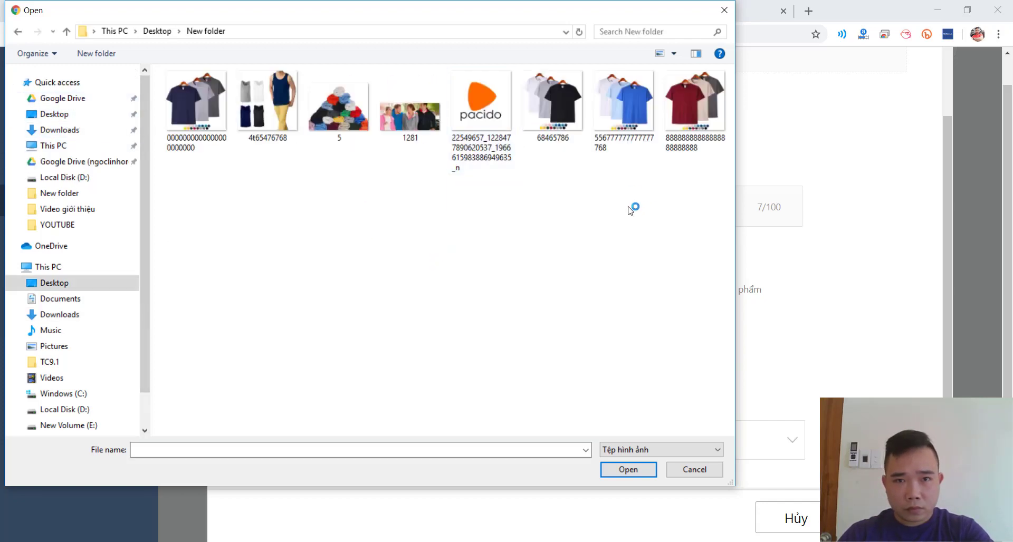
double_click(422, 138)
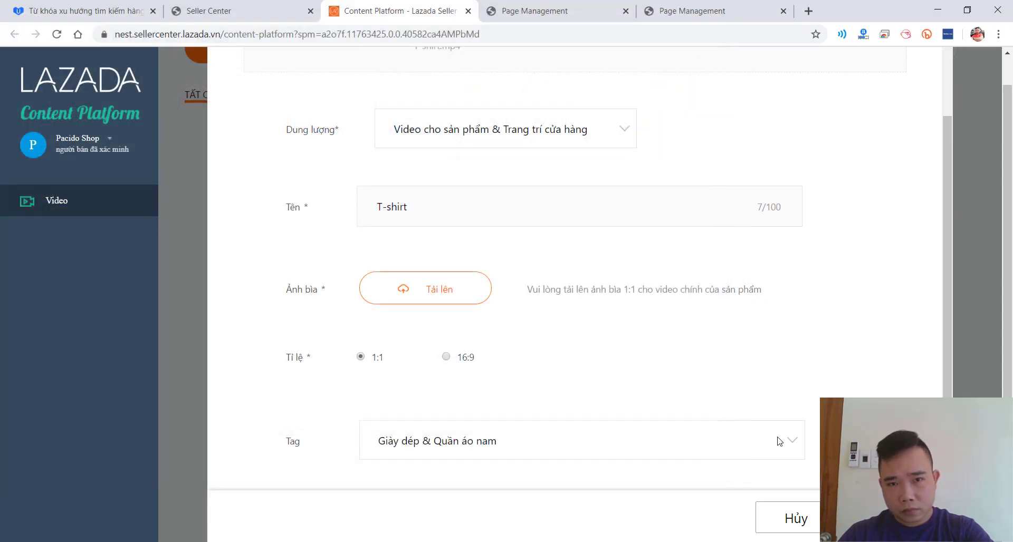
scroll(779, 433, up, 2)
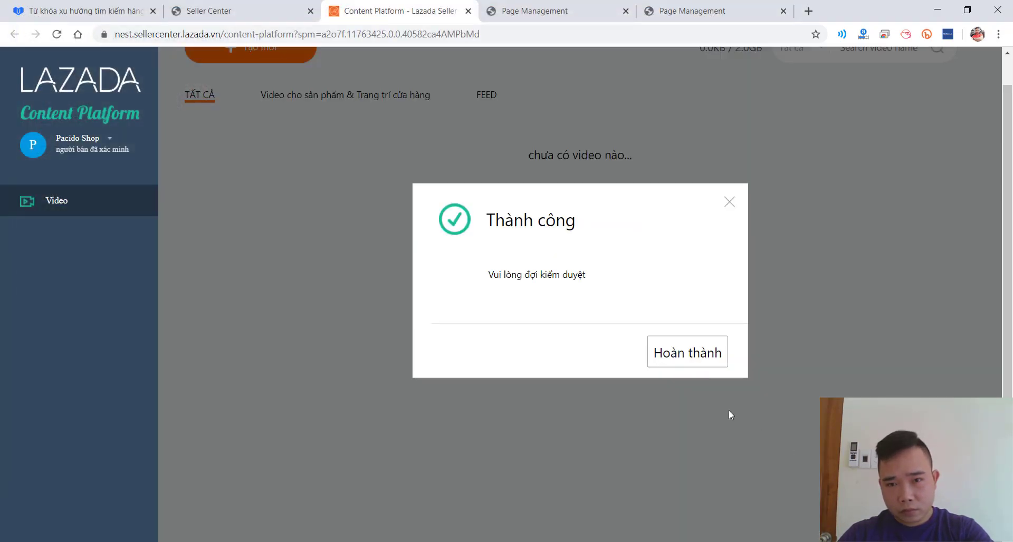
click(692, 354)
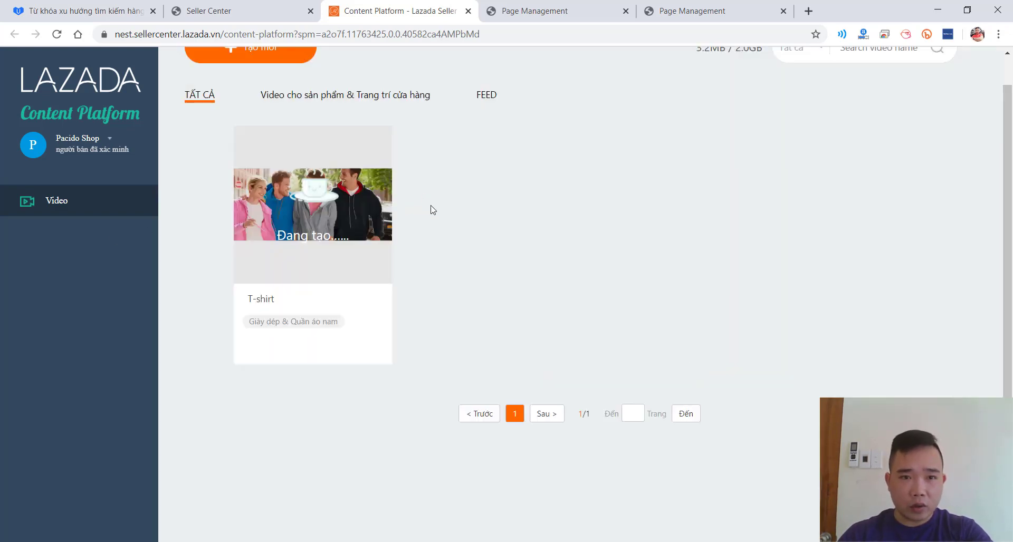
- Return to the new product form in Seller Center and close its Media Center
scroll(373, 192, up, 1)
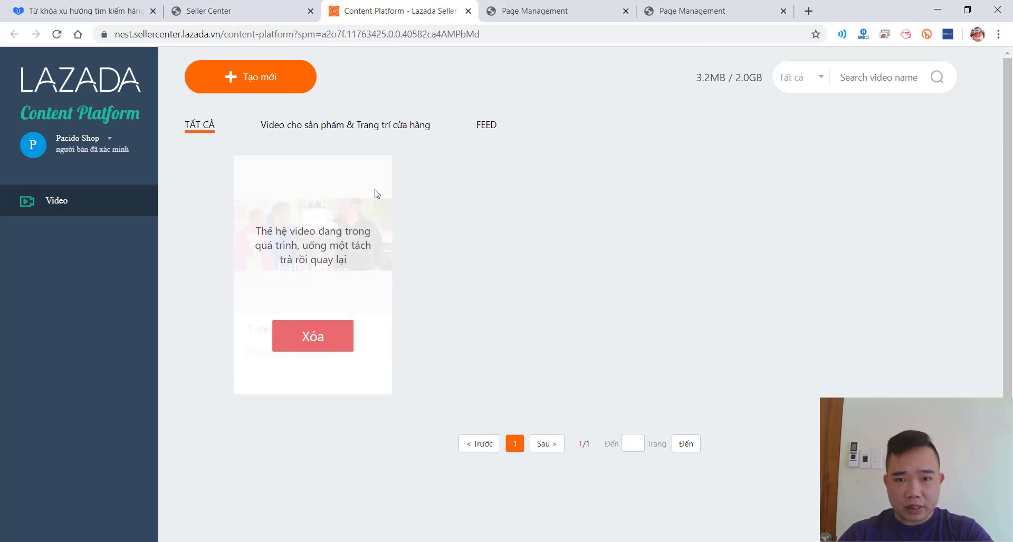
click(226, 8)
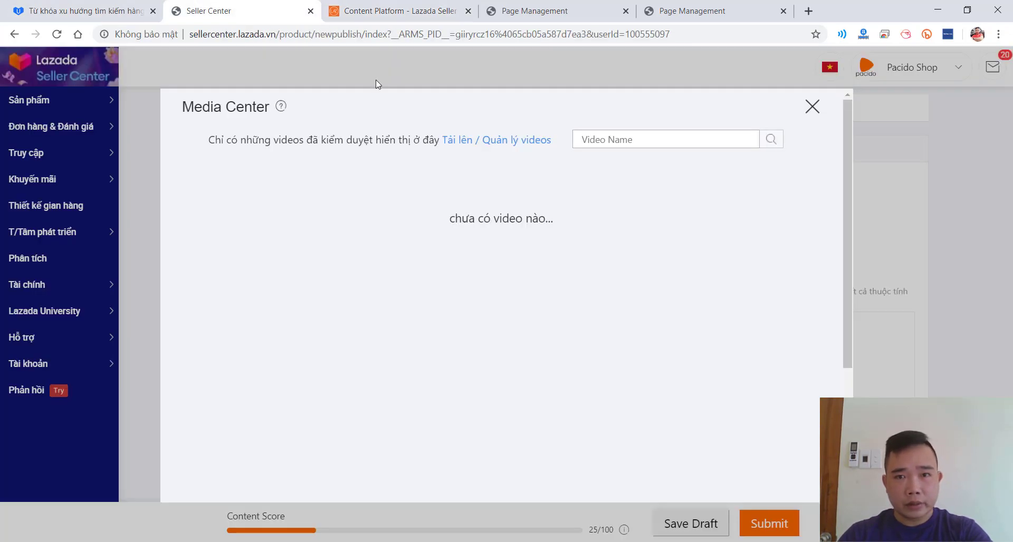
click(810, 107)
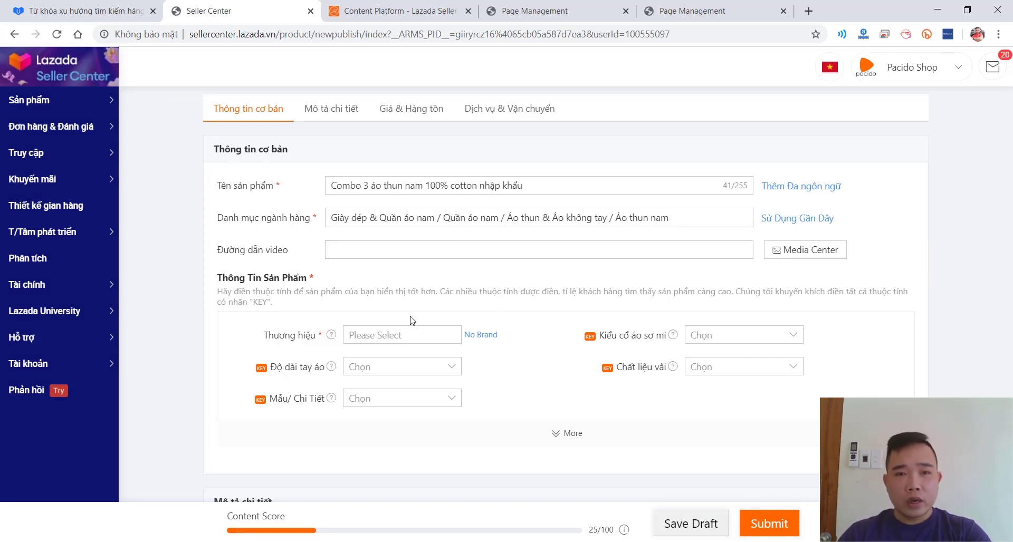
- Set the product's brand to No Brand, the sleeve length to short and the pattern to Trơn
click(364, 334)
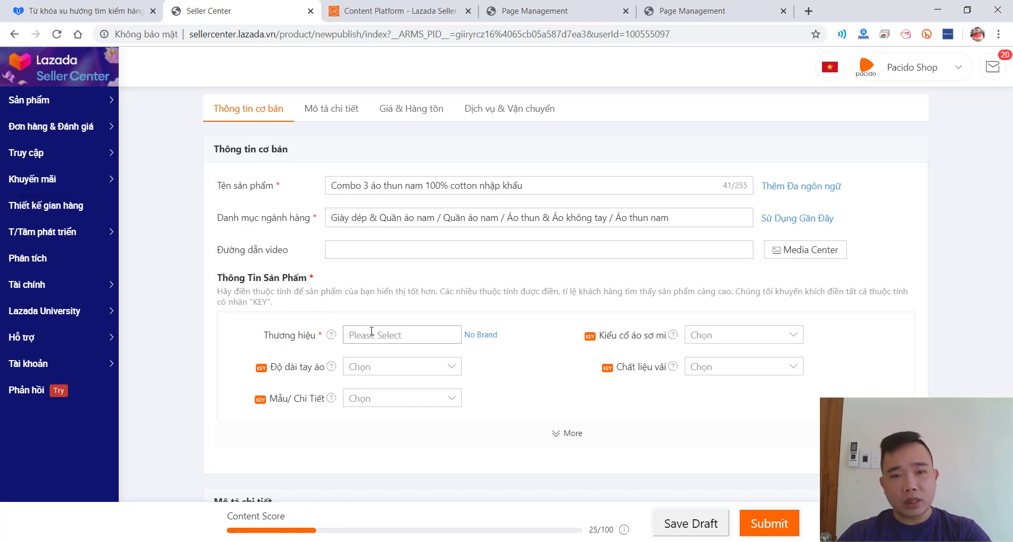
click(490, 344)
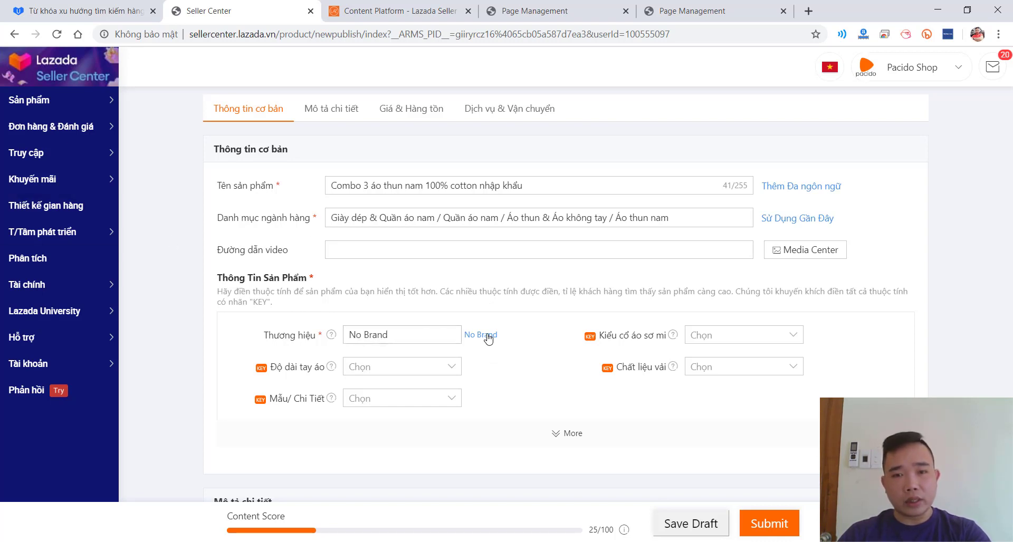
click(425, 373)
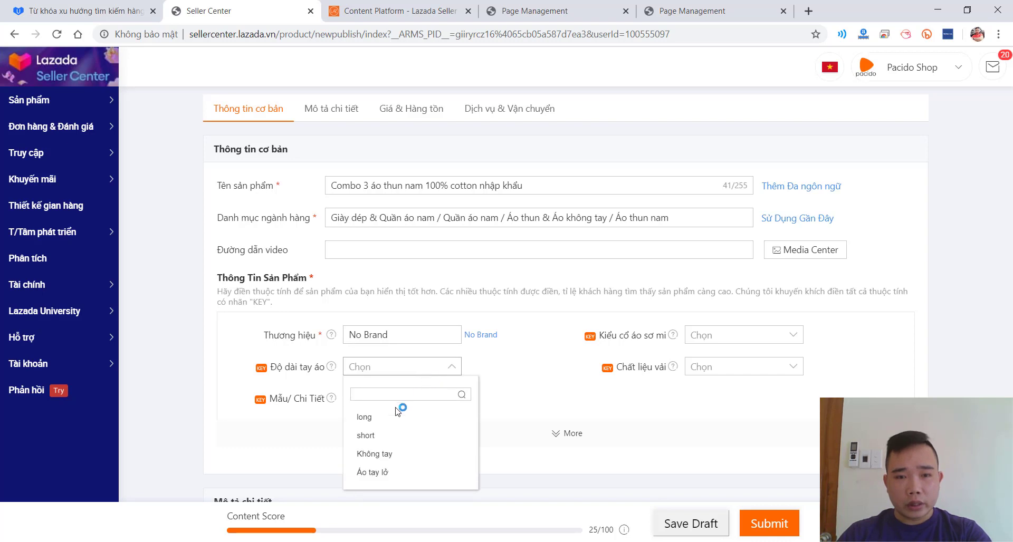
click(378, 439)
click(405, 401)
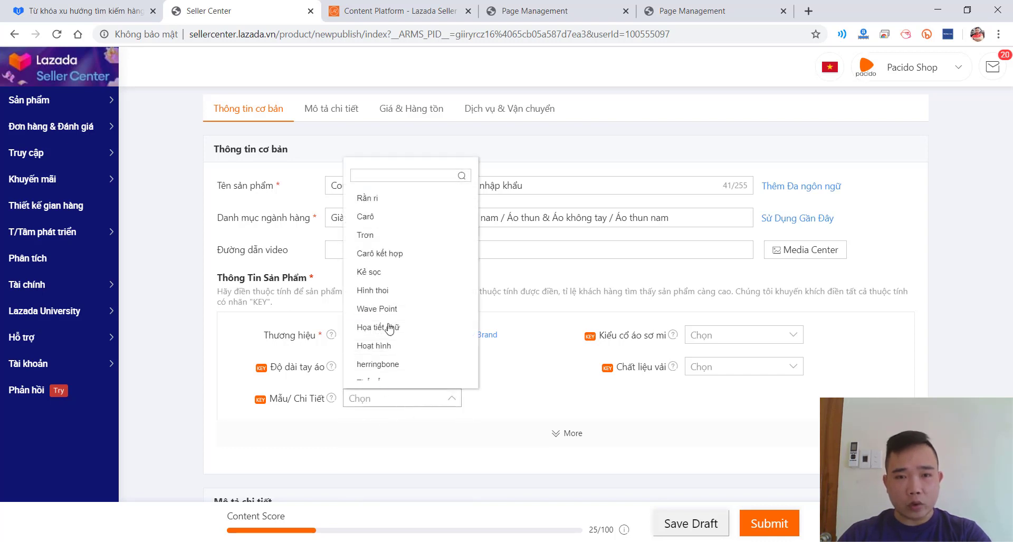
click(391, 237)
- Set the collar style to Cổ tròn and the fabric material to Vải cotton, filtering the materials by "cot"
click(731, 340)
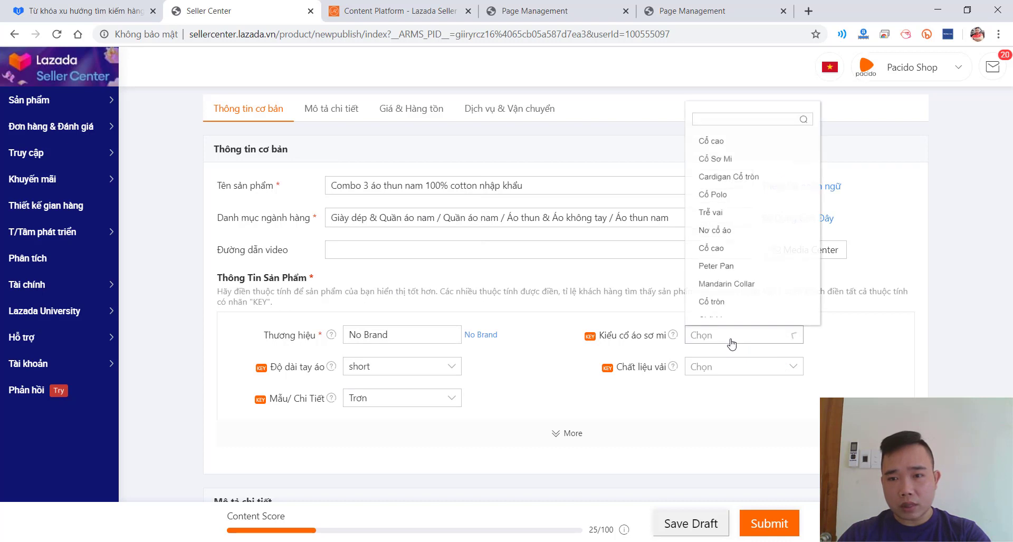
click(721, 302)
click(723, 374)
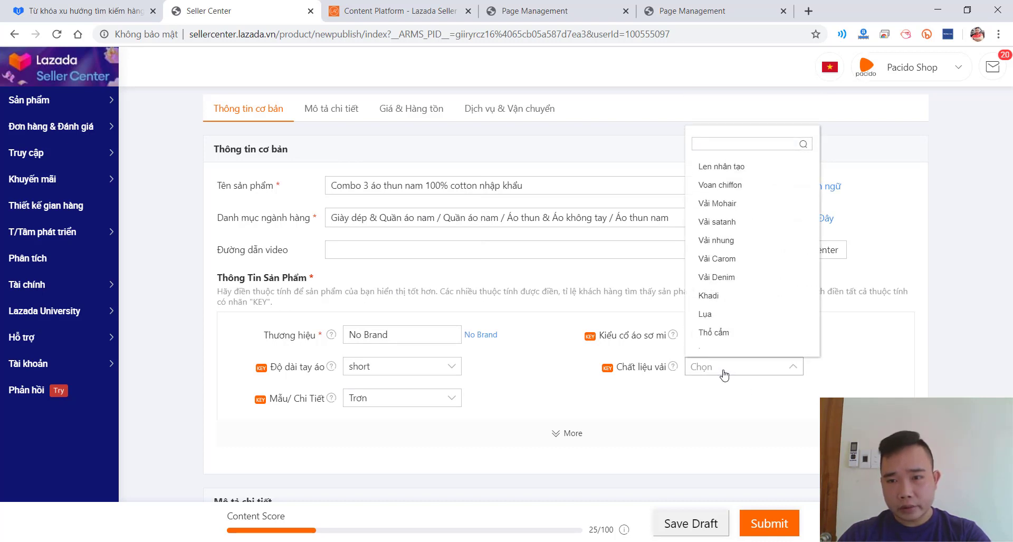
scroll(748, 272, down, 2)
scroll(744, 299, down, 2)
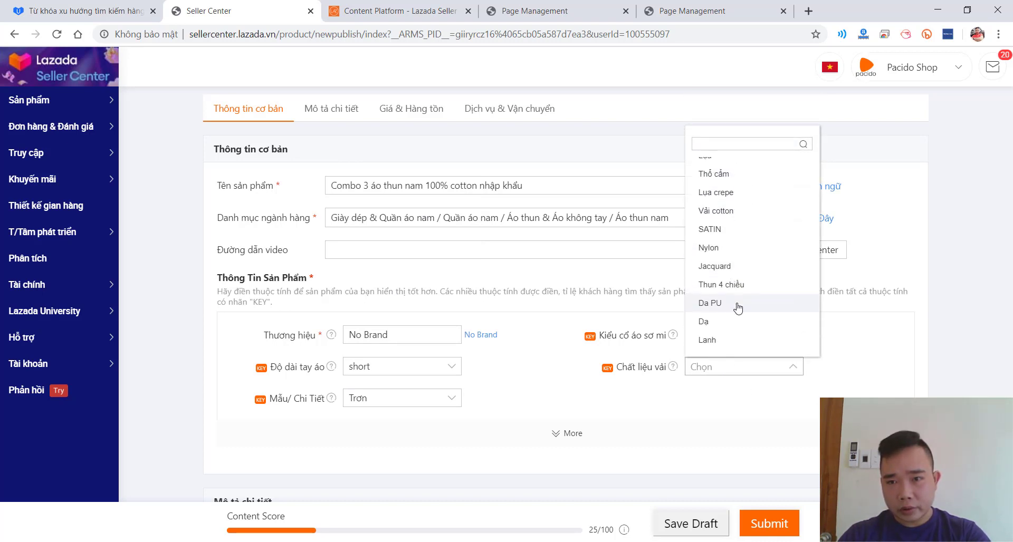
click(720, 144)
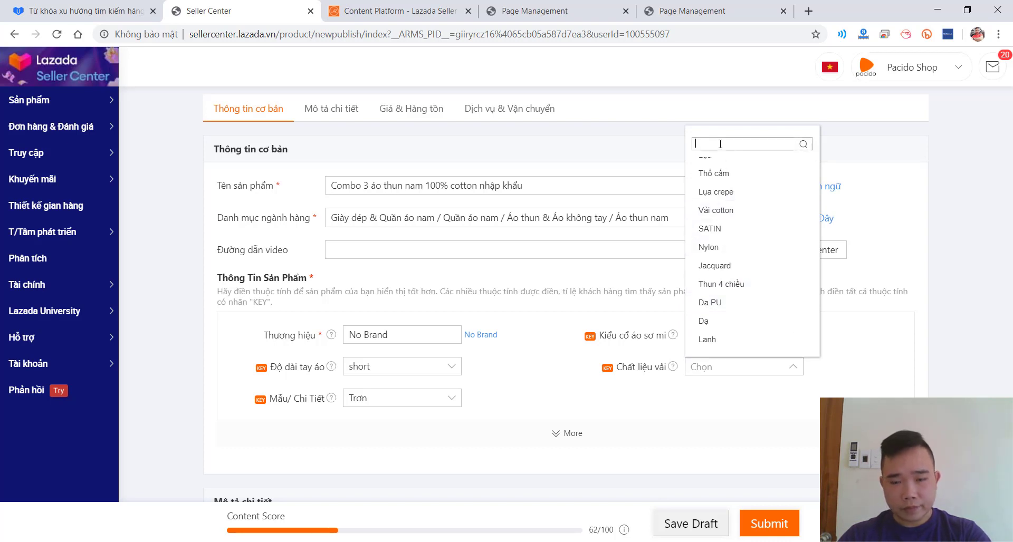
text(cot)
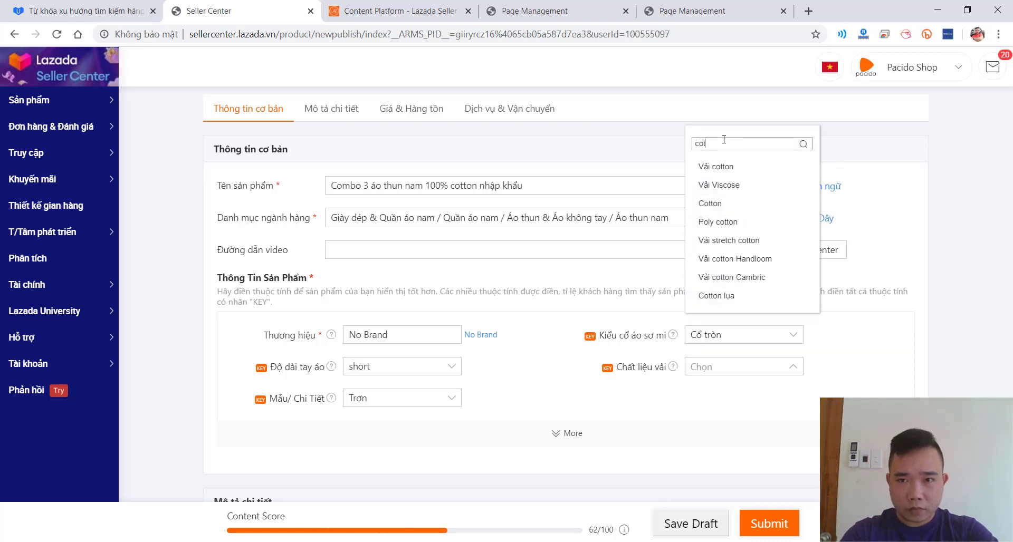
click(718, 167)
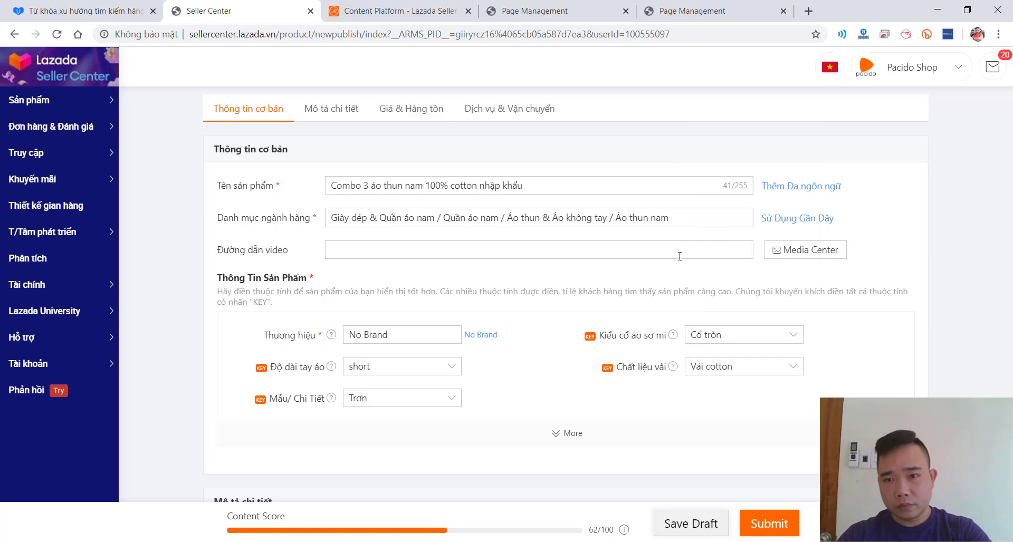
- Paste the copied Gildan T-shirt text into the product description, Mô tả sản phẩm
scroll(418, 377, down, 5)
click(396, 370)
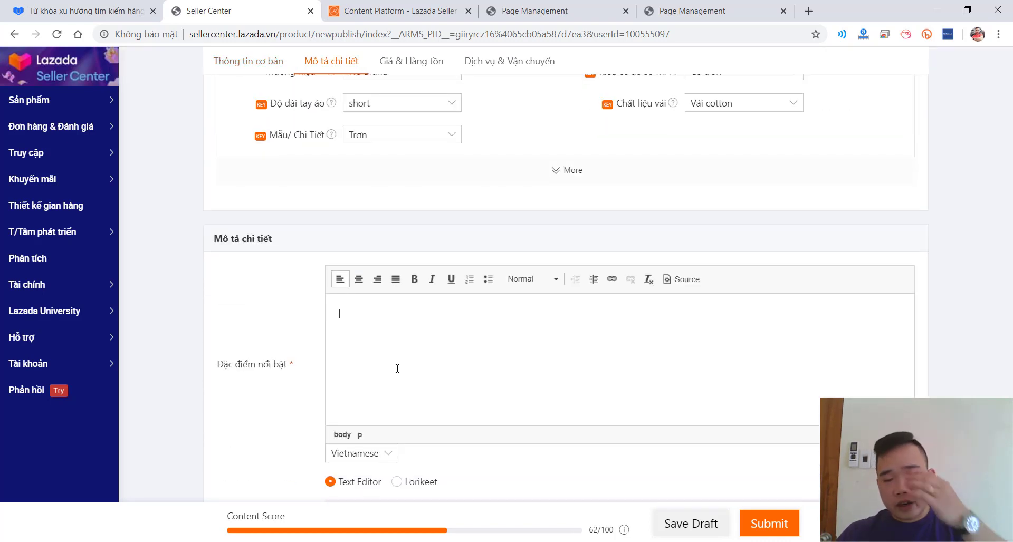
scroll(395, 357, down, 5)
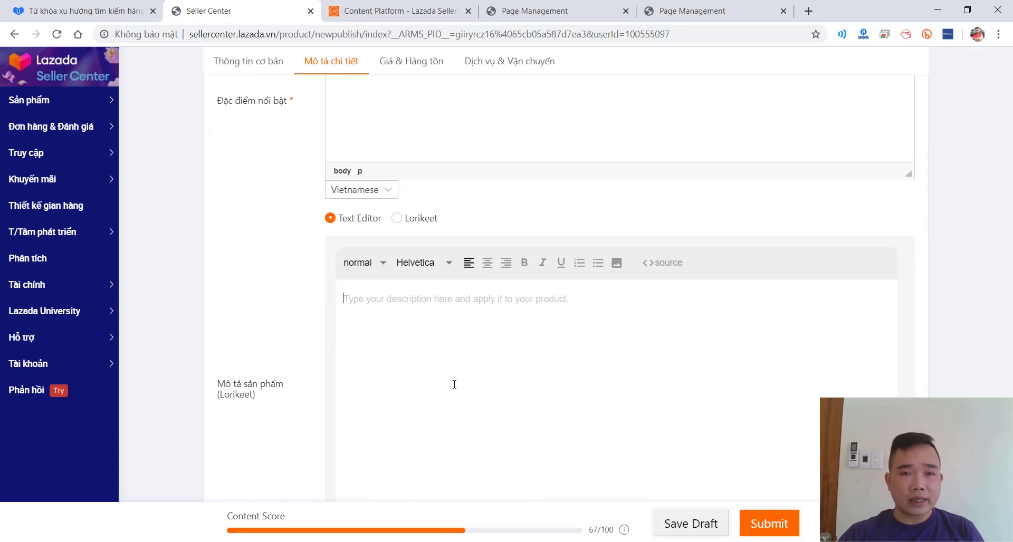
key(ctrl+v)
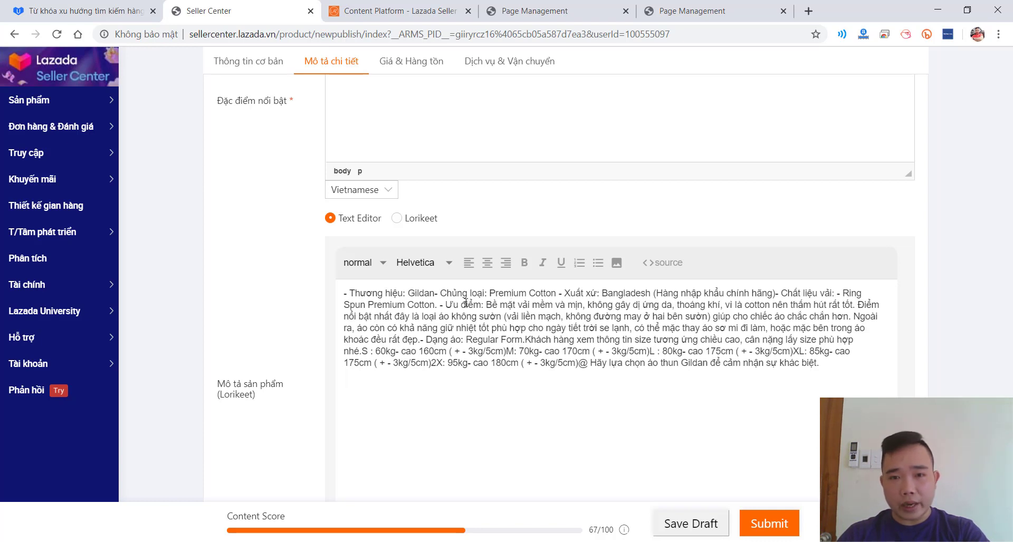
- Split the start of the description into separate lines for Thương hiệu, Chủng loại, Xuất xứ, Chất liệu vải and Ưu điểm
click(435, 292)
key(Return)
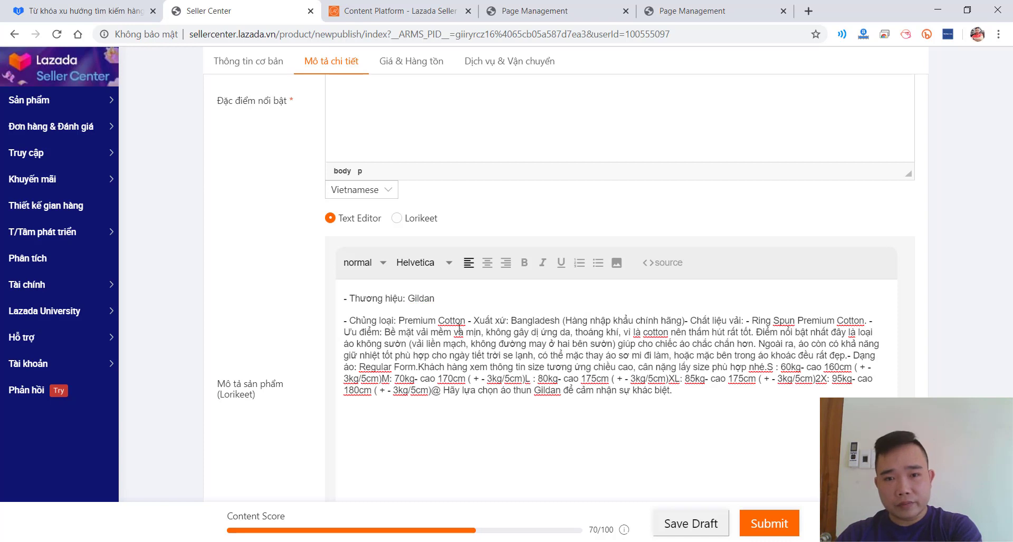
click(468, 321)
key(Return)
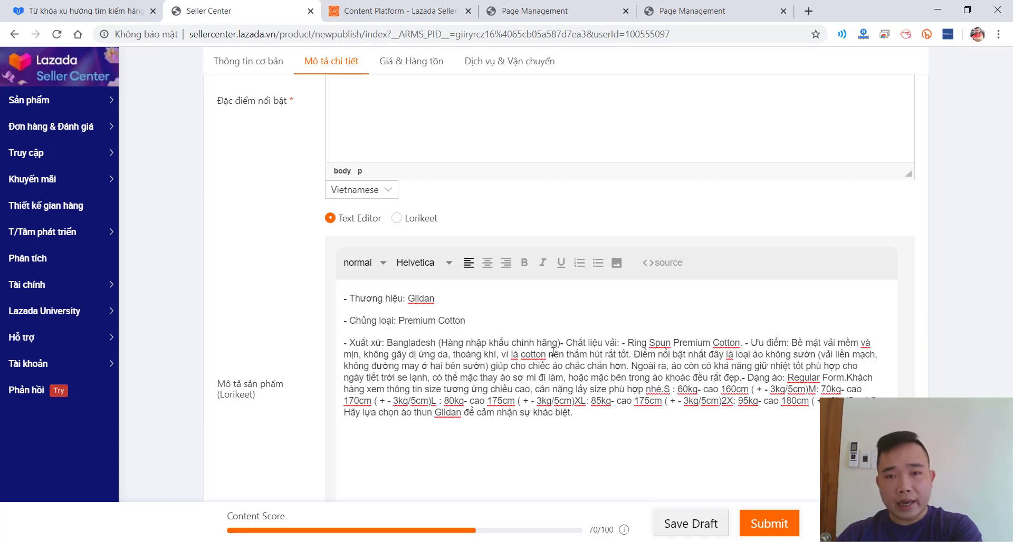
click(561, 342)
key(Return)
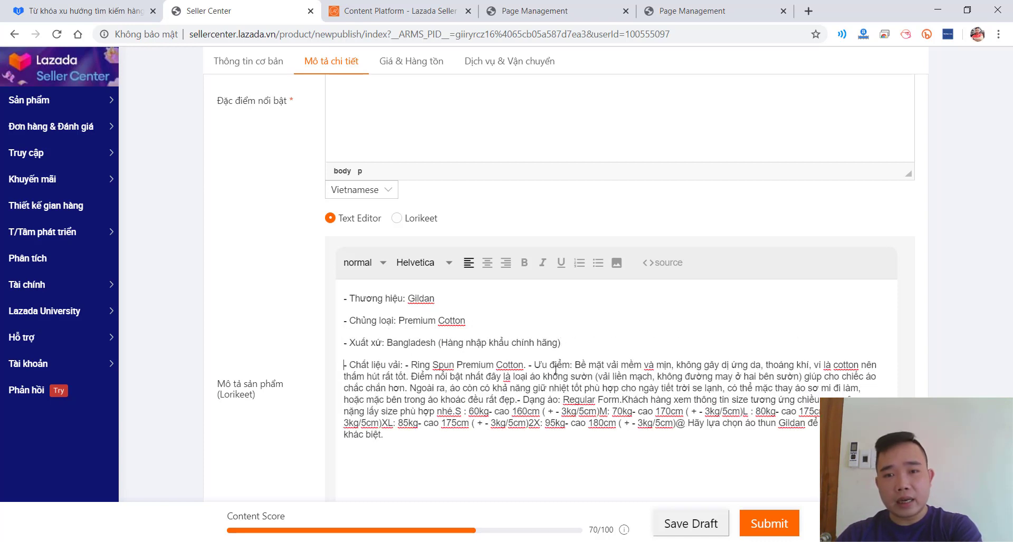
click(528, 365)
key(Return)
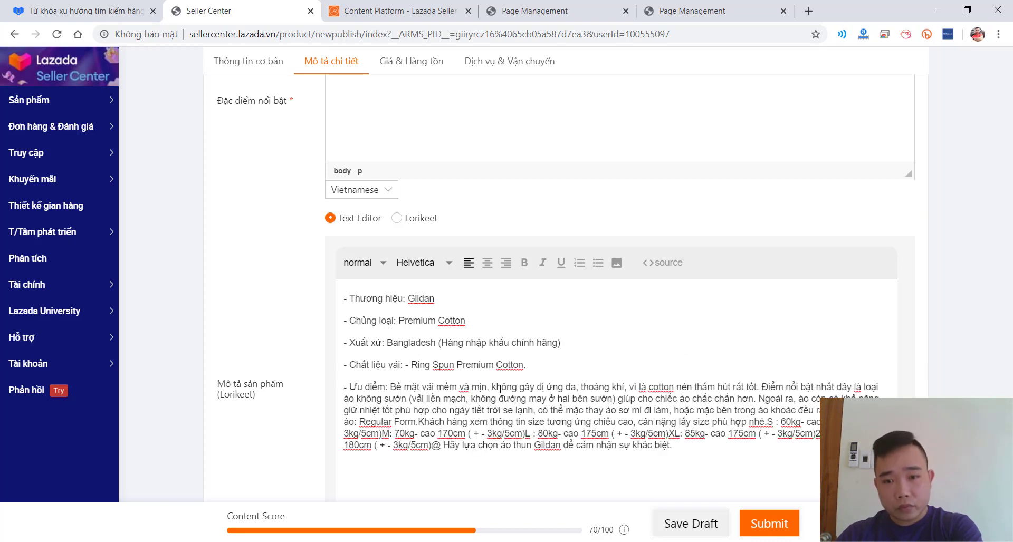
- Move the four lines from Thương hiệu to Chất liệu vải into Đặc điểm nổi bật and remove the description's leftover blank line
drag(533, 366, 331, 294)
key(ctrl+x)
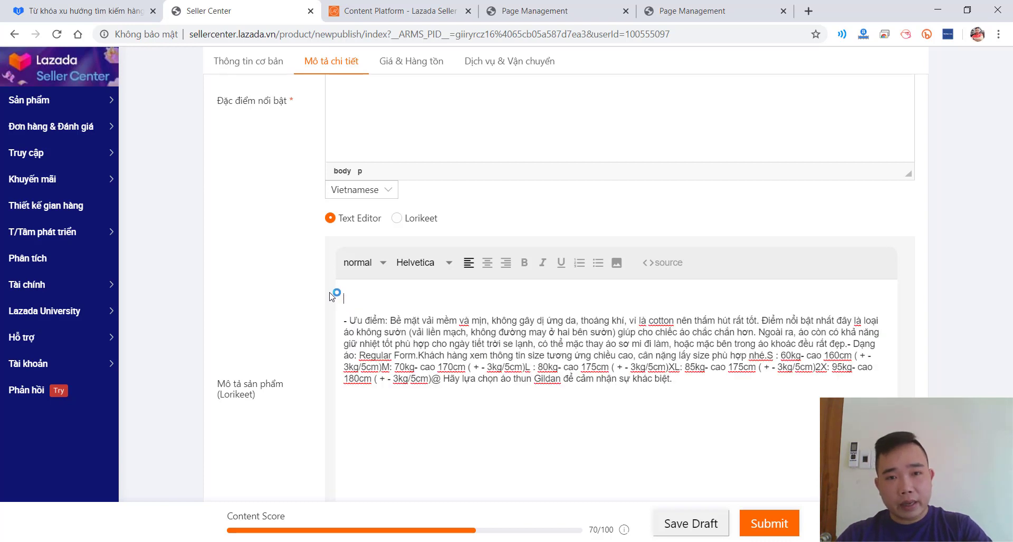
click(457, 127)
key(ctrl+v)
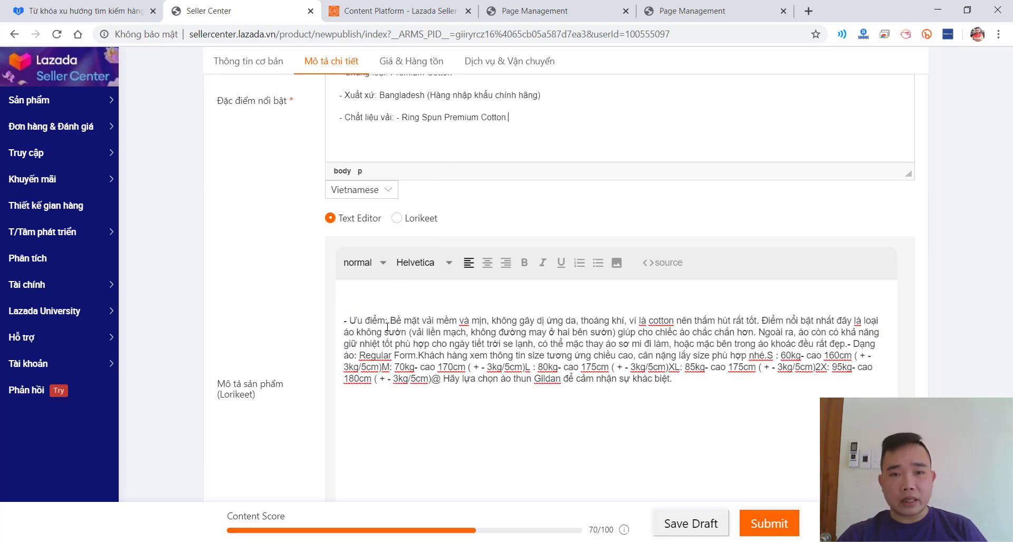
click(345, 320)
key(BackSpace)
key(BackSpace)
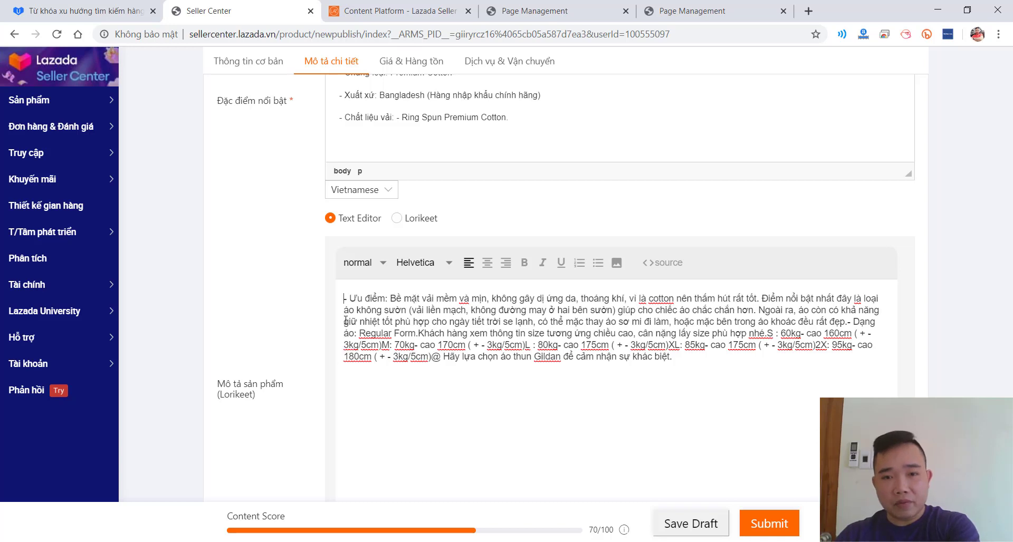
- Show the HTML source and preview of the product description
scroll(598, 322, down, 3)
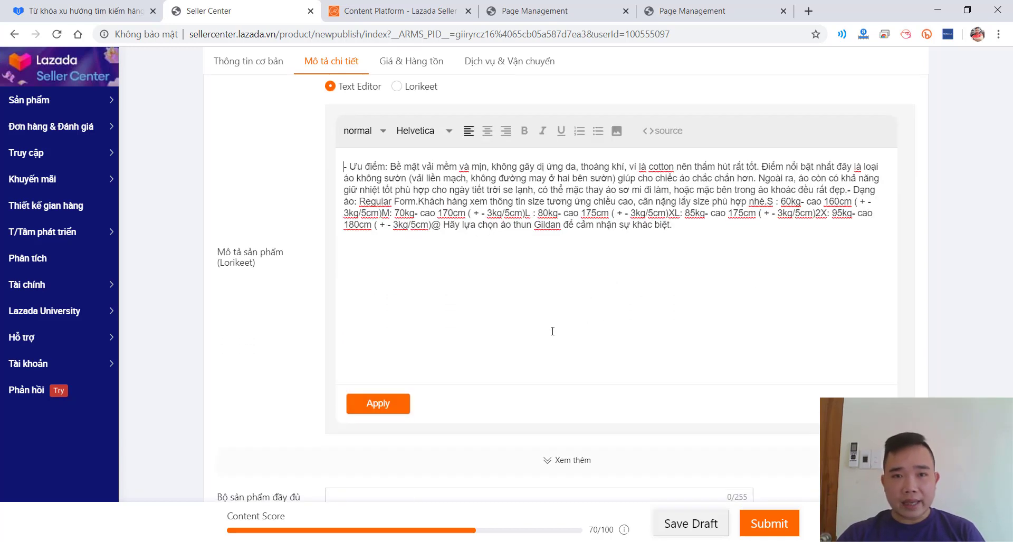
click(663, 133)
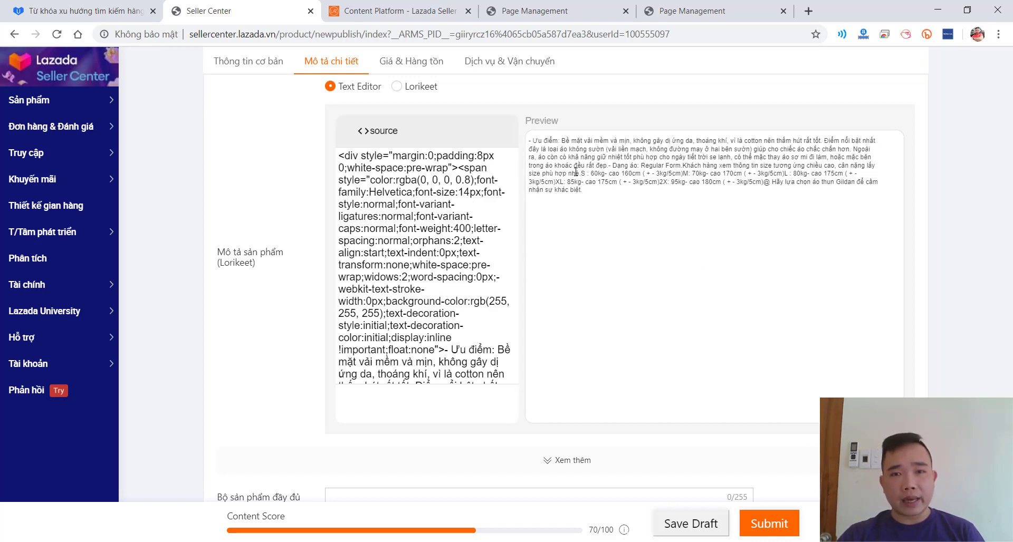
- Return the product description to the visual editor and set the sentence beginning "Khách hàng xem thông tin size" apart as its own paragraph
click(372, 133)
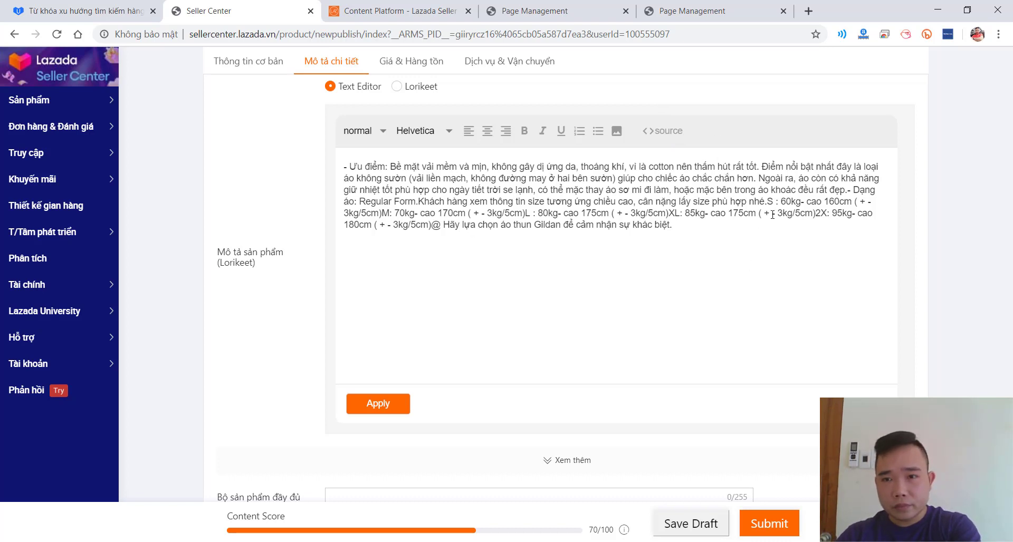
click(418, 202)
key(Return)
key(Return)
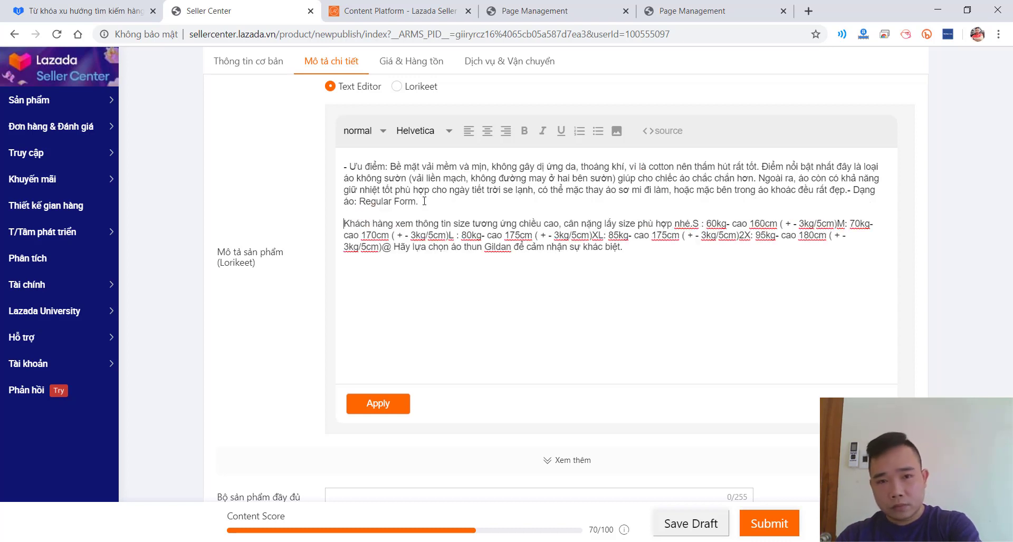
key(Return)
key(Return)
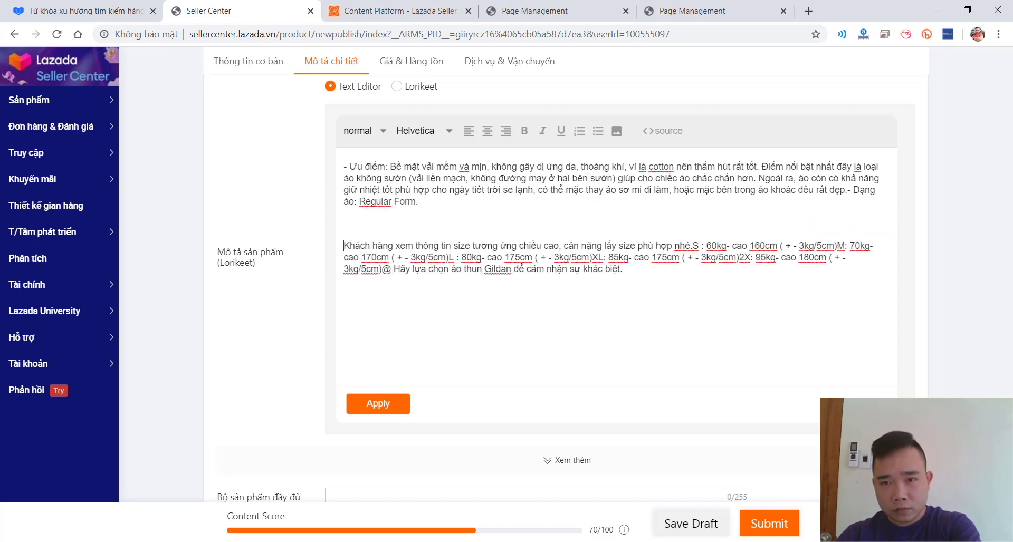
- Start the size list on a new line after the size advice and break it after the S entry
click(695, 246)
key(Return)
key(Return)
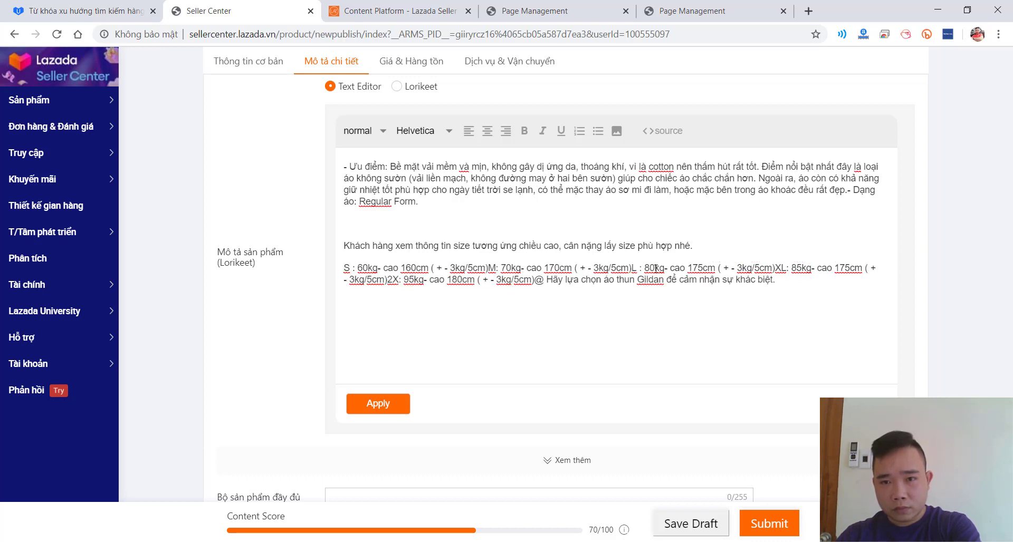
click(489, 267)
key(Return)
key(Return)
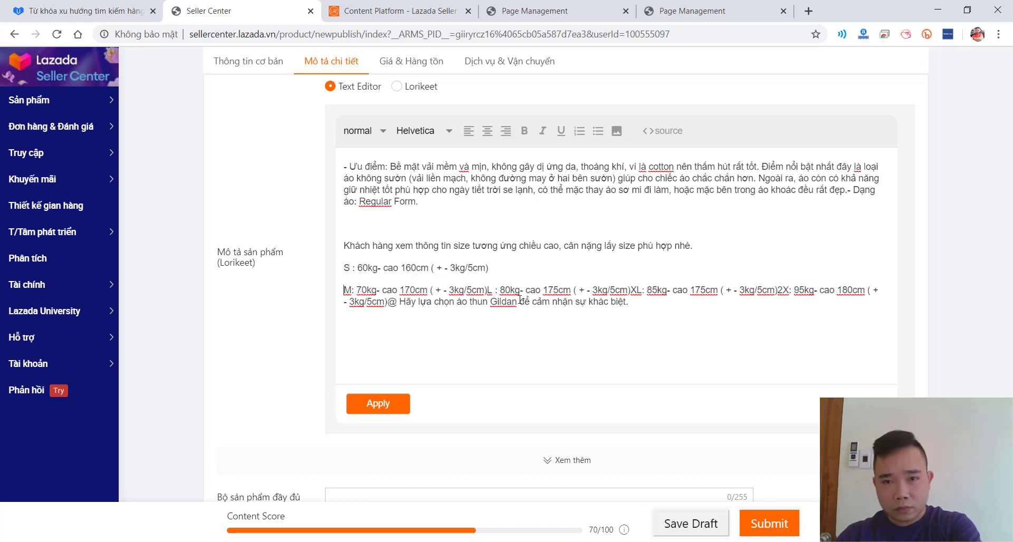
- Put the M, L, XL and 2X entries on separate lines and set the closing "@ Hãy lựa chọn áo thun Gildan" sentence apart
click(489, 290)
key(Return)
key(Return)
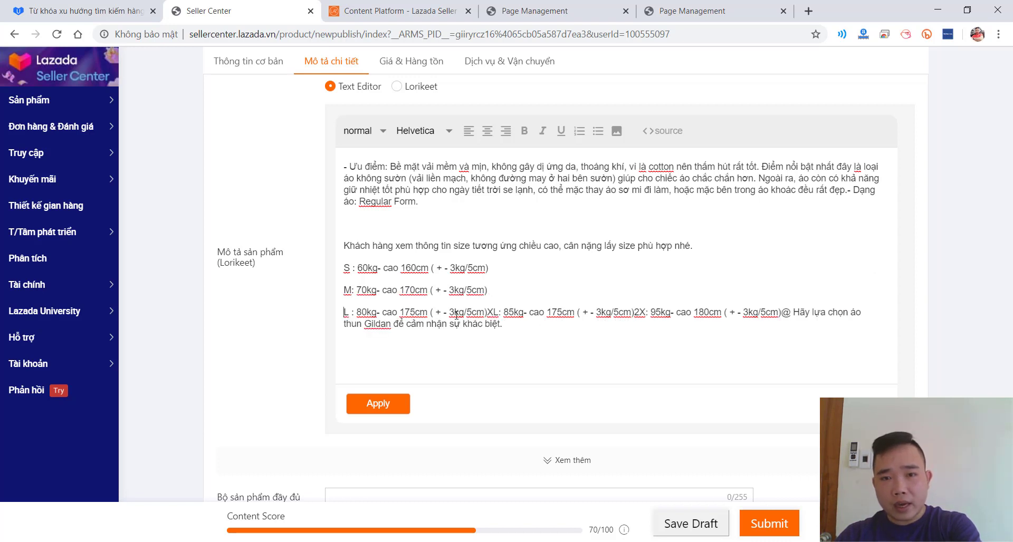
click(487, 312)
key(Return)
key(Return)
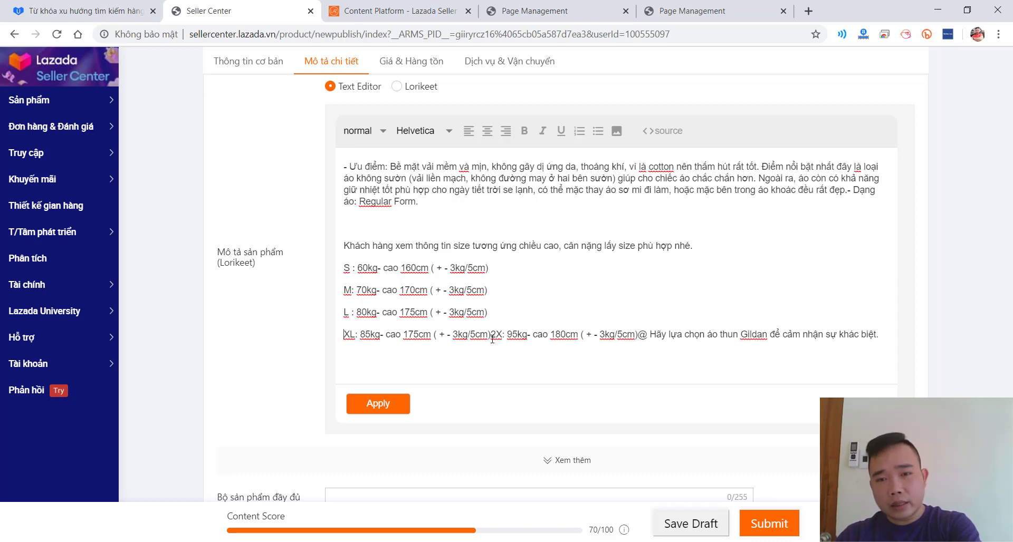
key(Return)
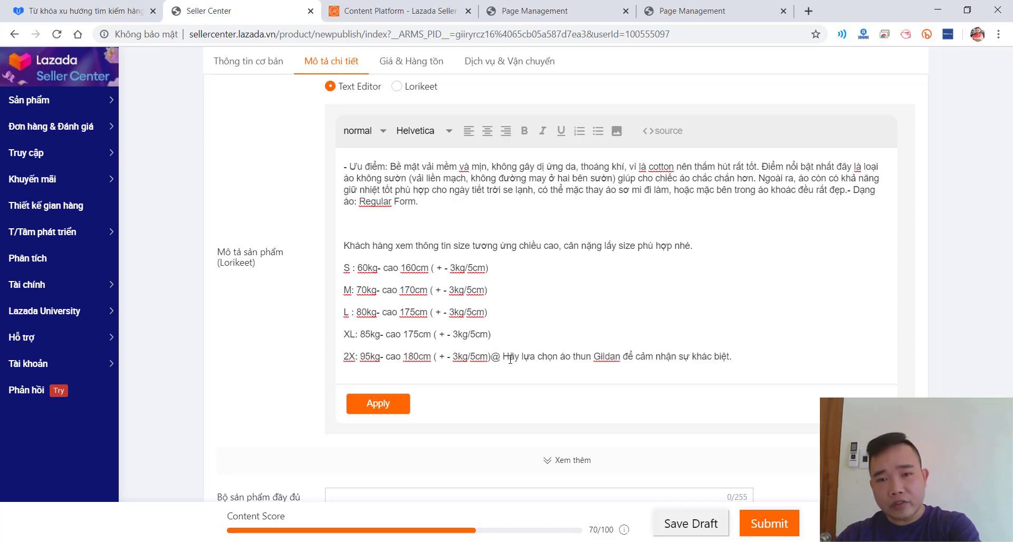
key(Return)
key(Return)
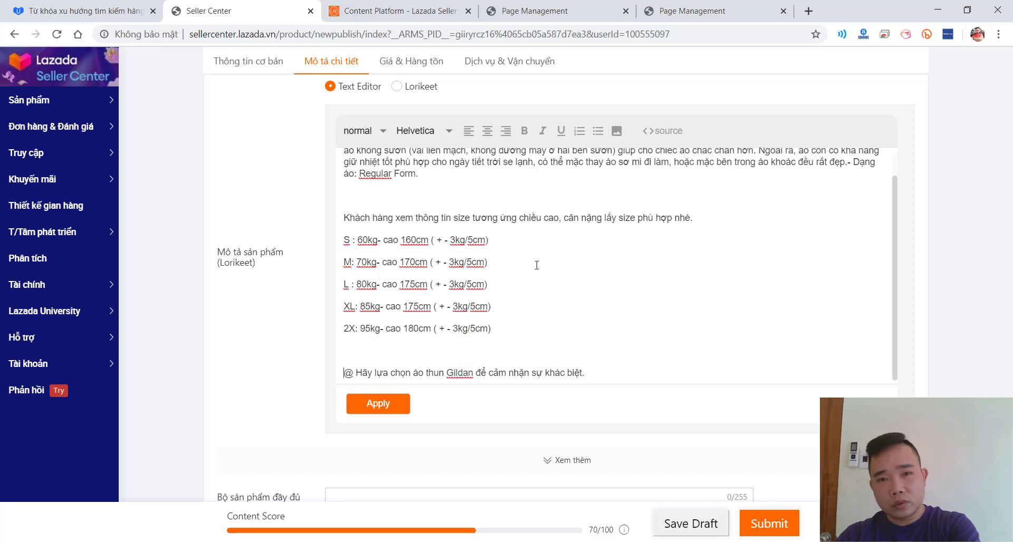
- Remove the leading dash from the product description and insert "áo thun cotton" after "Ưu điểm"
scroll(533, 307, up, 5)
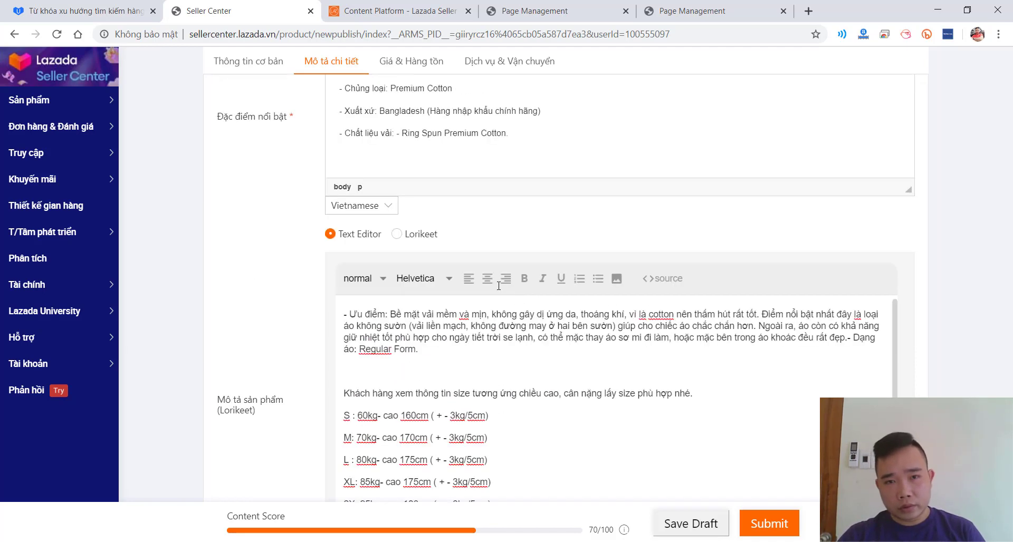
scroll(555, 298, down, 3)
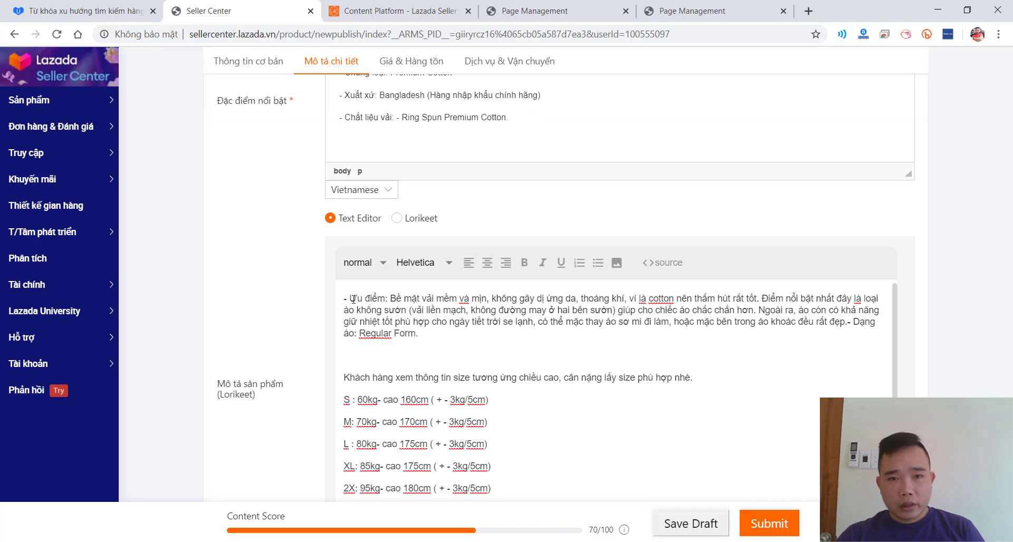
drag(352, 301, 323, 284)
key(BackSpace)
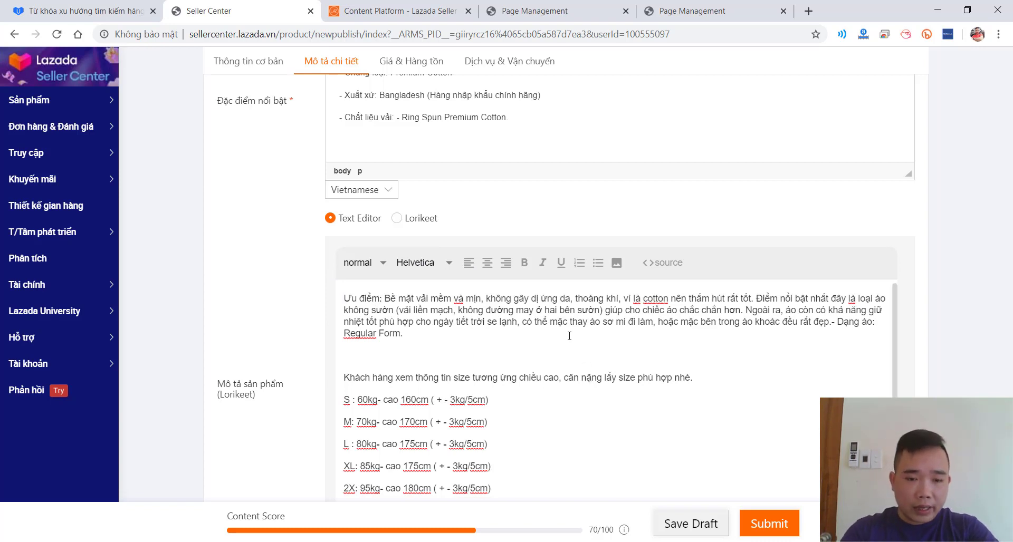
text(d)
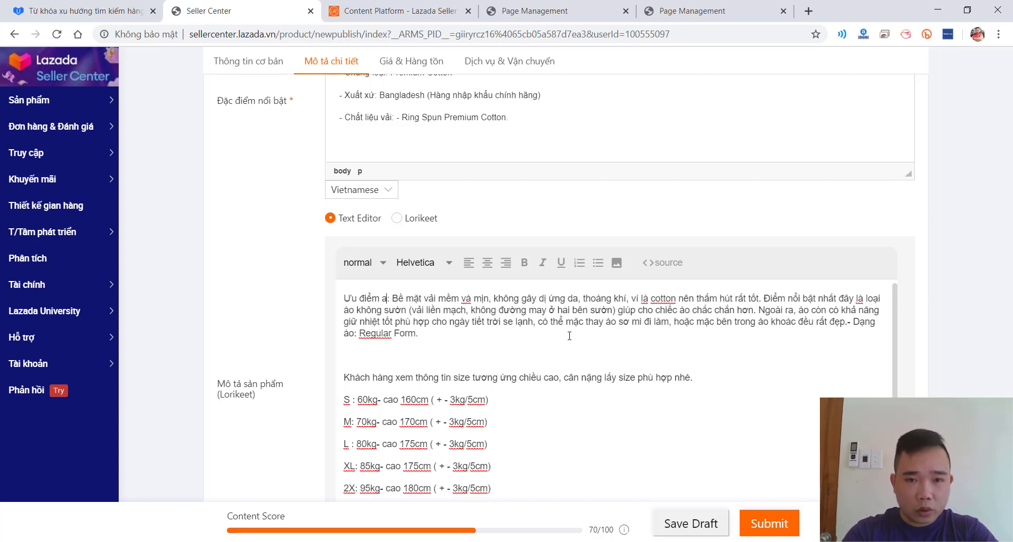
text(o thun cọ)
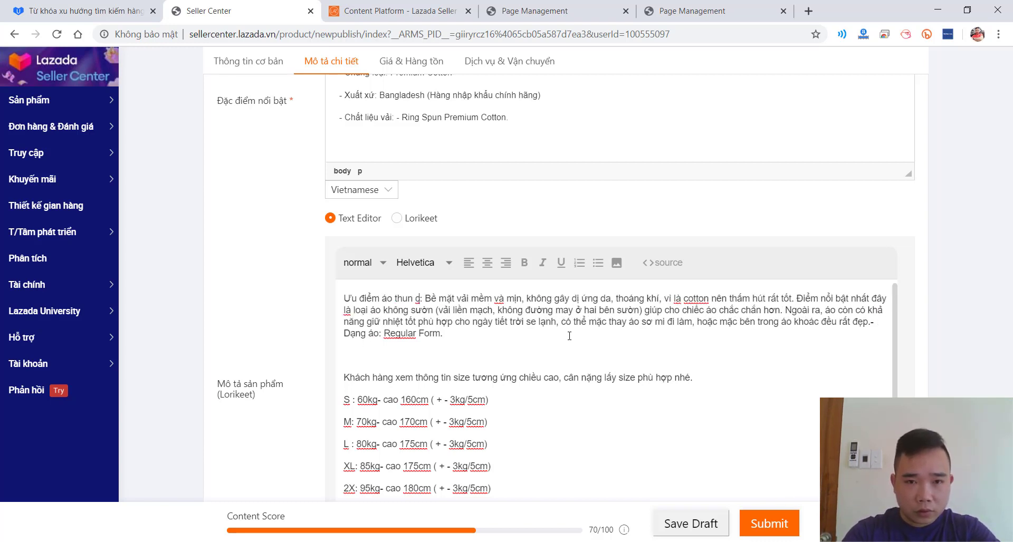
text(tt)
key(BackSpace)
key(BackSpace)
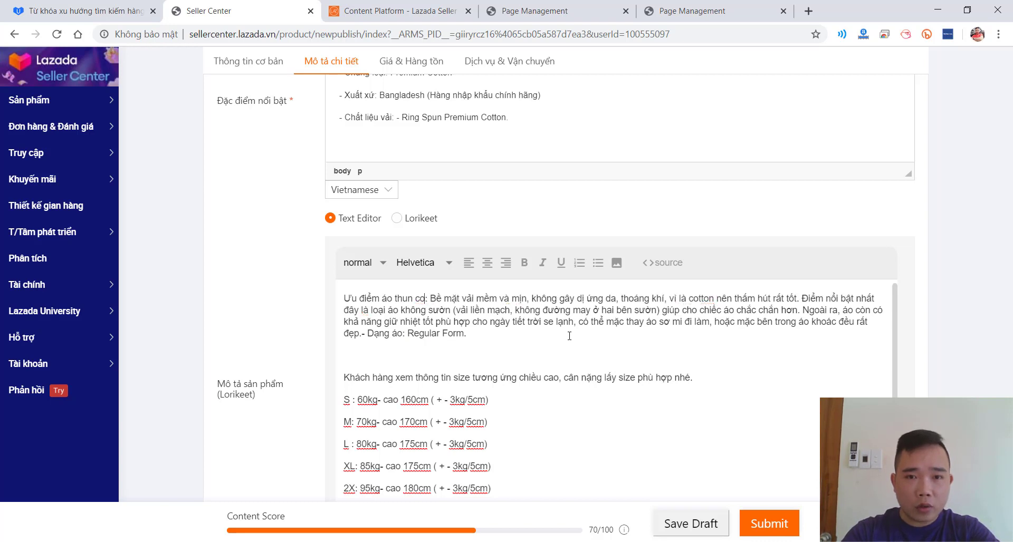
key(BackSpace)
text(otton)
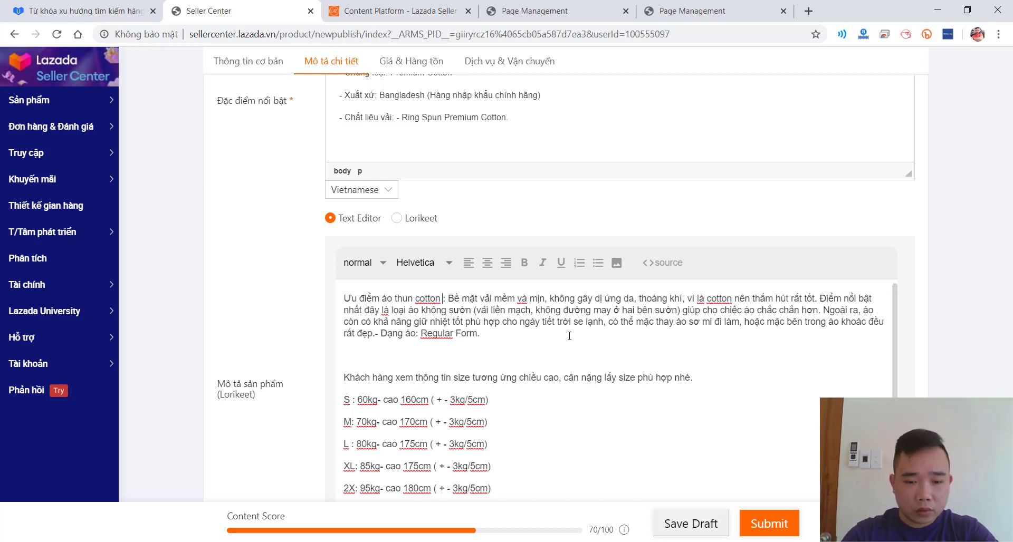
- Reword the description's opening phrase to "Ưu điểm áo thun nam cotton Paciso Store"
key(BackSpace)
key(BackSpace)
key(BackSpace)
key(BackSpace)
key(BackSpace)
key(BackSpace)
key(BackSpace)
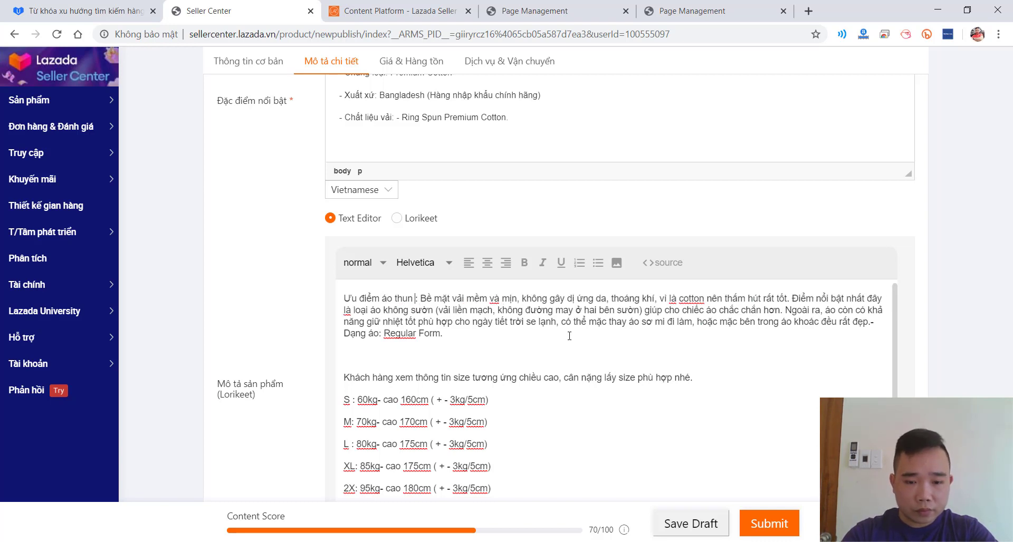
text(nam cotto)
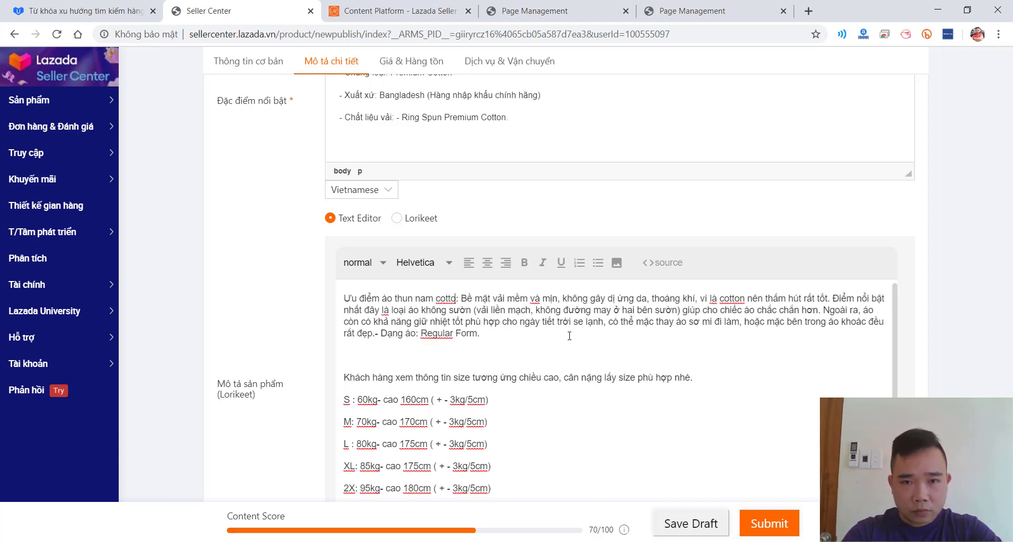
text(n)
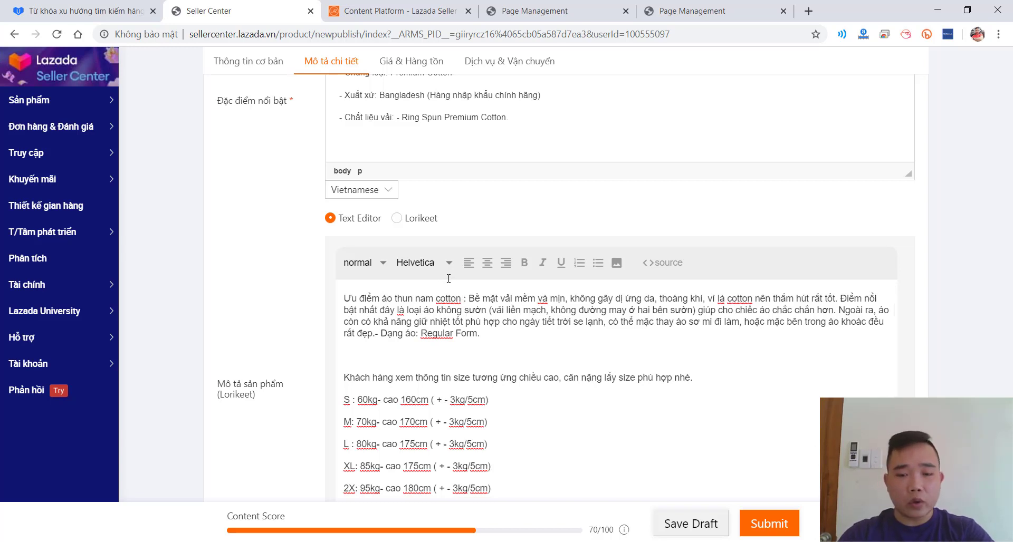
text(Pạ)
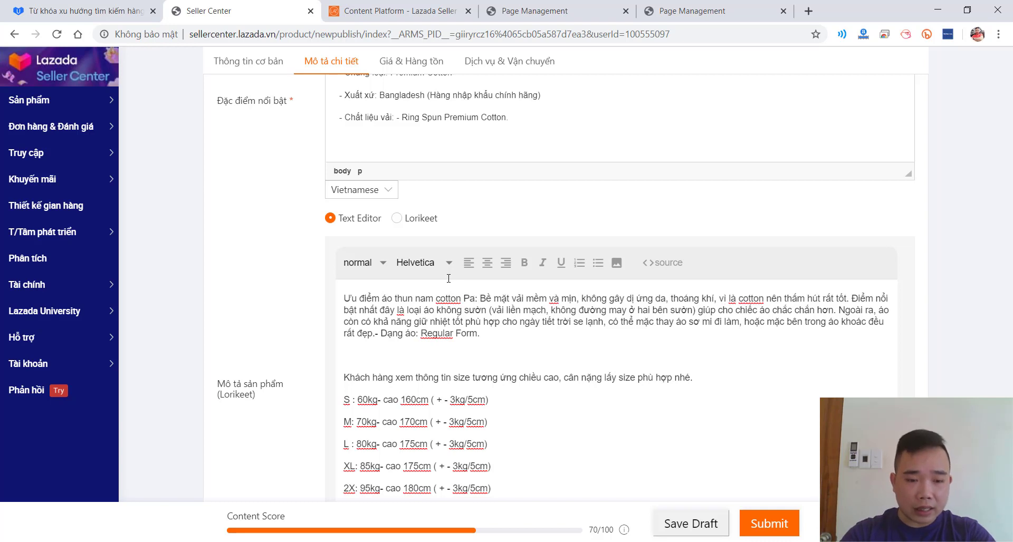
text(ciso St)
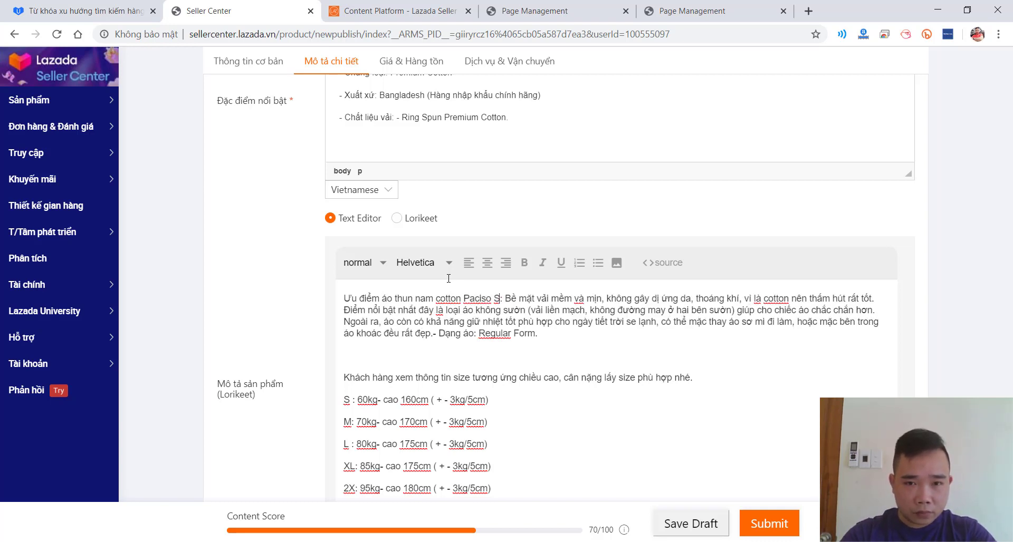
text(ore)
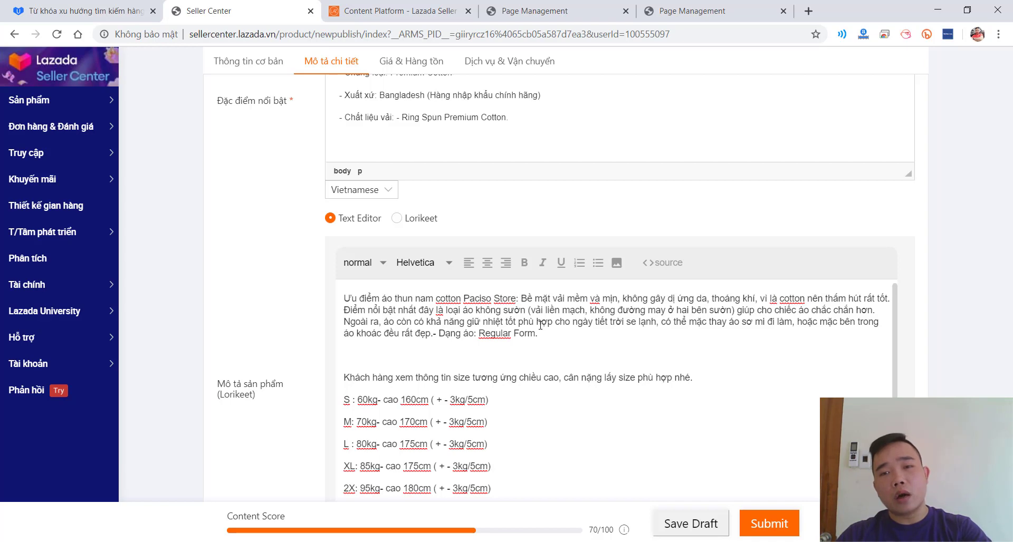
- Review the listing's details against the description and apply the edited product description
scroll(606, 325, up, 8)
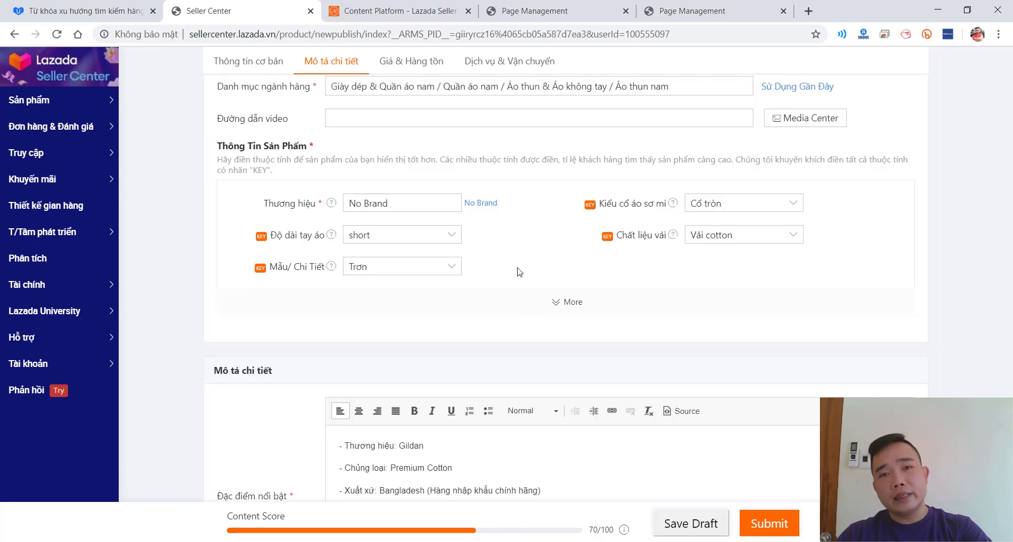
scroll(527, 314, up, 3)
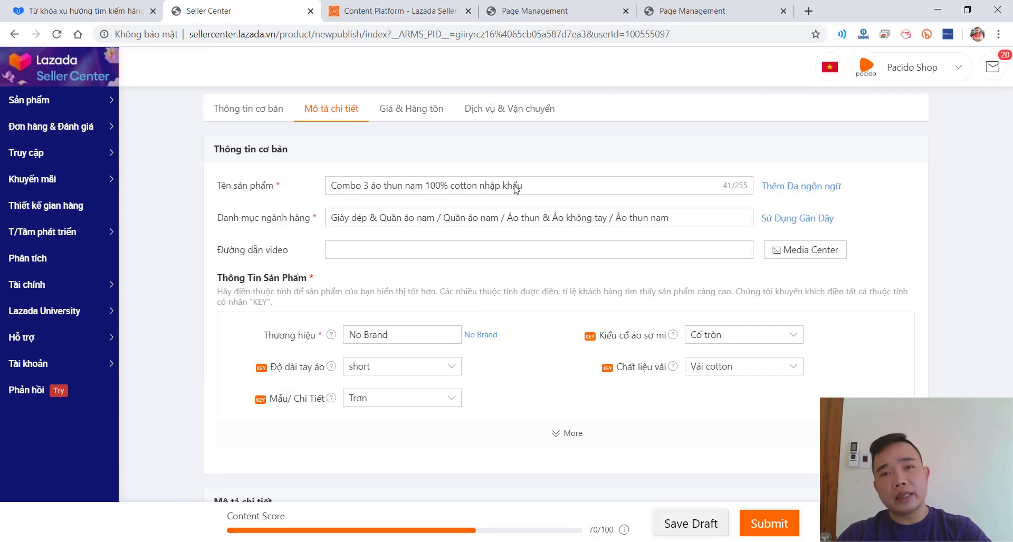
scroll(532, 314, down, 10)
scroll(531, 315, down, 1)
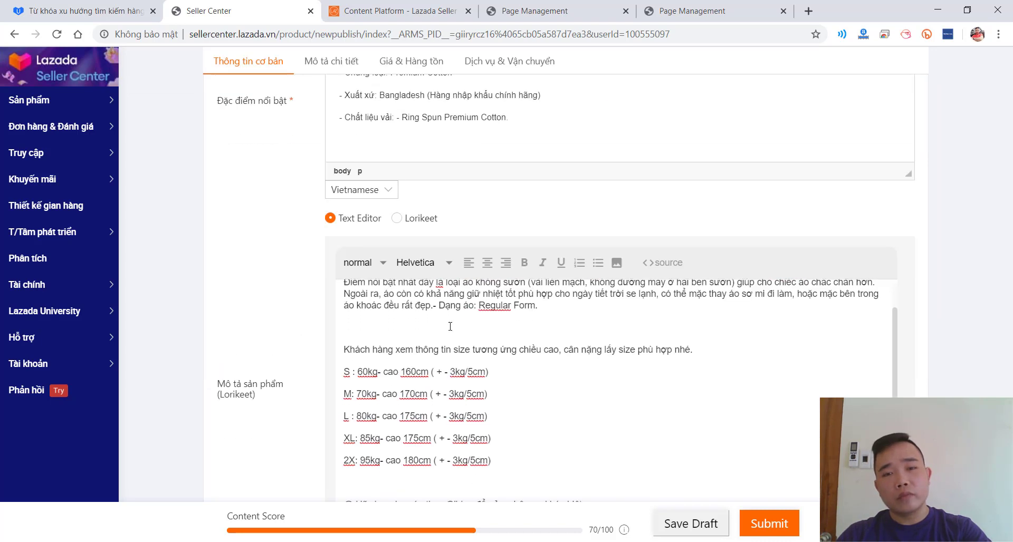
scroll(452, 333, up, 1)
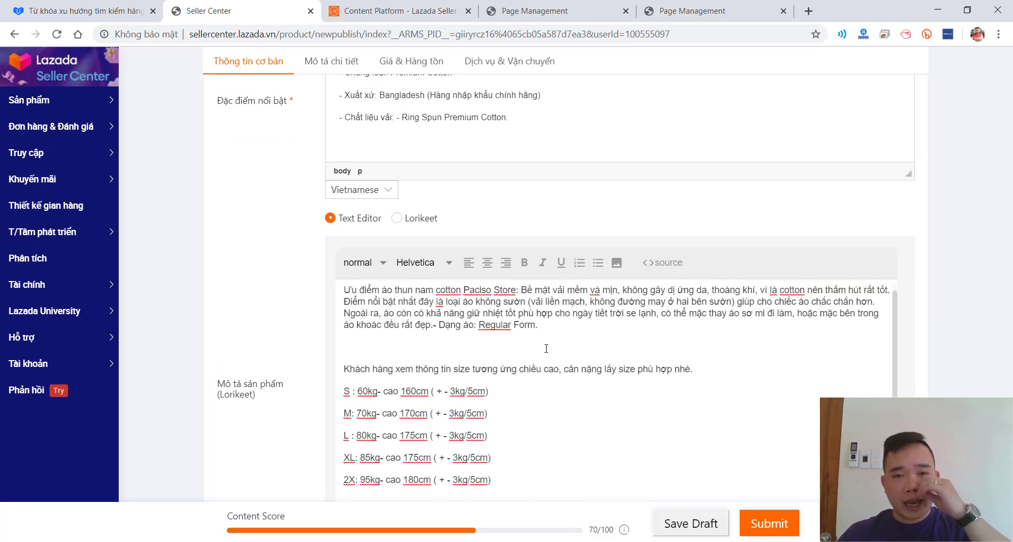
scroll(547, 349, down, 1)
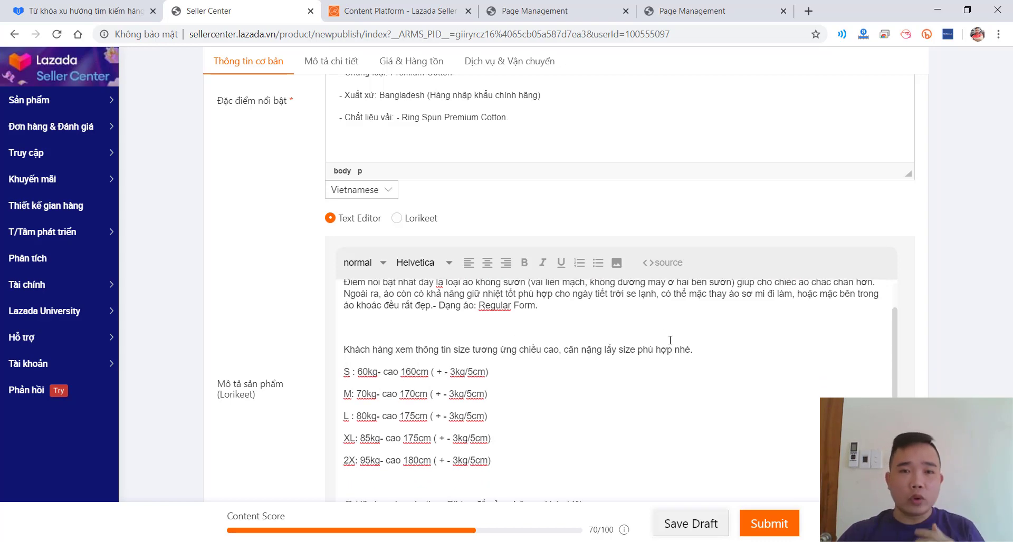
scroll(494, 309, down, 5)
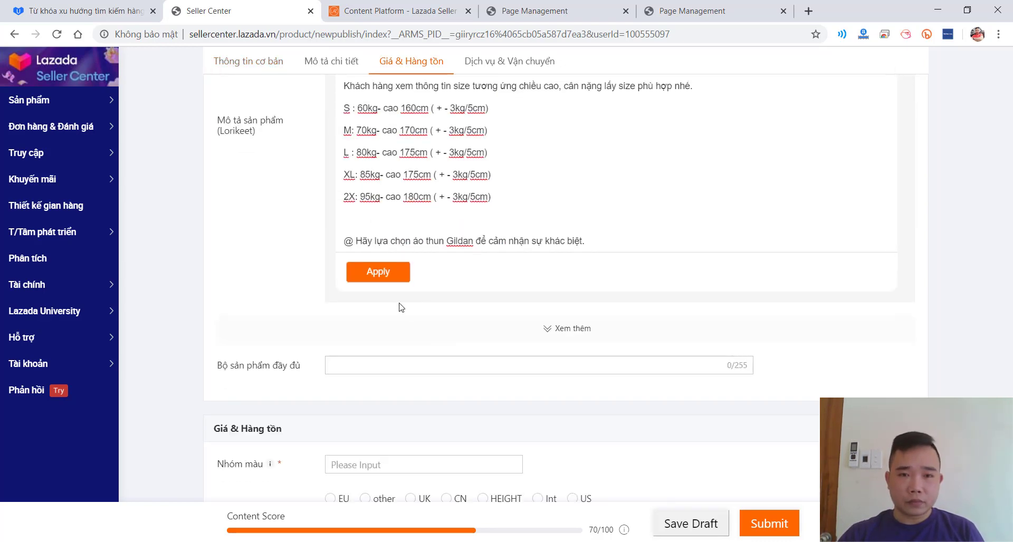
click(382, 282)
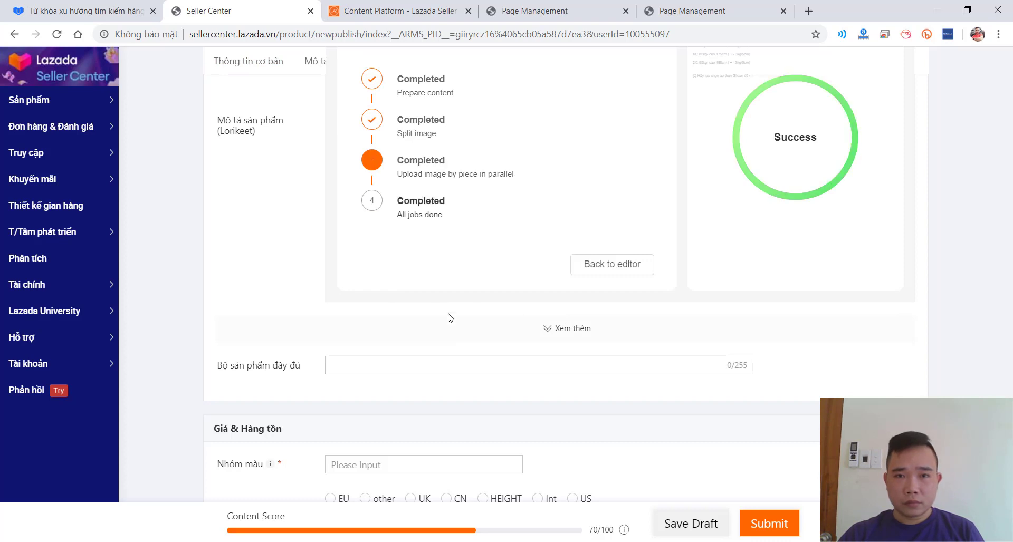
scroll(693, 317, up, 2)
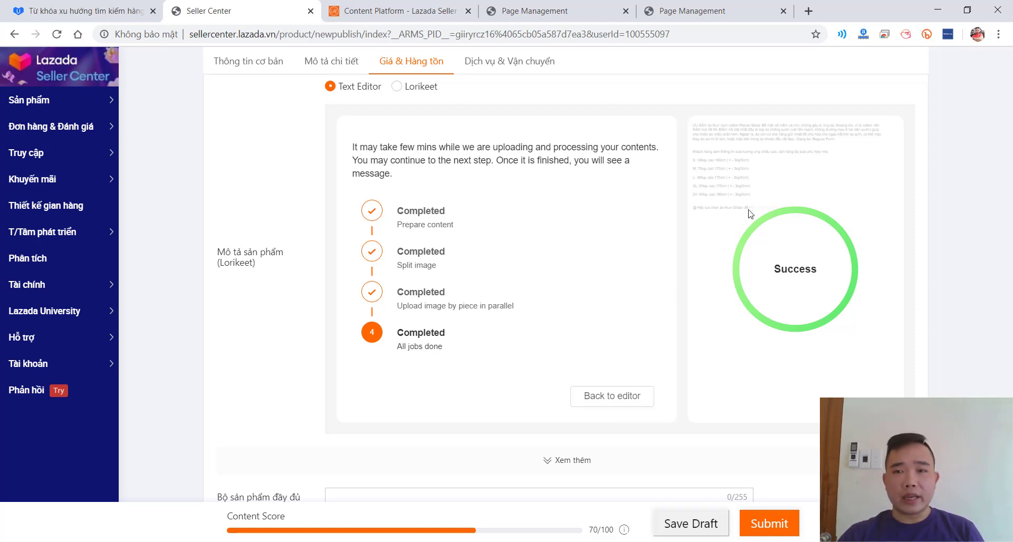
- Choose the Int size system for the listing and select sizes S, M, L and XL
scroll(762, 279, down, 1)
scroll(762, 279, down, 7)
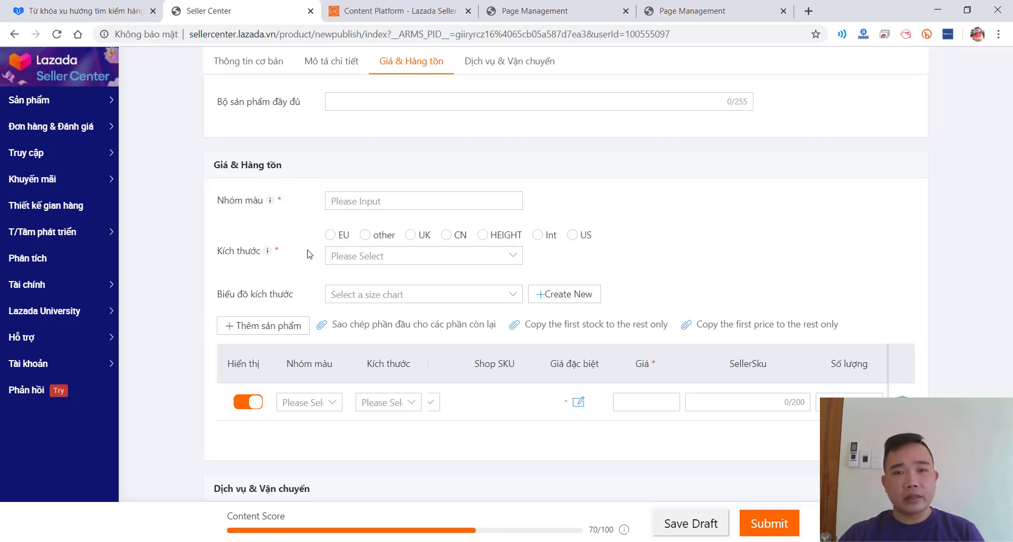
click(537, 235)
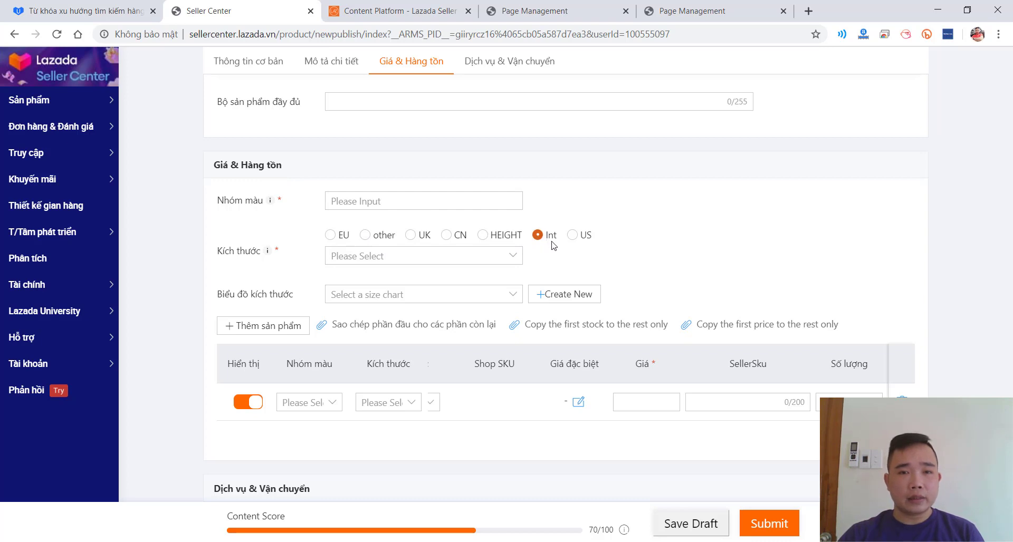
click(478, 258)
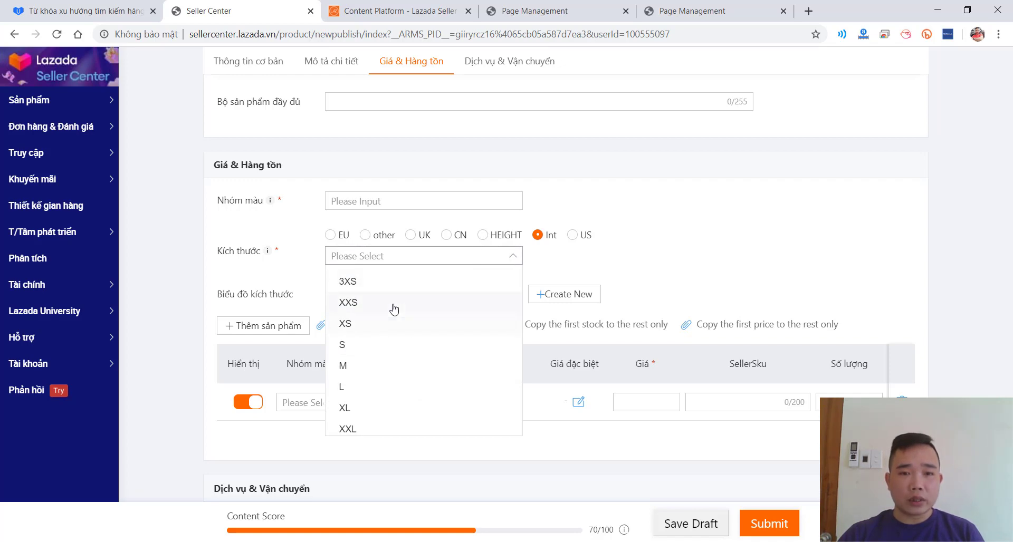
scroll(404, 353, up, 10)
scroll(521, 307, down, 10)
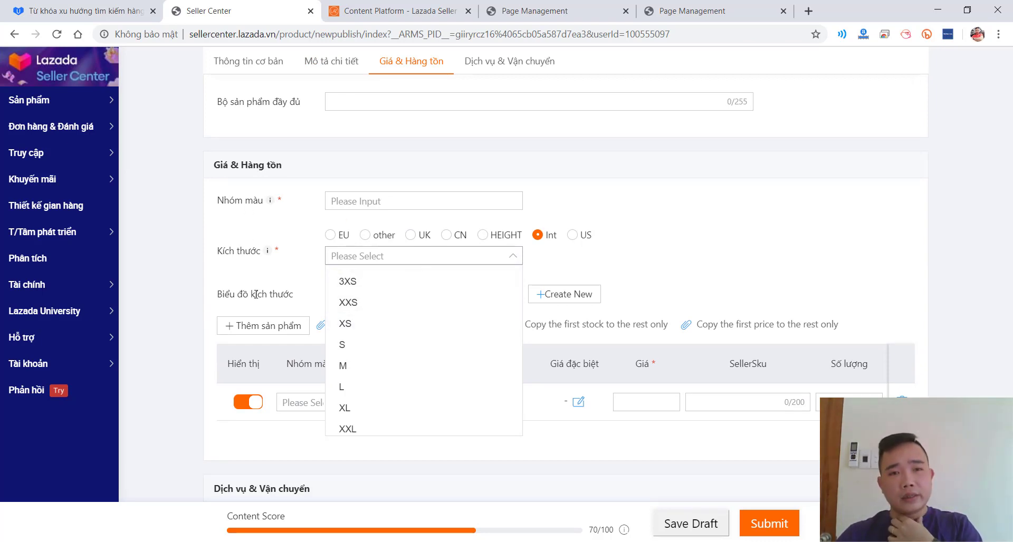
click(371, 345)
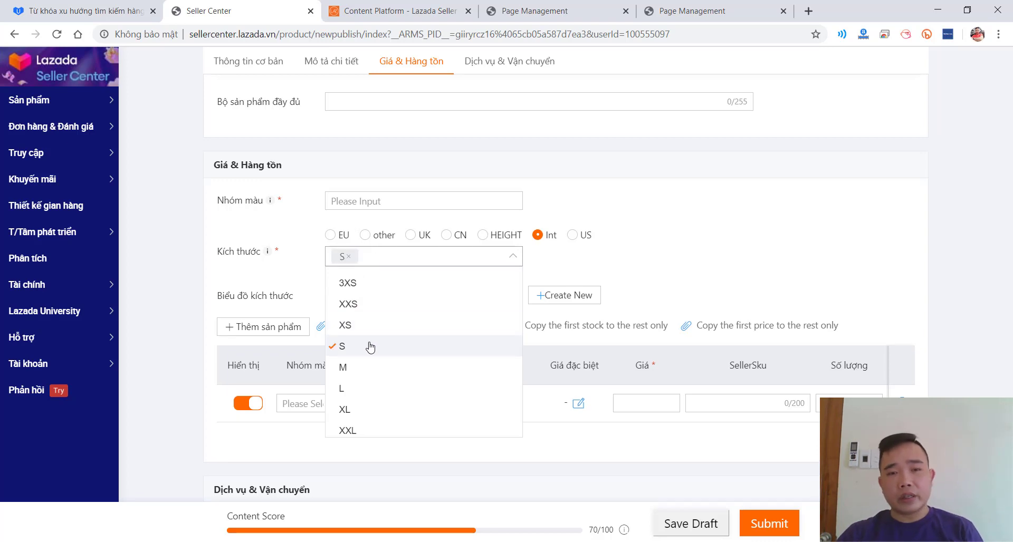
click(353, 372)
click(353, 410)
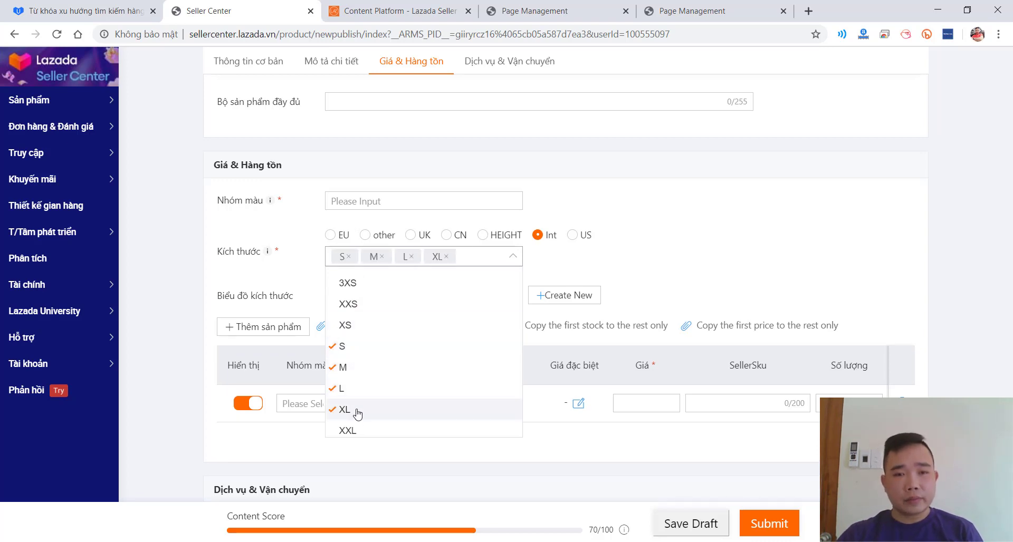
click(632, 268)
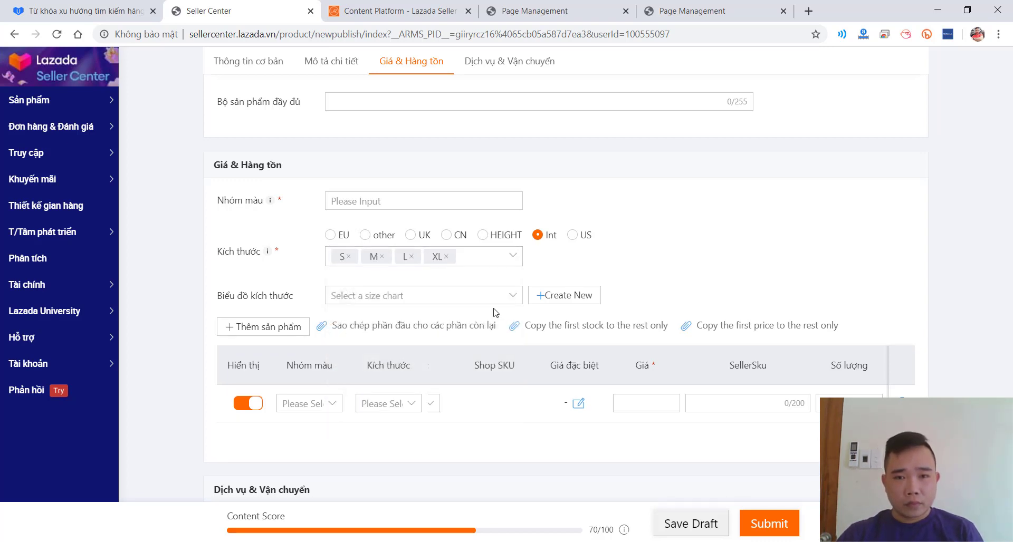
- Check which size charts are available and look over the variant table and delivery fields
click(512, 298)
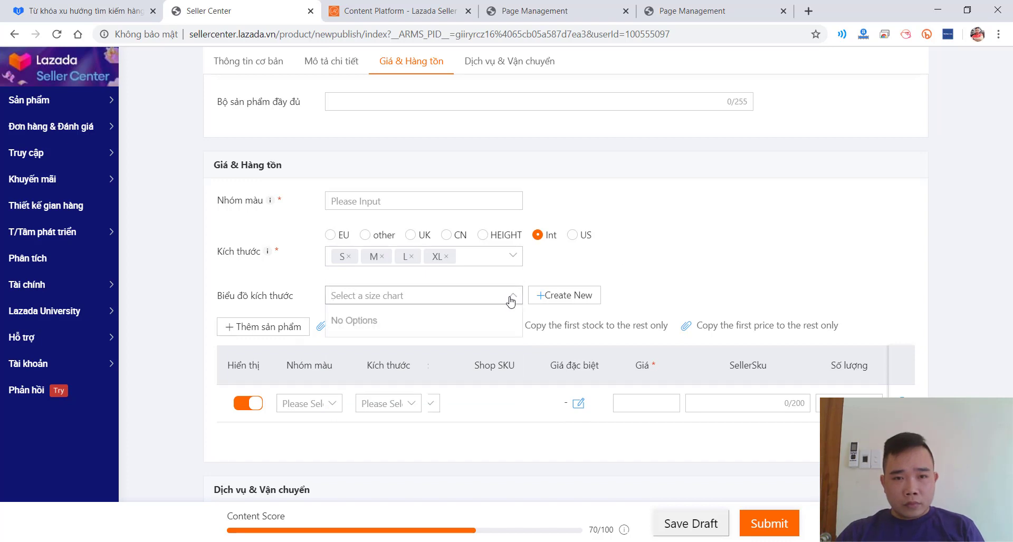
click(638, 246)
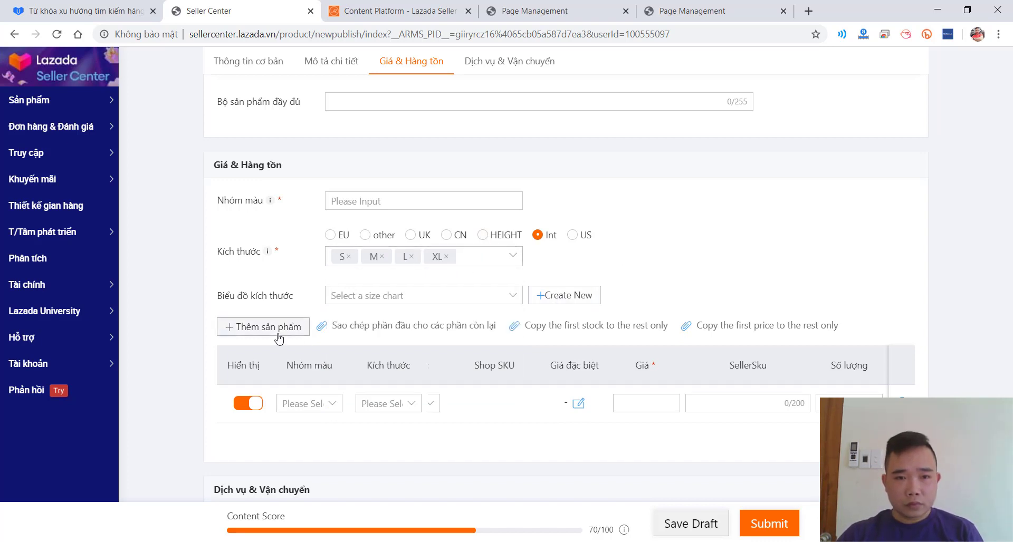
scroll(448, 242, down, 3)
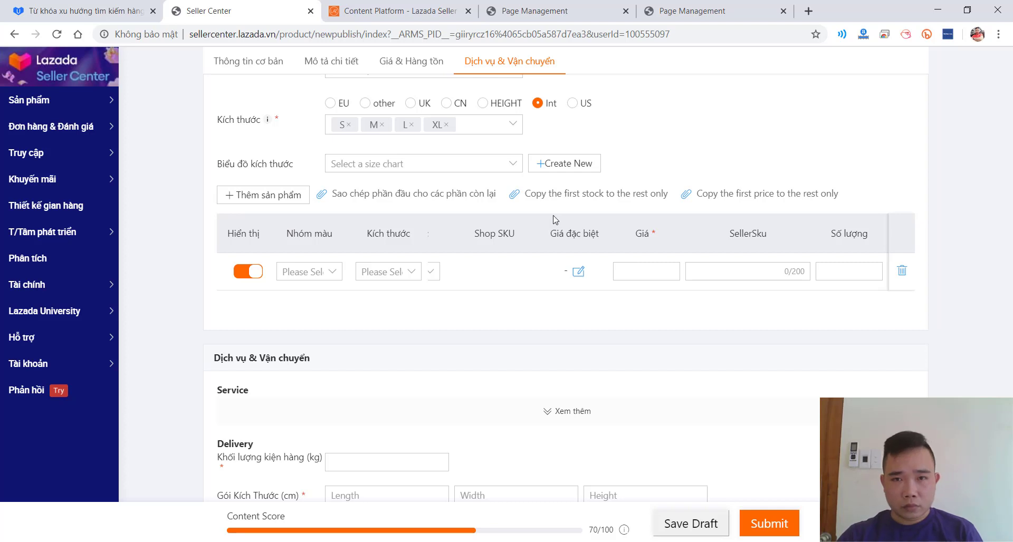
scroll(550, 246, up, 3)
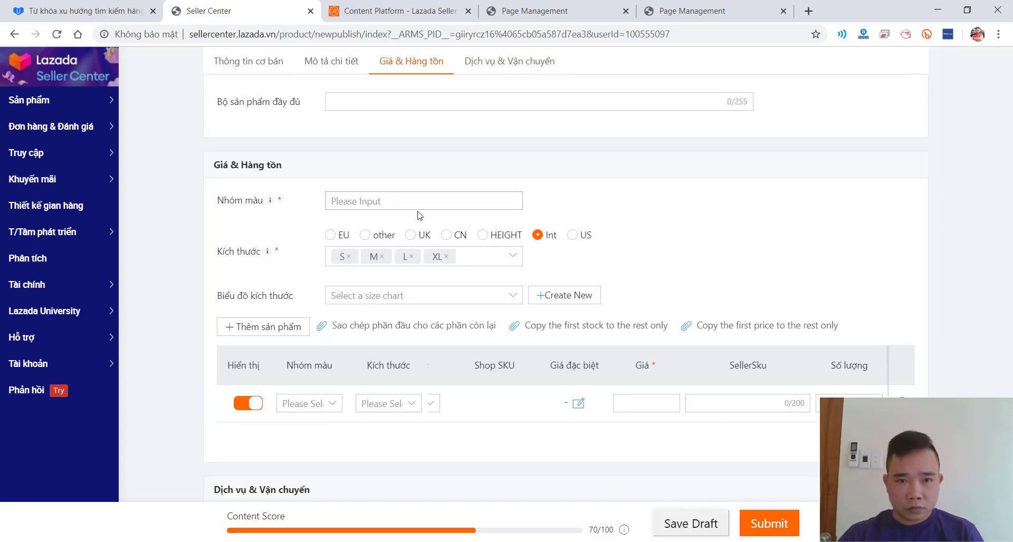
- Set the colour group to Blue and upload the photo of the white, light blue and blue shirt trio from New folder
click(394, 200)
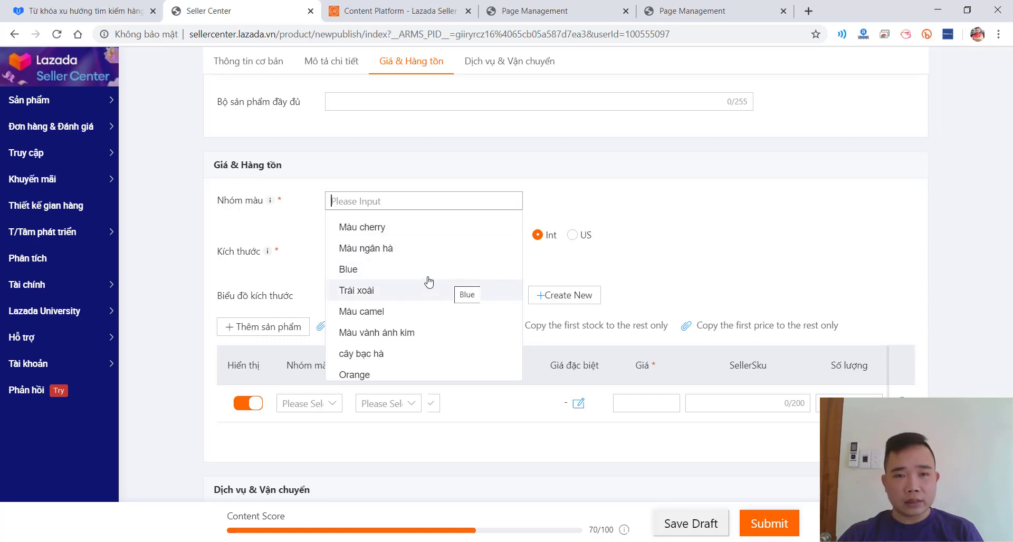
scroll(389, 289, down, 3)
scroll(375, 269, up, 3)
click(346, 270)
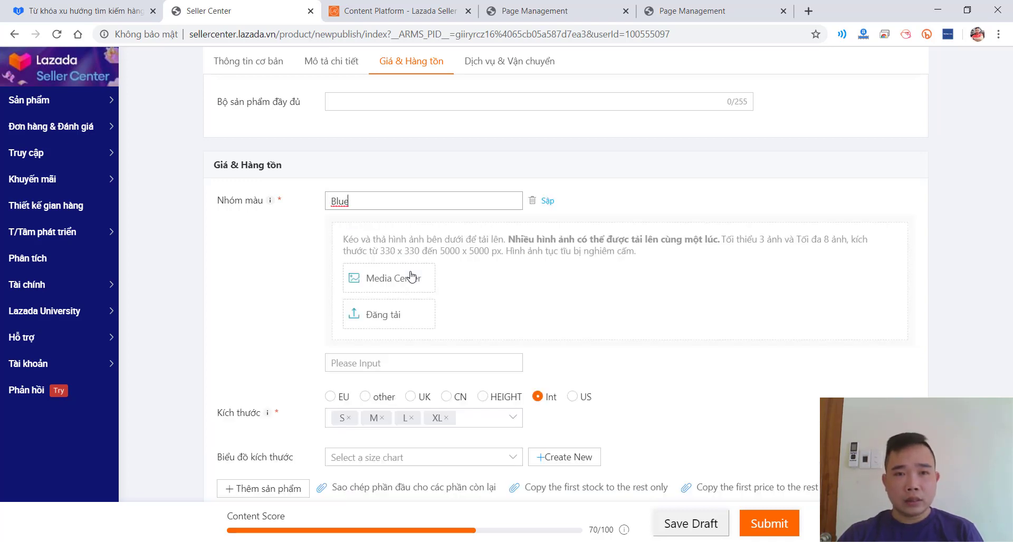
click(389, 315)
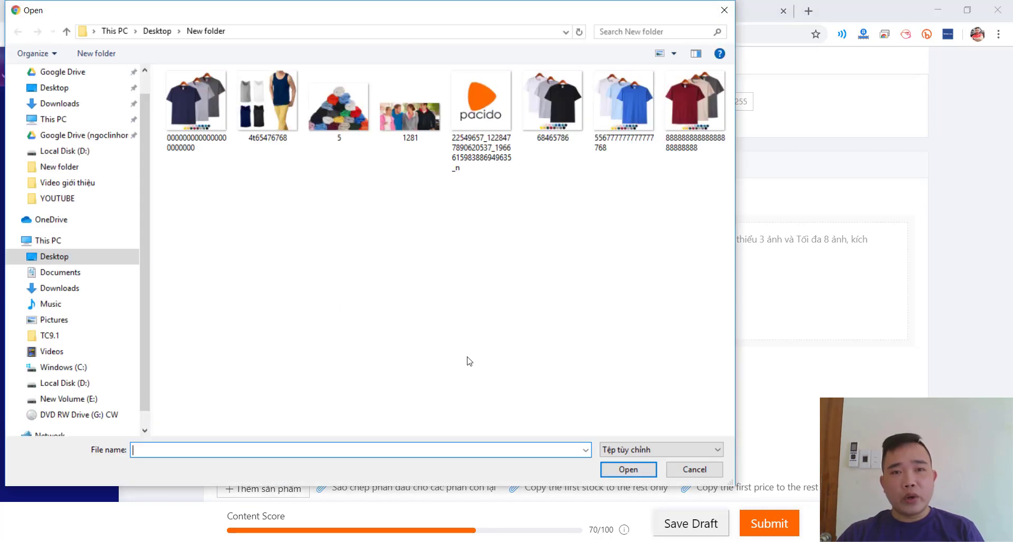
double_click(645, 116)
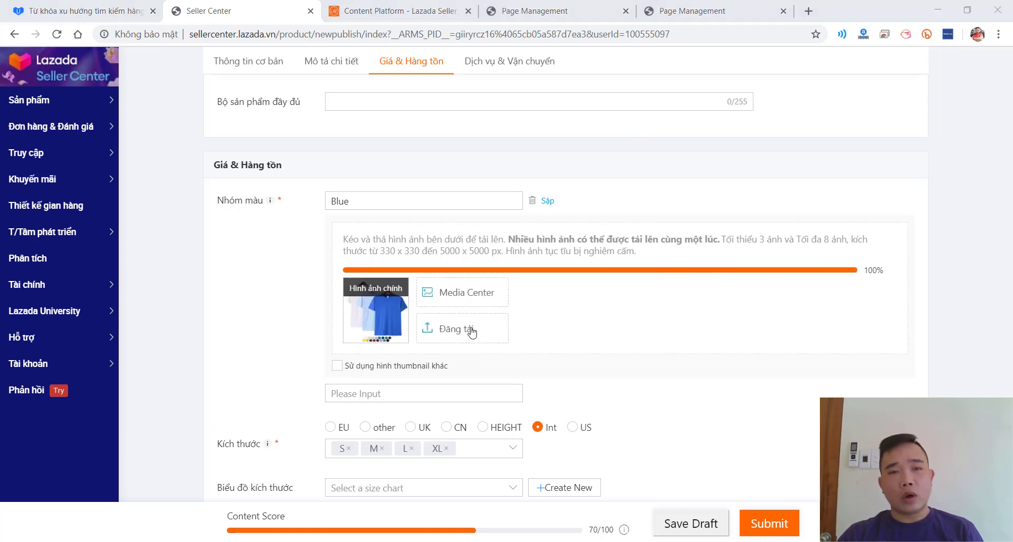
- Add shirt images 6, 10 and 23 from Google Drive's BÁN HÀNG > 76000 folder to the Blue colour group
click(471, 331)
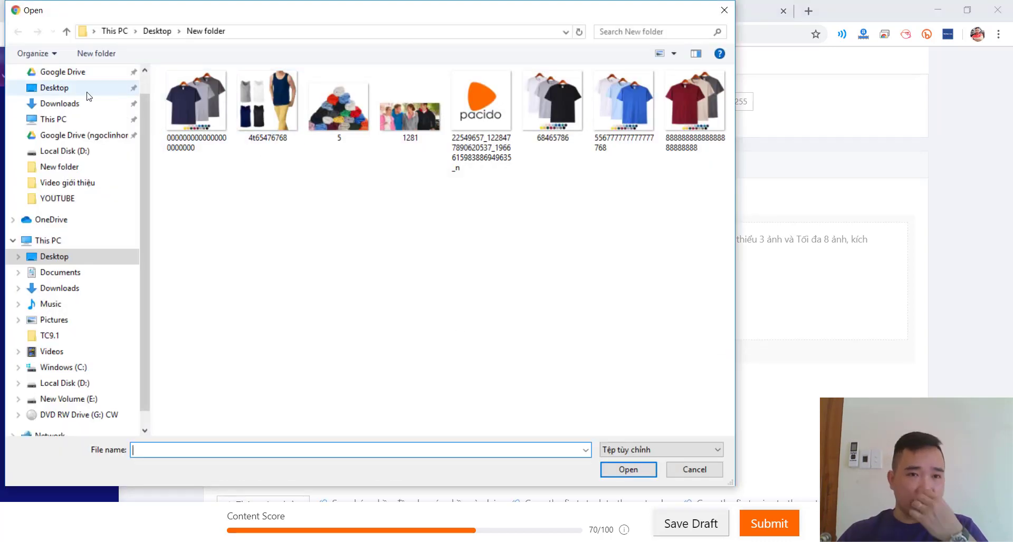
click(75, 72)
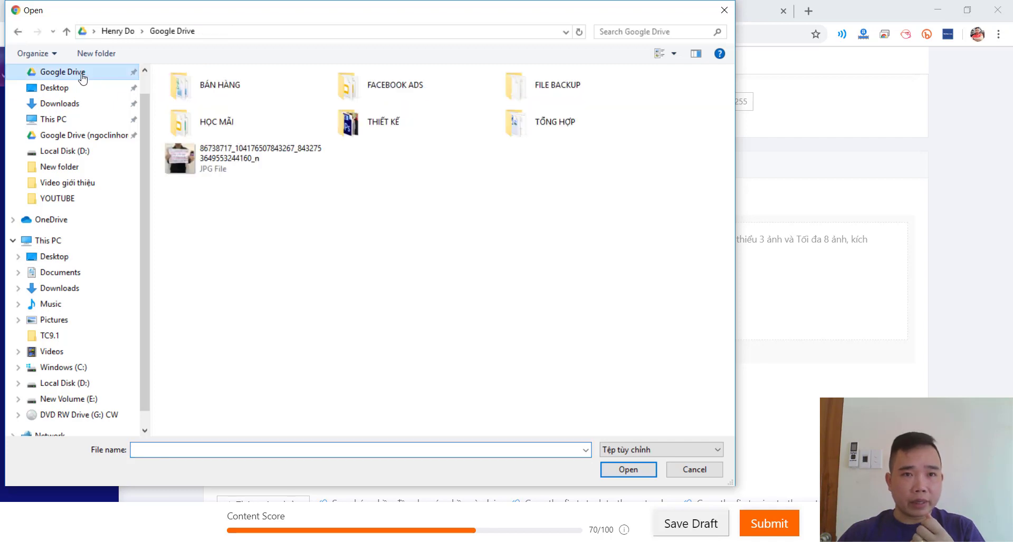
double_click(242, 93)
double_click(238, 92)
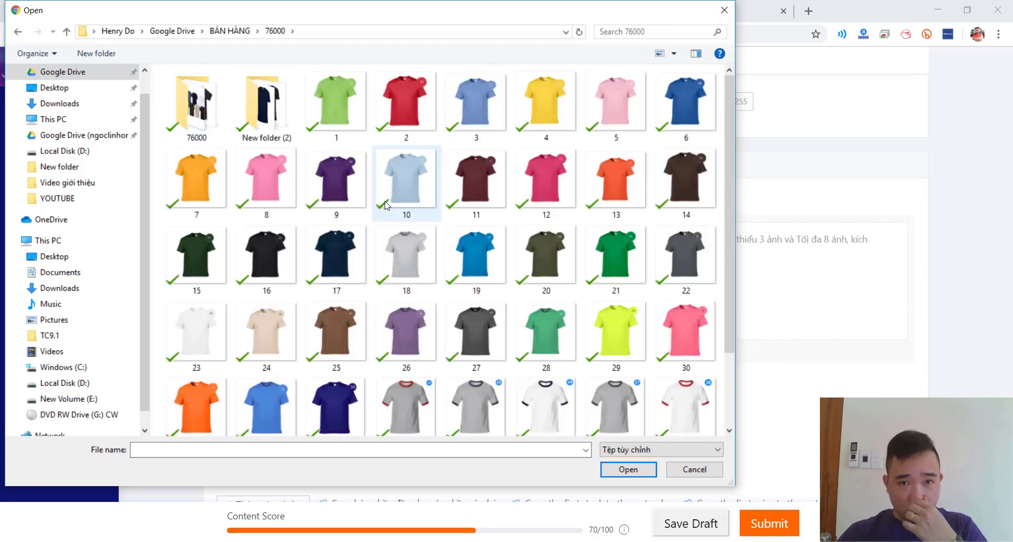
click(682, 110)
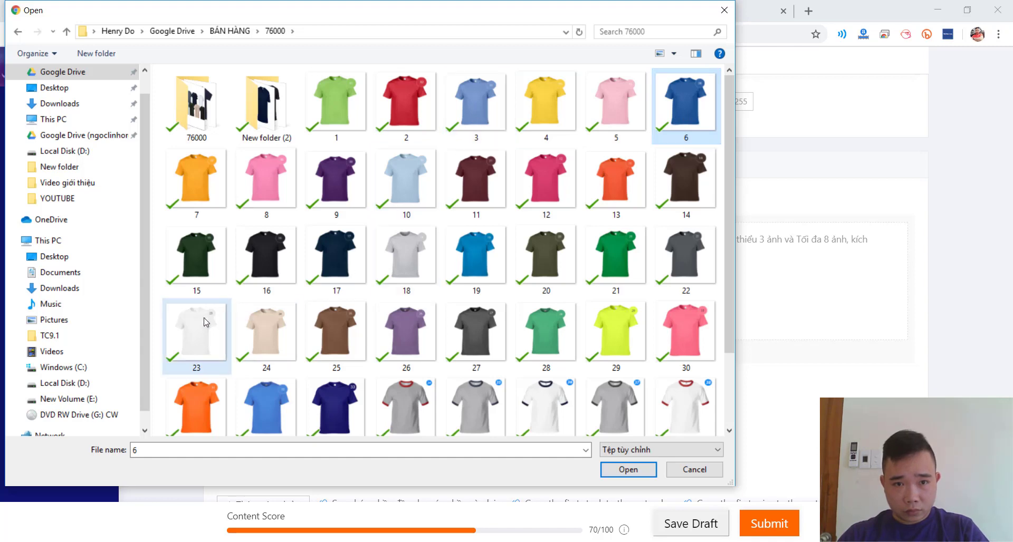
ctrl+click(196, 333)
ctrl+click(406, 179)
click(628, 470)
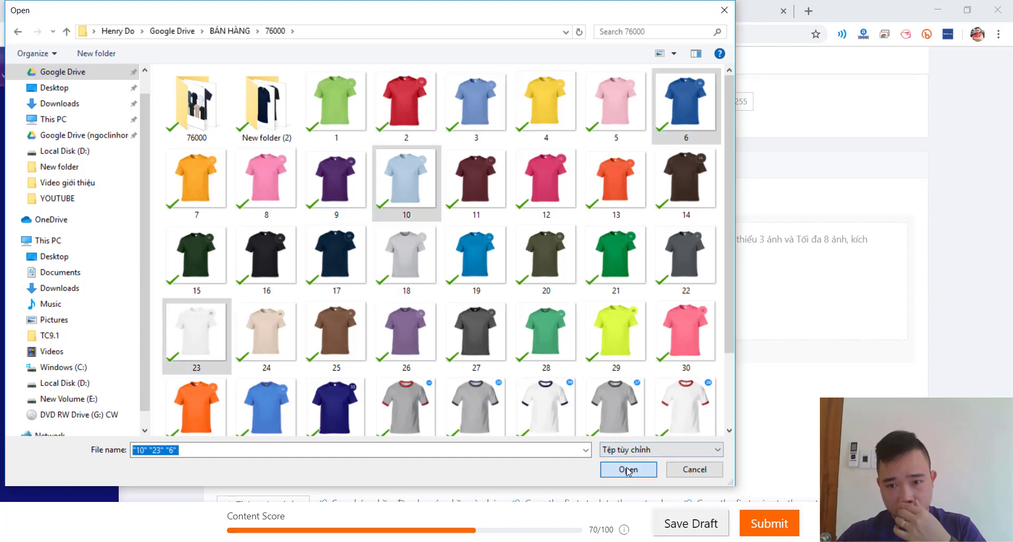
scroll(581, 338, down, 3)
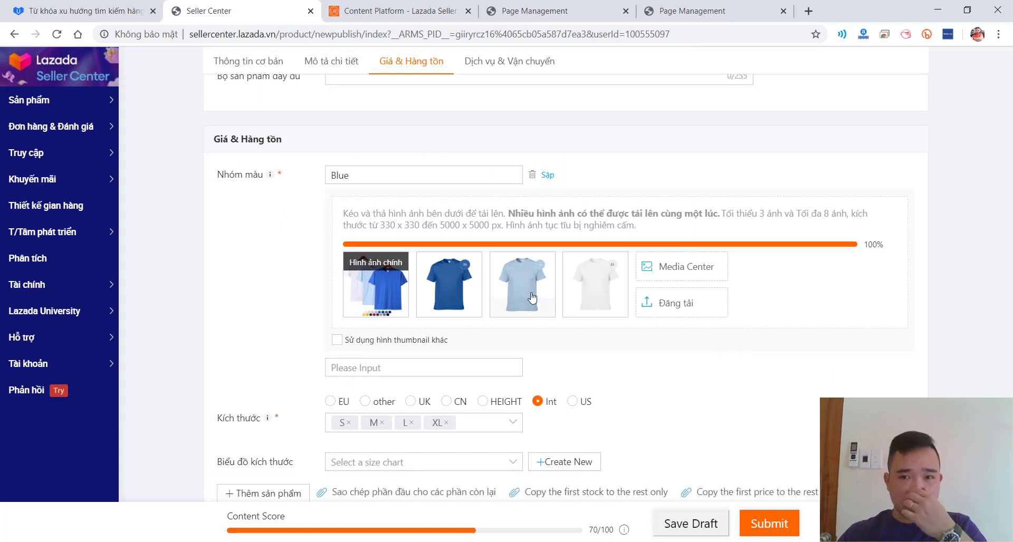
- Set the price to 387000 for the Blue variants in sizes S, M, L and XL
scroll(568, 271, down, 3)
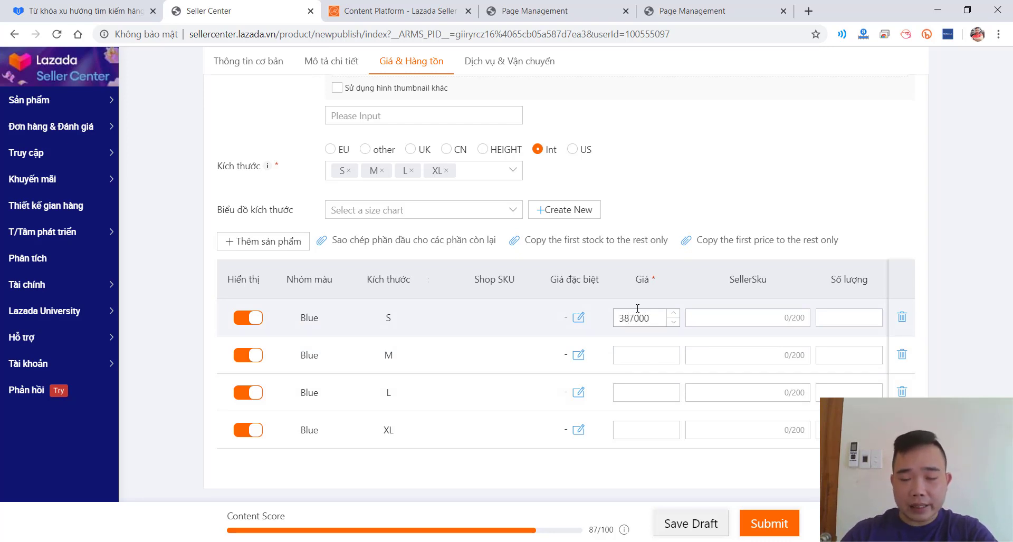
drag(649, 317, 589, 321)
key(ctrl+c)
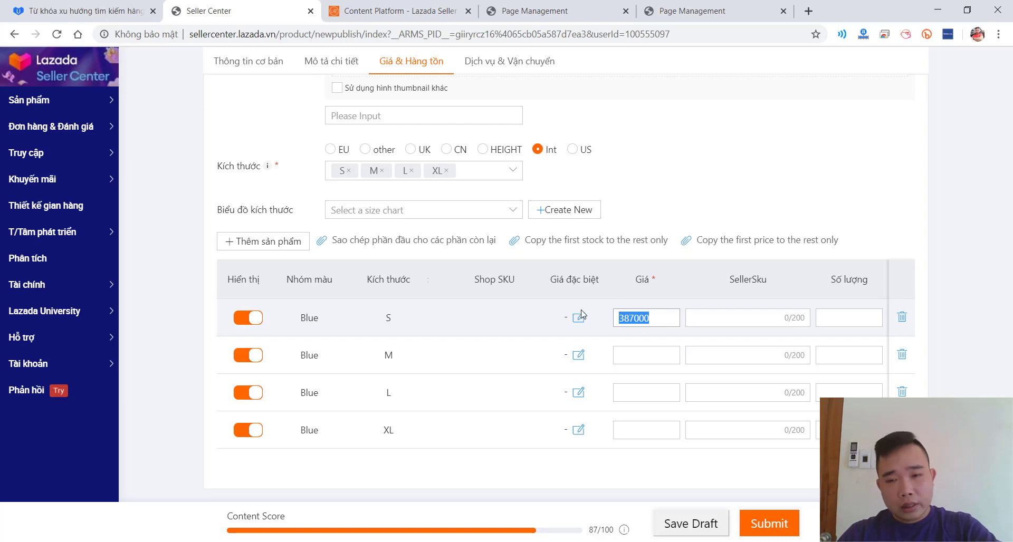
click(622, 356)
key(ctrl+v)
click(627, 397)
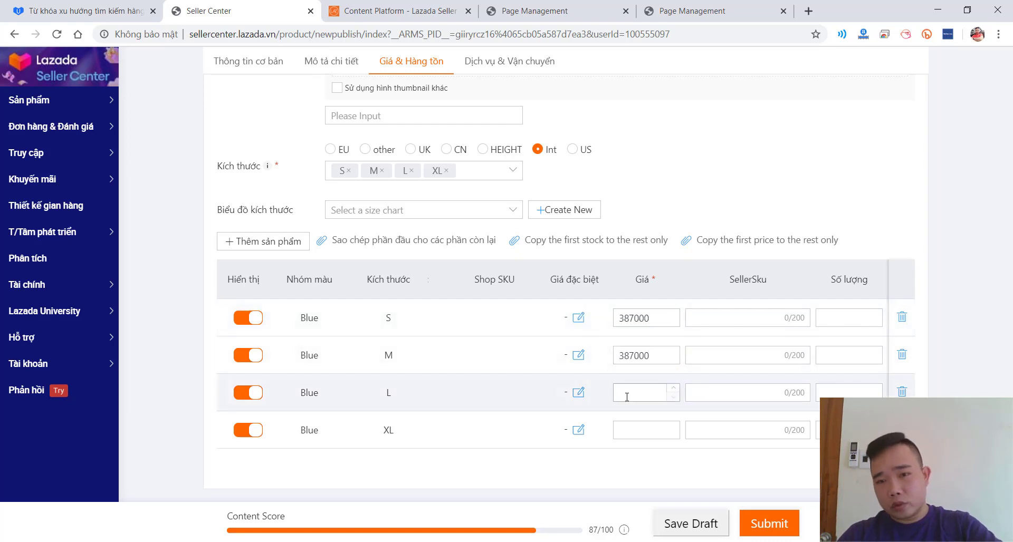
key(ctrl+v)
click(634, 426)
key(ctrl+v)
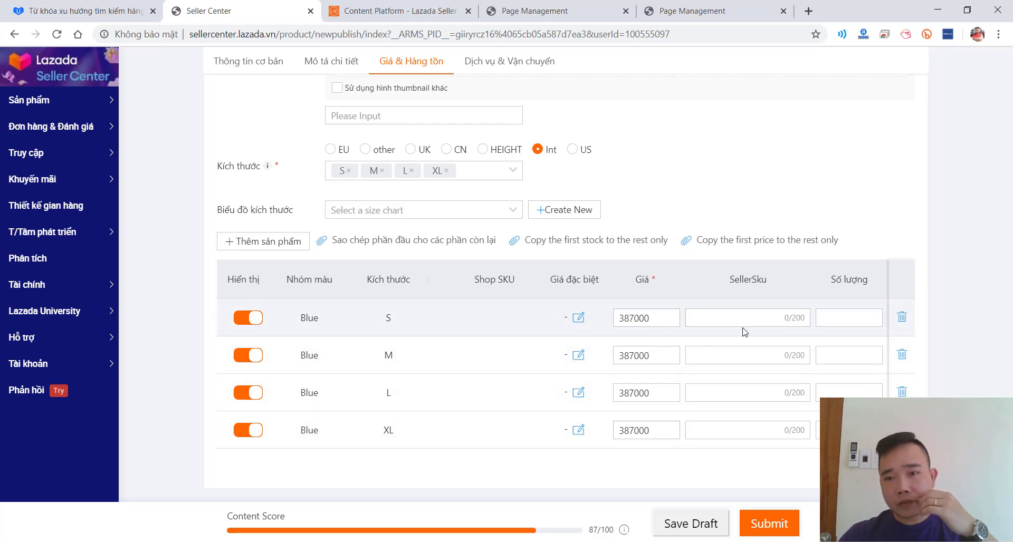
- Enter the seller SKUs TE for S, TR for M, TU for L and TF for XL
click(758, 317)
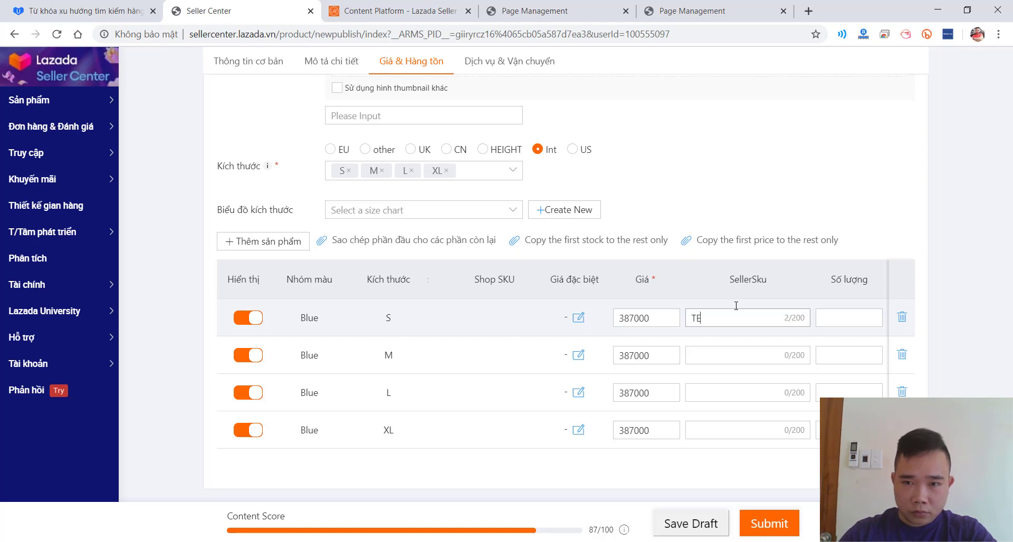
click(702, 347)
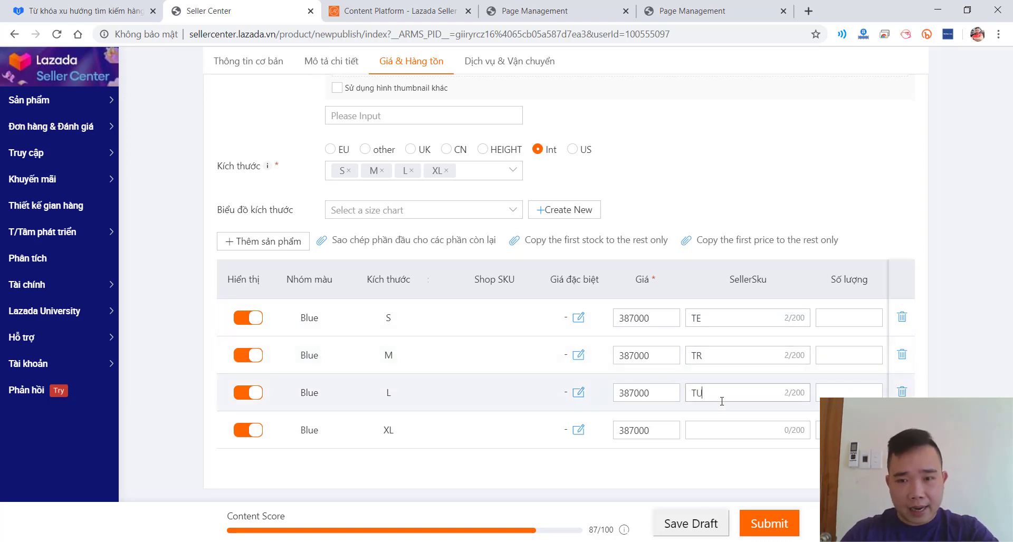
click(709, 430)
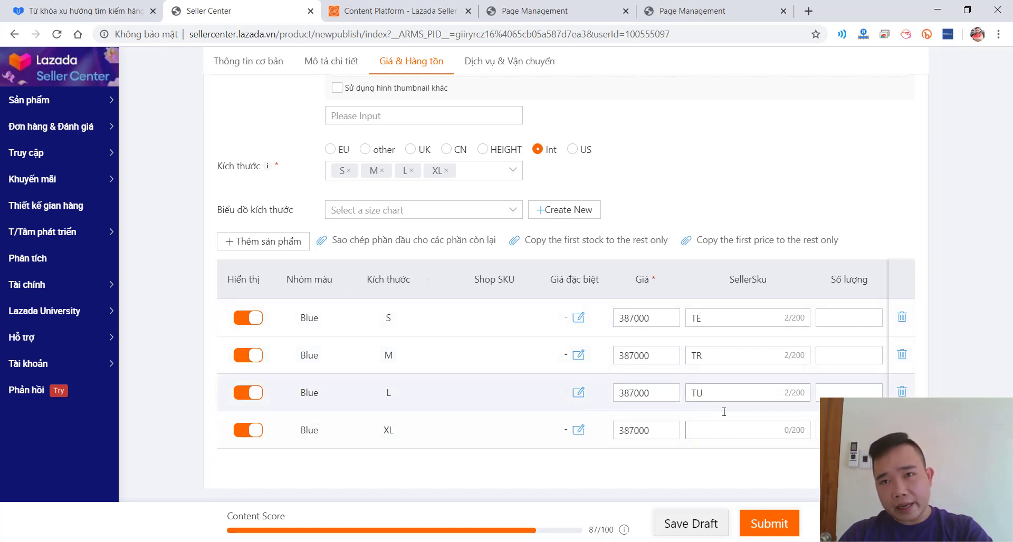
click(711, 318)
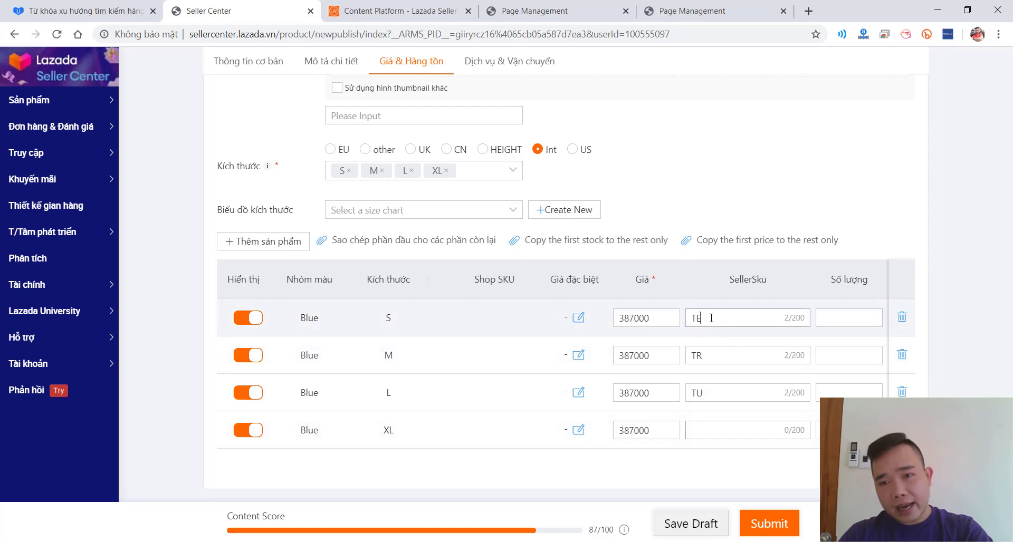
click(735, 436)
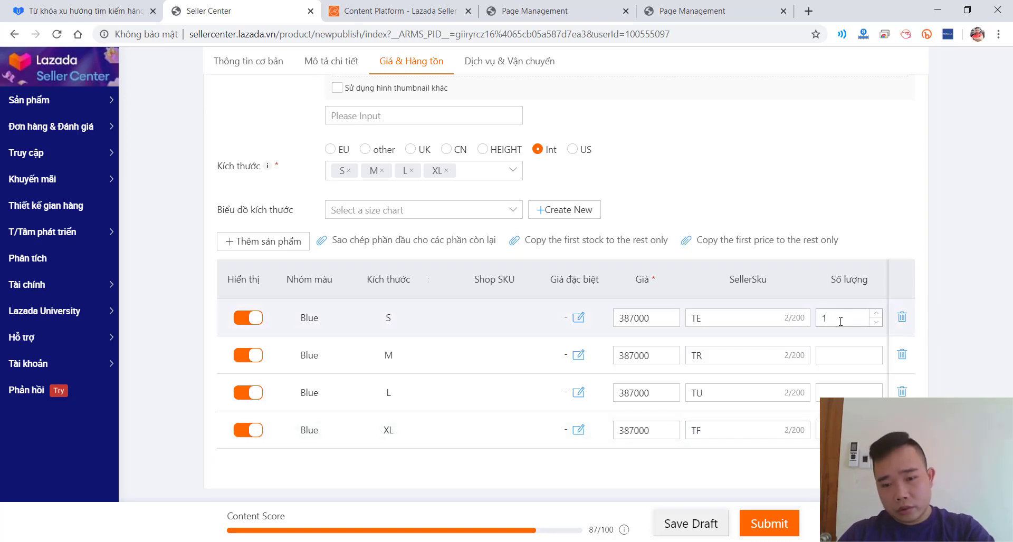
- Set the S variant's stock quantity to 10 and copy the first row's values to the remaining sizes
text(10)
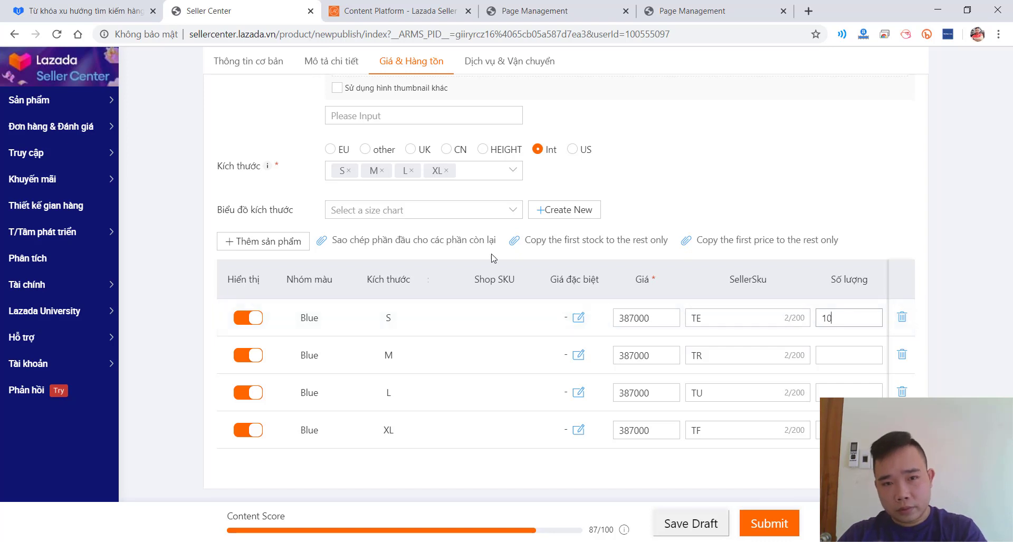
click(367, 243)
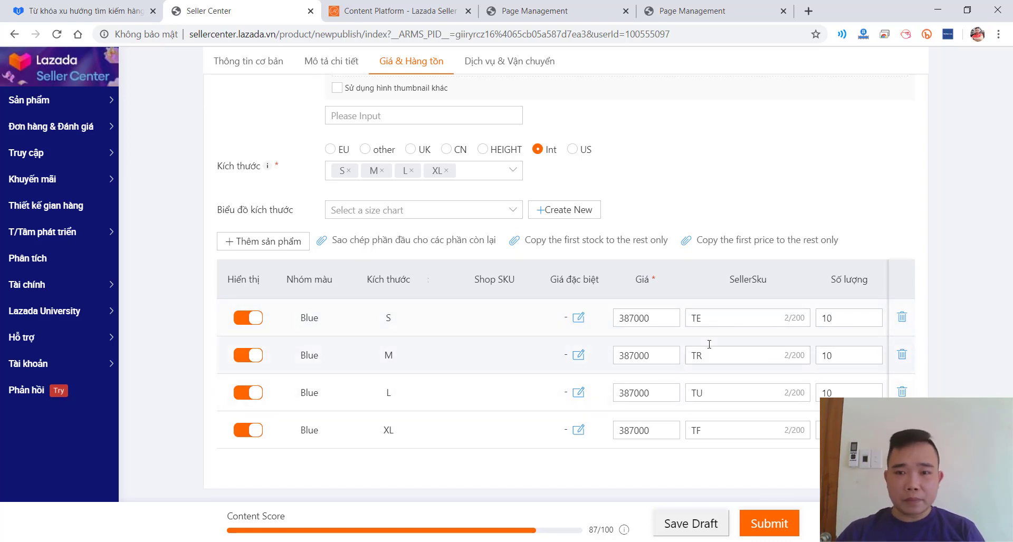
- Set the package weight to 0.3 kg and the package size to 20 cm long, 15 cm wide and 10 cm high
scroll(520, 372, down, 1)
scroll(519, 372, down, 5)
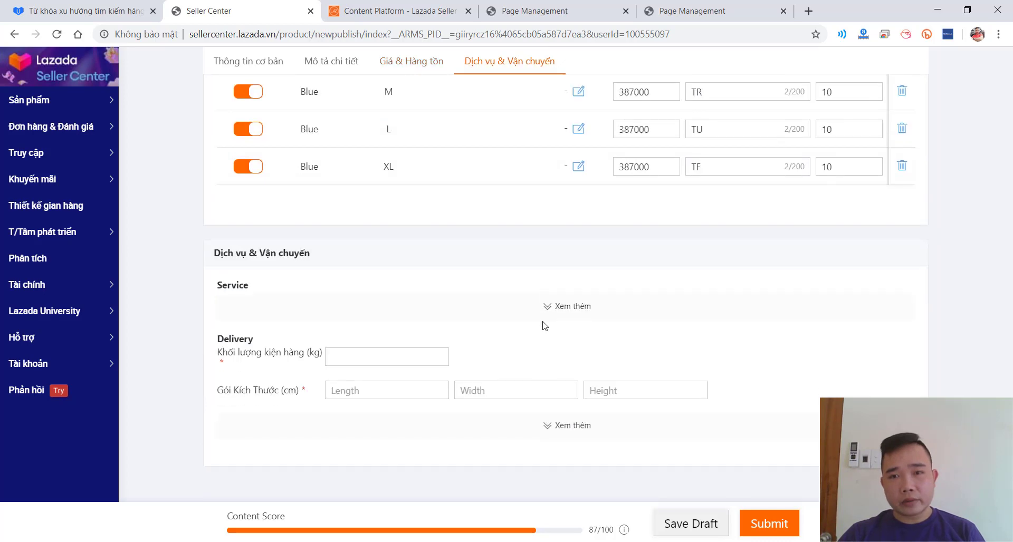
scroll(544, 323, up, 5)
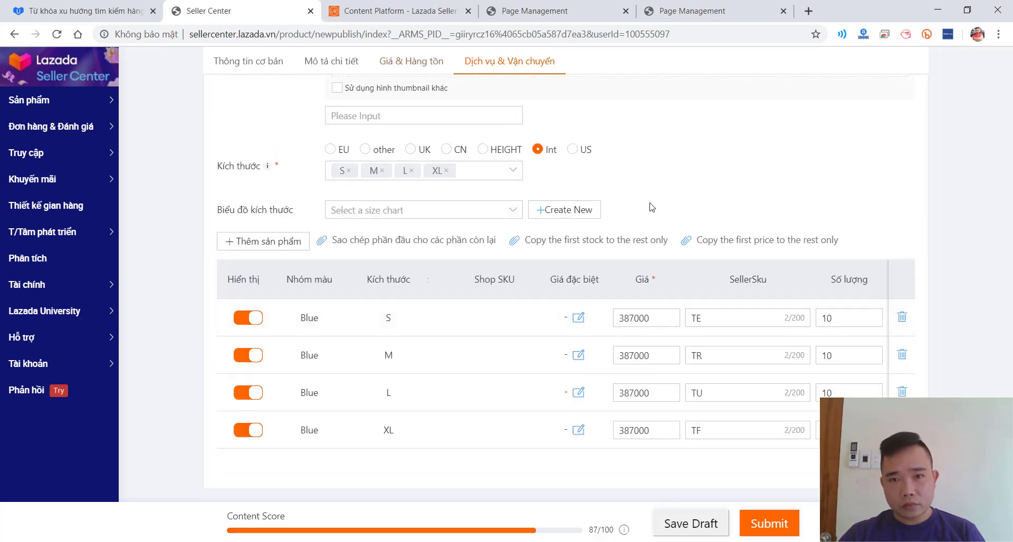
scroll(481, 242, down, 6)
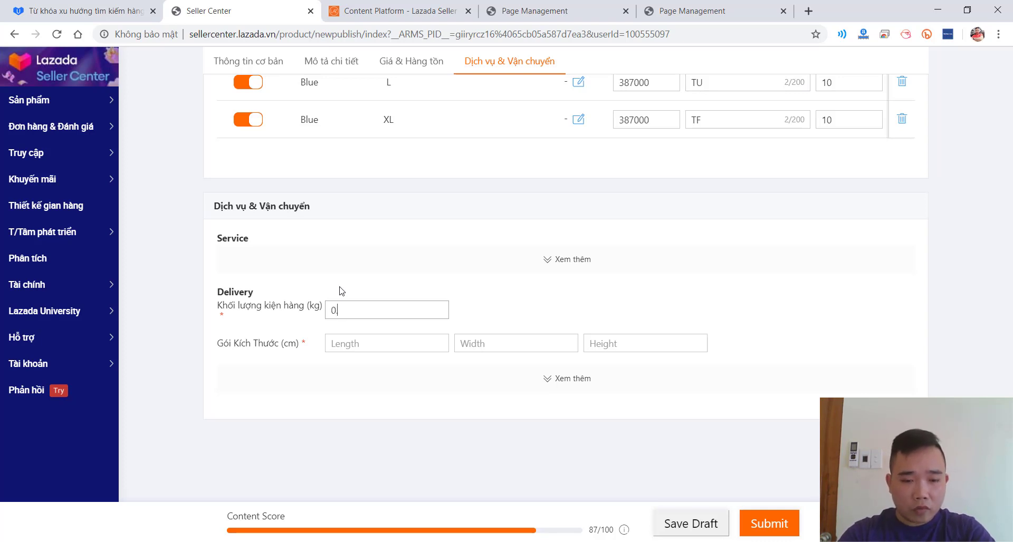
click(354, 342)
text(20)
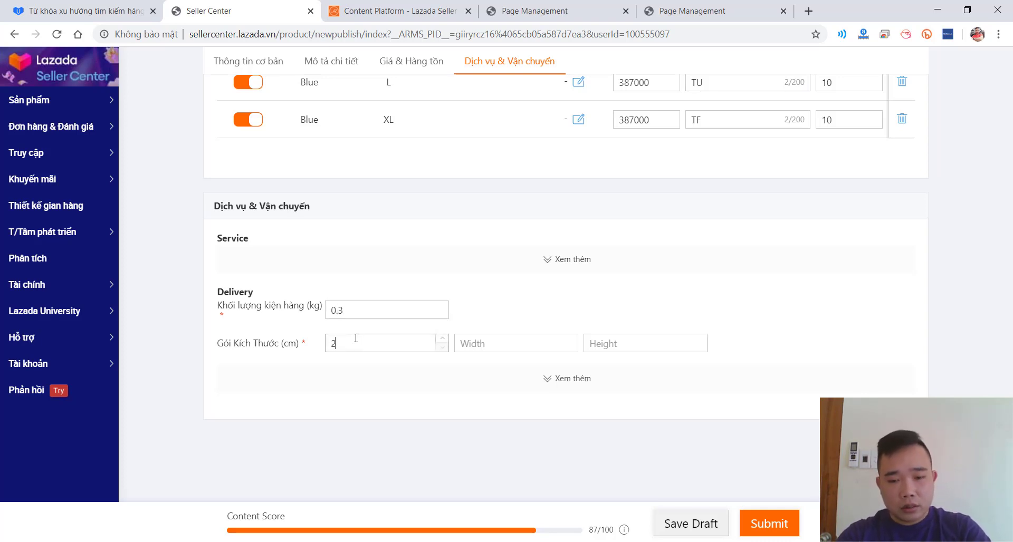
click(502, 345)
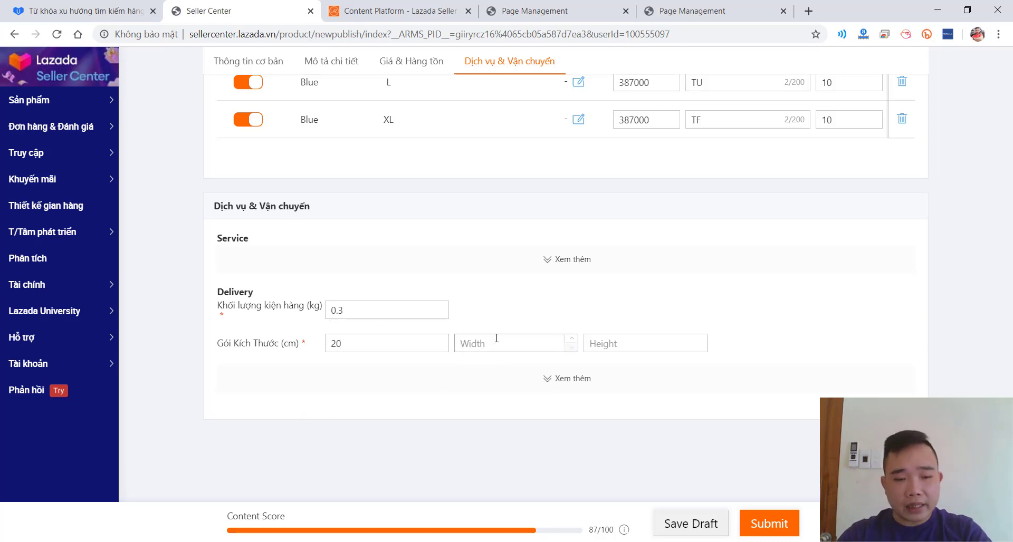
text(10)
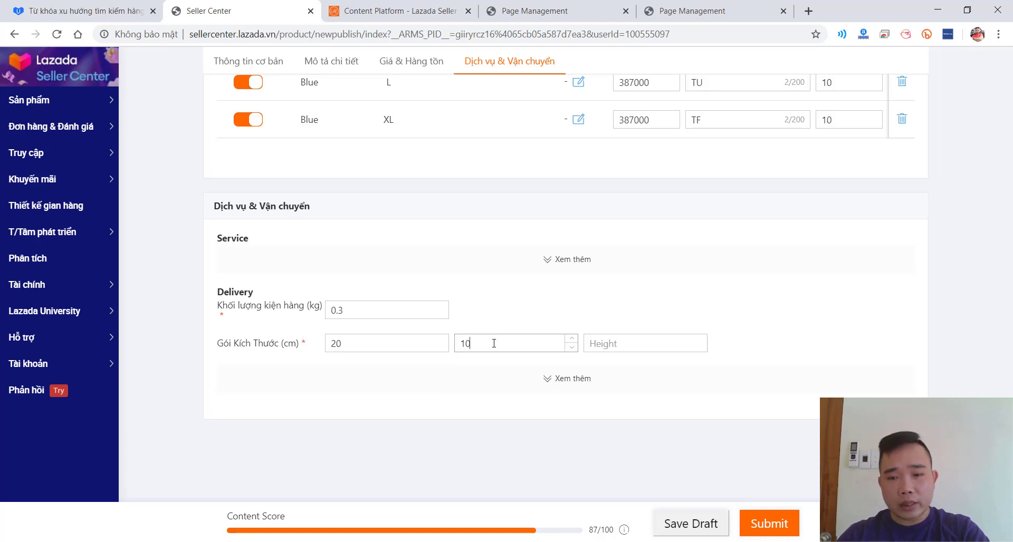
click(600, 340)
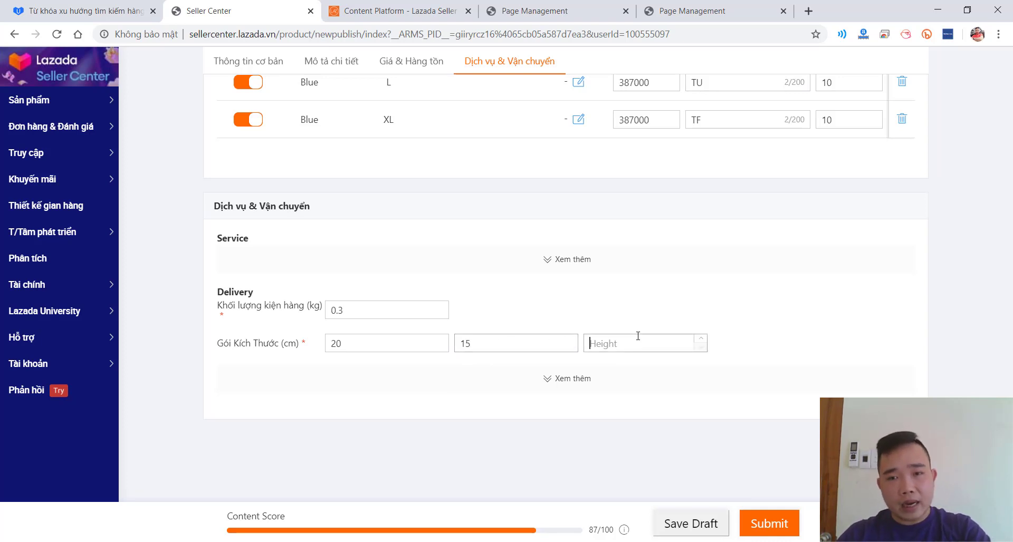
text(1)
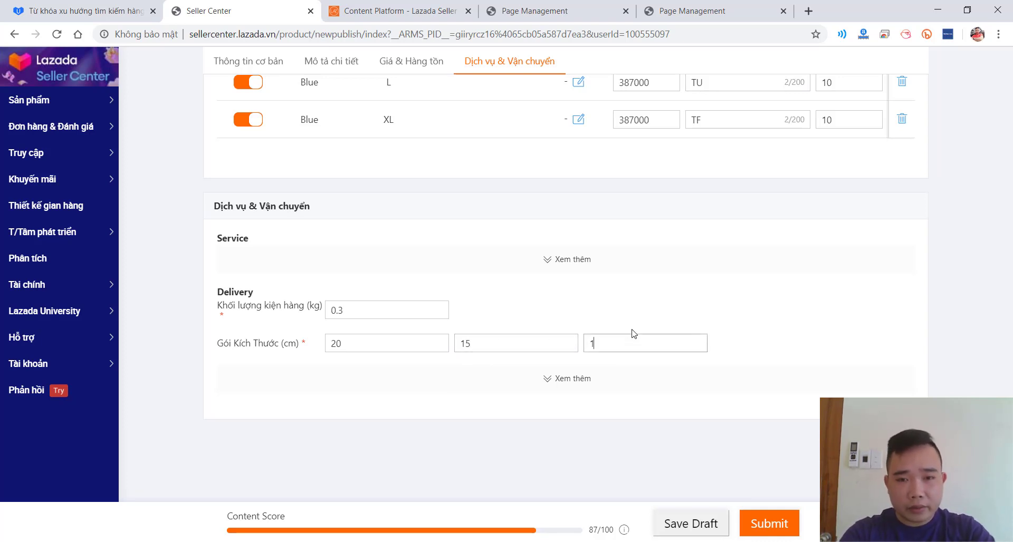
text(0)
- Change the package length in the delivery details to 15 cm
drag(350, 340, 322, 323)
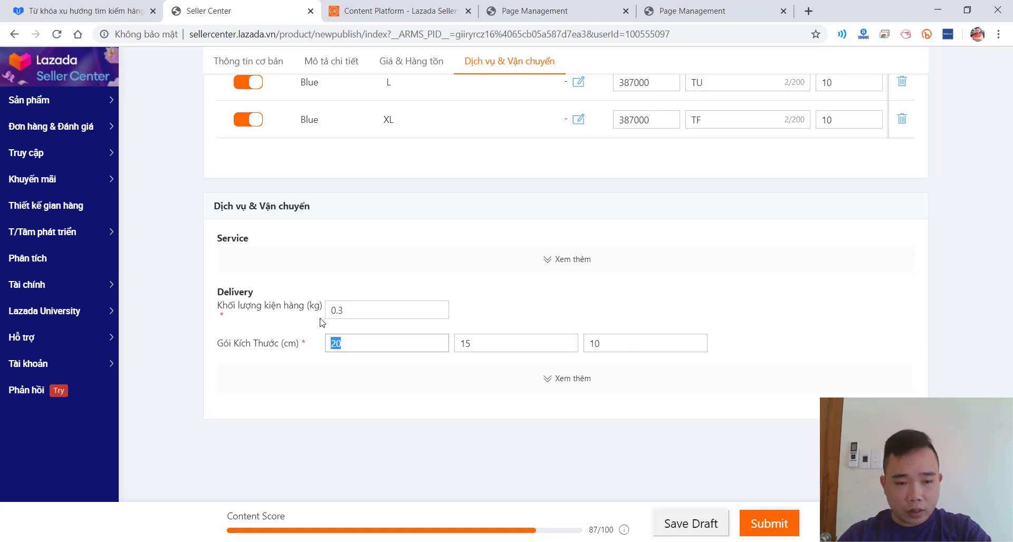
text(15)
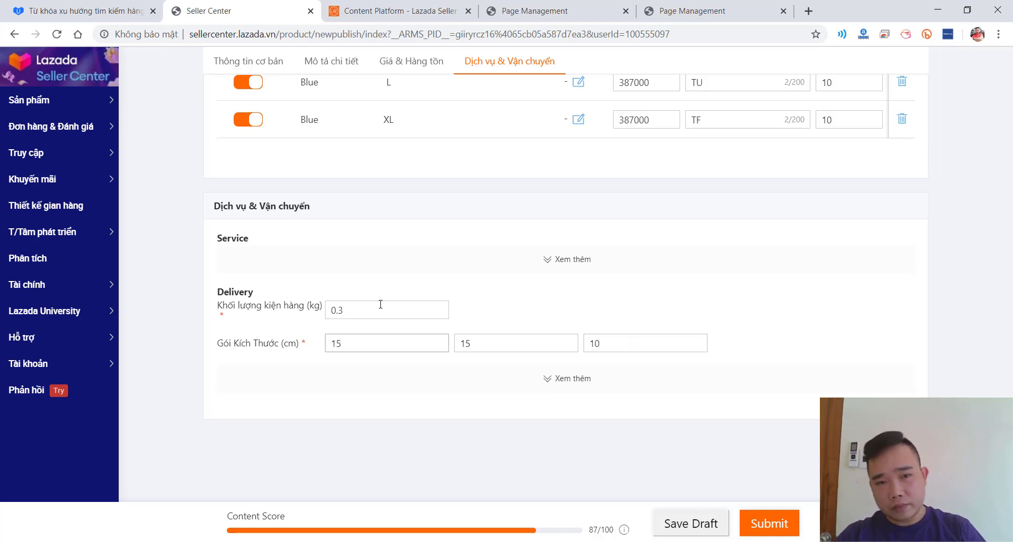
click(466, 285)
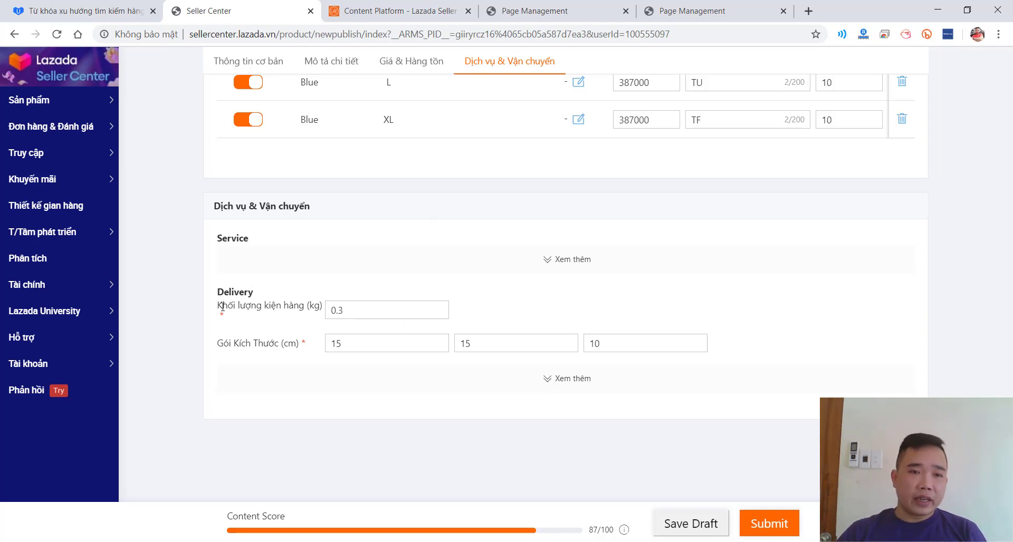
drag(215, 293, 739, 368)
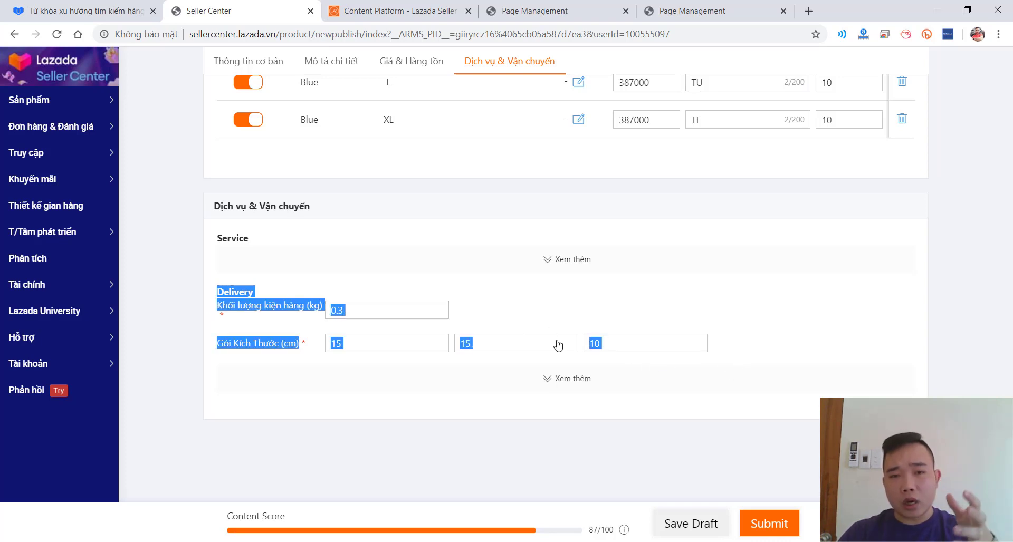
click(469, 303)
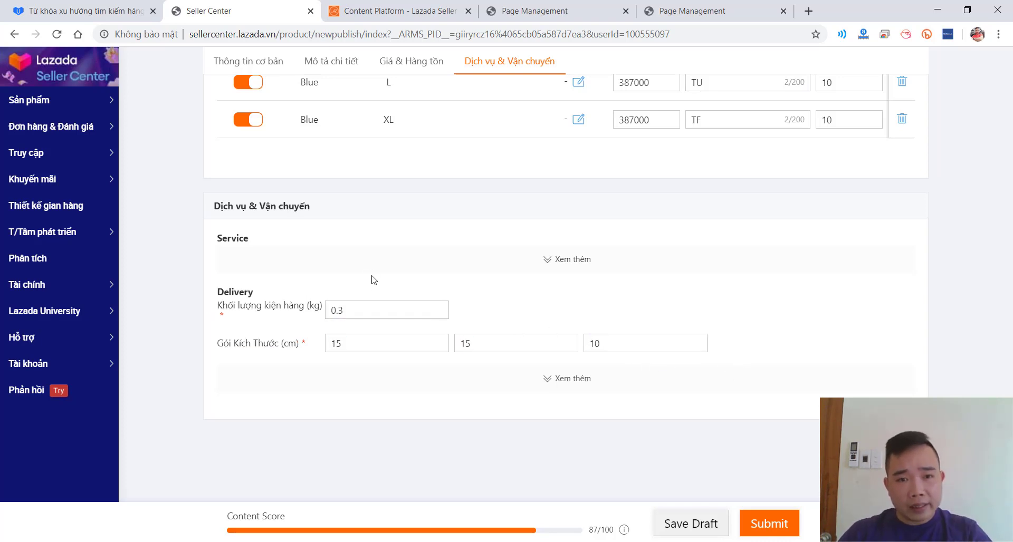
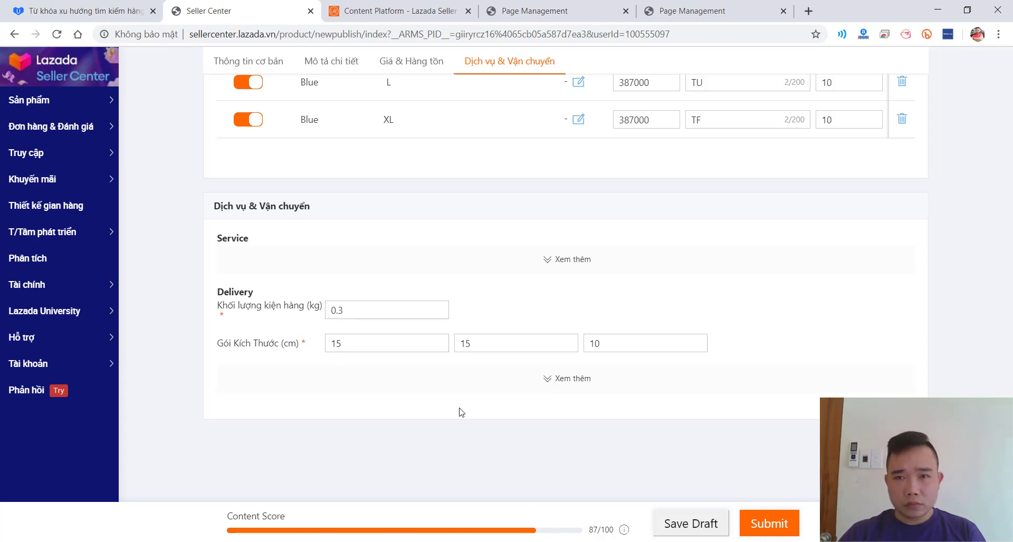
- Insert the white, light-blue and blue T-shirt image from Desktop > New folder into the product description after the Regular Form paragraph
mouse_move(622, 529)
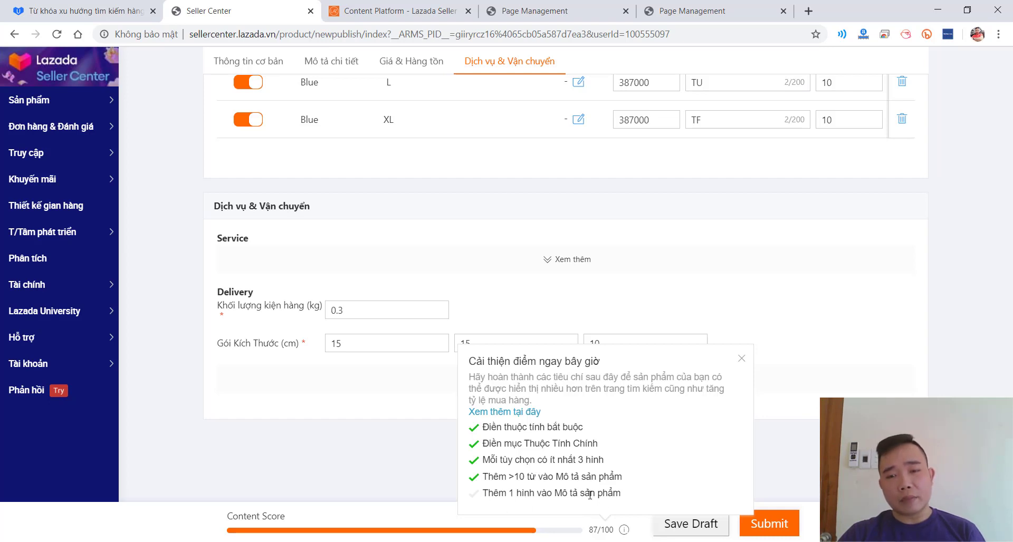
scroll(501, 345, up, 10)
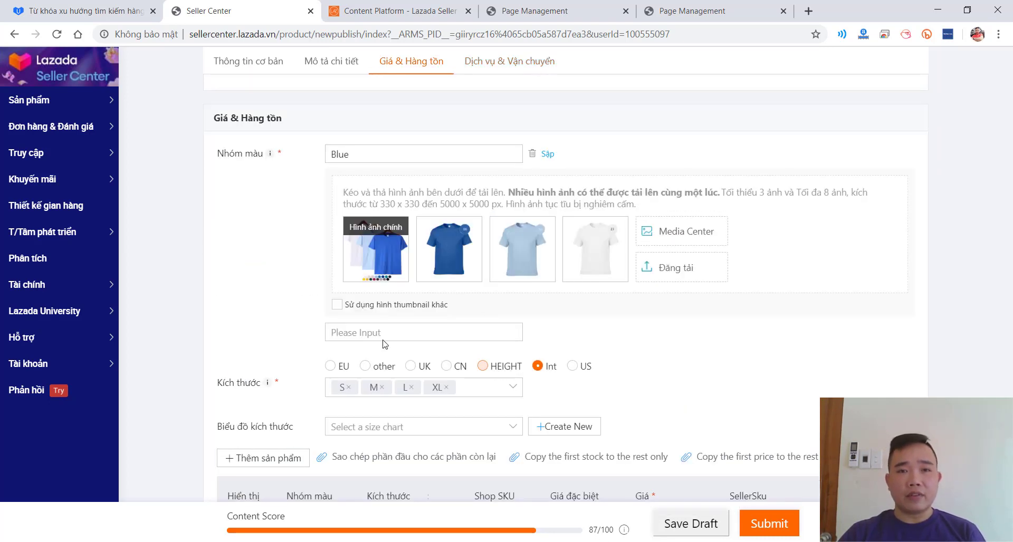
scroll(384, 343, down, 5)
scroll(359, 351, up, 15)
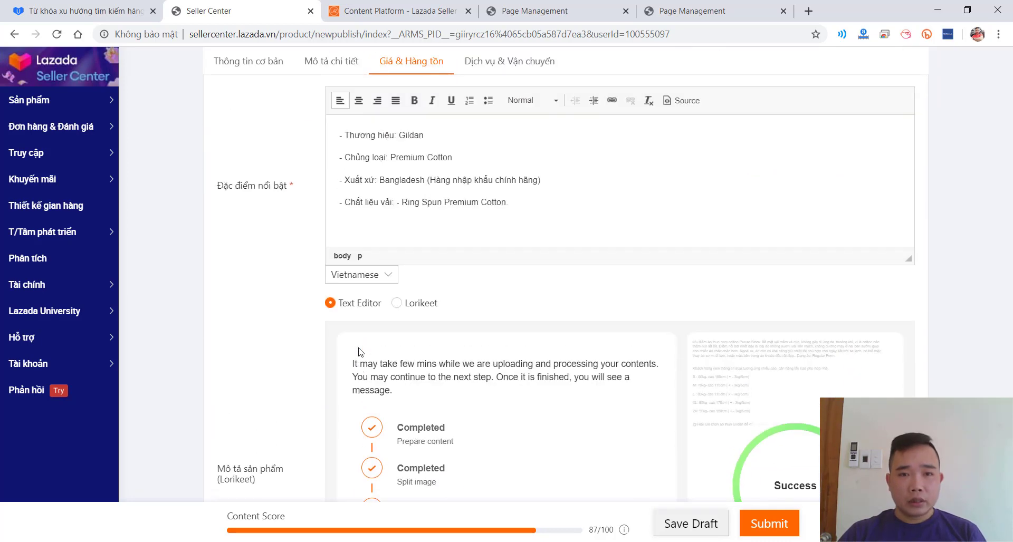
scroll(540, 359, down, 3)
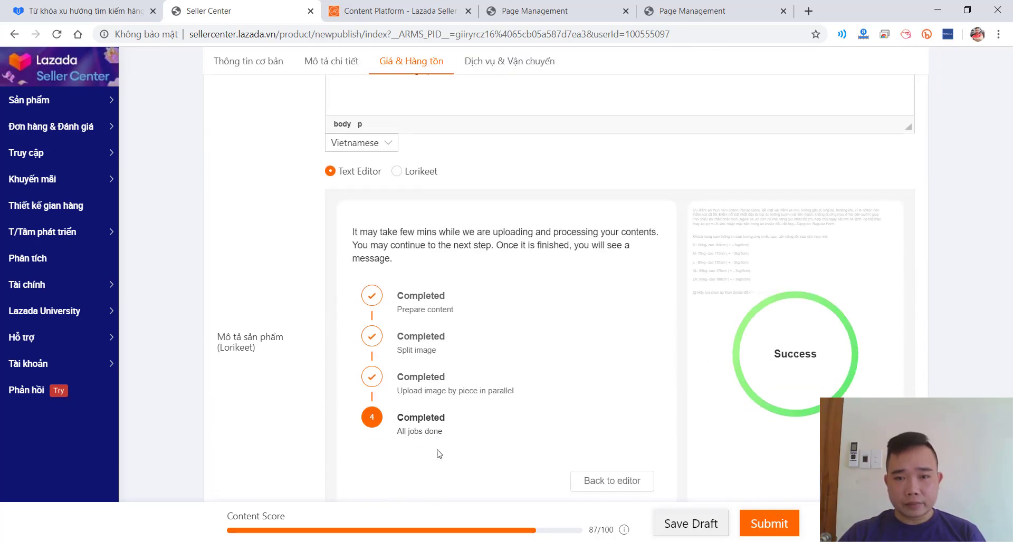
click(611, 481)
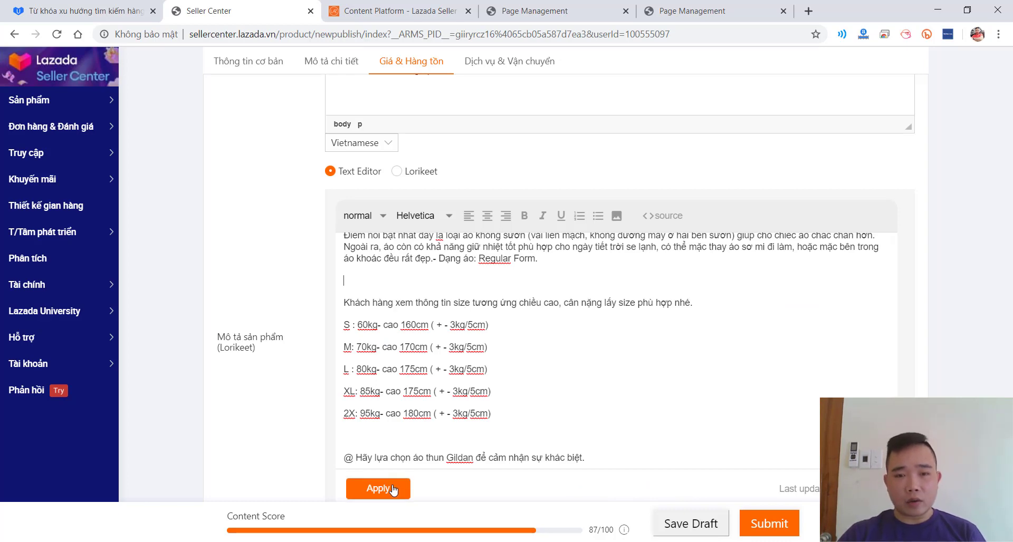
click(616, 216)
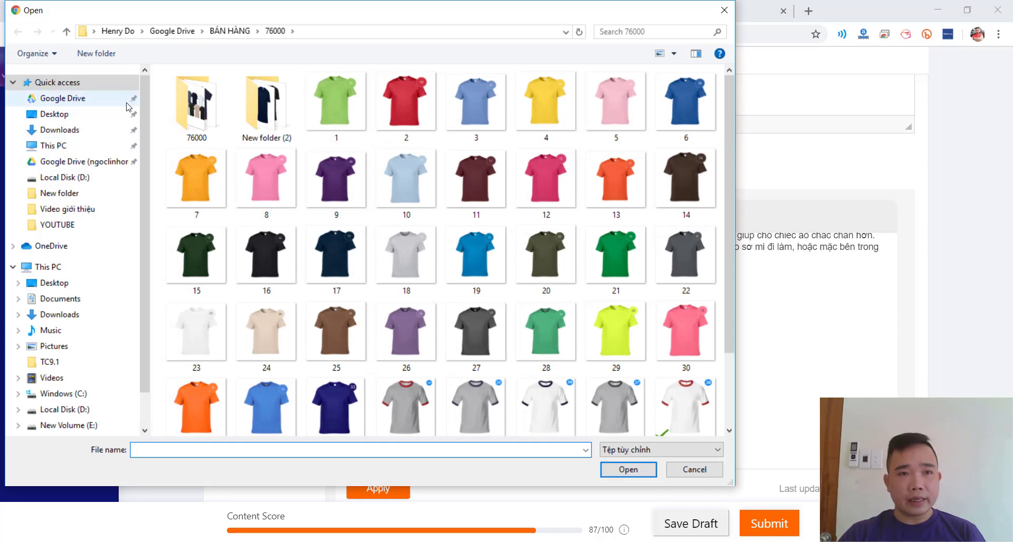
click(56, 115)
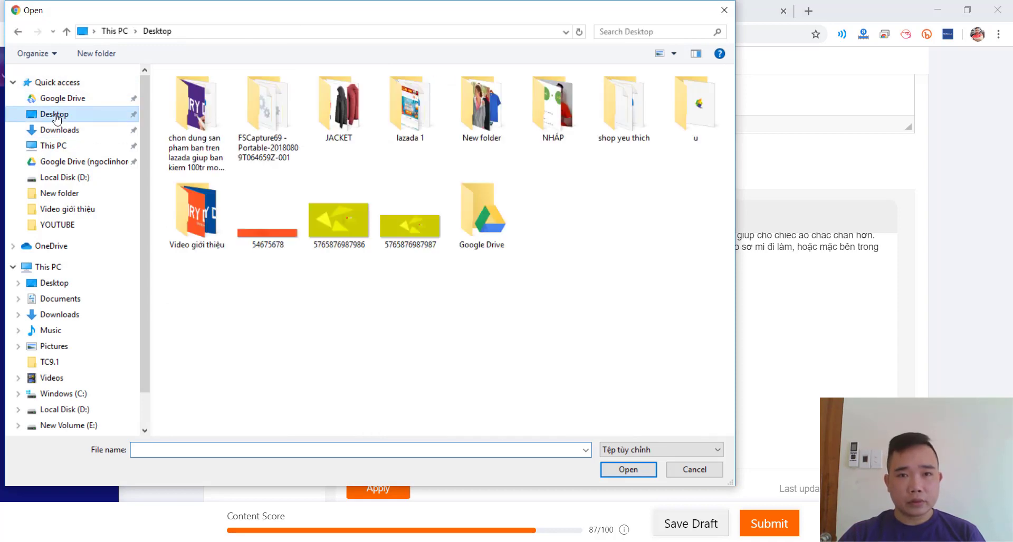
double_click(479, 112)
double_click(622, 121)
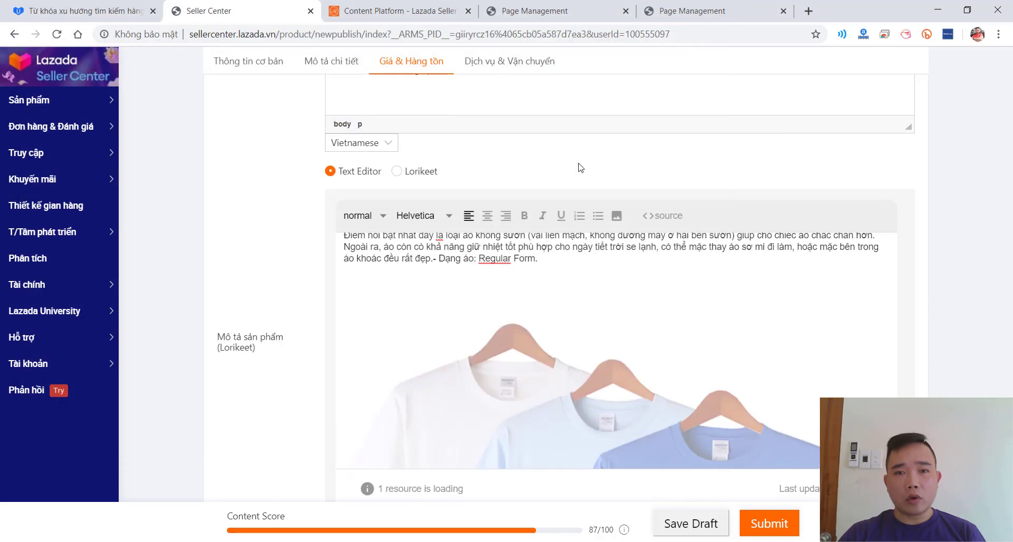
- Review the listing's description, variants and delivery details against the content score criteria
scroll(428, 321, down, 15)
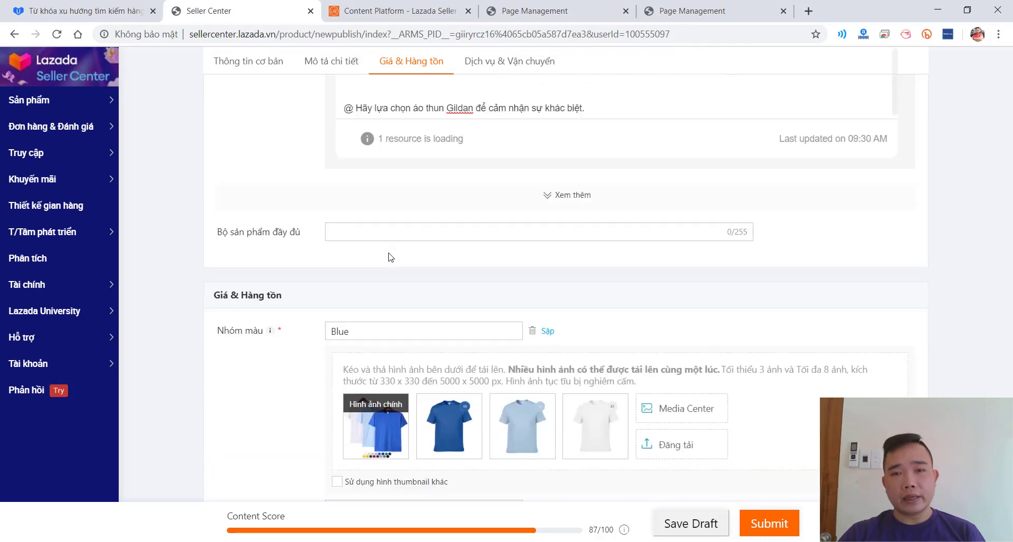
scroll(289, 240, down, 10)
scroll(422, 241, up, 7)
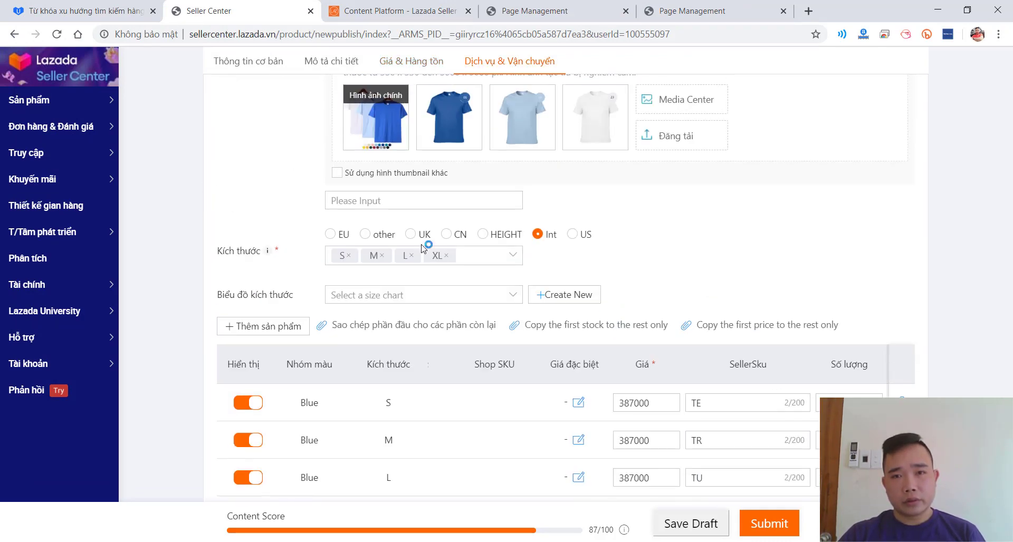
scroll(432, 242, down, 7)
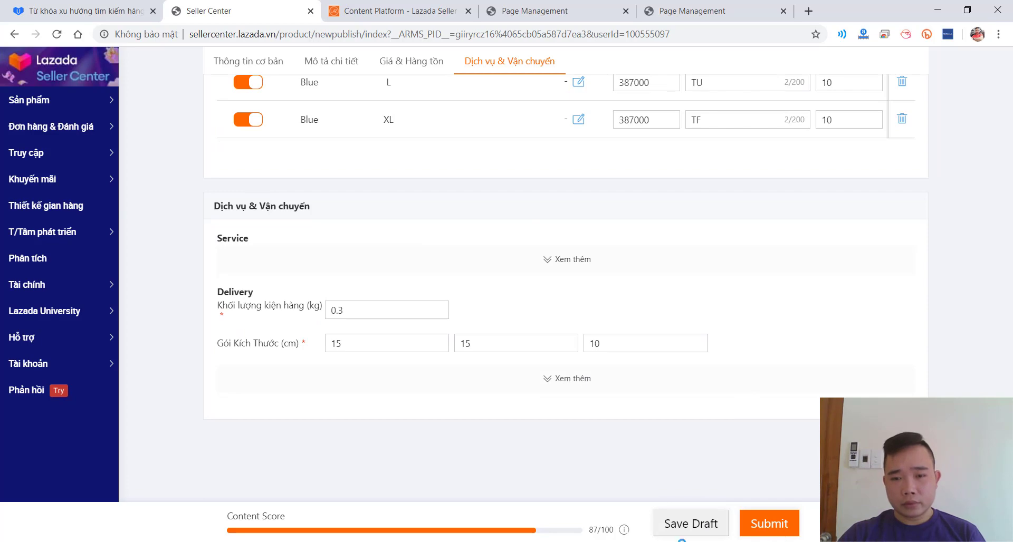
scroll(606, 464, up, 10)
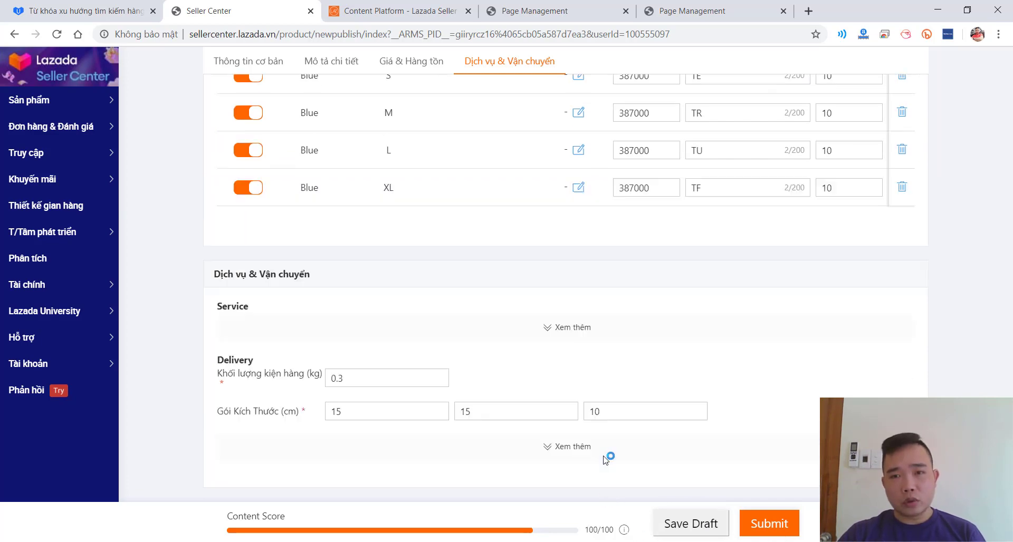
scroll(660, 346, down, 8)
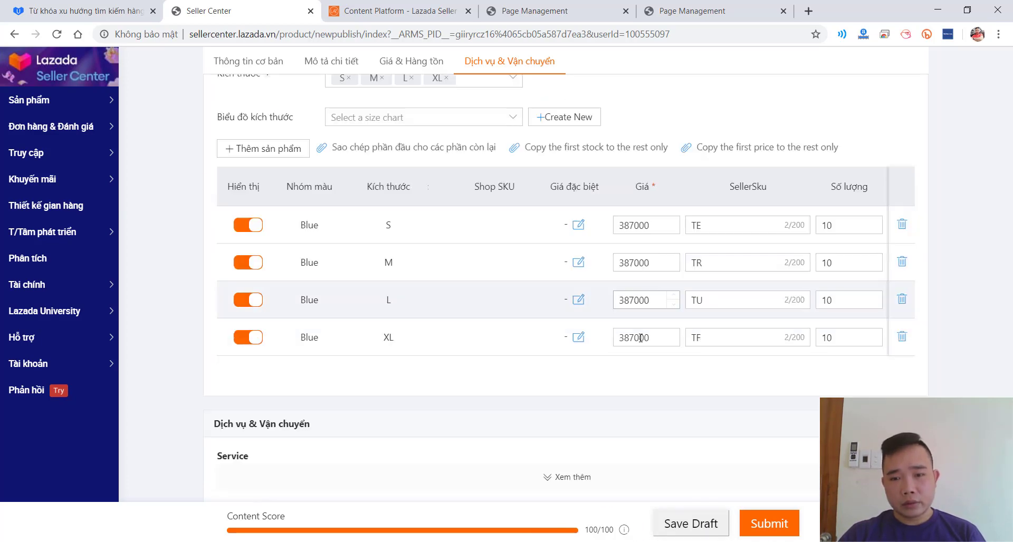
mouse_move(624, 526)
scroll(625, 524, down, 3)
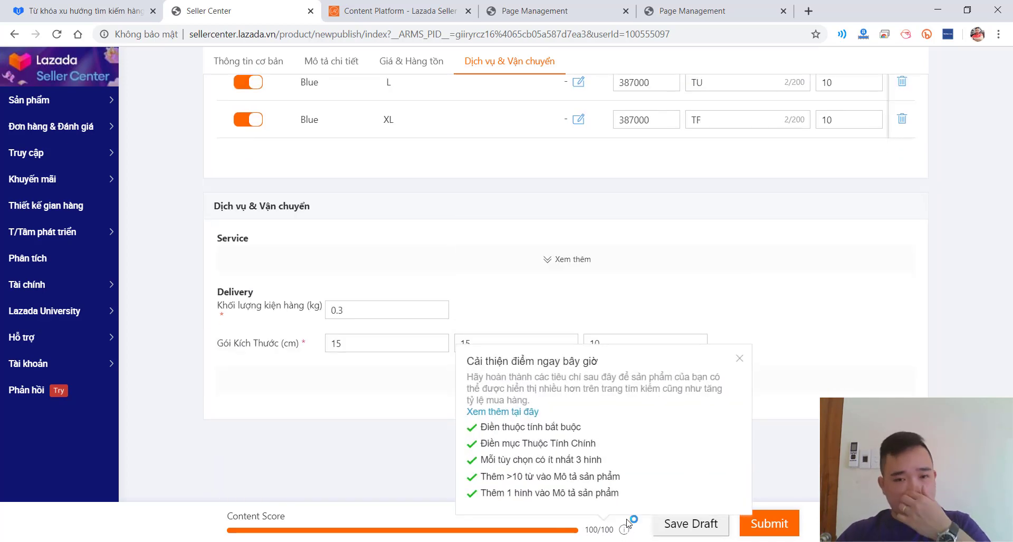
scroll(537, 346, up, 8)
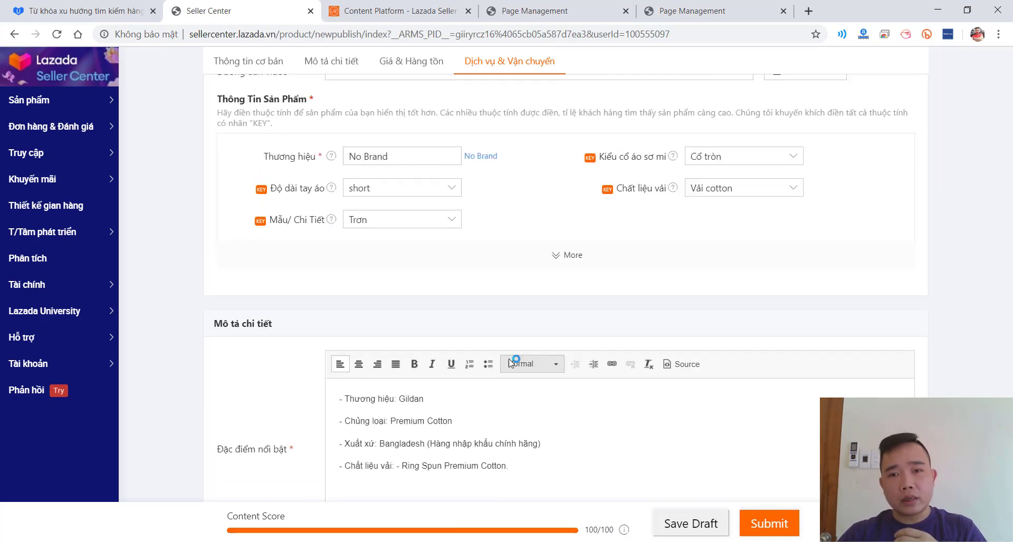
scroll(604, 356, up, 6)
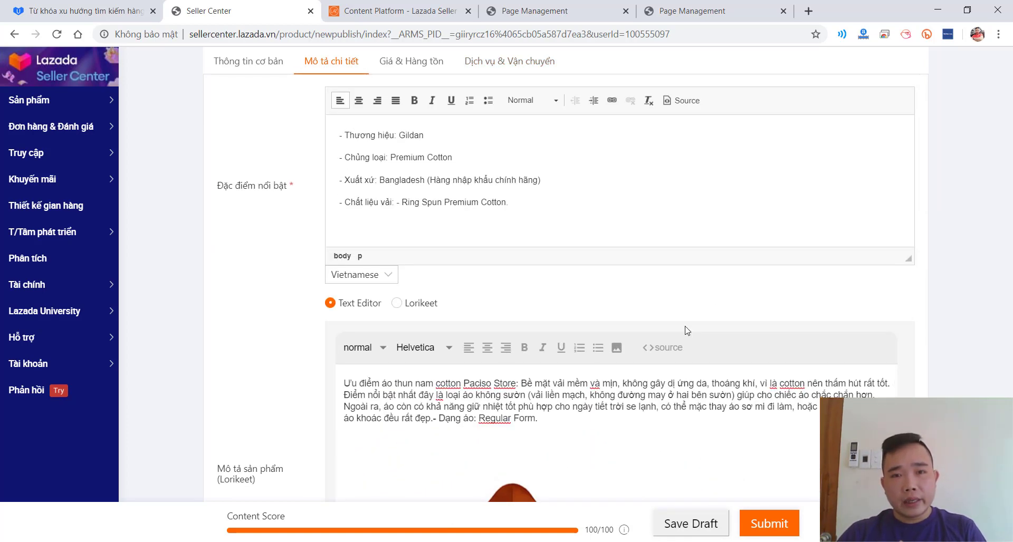
scroll(659, 375, down, 20)
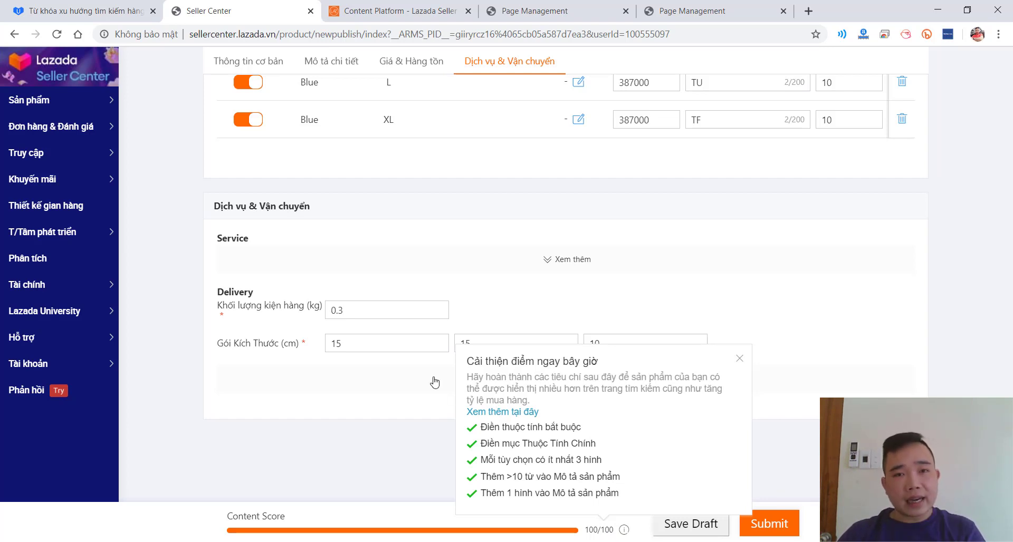
- Delete all four images from the Blue colour group
scroll(434, 380, up, 10)
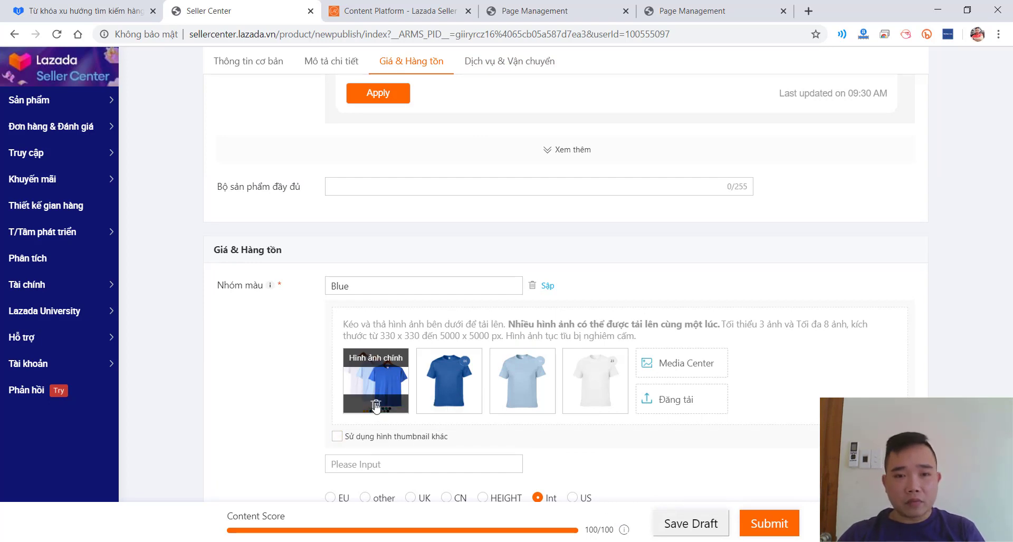
click(375, 405)
click(375, 405)
click(376, 405)
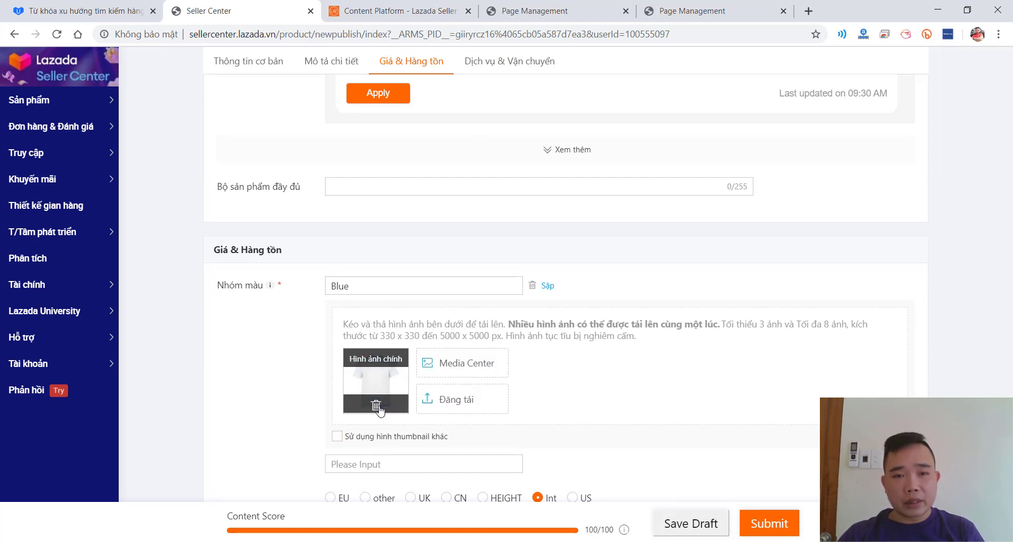
click(376, 405)
- Upload image 68465786 from Desktop > New folder as the colour group's main image
click(363, 412)
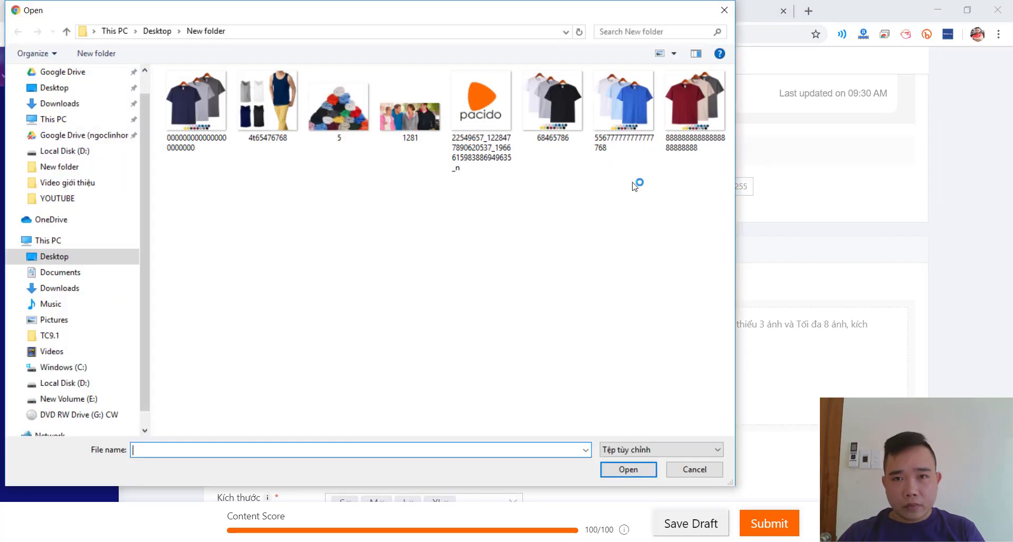
click(538, 129)
double_click(538, 130)
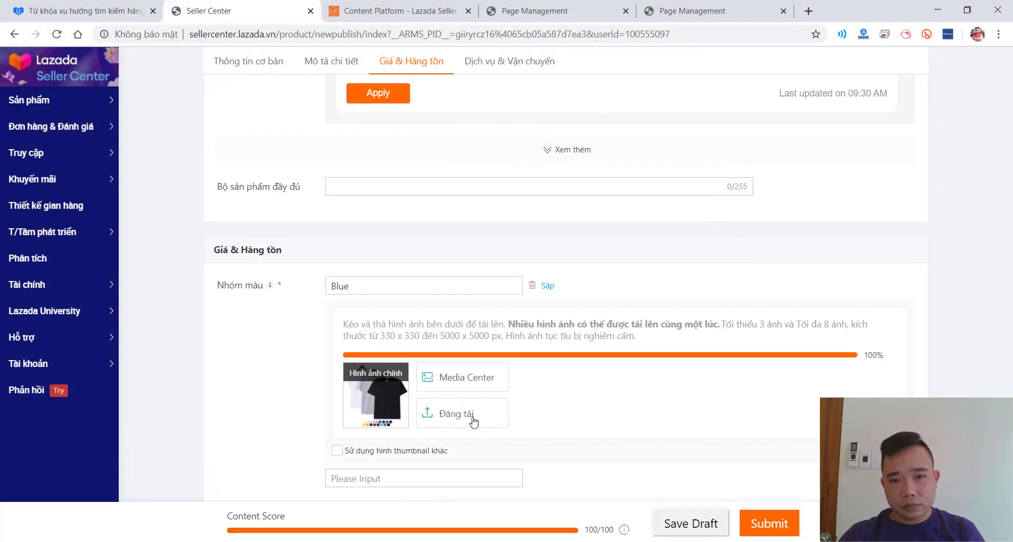
- Upload the white, grey and black T-shirt images 23, 18 and 16 from Google Drive > BÁN HÀNG > 76000 to the Blue colour group
click(473, 417)
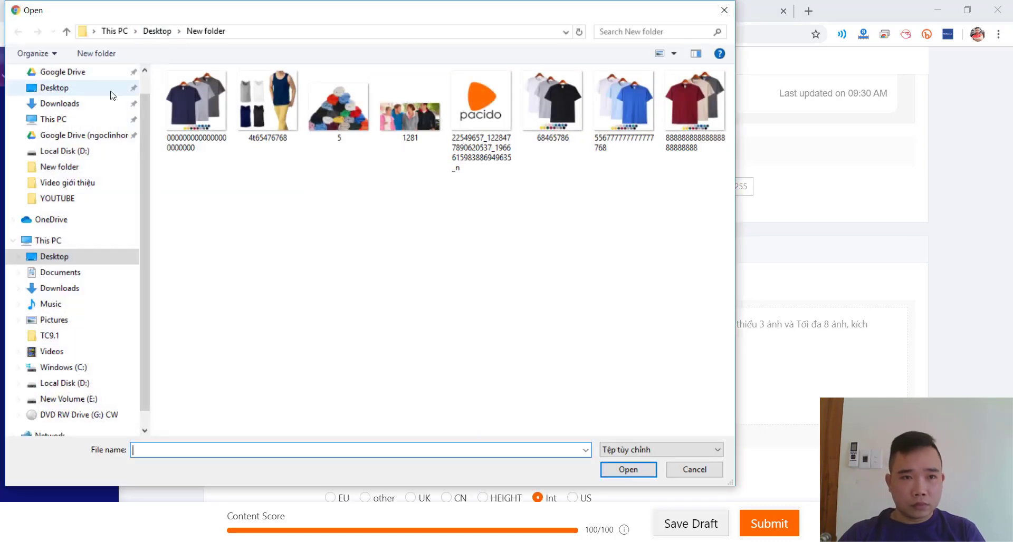
click(80, 77)
double_click(238, 83)
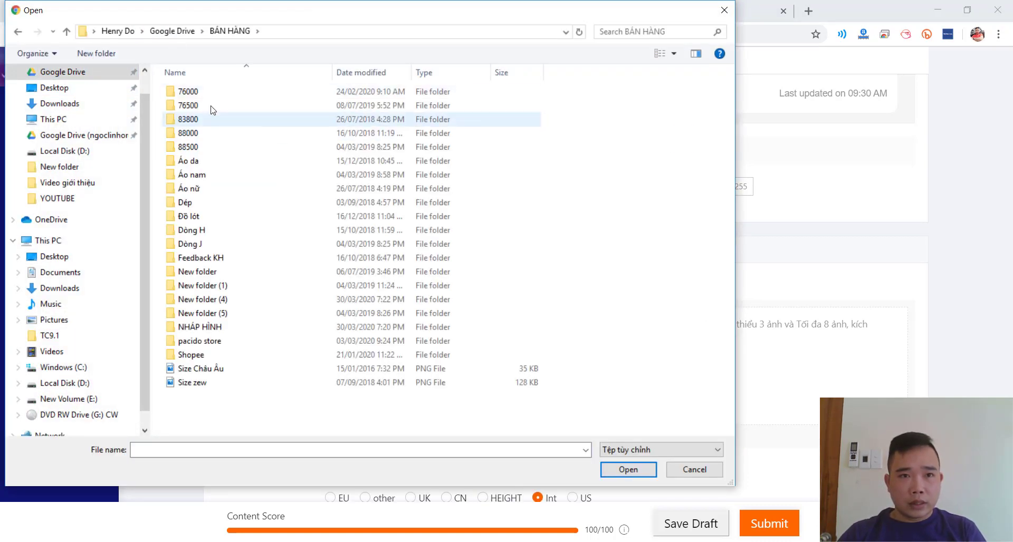
double_click(208, 95)
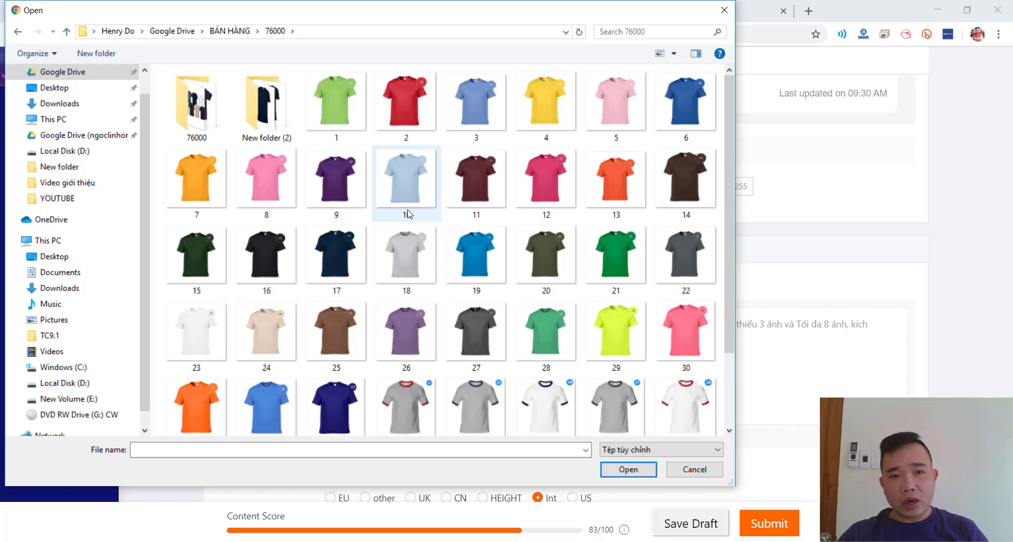
click(217, 326)
ctrl+click(404, 275)
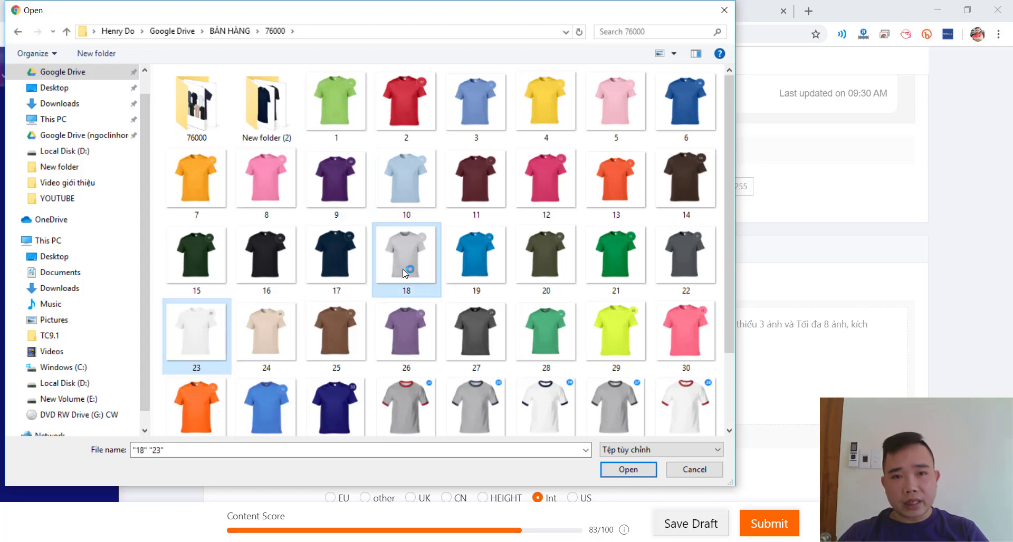
ctrl+click(270, 273)
click(627, 469)
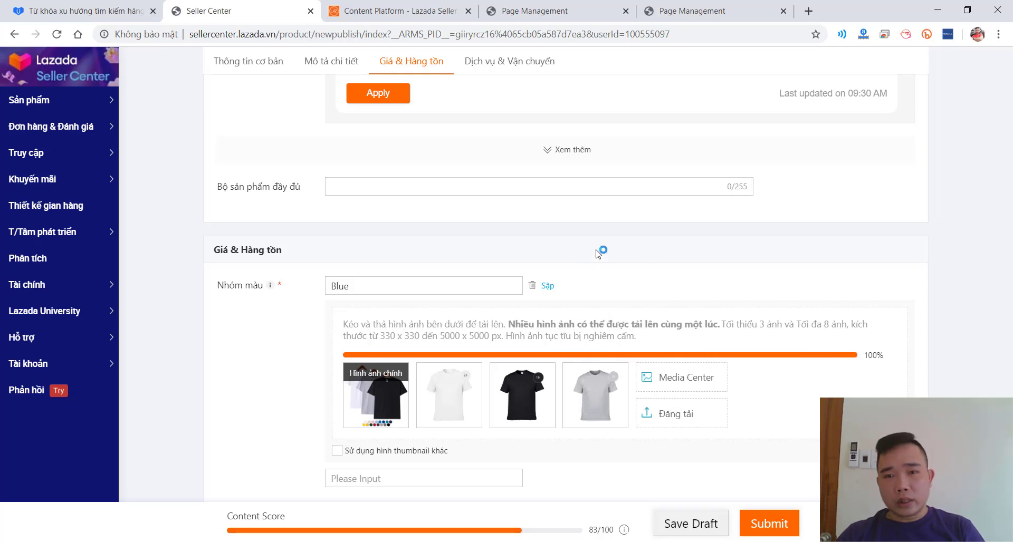
- Replace the T-shirt image in the product description with image 68465786 from Desktop > New folder
scroll(518, 279, up, 5)
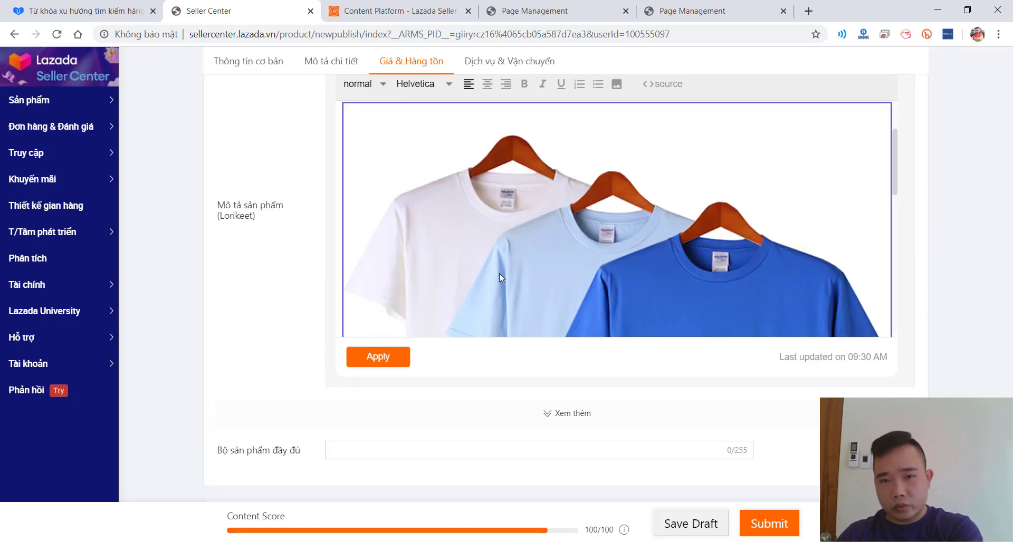
scroll(499, 273, down, 5)
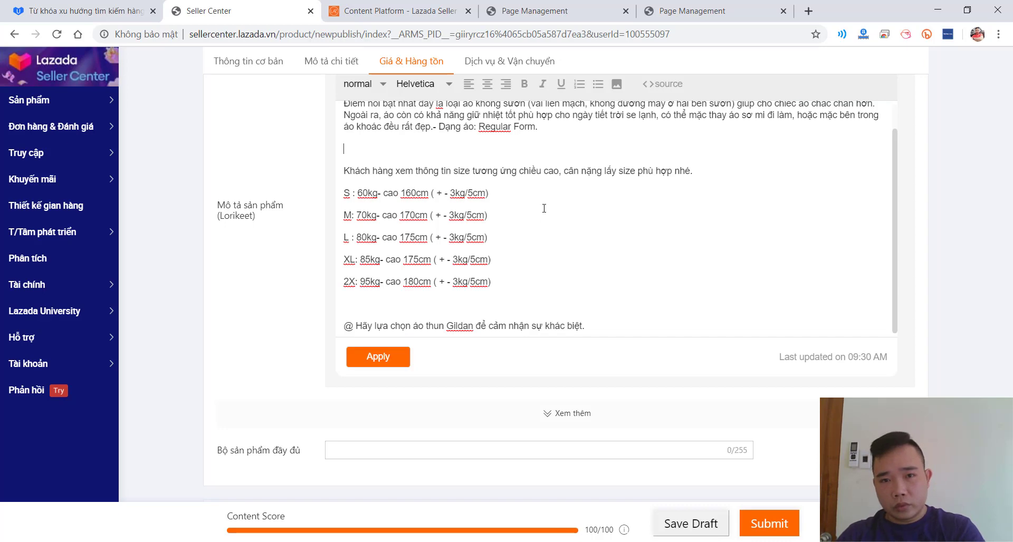
click(616, 84)
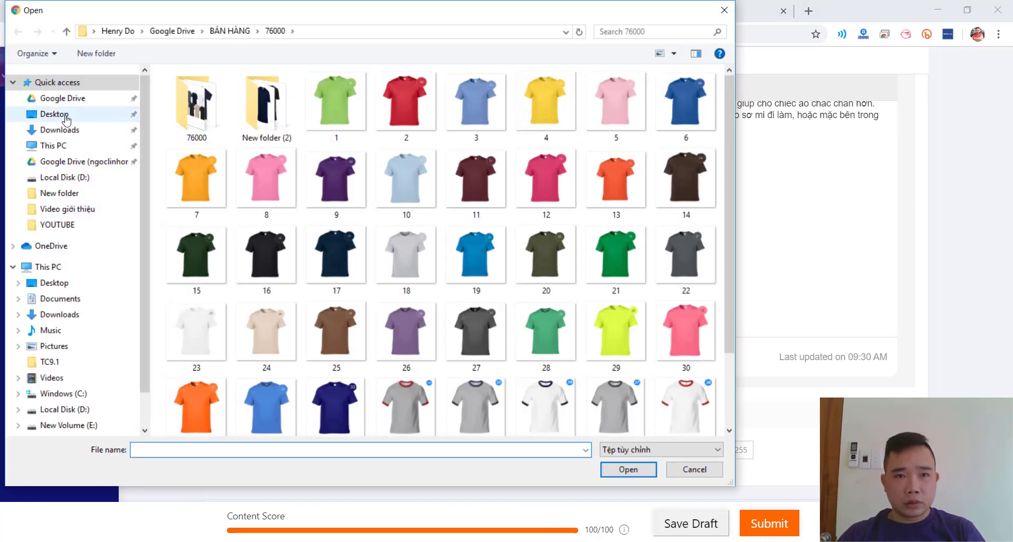
click(124, 114)
double_click(505, 116)
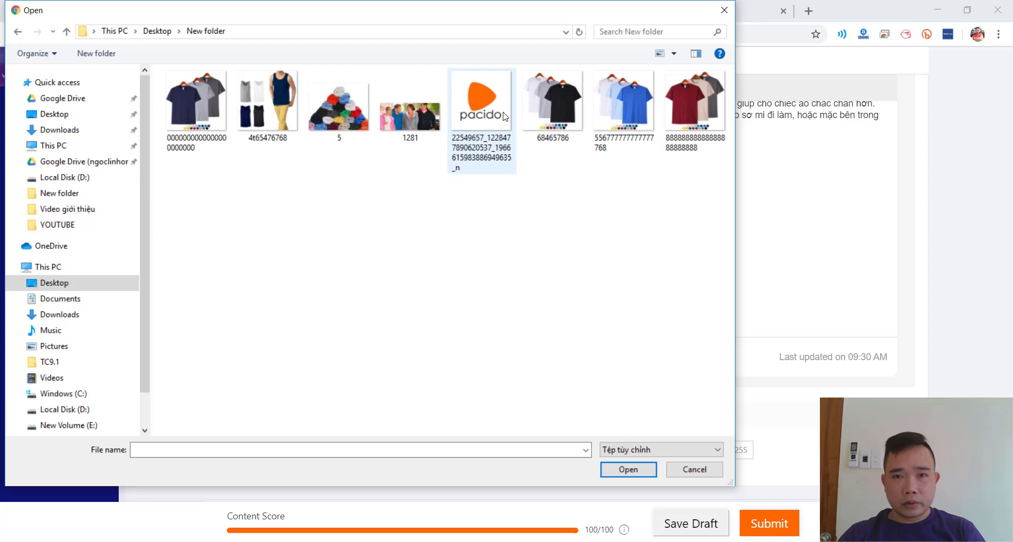
double_click(562, 95)
- Check the variants, delivery details and content score criteria, and submit the product listing
scroll(584, 334, down, 15)
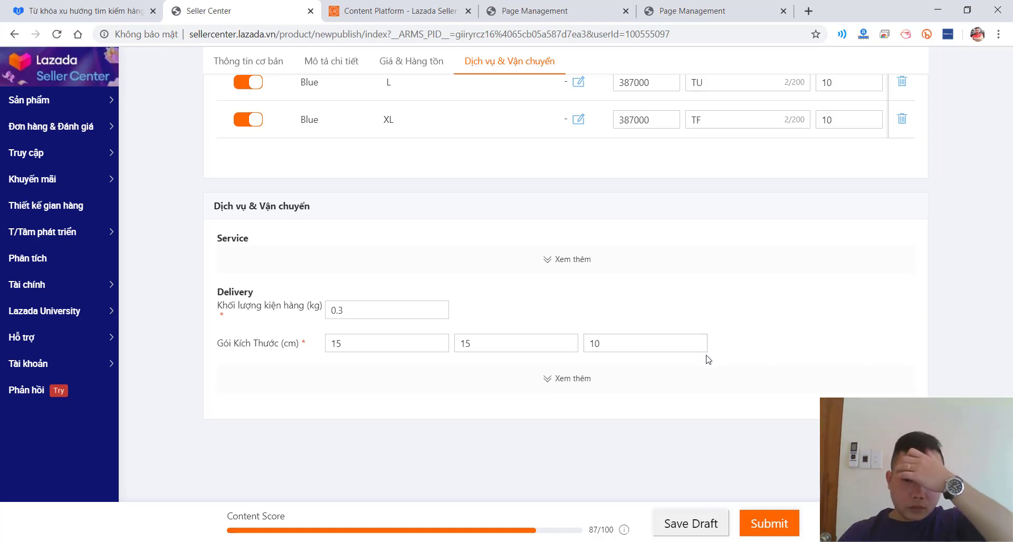
scroll(696, 357, up, 8)
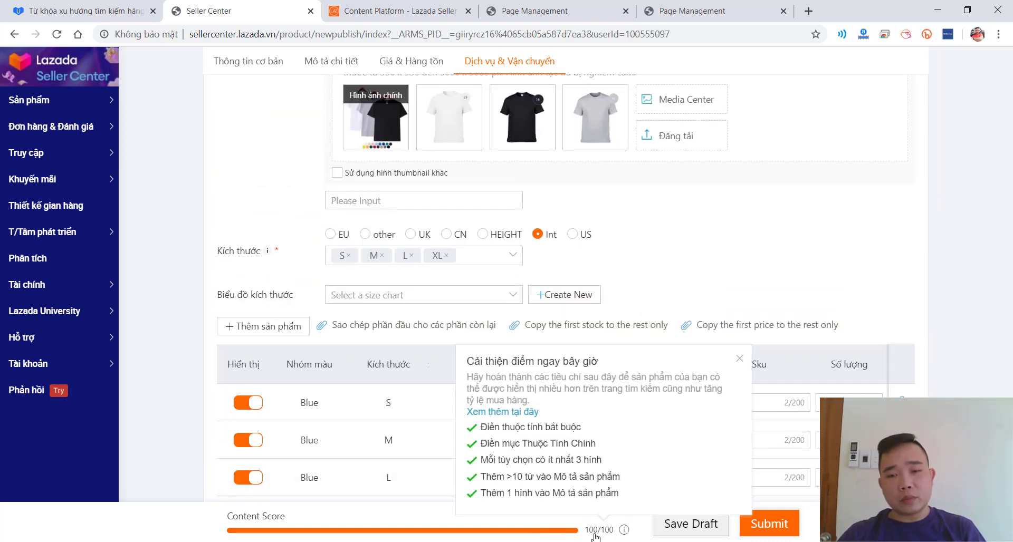
scroll(535, 442, down, 3)
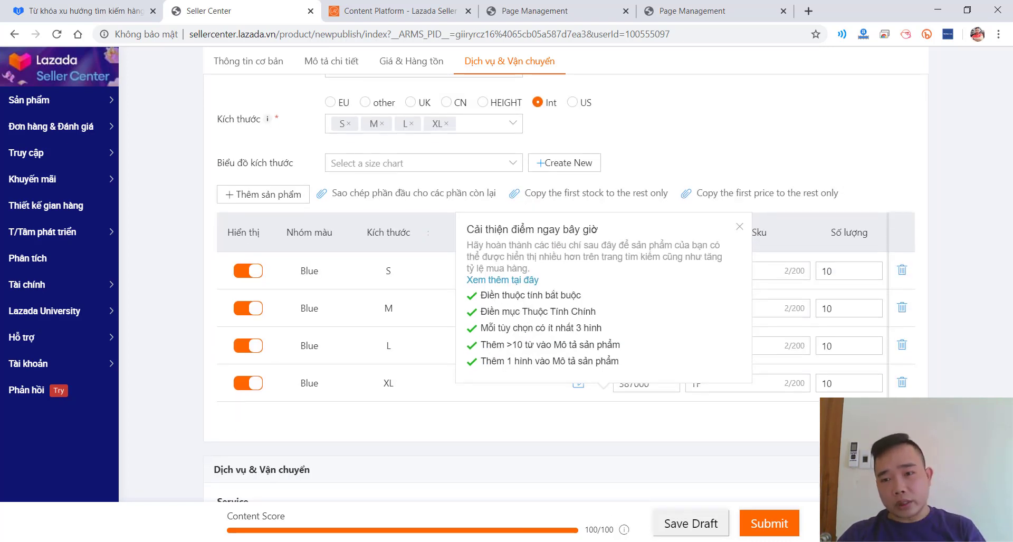
click(759, 526)
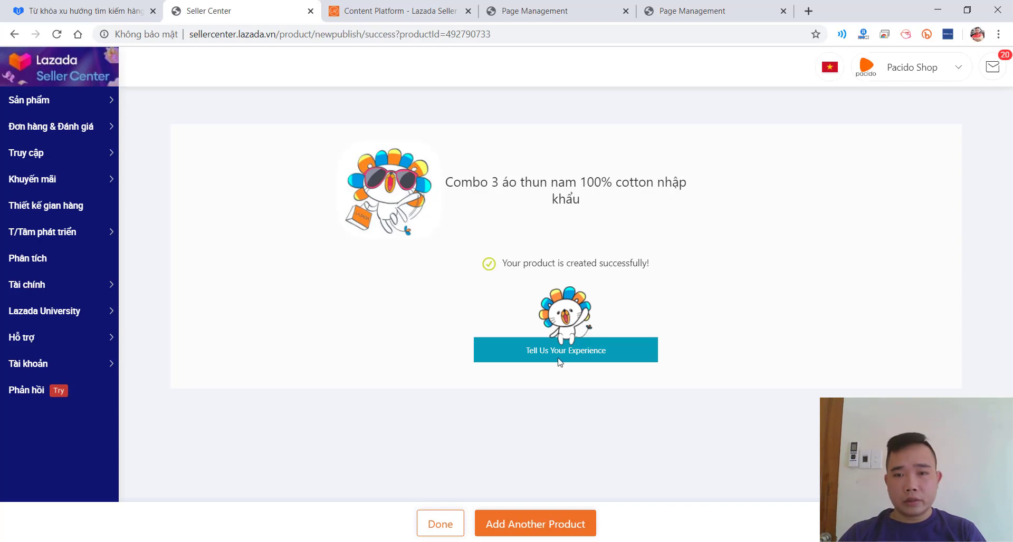
- Check the T-shirt video on the Content Platform and open the Pacido Shop storefront at lazada.vn/shop/pacido-shop to look over its home page
click(414, 9)
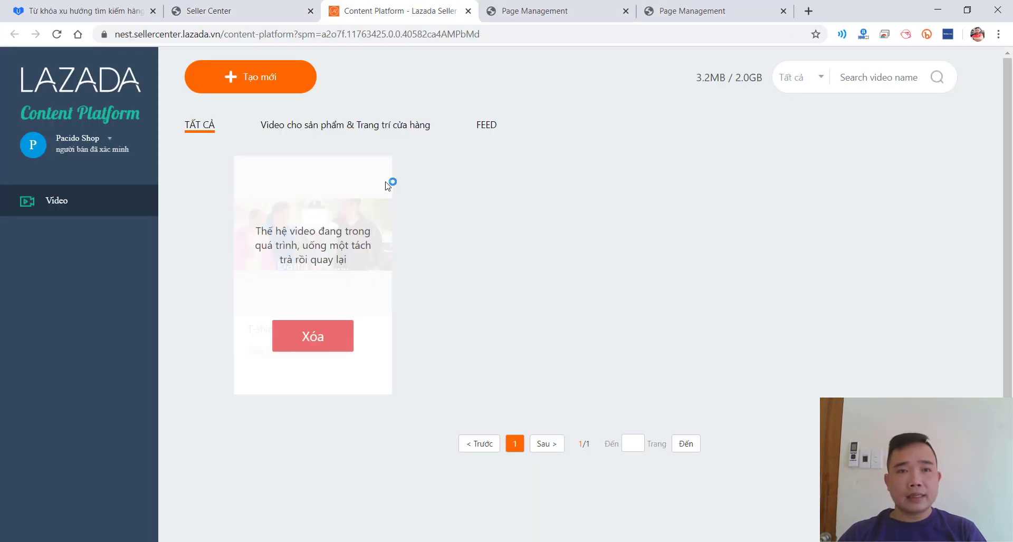
click(532, 33)
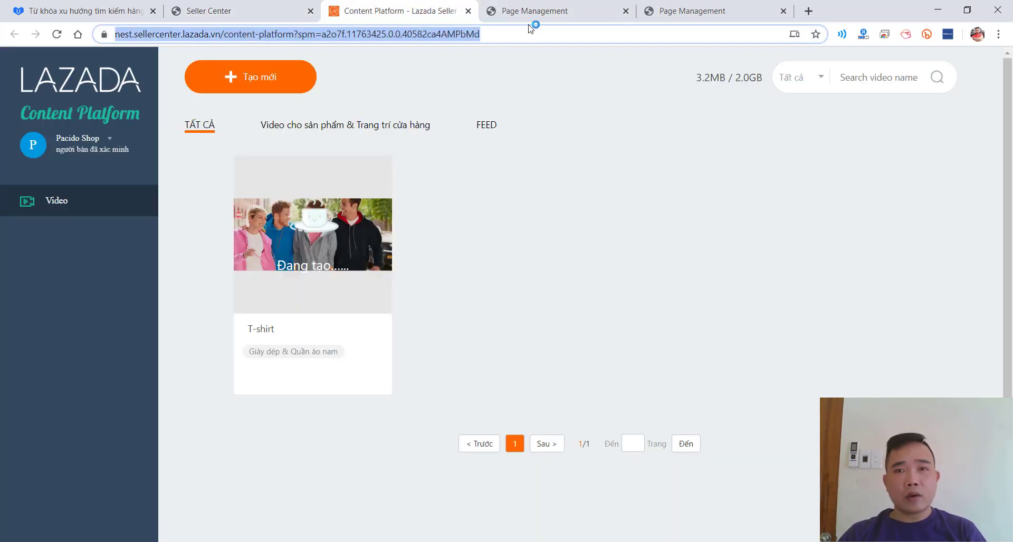
click(742, 5)
click(708, 32)
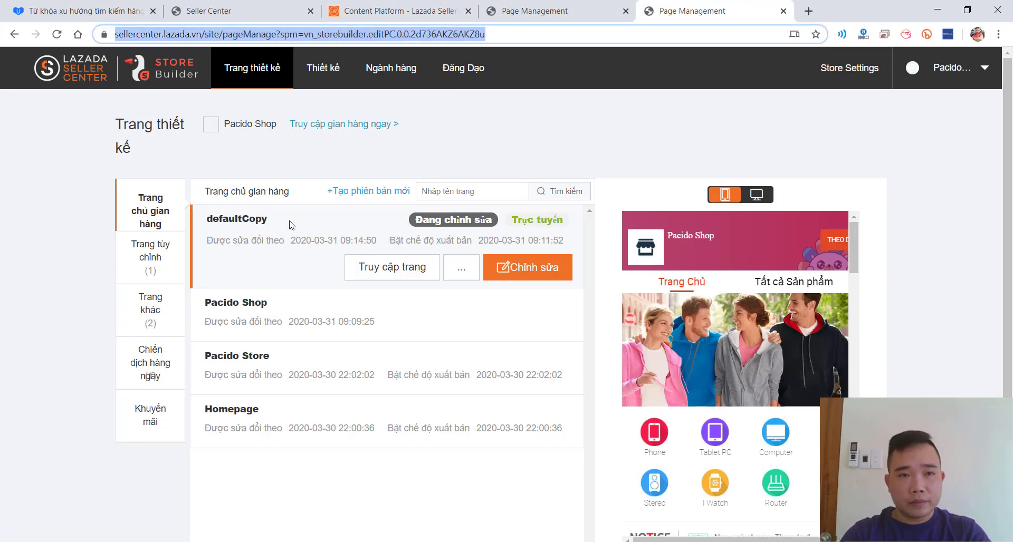
text(la)
click(271, 62)
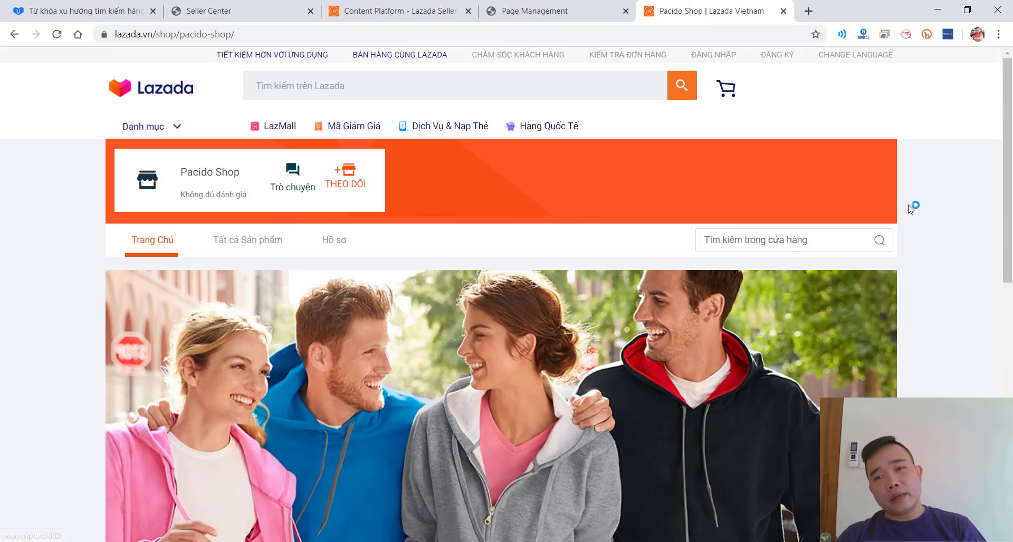
scroll(383, 318, down, 8)
scroll(383, 318, up, 10)
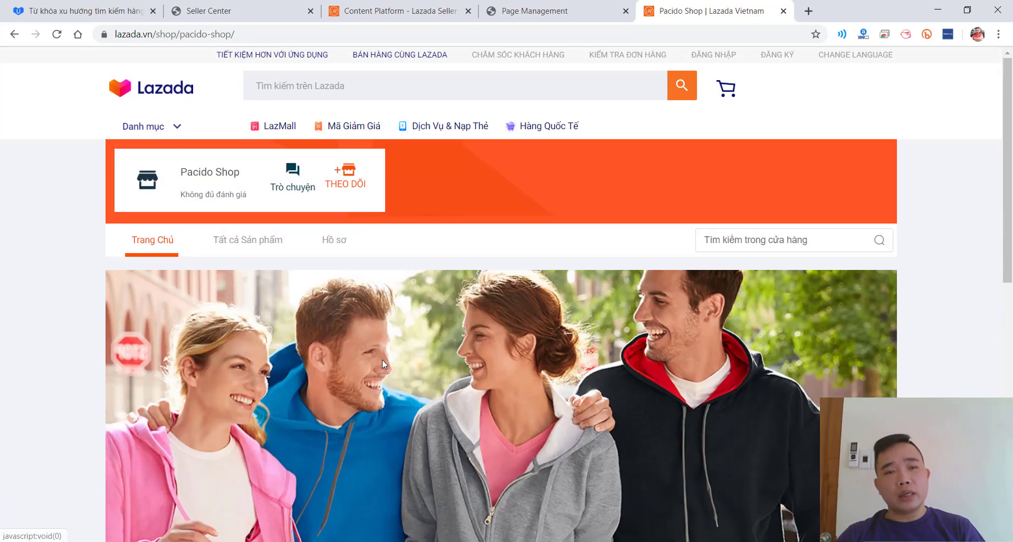
- Show all products of the Pacido Shop storefront and examine the product list
click(235, 252)
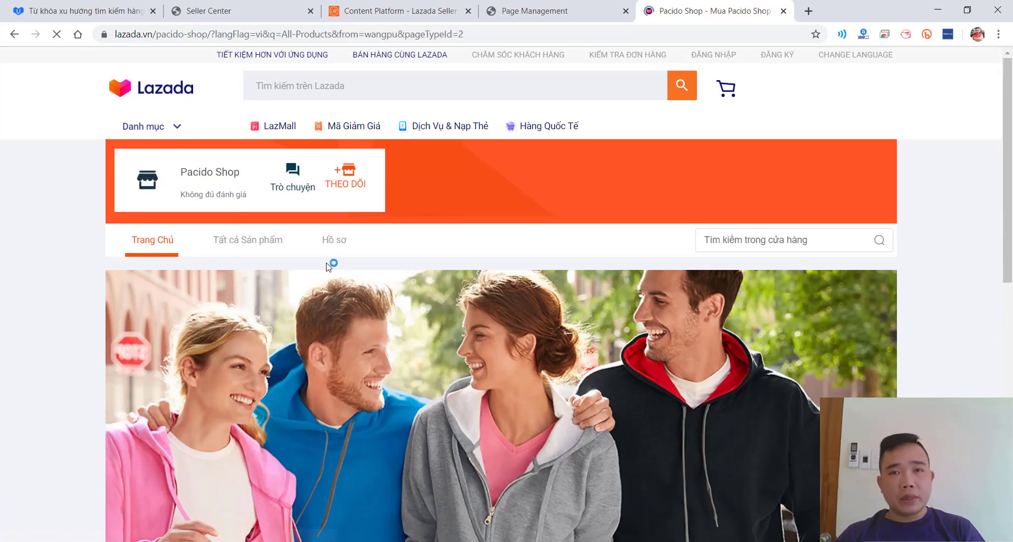
scroll(379, 321, down, 5)
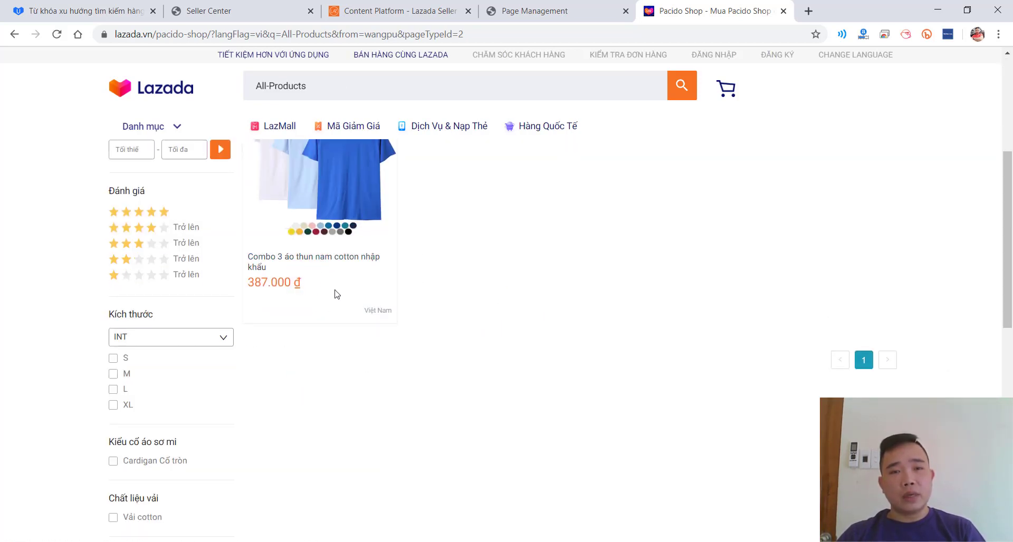
scroll(331, 326, up, 3)
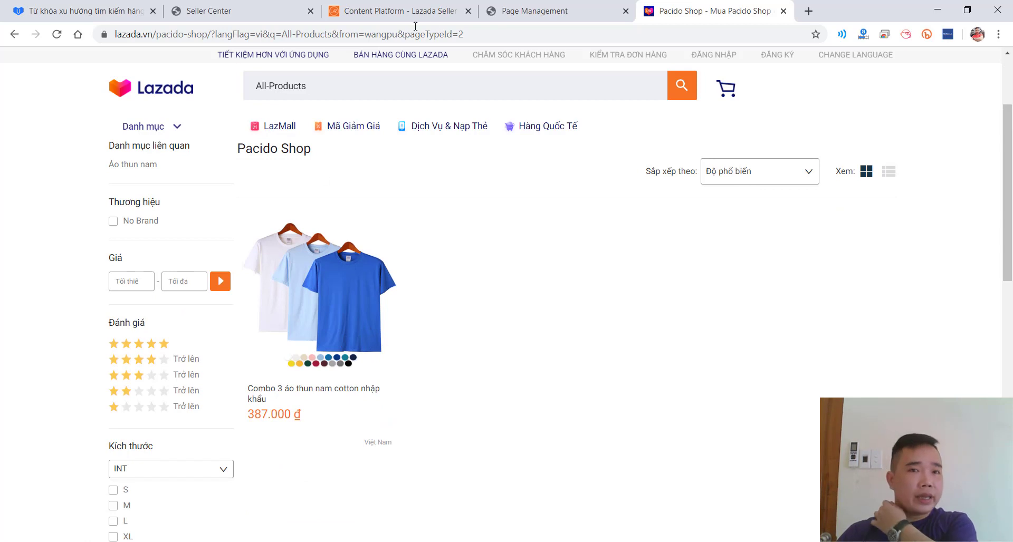
- Close the Content Platform page and examine the defaultCopy store homepage preview in Store Builder
click(427, 9)
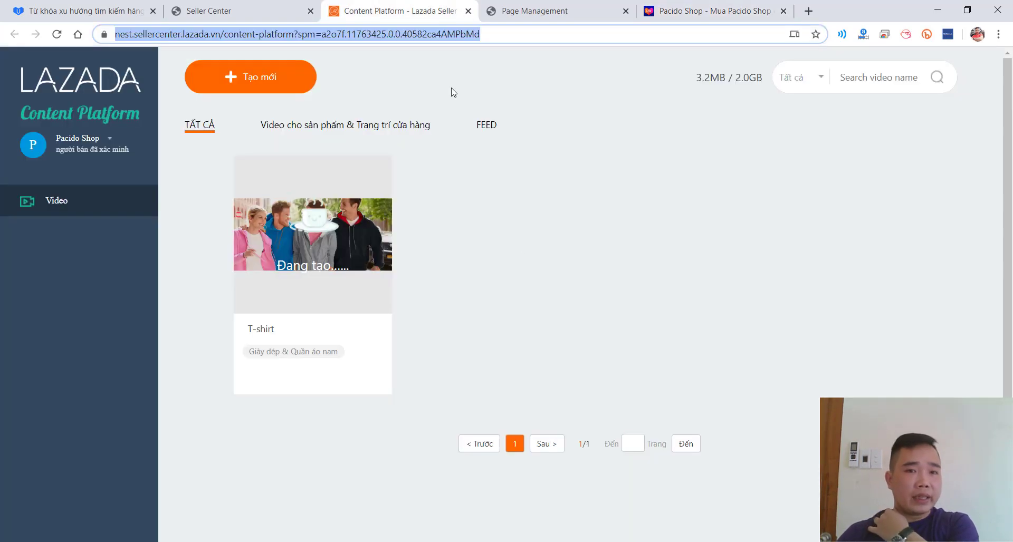
click(468, 10)
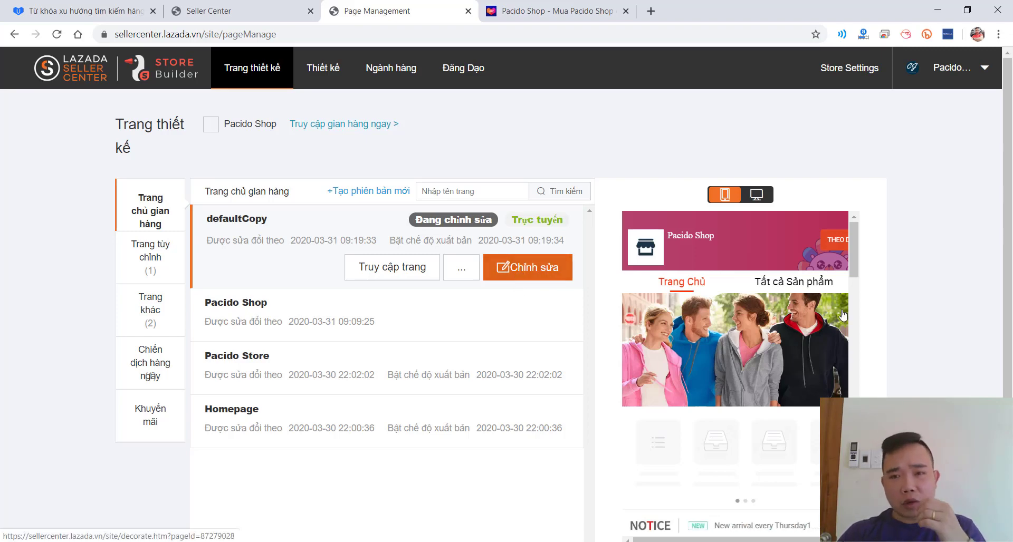
scroll(757, 393, down, 3)
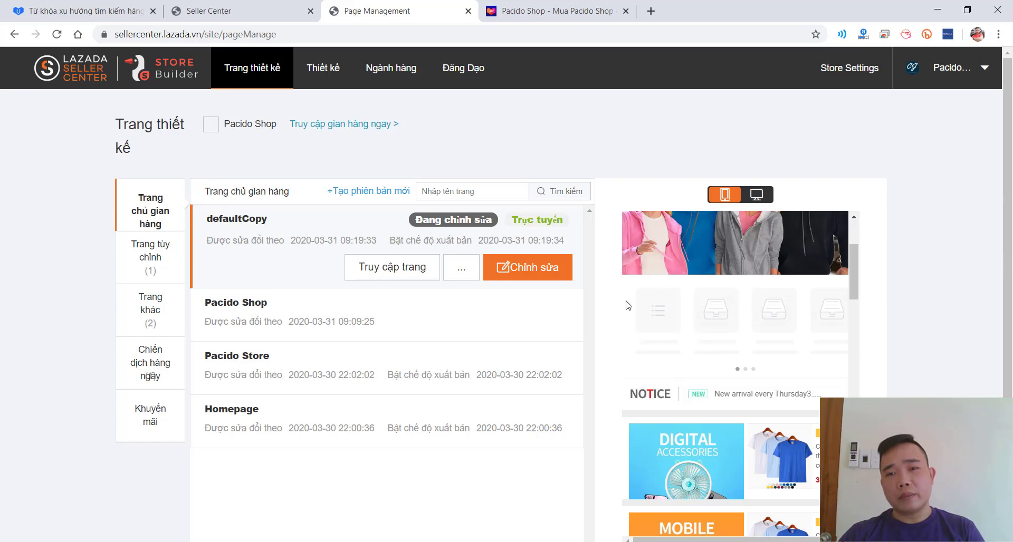
scroll(689, 350, up, 3)
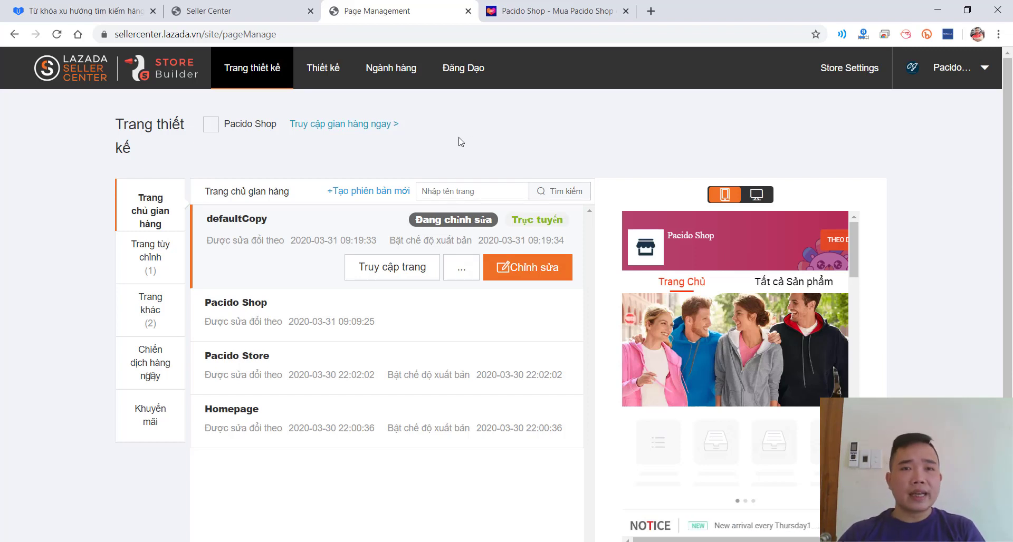
click(240, 6)
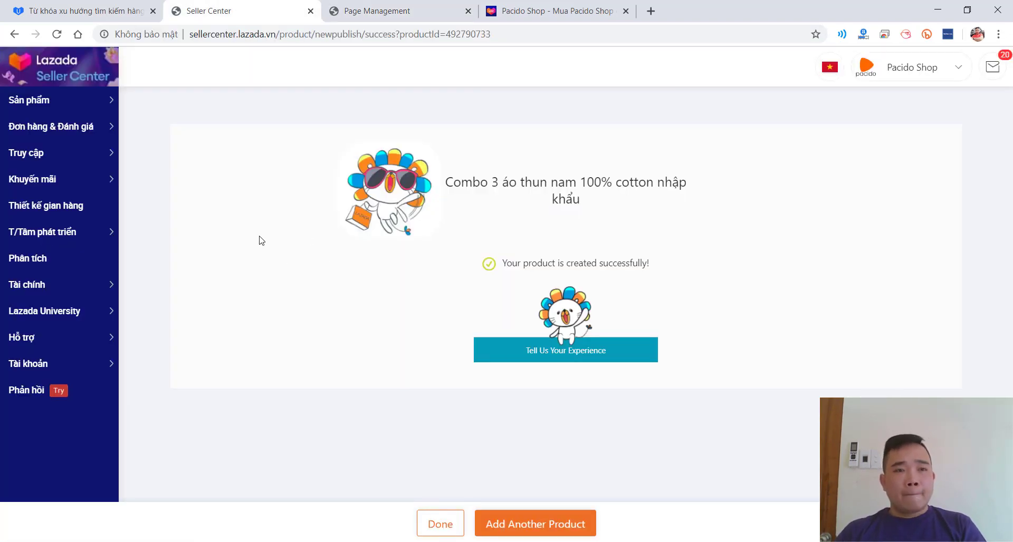
mouse_move(47, 128)
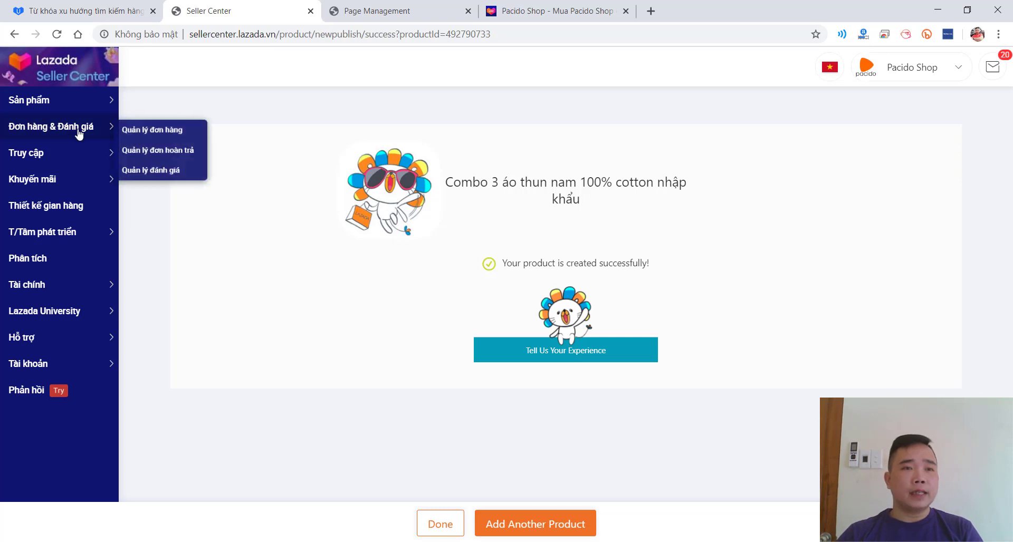
- Reload the Pacido Shop storefront without the query string in its address and examine the home page layout
click(586, 8)
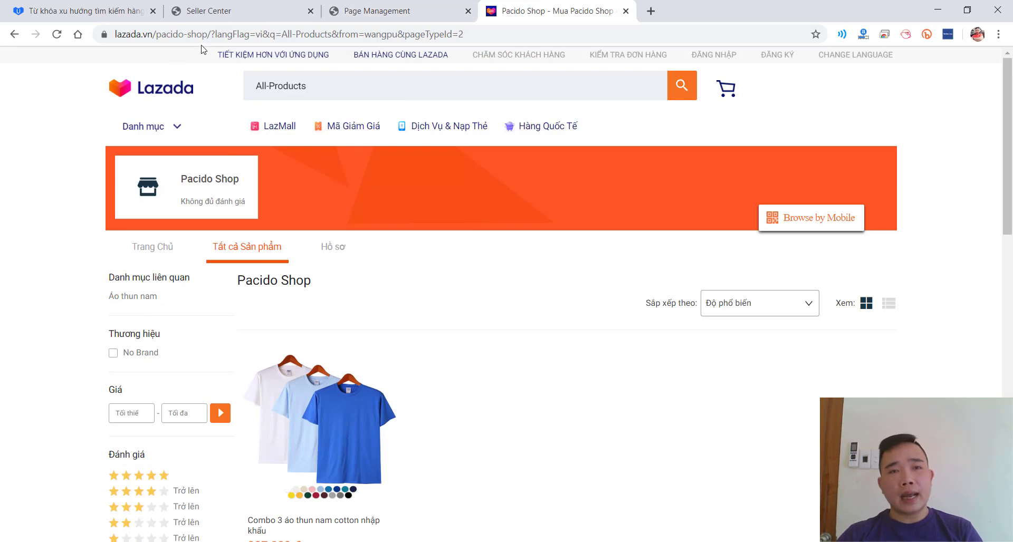
click(222, 36)
drag(263, 34, 819, 57)
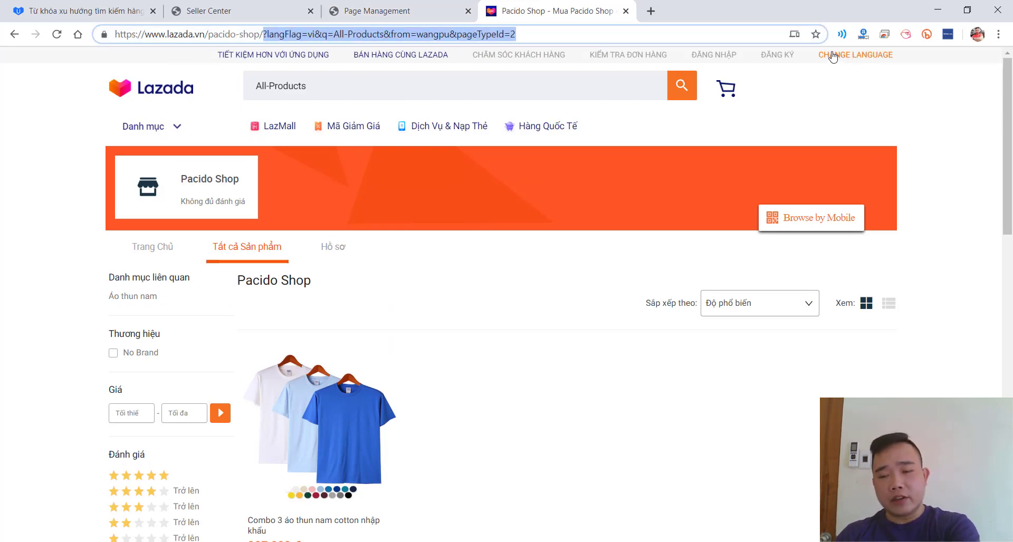
key(BackSpace)
key(Return)
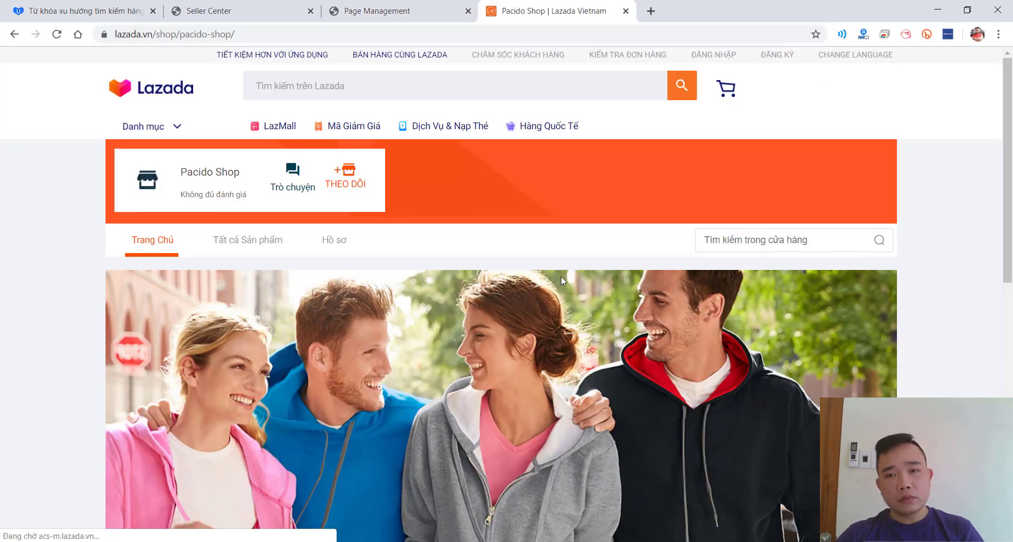
scroll(343, 216, down, 2)
scroll(343, 216, down, 3)
scroll(353, 287, up, 5)
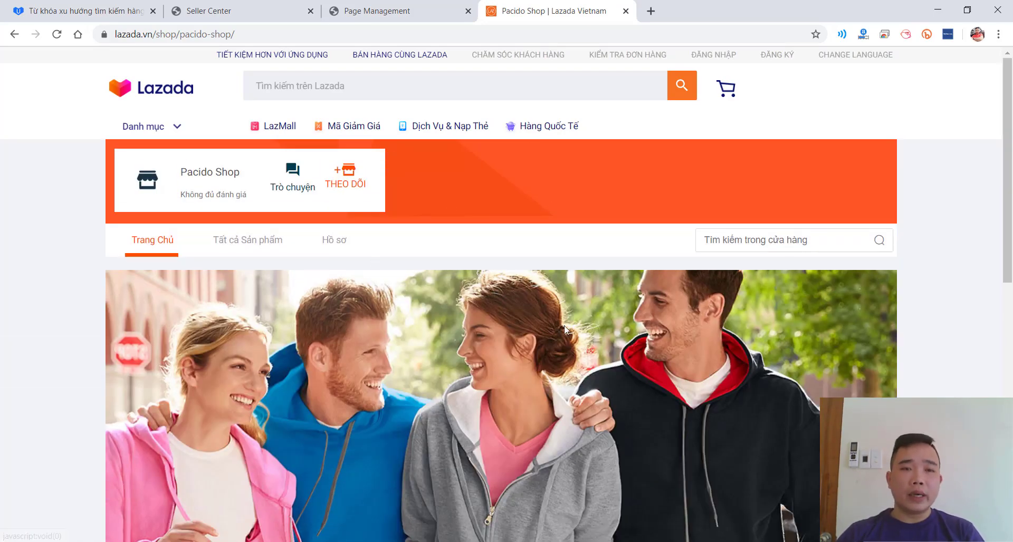
scroll(484, 353, down, 1)
scroll(483, 348, up, 1)
scroll(359, 293, down, 2)
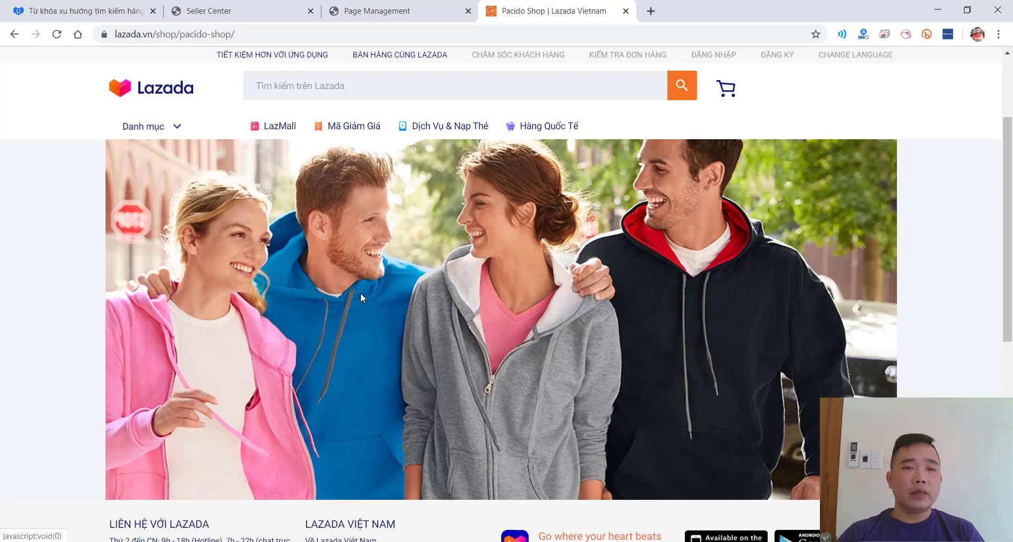
scroll(459, 388, up, 2)
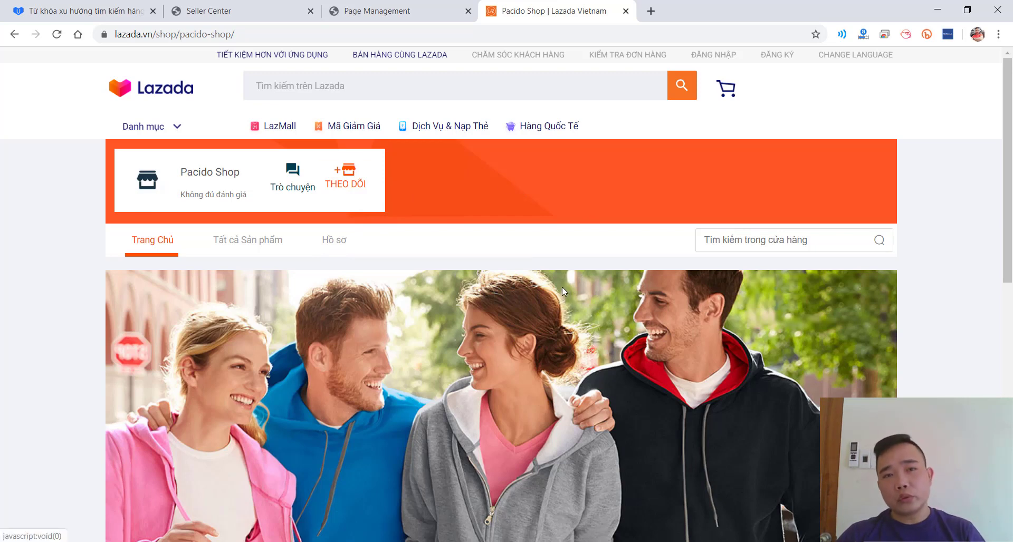
- Return to Seller Center and open the product management page (Quản lý sản phẩm)
click(386, 7)
click(213, 7)
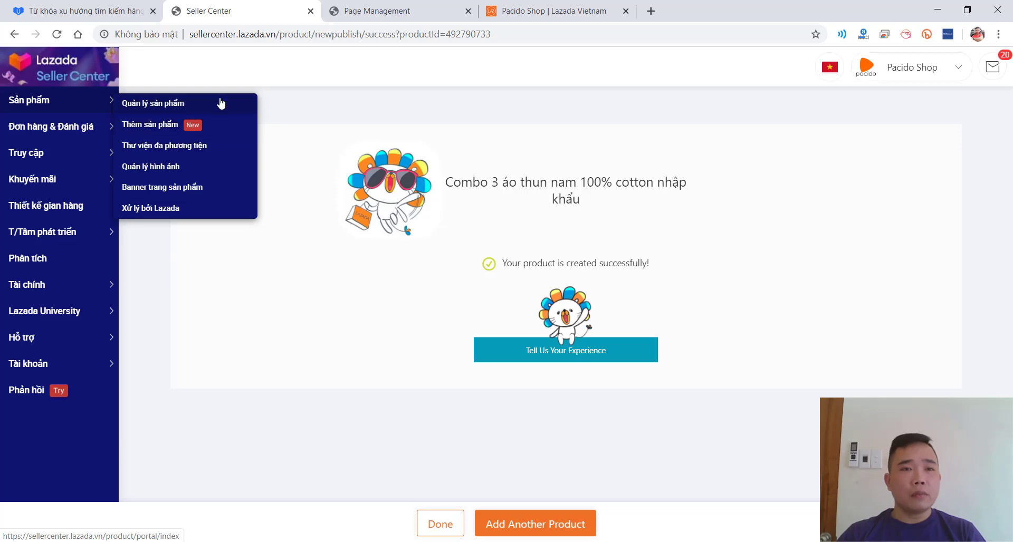
click(172, 104)
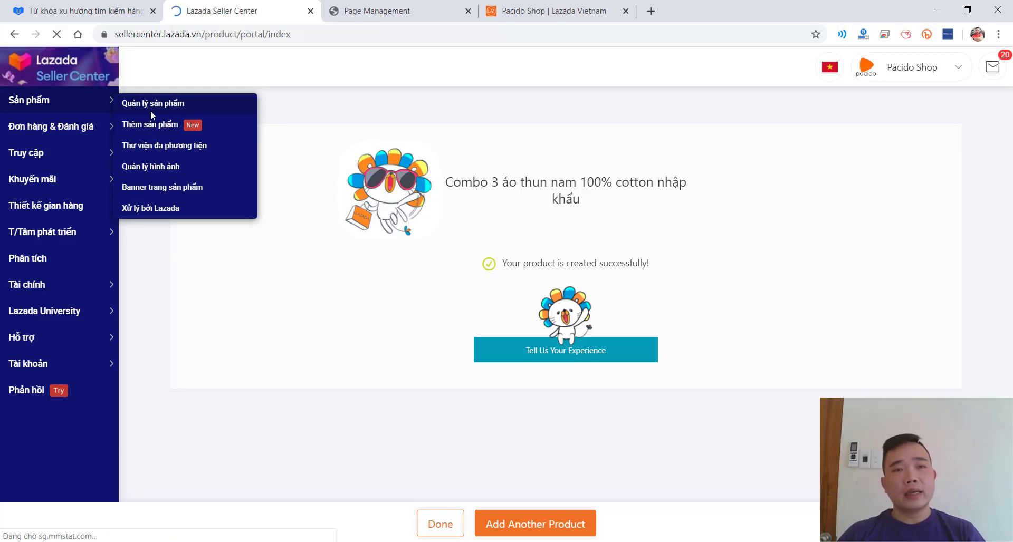
- Examine the product list in product management, including the display-status details of the T-shirt combo variants
scroll(478, 214, down, 3)
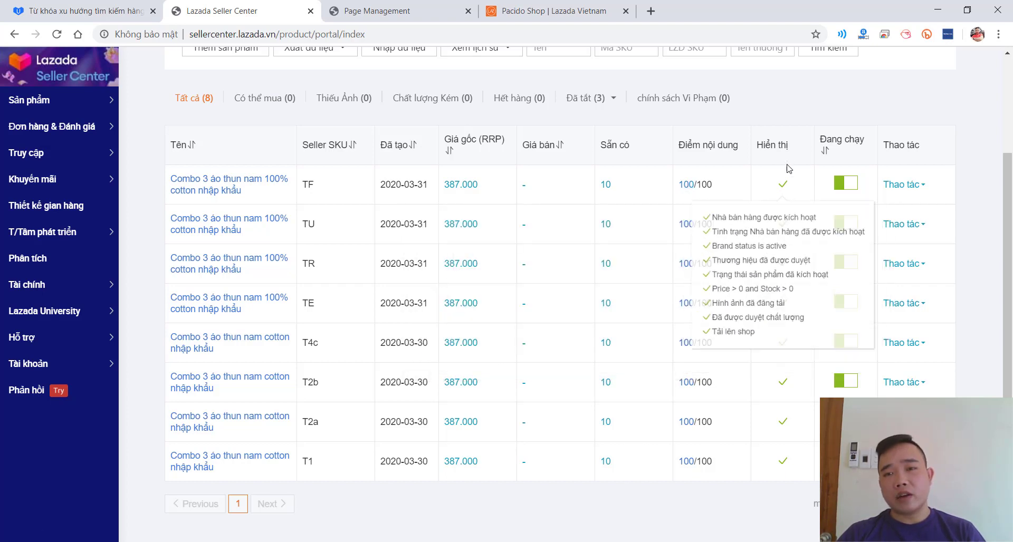
mouse_move(759, 358)
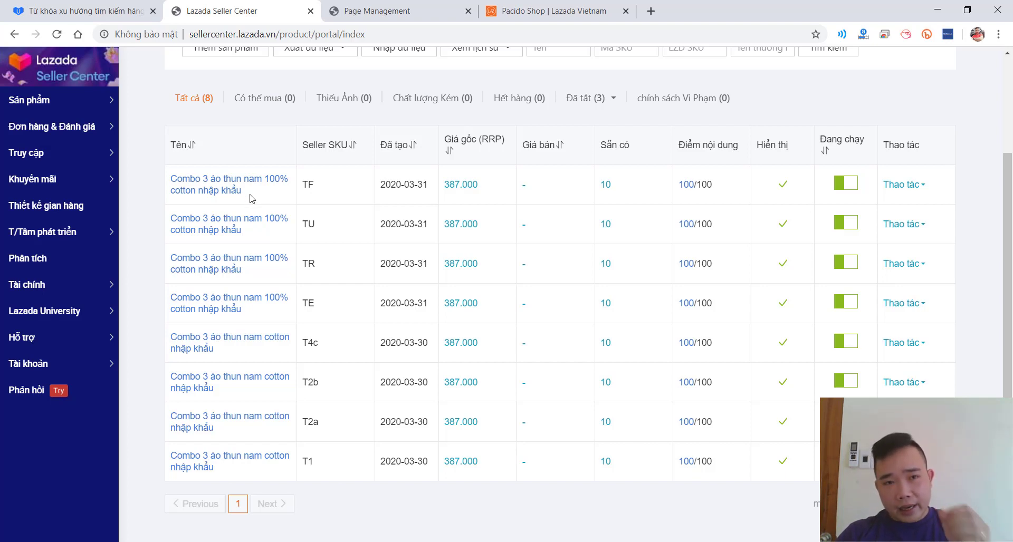
mouse_move(244, 197)
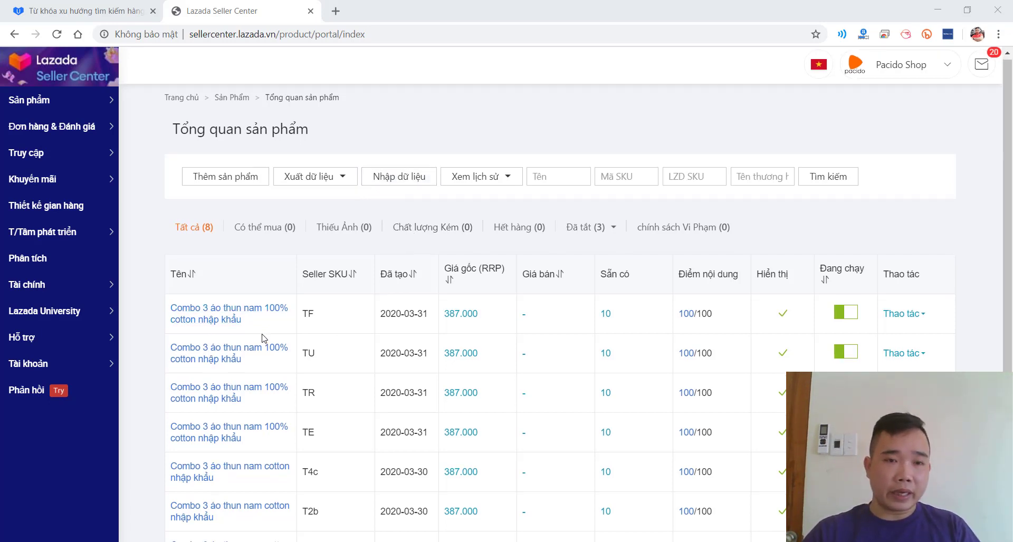
scroll(473, 327, down, 2)
scroll(517, 354, up, 2)
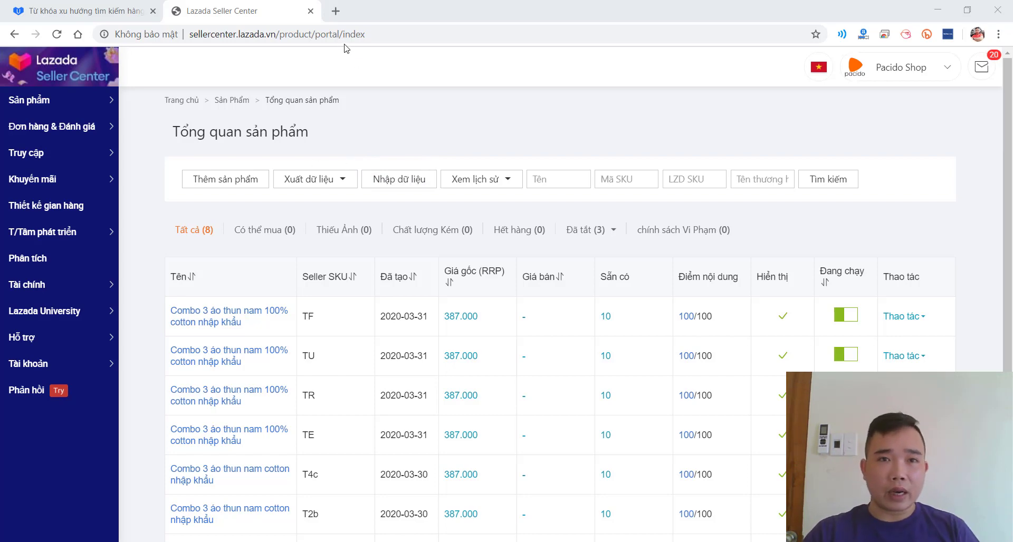
- Open the Pacido Shop storefront in a new browser tab and examine its home page from voucher to product section
click(335, 11)
text(s)
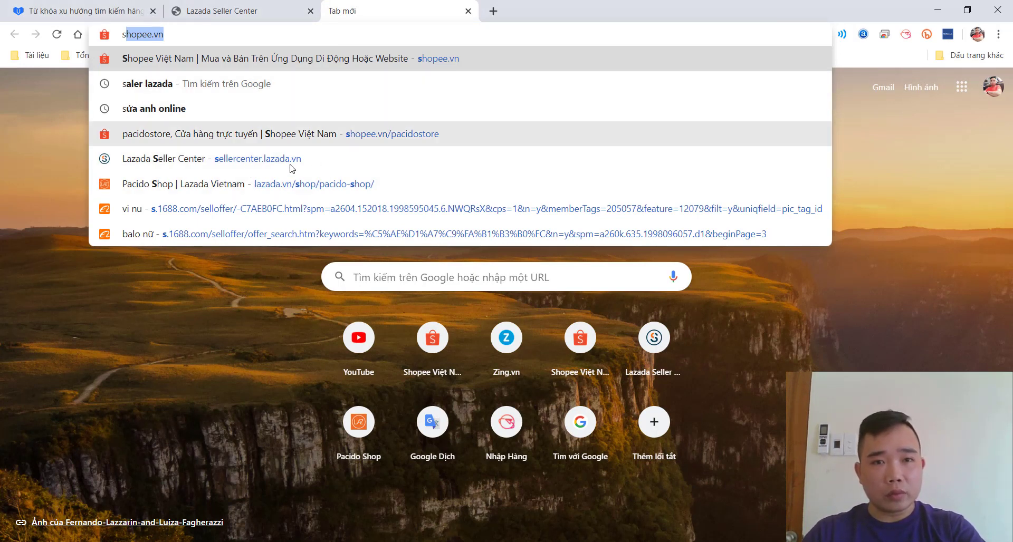
click(302, 186)
click(302, 186)
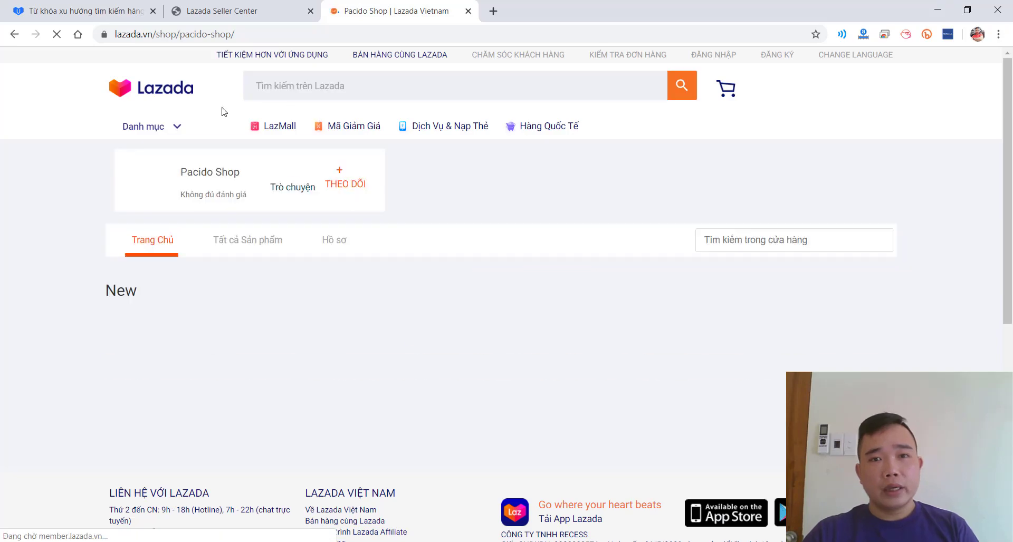
scroll(174, 221, down, 10)
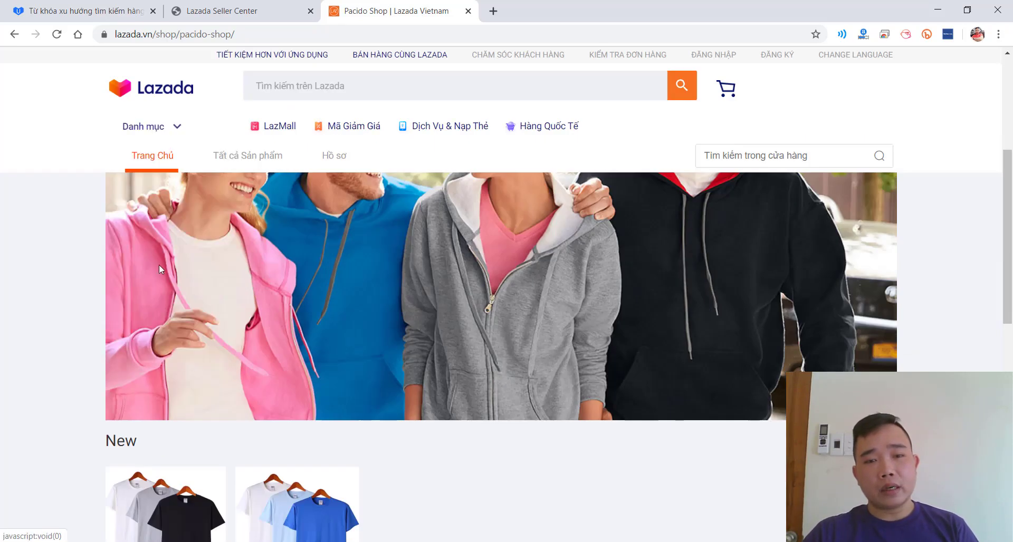
scroll(136, 303, up, 10)
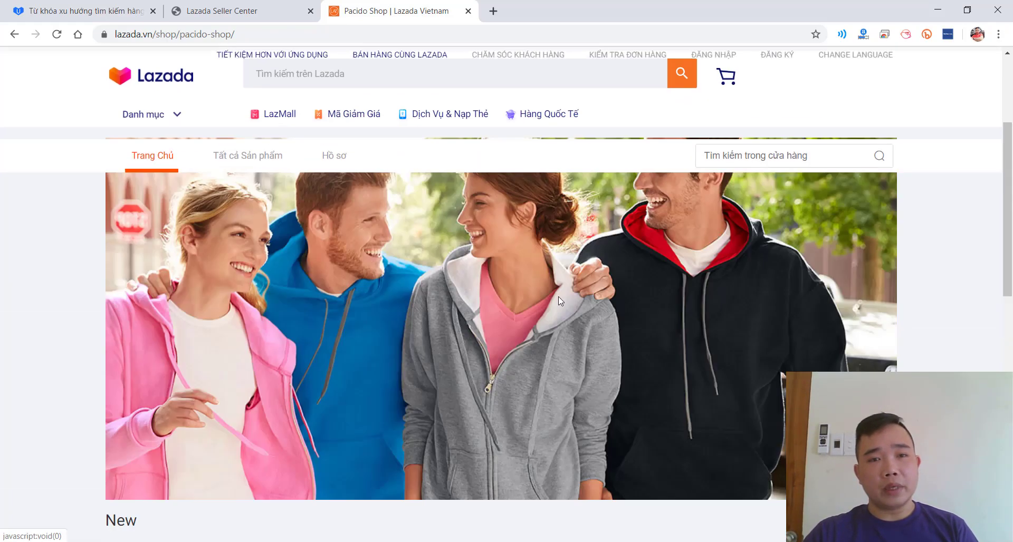
scroll(116, 300, up, 3)
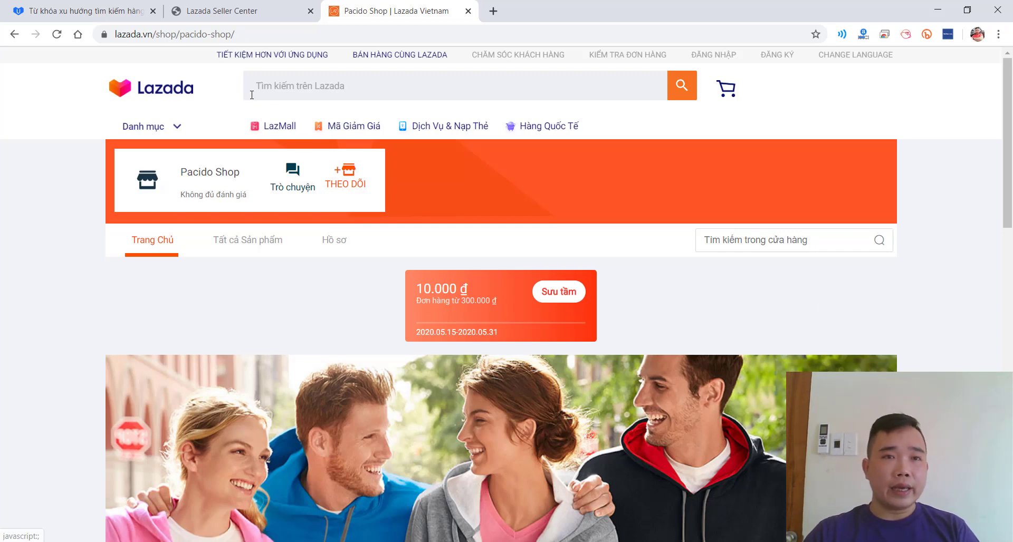
- Return to Seller Center, show the shop's vouchers (Mã giảm giá) and open the form for creating a new voucher
click(251, 5)
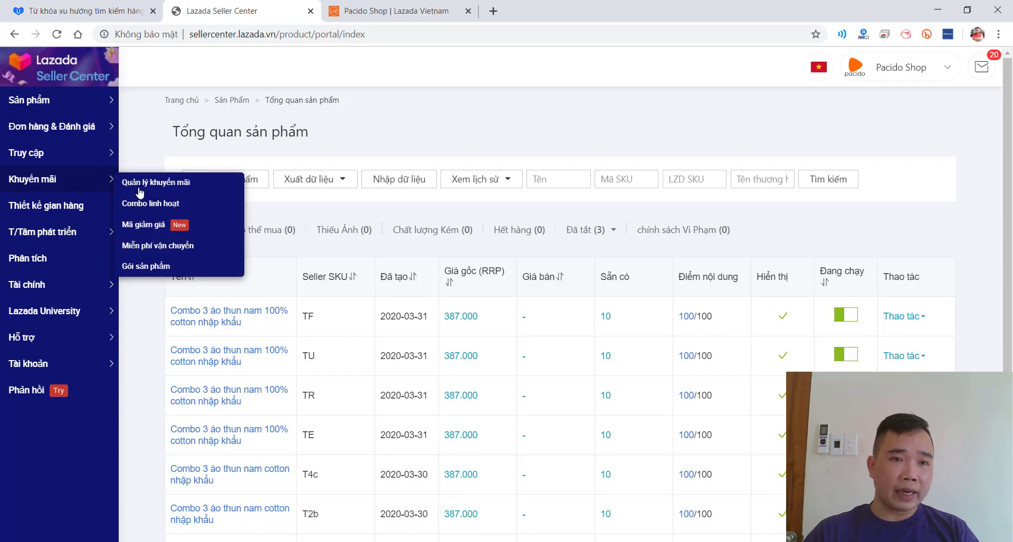
click(142, 227)
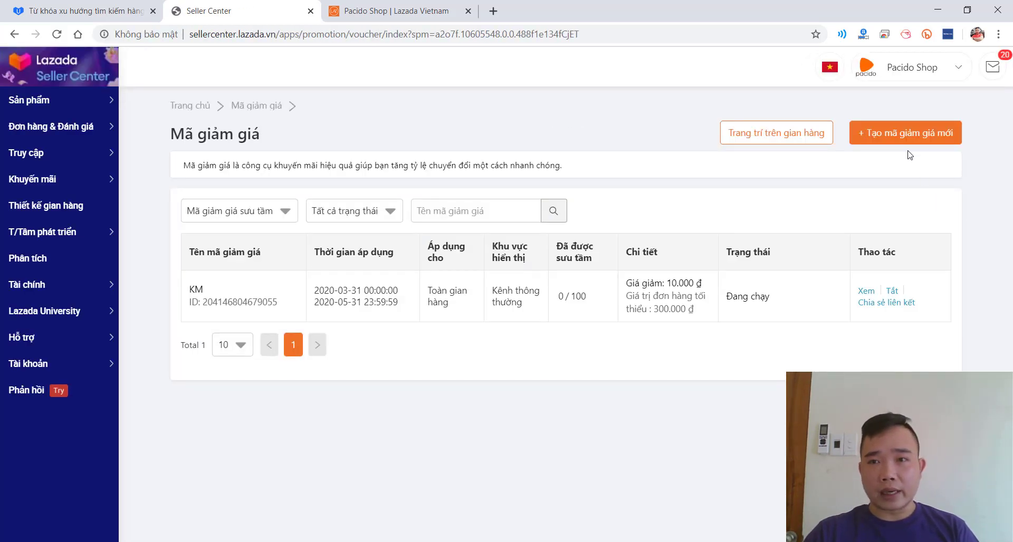
click(908, 139)
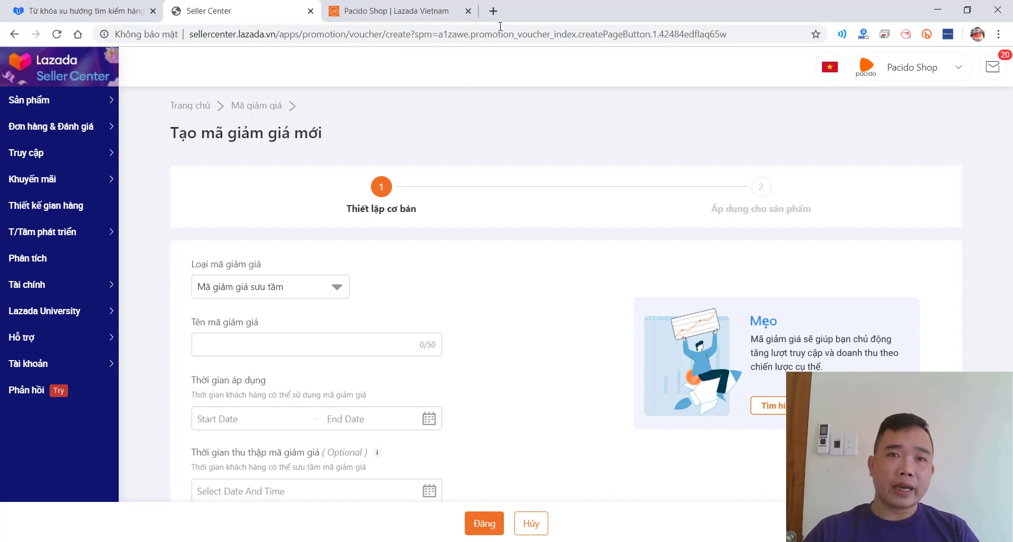
- Return to the Pacido Shop storefront and view the product page of "Combo 3 áo thun nam cotton nhập khẩu" in a new tab
click(393, 11)
scroll(422, 316, down, 5)
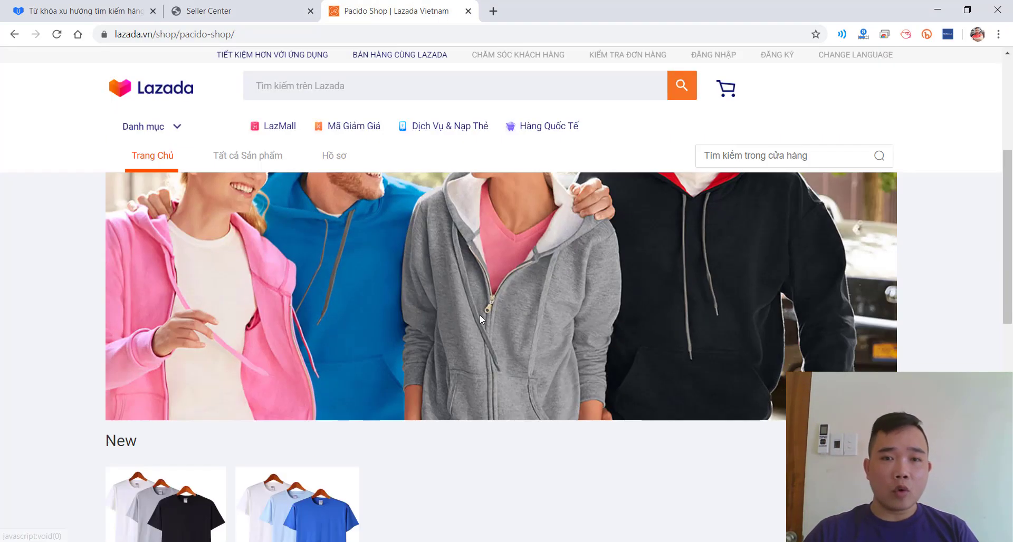
scroll(489, 316, up, 5)
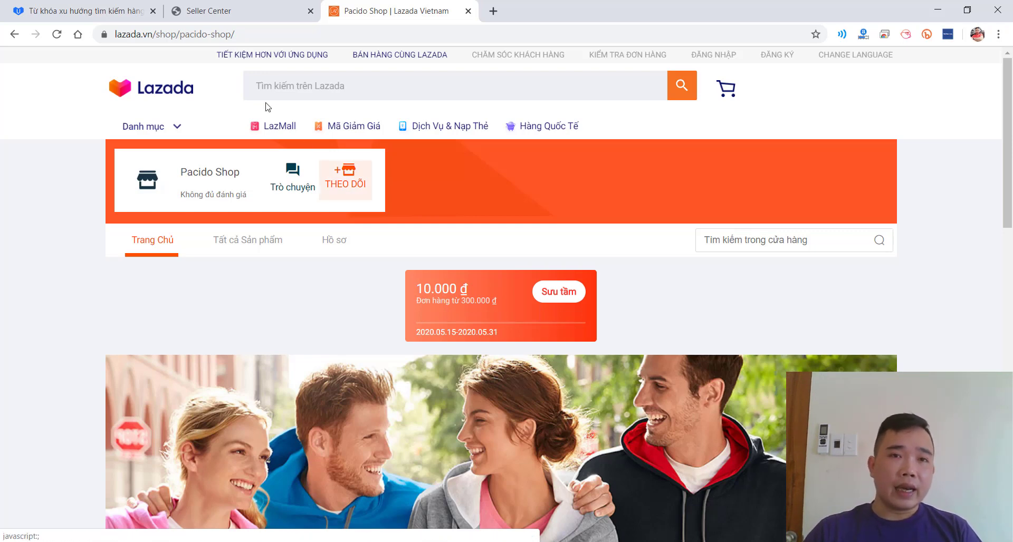
scroll(385, 280, down, 10)
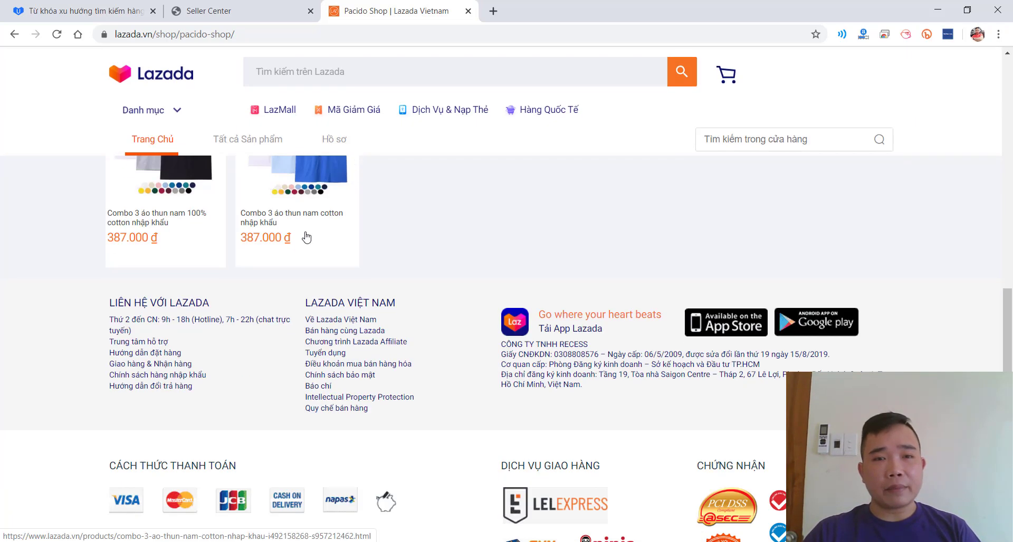
scroll(306, 237, up, 3)
right_click(299, 253)
click(333, 262)
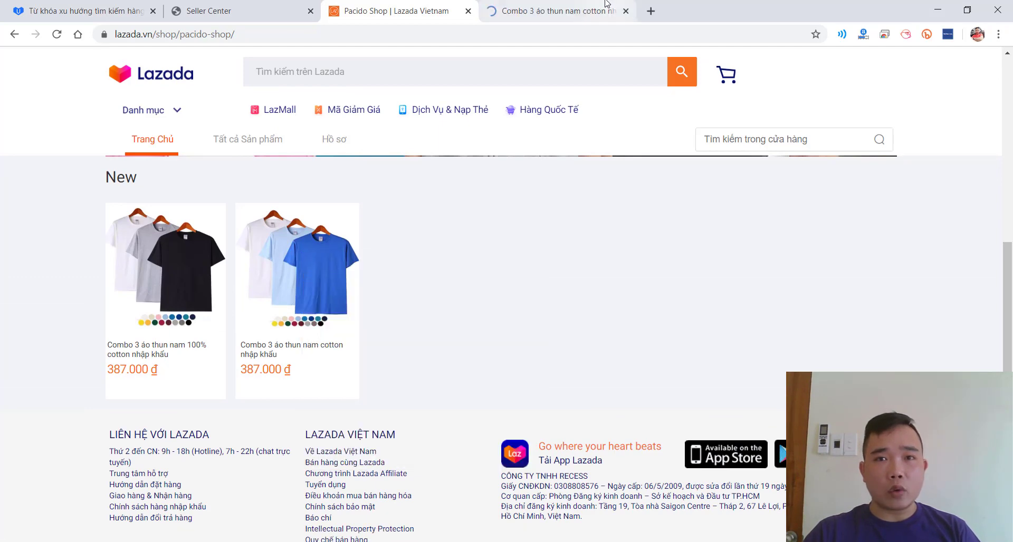
click(607, 5)
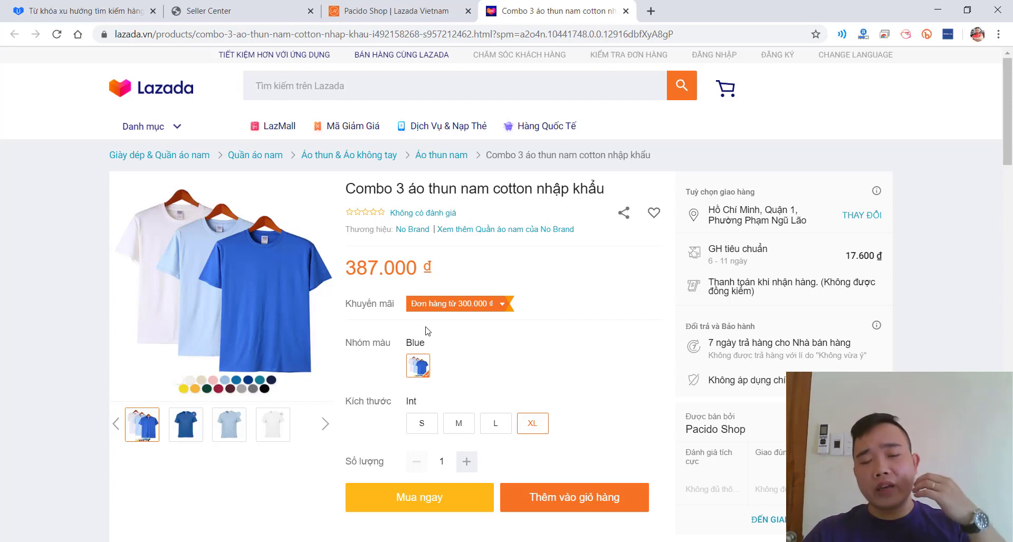
- Switch to the sticky note and change its heading to "III- MARKETING & BÁN HÀNG"
key(alt+Tab)
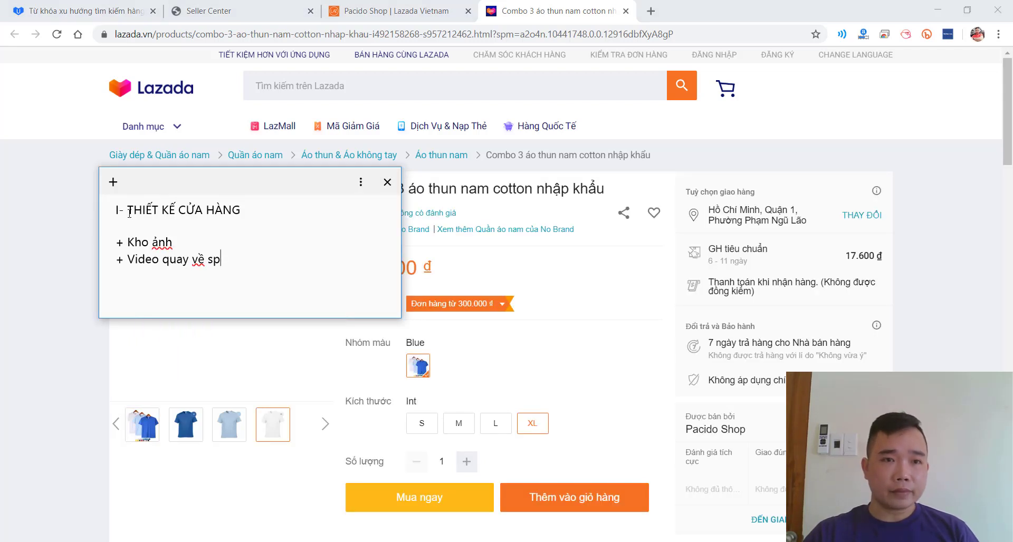
drag(129, 214, 310, 245)
click(232, 210)
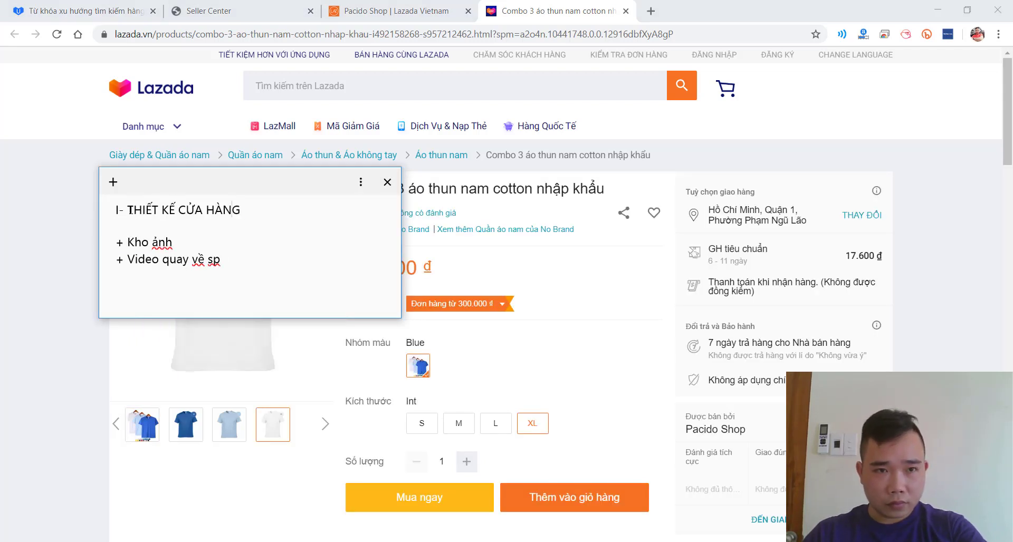
drag(130, 210, 288, 210)
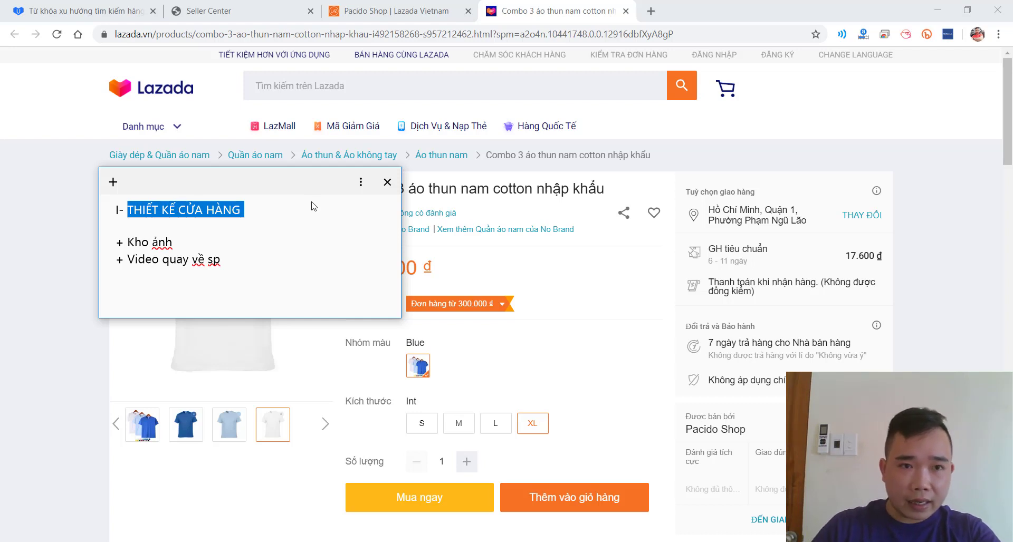
drag(115, 210, 120, 210)
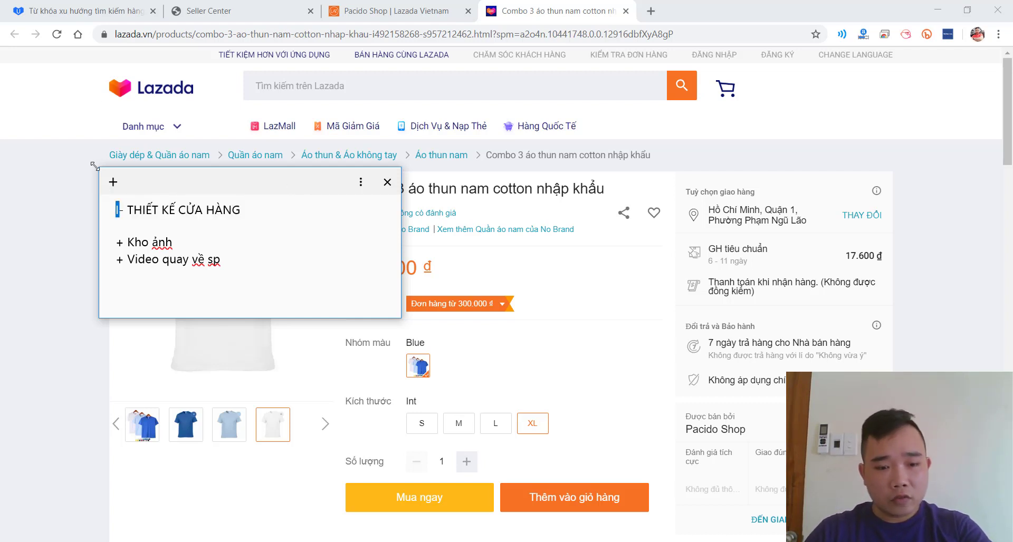
text(III)
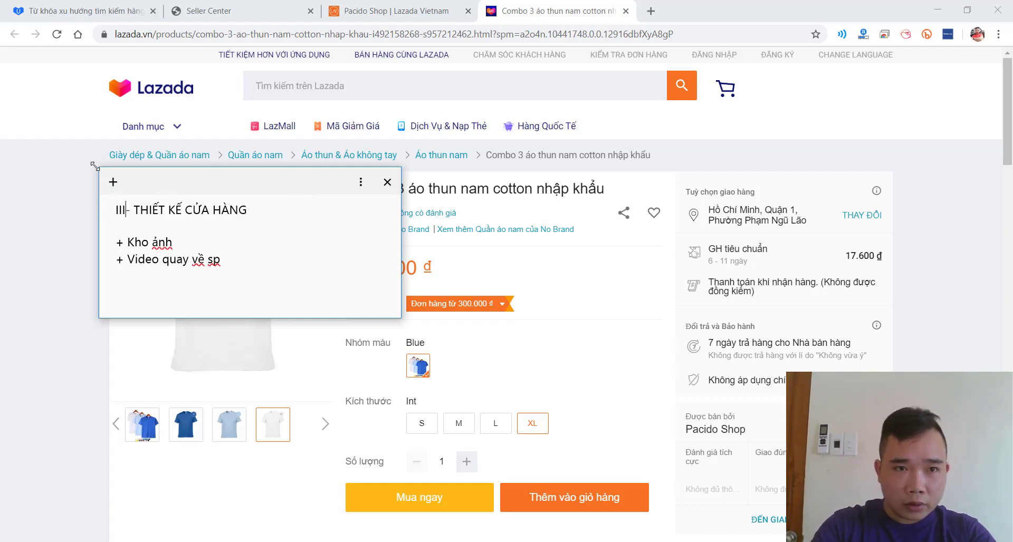
drag(136, 210, 264, 218)
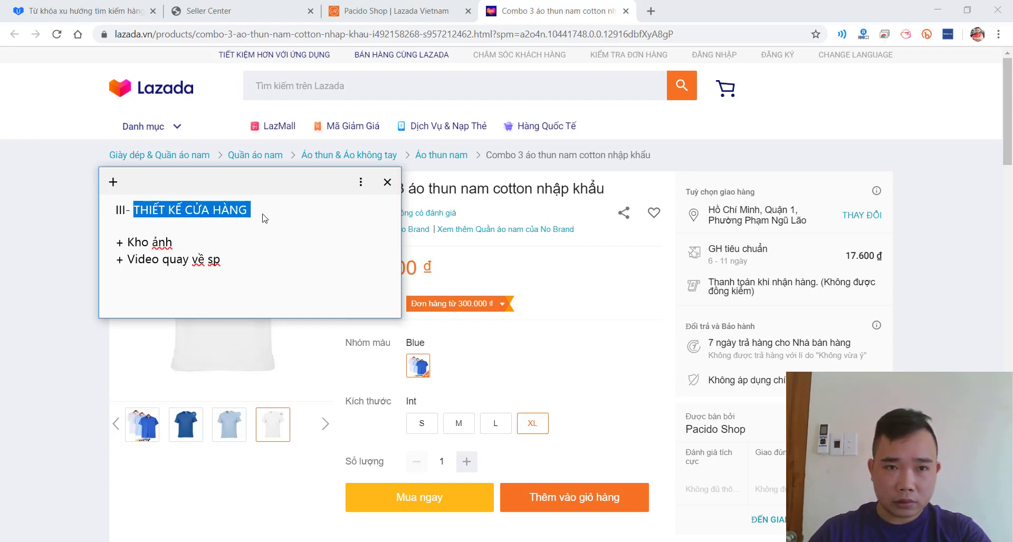
text(MA)
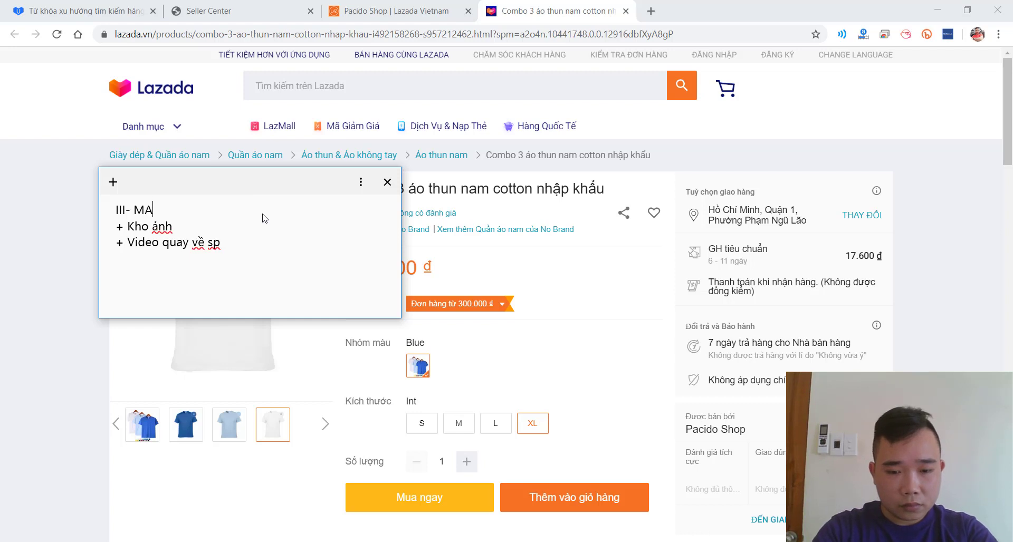
text(RKETING )
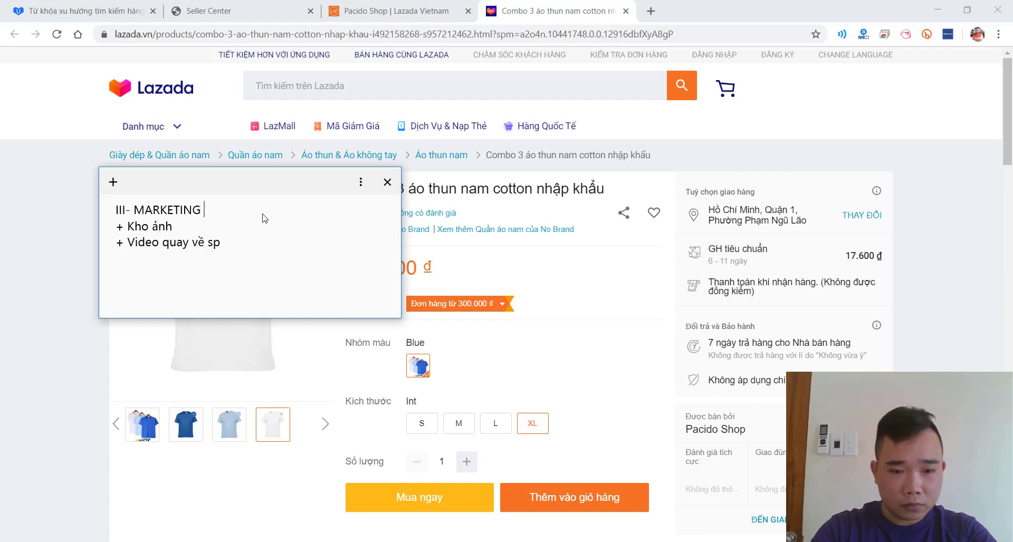
text(& BANs HAFNG)
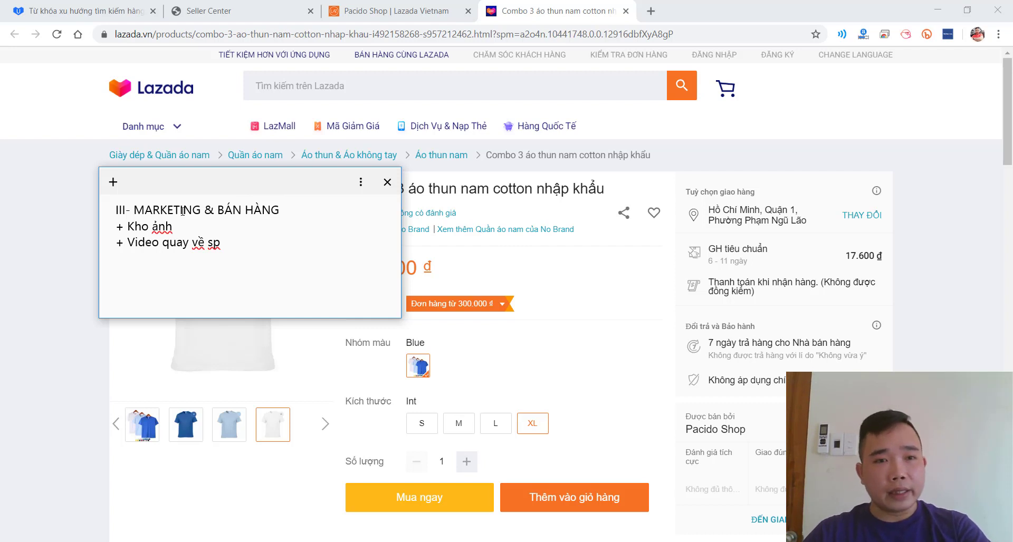
- Replace the note's bullet items with the single item "+ Tạo ra những CTKM" and start a new line below it
drag(129, 228, 252, 237)
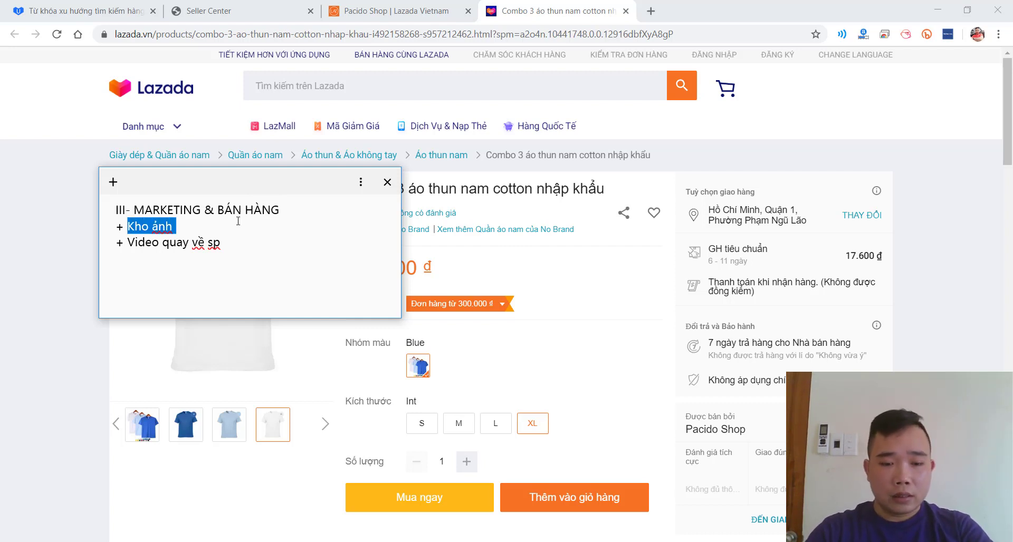
text(toois)
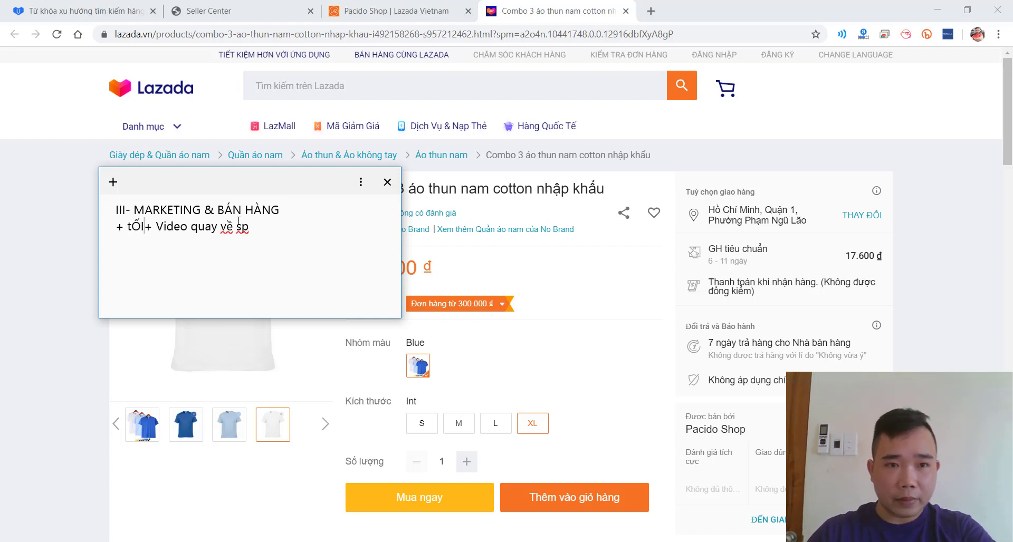
drag(129, 228, 293, 239)
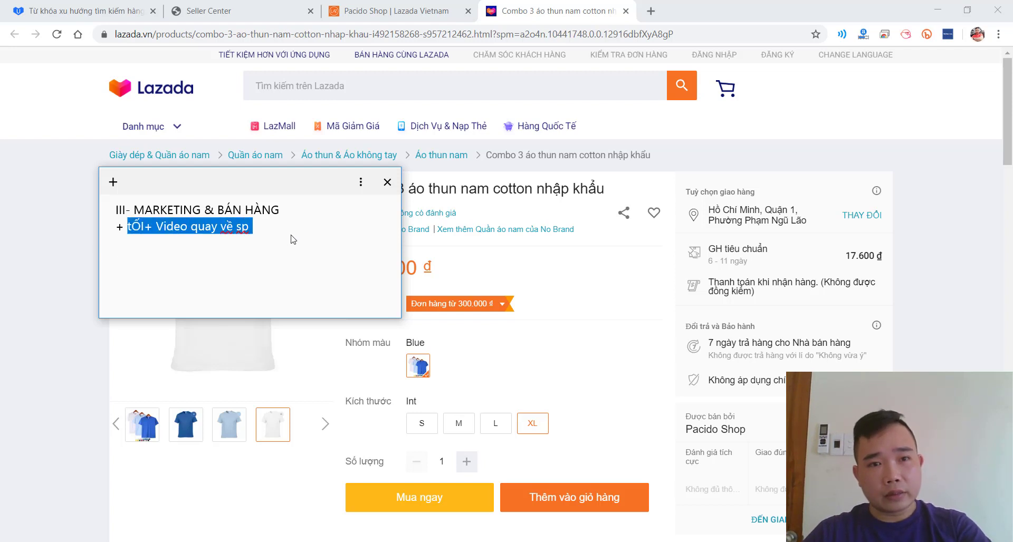
key(BackSpace)
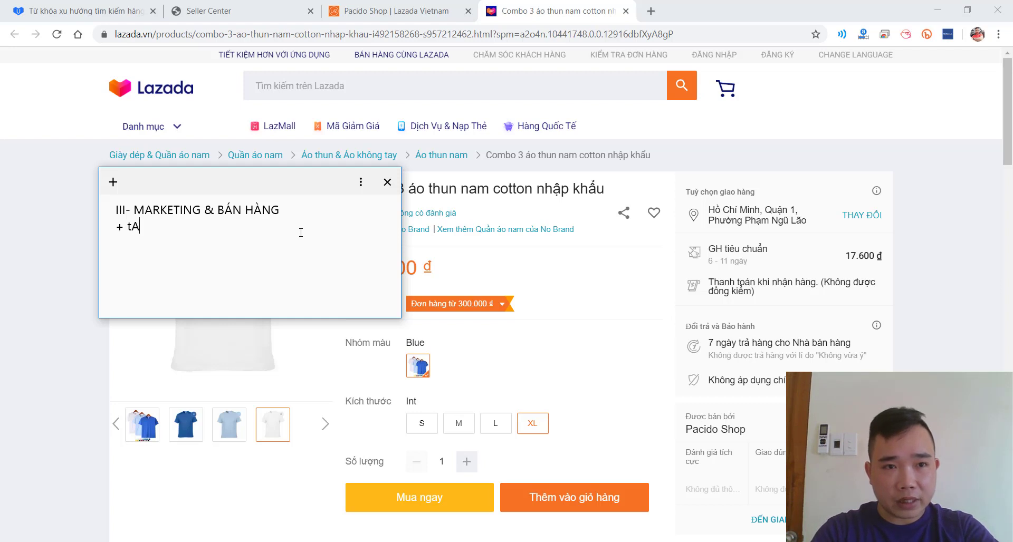
text(Tao )
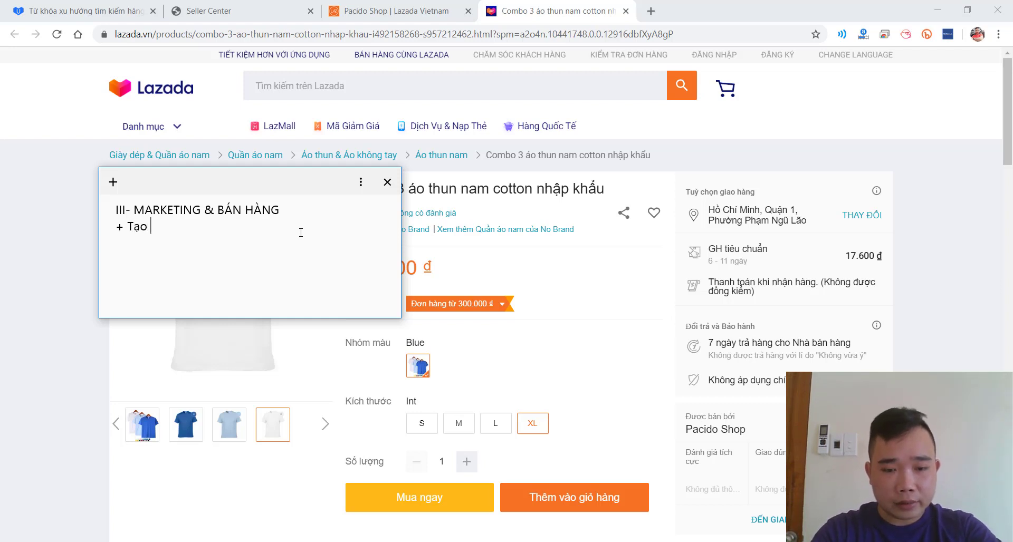
text(ra nhữn)
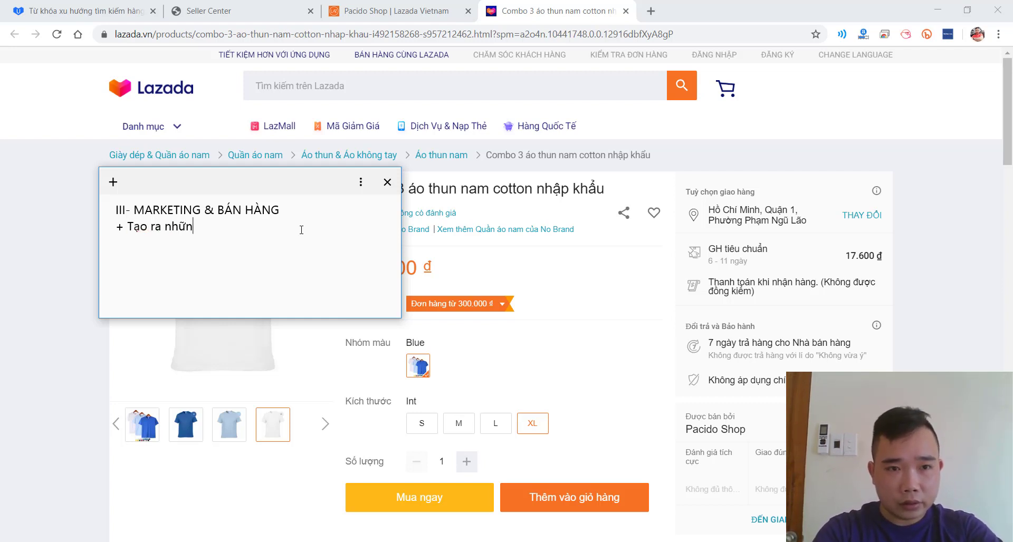
text(g CT)
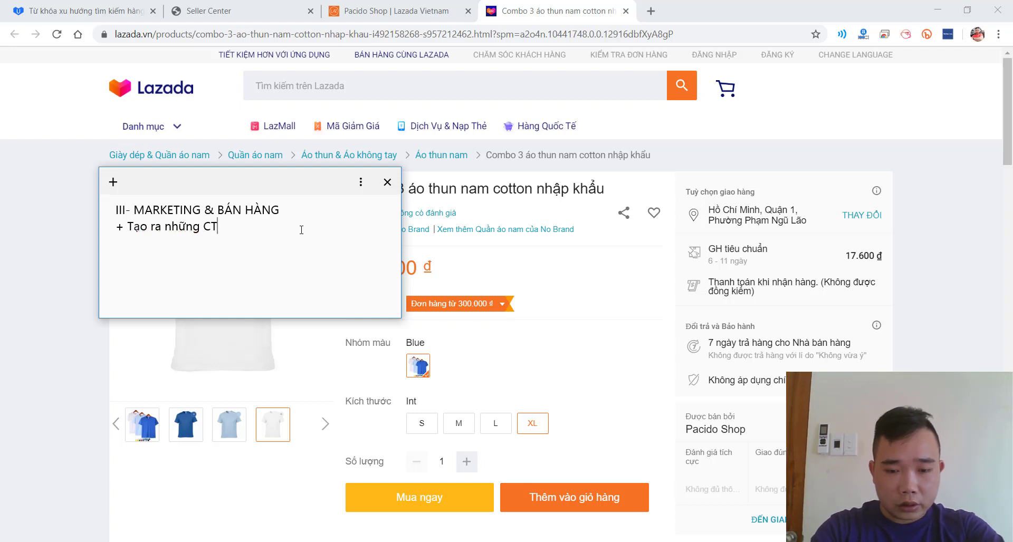
text(KM)
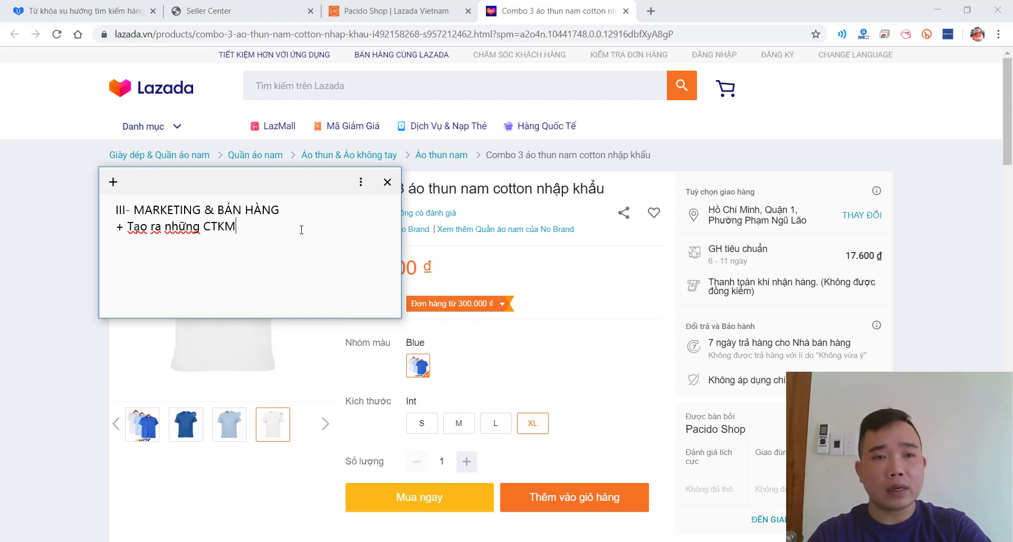
key(Return)
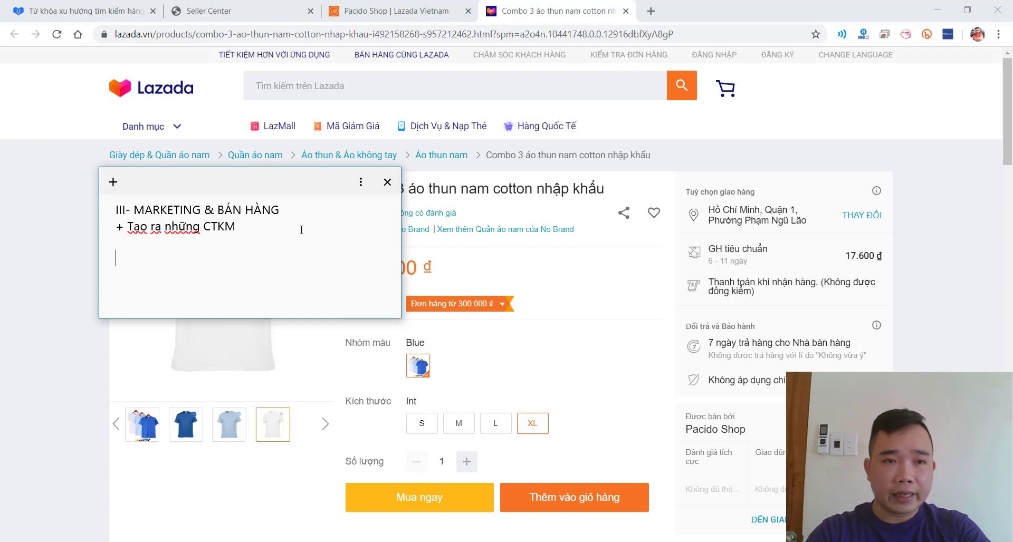
- Add a second bullet item to the sticky note reading "+ Chia sẻ sản phẩm lên MXH"
text(+)
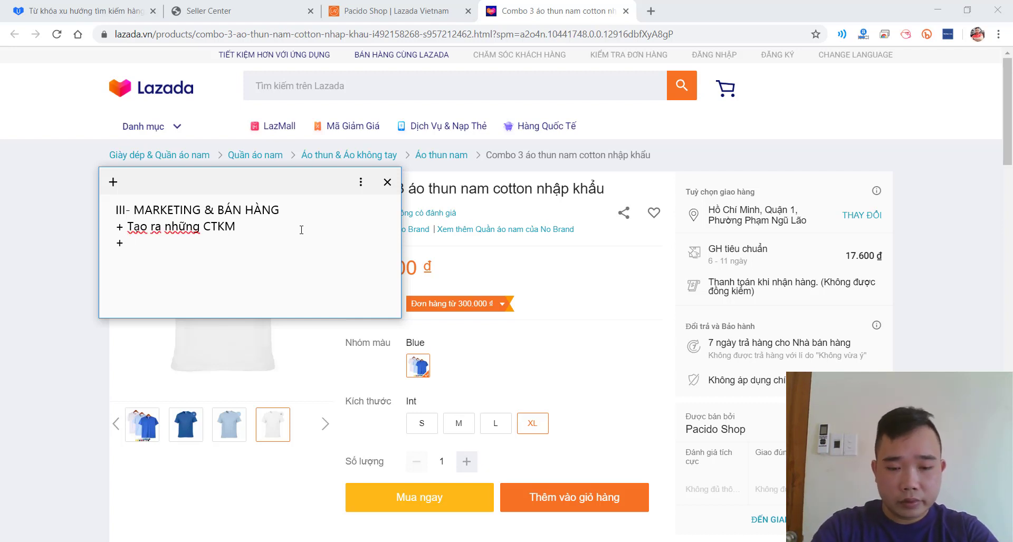
text(Chia sẽ)
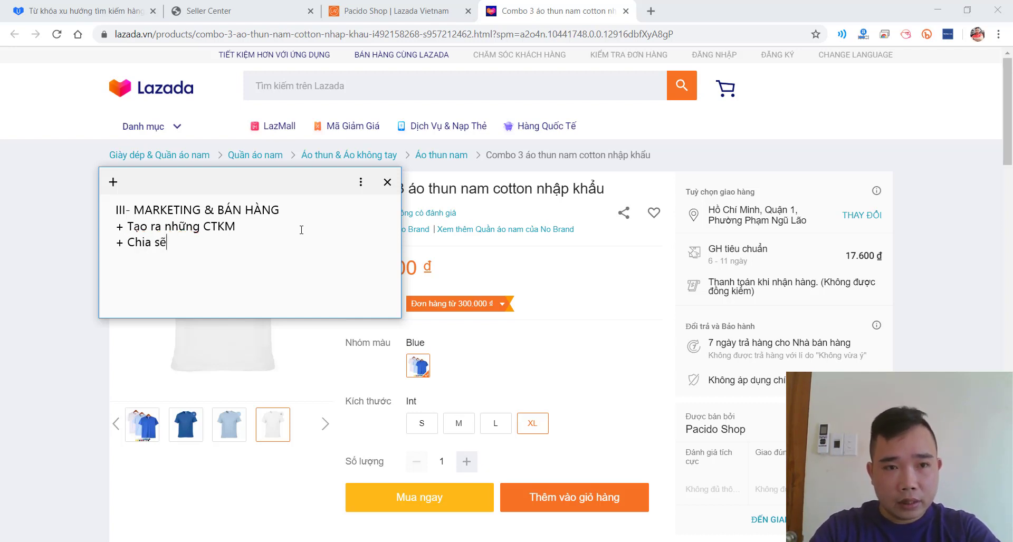
key(BackSpace)
text(ẻ sản)
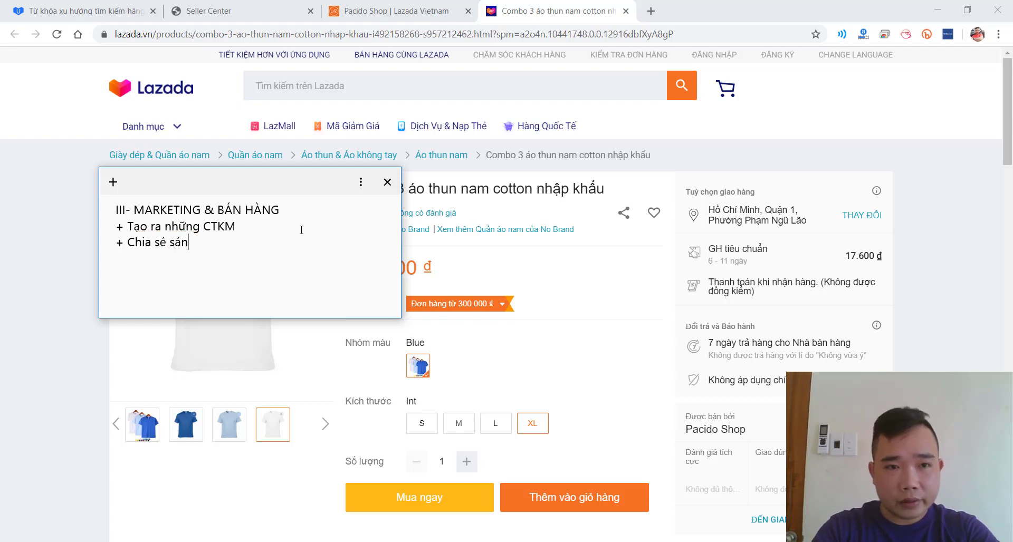
text( phẩm le)
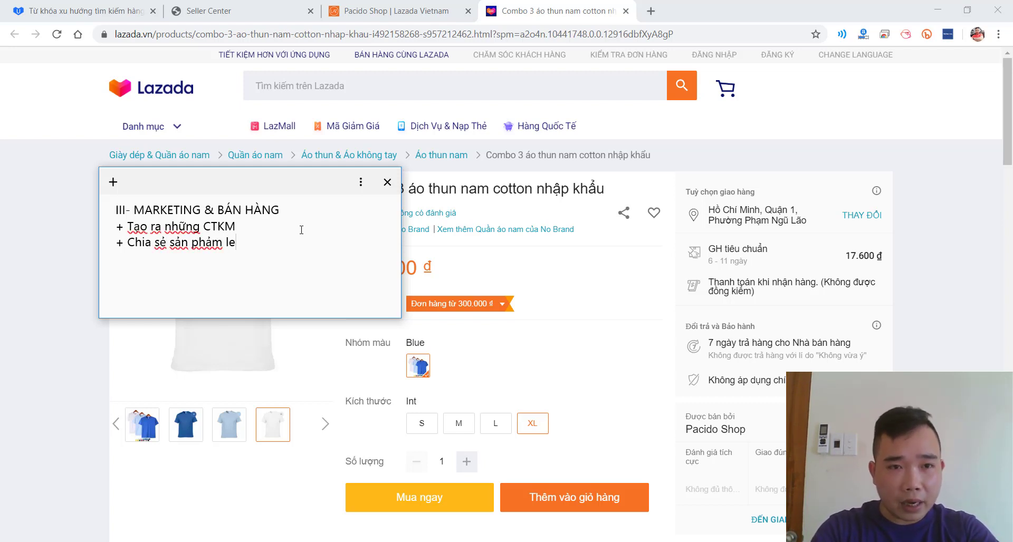
text(n)
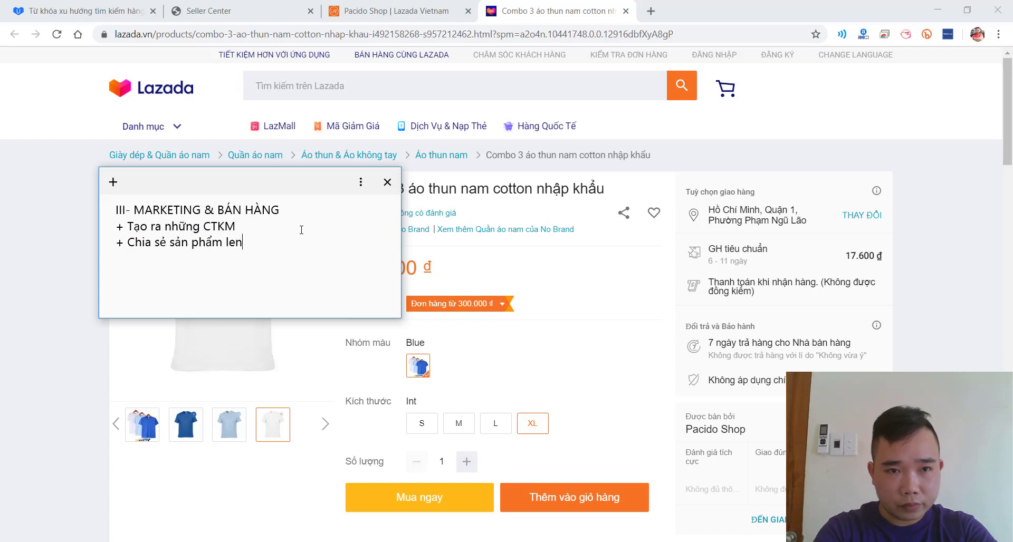
text(e MXH)
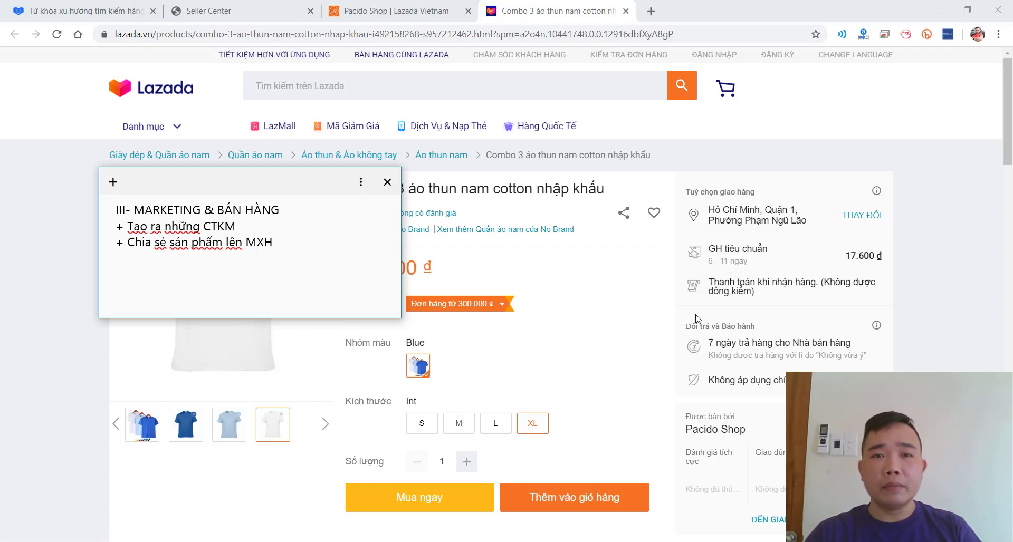
- Copy "áo thun nam cotton nhập khẩu" from the product title, search Lazada for it and look through the resulting listings
click(441, 92)
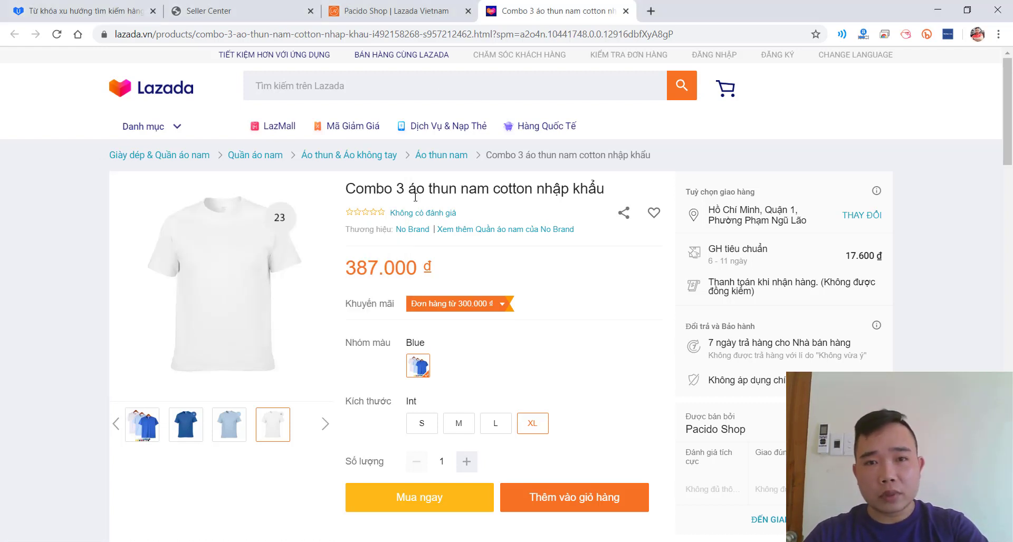
drag(409, 189, 616, 191)
key(ctrl+c)
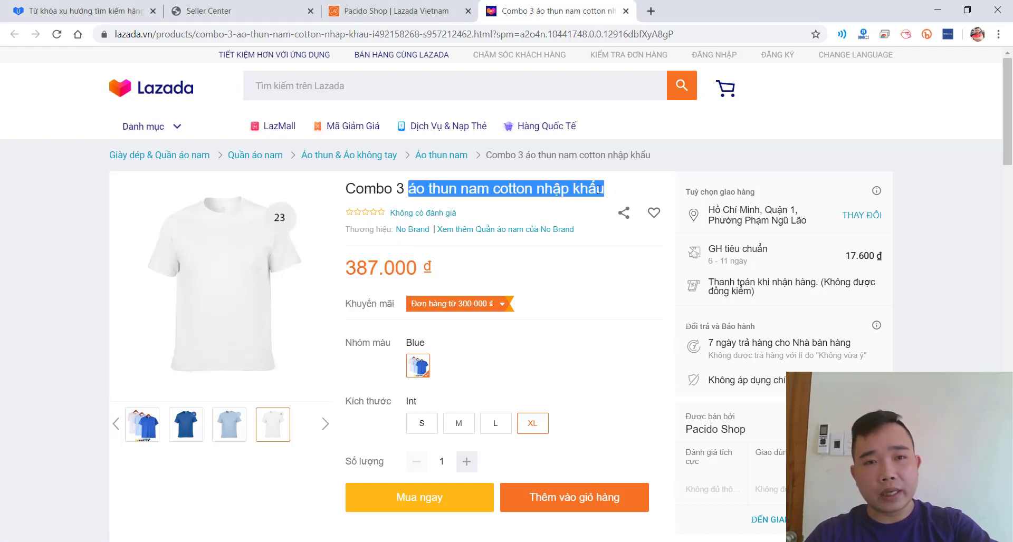
click(332, 85)
key(ctrl+v)
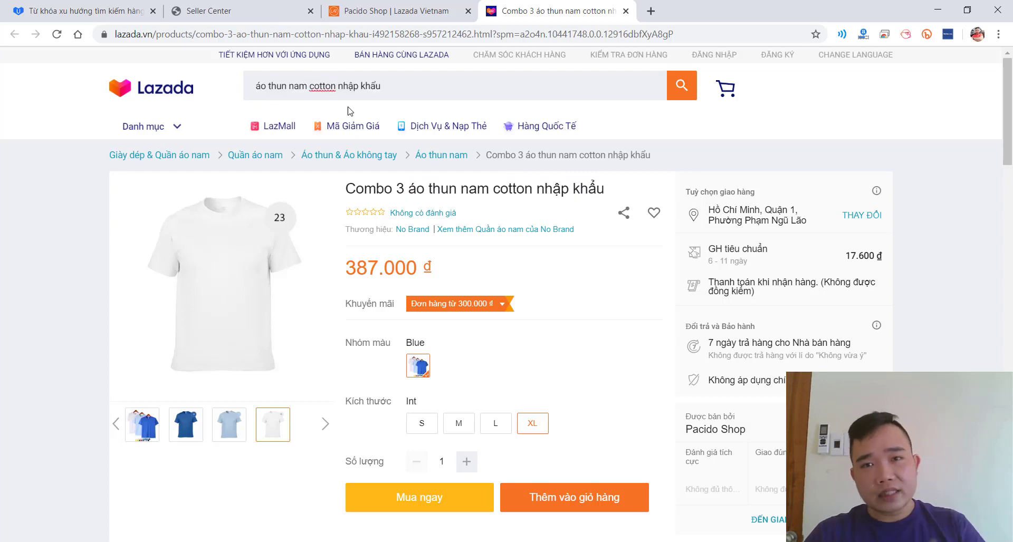
click(692, 94)
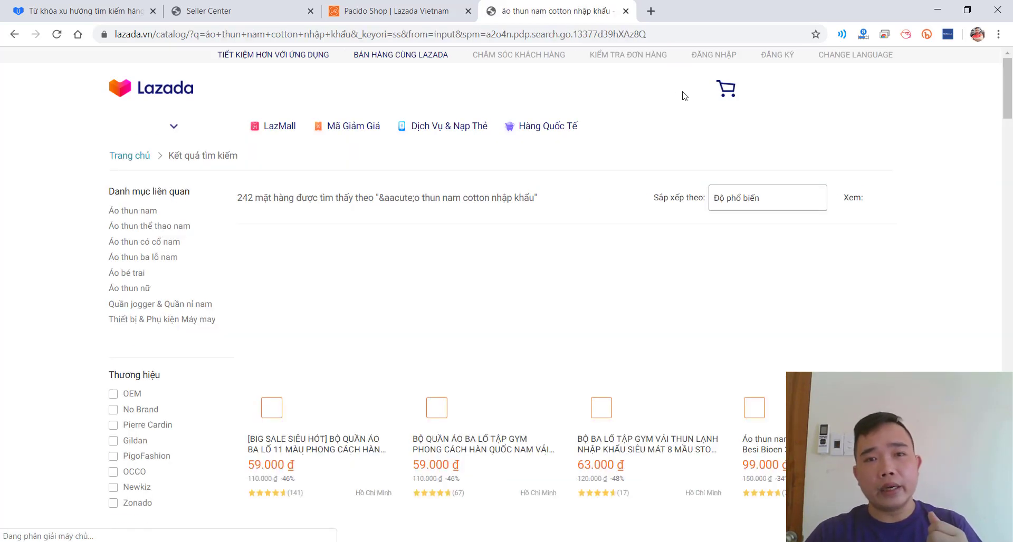
scroll(614, 261, down, 2)
scroll(614, 261, down, 7)
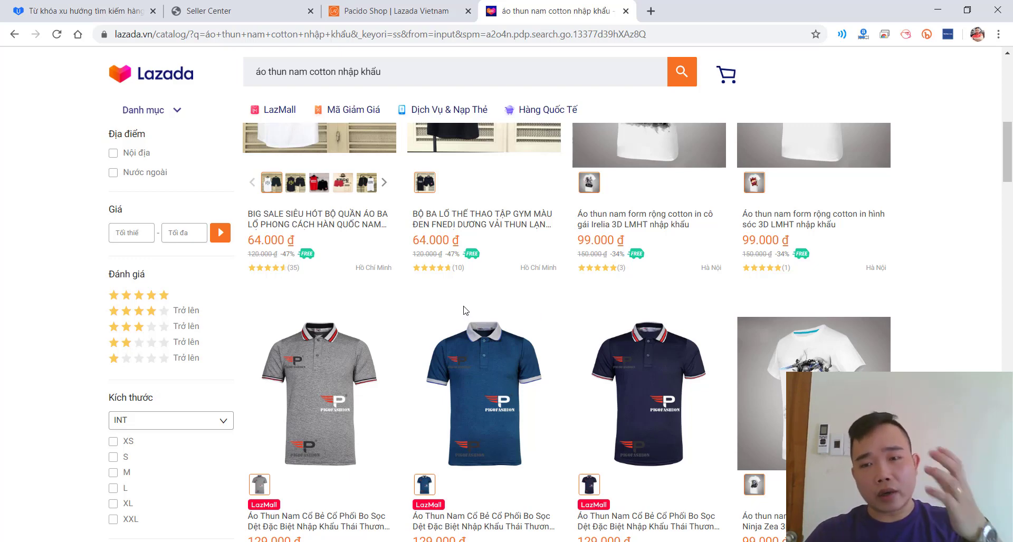
scroll(464, 317, down, 10)
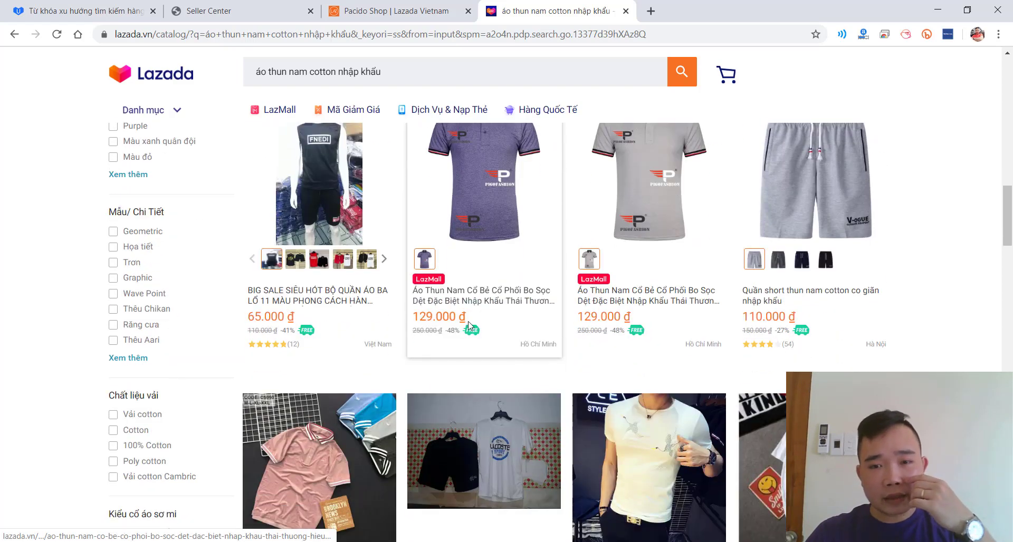
scroll(468, 325, down, 15)
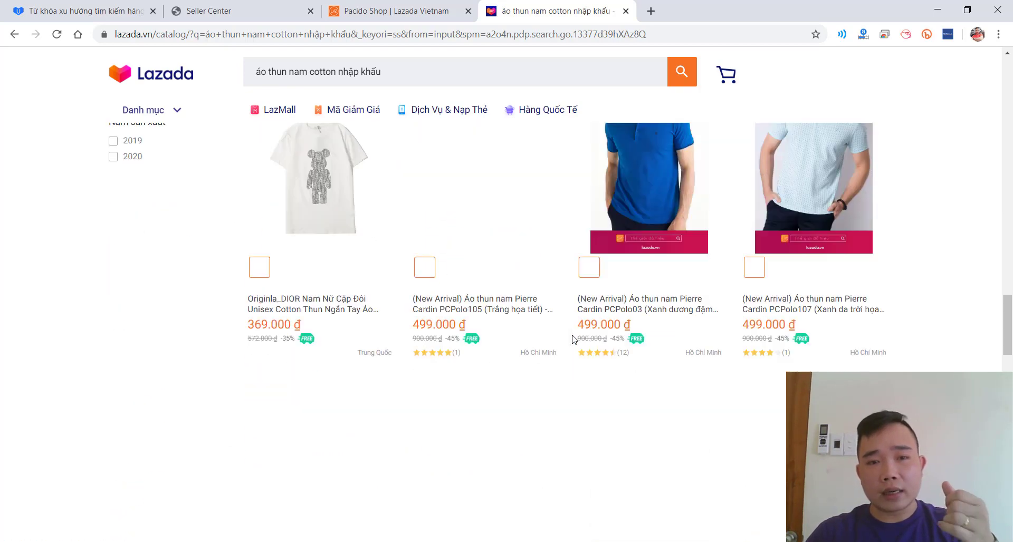
scroll(712, 306, up, 3)
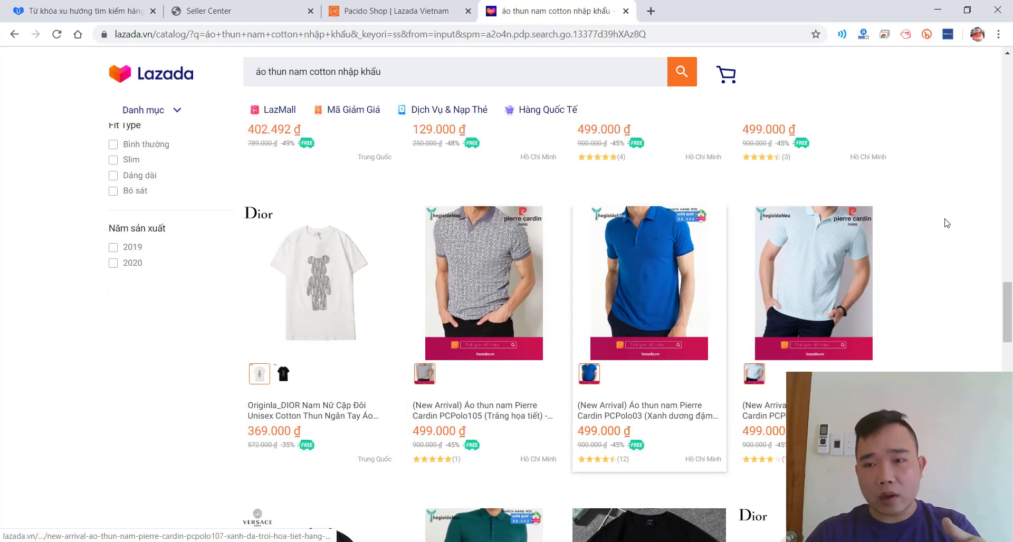
scroll(545, 245, down, 7)
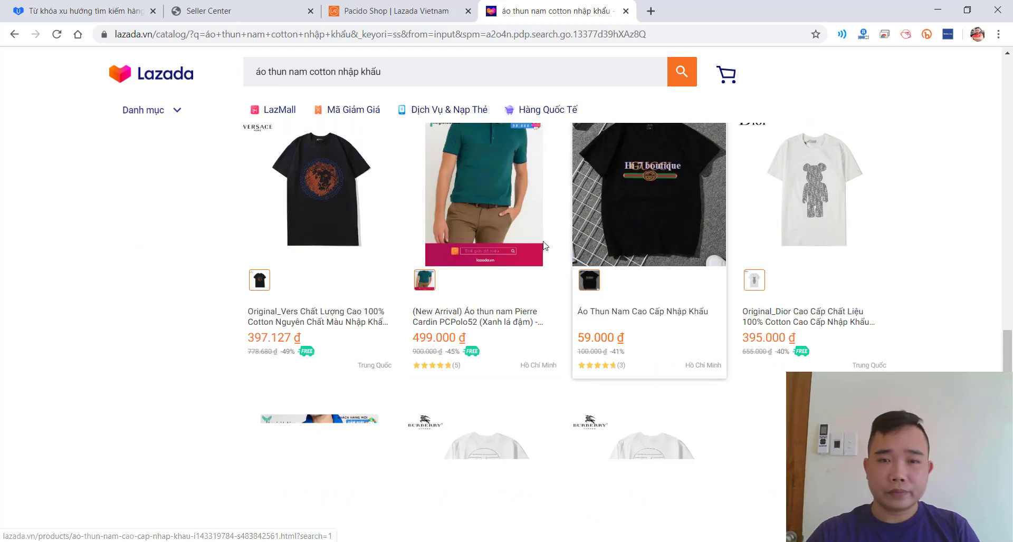
- Return to the new voucher form in Seller Center and select "Mã giảm giá sưu tầm" as the voucher type
click(396, 11)
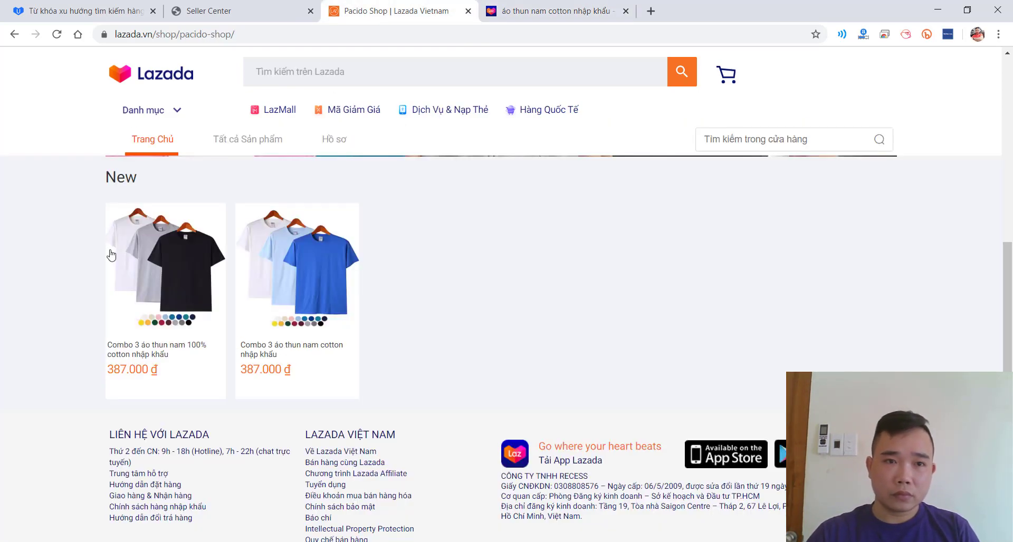
click(208, 10)
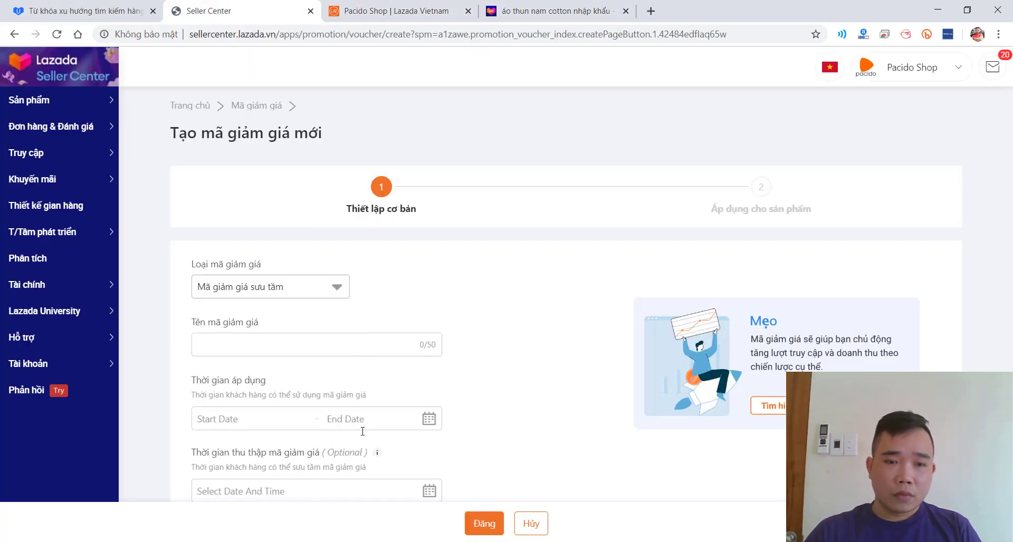
key(alt+Tab)
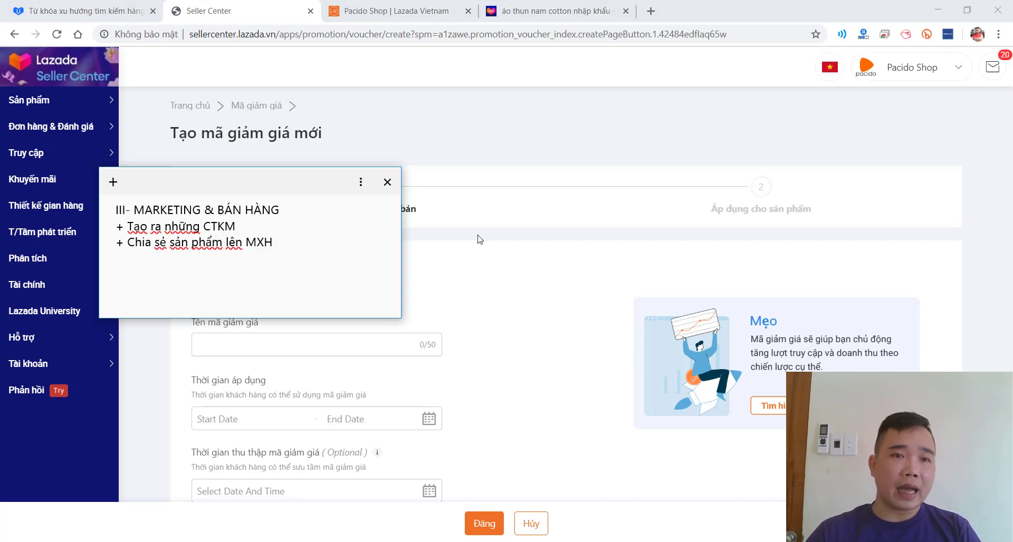
click(524, 299)
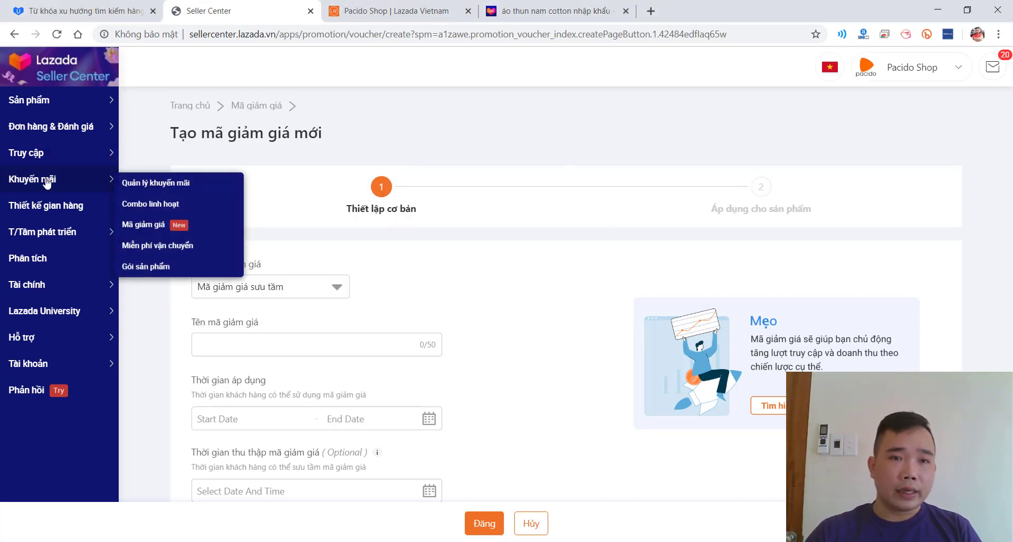
click(262, 295)
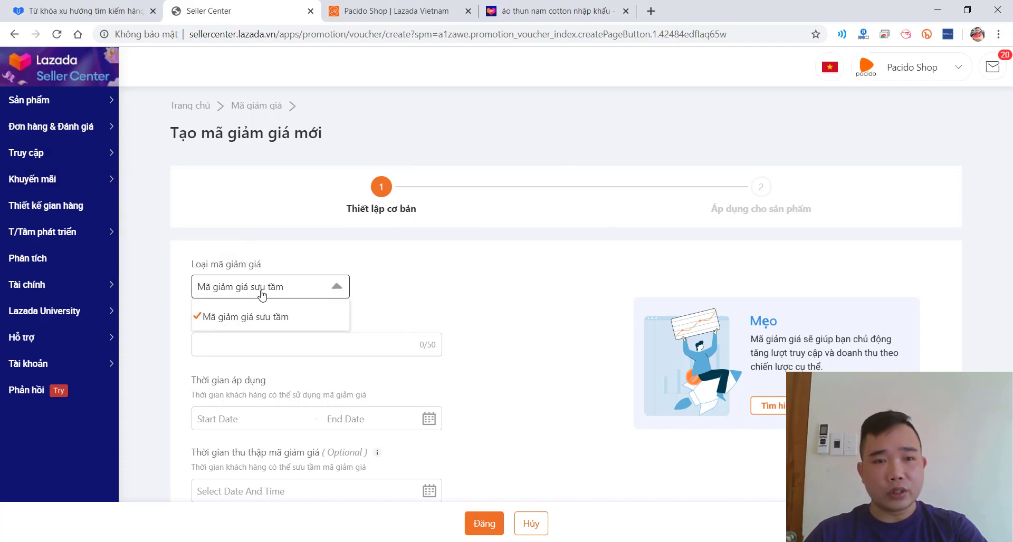
click(344, 313)
- Switch to the Pacido Shop storefront and examine its shop header, collectible voucher, banner and new products
click(406, 6)
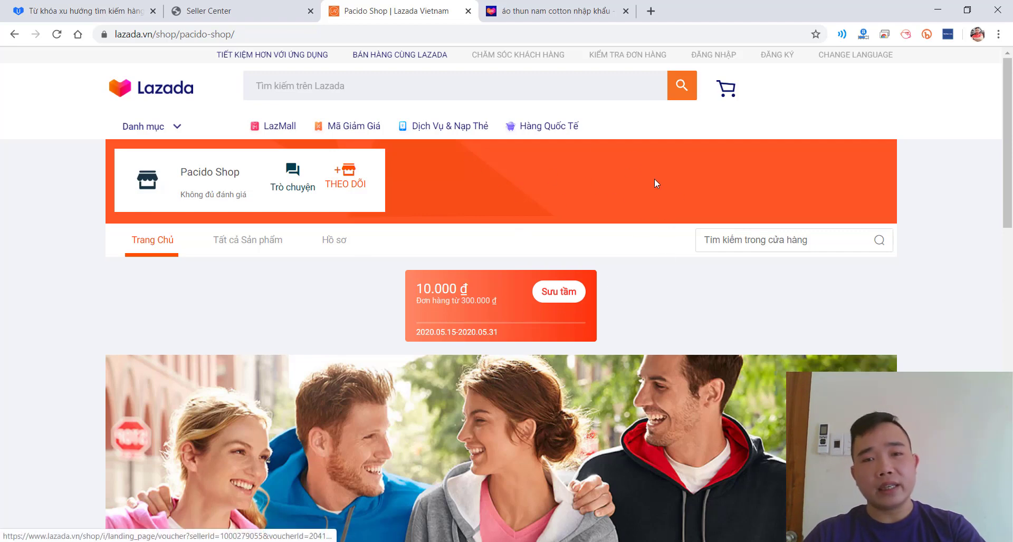
scroll(463, 164, down, 10)
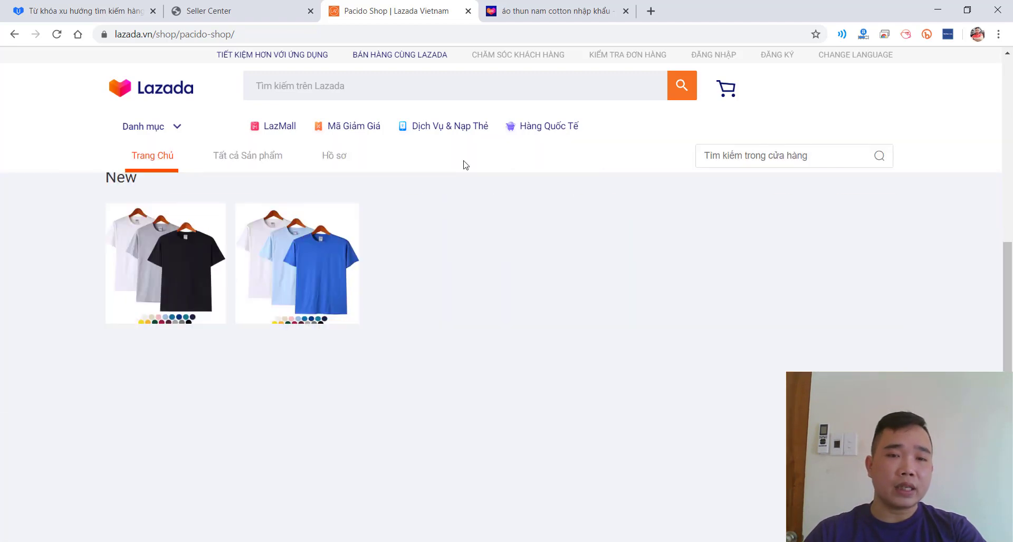
scroll(510, 274, up, 10)
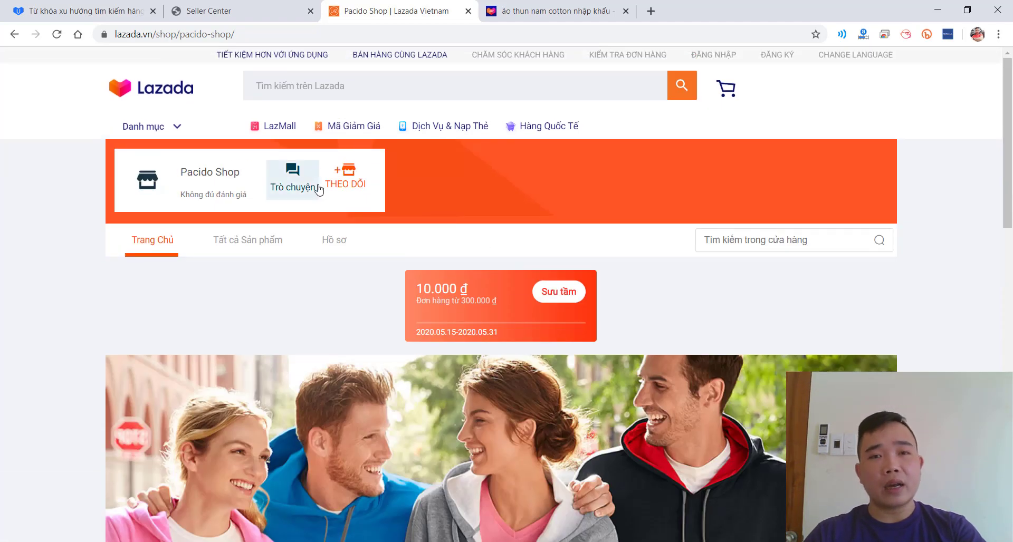
scroll(493, 180, down, 2)
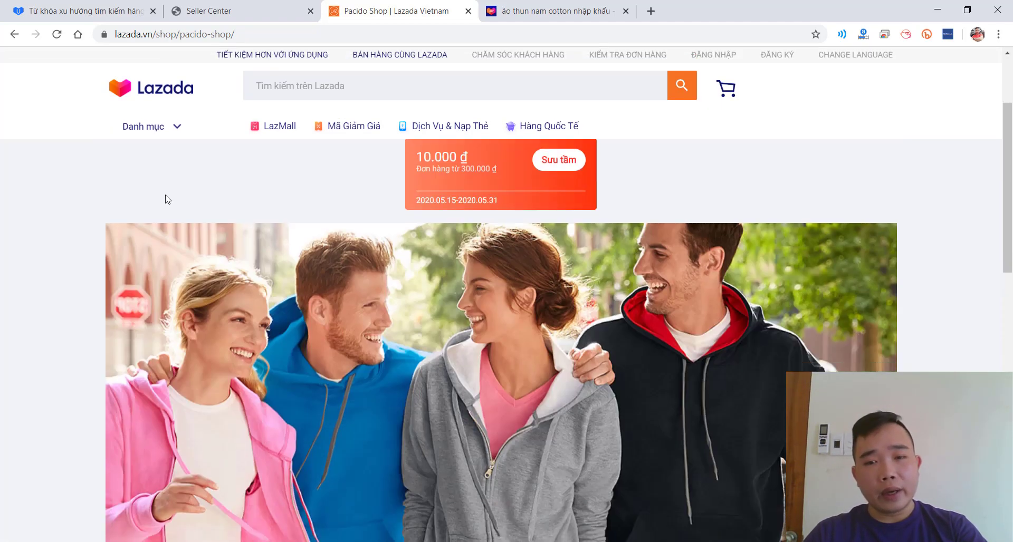
scroll(717, 335, down, 2)
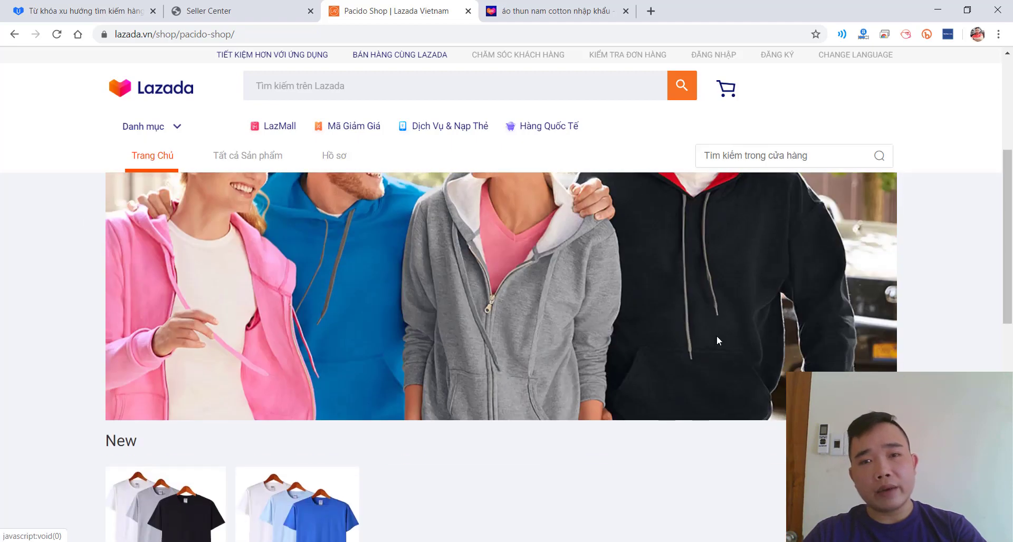
scroll(496, 345, up, 4)
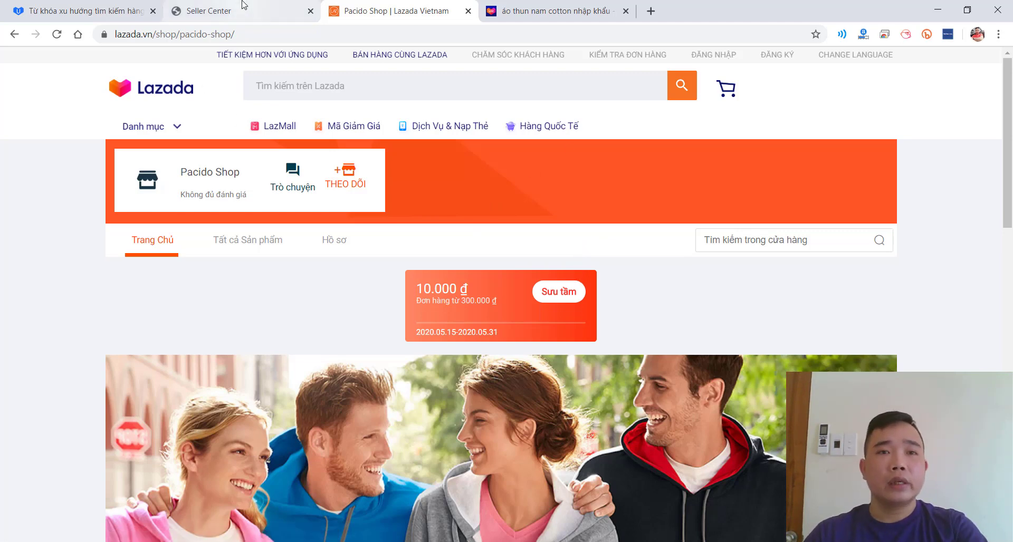
- Return to the new voucher form in Seller Center and name the voucher "KM 20"
click(222, 10)
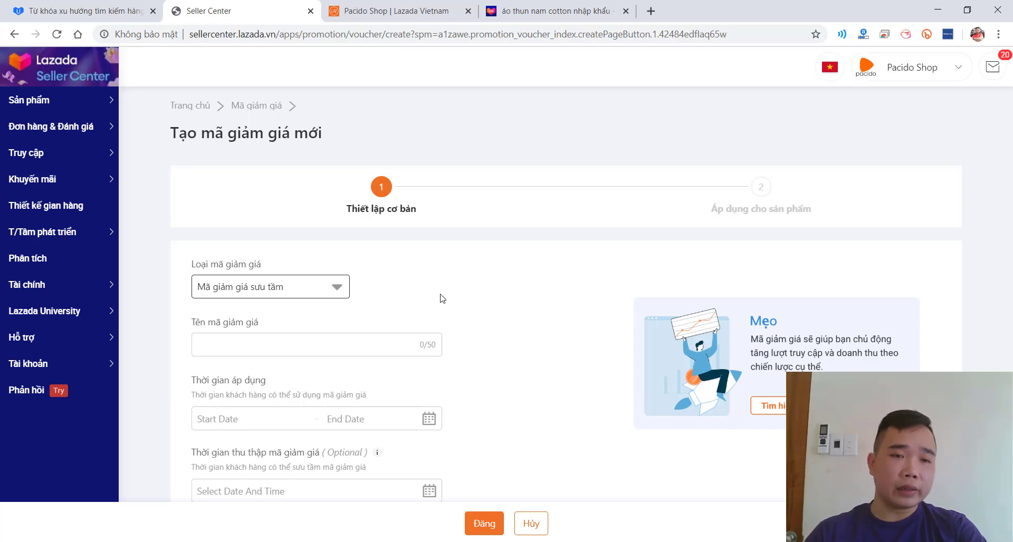
scroll(412, 311, down, 3)
click(287, 213)
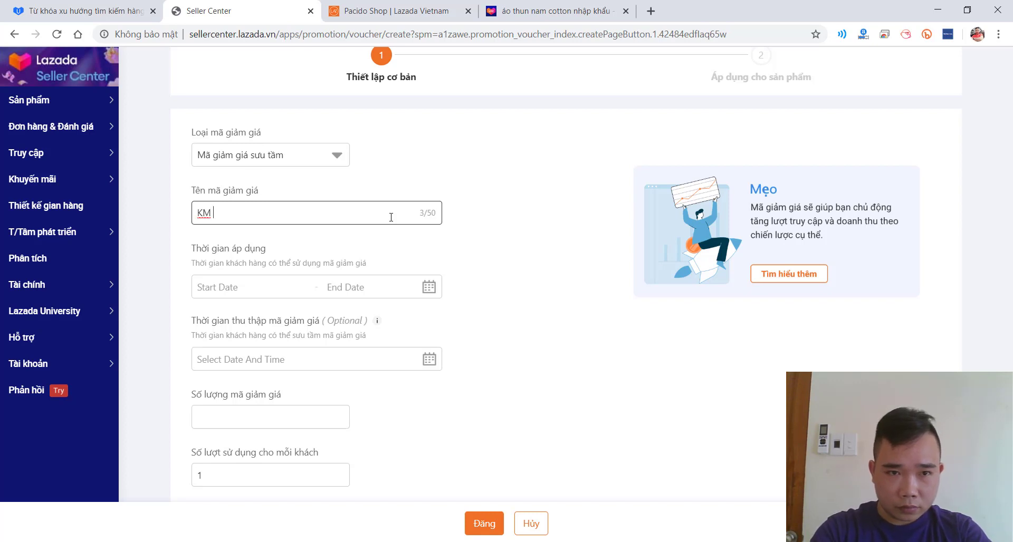
click(258, 288)
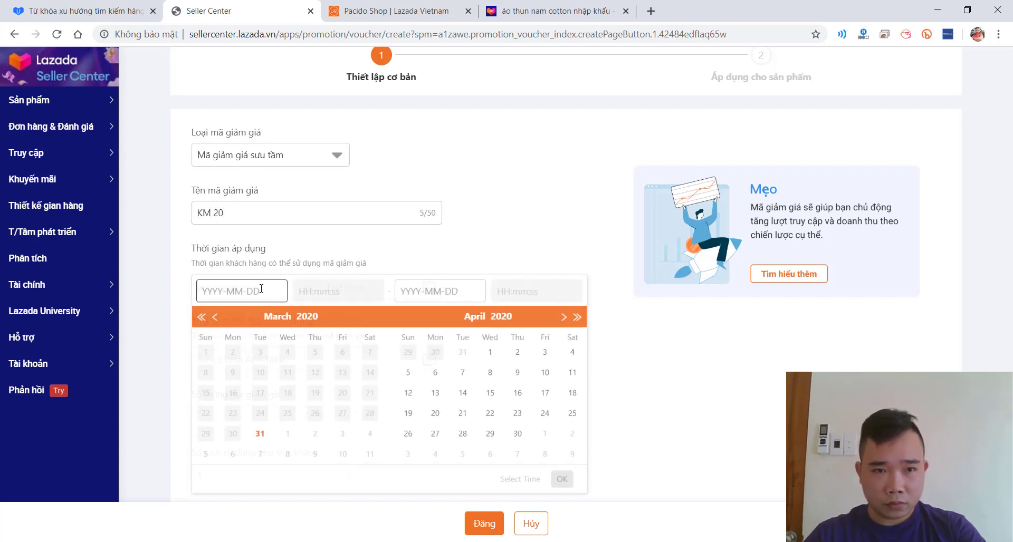
click(259, 441)
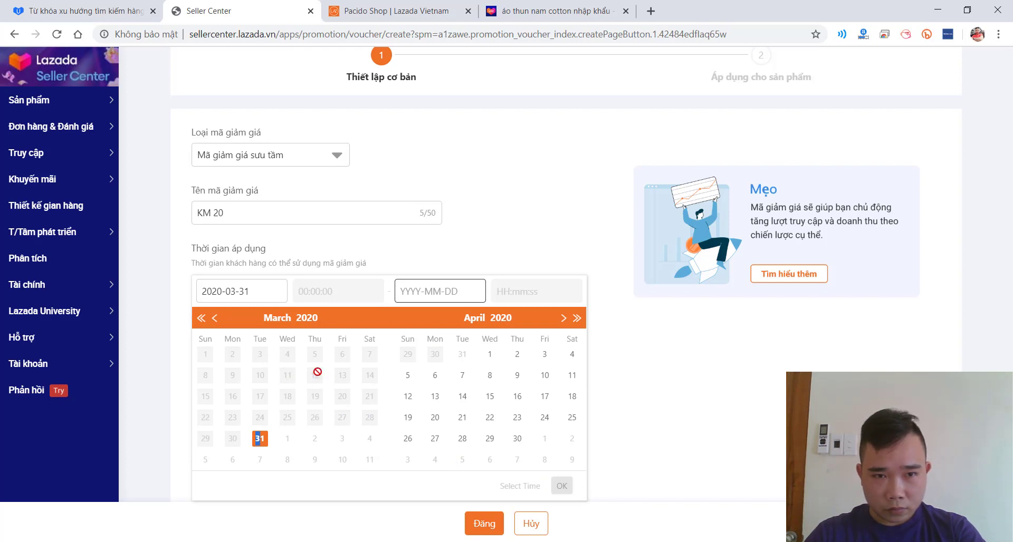
click(370, 440)
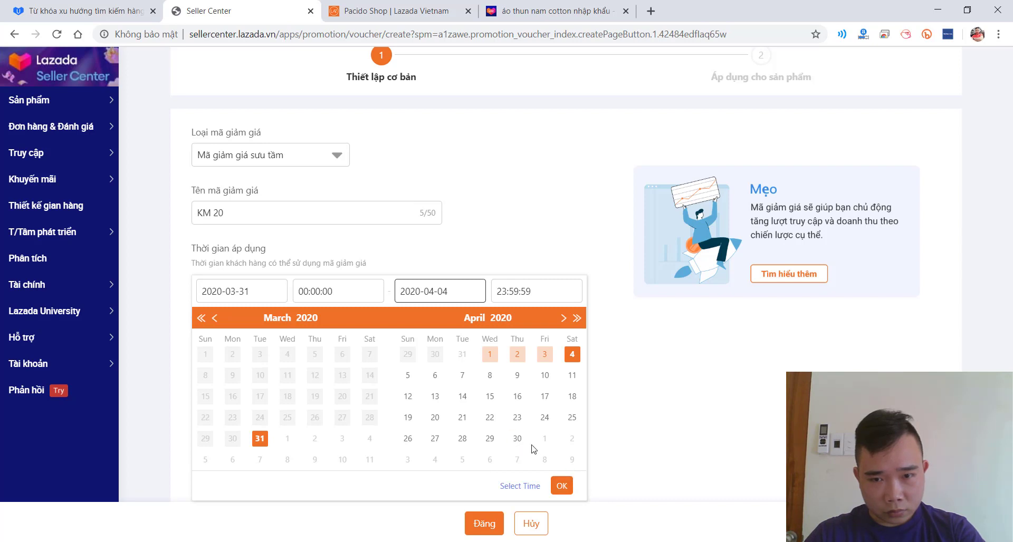
click(571, 461)
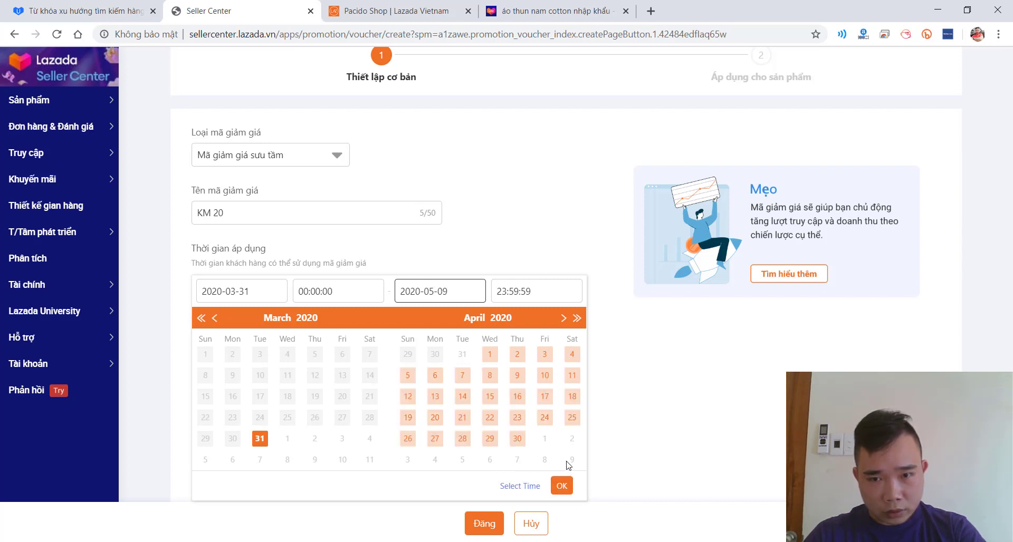
click(517, 438)
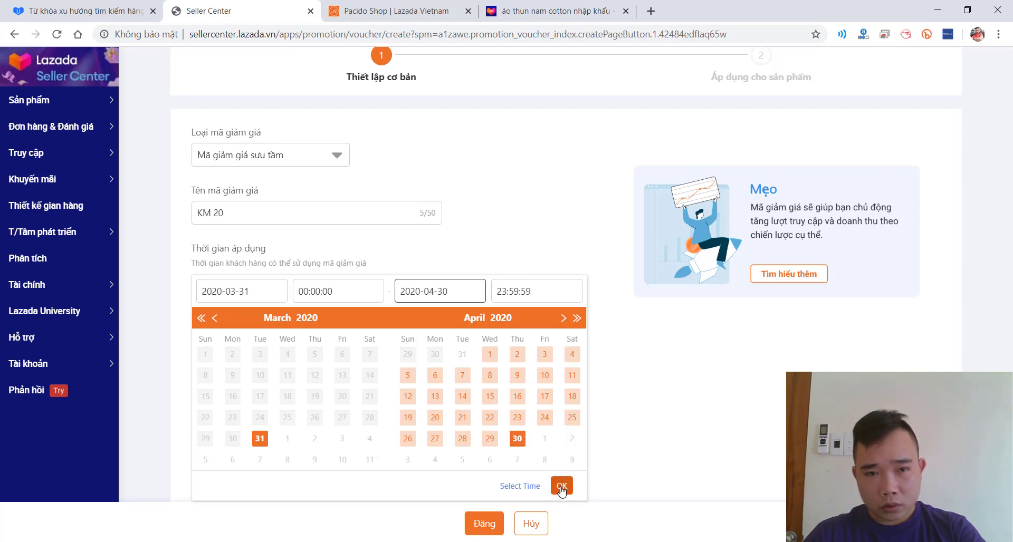
click(561, 486)
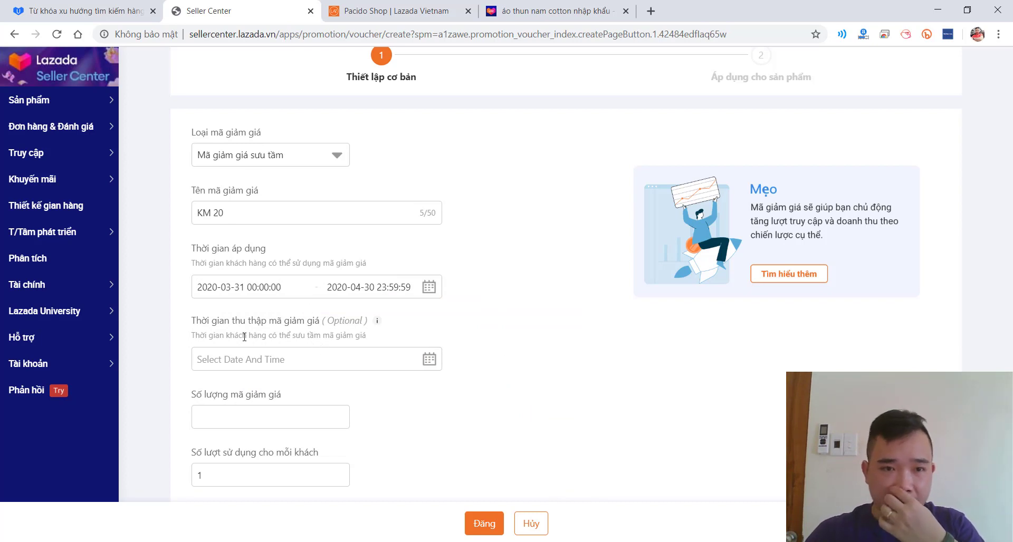
click(303, 359)
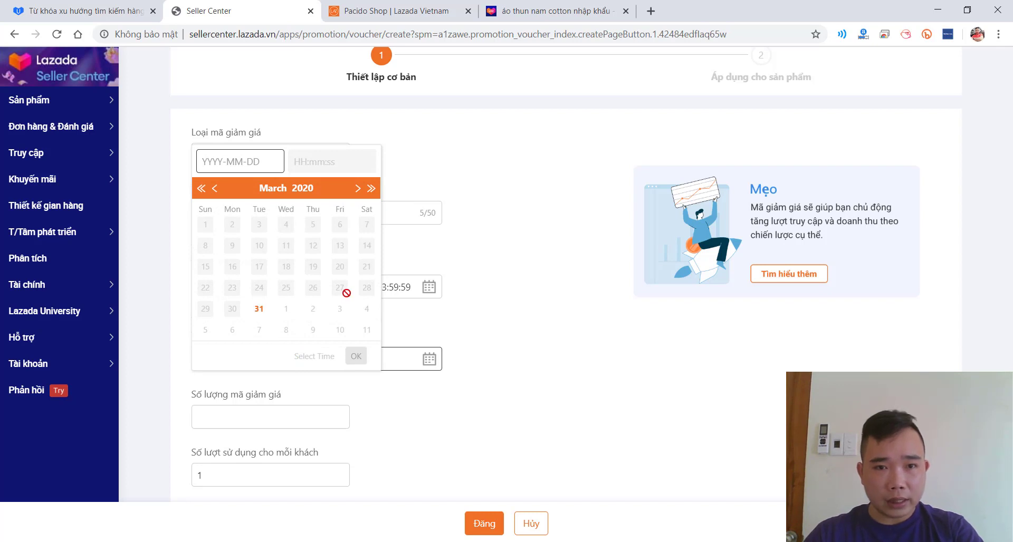
click(539, 284)
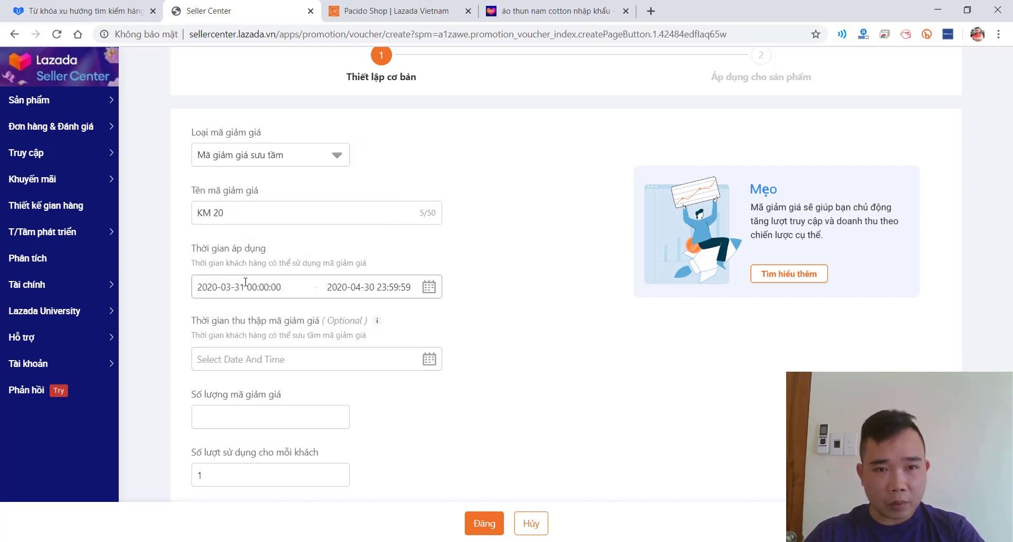
click(253, 360)
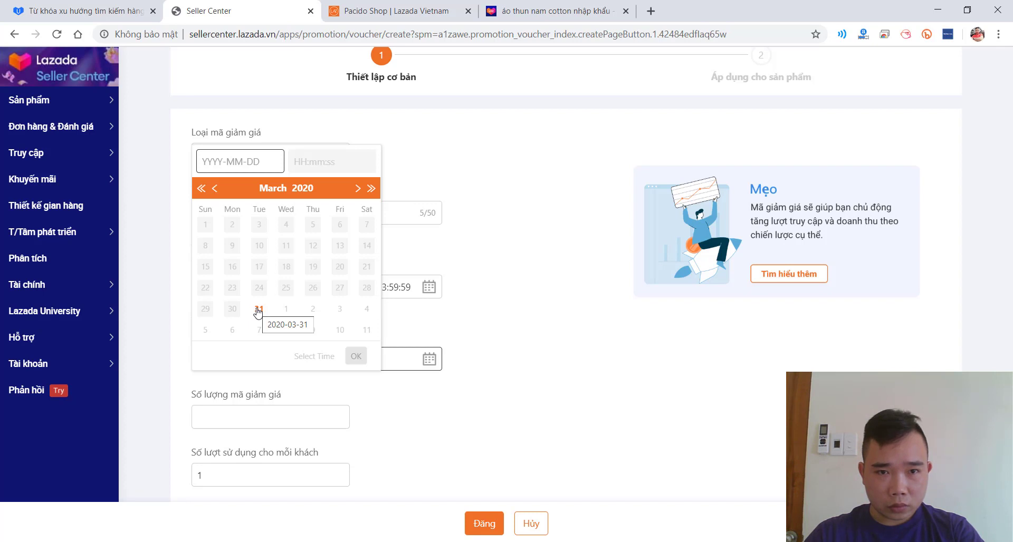
click(402, 320)
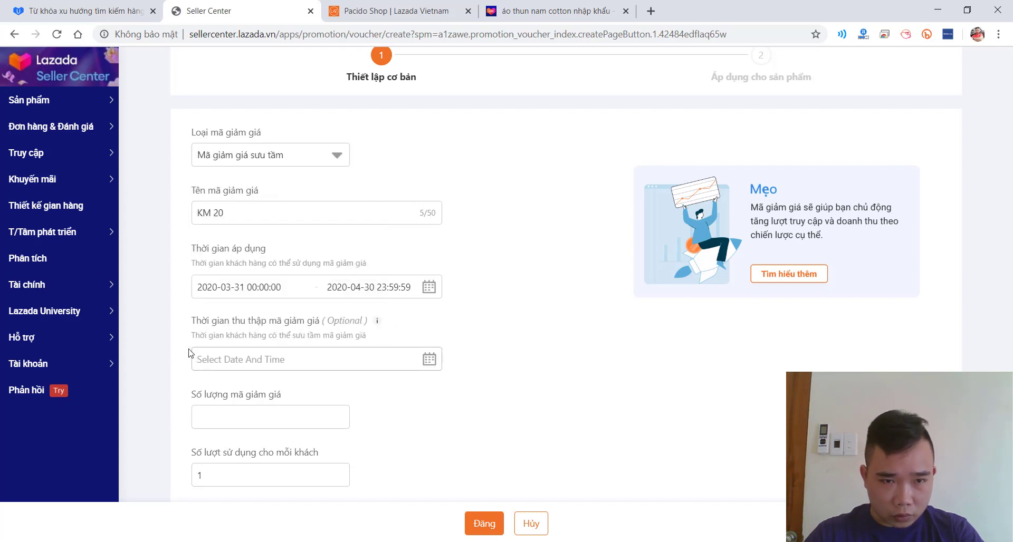
click(289, 364)
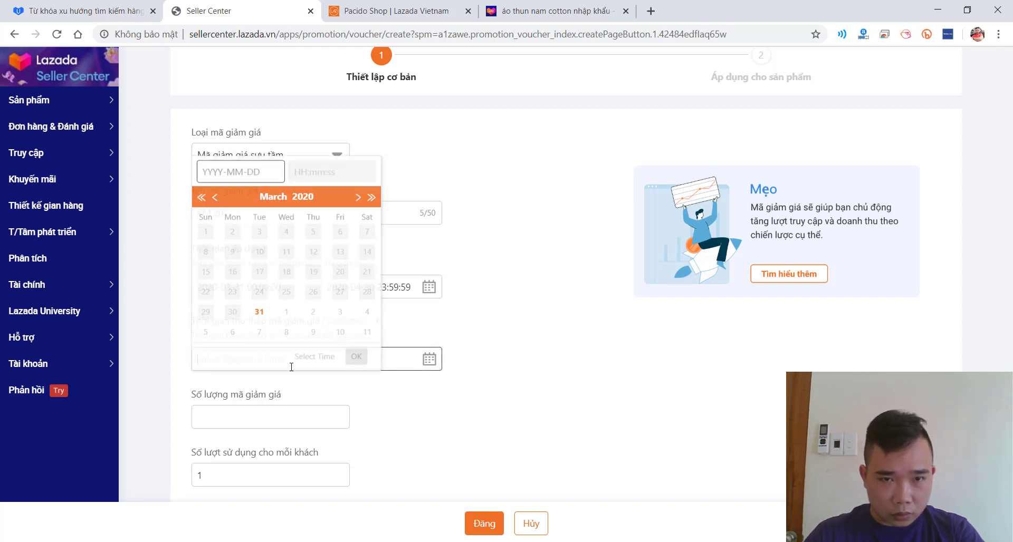
click(468, 316)
click(285, 290)
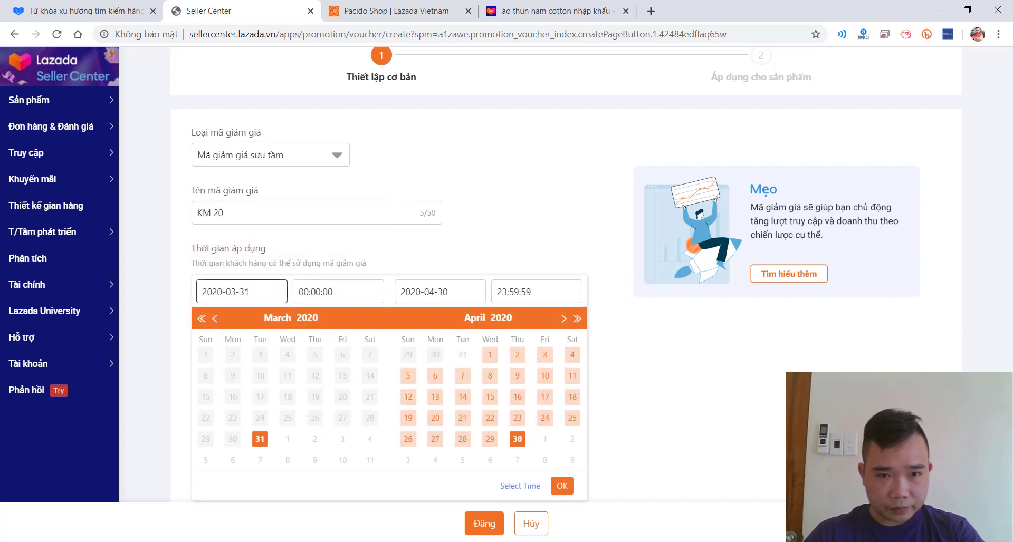
click(370, 438)
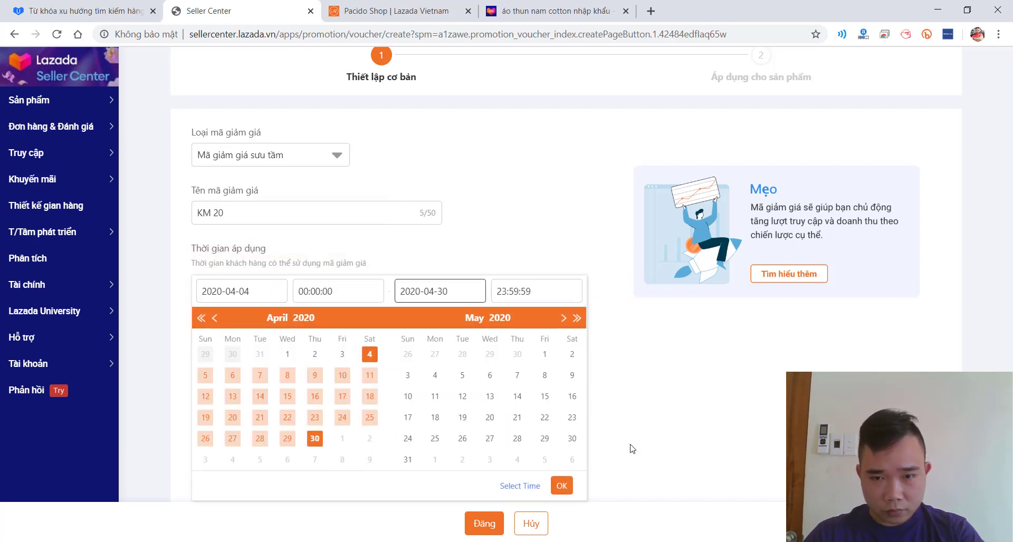
click(562, 484)
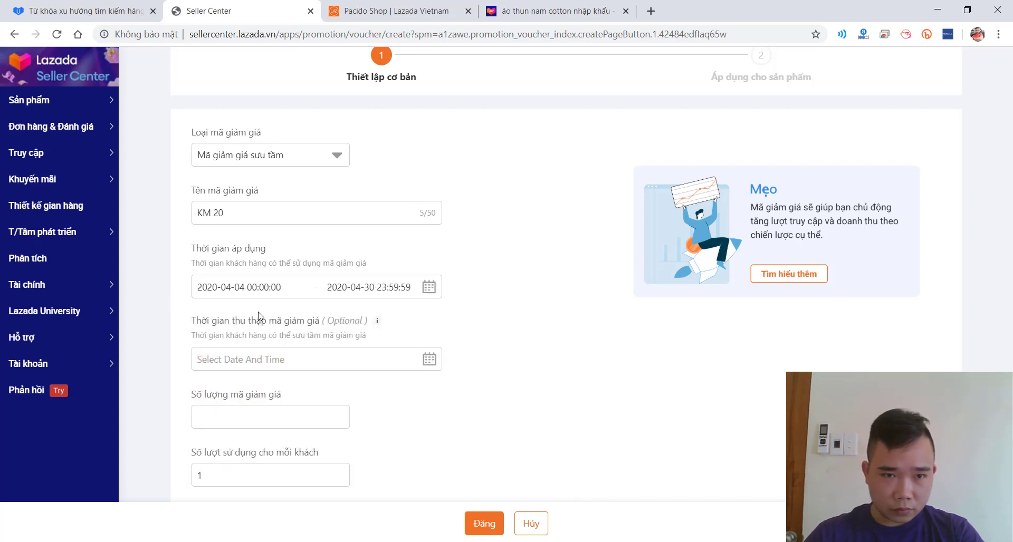
click(264, 352)
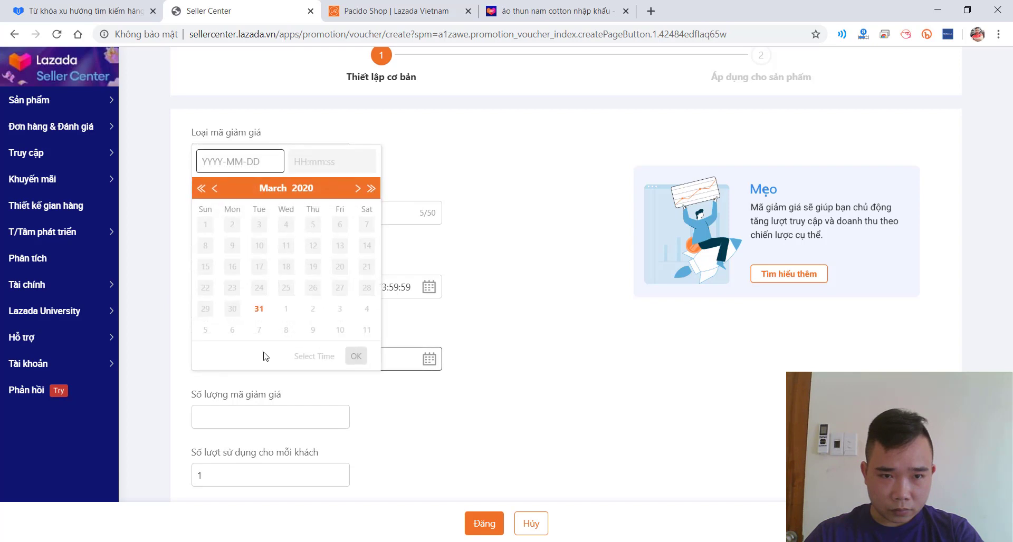
click(258, 309)
click(358, 356)
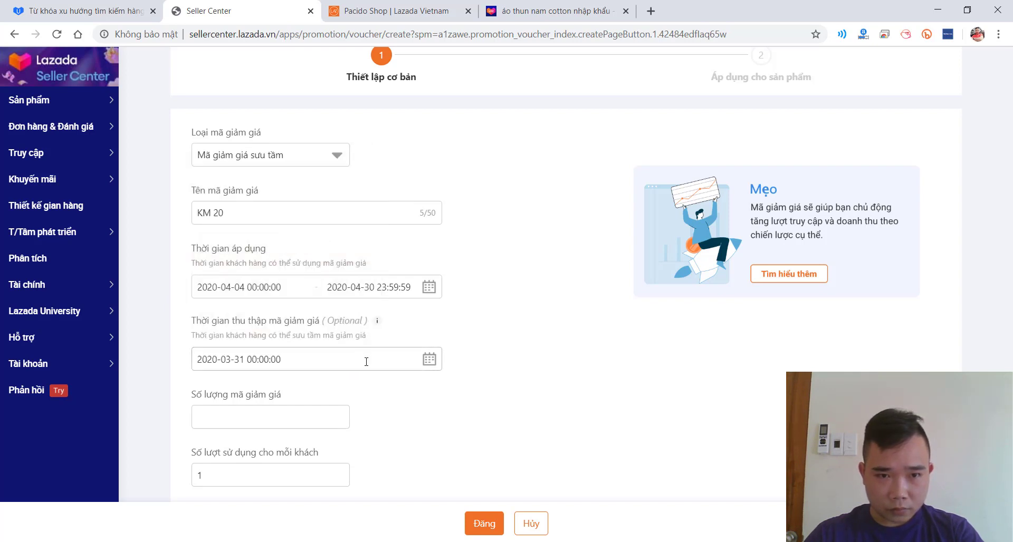
- Set the number of vouchers (Số lượng mã giảm giá) to 100, keeping one use per customer
scroll(316, 387, down, 3)
click(285, 289)
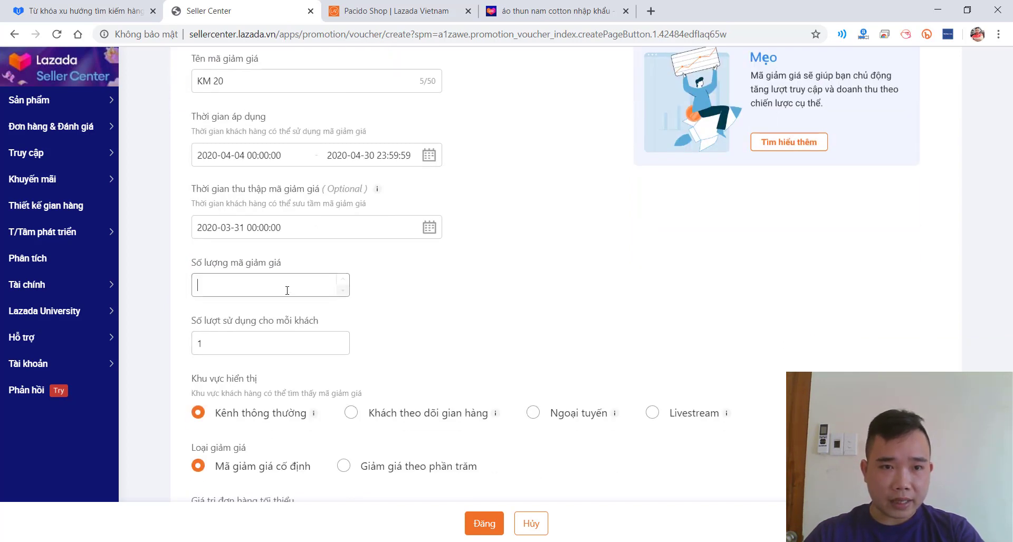
text(100)
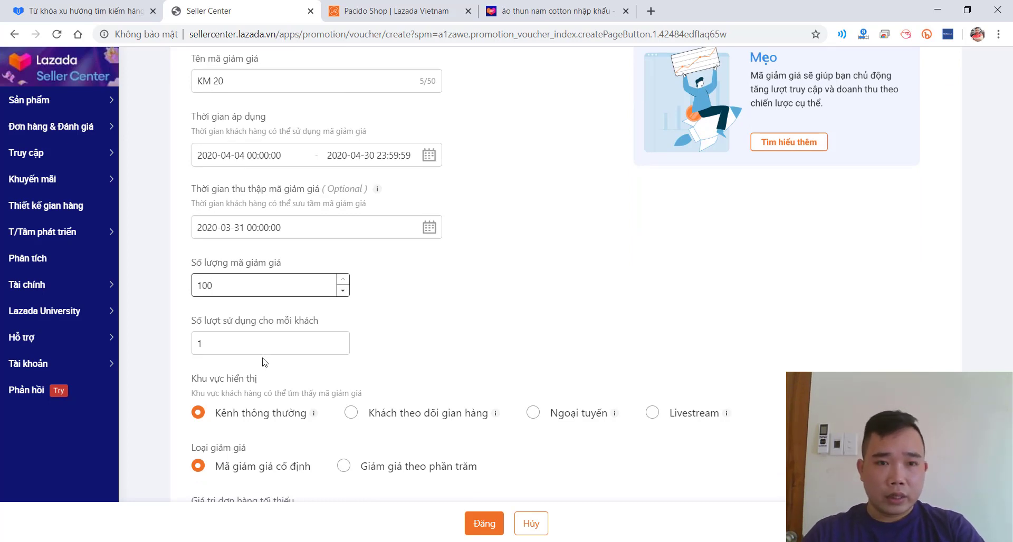
click(251, 344)
- Set the minimum order value (Giá trị đơn hàng tối thiểu) to 500000 VND and the discount (Giá giảm) to 20000 VND
scroll(506, 340, down, 3)
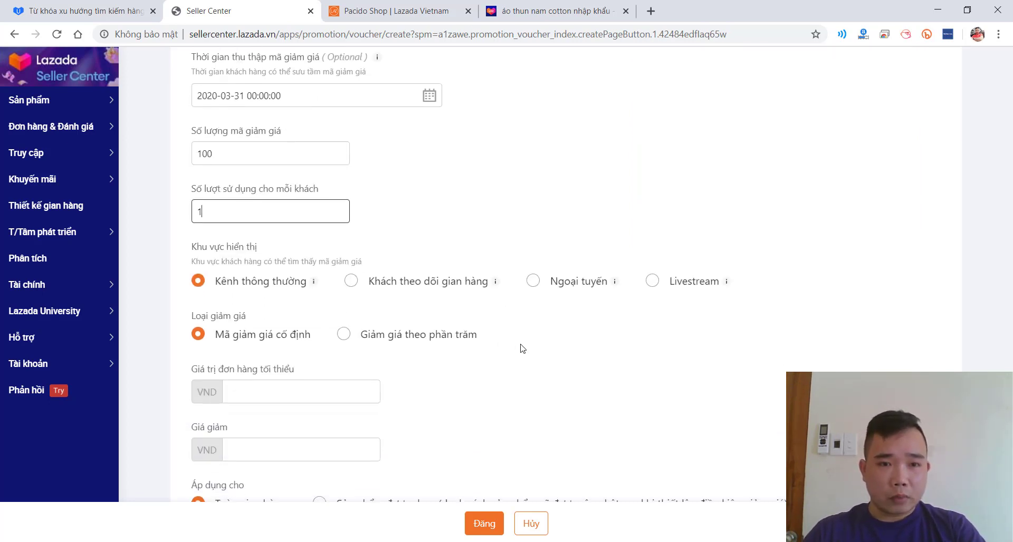
click(273, 390)
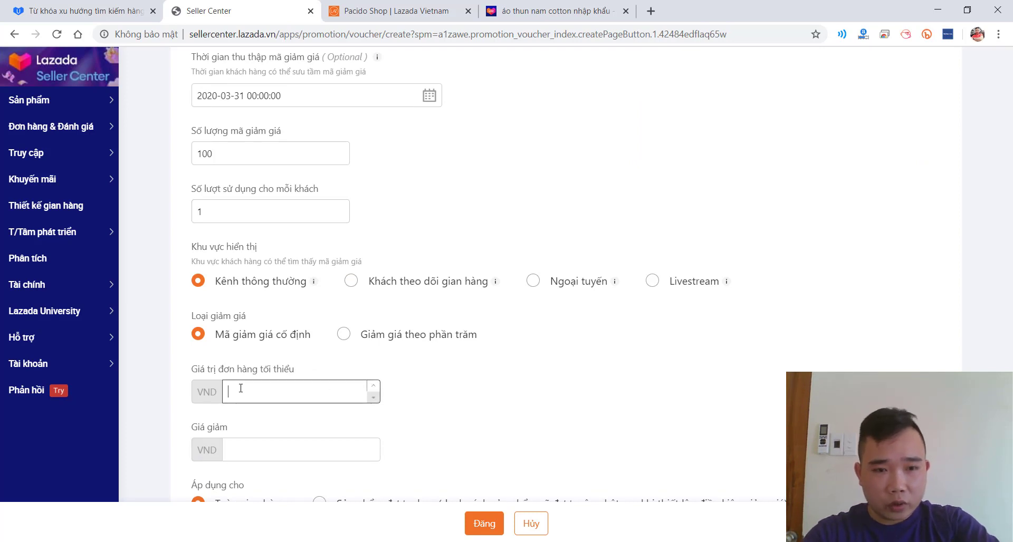
text(500000)
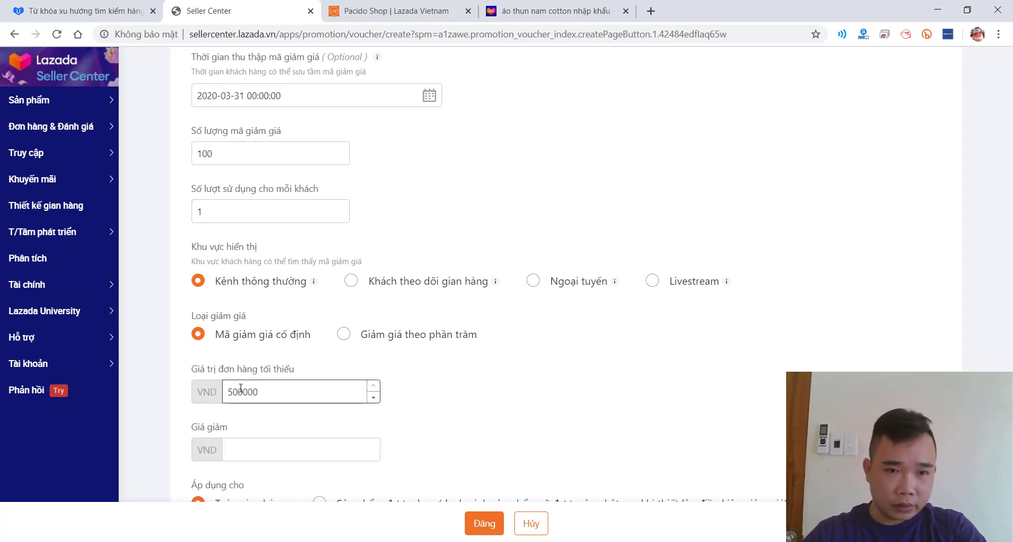
click(269, 447)
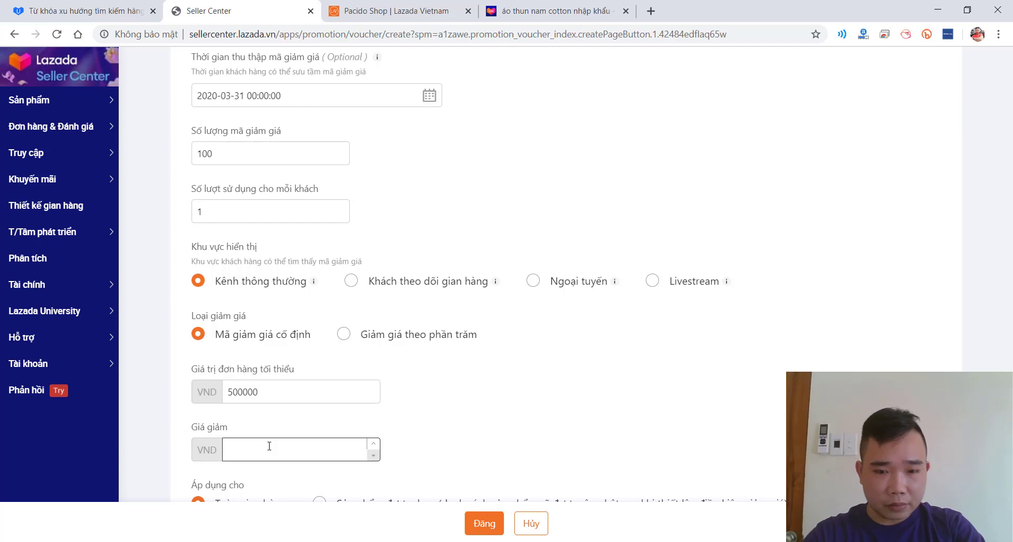
text(30000)
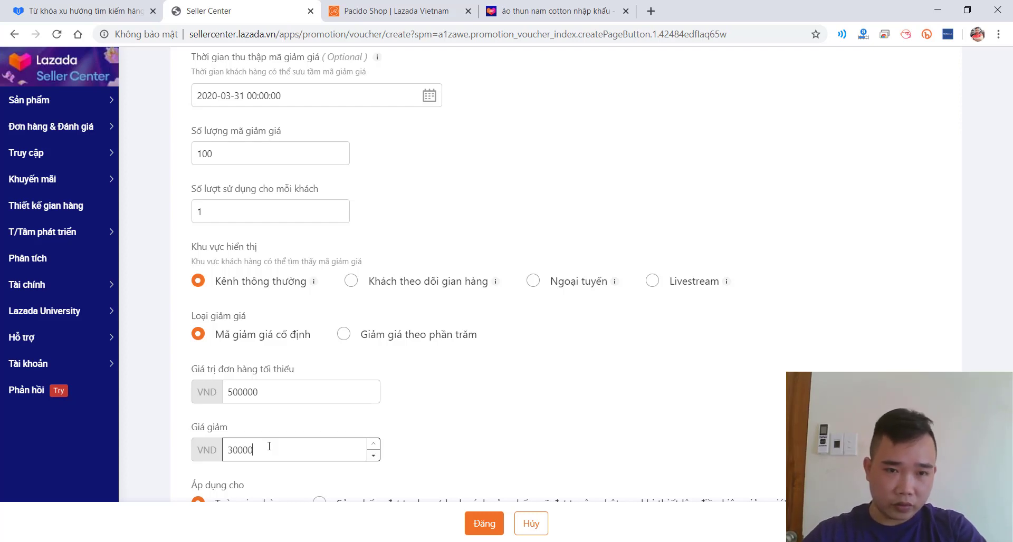
click(448, 450)
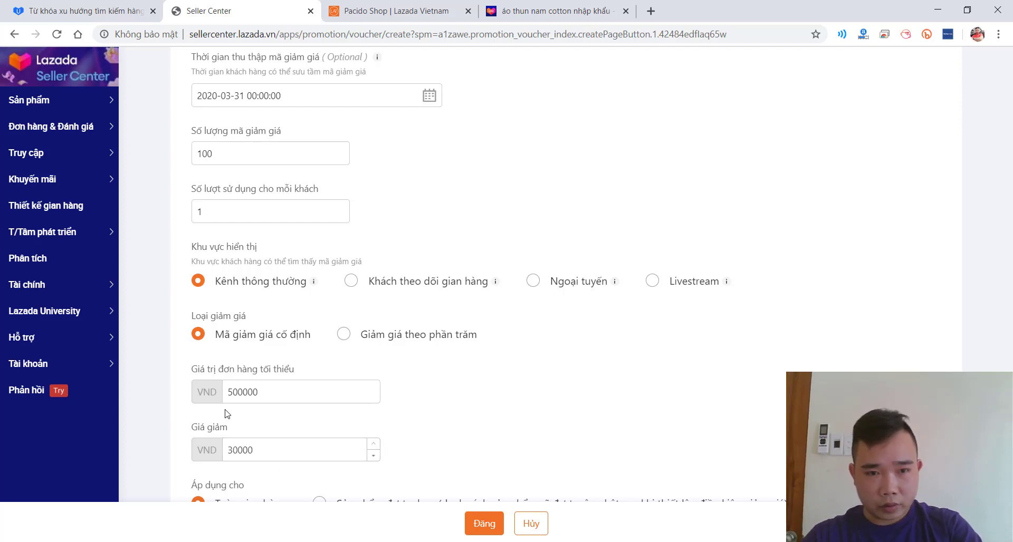
click(234, 391)
drag(238, 450, 228, 450)
text(2)
scroll(425, 430, up, 5)
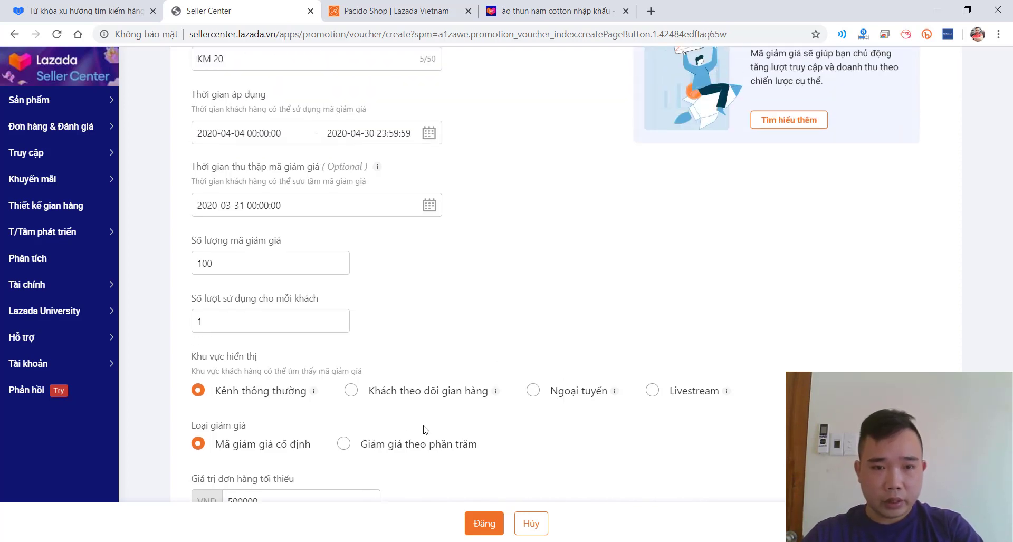
scroll(370, 485, down, 7)
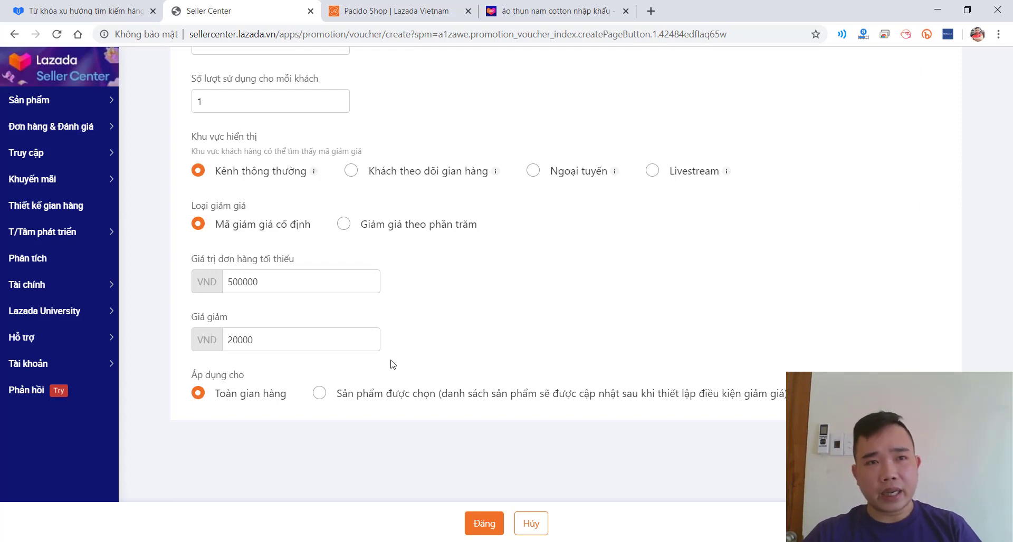
scroll(371, 340, up, 7)
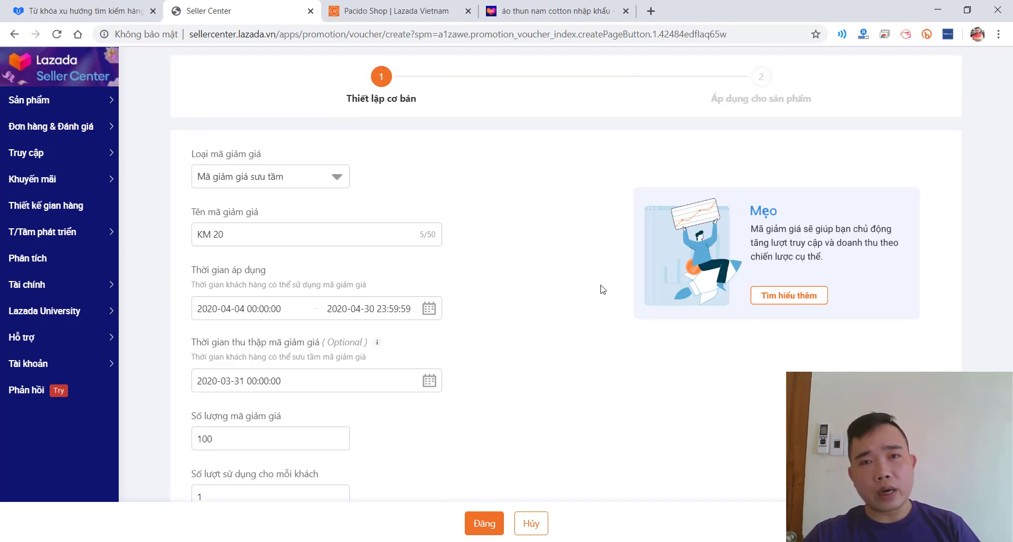
- Switch to the Lazada search results for "áo thun nam cotton nhập khẩu" and go back to the Combo 3 T-shirt product page
click(554, 10)
scroll(263, 211, up, 2)
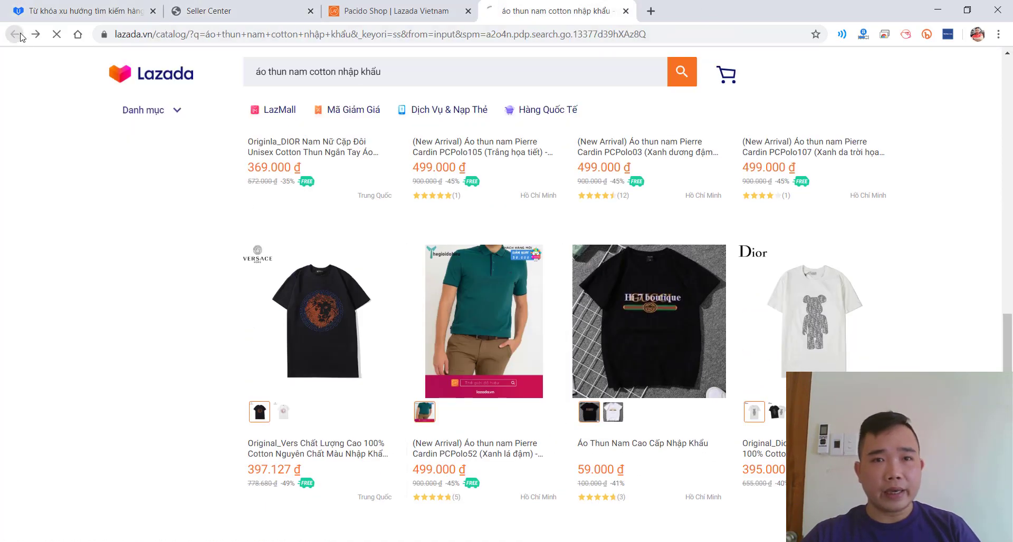
click(15, 33)
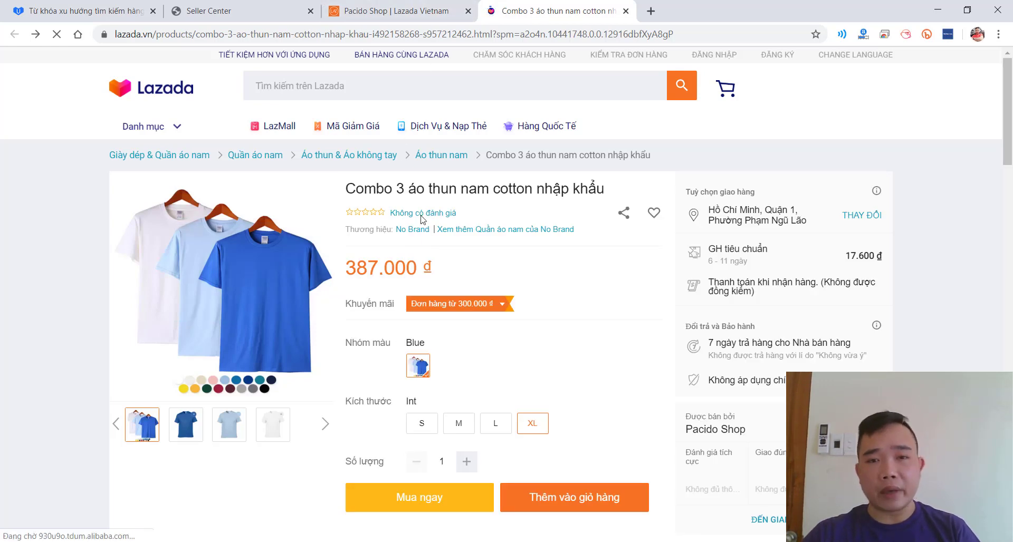
- Return to the new voucher form in Seller Center, review its settings and try to publish the voucher
click(285, 10)
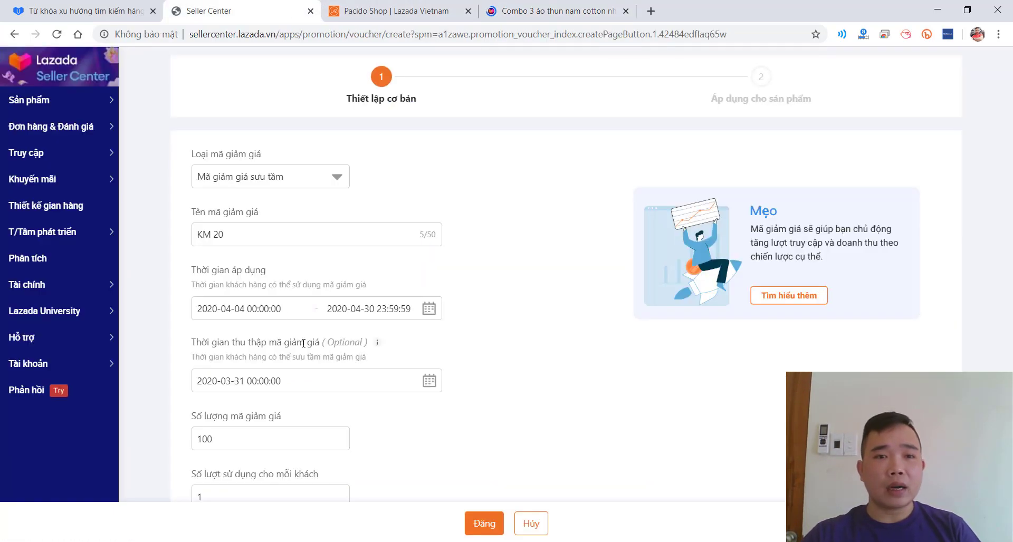
scroll(464, 319, up, 3)
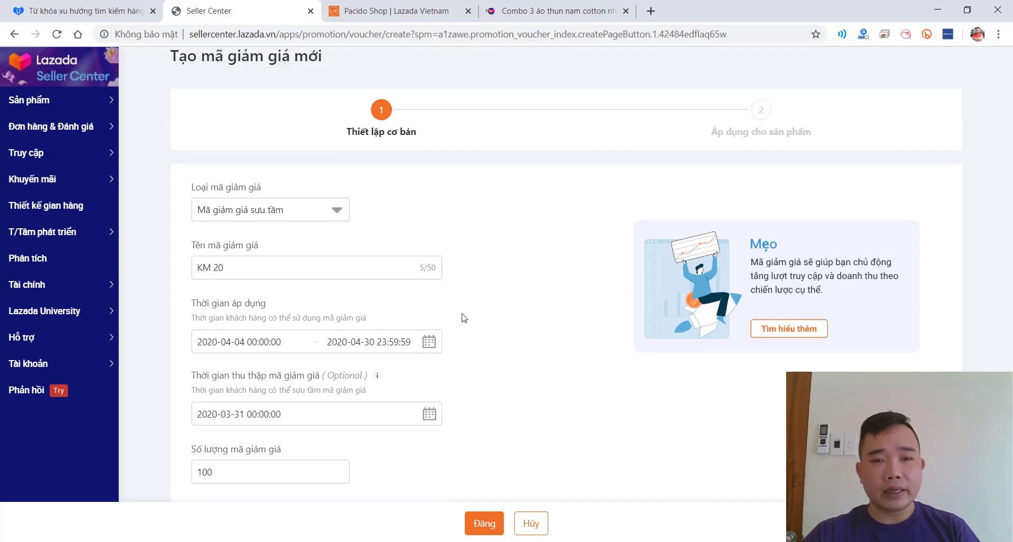
scroll(467, 319, down, 7)
scroll(467, 320, down, 2)
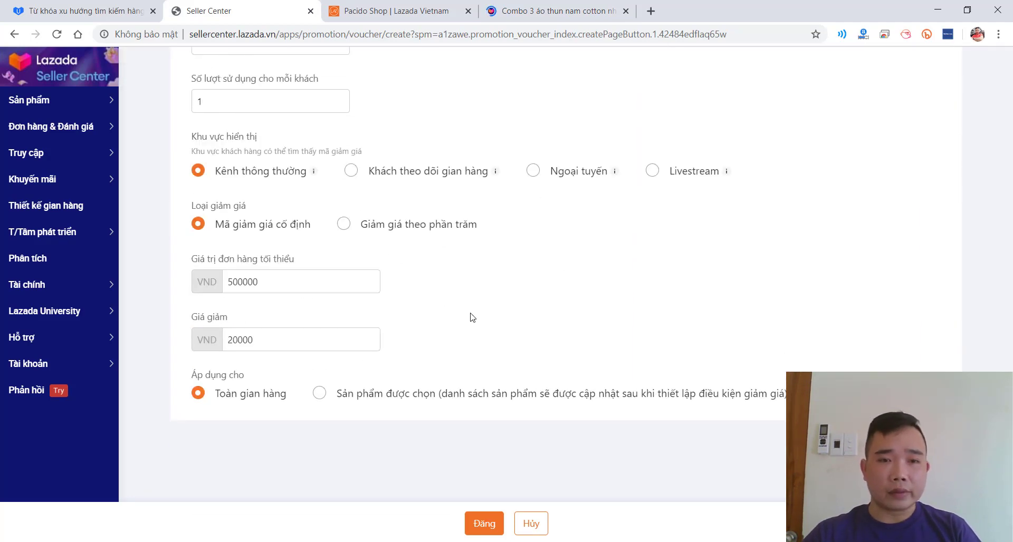
scroll(544, 357, up, 7)
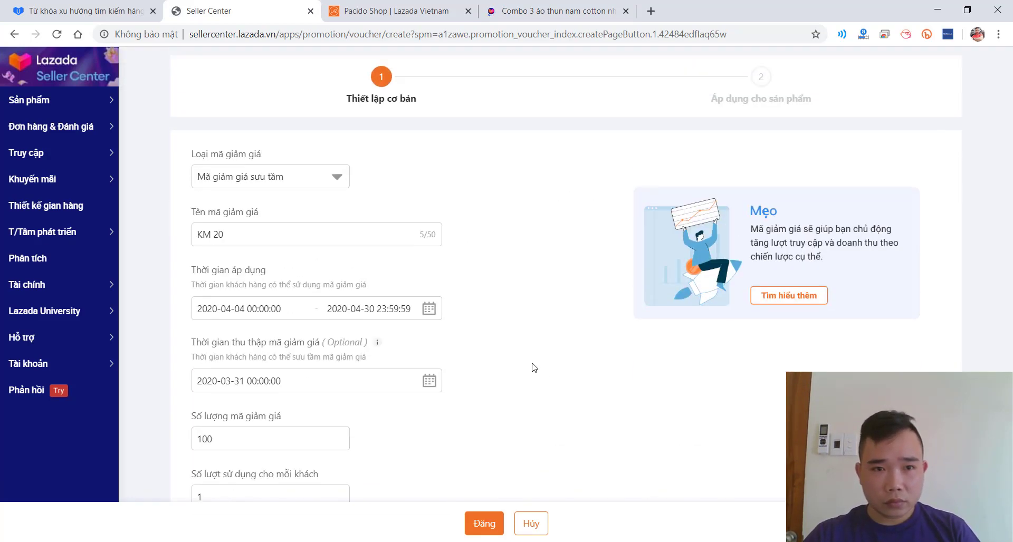
click(481, 523)
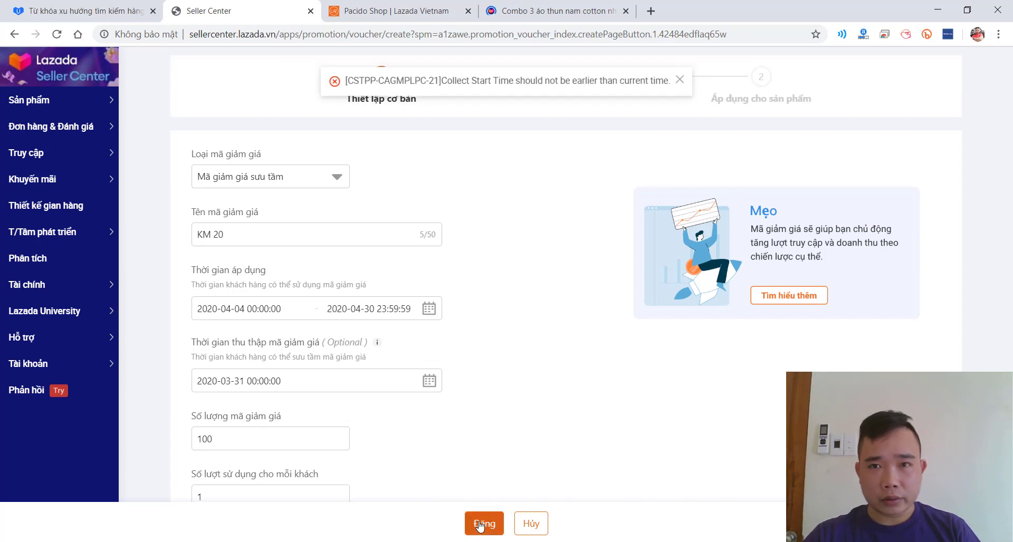
scroll(470, 322, down, 3)
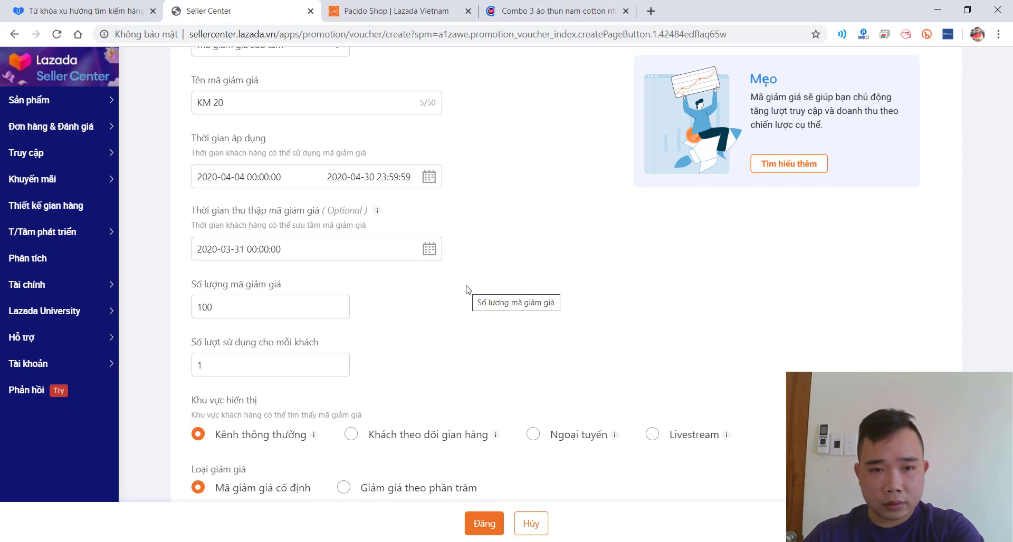
click(244, 249)
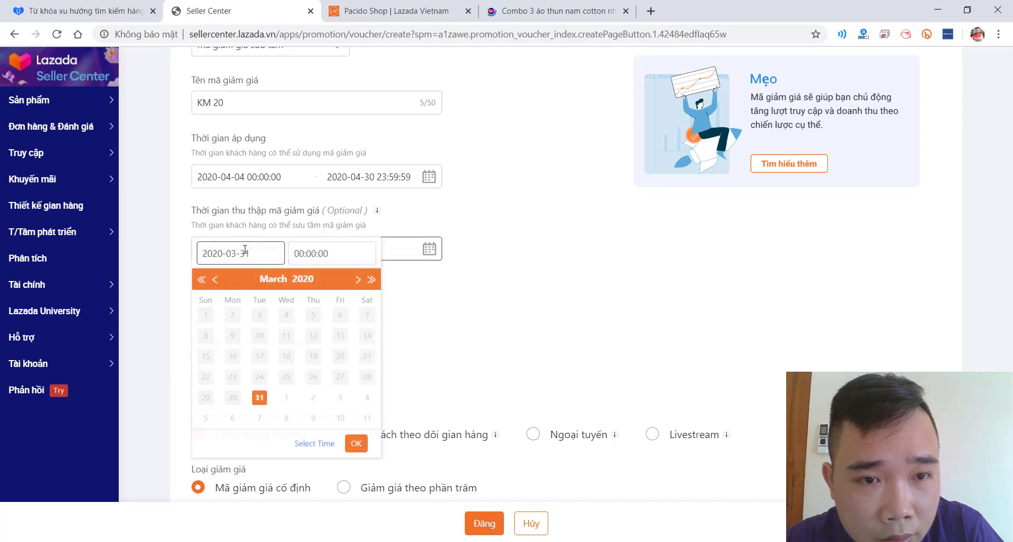
click(287, 404)
click(356, 450)
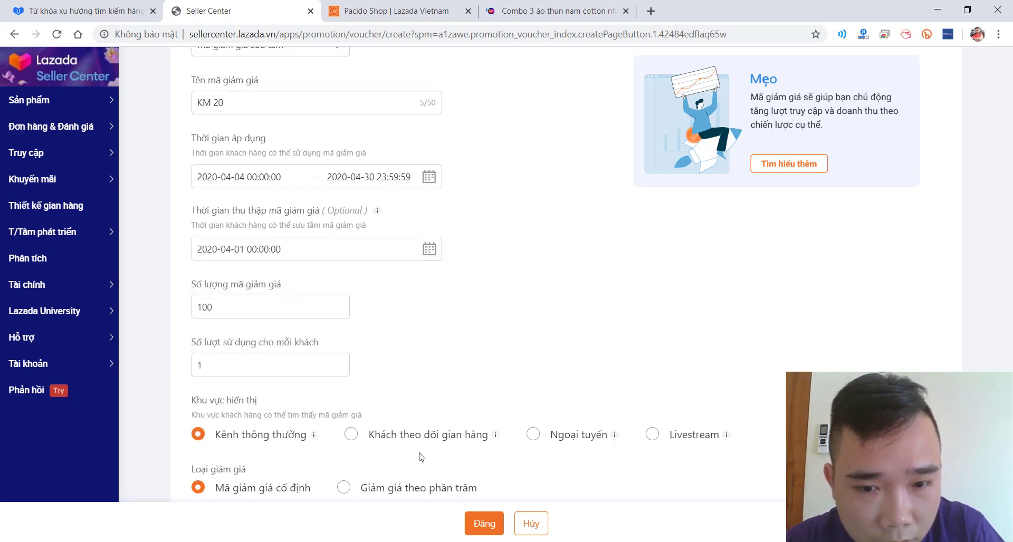
click(483, 524)
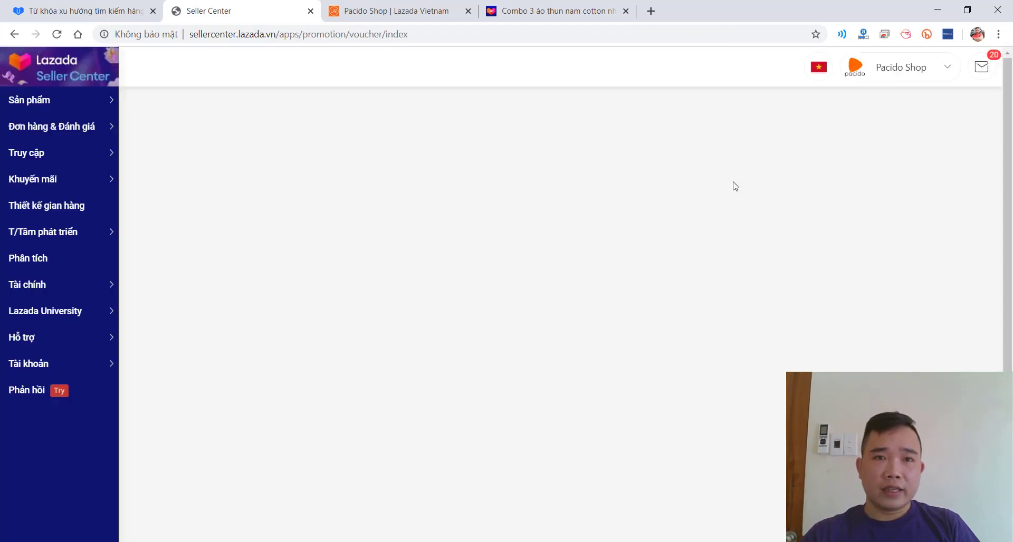
- Reload the Pacido Shop storefront to check its displayed vouchers, and return to the voucher list in Seller Center
click(441, 11)
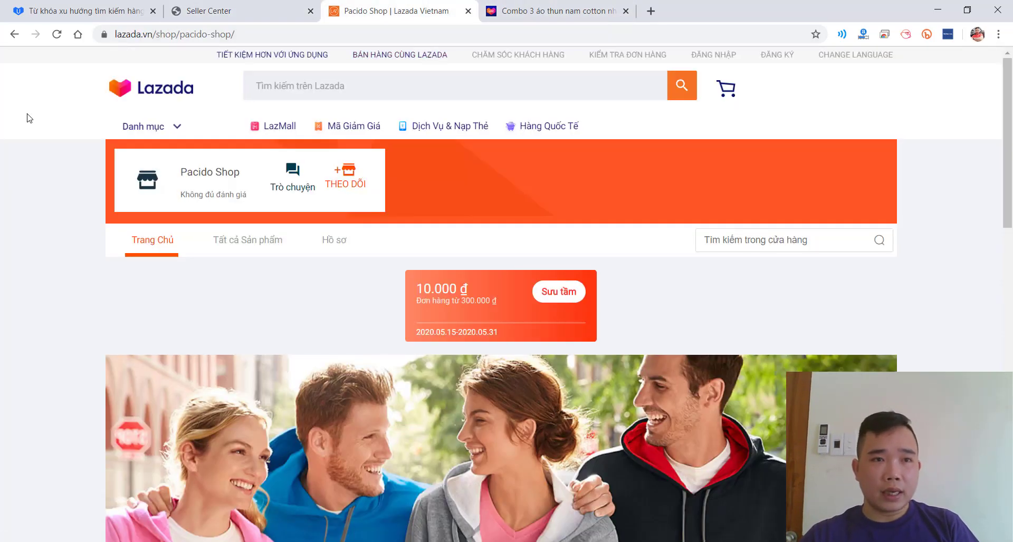
click(57, 34)
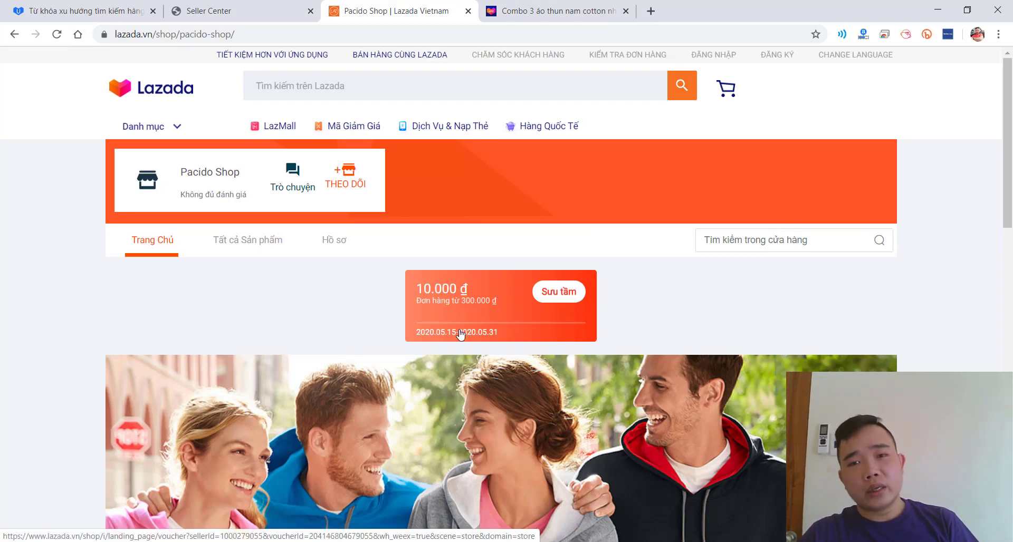
click(223, 6)
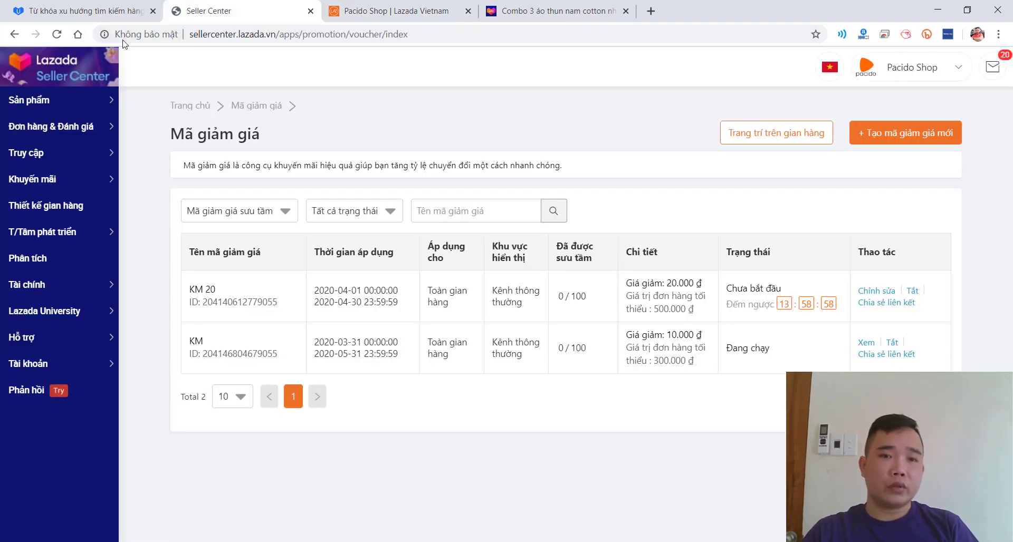
- Start a new collectible voucher (Mã giảm giá sưu tầm) and name it KM 30
click(893, 132)
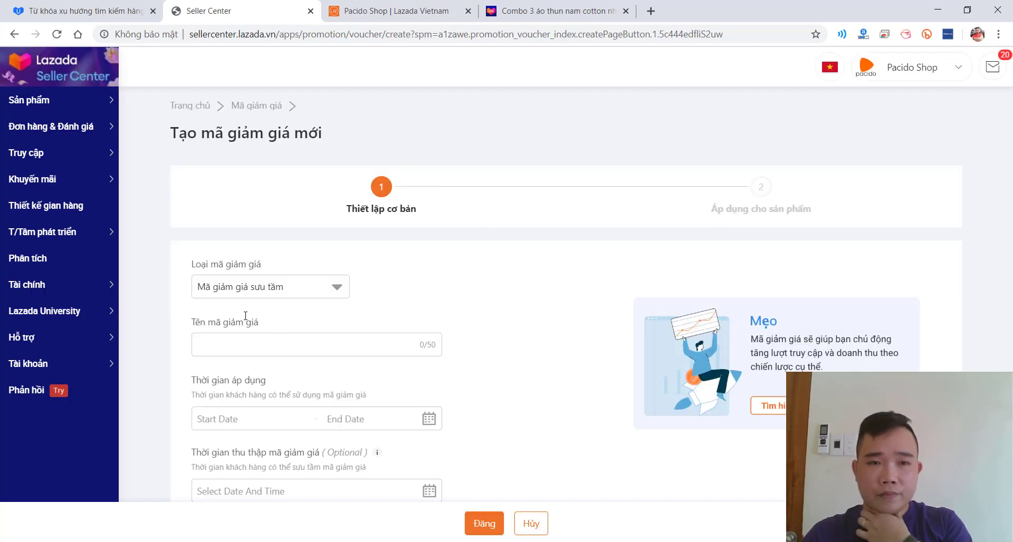
click(274, 288)
click(208, 315)
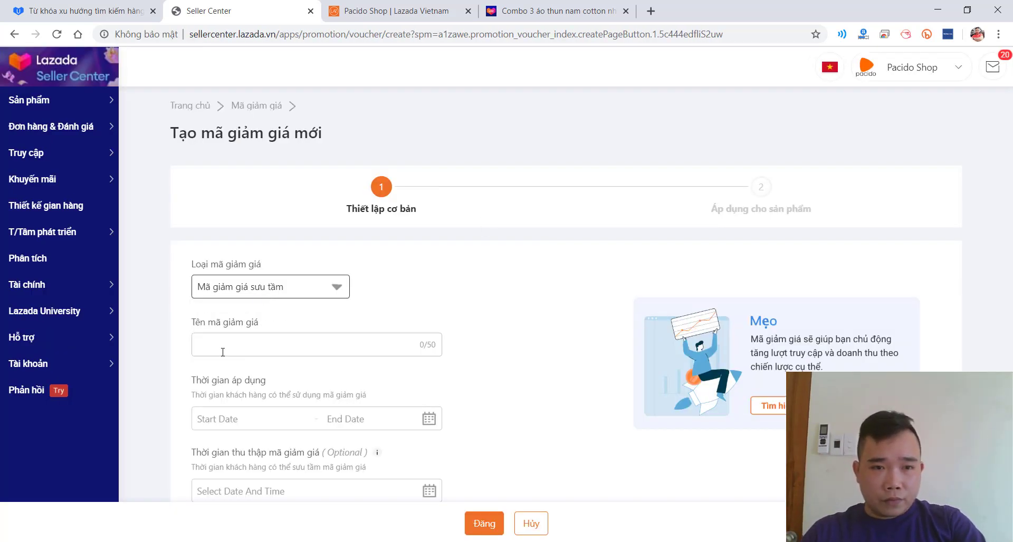
click(221, 349)
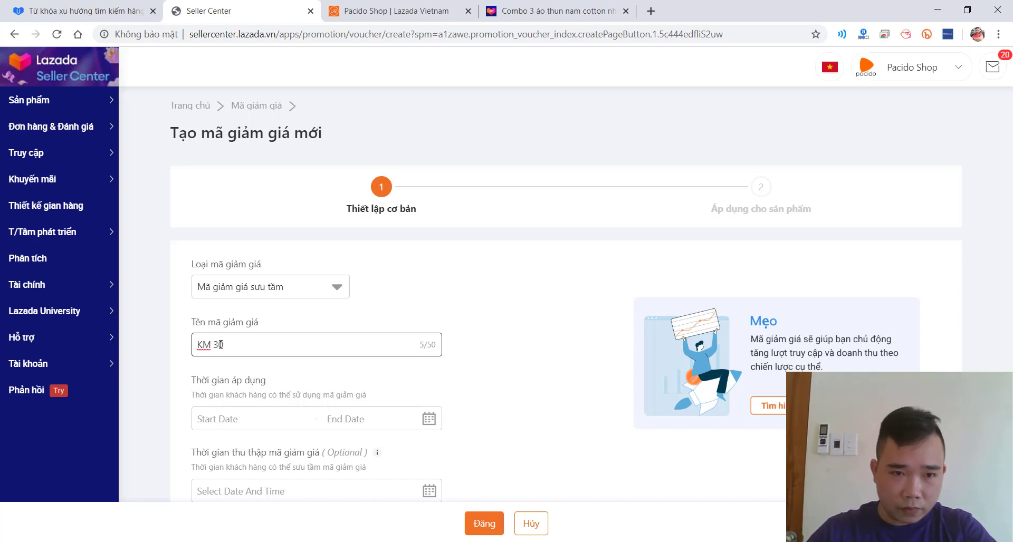
click(249, 419)
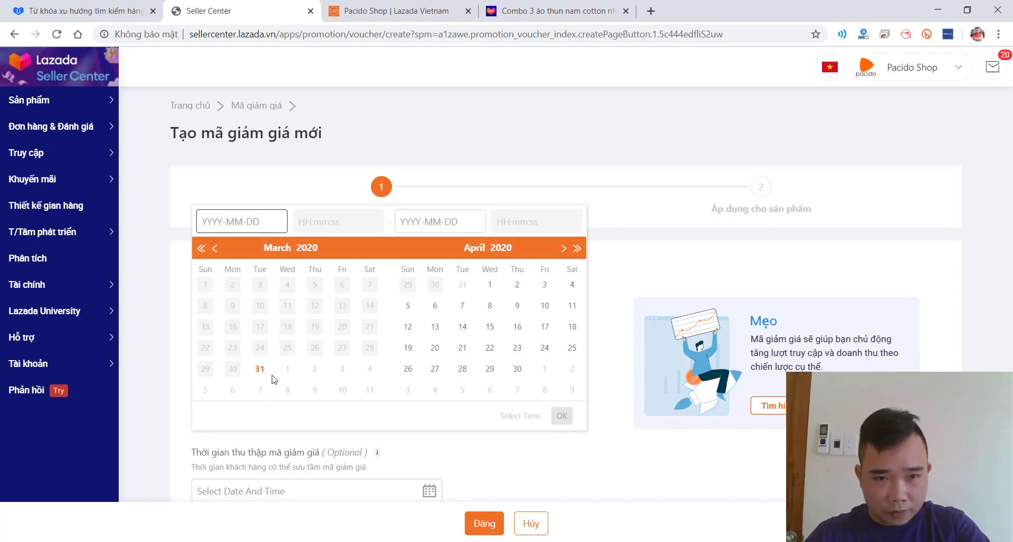
click(343, 372)
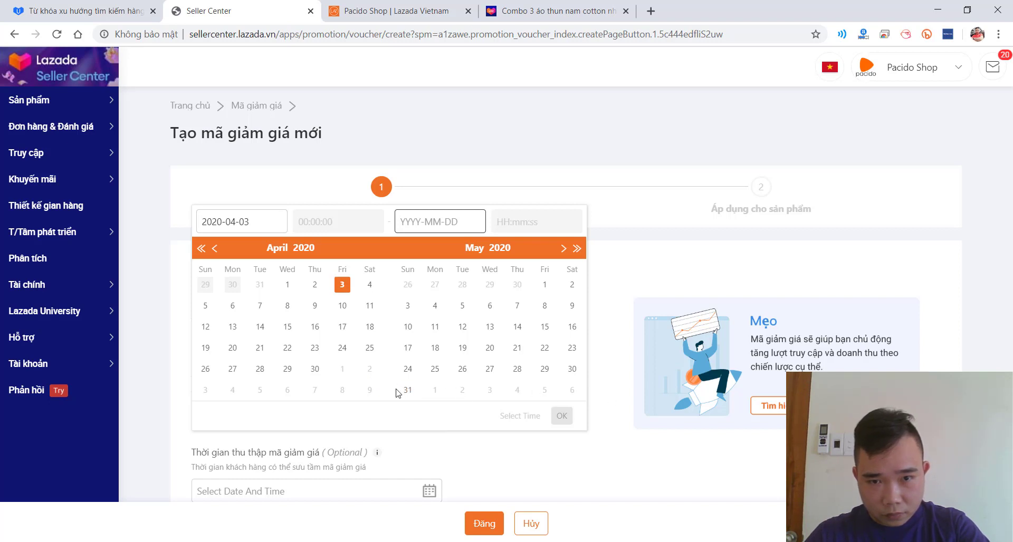
click(572, 390)
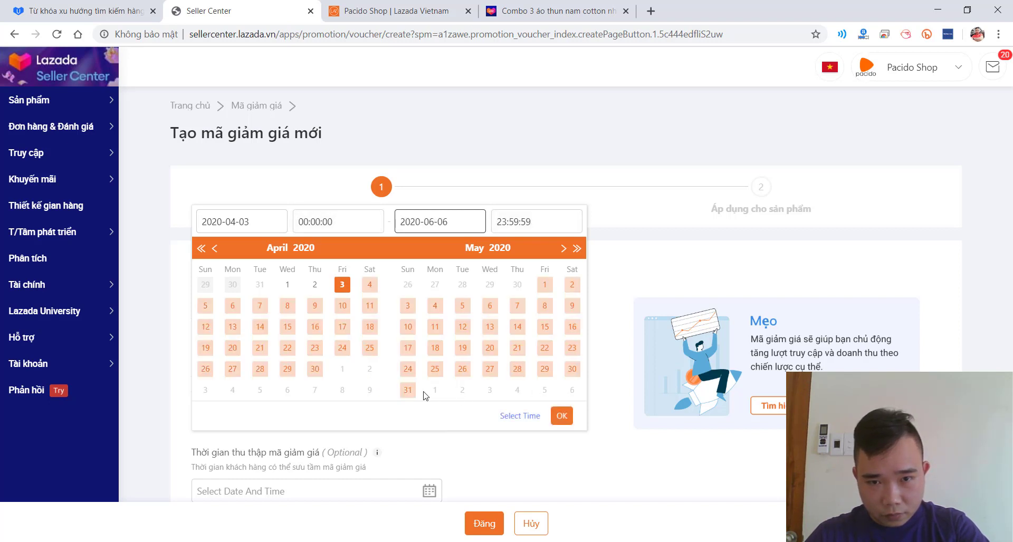
click(407, 391)
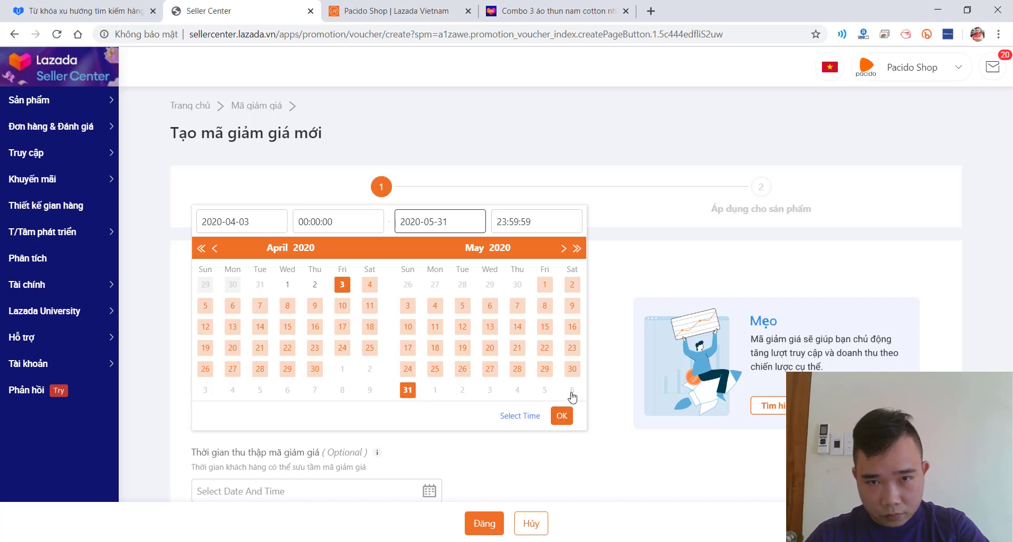
click(572, 395)
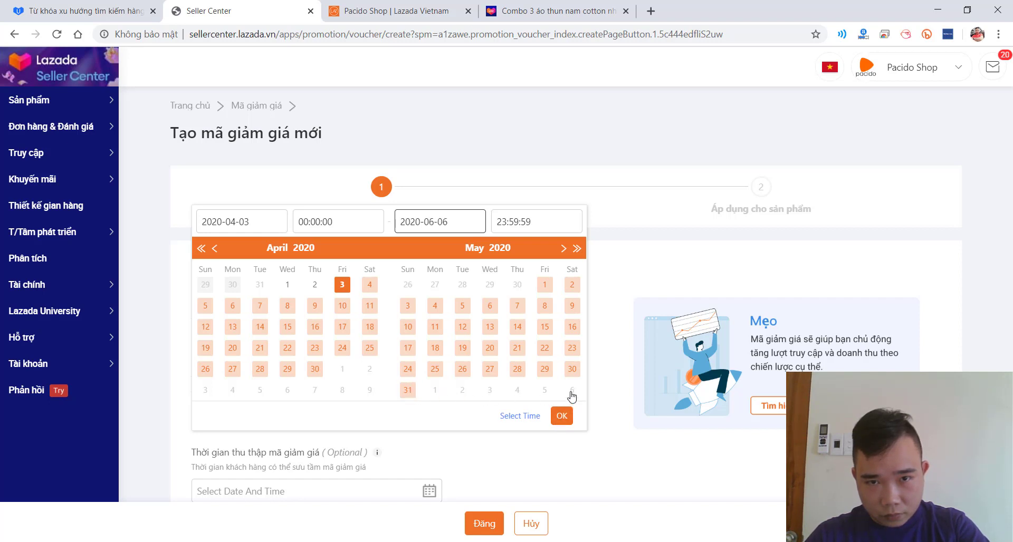
click(407, 392)
click(570, 392)
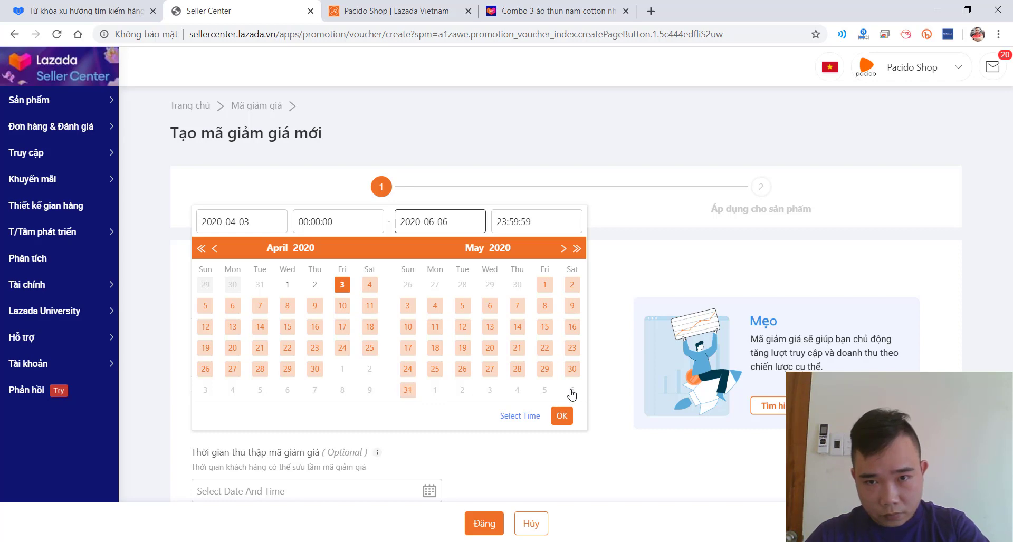
scroll(559, 391, down, 5)
scroll(556, 389, up, 5)
click(408, 391)
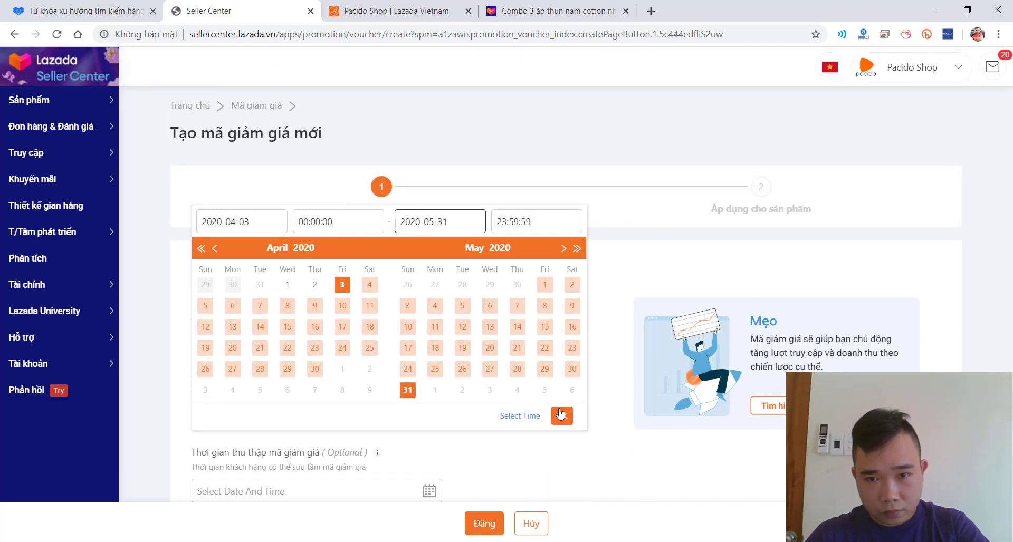
click(562, 415)
scroll(297, 423, down, 2)
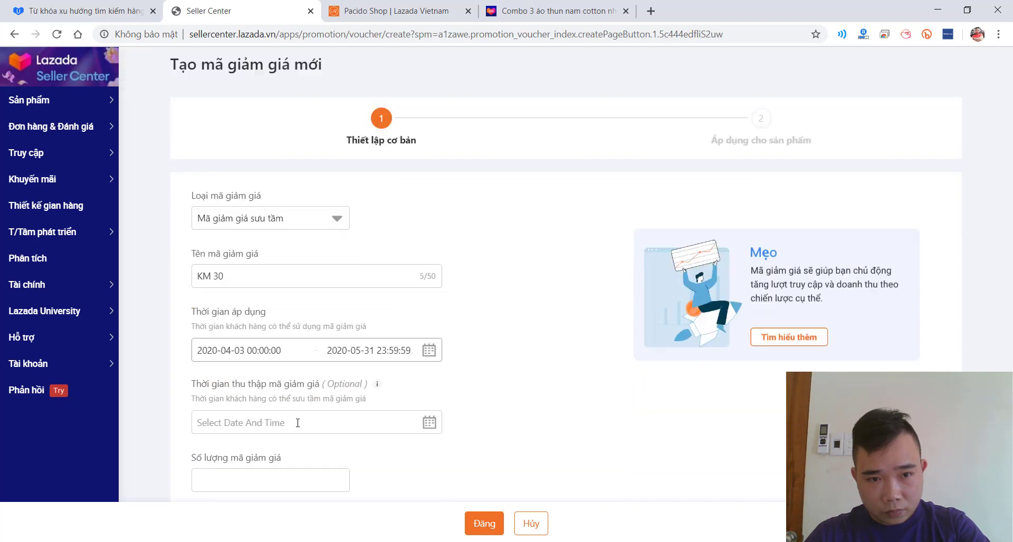
click(324, 358)
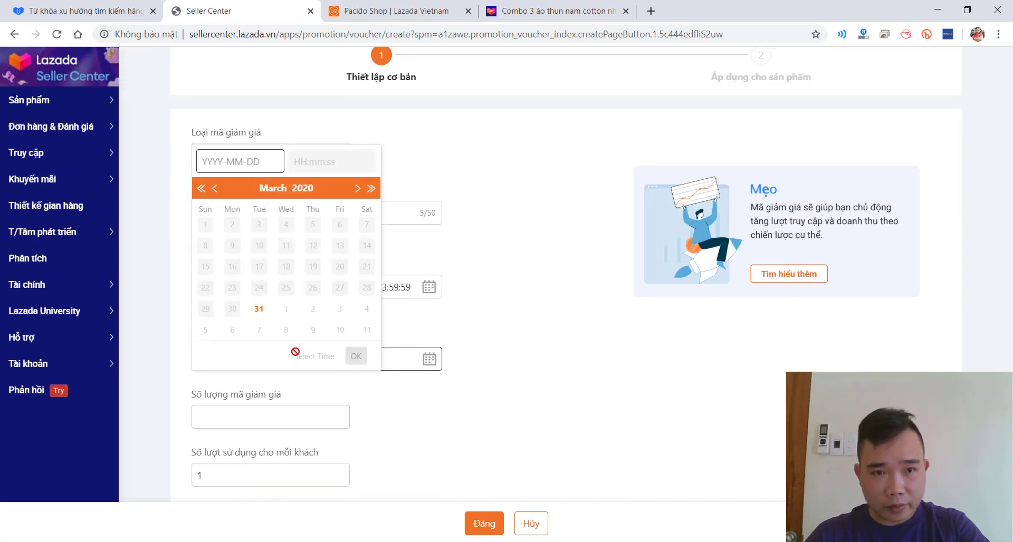
click(314, 311)
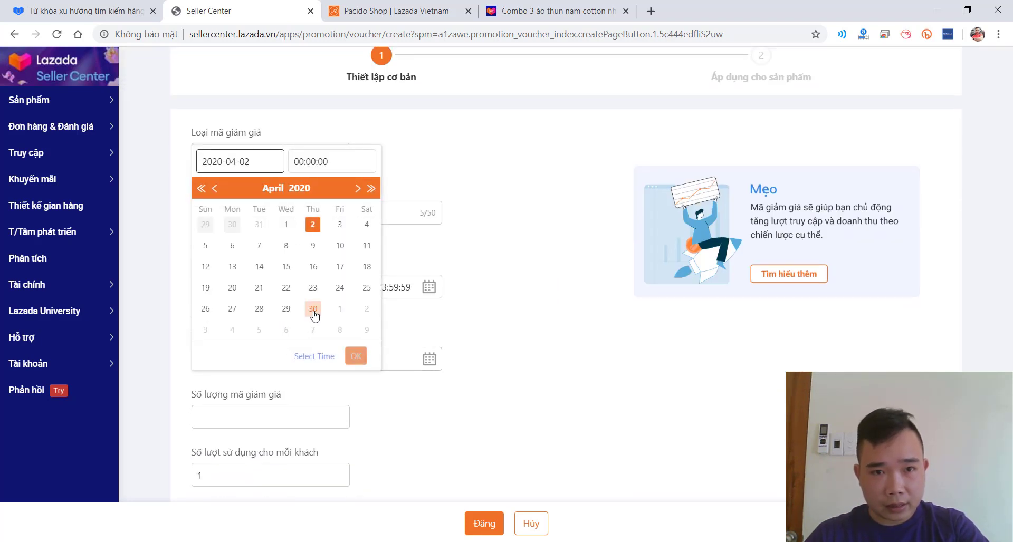
click(490, 348)
scroll(403, 364, down, 2)
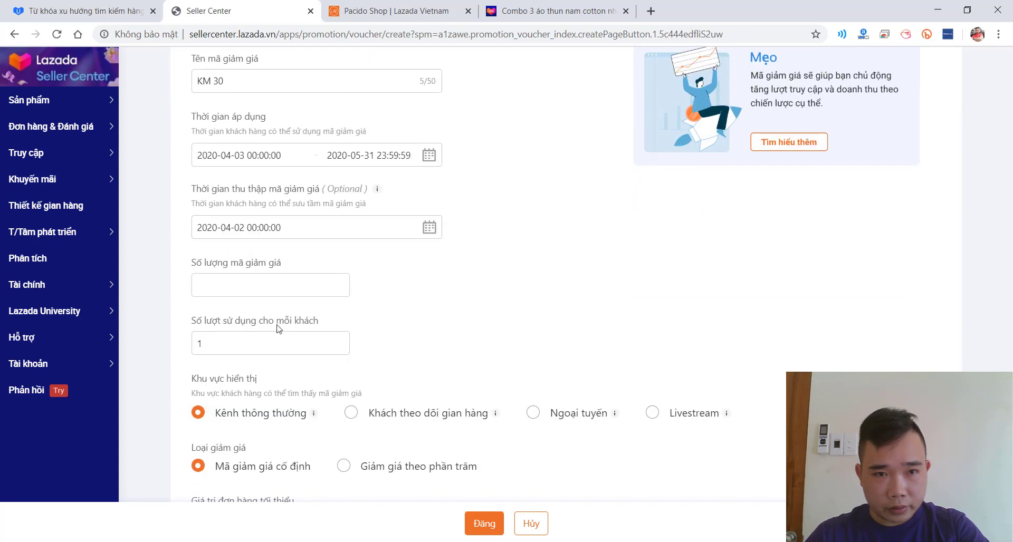
click(237, 276)
text(100)
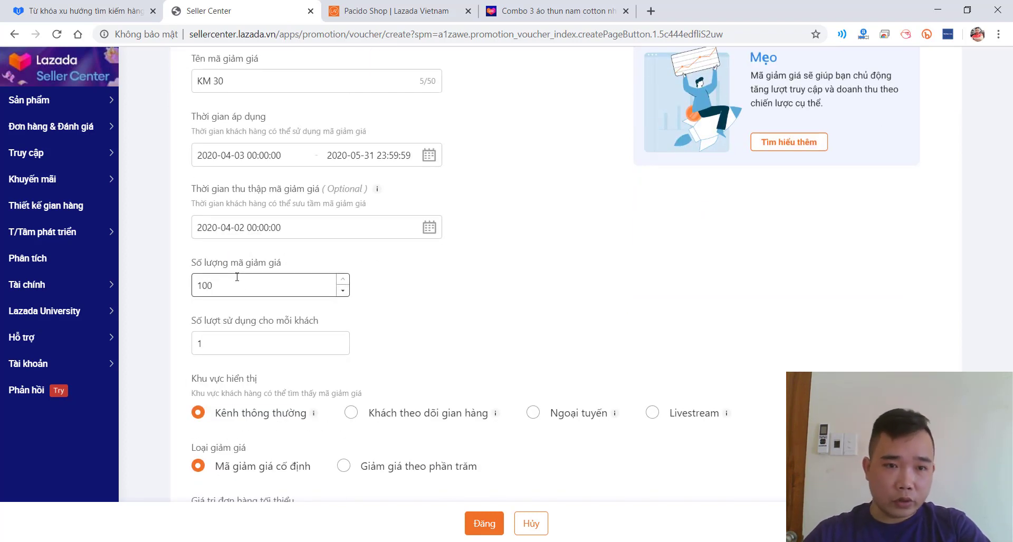
click(244, 338)
scroll(511, 393, down, 2)
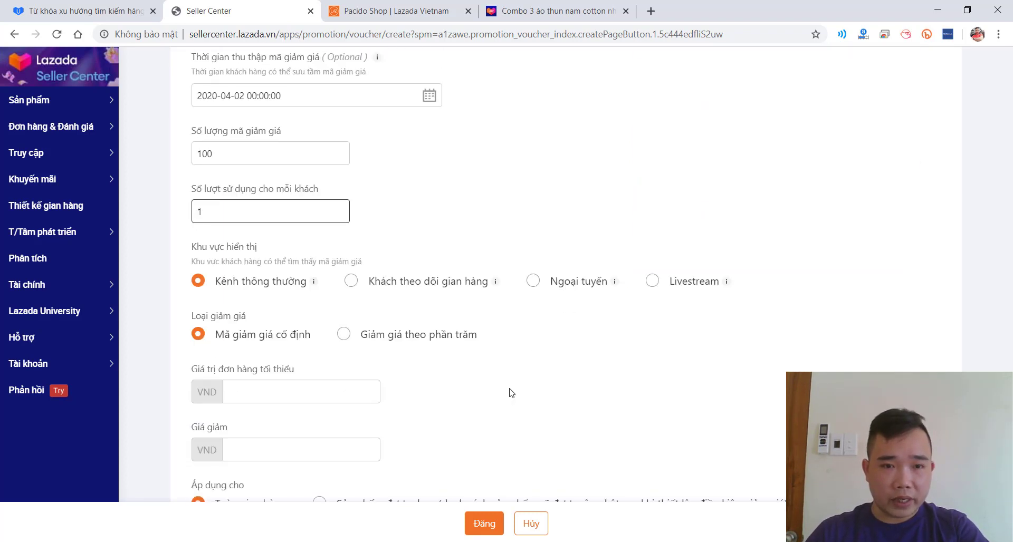
- Set the minimum order value to 600000 VND and the discount (Giá giảm) to 300000 VND, and publish the voucher
click(308, 390)
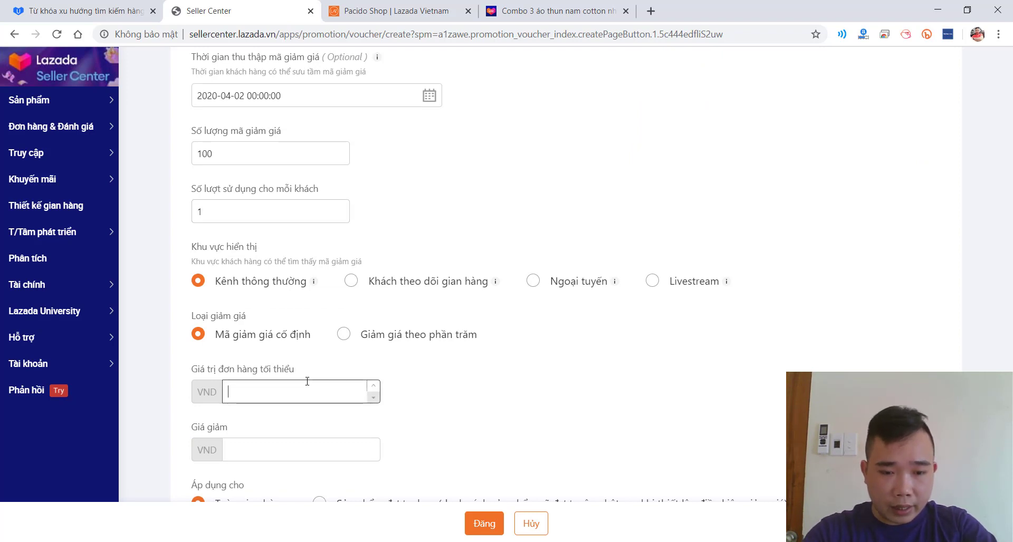
text(600000)
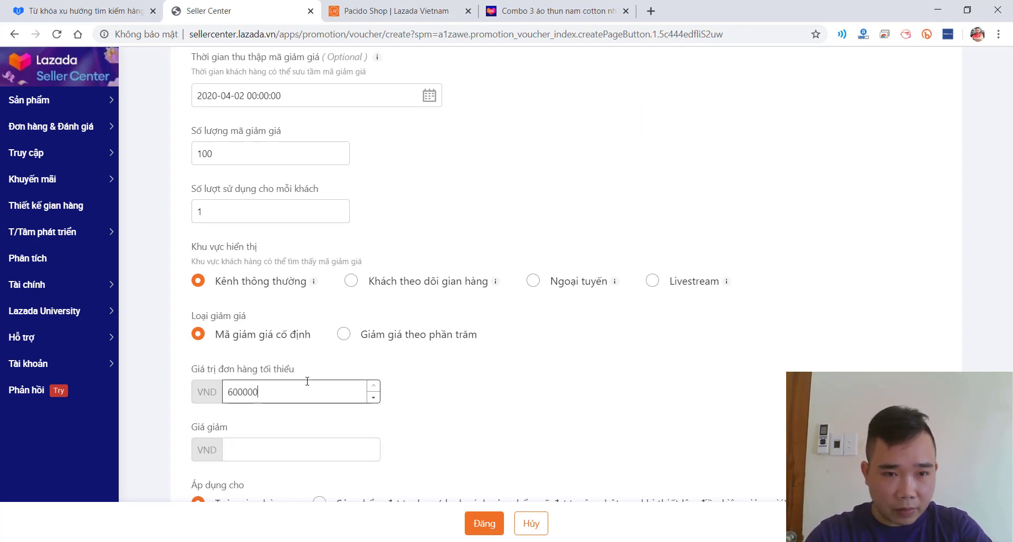
click(243, 451)
text(300000)
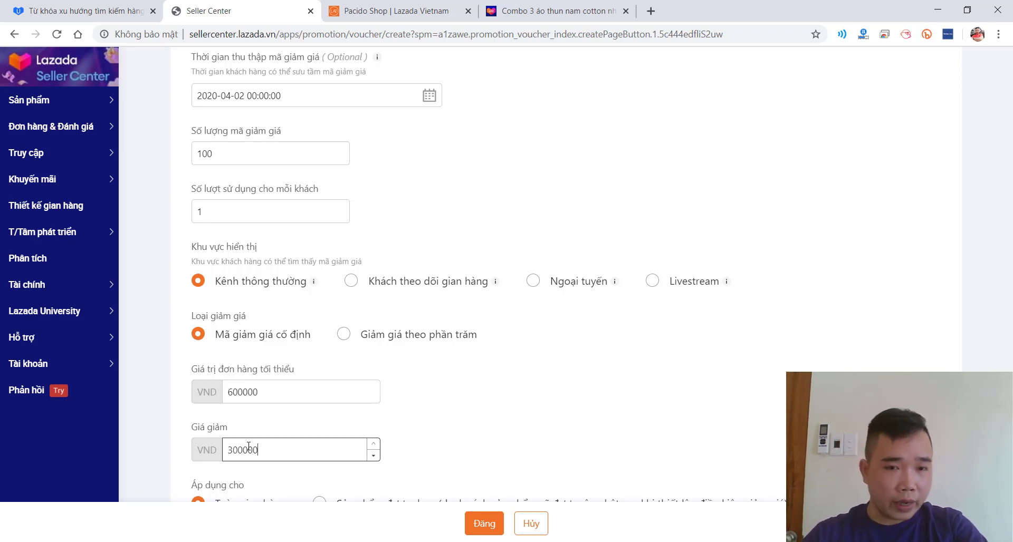
click(289, 426)
scroll(429, 385, up, 2)
scroll(432, 361, down, 5)
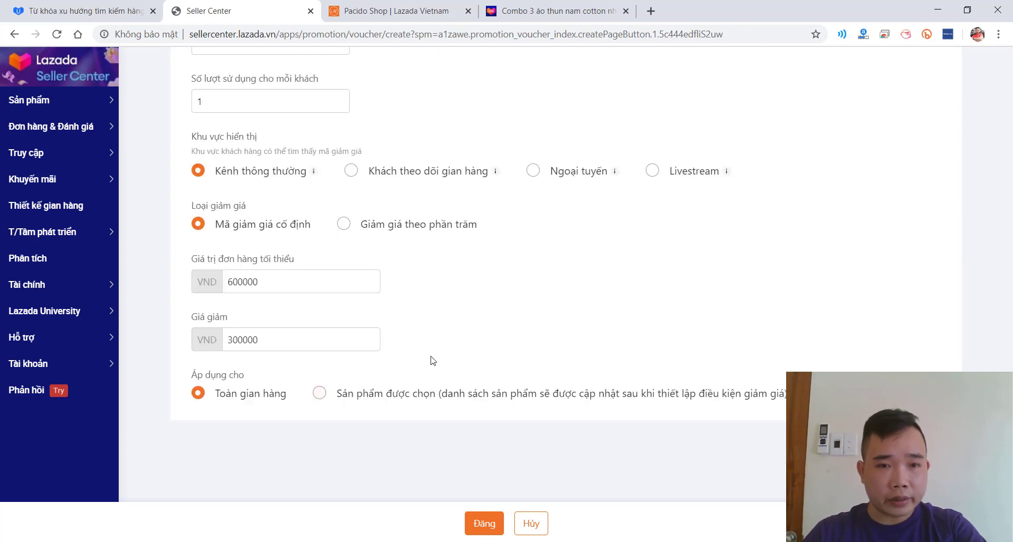
click(483, 524)
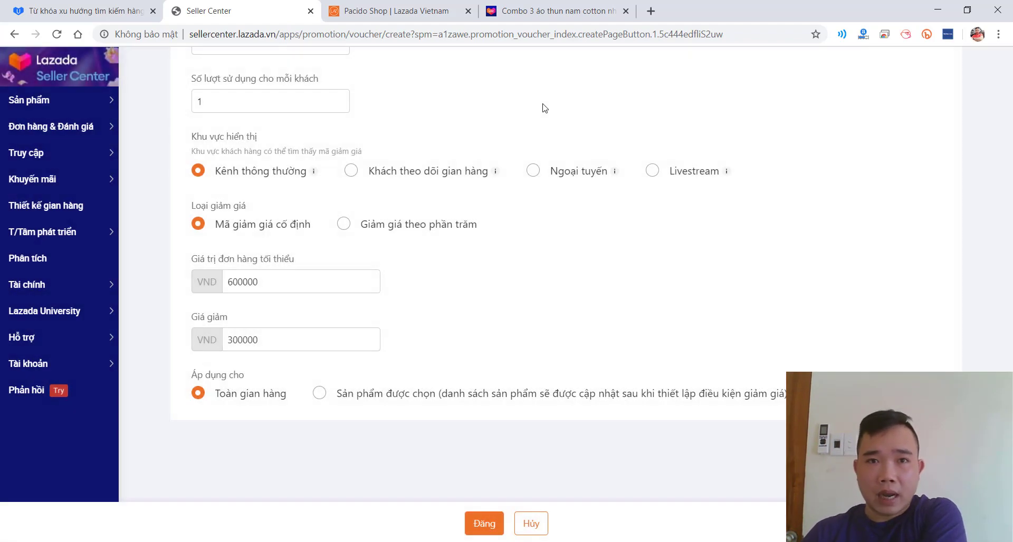
- Reload the Pacido Shop storefront to check its vouchers, and start another new voucher from the Seller Center voucher list
click(554, 34)
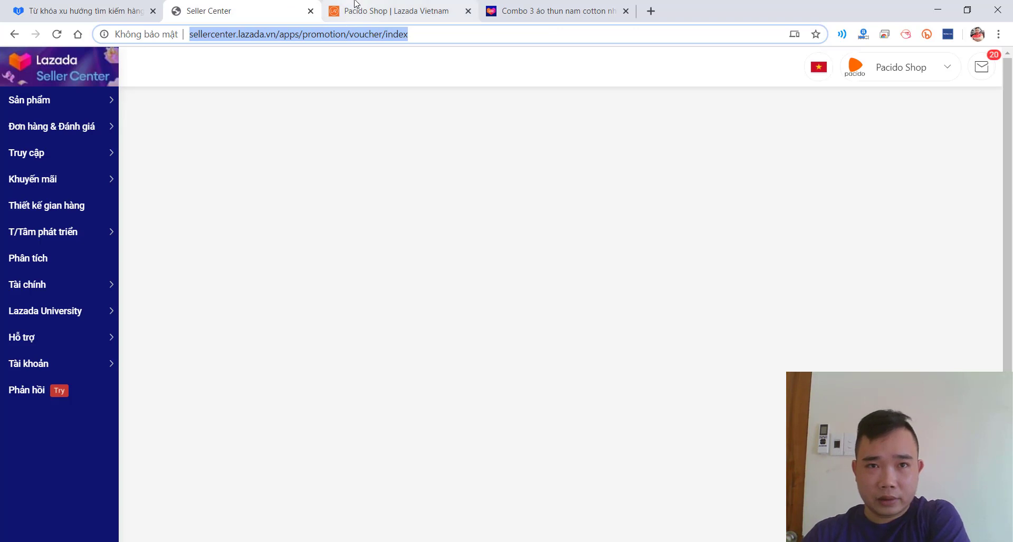
click(355, 5)
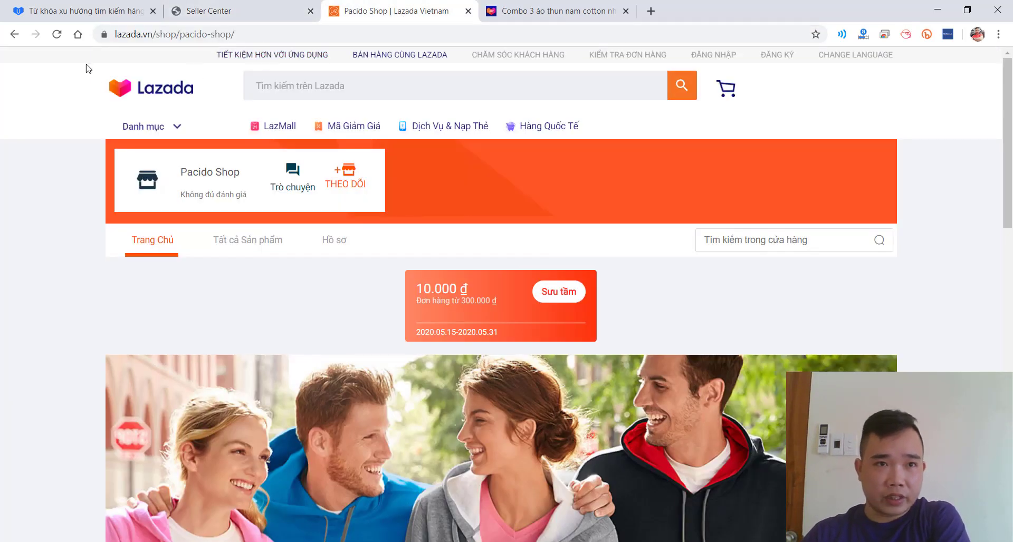
click(57, 35)
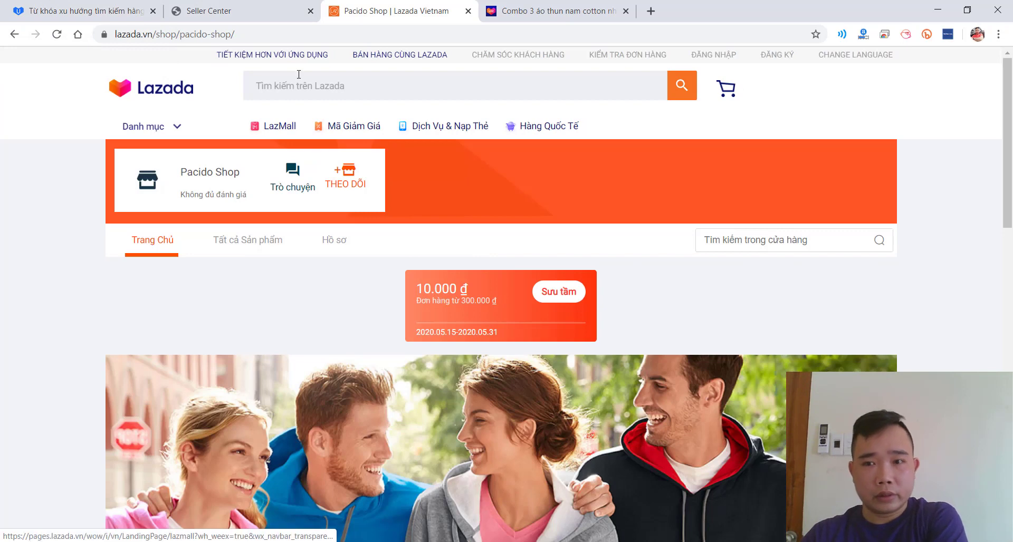
click(235, 5)
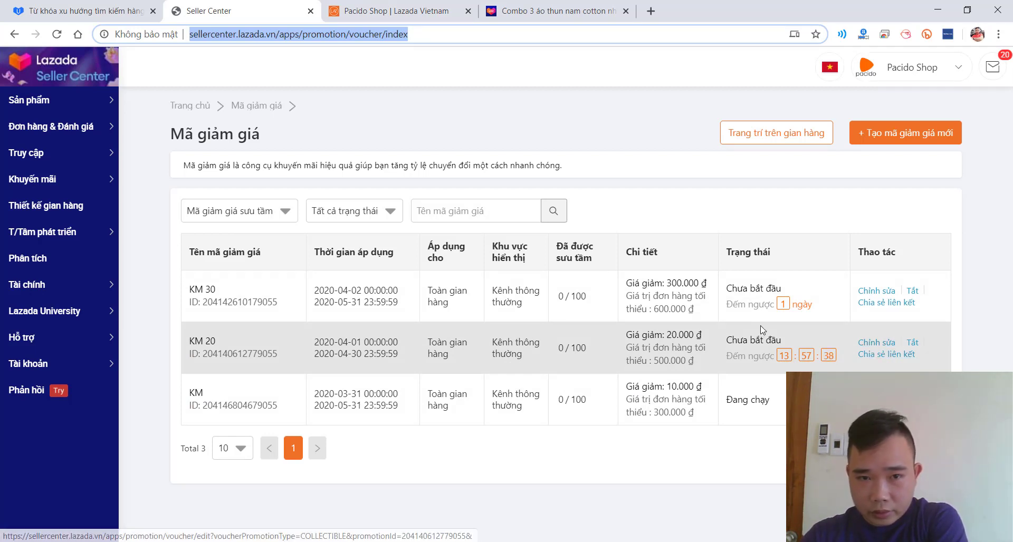
click(890, 136)
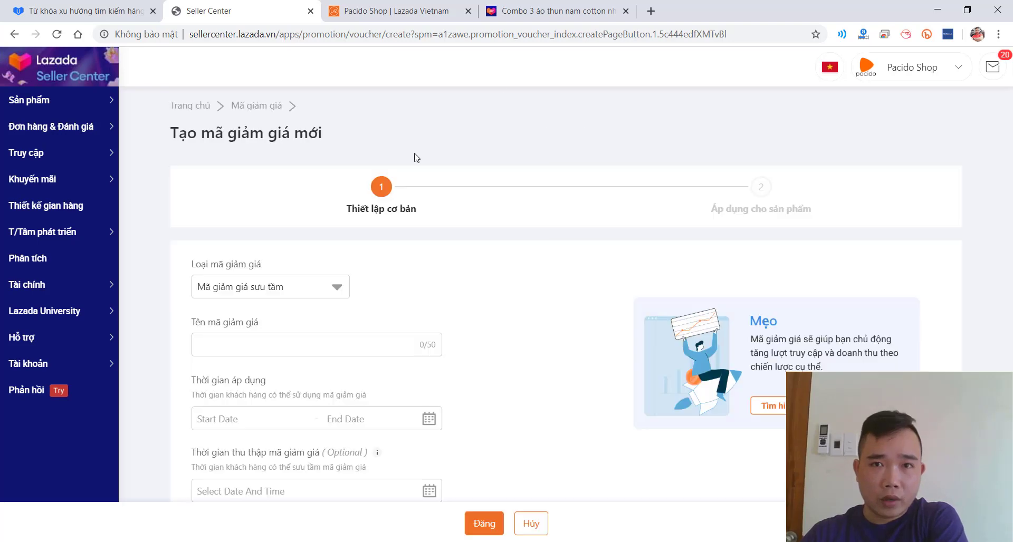
- Reload the Combo 3 T-shirt product page, expand its promotion (Khuyến mãi) to check the vouchers, and return to the new voucher form
click(554, 11)
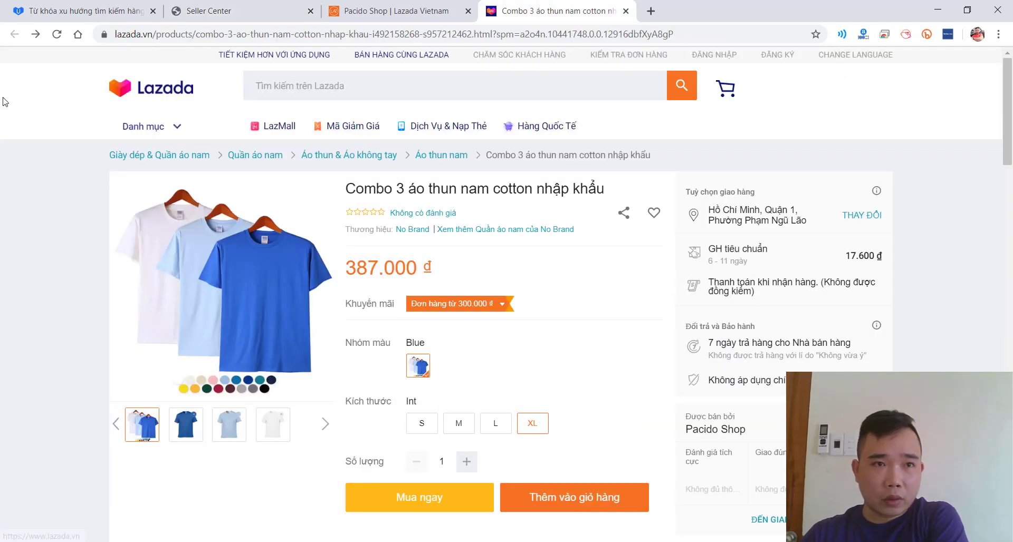
click(57, 35)
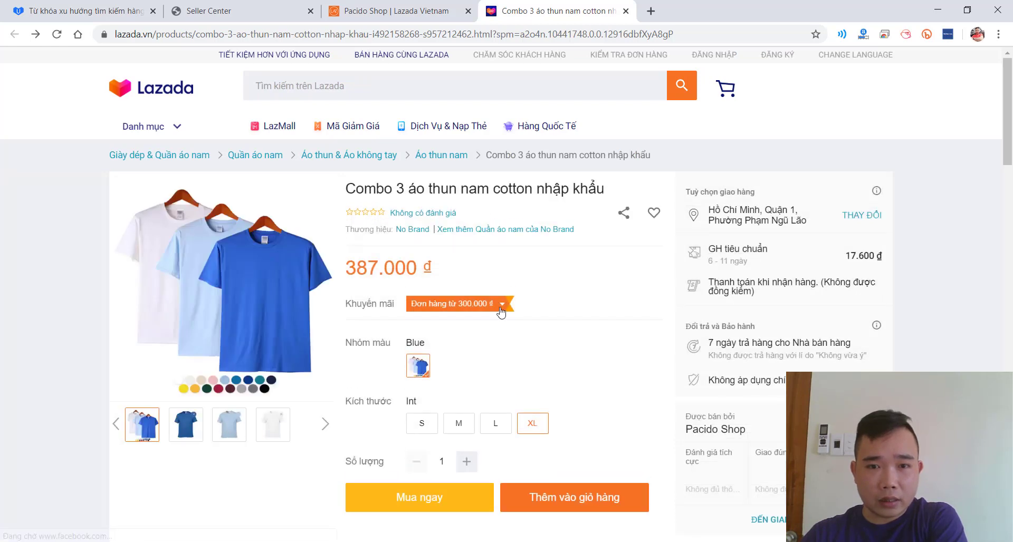
click(501, 311)
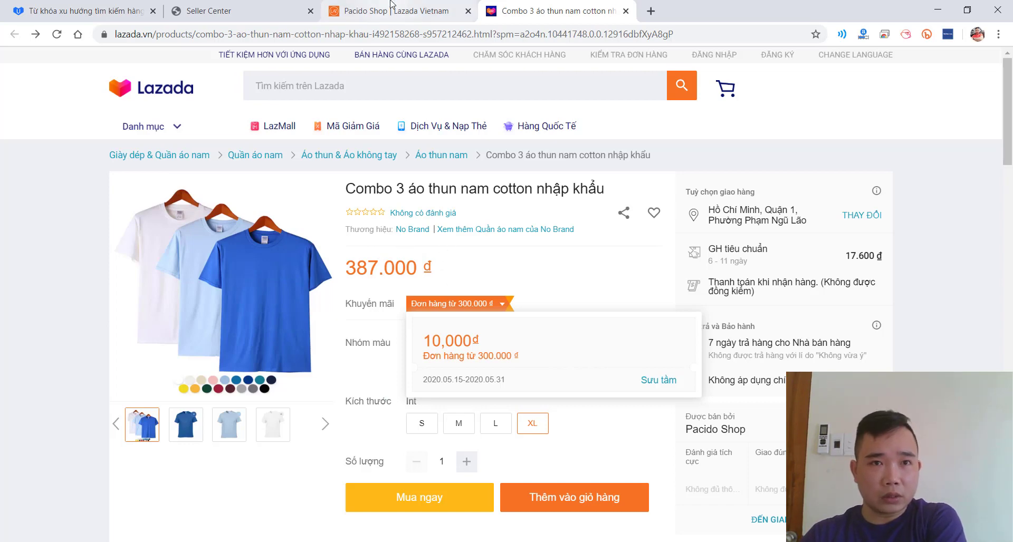
click(338, 5)
click(299, 5)
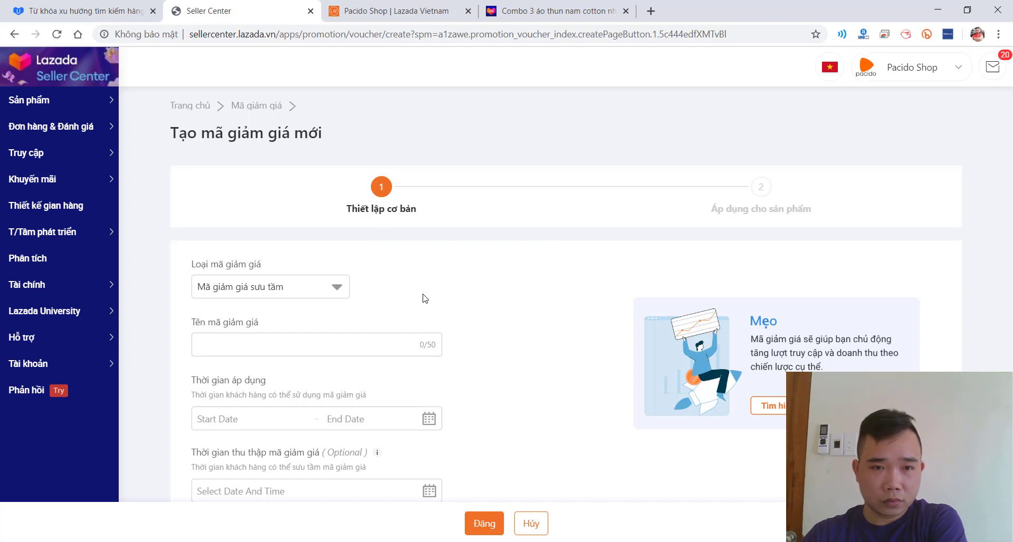
scroll(425, 298, down, 3)
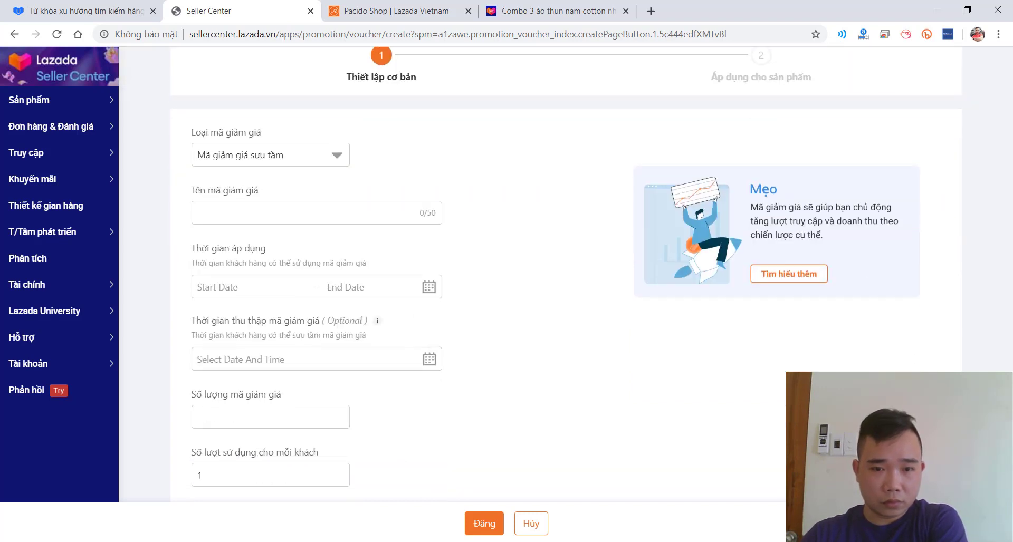
key(F9)
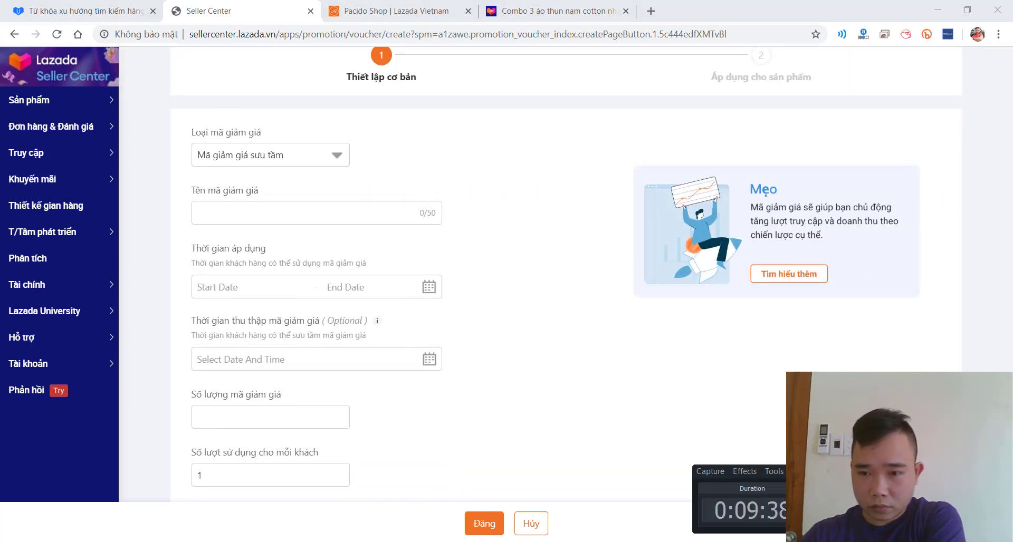
click(435, 427)
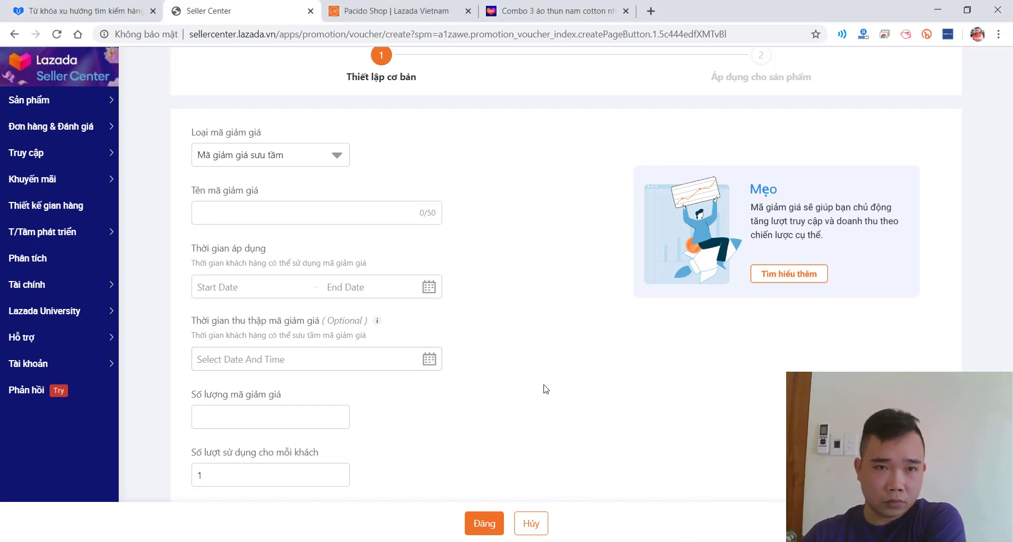
click(243, 218)
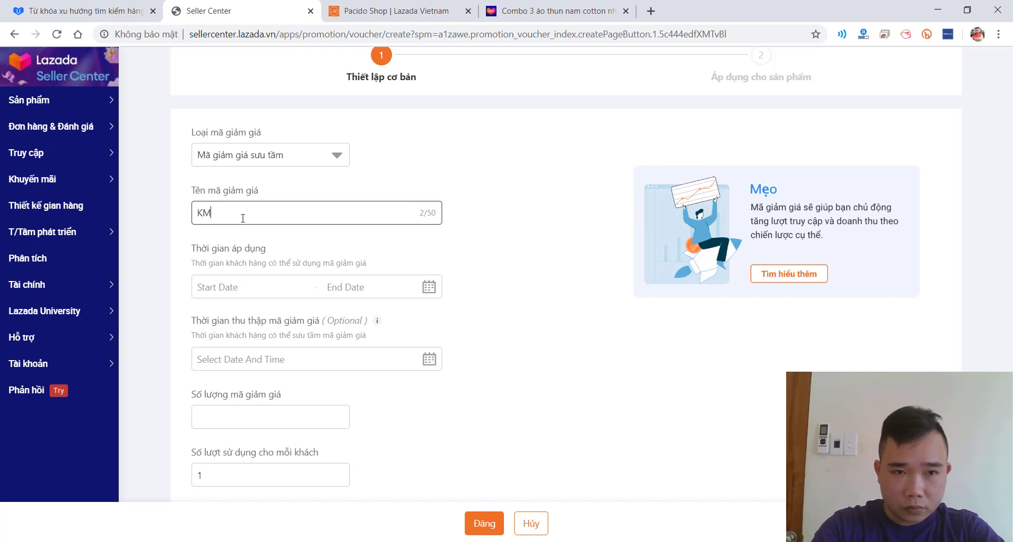
click(227, 287)
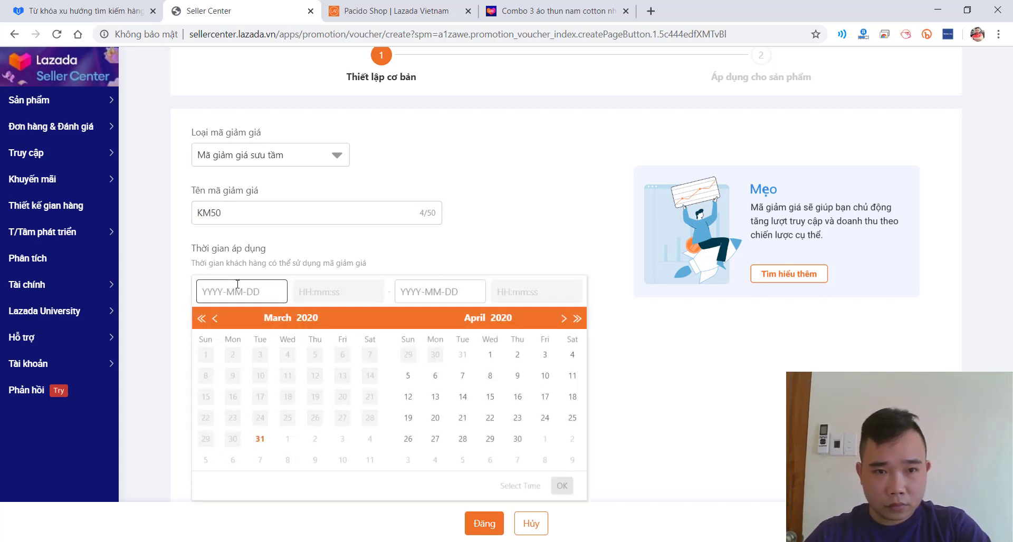
click(291, 441)
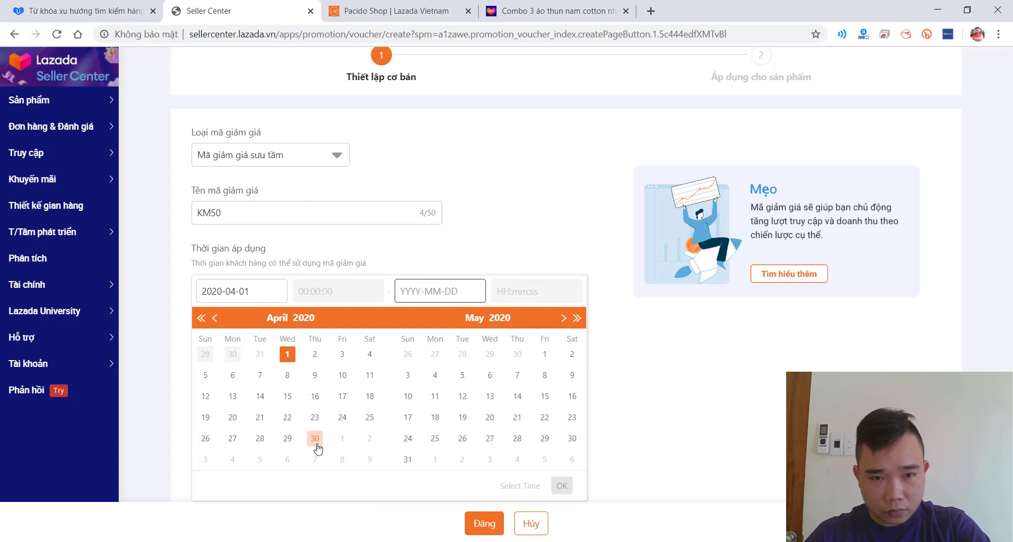
click(314, 354)
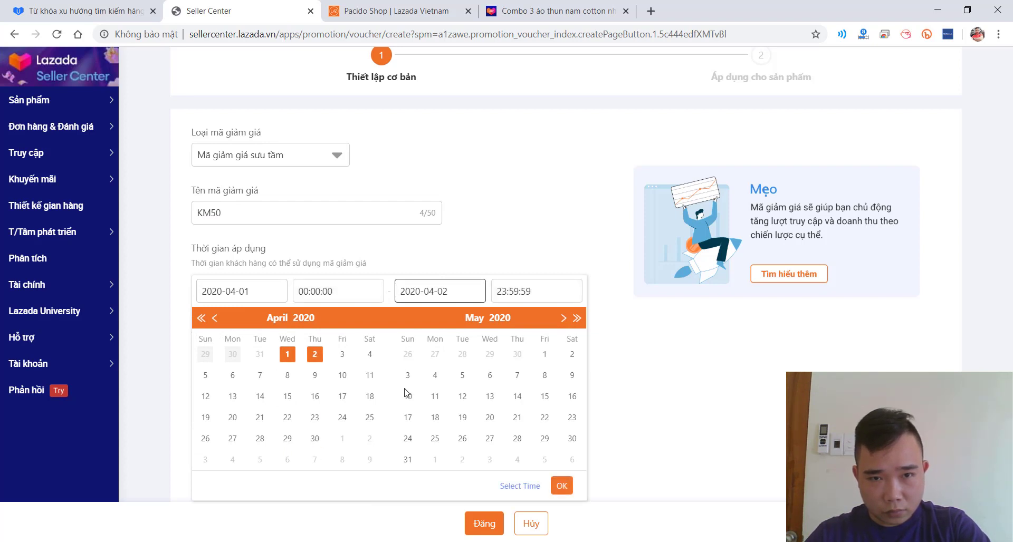
click(569, 460)
click(562, 486)
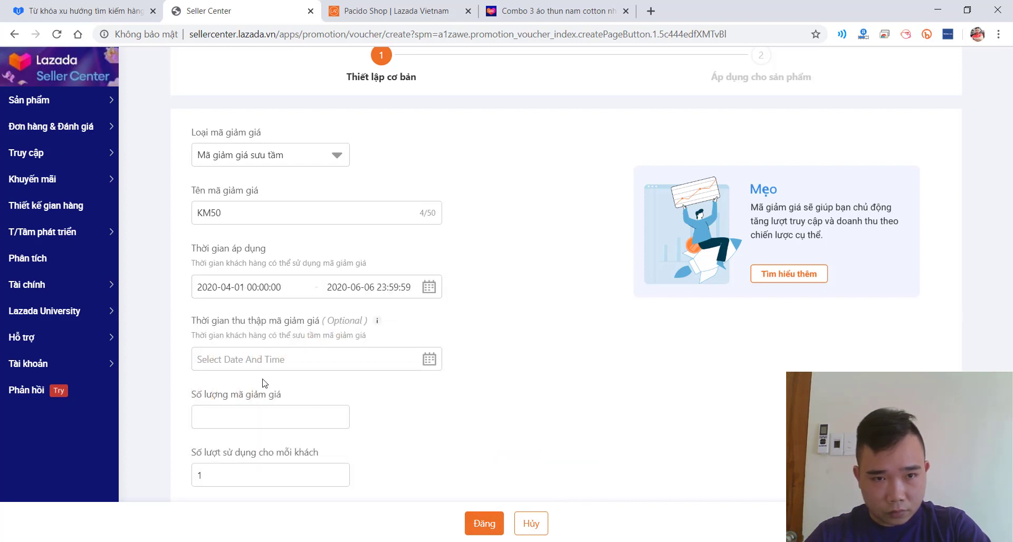
click(242, 290)
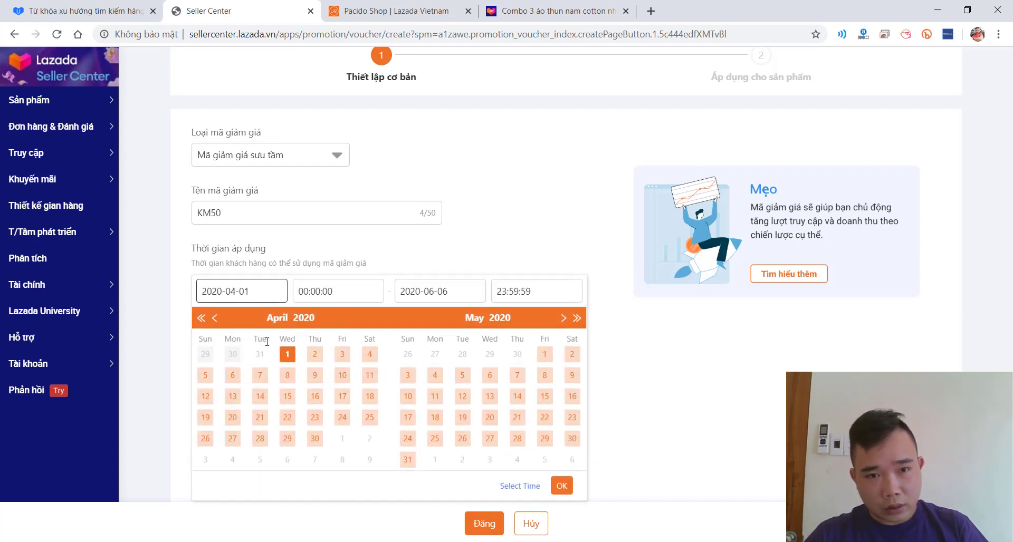
click(315, 354)
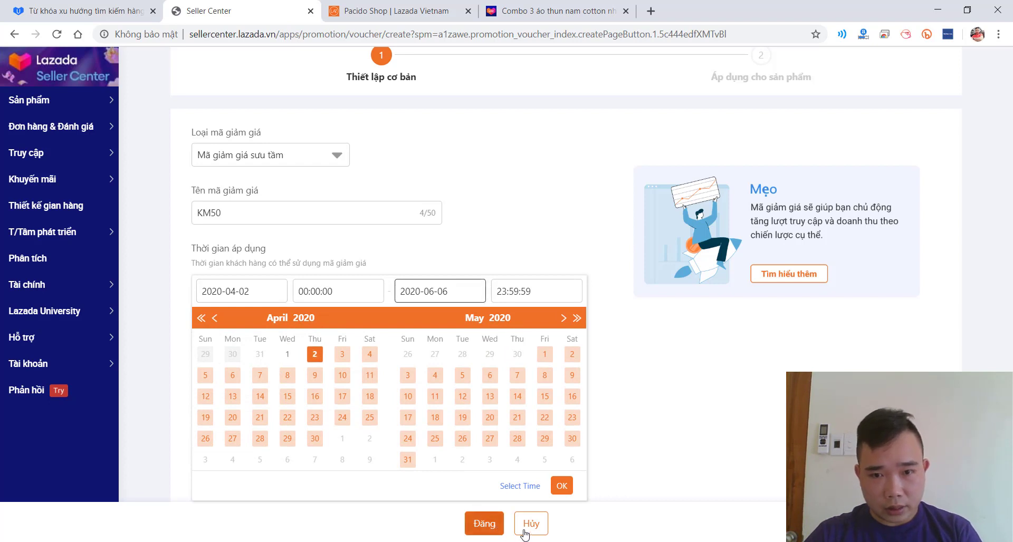
click(563, 486)
click(296, 357)
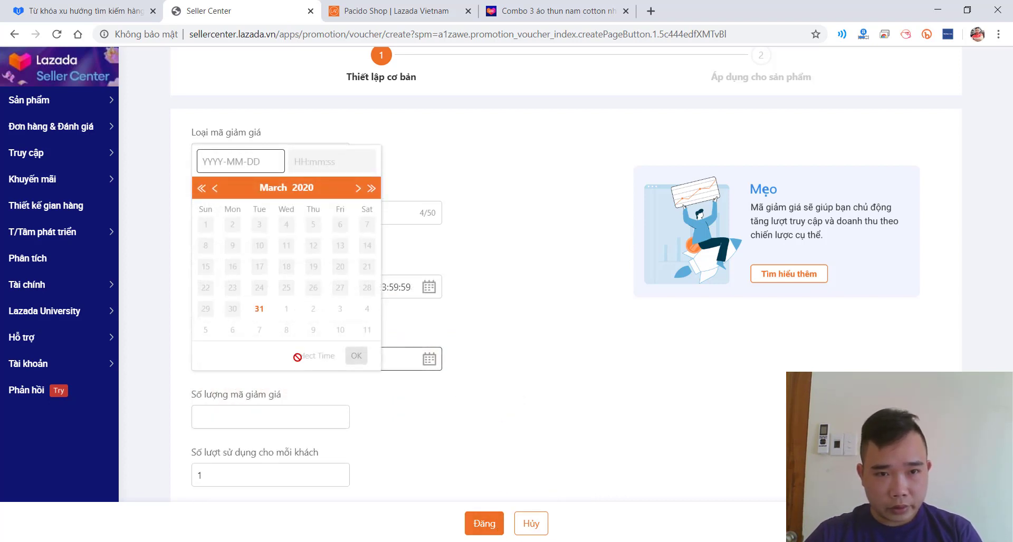
click(285, 311)
click(485, 525)
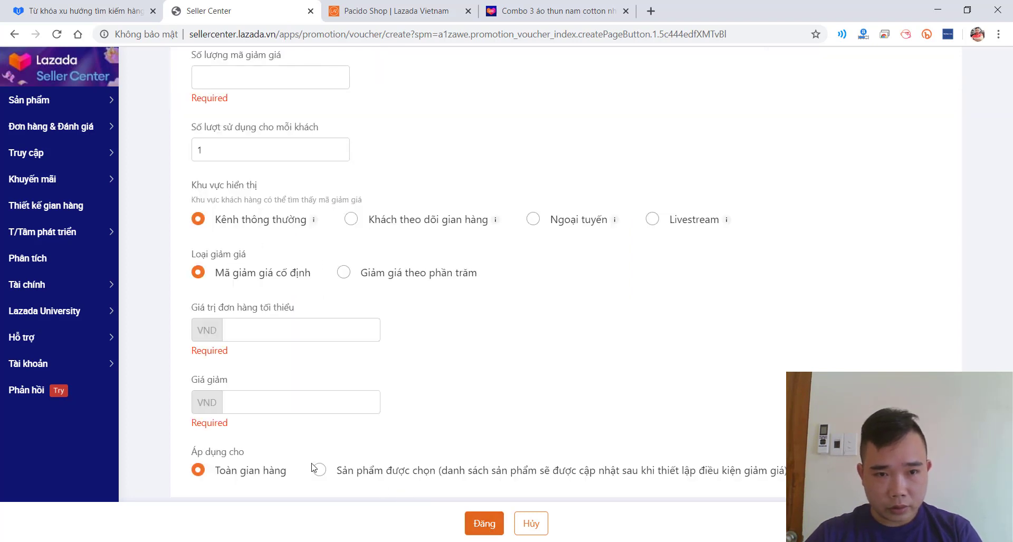
- Set the number of vouchers (Số lượng mã giảm giá) to 1000
click(259, 336)
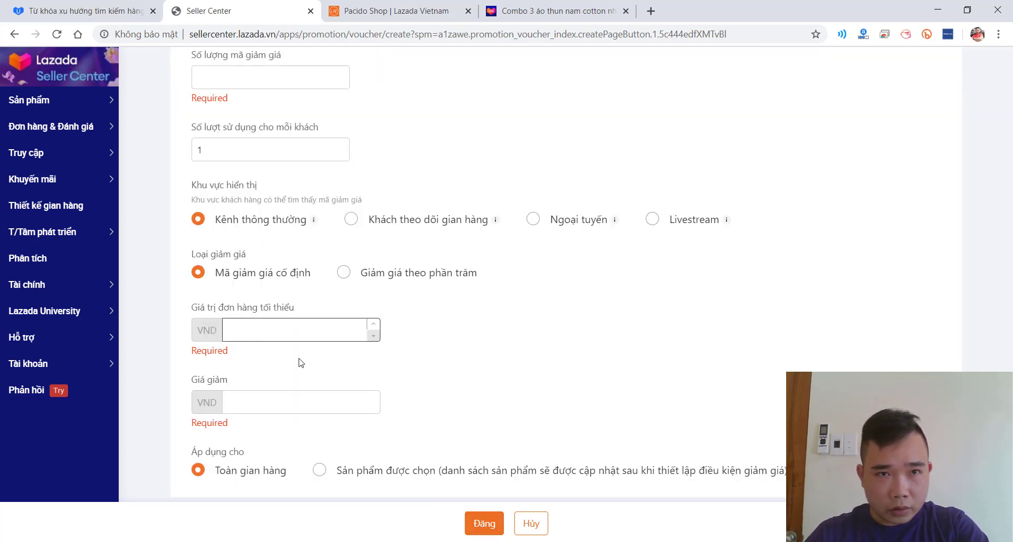
scroll(301, 363, up, 2)
click(262, 210)
text(10)
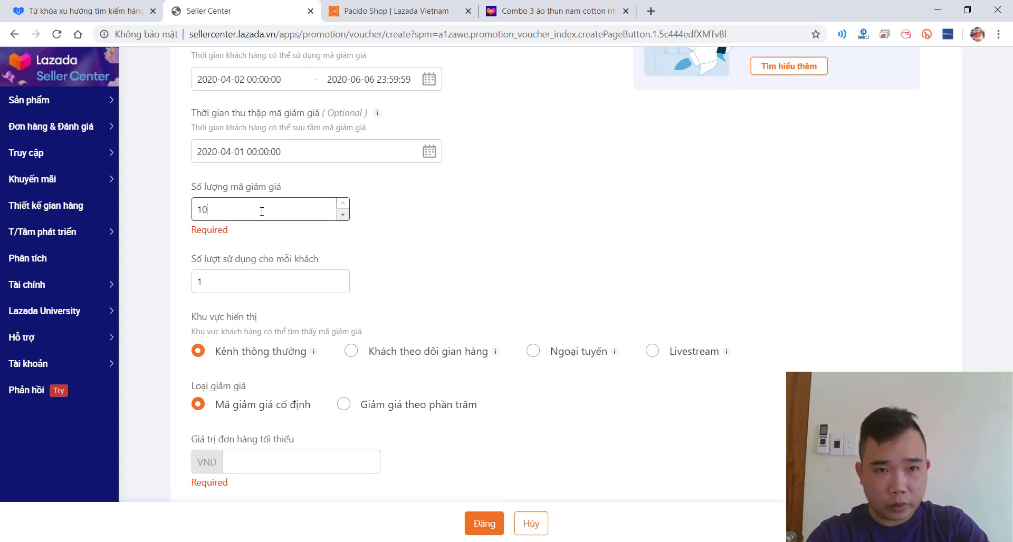
text(00)
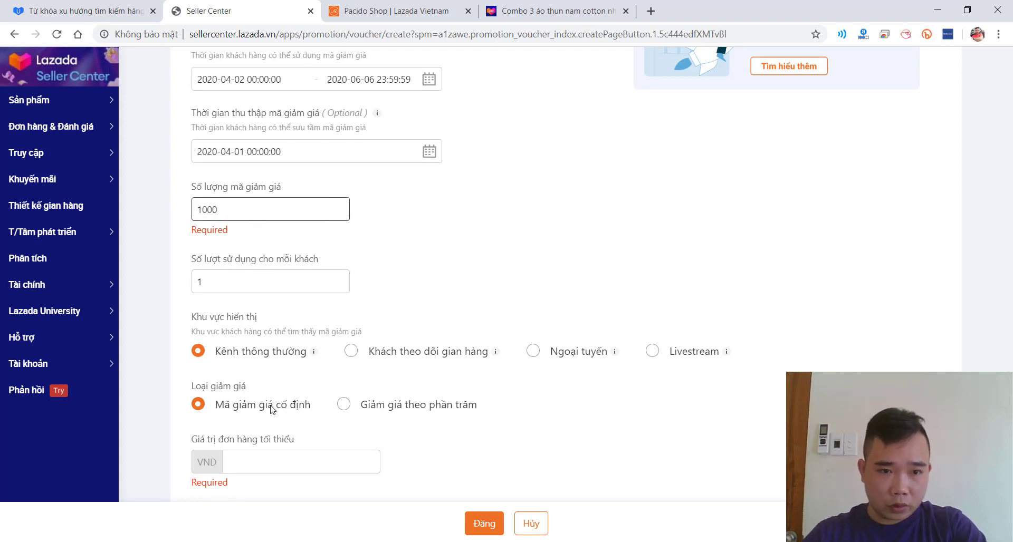
- Set the minimum order value (Giá trị đơn hàng tối thiểu) to 1000000 VND and the discount (Giá giảm) to 50000 VND
scroll(271, 410, down, 2)
click(272, 331)
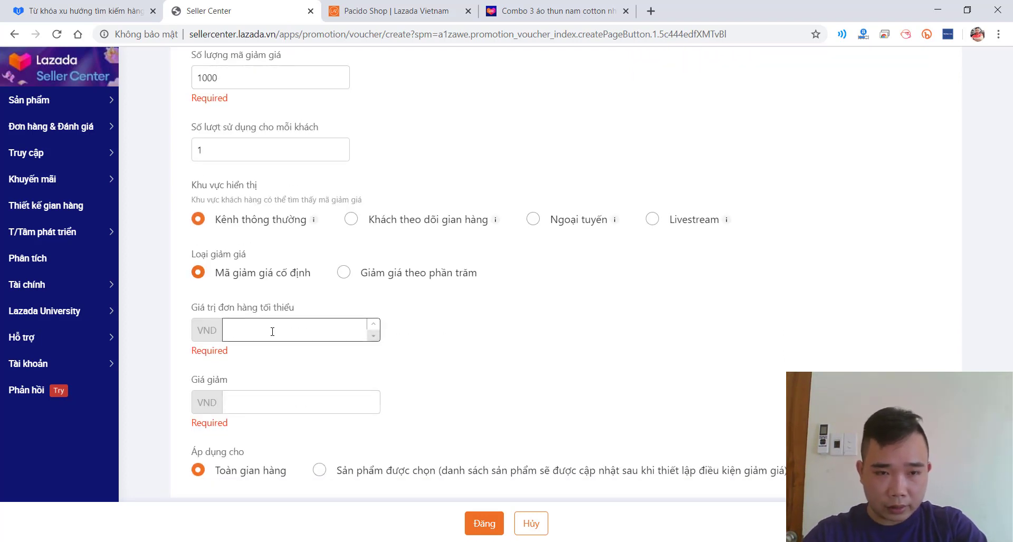
text(1000000)
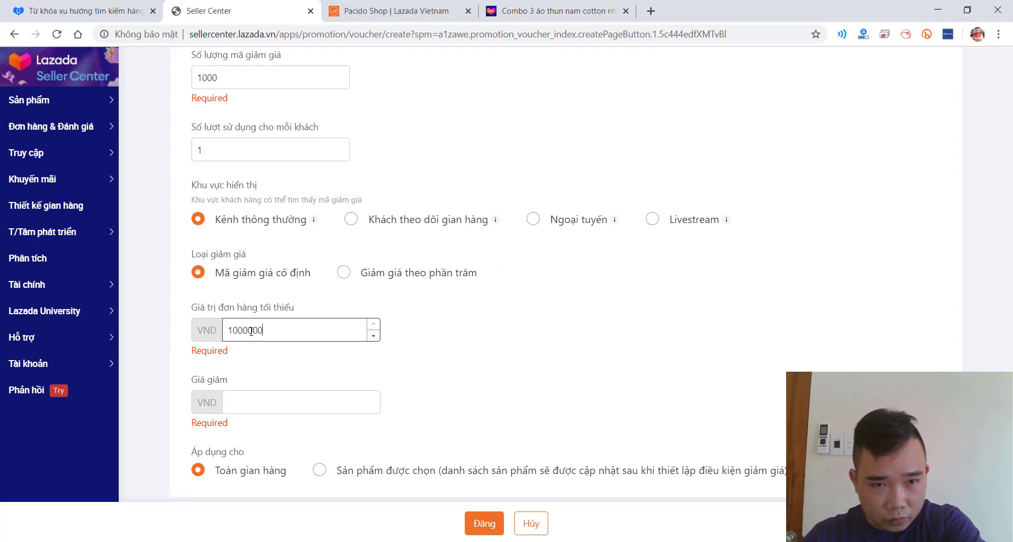
drag(247, 330, 237, 336)
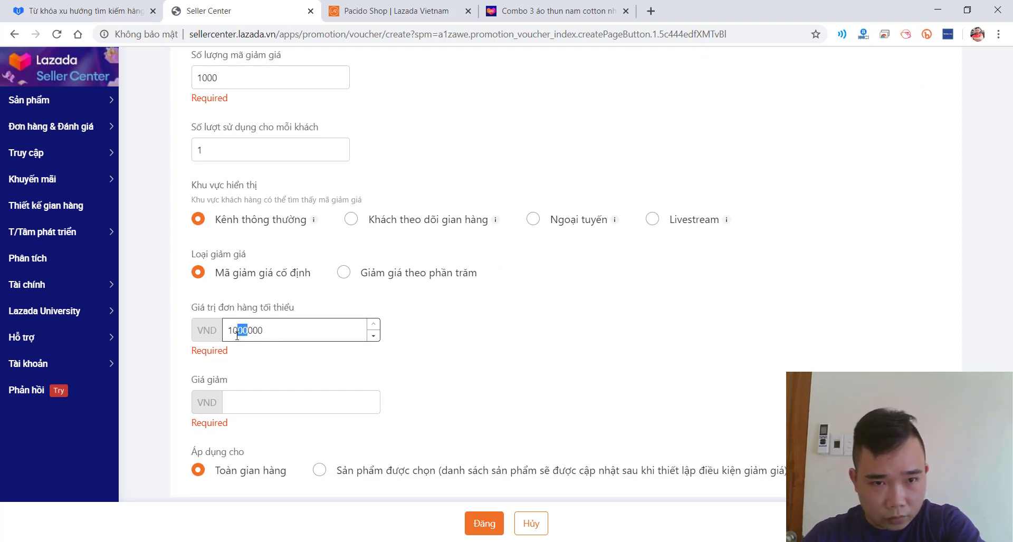
click(262, 409)
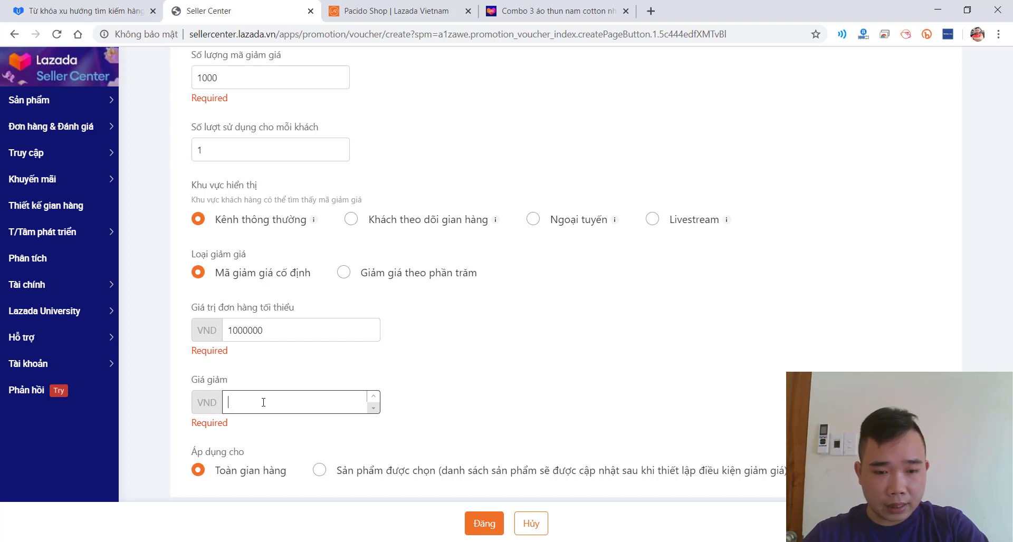
text(50000)
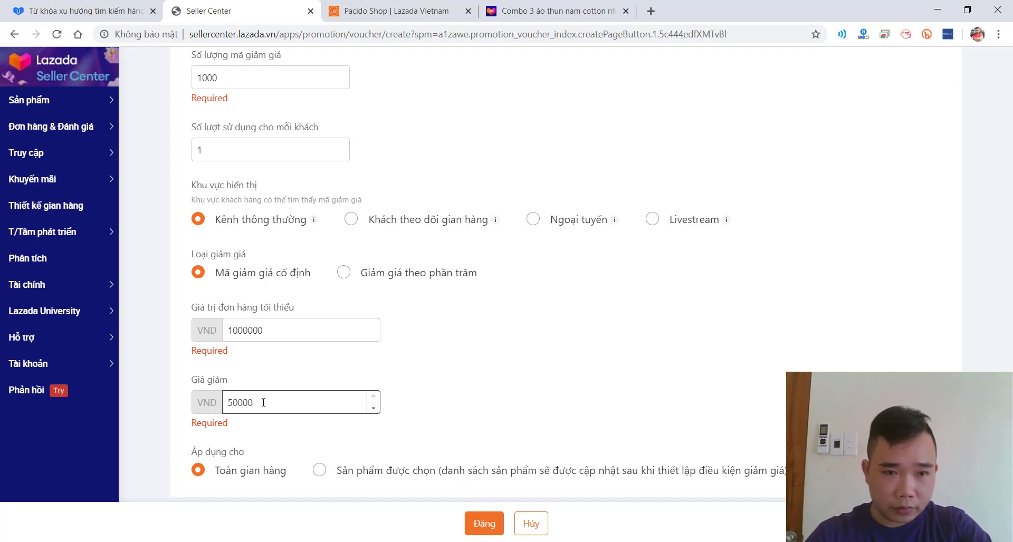
- Publish the KM50 voucher
scroll(325, 385, down, 2)
click(290, 431)
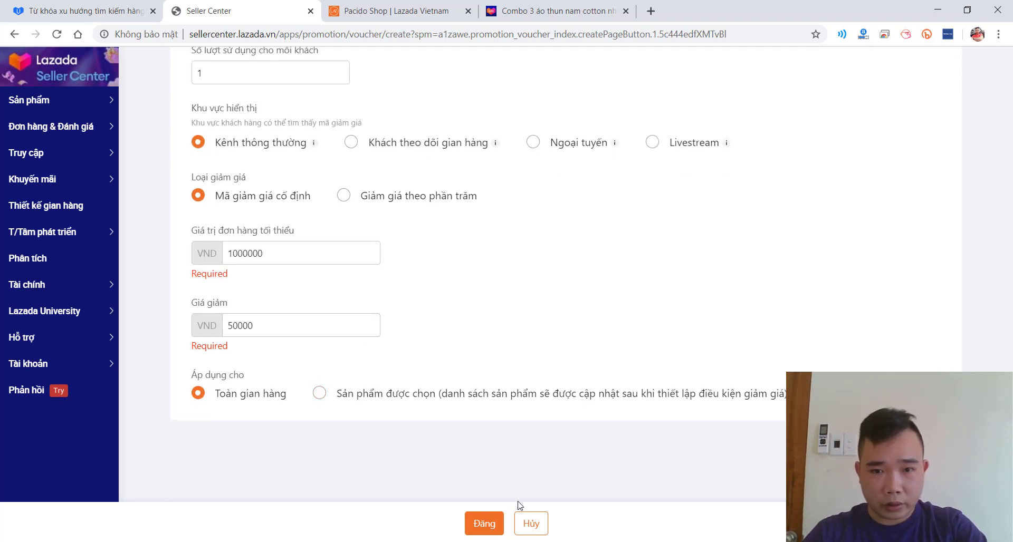
click(482, 530)
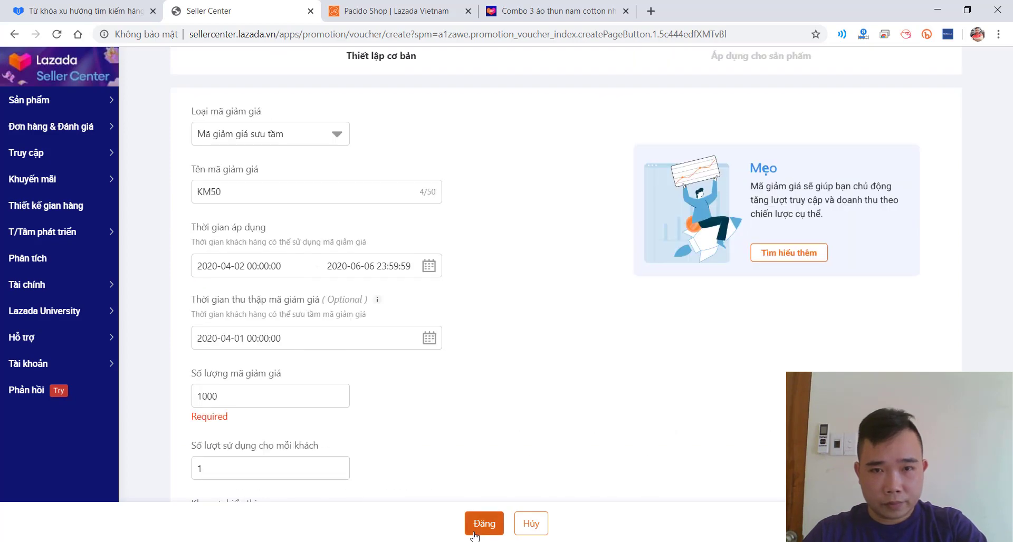
click(474, 532)
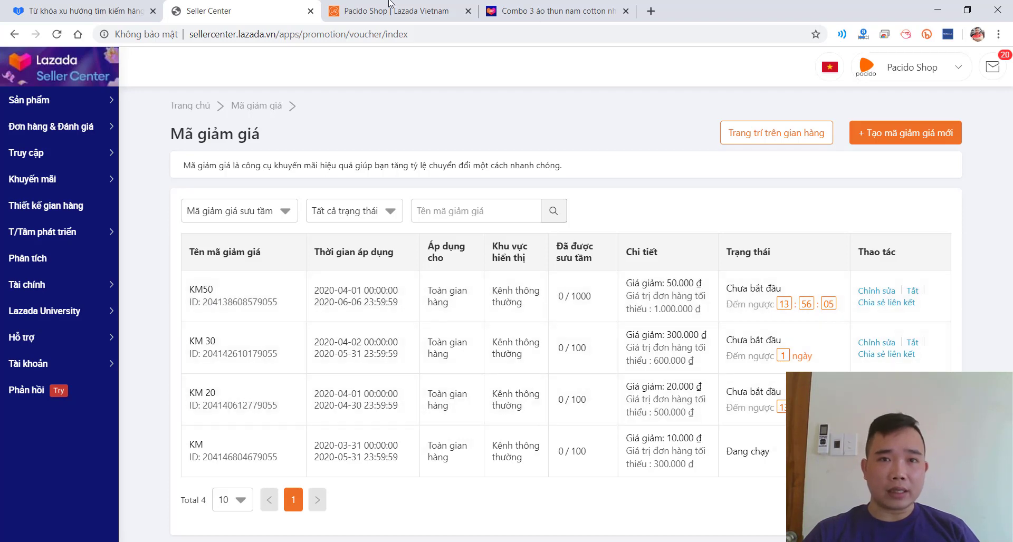
- Check the combo T-shirt product page and the Pacido Shop storefront, and return to the Seller Center voucher list
click(567, 10)
click(399, 5)
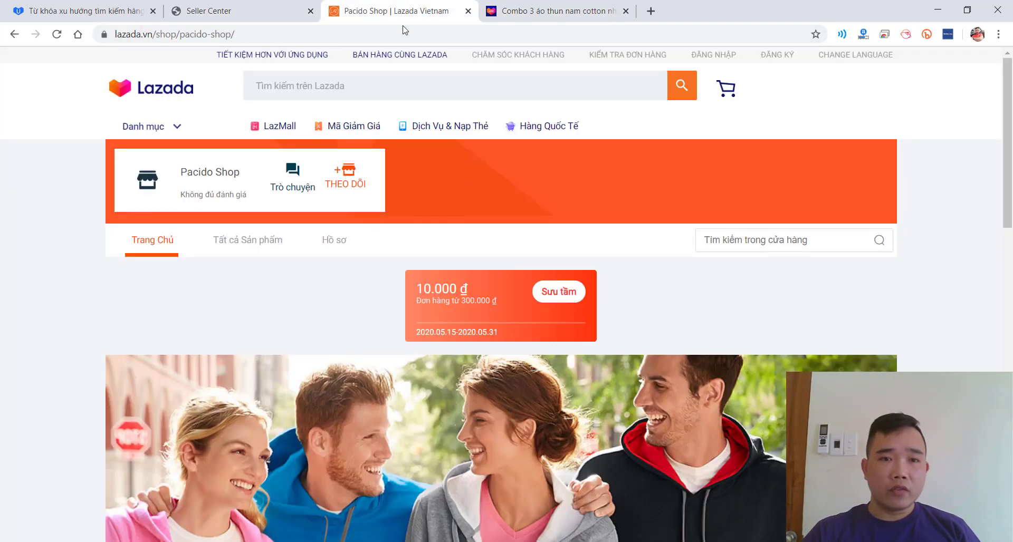
click(285, 8)
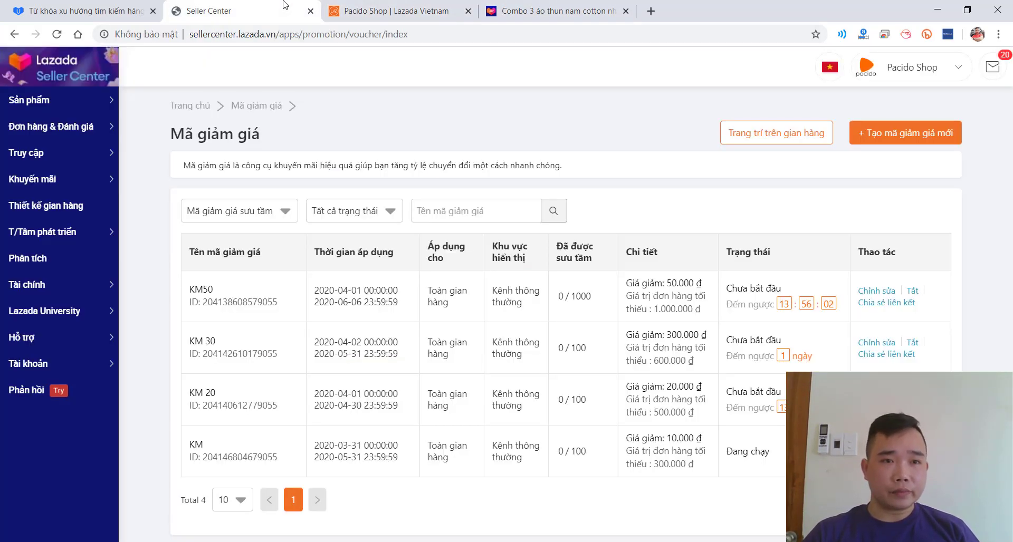
- Open the flexible combo (Combo linh hoạt) and free shipping (Miễn phí vận chuyển) promotion pages in separate new browser tabs
mouse_move(61, 181)
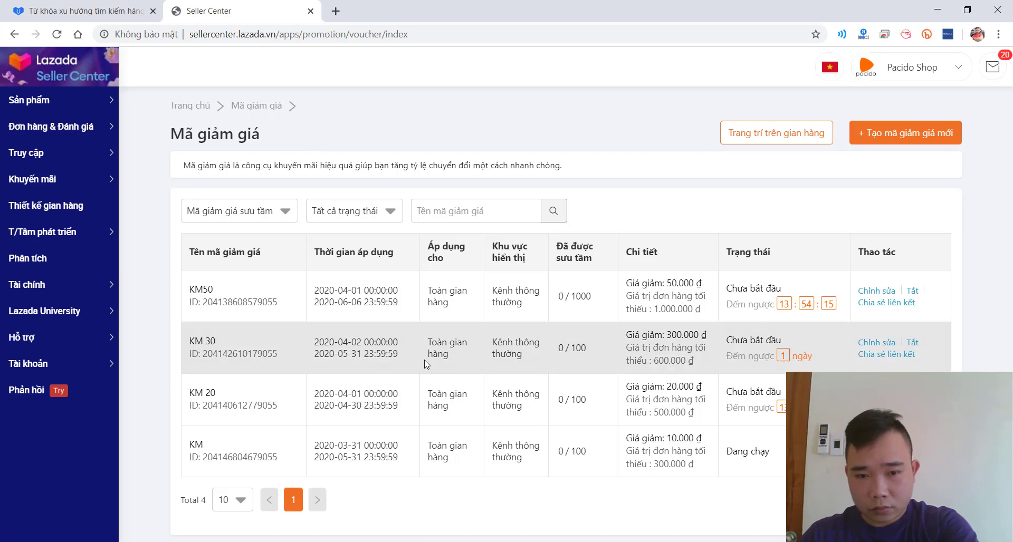
key(F9)
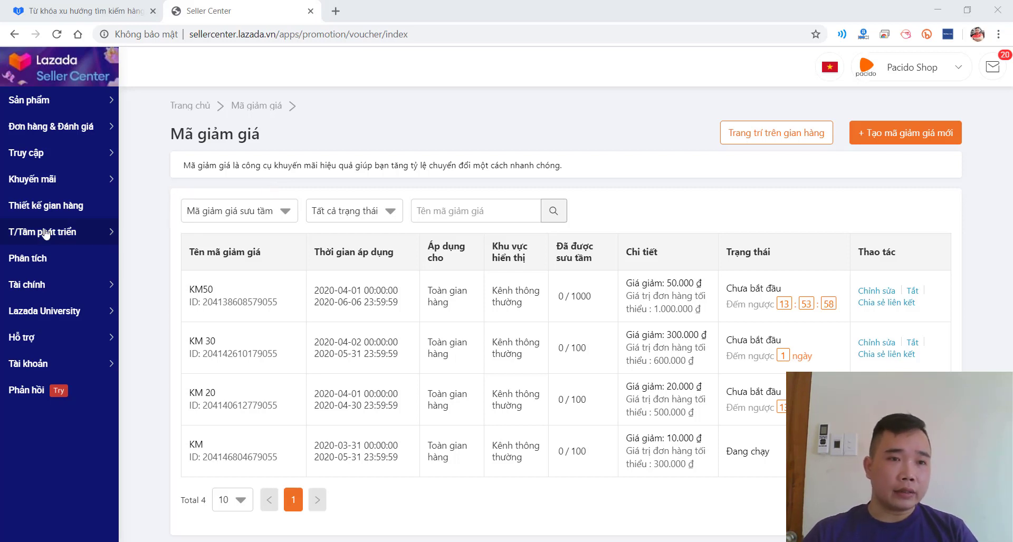
mouse_move(79, 180)
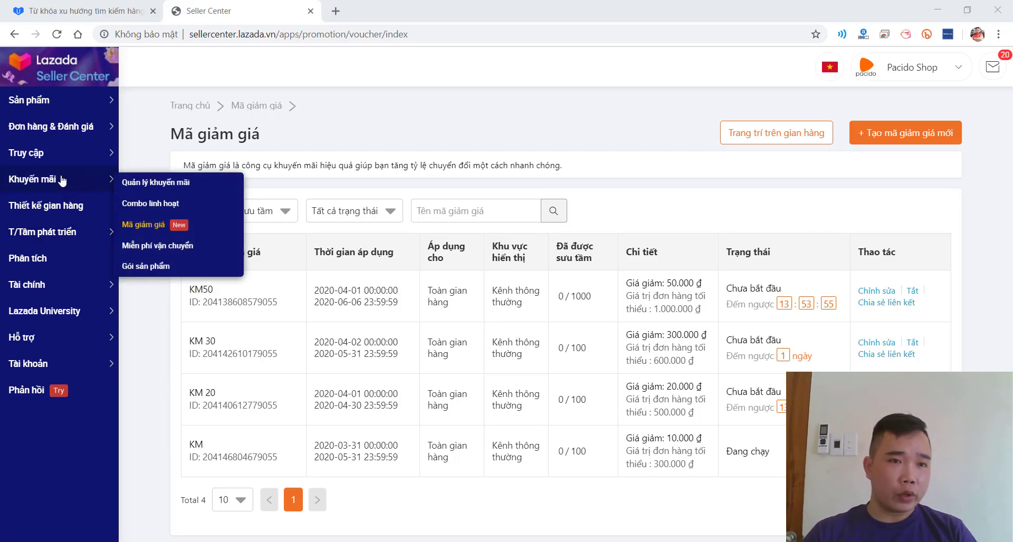
right_click(148, 206)
click(172, 209)
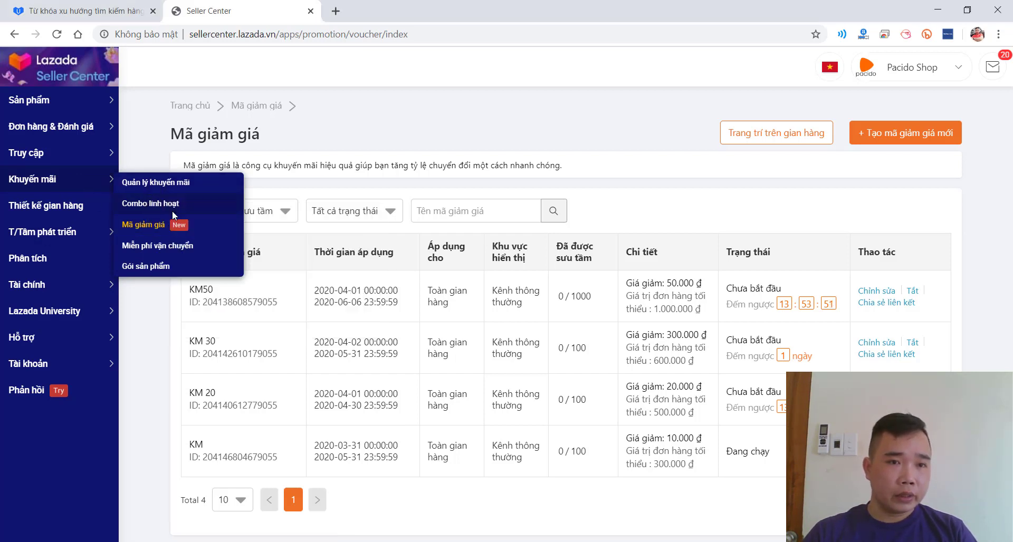
right_click(152, 247)
click(175, 255)
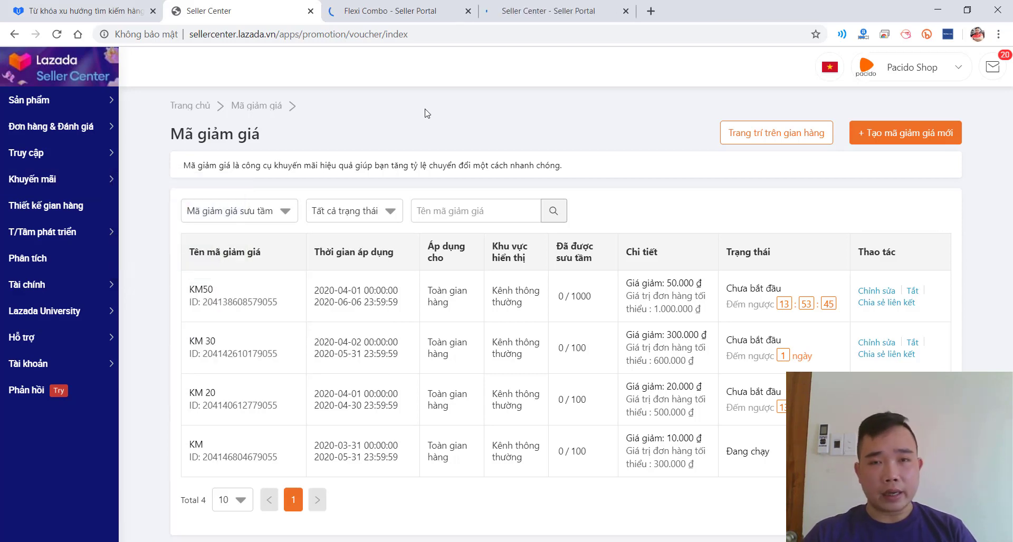
- Start a new Combo linh hoạt promotion and review its form from the promotion name to the Tier 1 discount settings
click(378, 7)
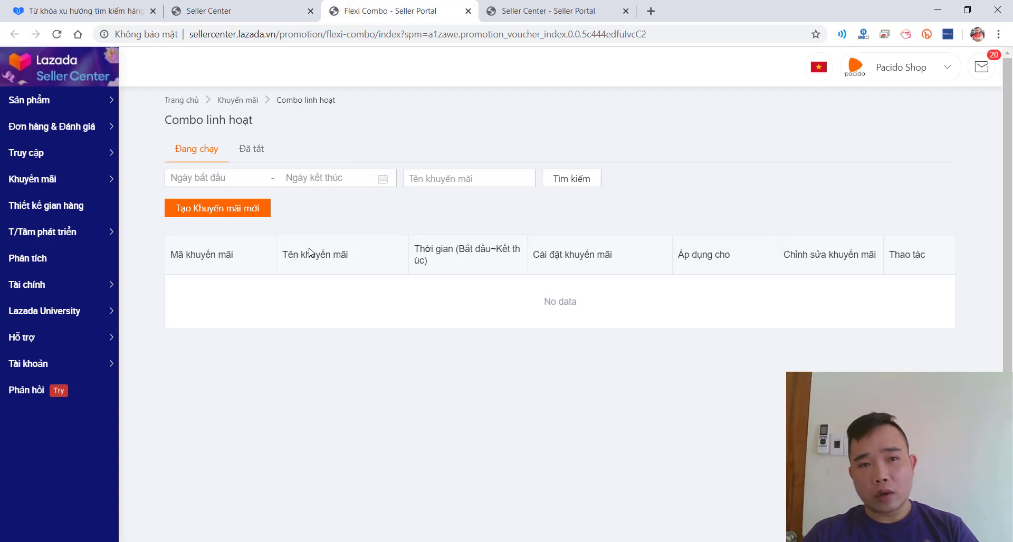
click(204, 211)
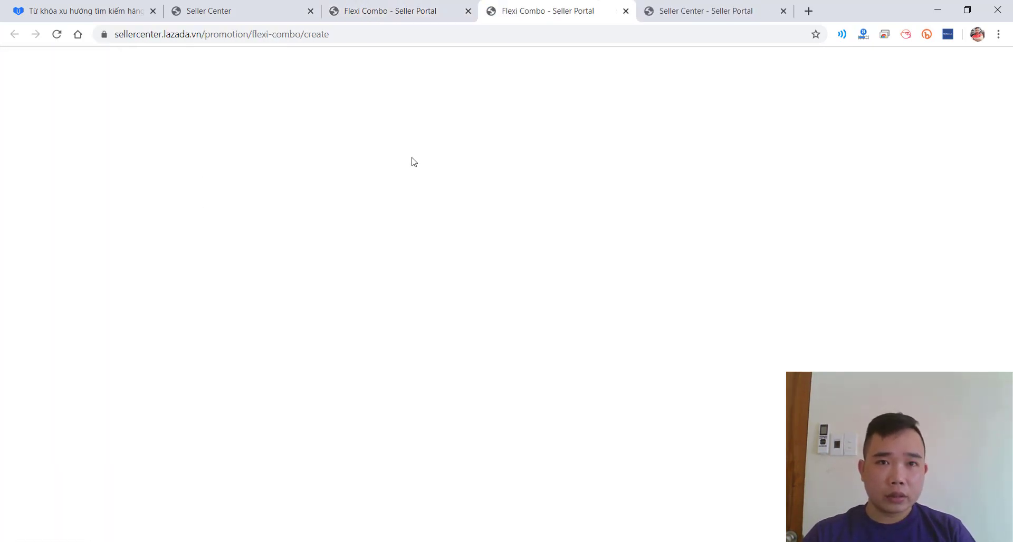
scroll(327, 217, down, 3)
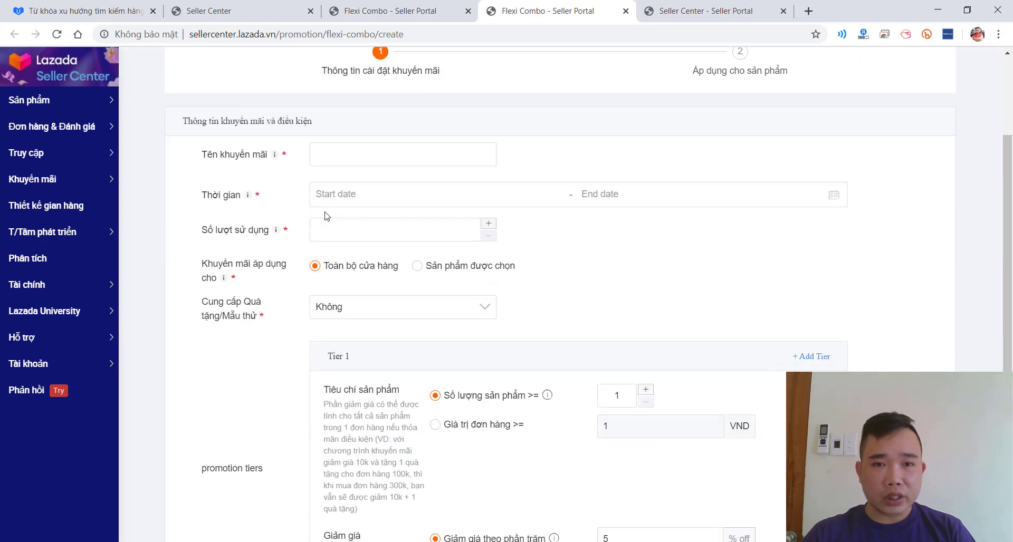
scroll(637, 189, down, 3)
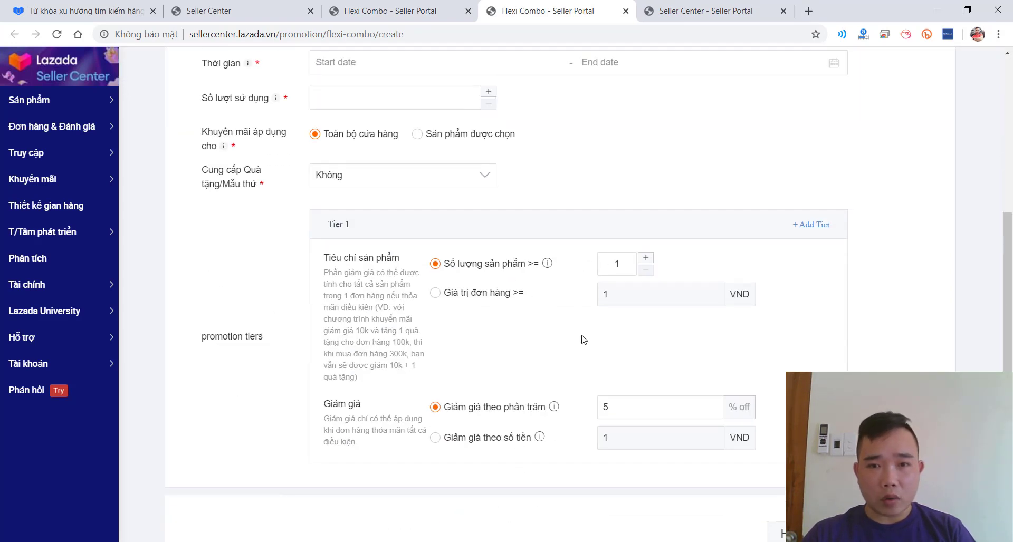
scroll(549, 355, up, 6)
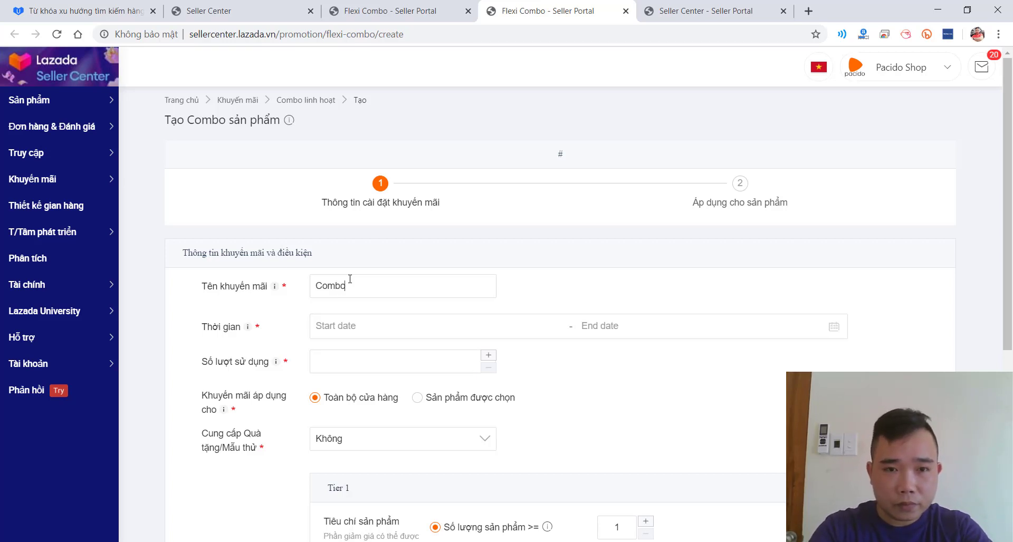
- Try to set the promotion period to run from 2020-04-01 to 2020-05-31
click(359, 317)
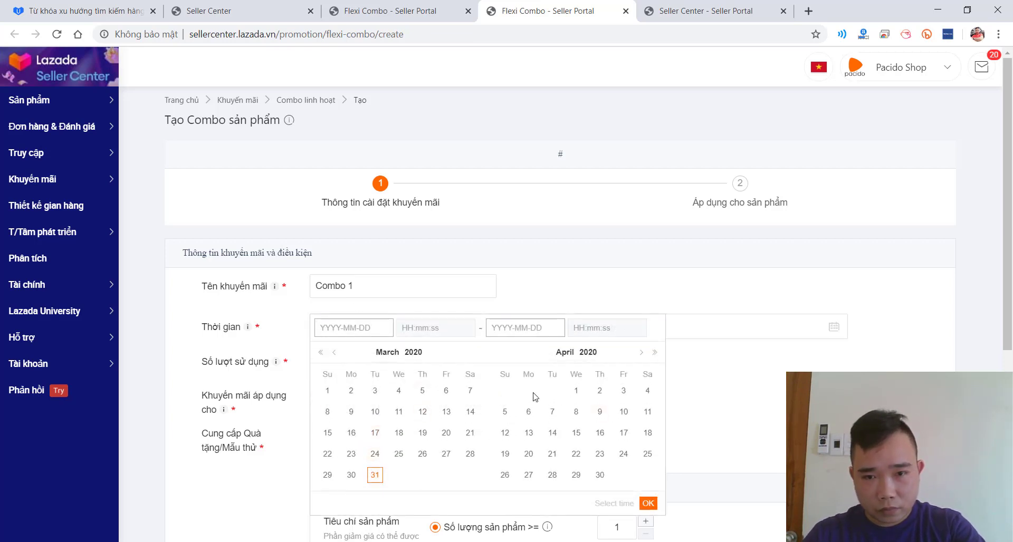
click(576, 390)
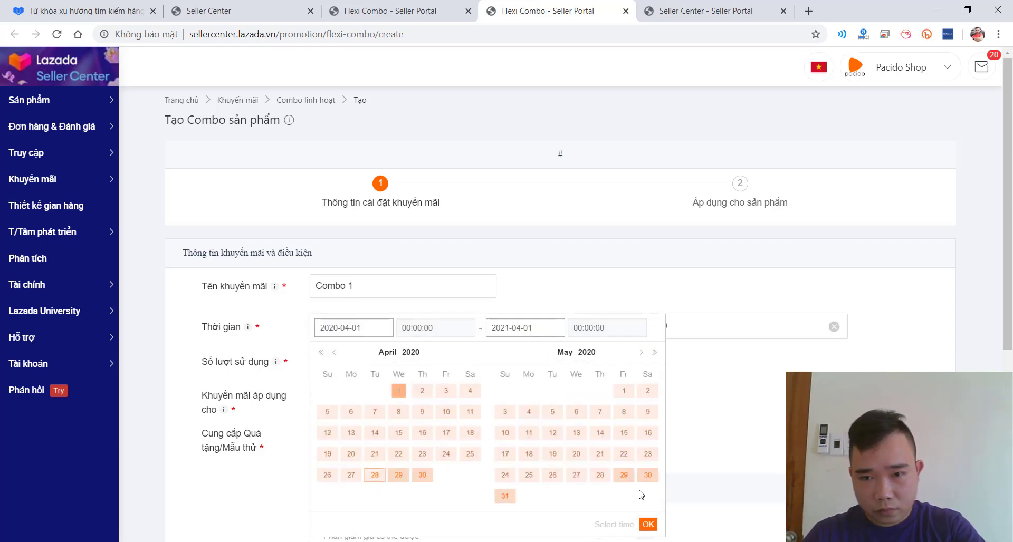
click(508, 497)
click(648, 526)
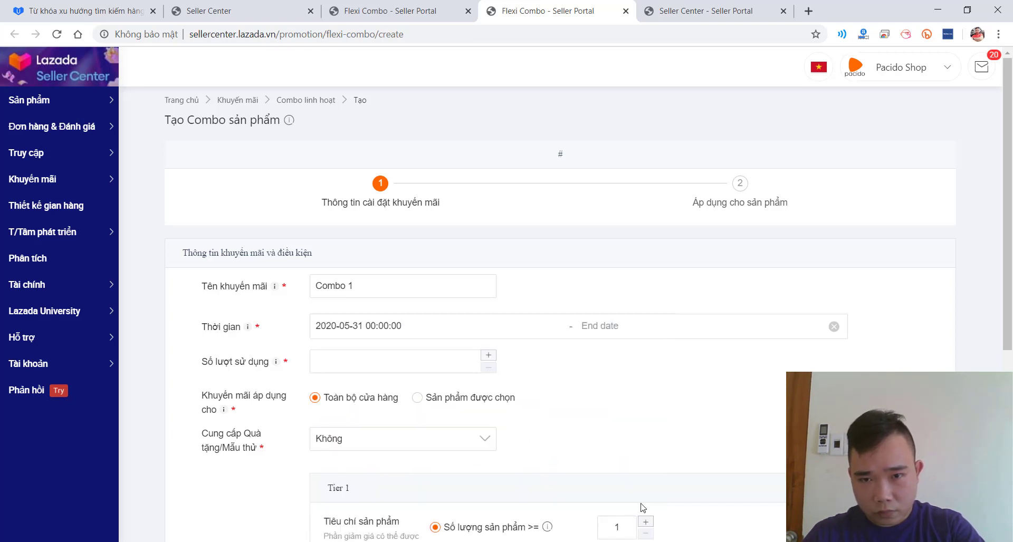
click(650, 333)
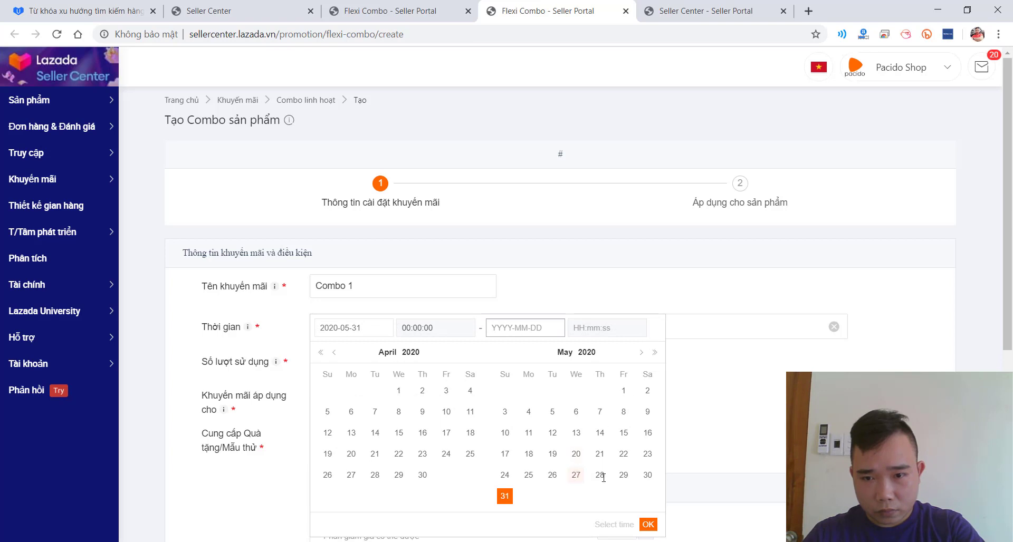
click(559, 270)
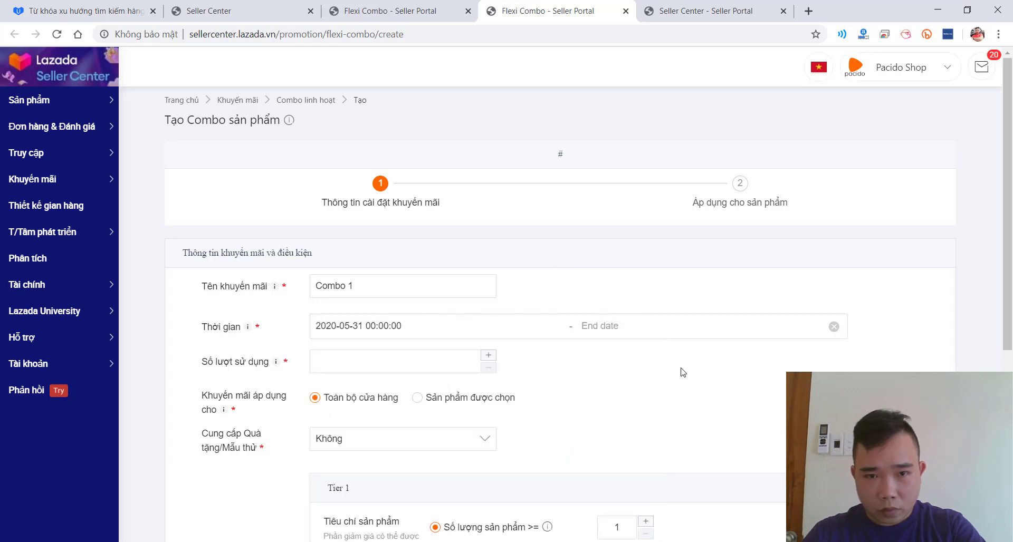
- Set the Combo 1 promotion period from 2020-04-01 to 2020-08-31 and its number of uses (Số lượt sử dụng) to 100
click(405, 330)
click(400, 393)
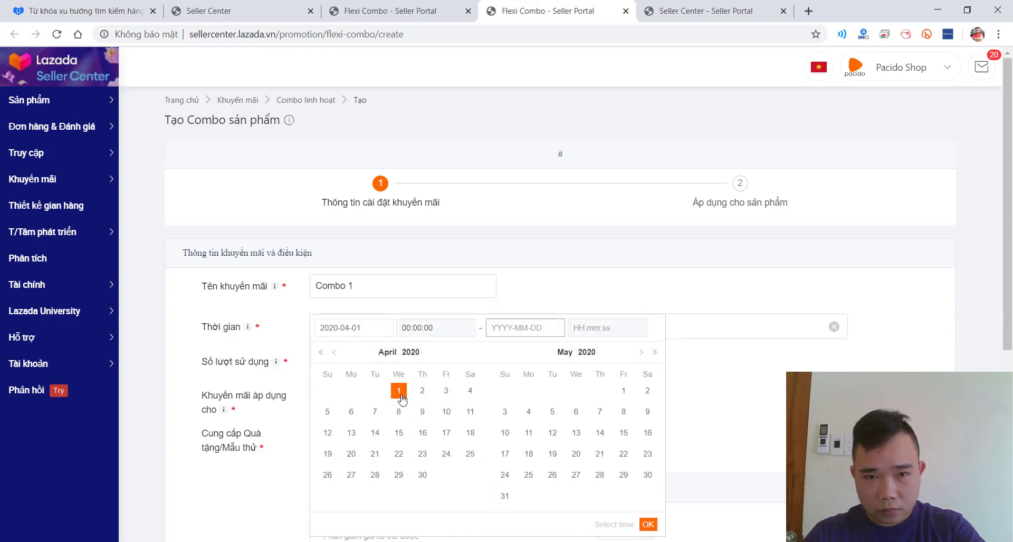
click(648, 525)
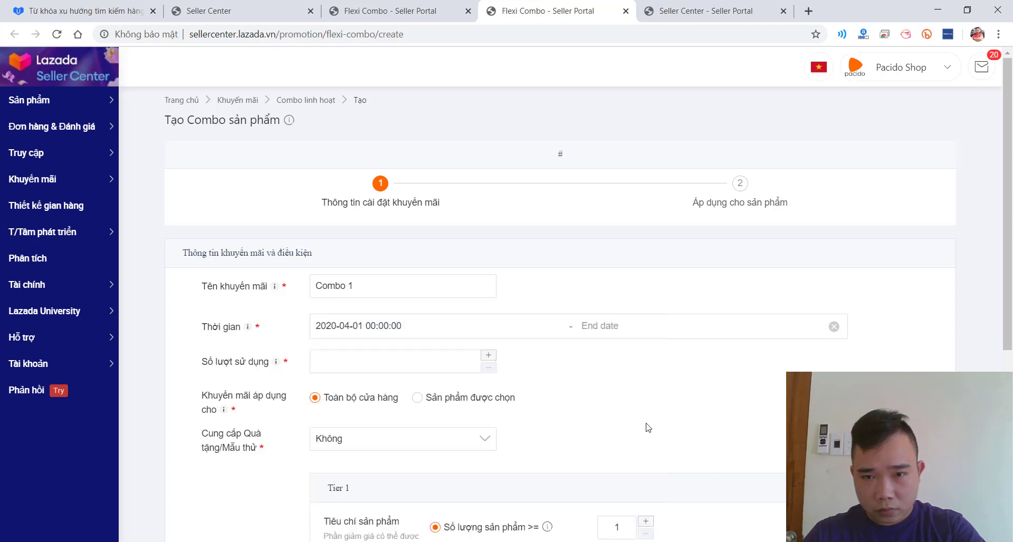
click(654, 327)
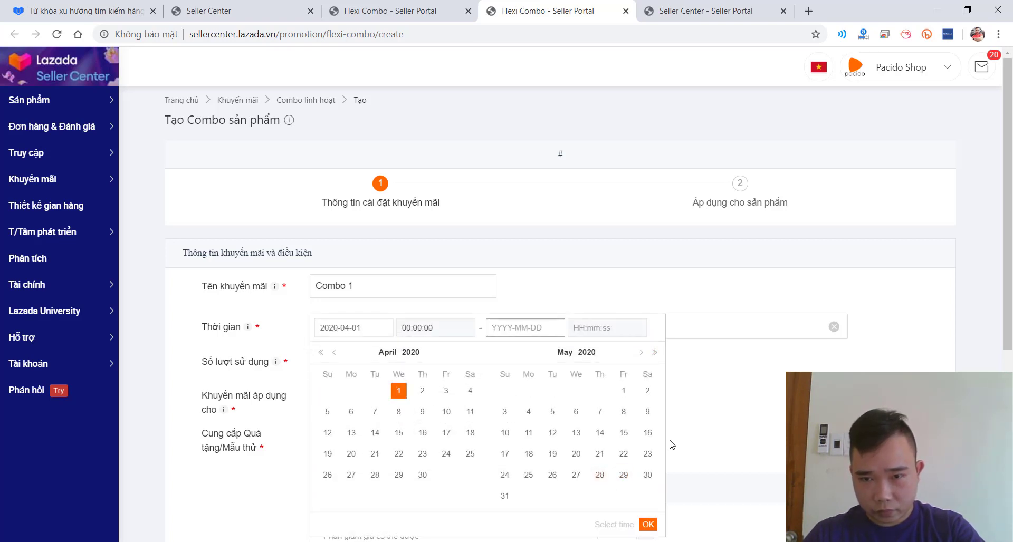
click(641, 353)
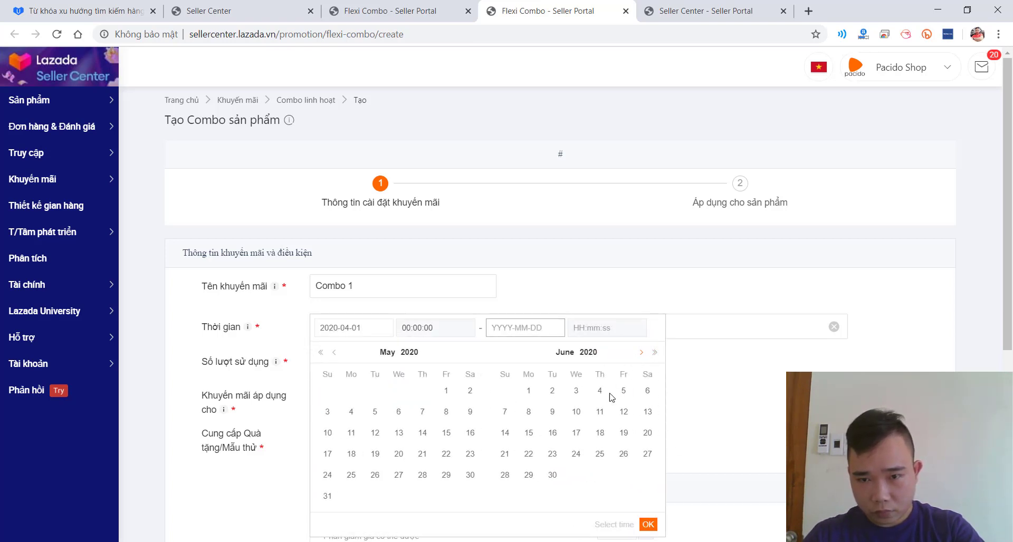
click(640, 353)
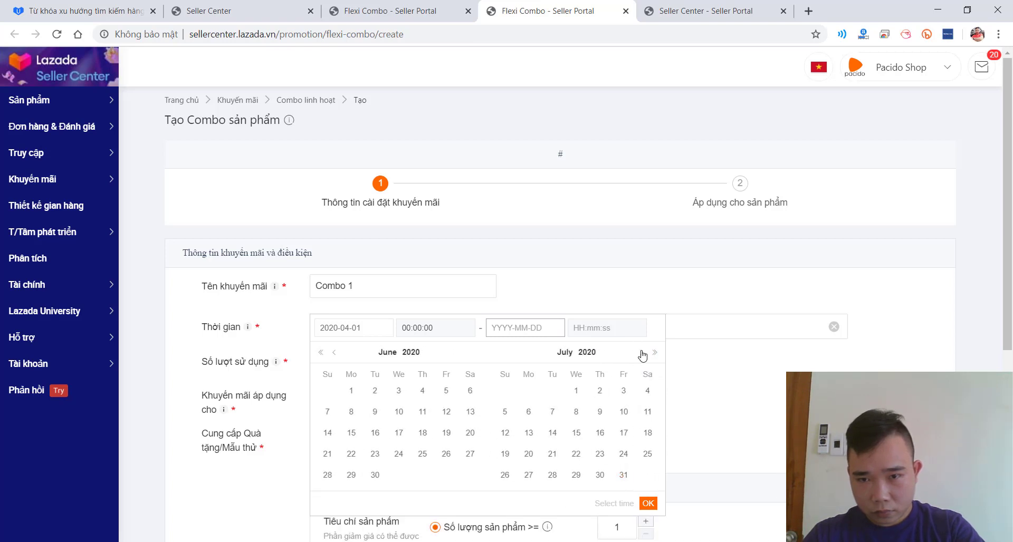
click(641, 354)
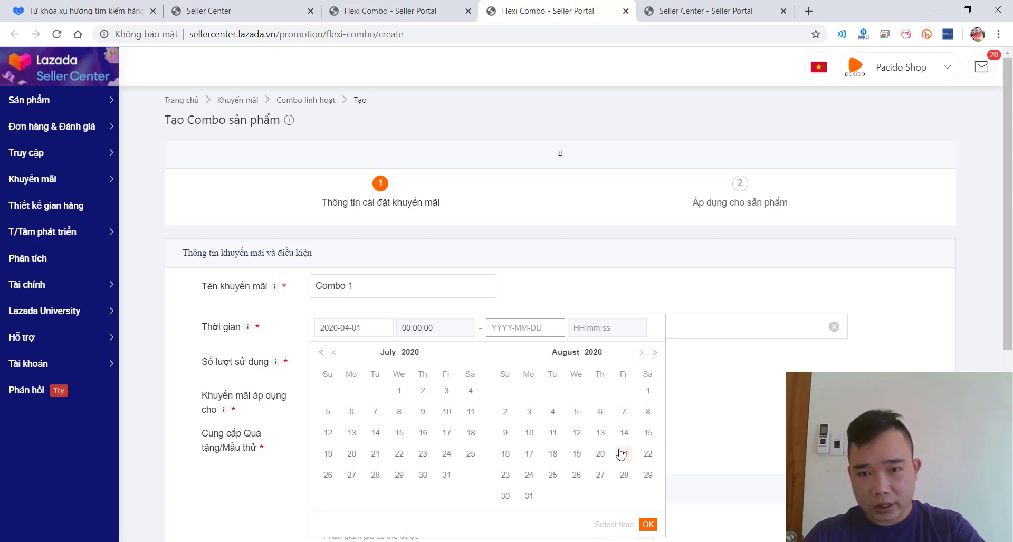
click(531, 497)
click(648, 524)
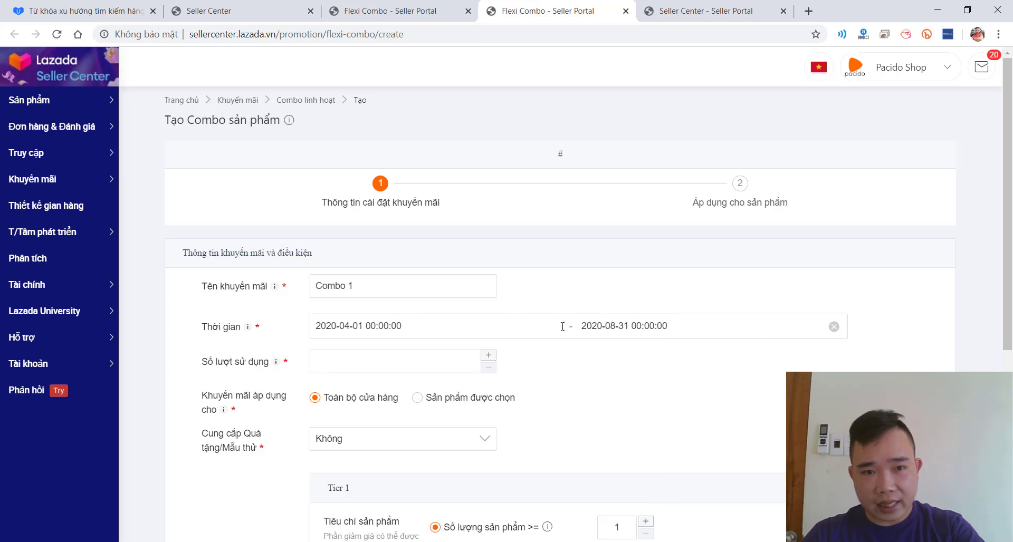
click(382, 367)
text(00)
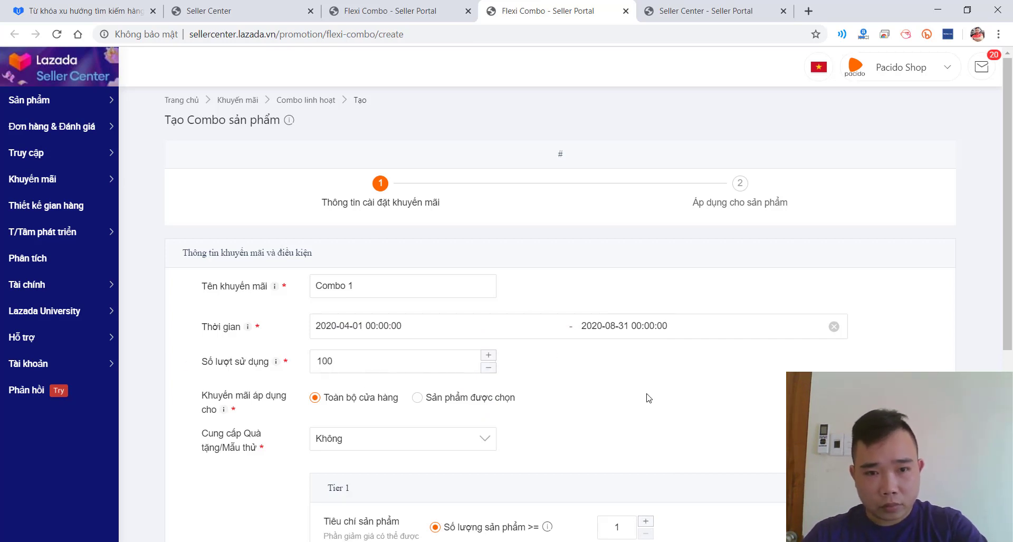
- Try a Tier 1 condition with a minimum order value of 1000000 VND and a fixed-amount discount
scroll(377, 425, down, 2)
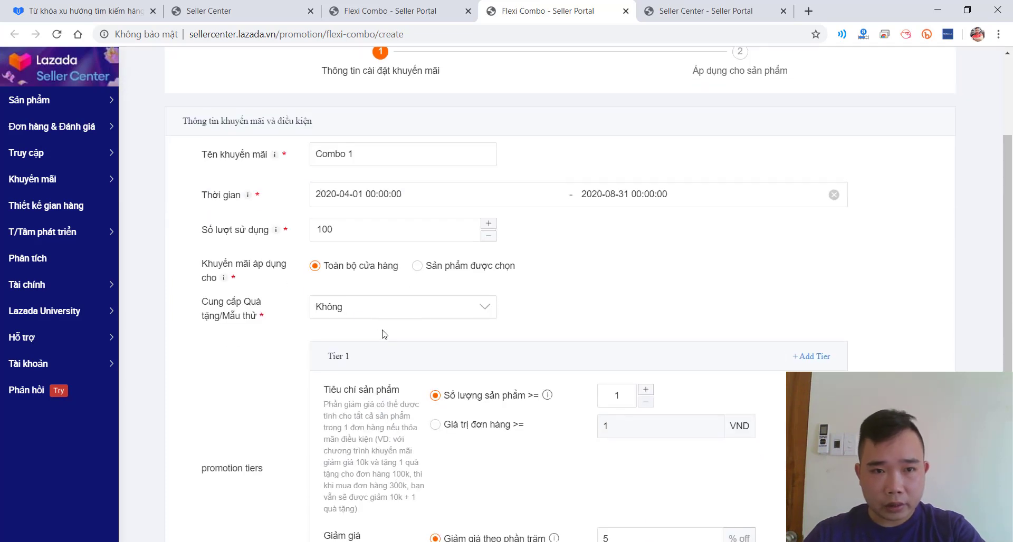
scroll(565, 355, down, 2)
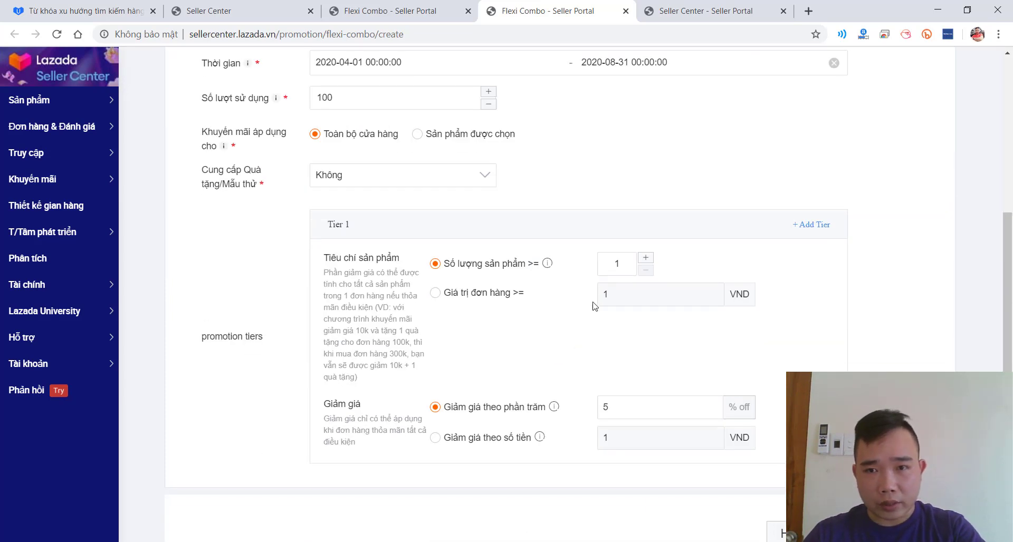
click(645, 258)
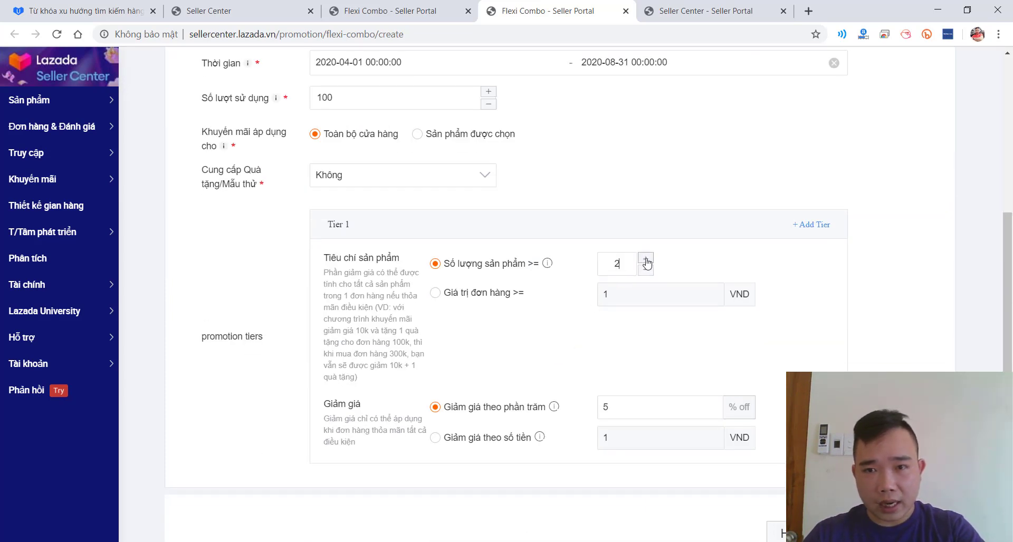
click(435, 294)
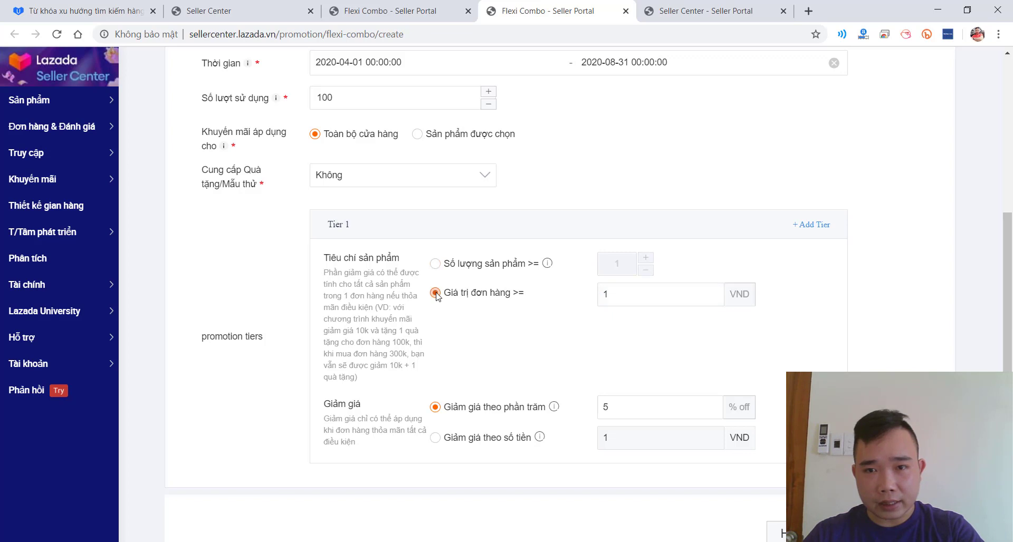
click(435, 263)
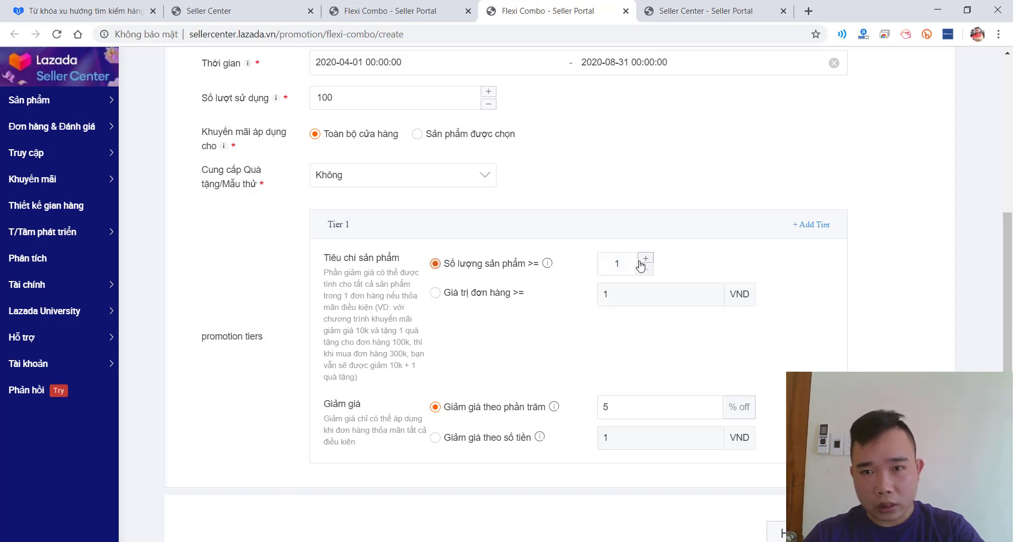
click(447, 298)
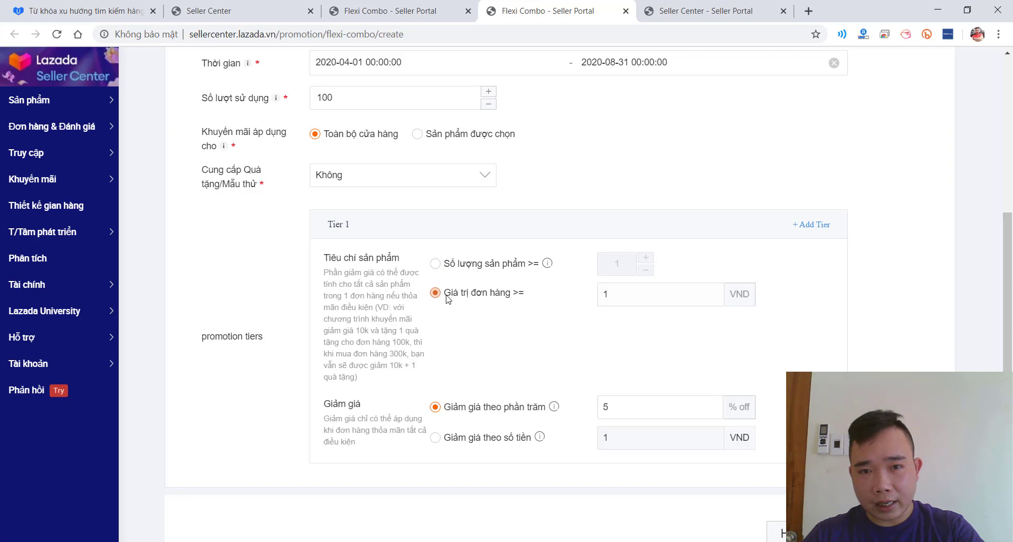
click(642, 296)
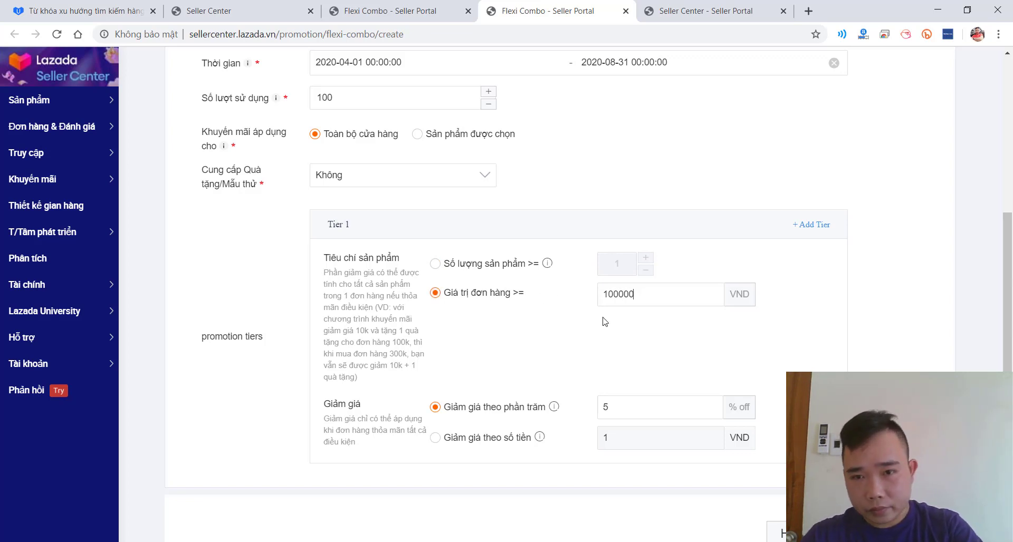
text(000000)
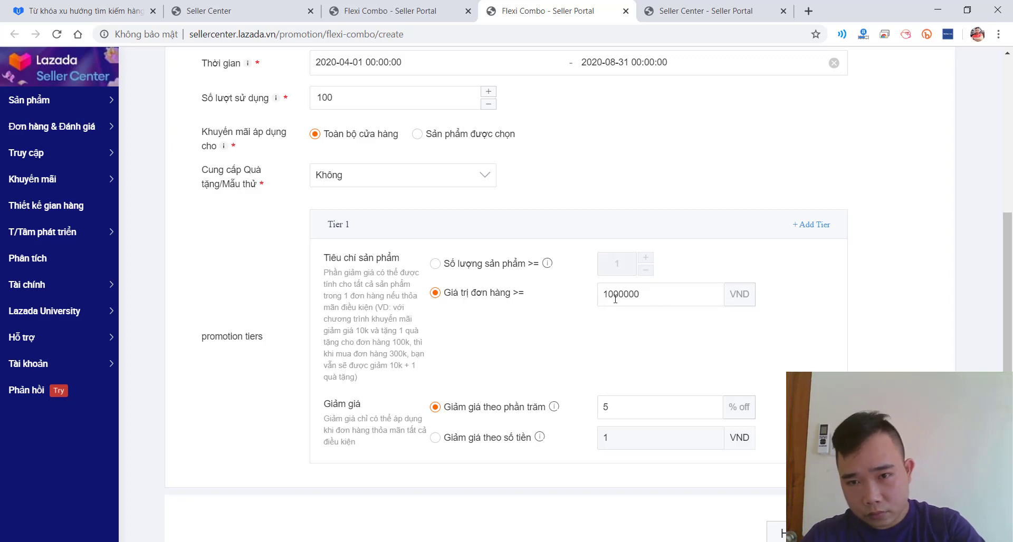
drag(624, 296, 610, 296)
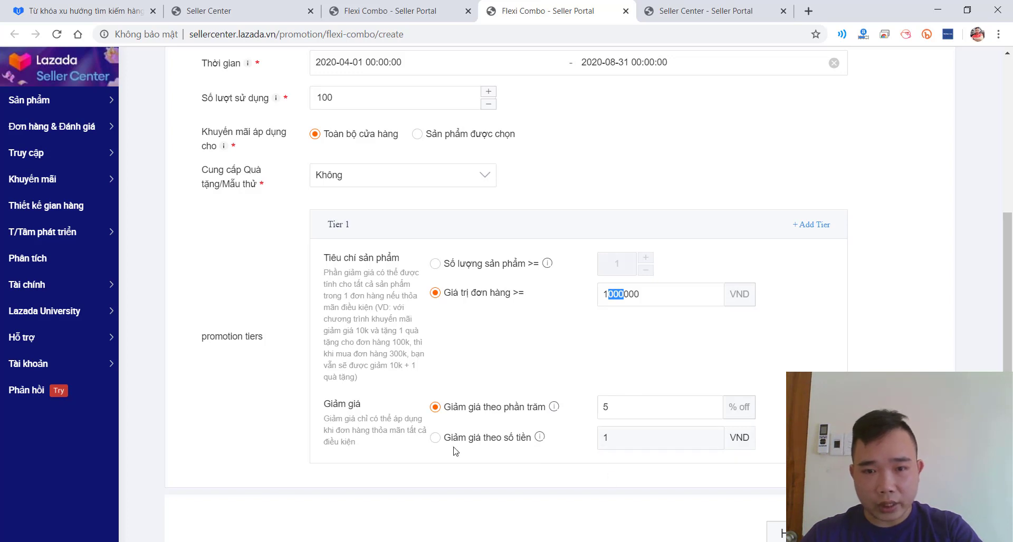
click(435, 438)
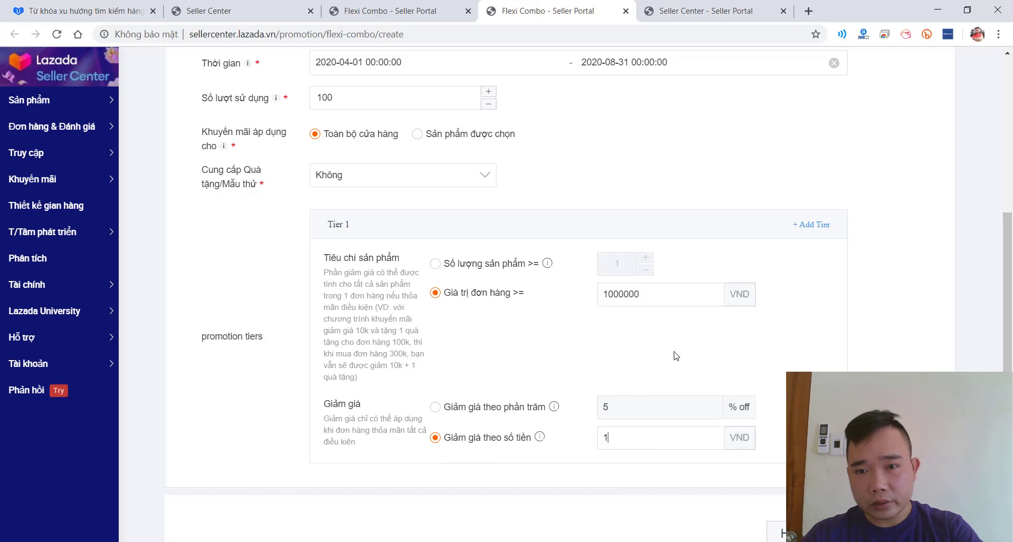
- Set Tier 1 to a minimum quantity of 3 products with a 5% percentage discount, and submit the promotion
click(435, 263)
click(646, 259)
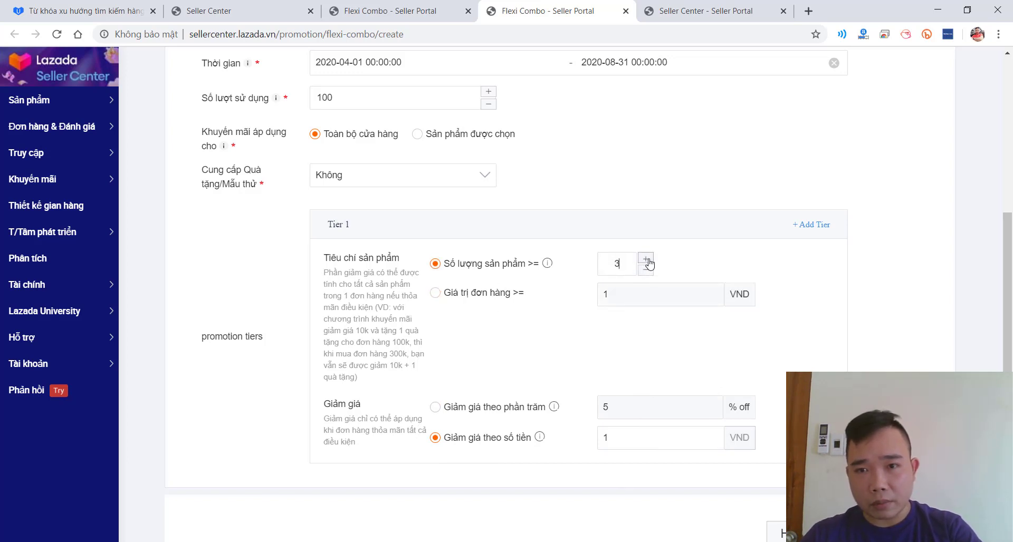
click(446, 406)
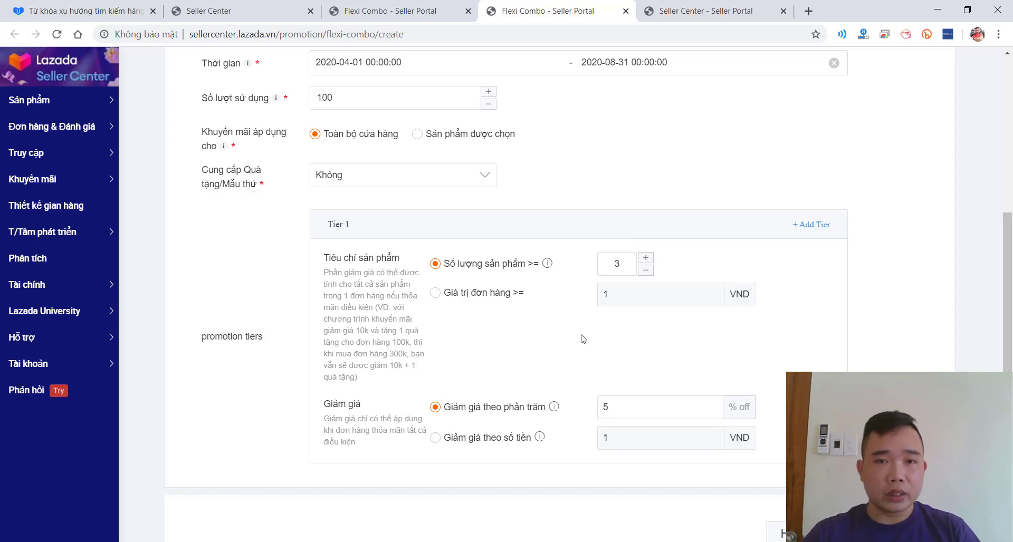
scroll(584, 339, down, 1)
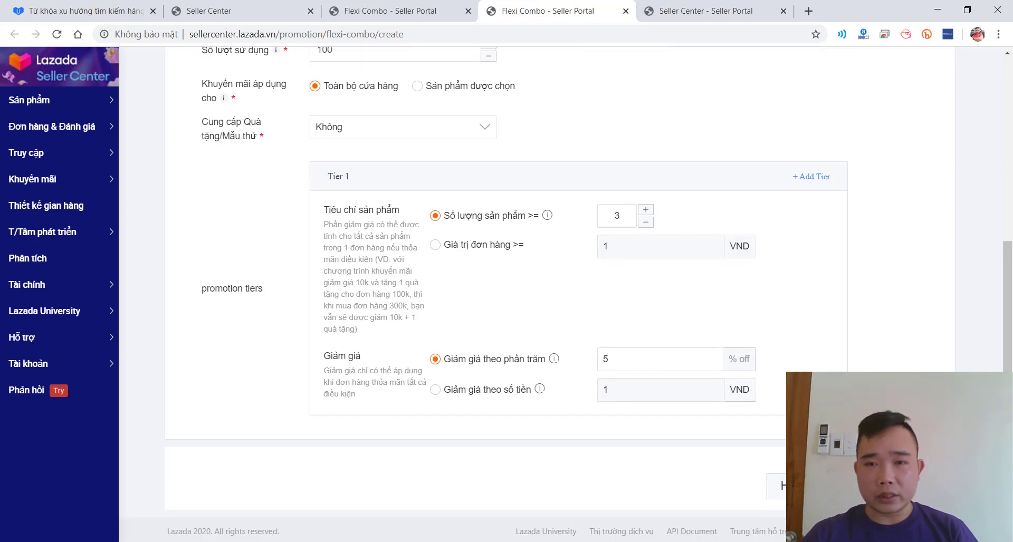
click(776, 486)
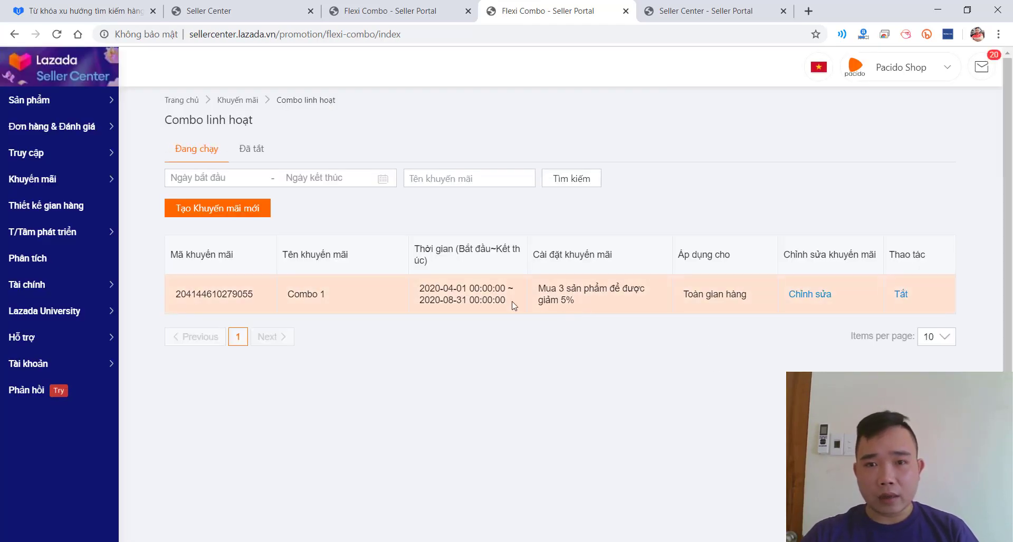
- Open the Pacido Shop storefront on Lazada in a new browser tab
click(809, 12)
text(s)
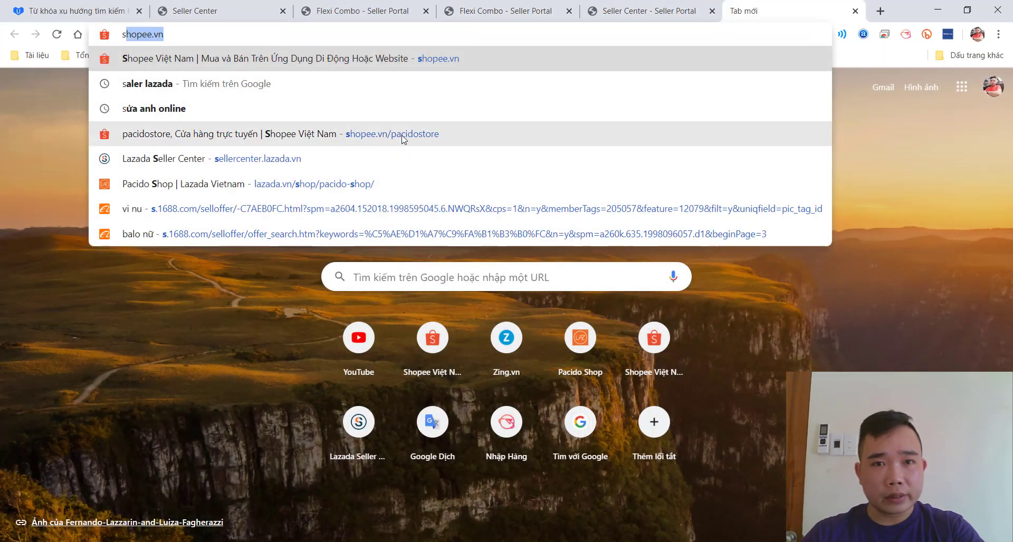
click(404, 138)
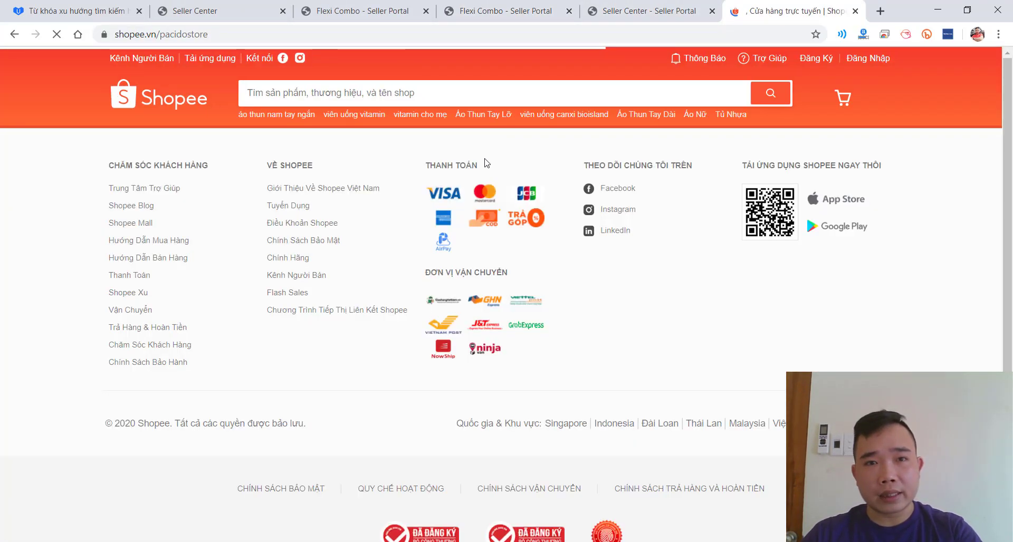
click(227, 31)
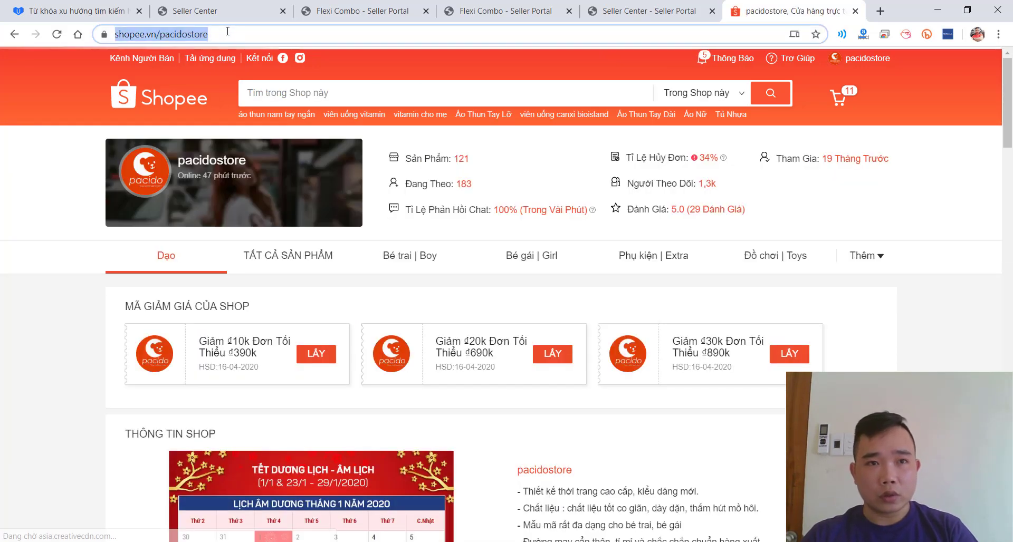
text(lazada)
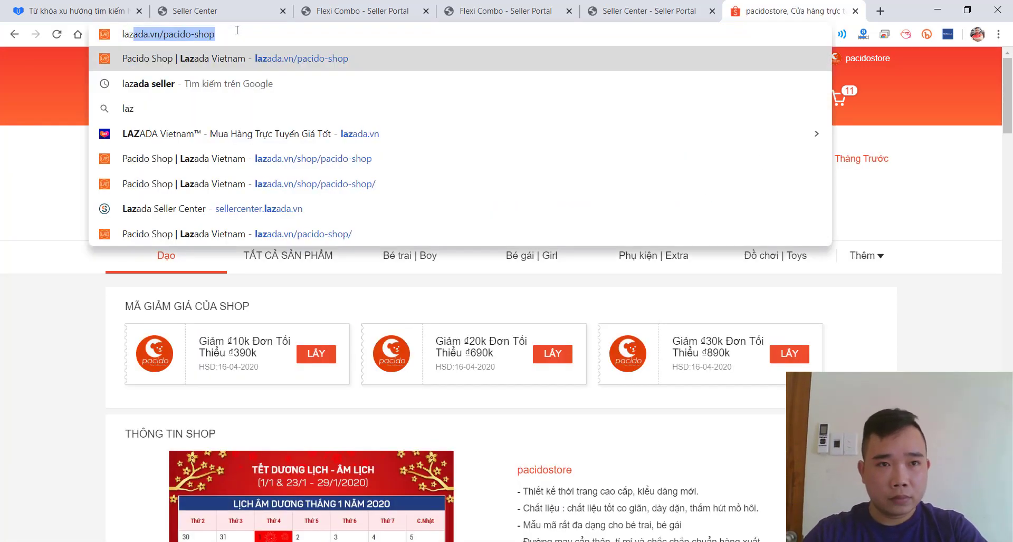
key(Return)
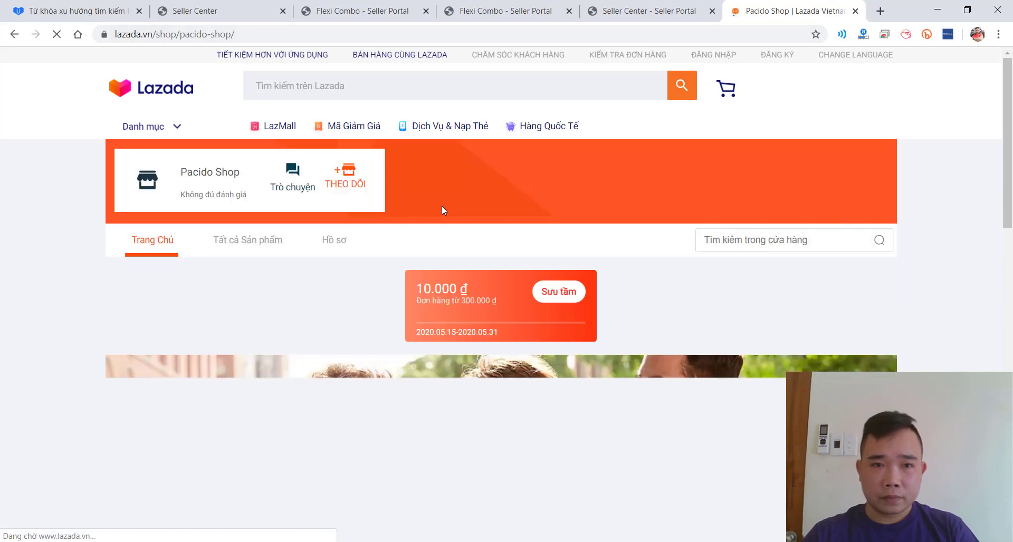
- Open the blue Combo 3 áo thun nam cotton nhập khẩu product from the storefront and view its Khuyến mãi offers
scroll(475, 253, down, 5)
scroll(482, 262, down, 8)
scroll(493, 287, up, 5)
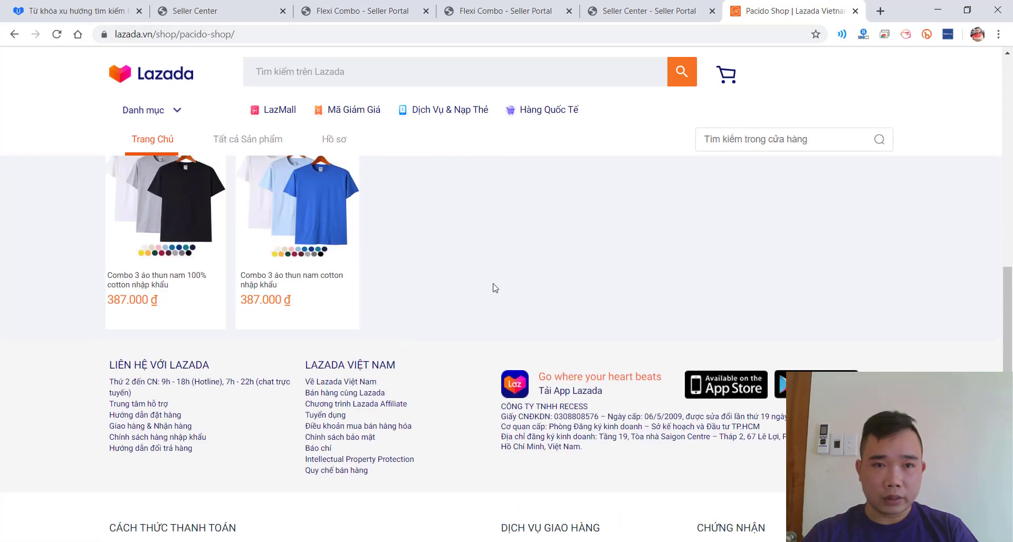
click(280, 243)
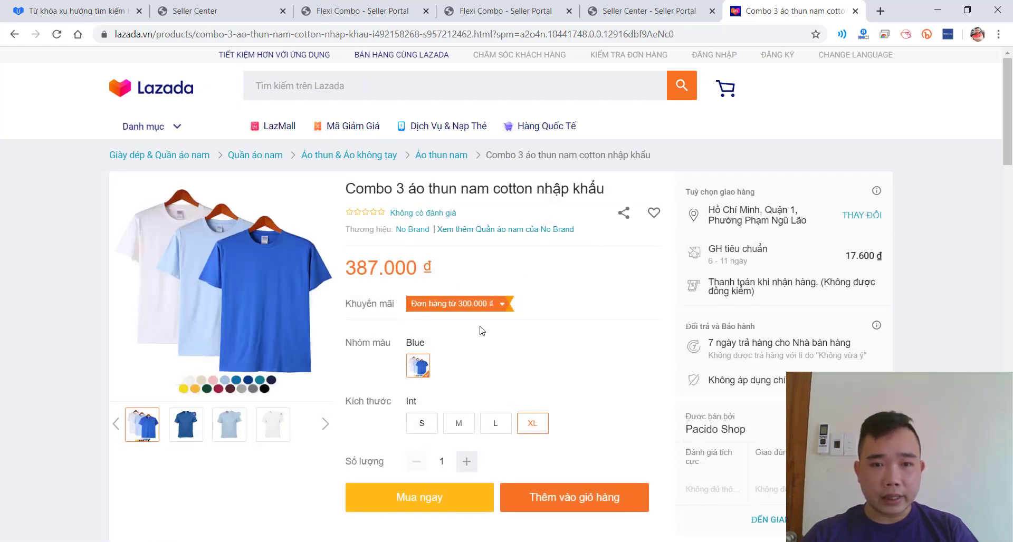
click(495, 303)
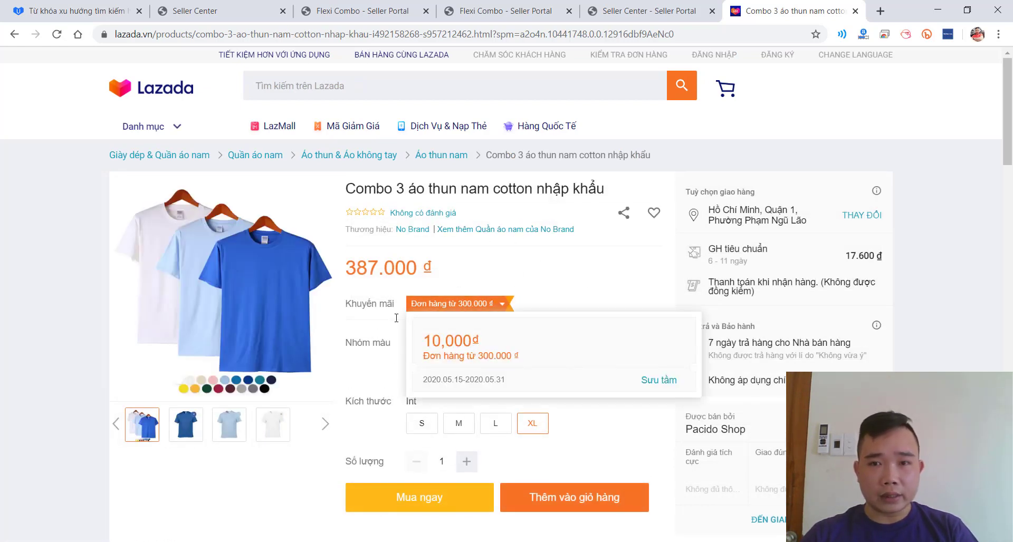
- Open the Miễn phí vận chuyển page in a new browser tab and close the old free-shipping tab and the product tab
click(627, 11)
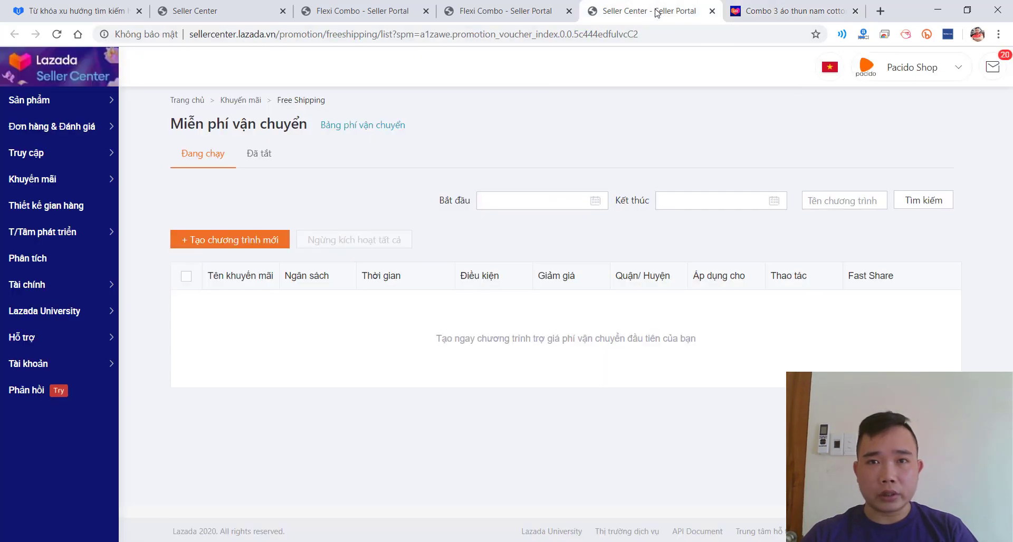
click(481, 6)
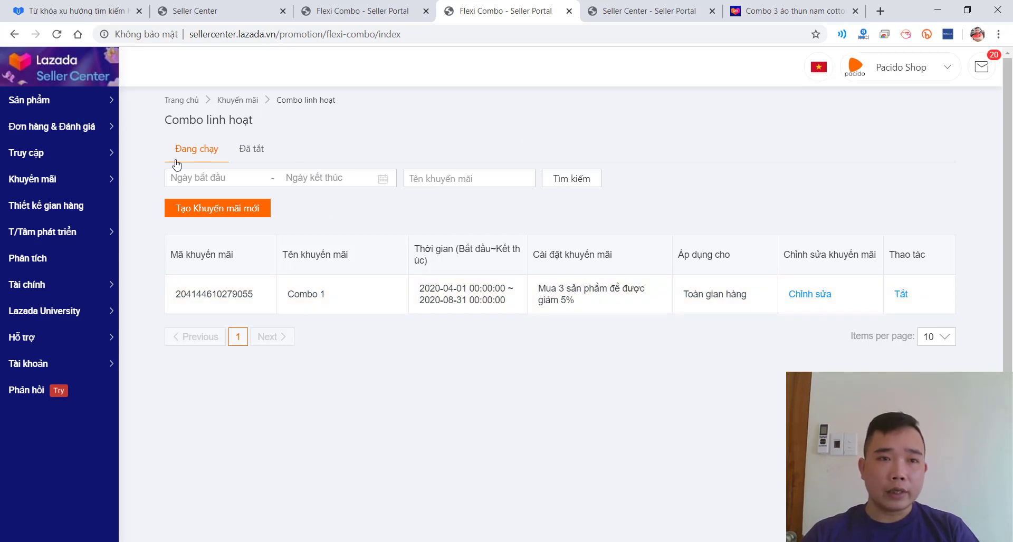
mouse_move(37, 187)
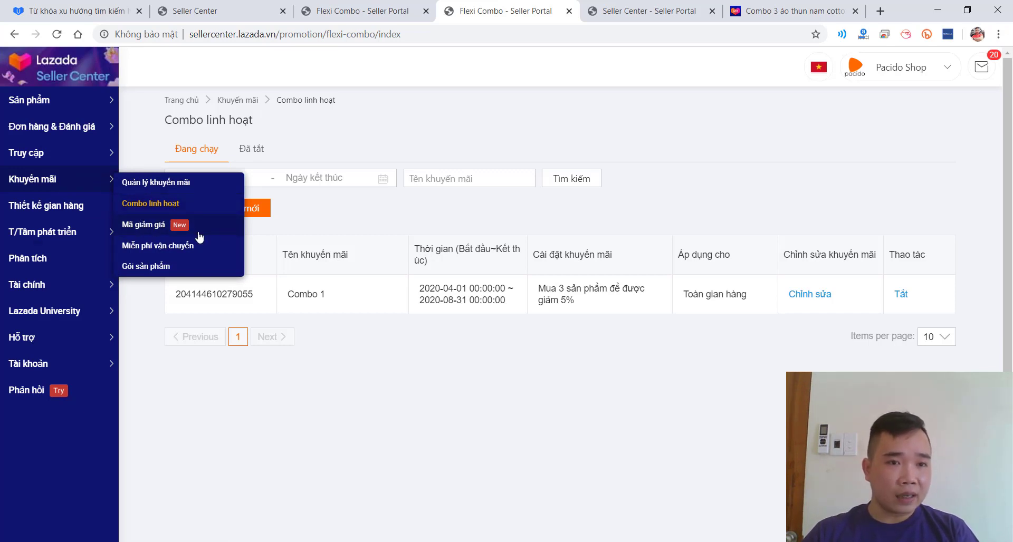
right_click(159, 252)
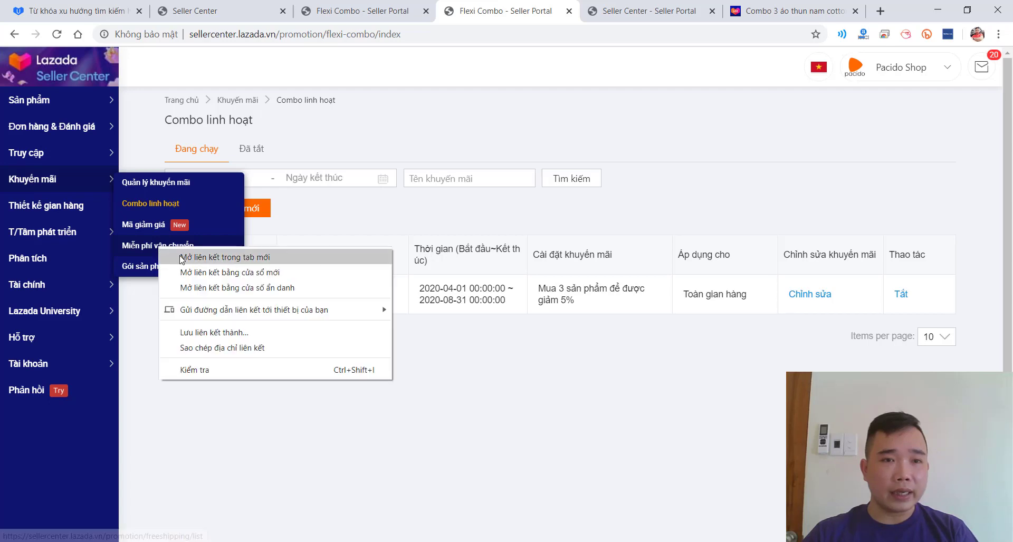
click(190, 256)
click(537, 7)
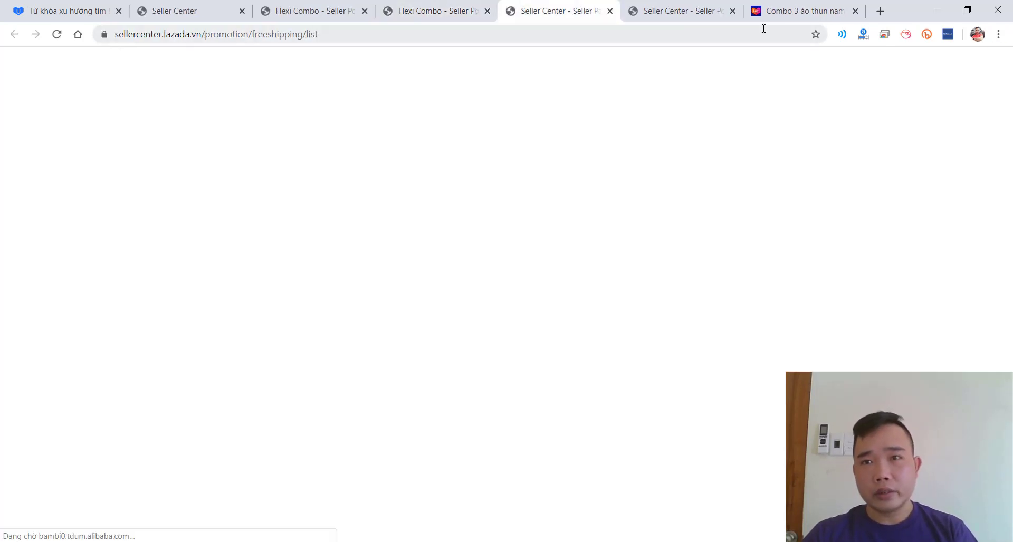
click(732, 11)
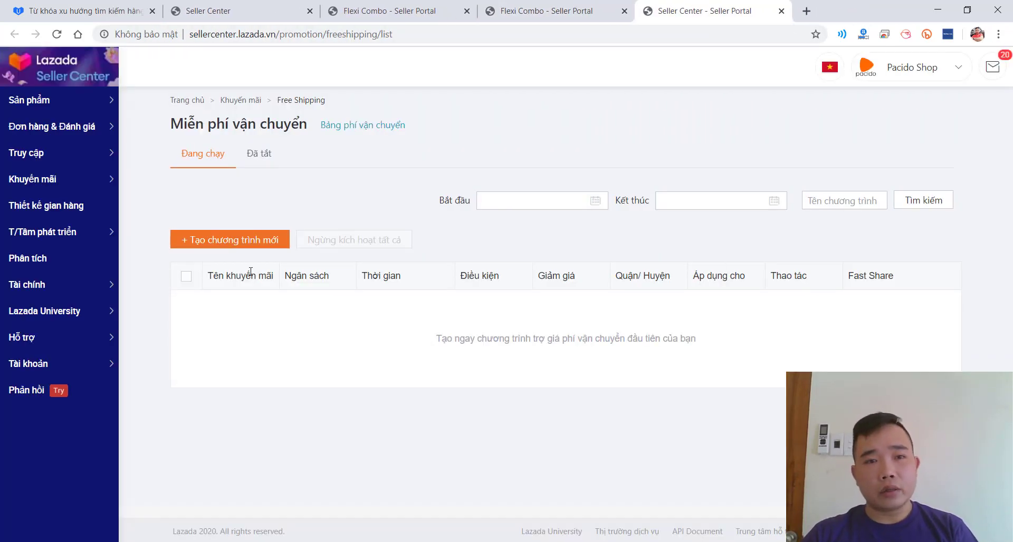
- Create a long-term free-shipping programme named FRee ship that gives free shipping on orders from 399000 VND
click(233, 241)
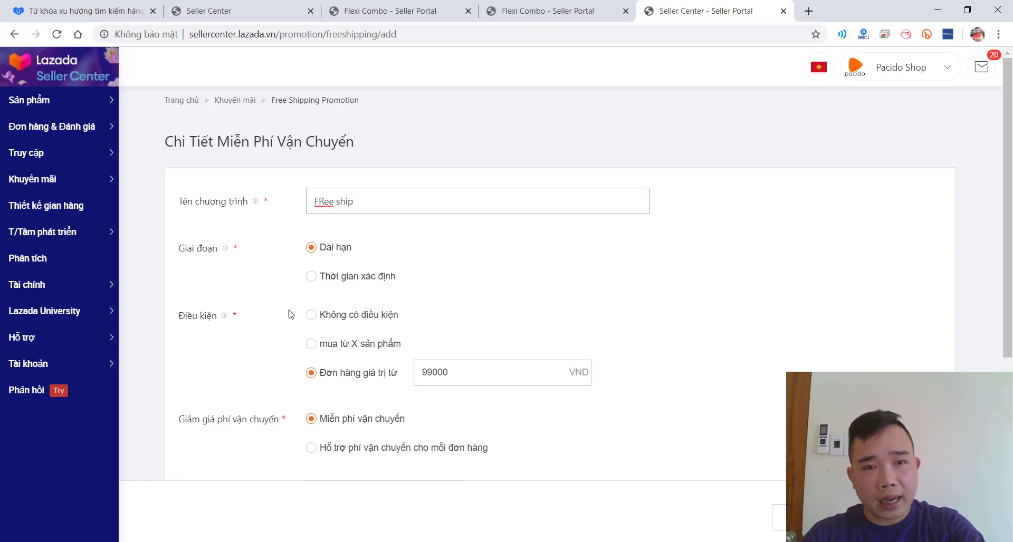
scroll(432, 280, down, 2)
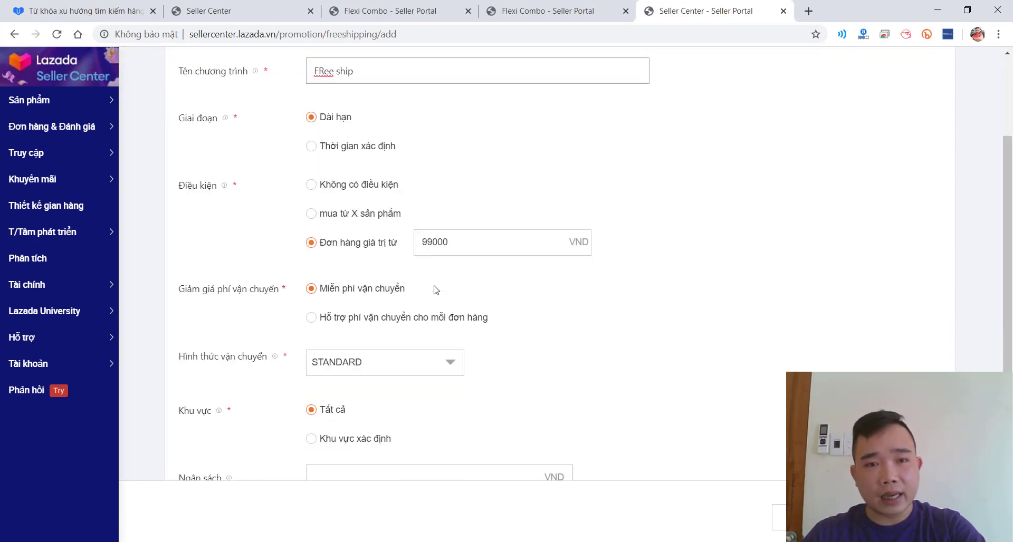
click(433, 242)
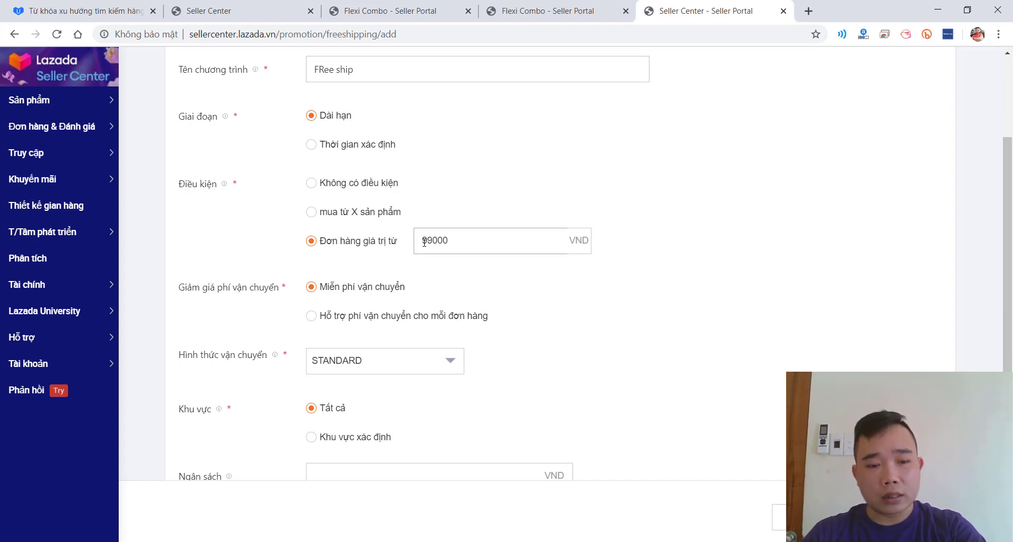
text(3)
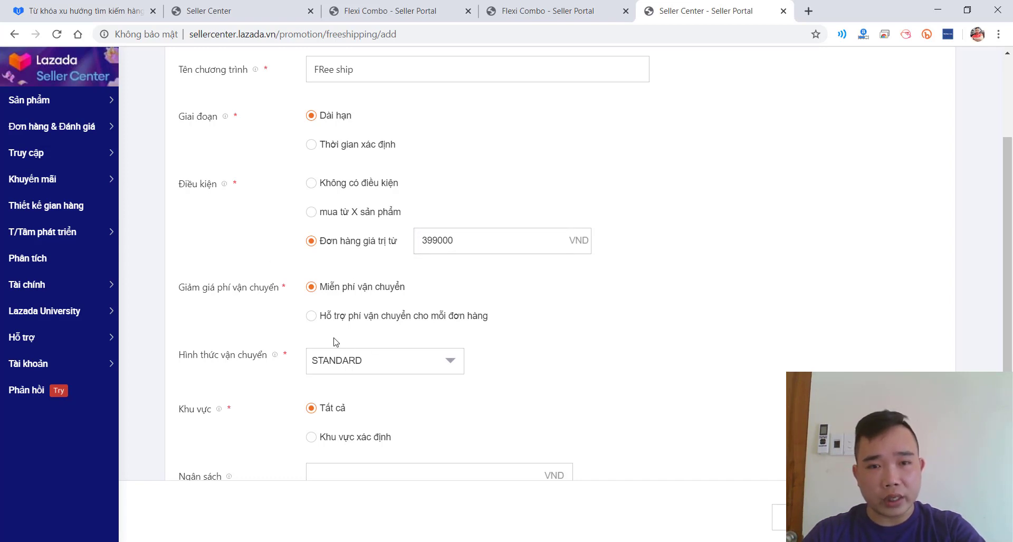
- Keep STANDARD delivery for all regions and the whole store, and submit the free-shipping programme
scroll(517, 330, down, 3)
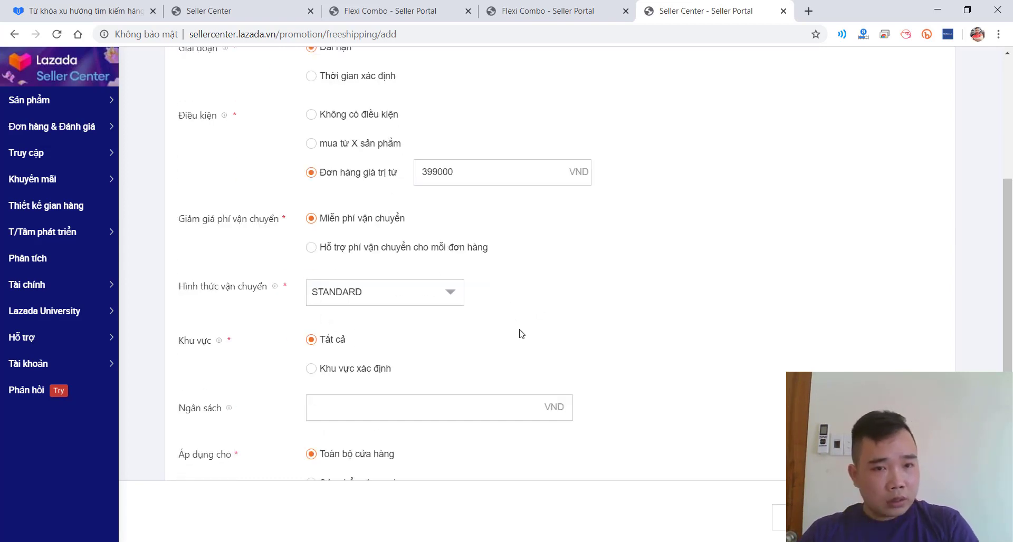
click(375, 228)
click(375, 228)
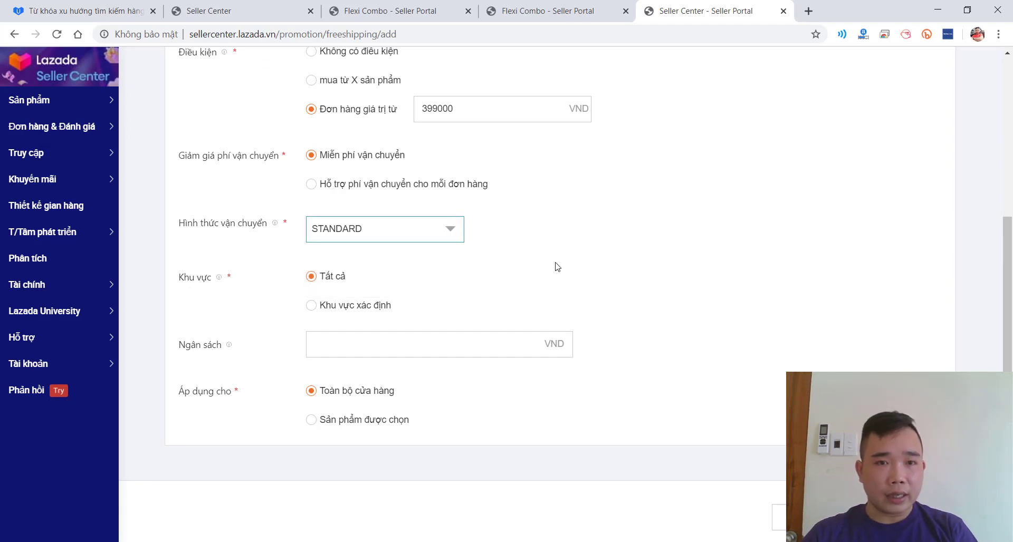
scroll(410, 277, down, 1)
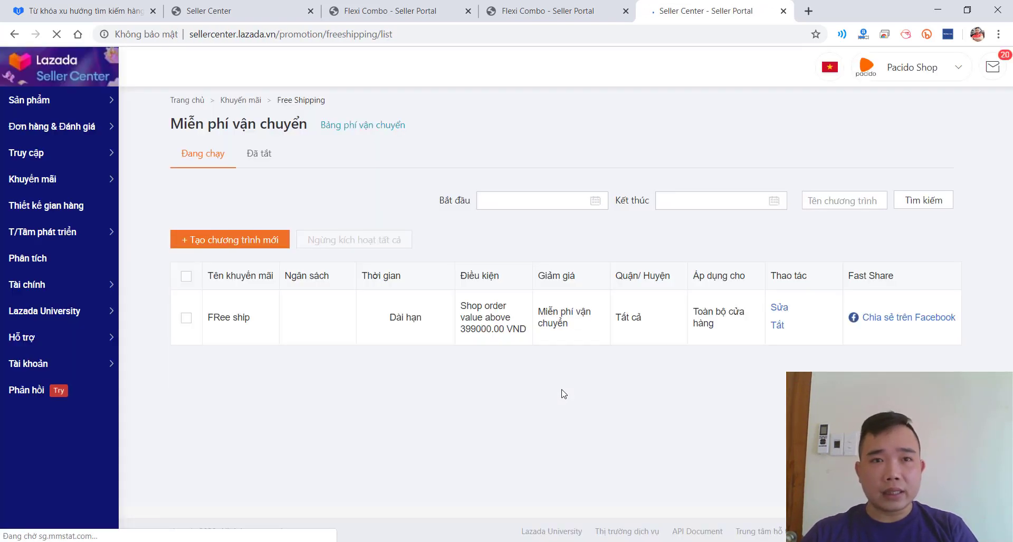
- Open the Pacido Shop storefront in a new browser tab and check the shipping offer on the Combo 3 áo thun nam cotton nhập khẩu product
click(808, 10)
text(shopee.vn)
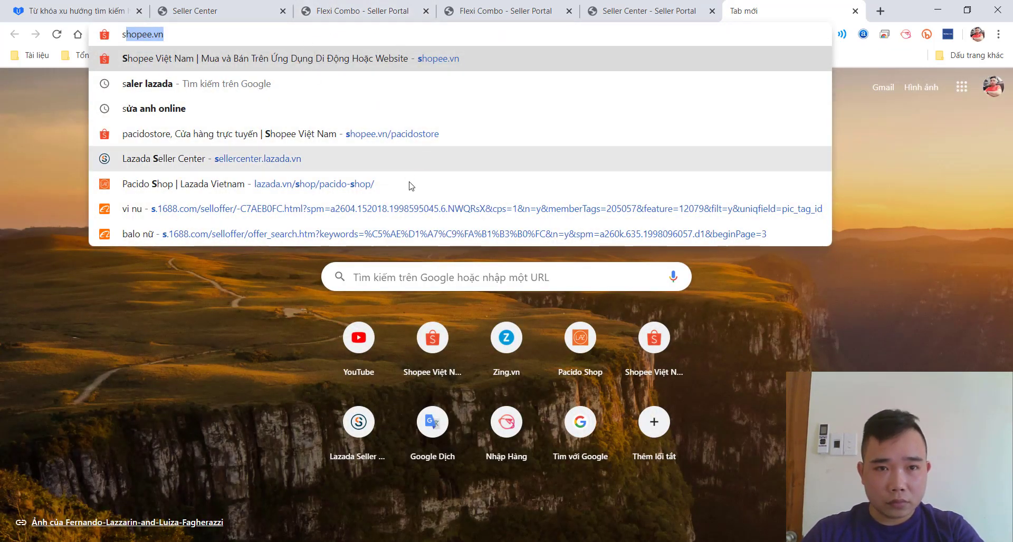
click(391, 189)
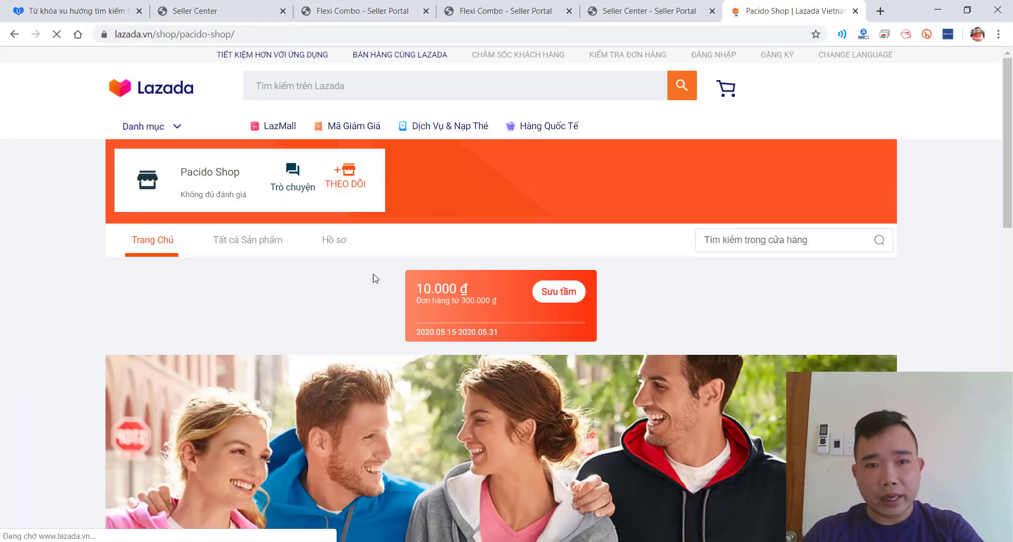
scroll(359, 290, down, 5)
click(323, 293)
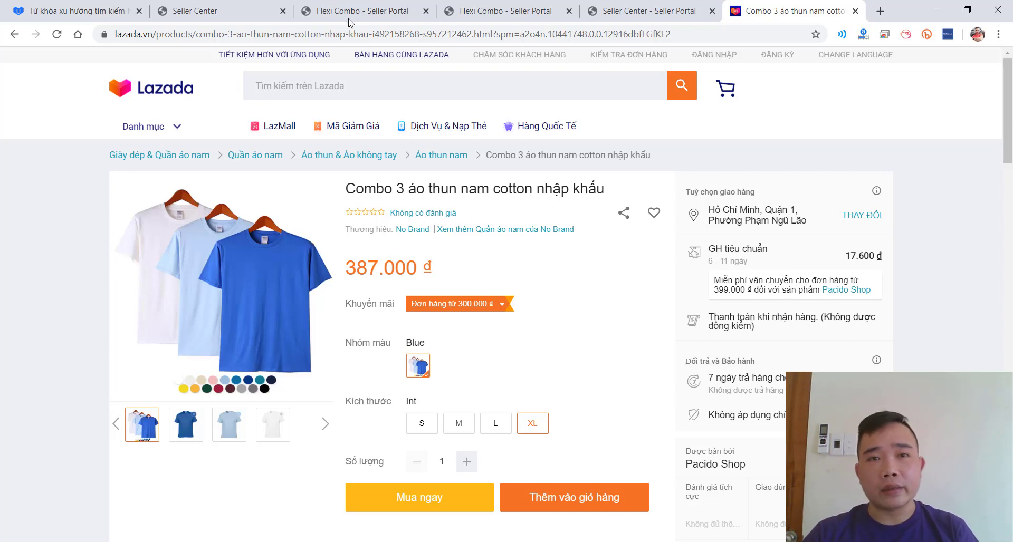
- Return to the seller centre's voucher list and open the Đẩy sản phẩm page in a new browser tab
click(222, 4)
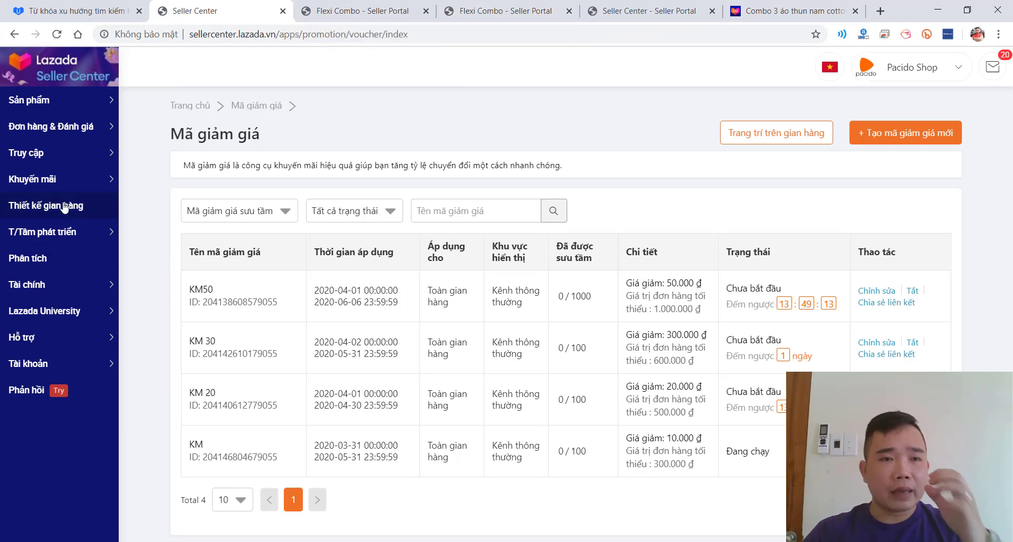
mouse_move(82, 184)
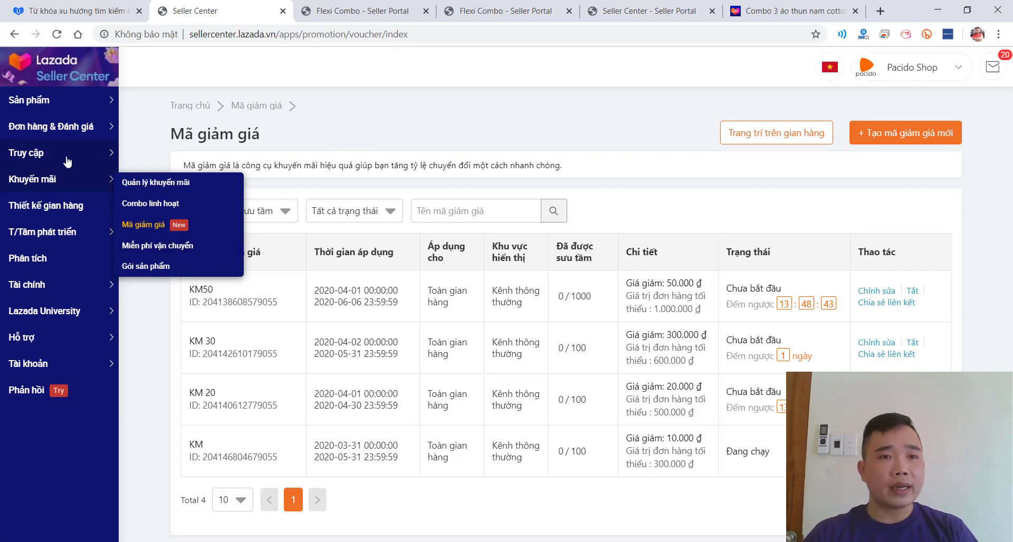
mouse_move(69, 159)
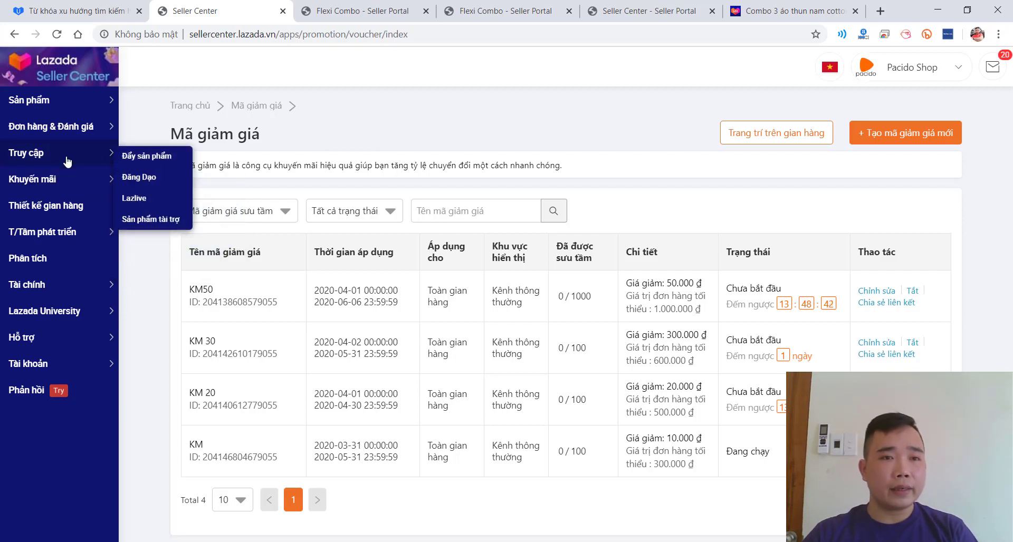
right_click(141, 163)
click(175, 169)
- Close the Flexi Combo, free-shipping and product tabs, and read the requirements on the Đẩy sản phẩm page
click(490, 16)
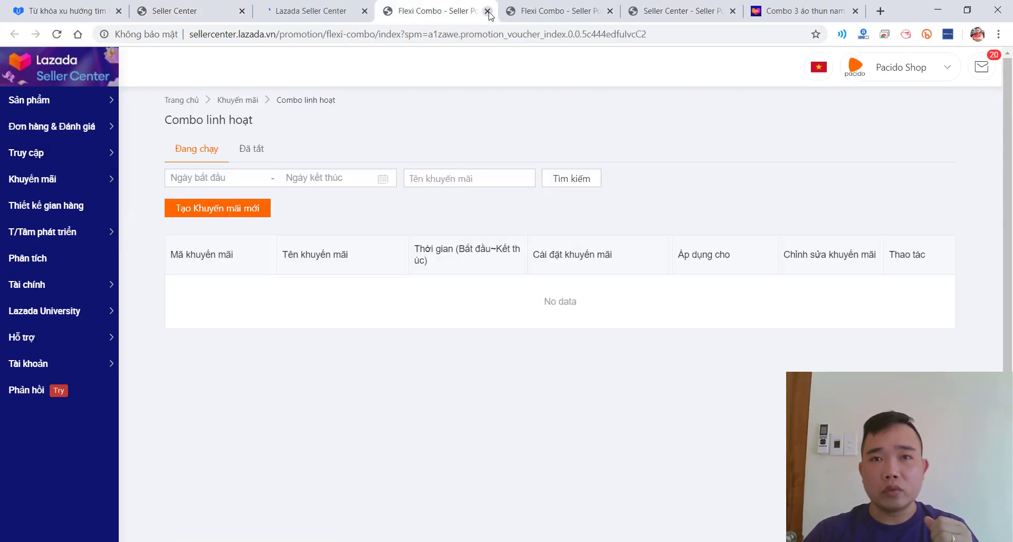
click(487, 11)
click(487, 11)
click(487, 12)
click(488, 11)
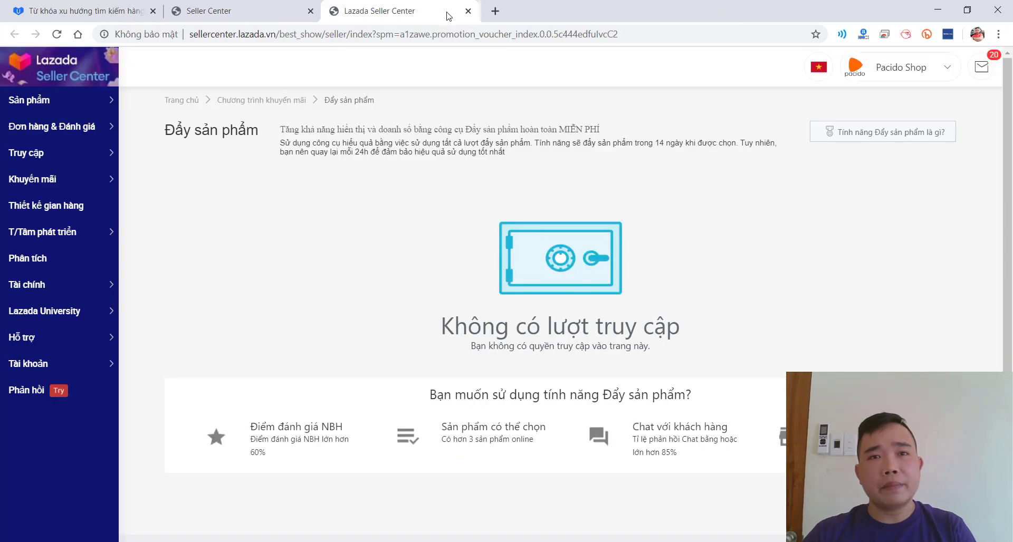
scroll(541, 240, down, 1)
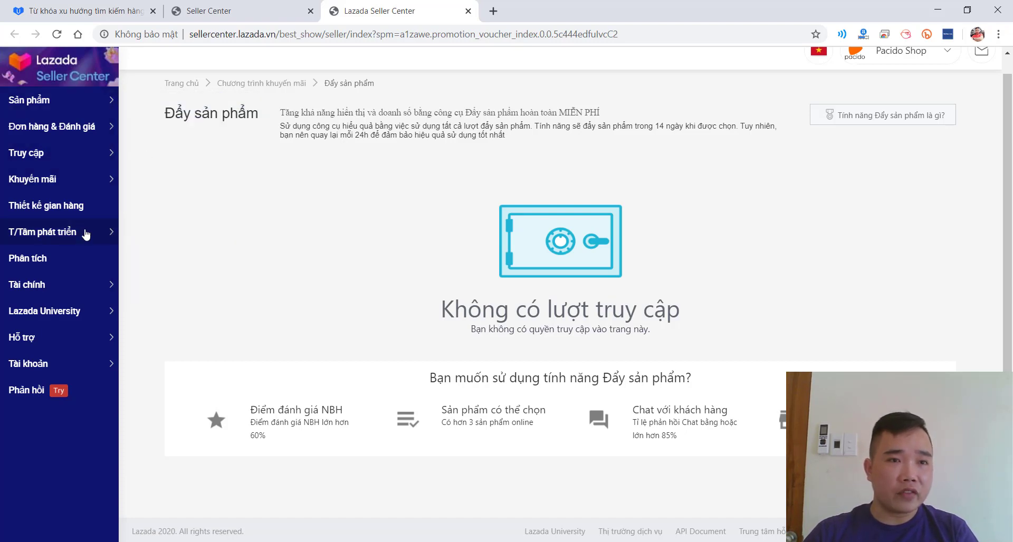
- Open the Đăng Dạo and Lazlive pages from the Truy cập section in separate new browser tabs
mouse_move(96, 158)
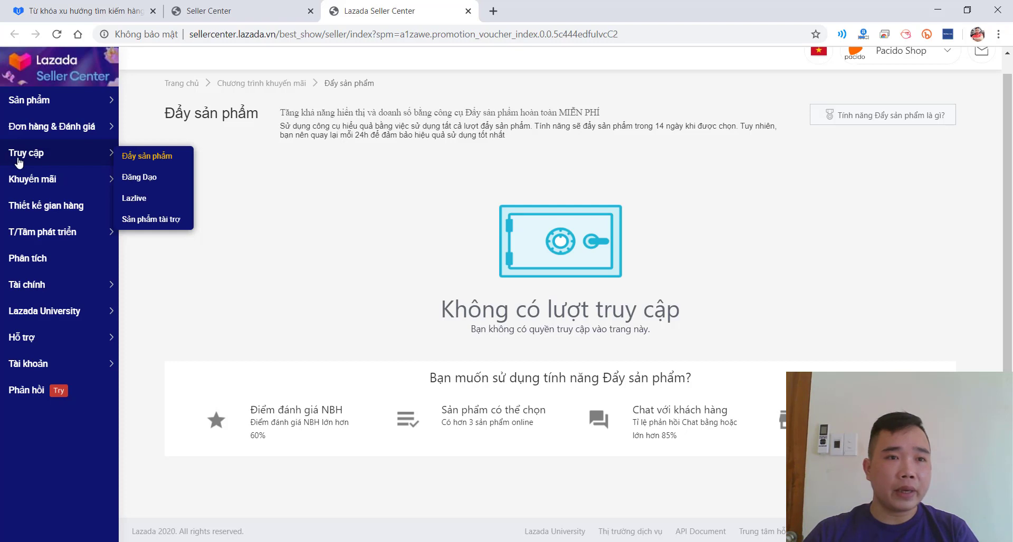
right_click(135, 180)
click(158, 188)
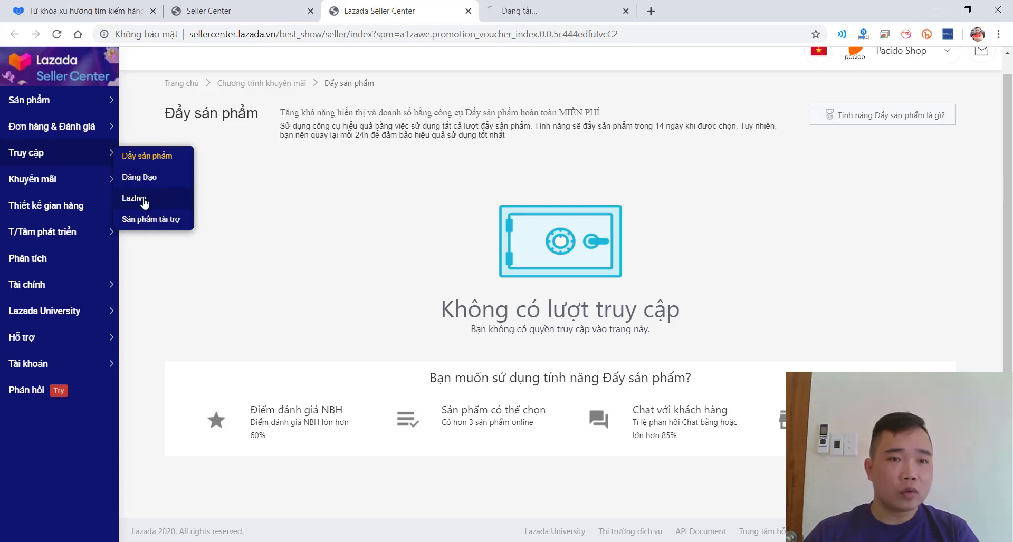
right_click(136, 199)
click(154, 206)
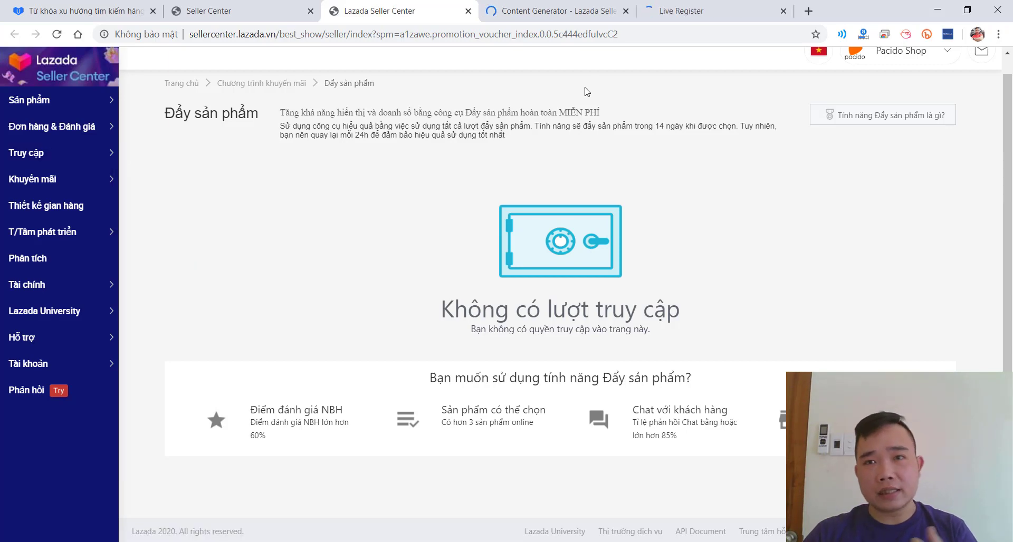
- Review the LazLive registration form and the Đăng Dạo content page, and return to the Đẩy sản phẩm page
click(672, 9)
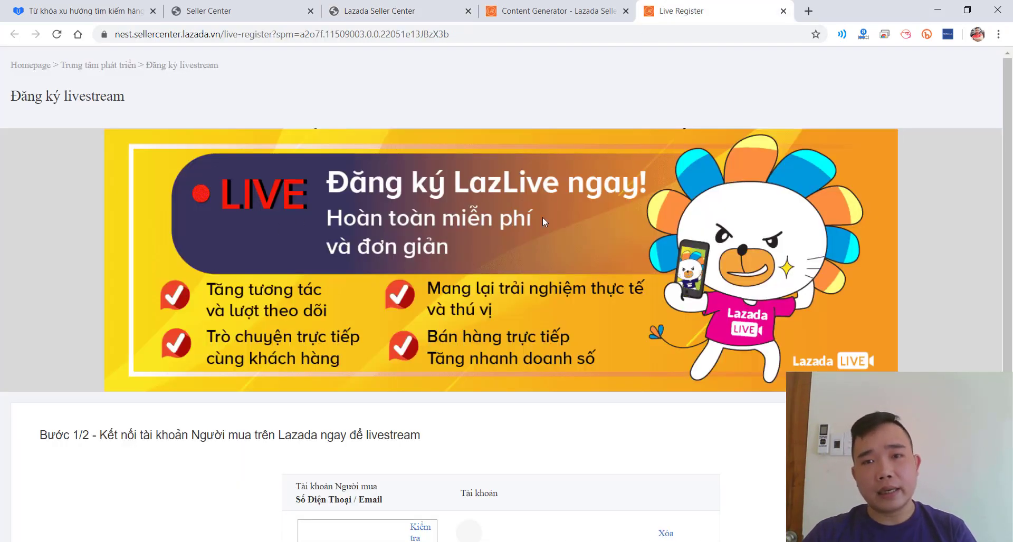
scroll(201, 214, down, 3)
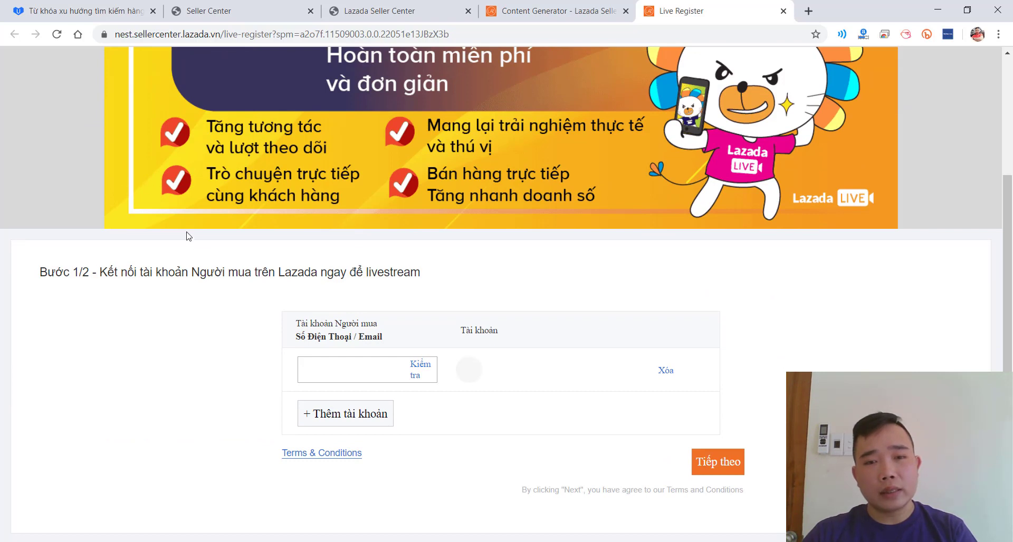
scroll(187, 229, up, 3)
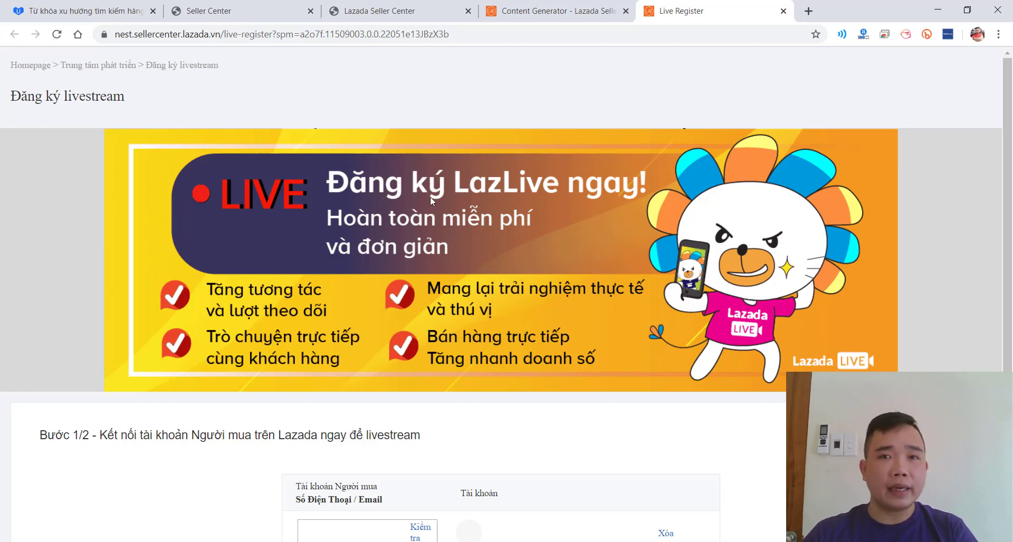
click(563, 6)
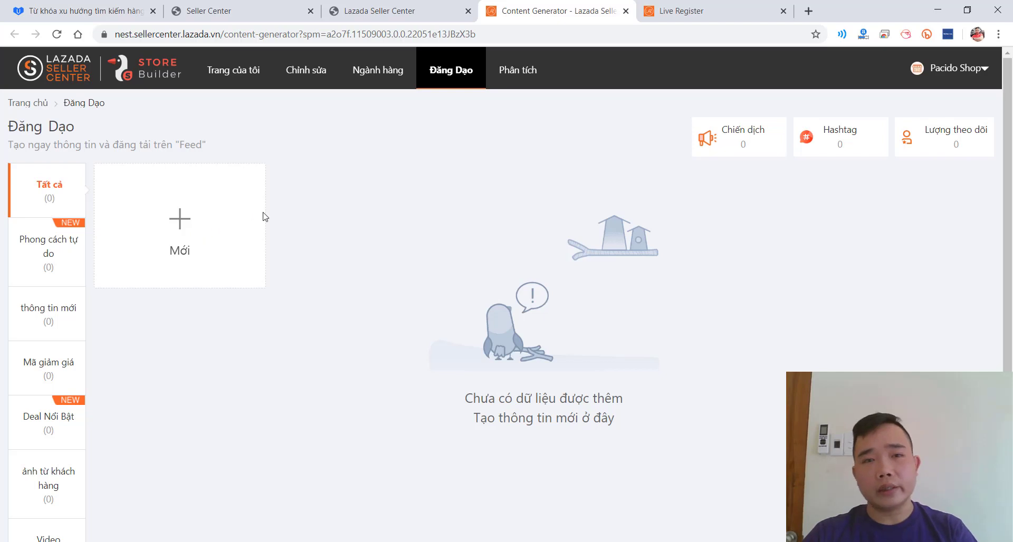
click(379, 11)
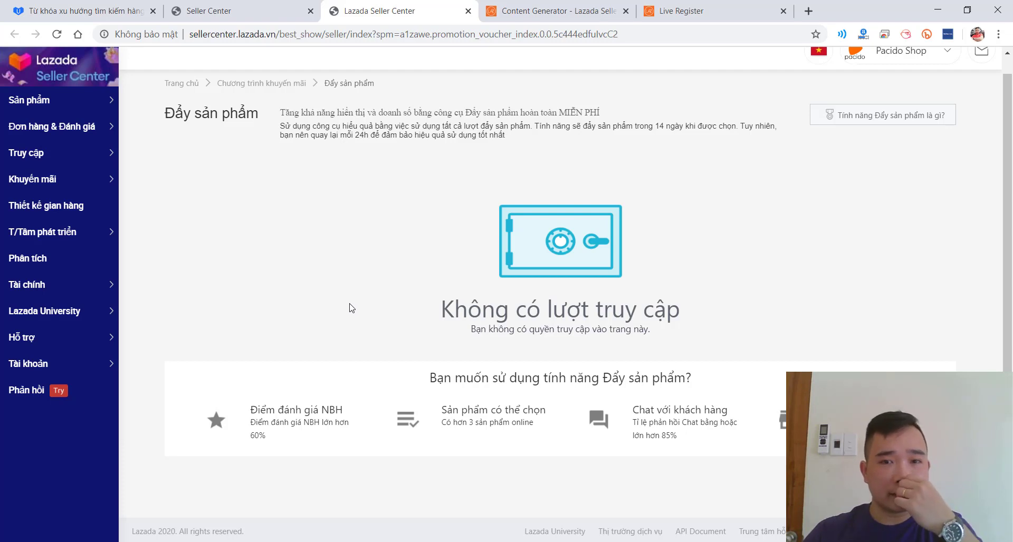
scroll(343, 305, up, 1)
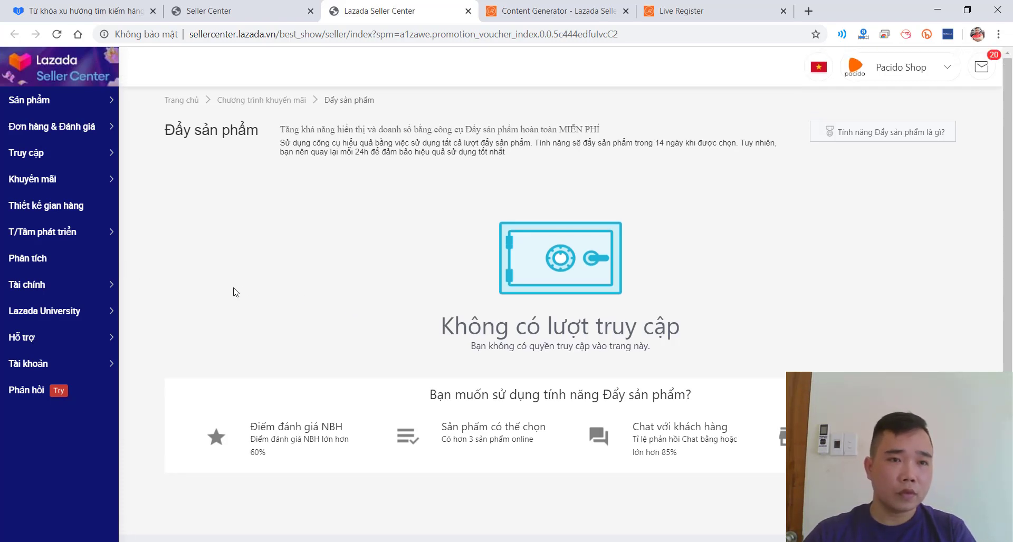